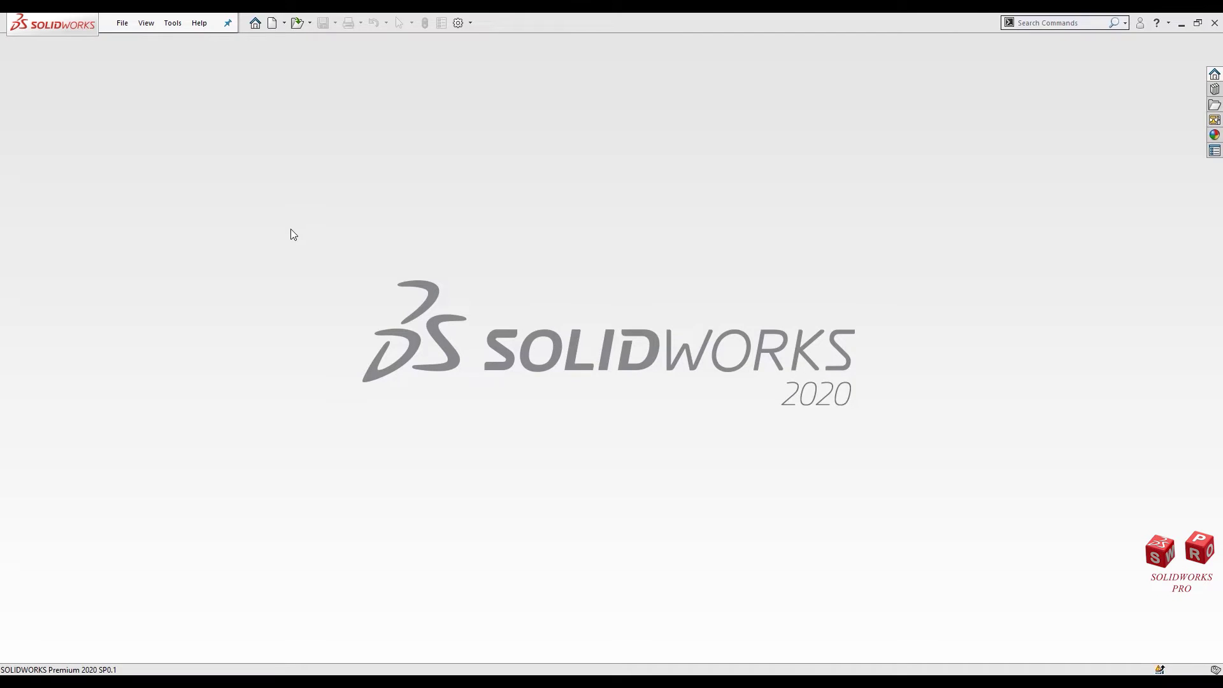
Step: Create a new blank part document, Part2
click(272, 24)
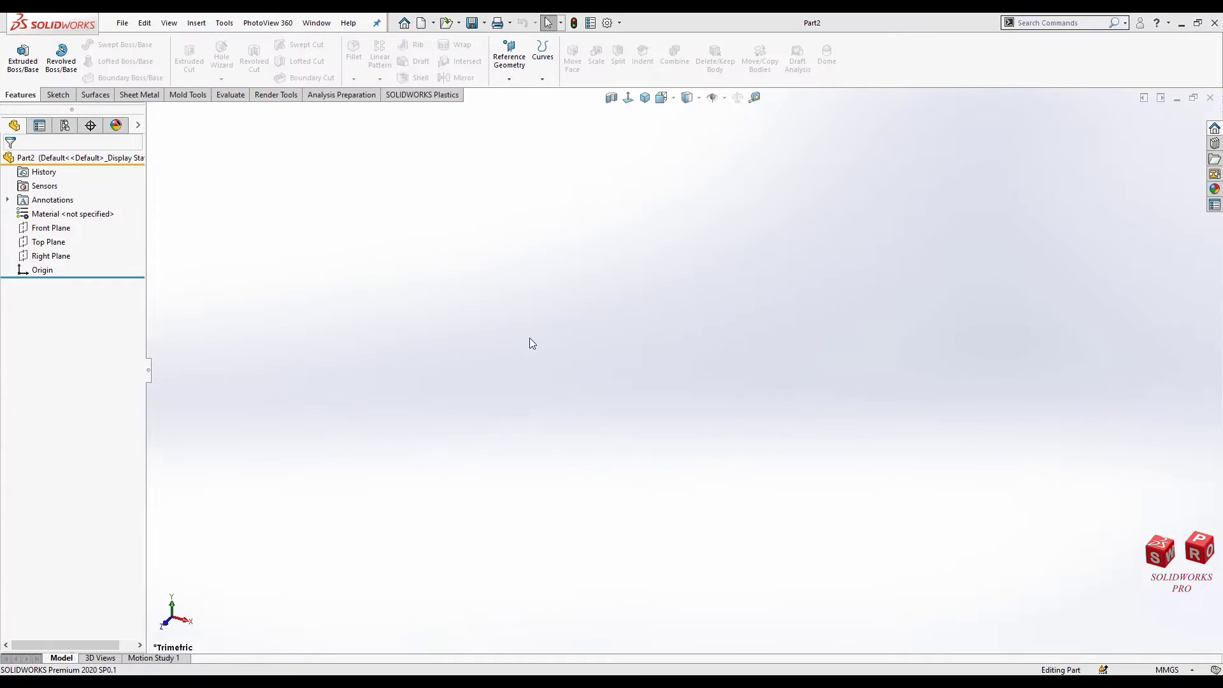
Step: On a Front Plane sketch, draw a vertical construction line rising from the origin
click(60, 228)
click(75, 209)
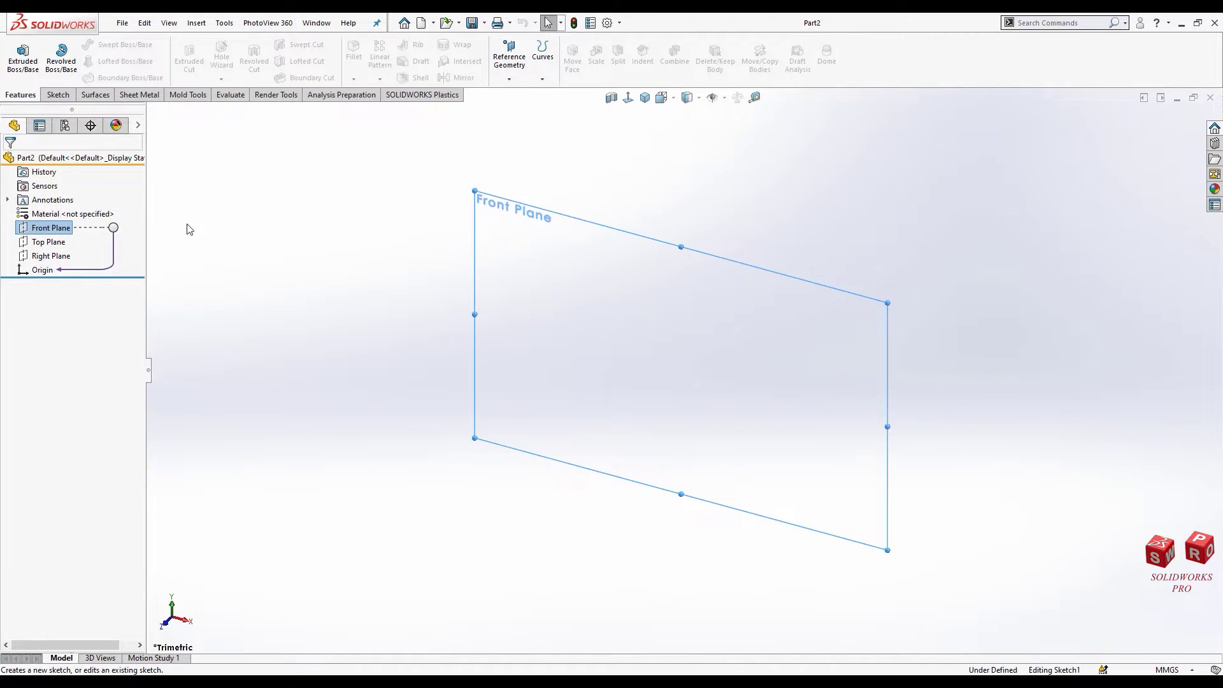
click(82, 45)
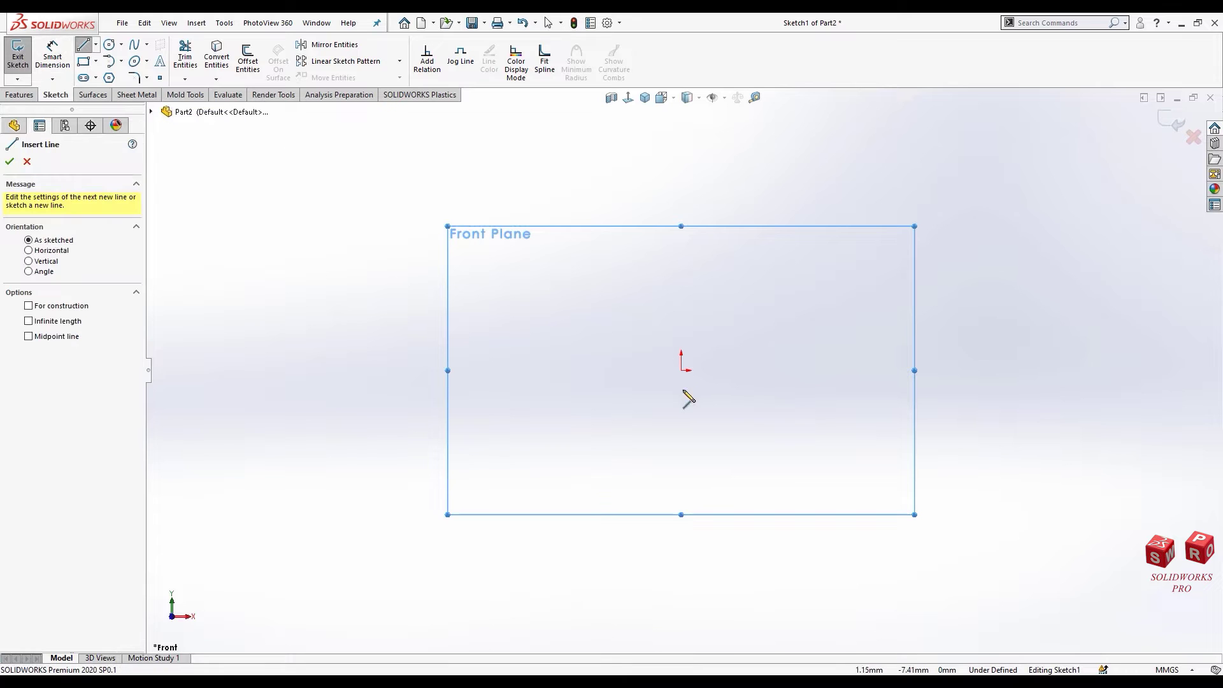
click(681, 370)
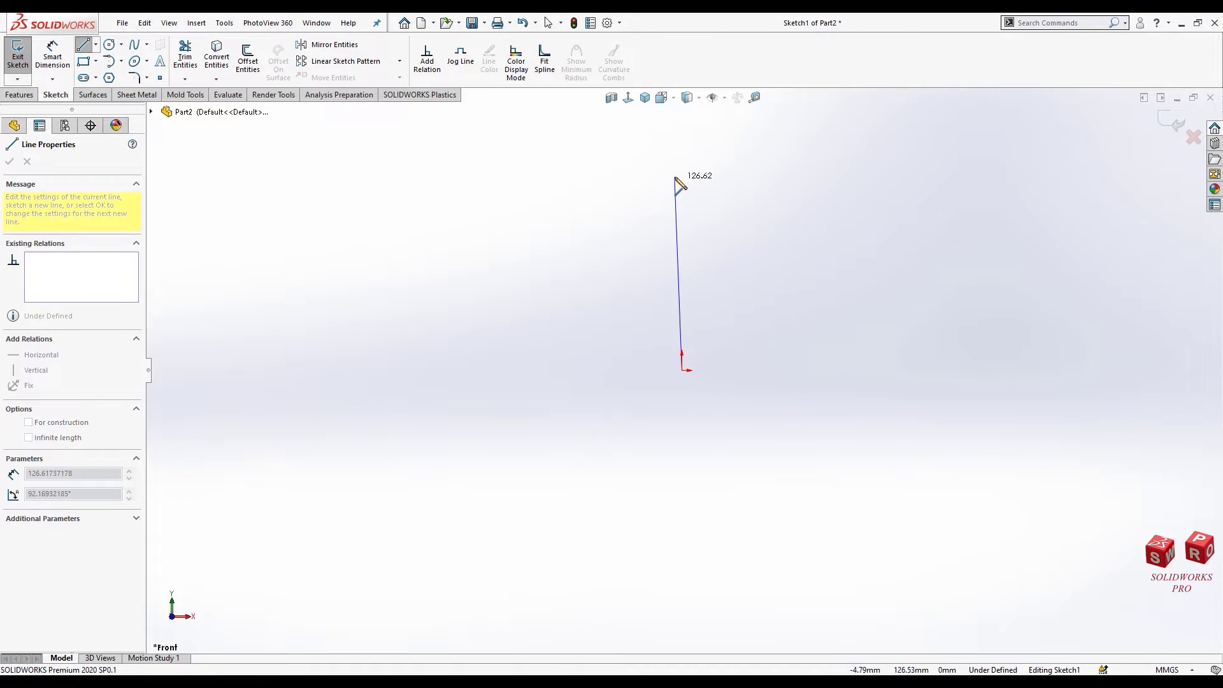
double_click(682, 168)
key(Escape)
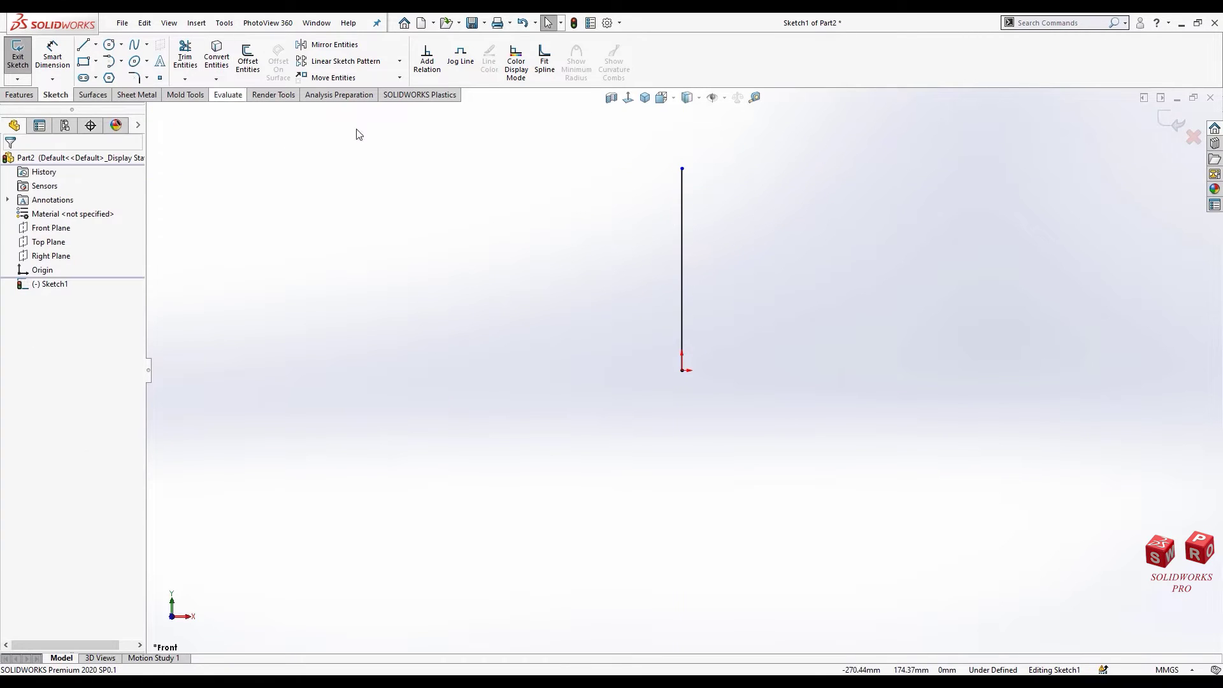
drag(797, 237, 644, 318)
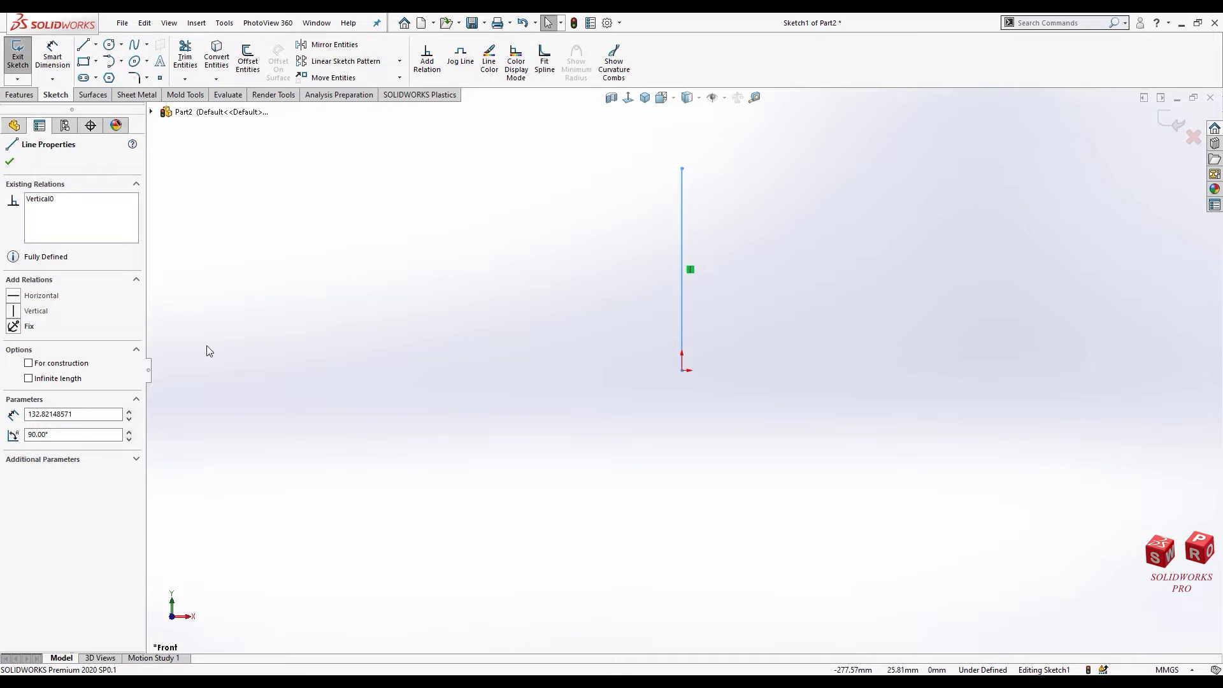
click(54, 368)
Step: Dimension the construction line to 240 mm long
click(210, 336)
click(52, 54)
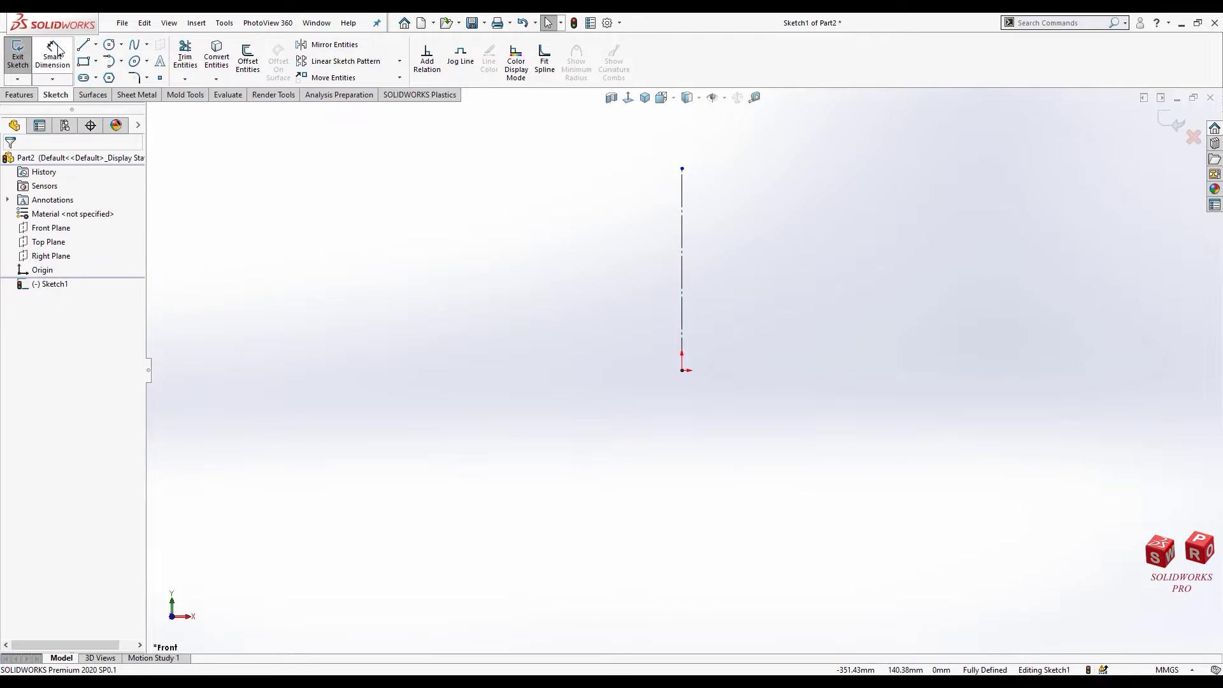
click(682, 231)
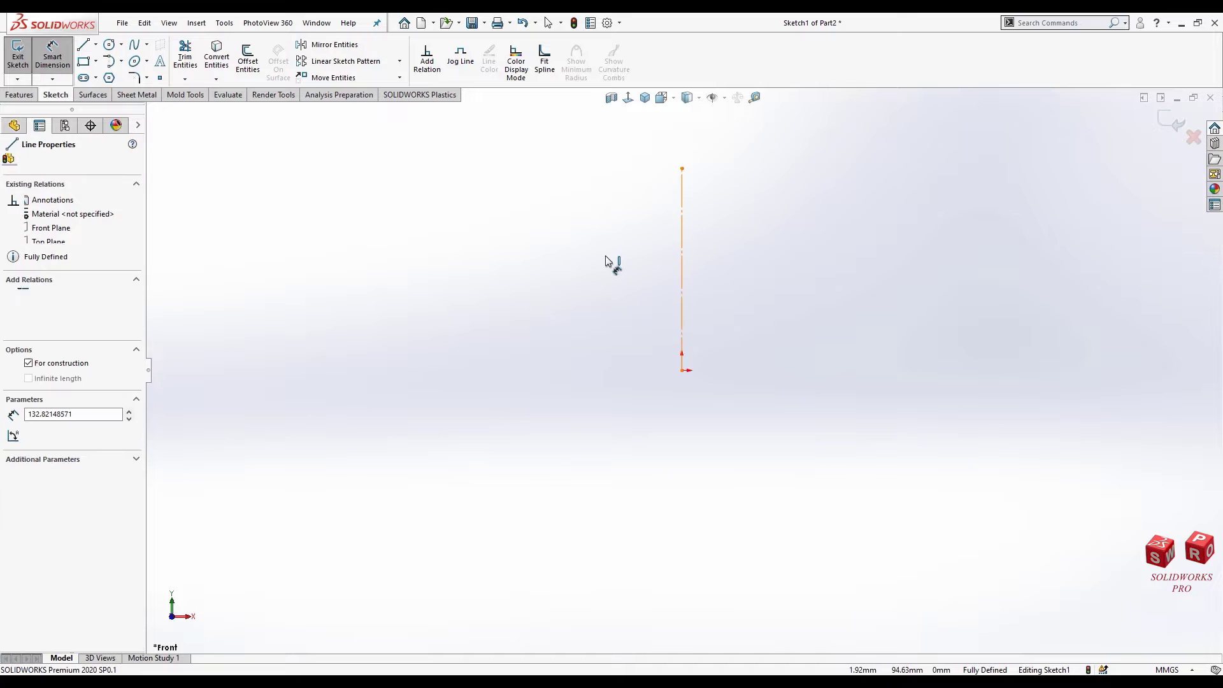
click(599, 261)
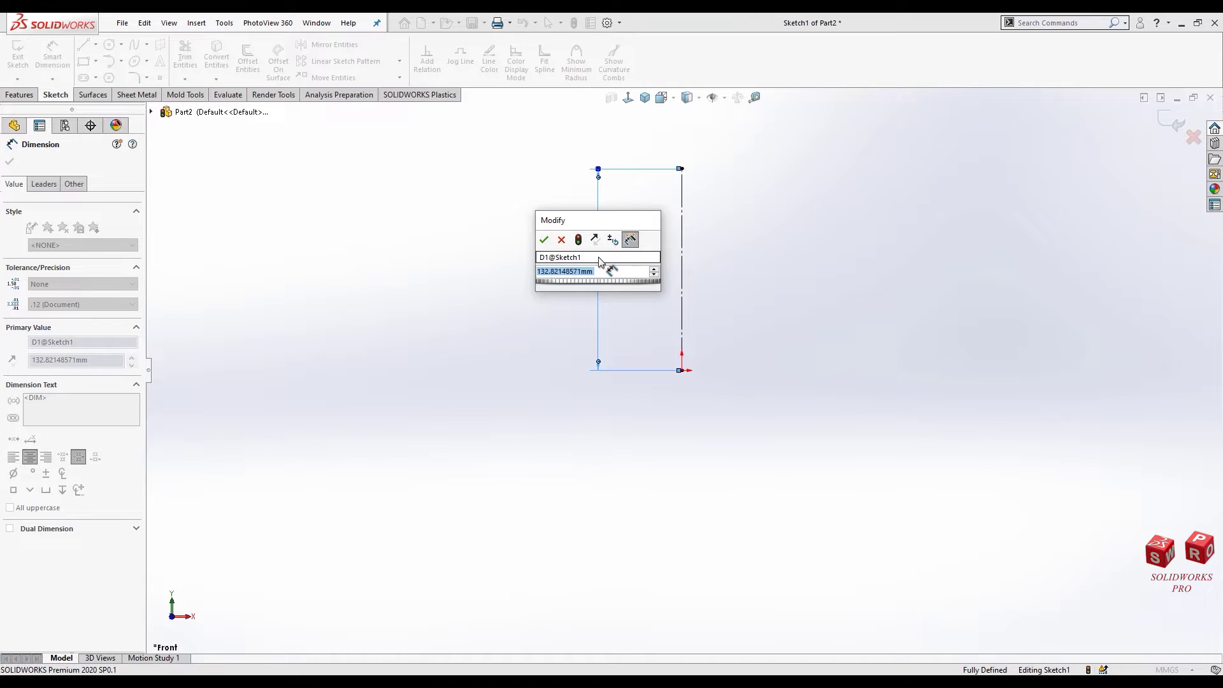
text(240)
key(Return)
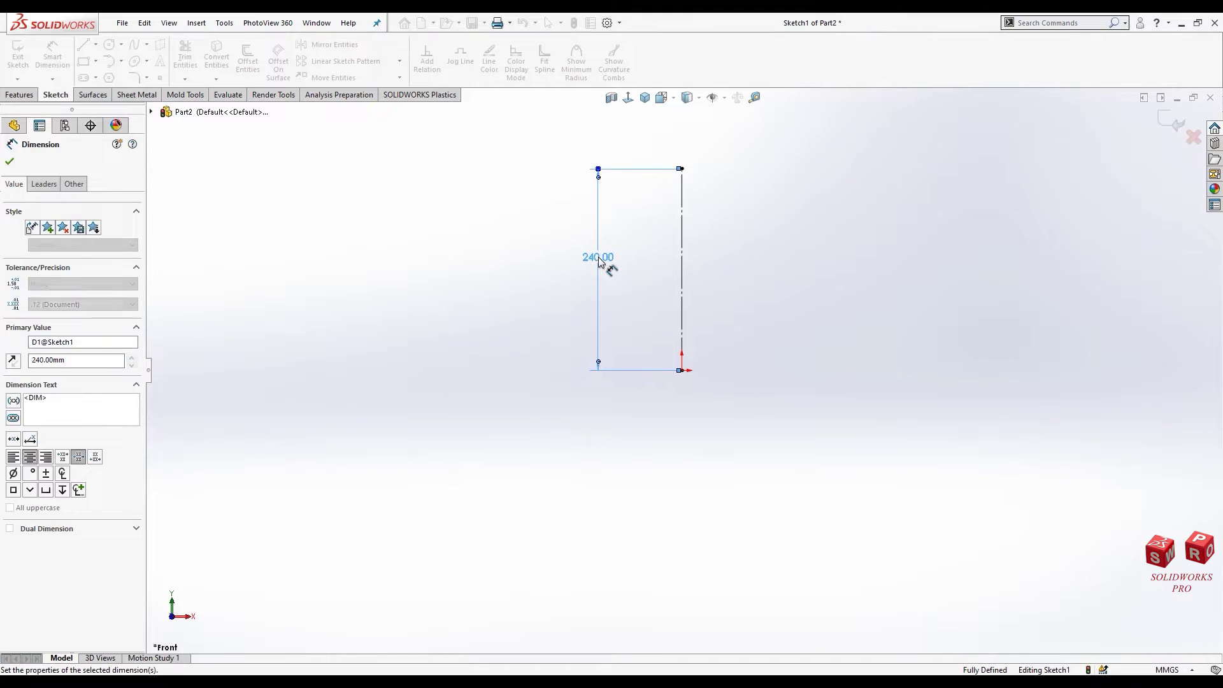
key(Escape)
Step: Draw a short horizontal line ending at the axis, plus a first tangent arc curving down
key(f)
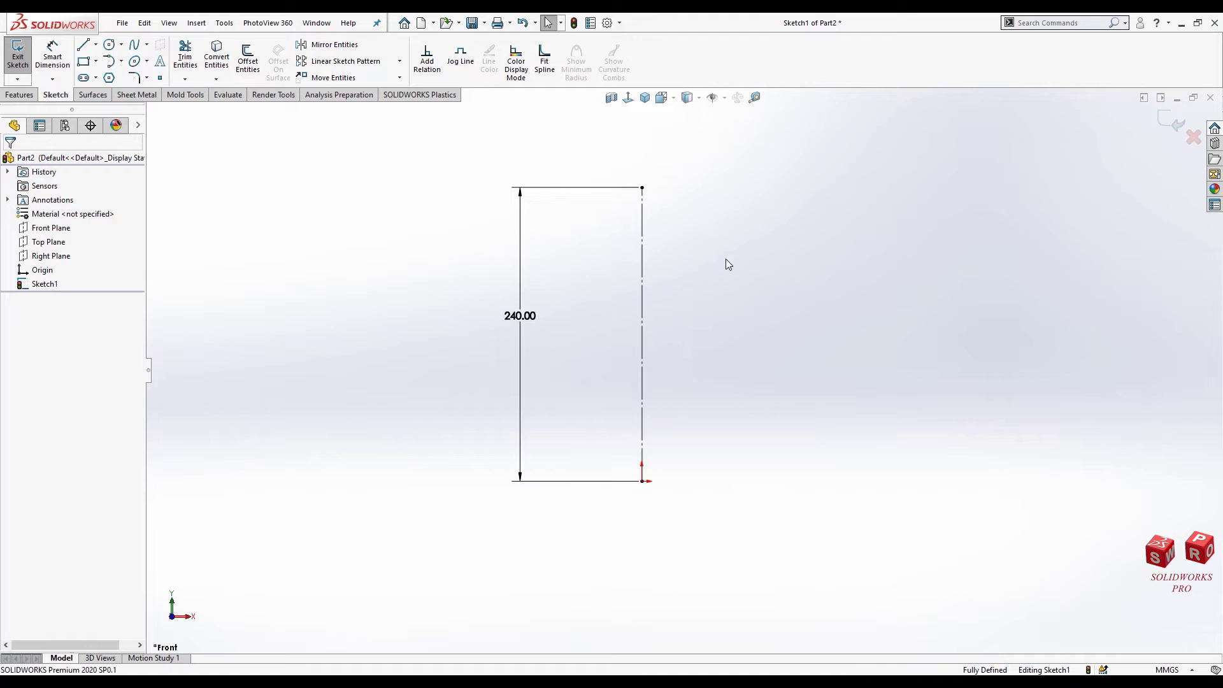
click(83, 45)
scroll(733, 452, down, 3)
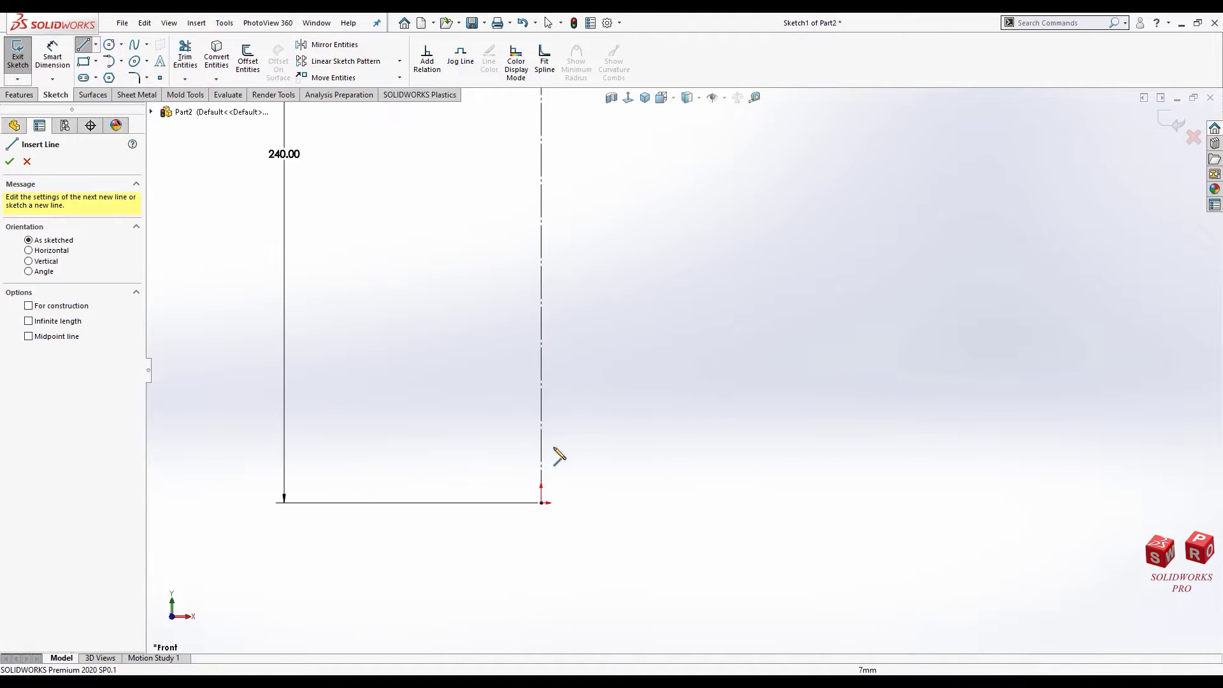
drag(541, 467, 502, 467)
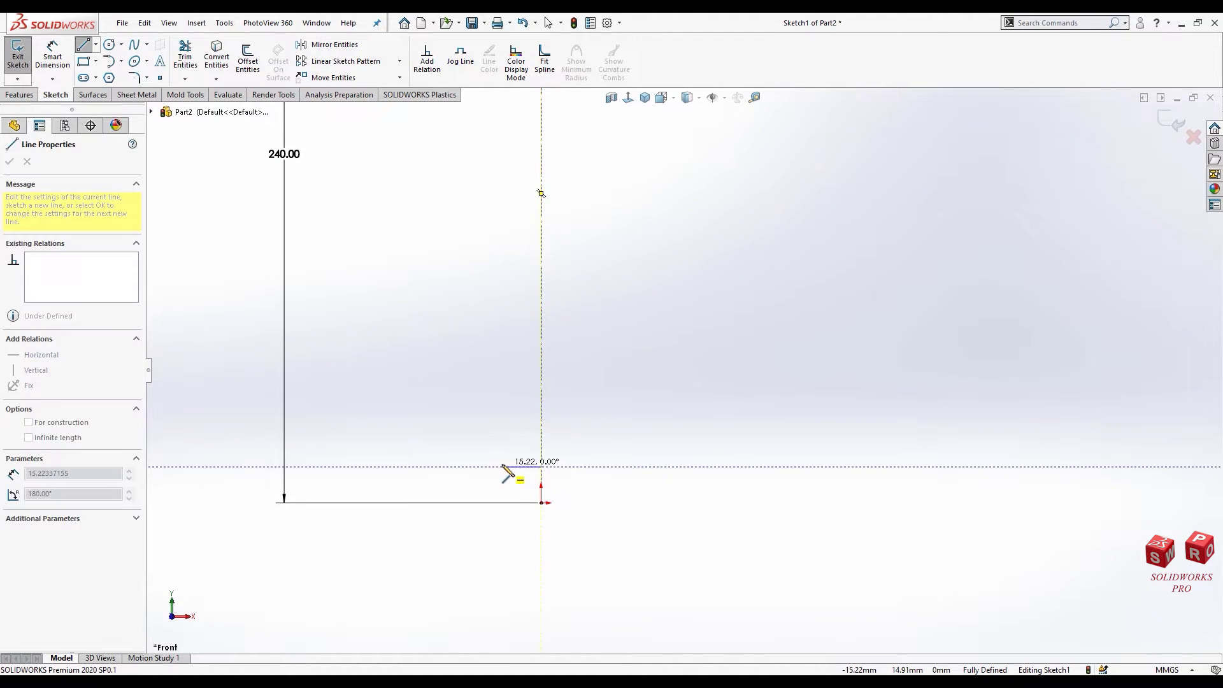
click(541, 467)
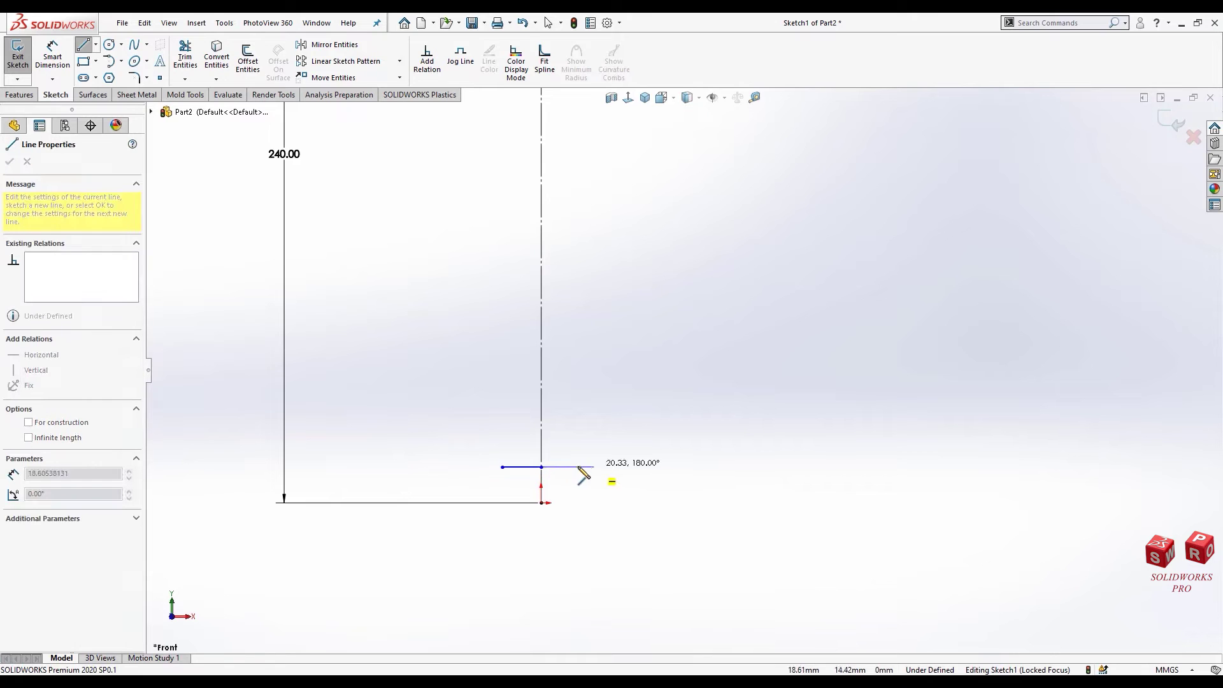
click(642, 491)
Step: Add a reverse tangent arc, a flat base segment and a rounded corner arc
scroll(644, 492, down, 2)
scroll(642, 478, down, 1)
click(641, 469)
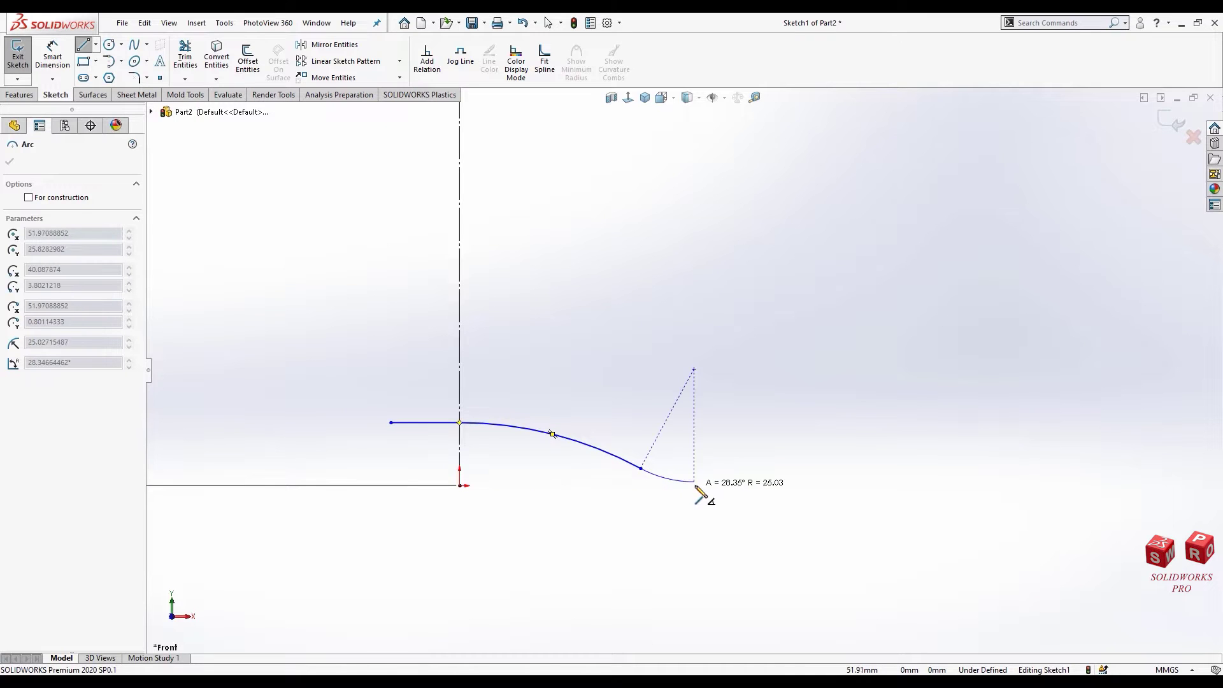
click(699, 486)
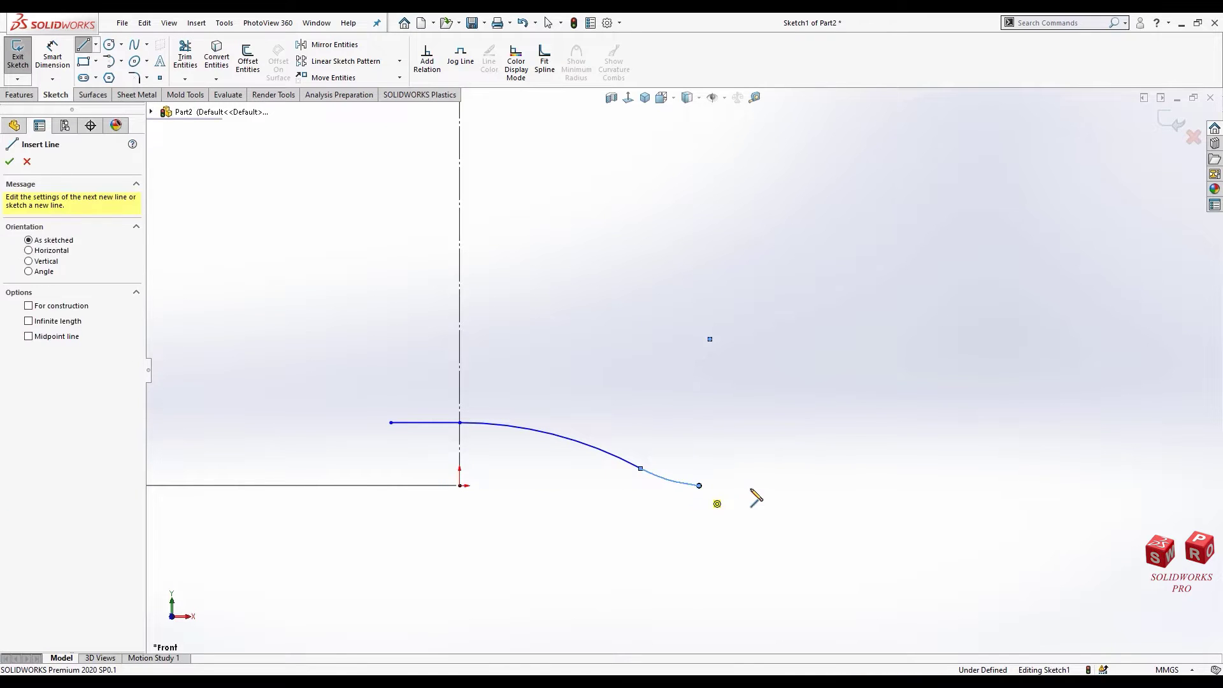
click(755, 486)
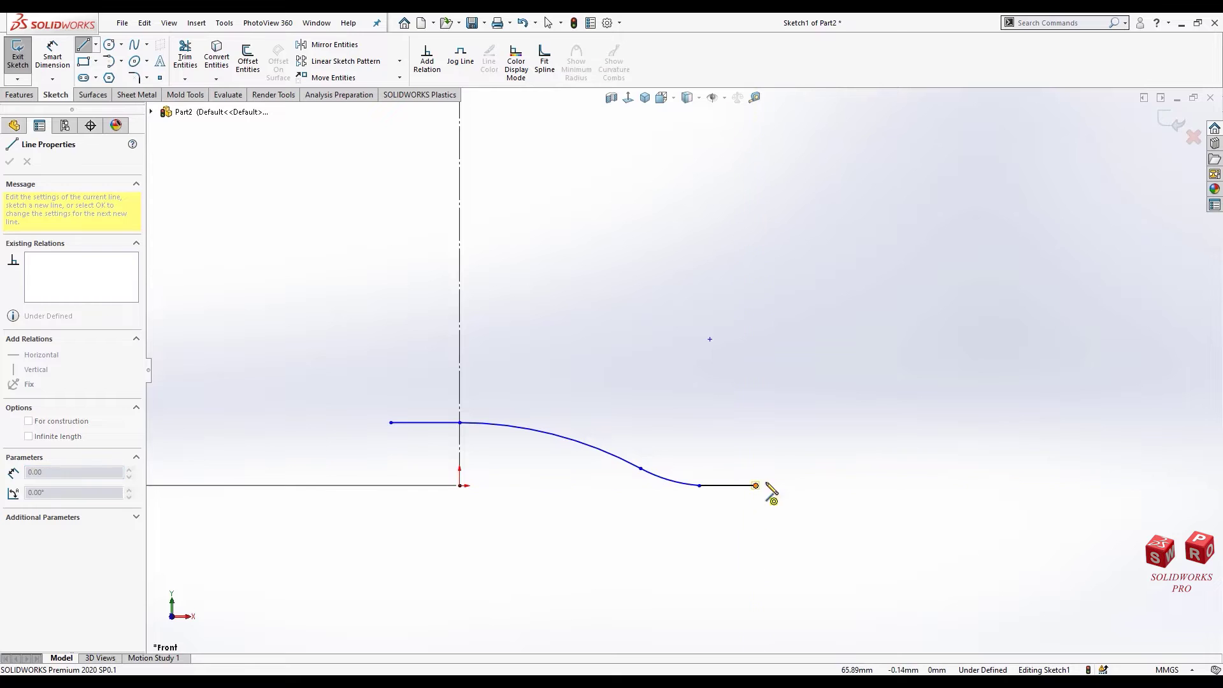
double_click(818, 439)
Step: Draw the side wall line up from the corner arc and drag it steeper
click(818, 440)
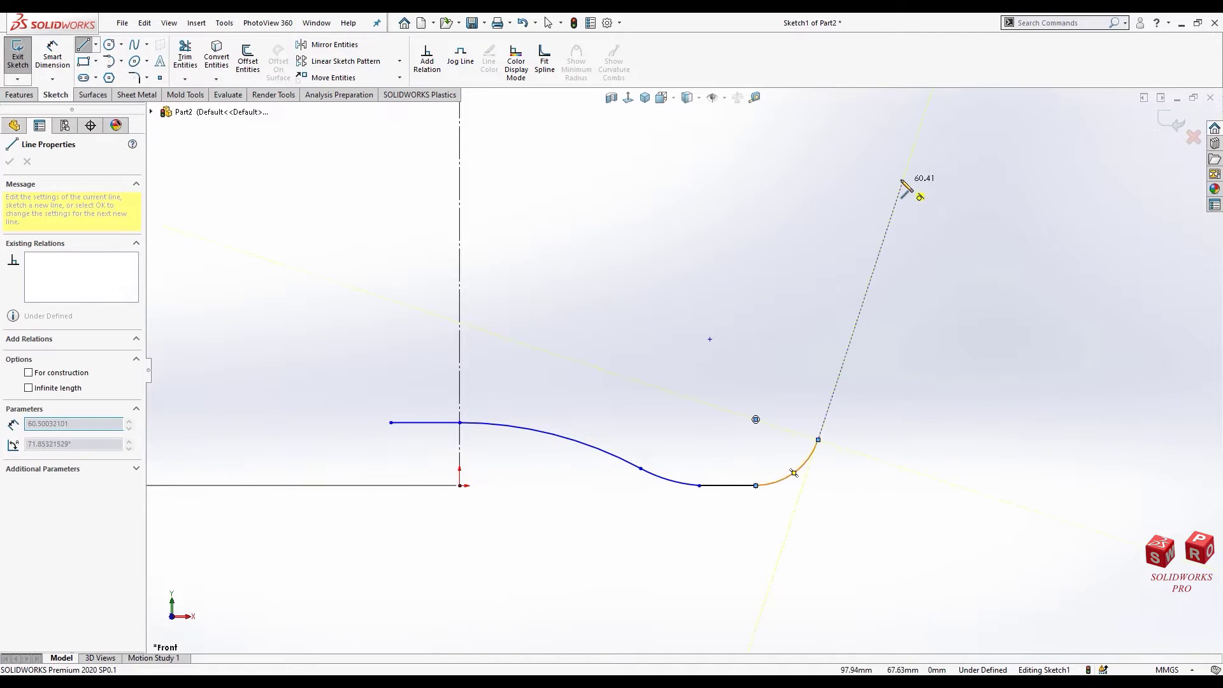
click(902, 184)
key(Escape)
drag(902, 184, 856, 178)
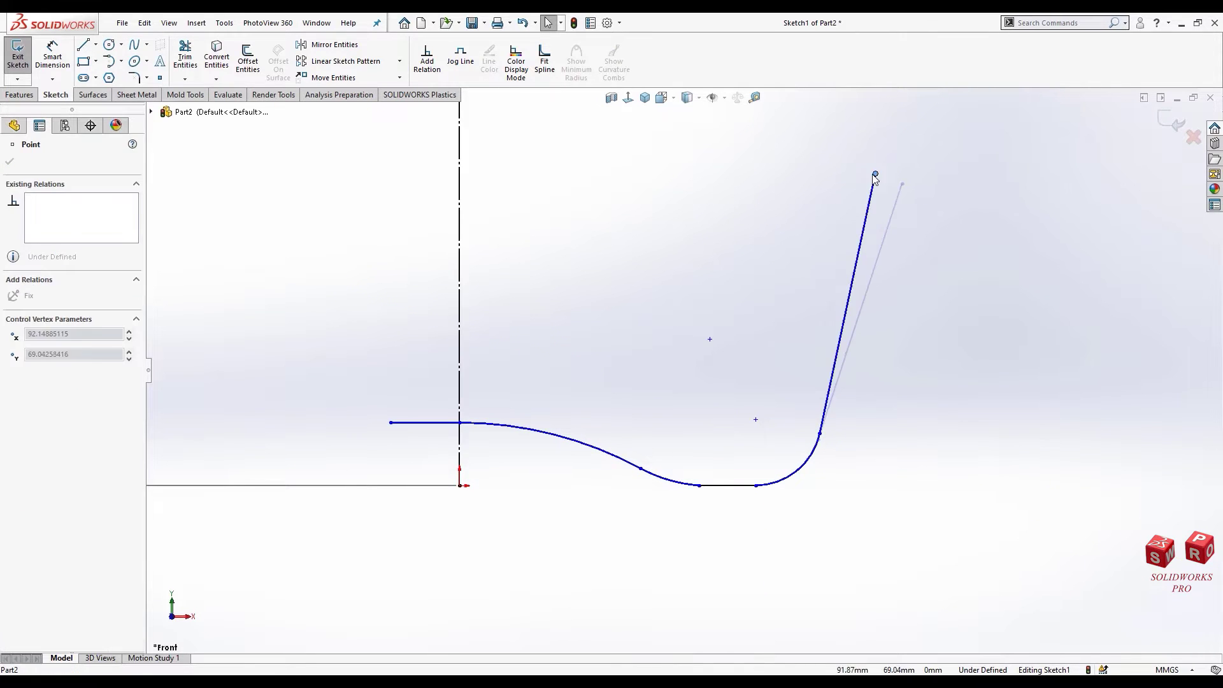
key(Escape)
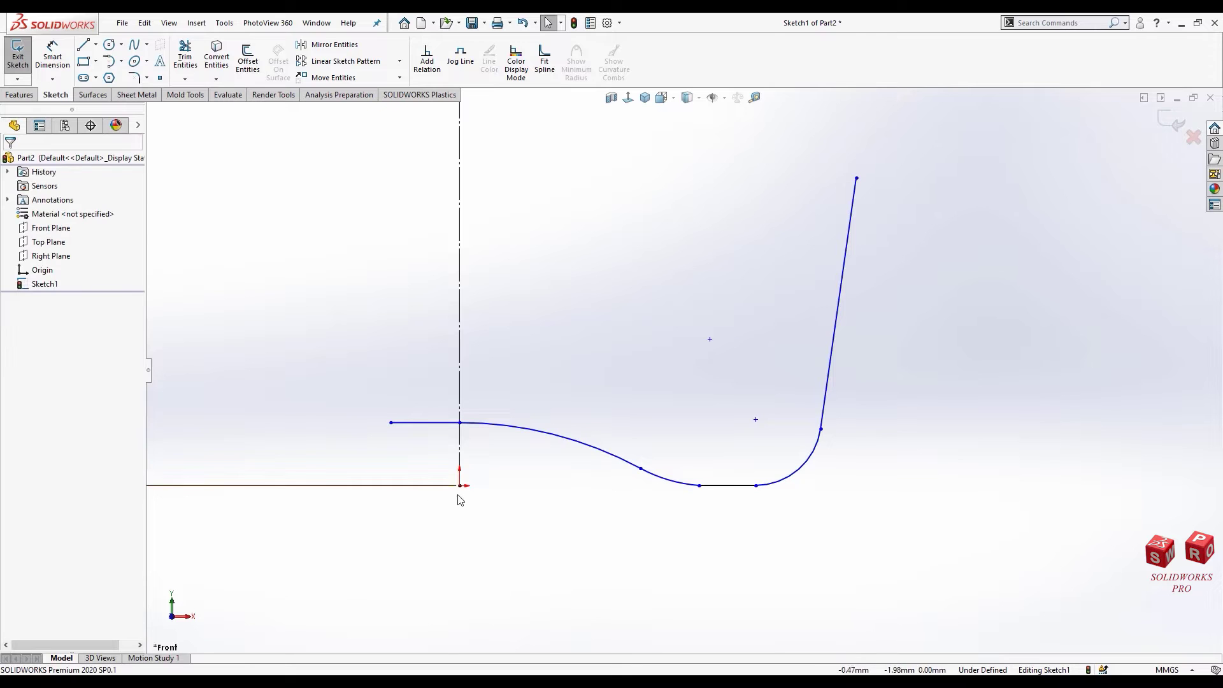
Step: Make the short line construction geometry and dimension its height above the origin to 5
click(421, 423)
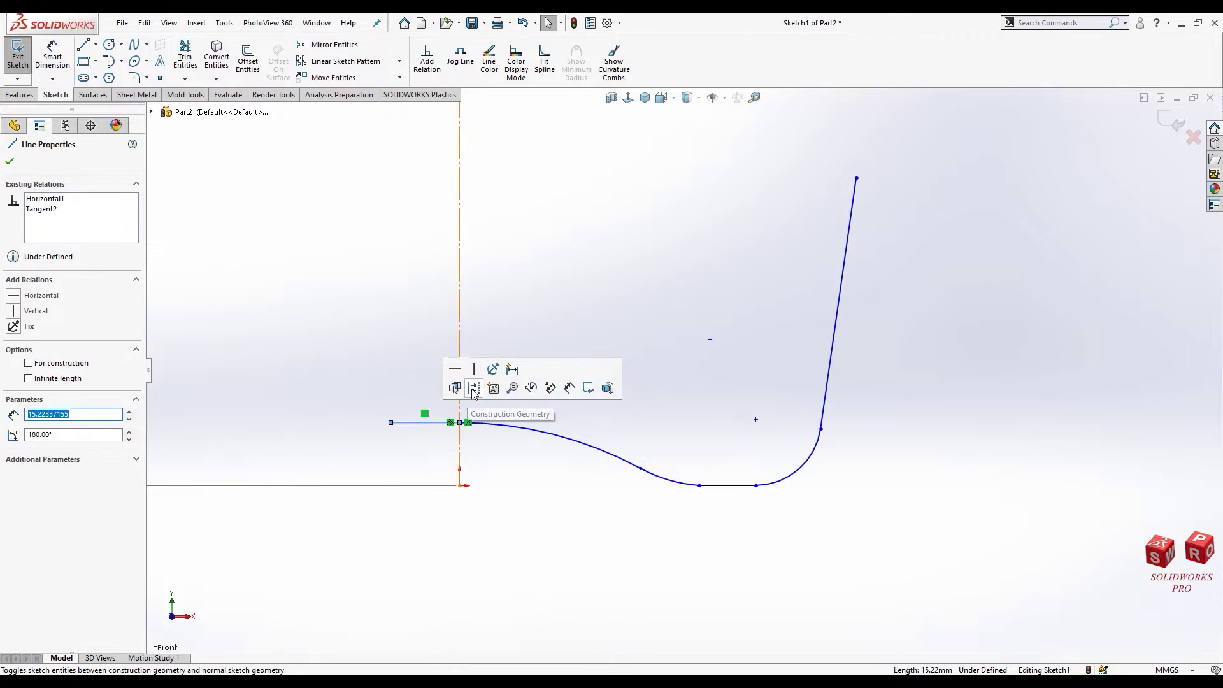
click(466, 388)
click(52, 54)
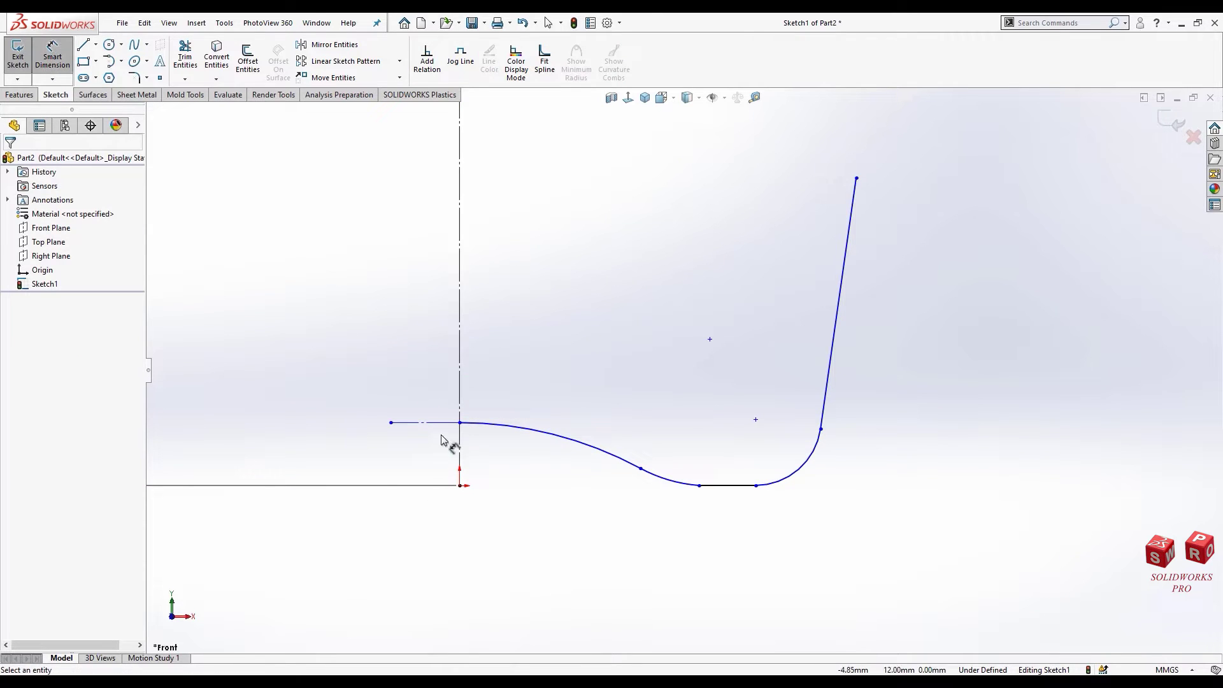
click(459, 423)
click(460, 485)
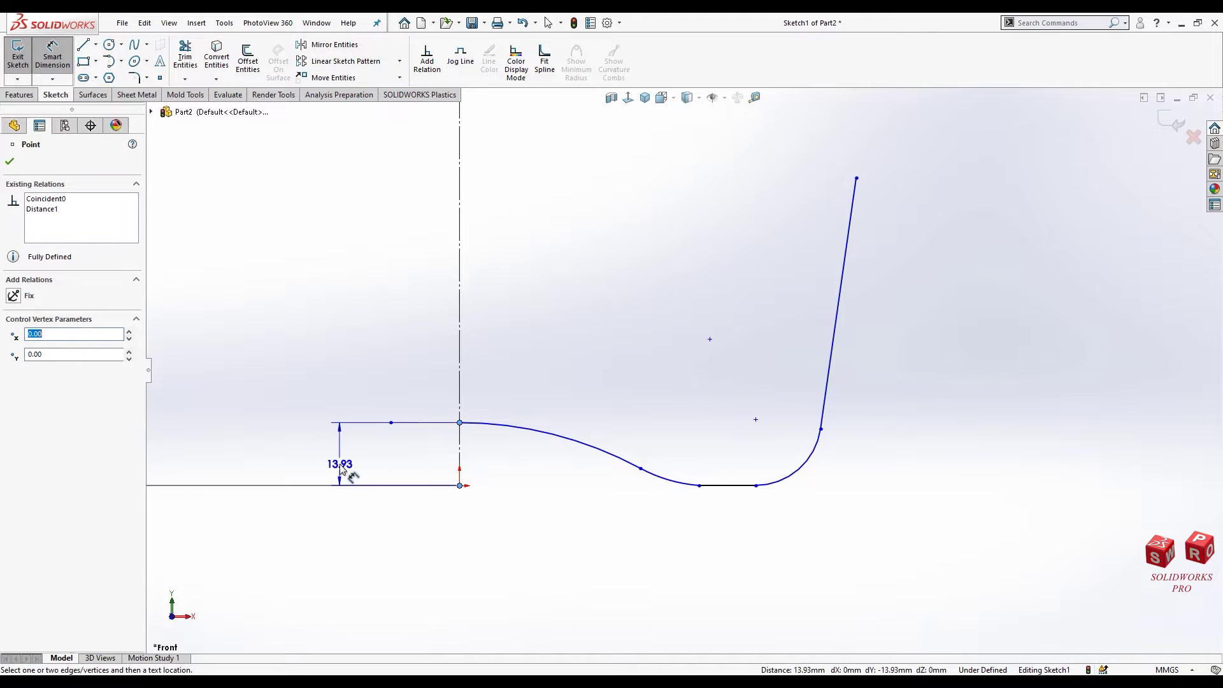
click(340, 468)
text(5.00mm)
key(Return)
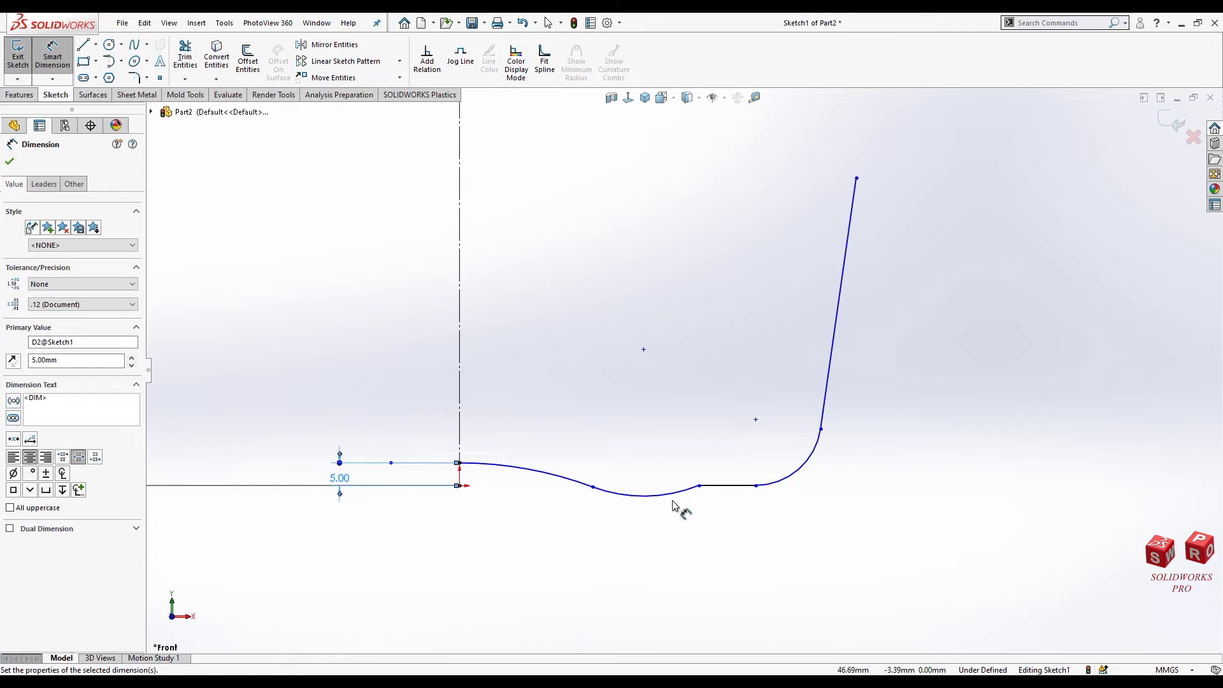
key(Escape)
Step: Set the corner arc radius to R8
click(699, 486)
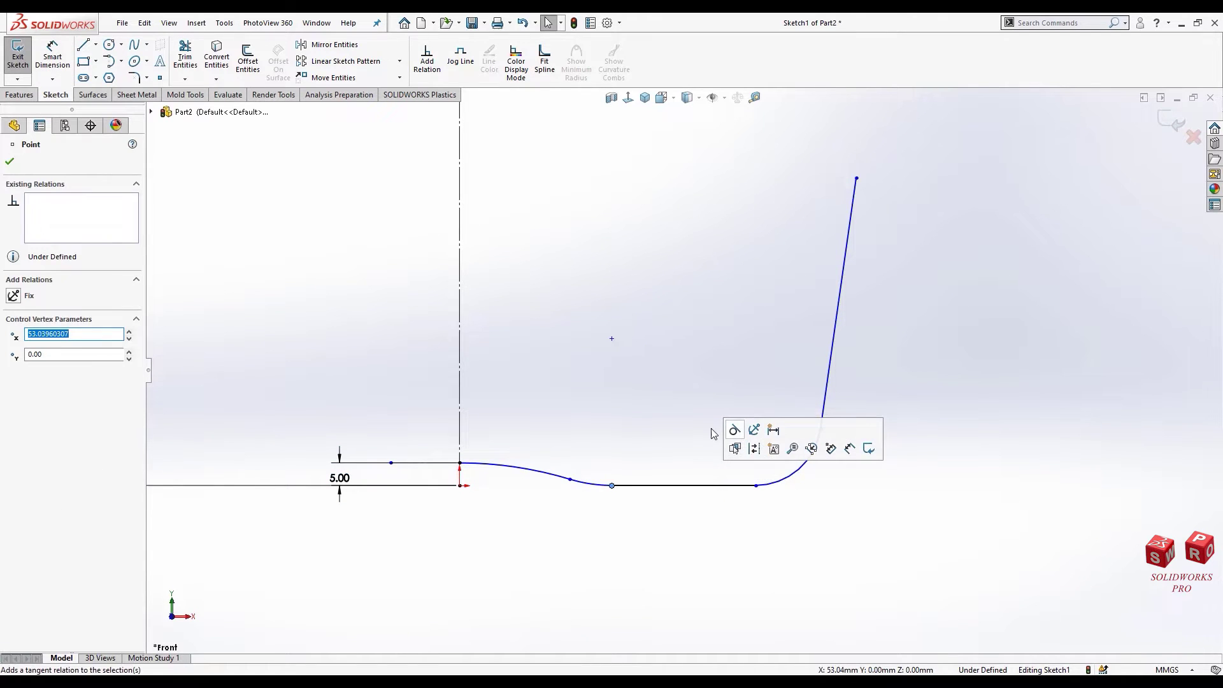
click(682, 427)
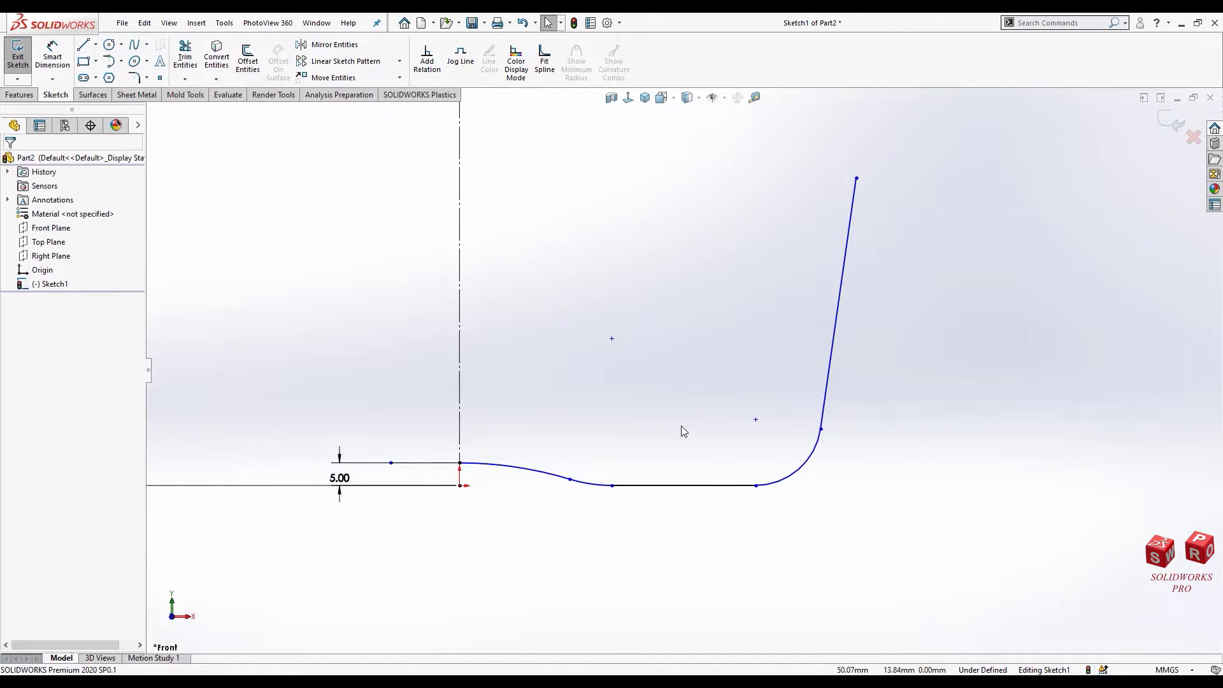
click(42, 61)
click(785, 480)
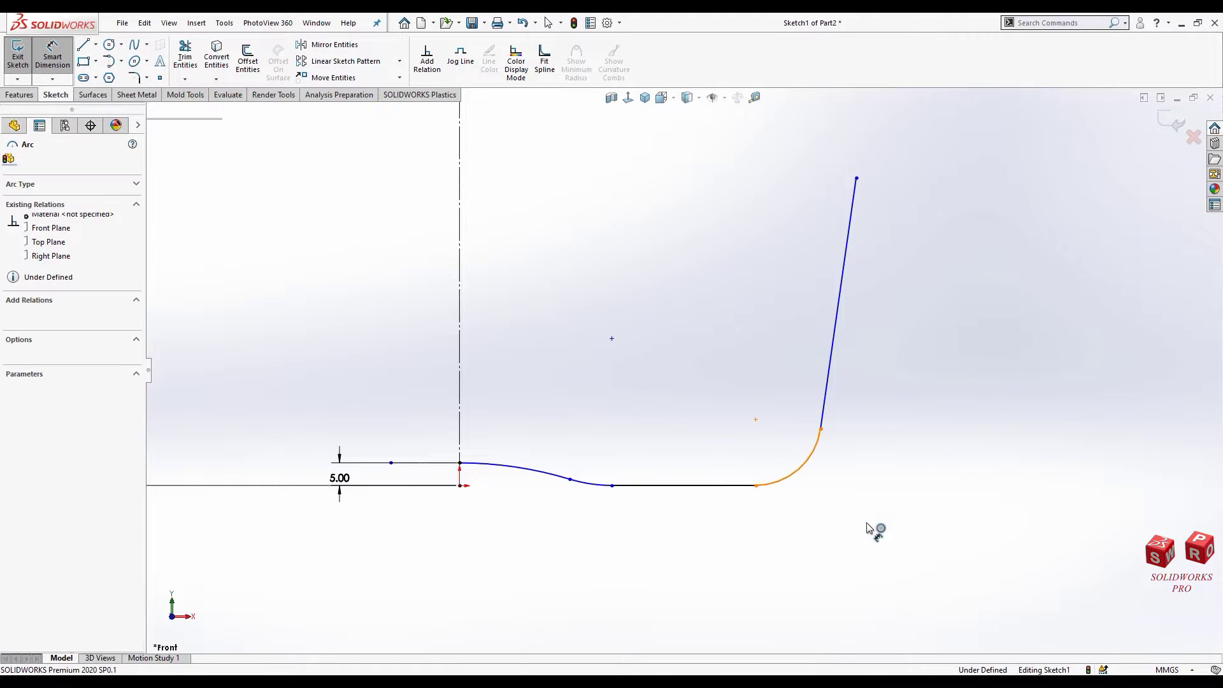
click(875, 537)
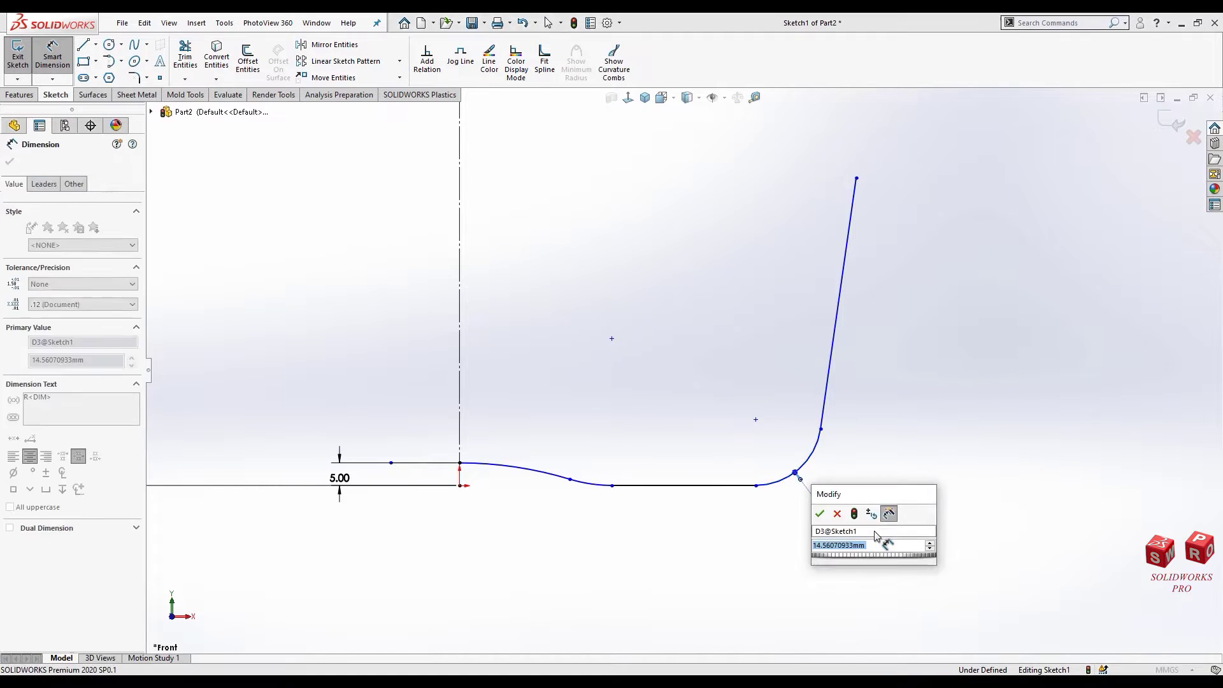
text(8)
key(Return)
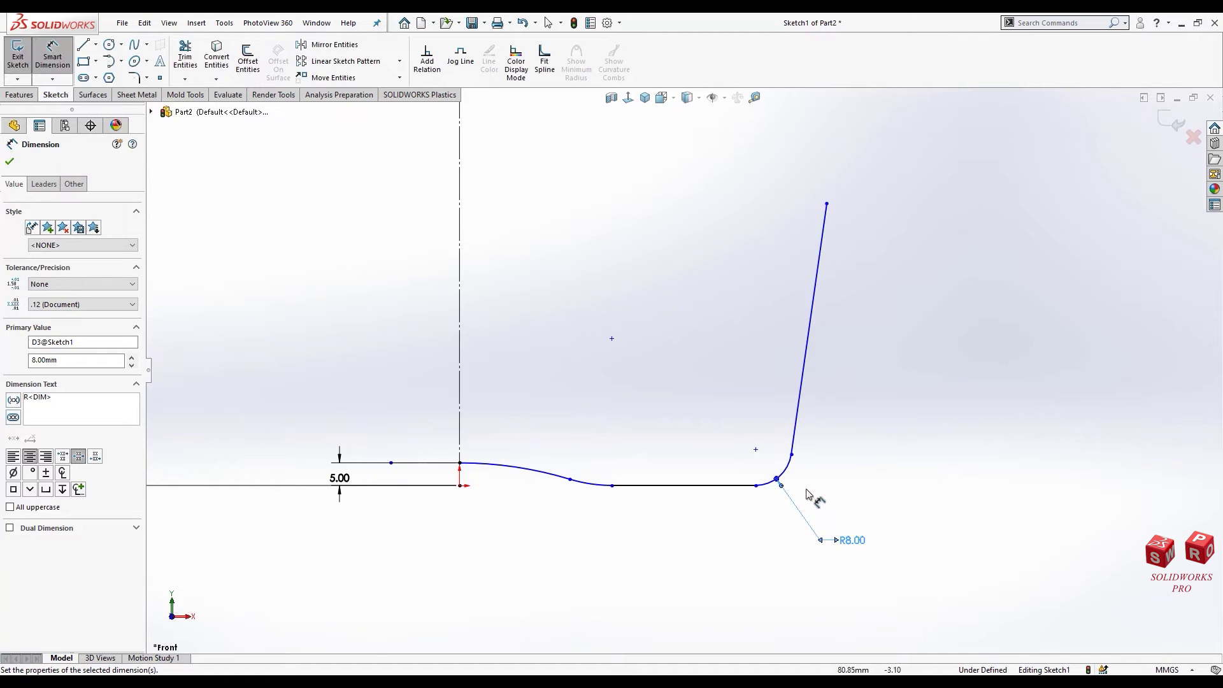
Step: Dimension the flat bottom segment at 5.00 and the shallow bottom arc at R3
click(720, 490)
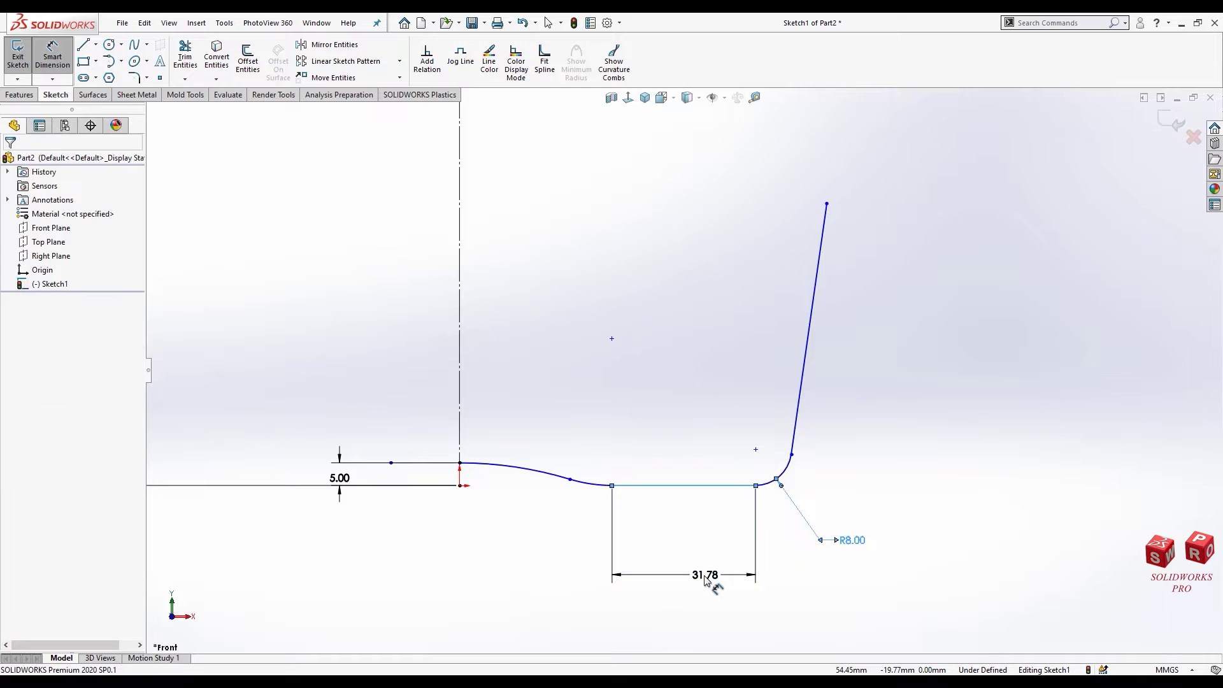
click(705, 578)
text(5)
key(Return)
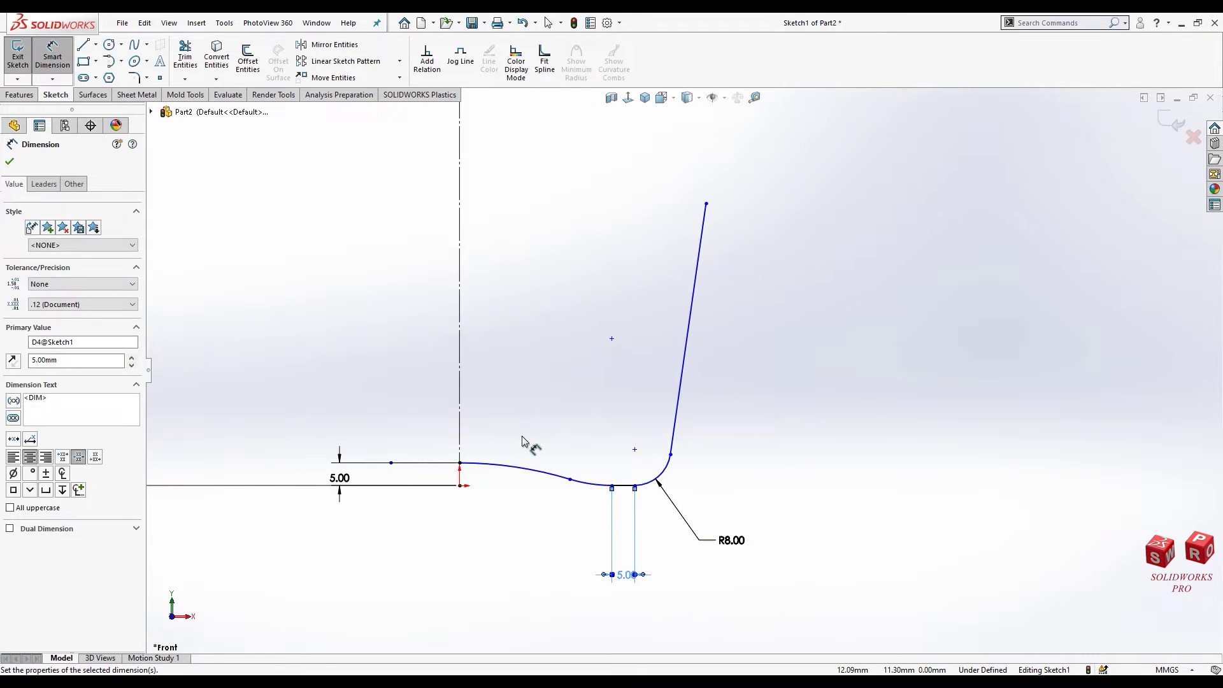
click(587, 491)
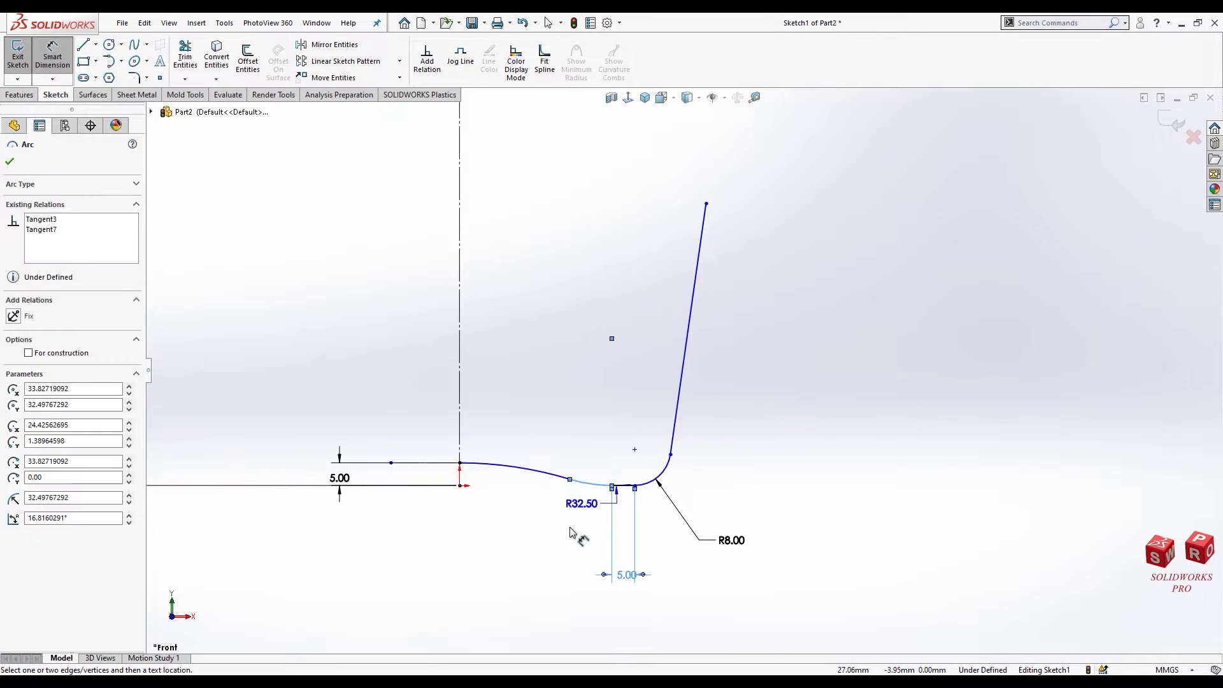
click(524, 597)
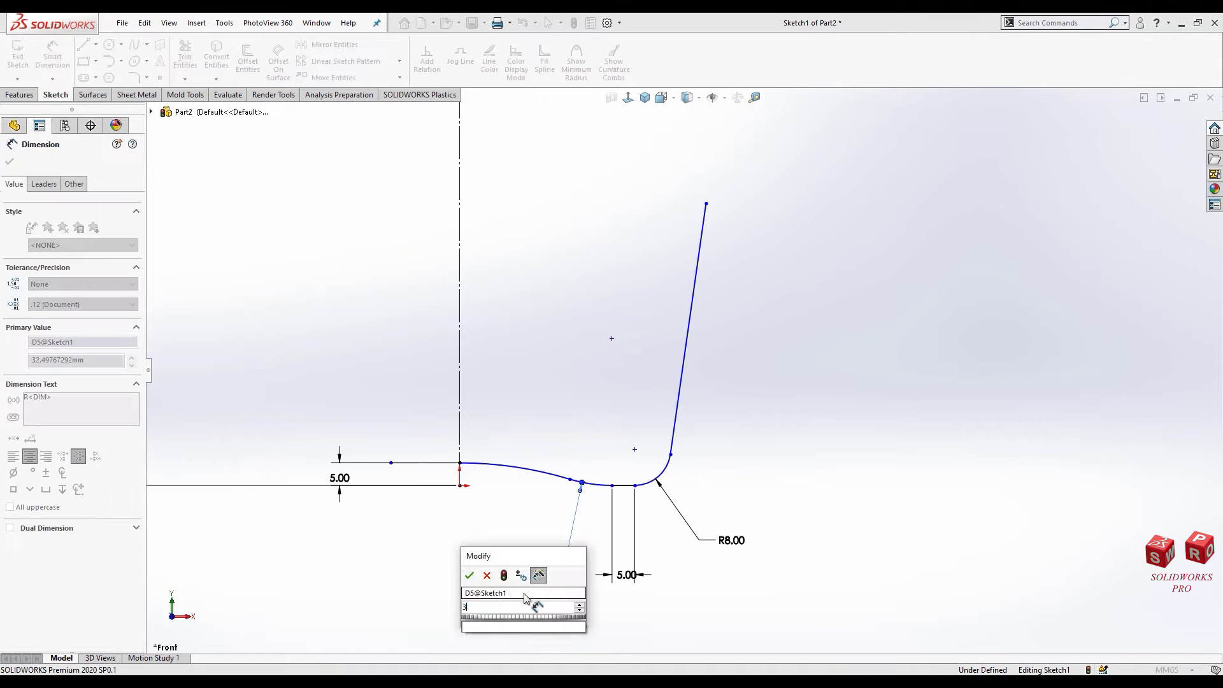
text(3)
key(Return)
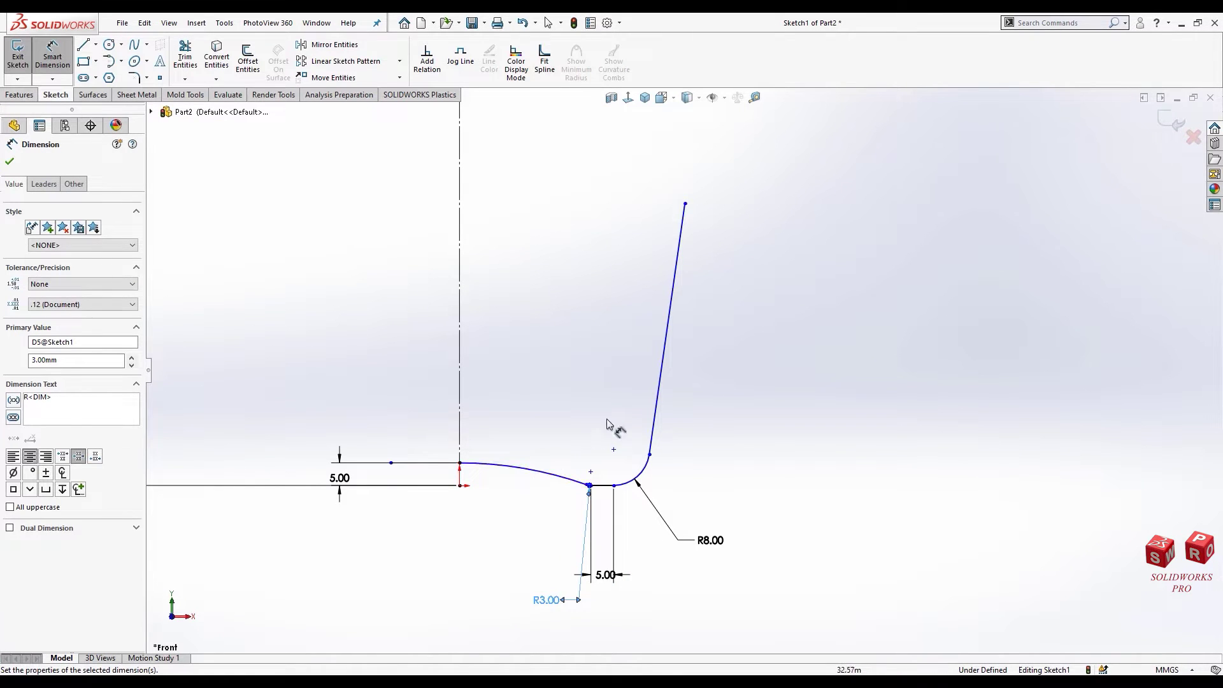
Step: Set the side wall angle to 5° from the centerline
scroll(651, 372, up, 1)
scroll(651, 372, up, 3)
scroll(667, 304, down, 2)
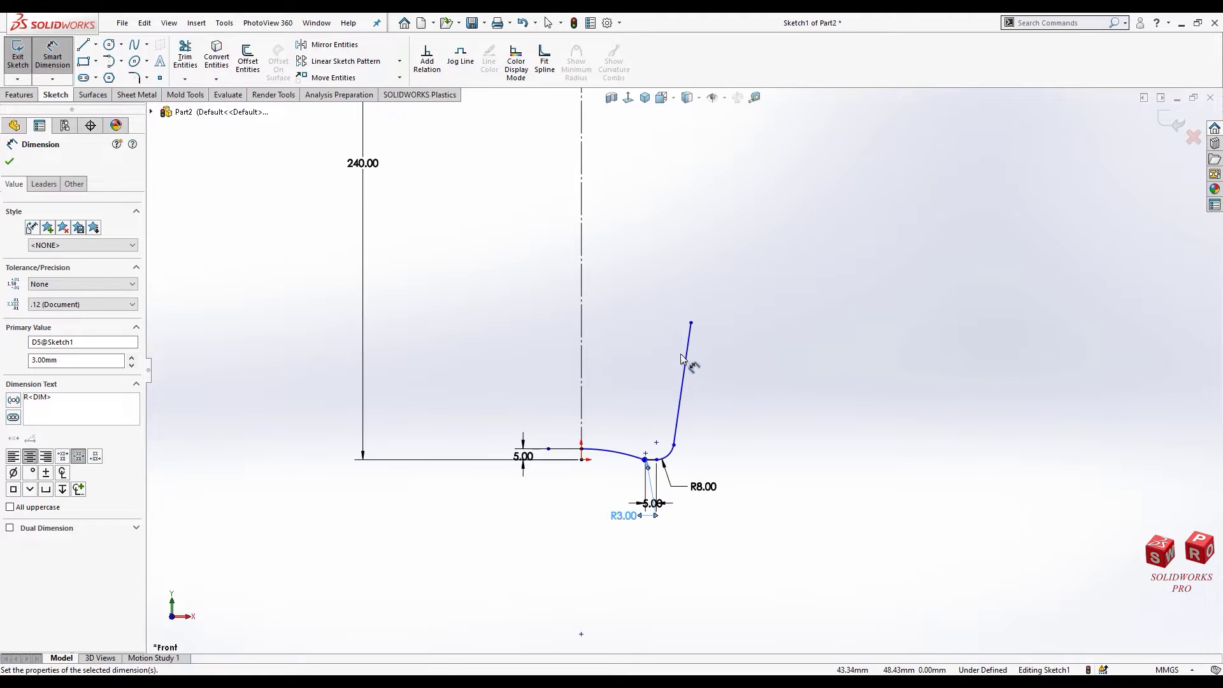
click(680, 353)
click(580, 321)
click(618, 335)
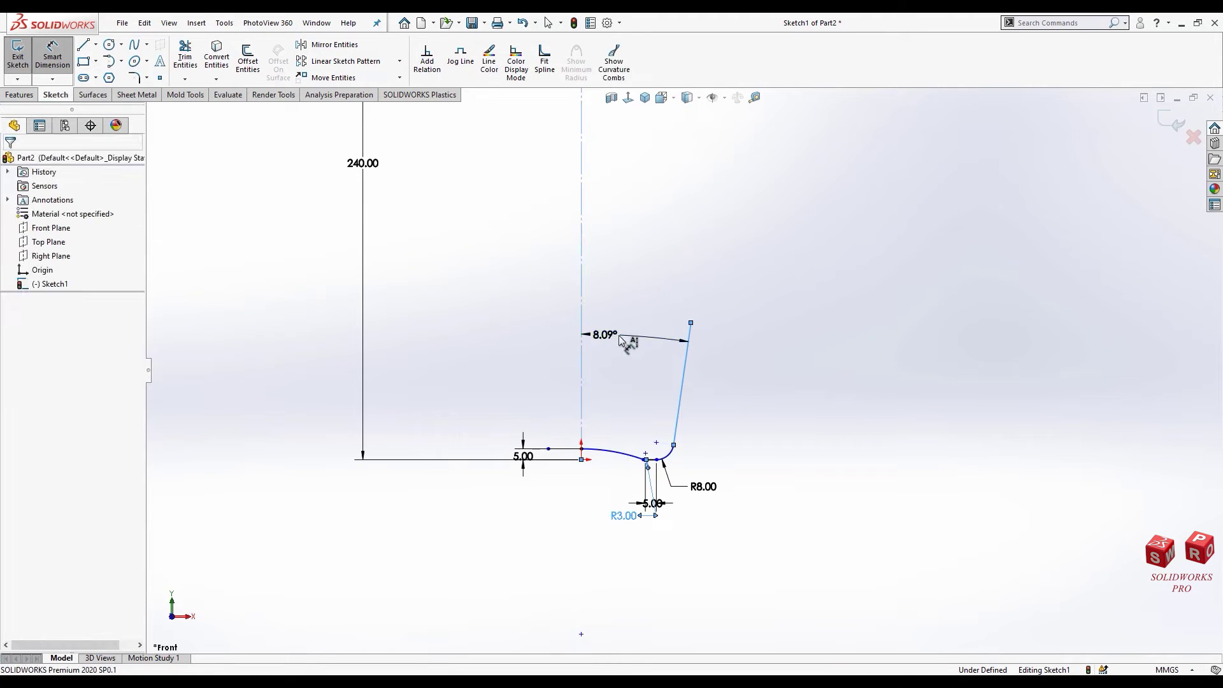
text(5)
key(Return)
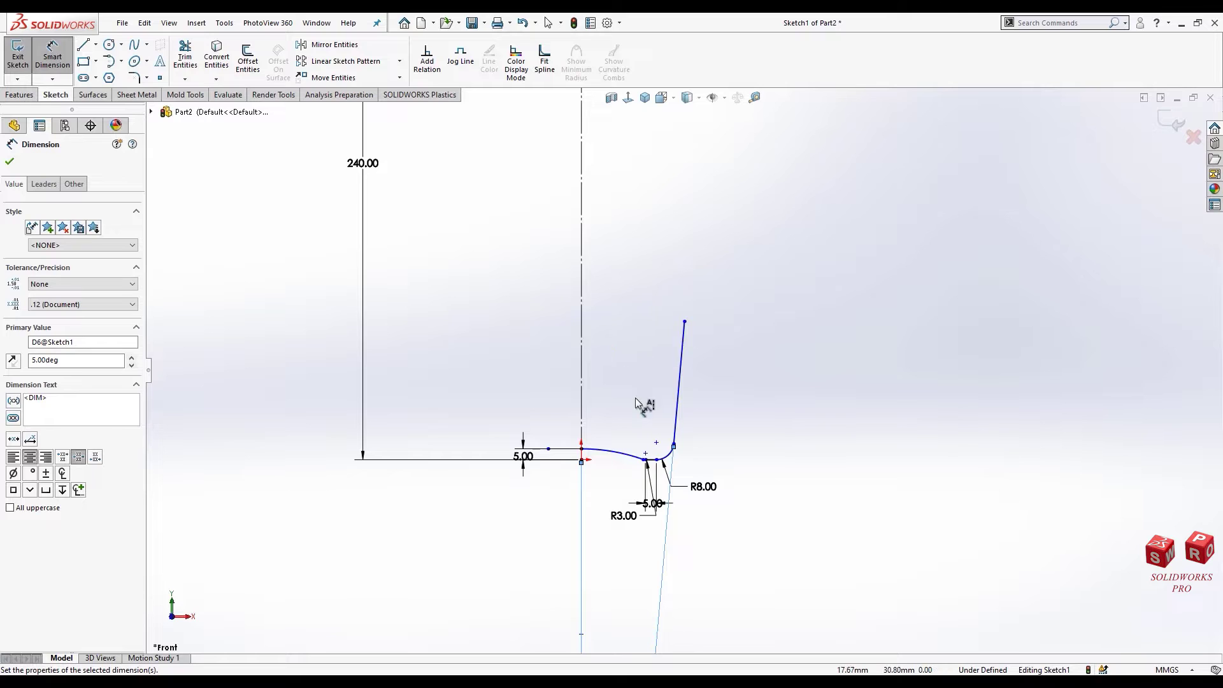
scroll(669, 389, up, 3)
scroll(669, 379, down, 3)
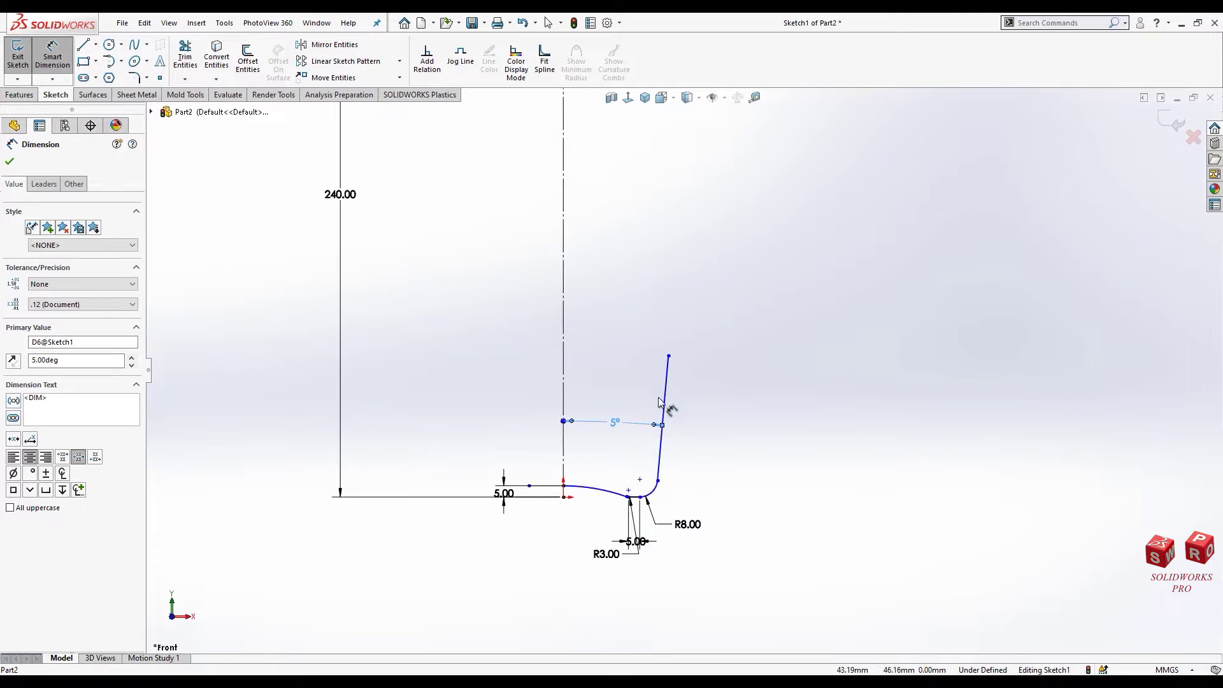
key(Escape)
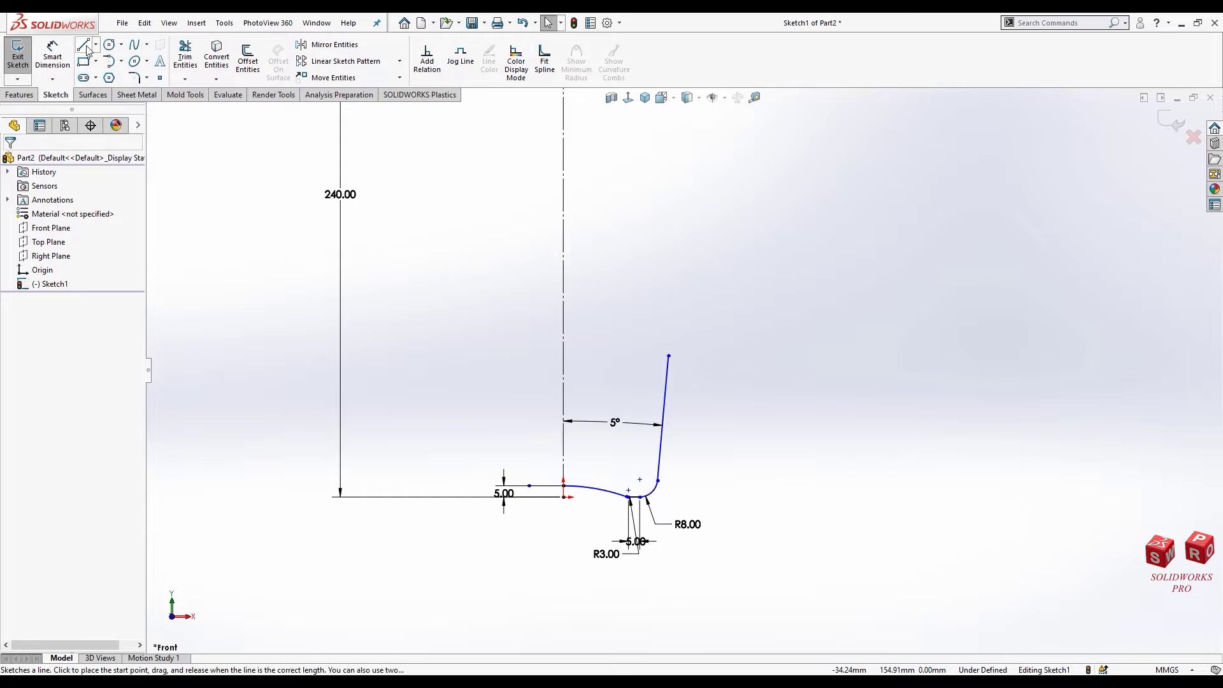
Step: Draw a three-point shoulder arc from the side wall's top curving up and inward
click(109, 61)
scroll(645, 349, down, 3)
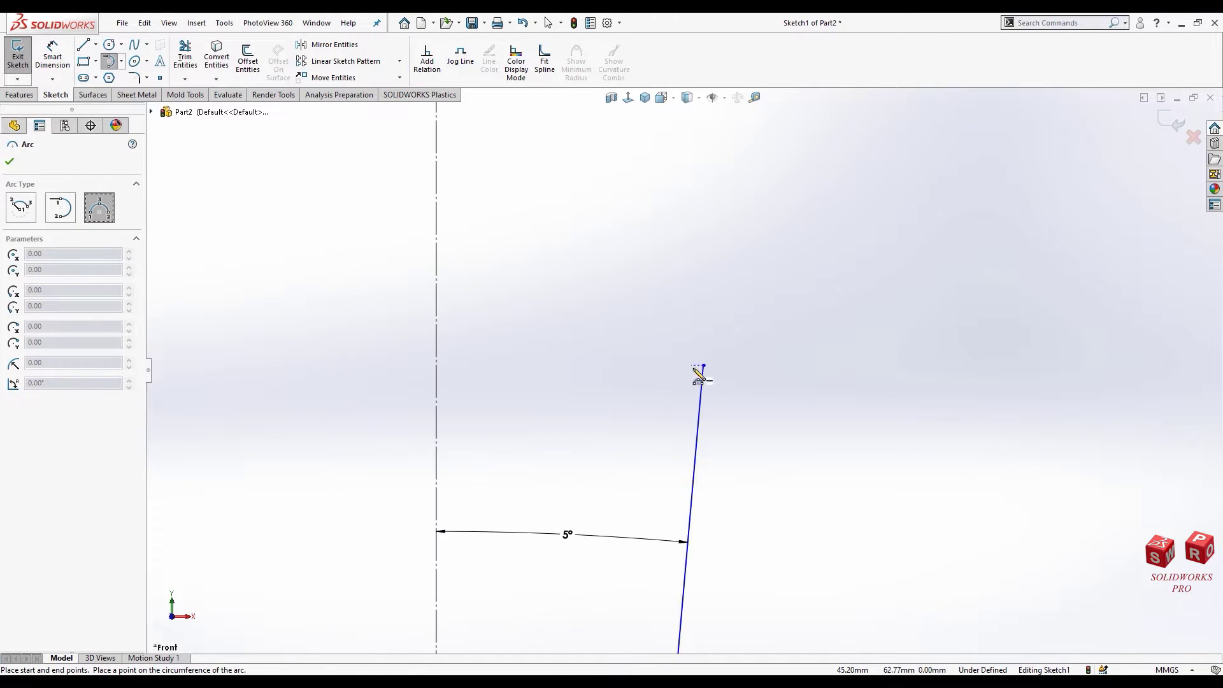
scroll(704, 365, down, 3)
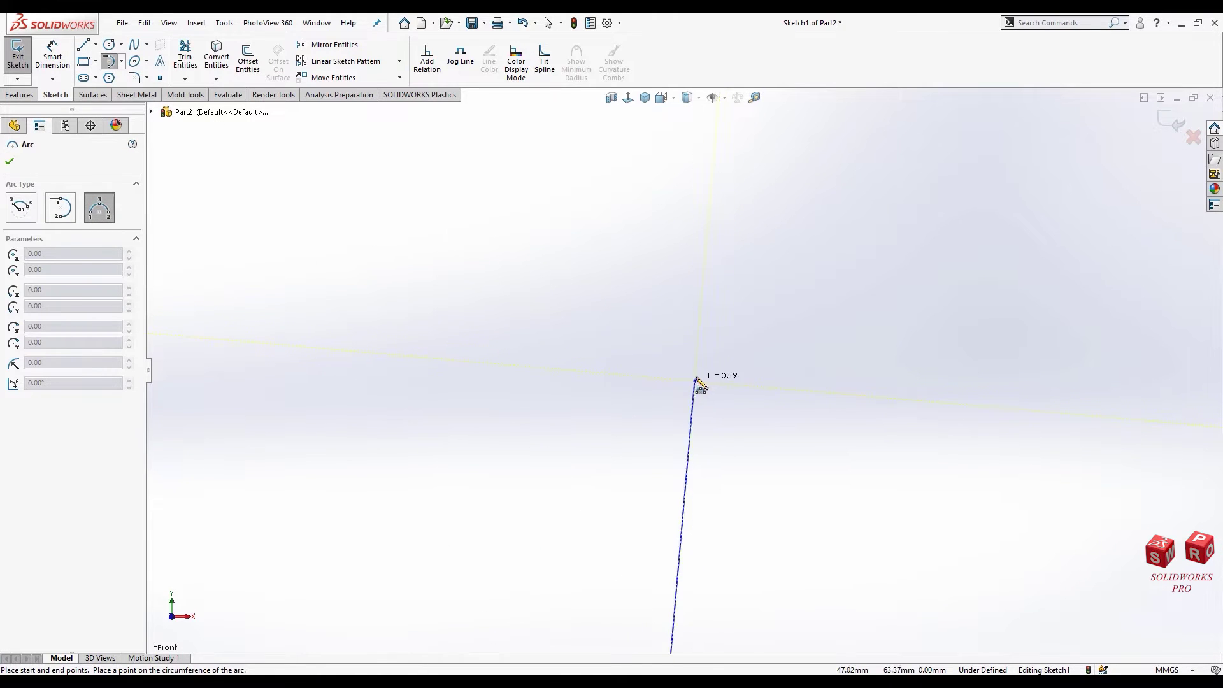
click(668, 347)
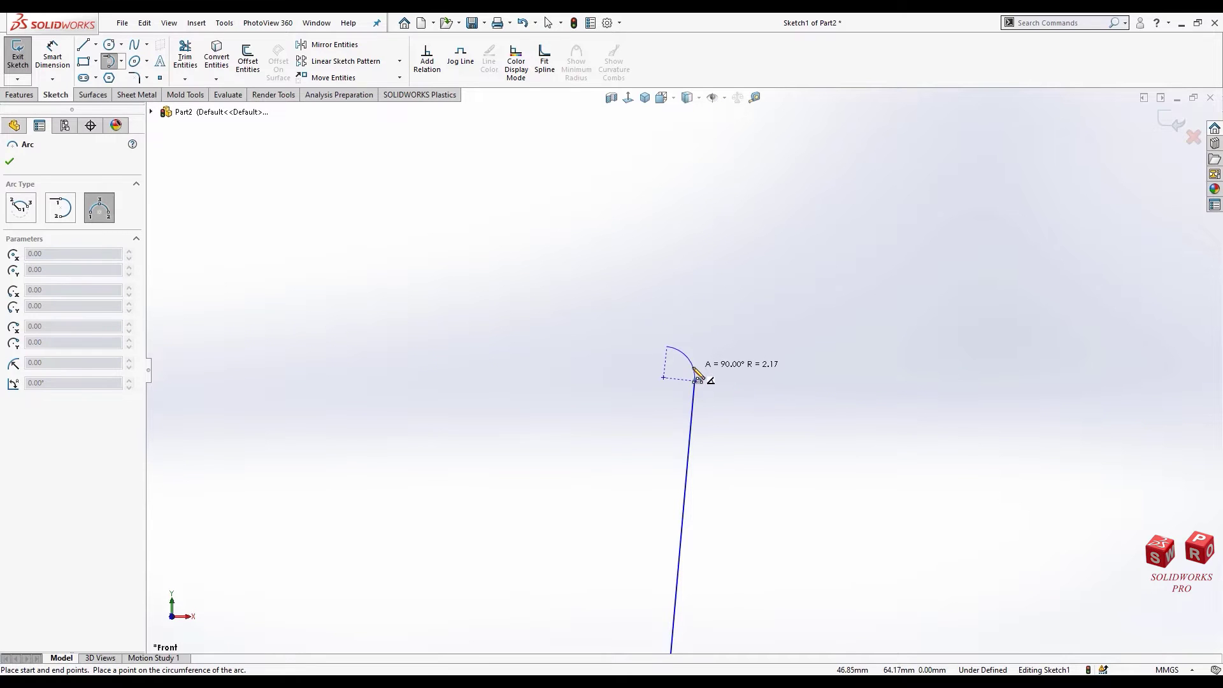
click(691, 361)
key(Escape)
double_click(694, 375)
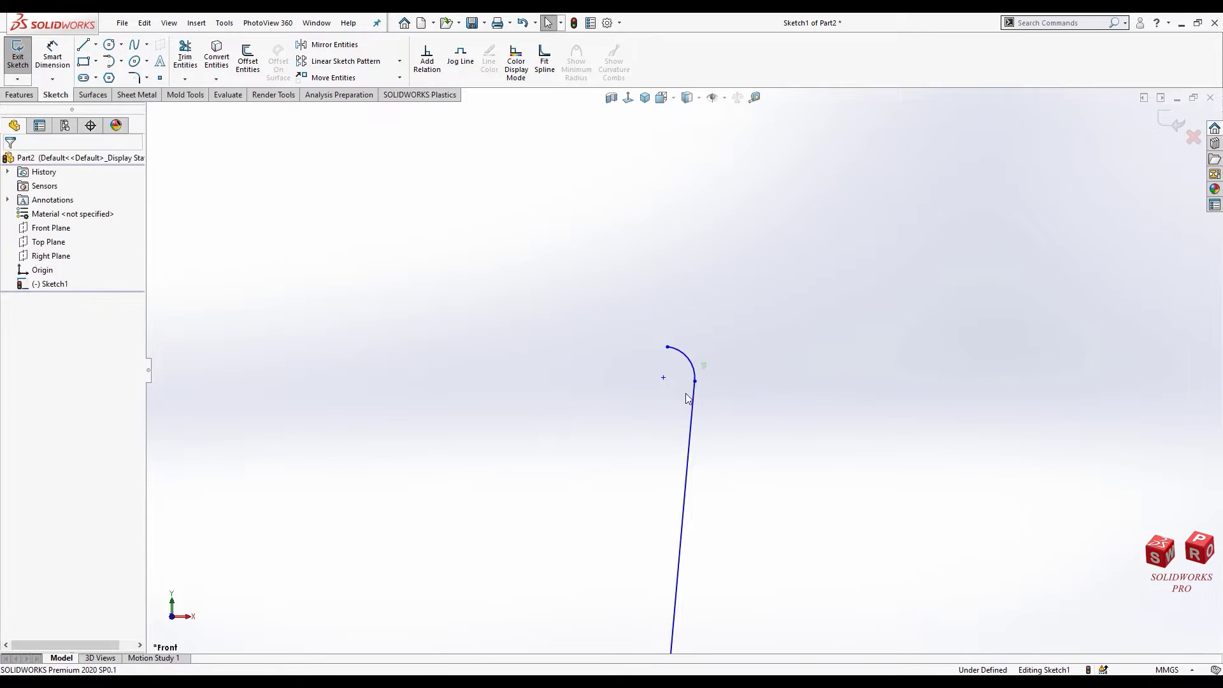
click(732, 317)
Step: Add a short reverse tangent arc and begin a line at its upper end
click(120, 66)
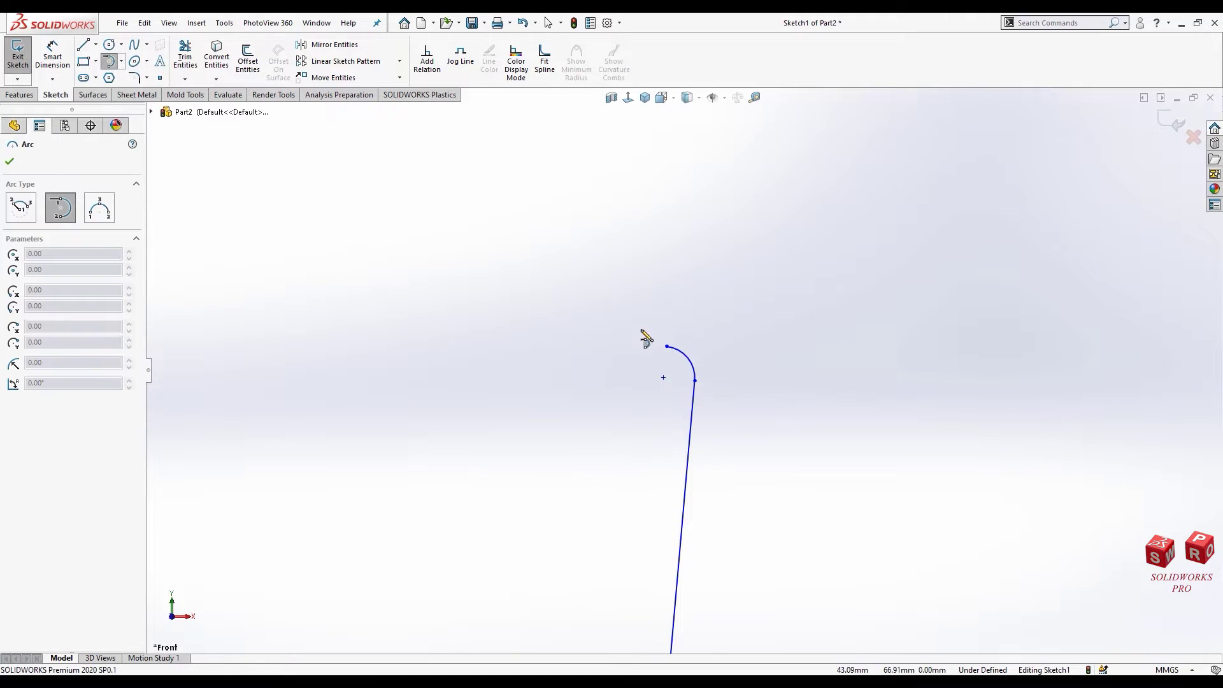
click(667, 347)
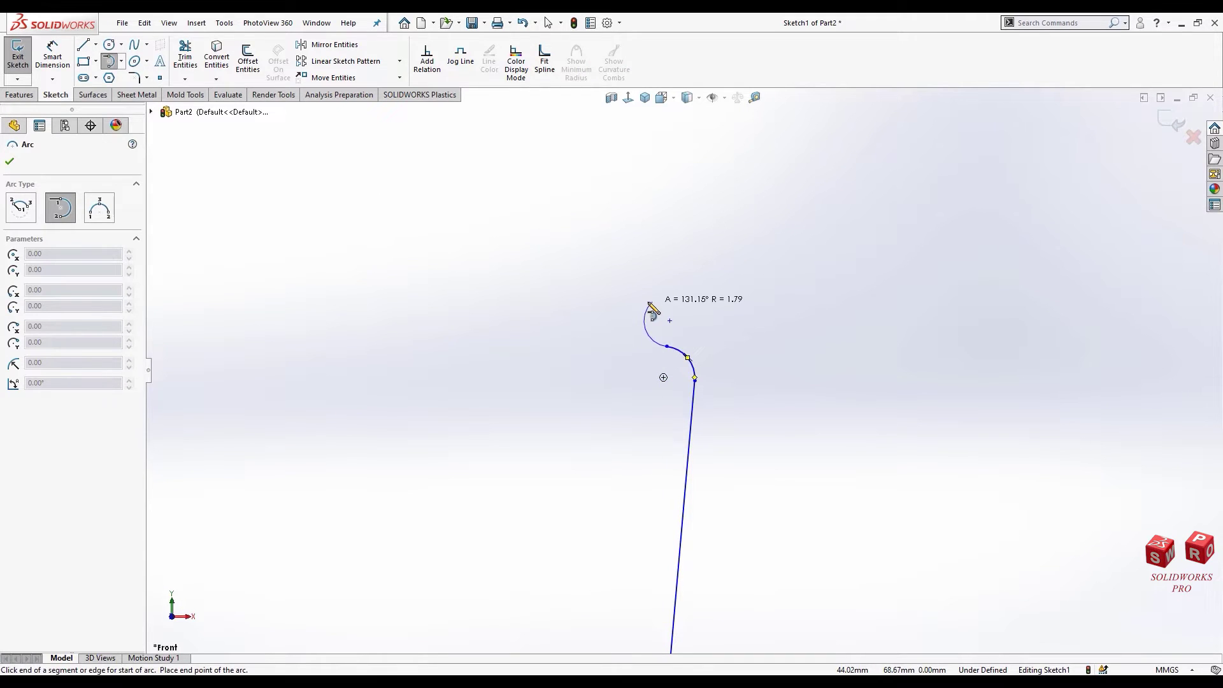
click(644, 320)
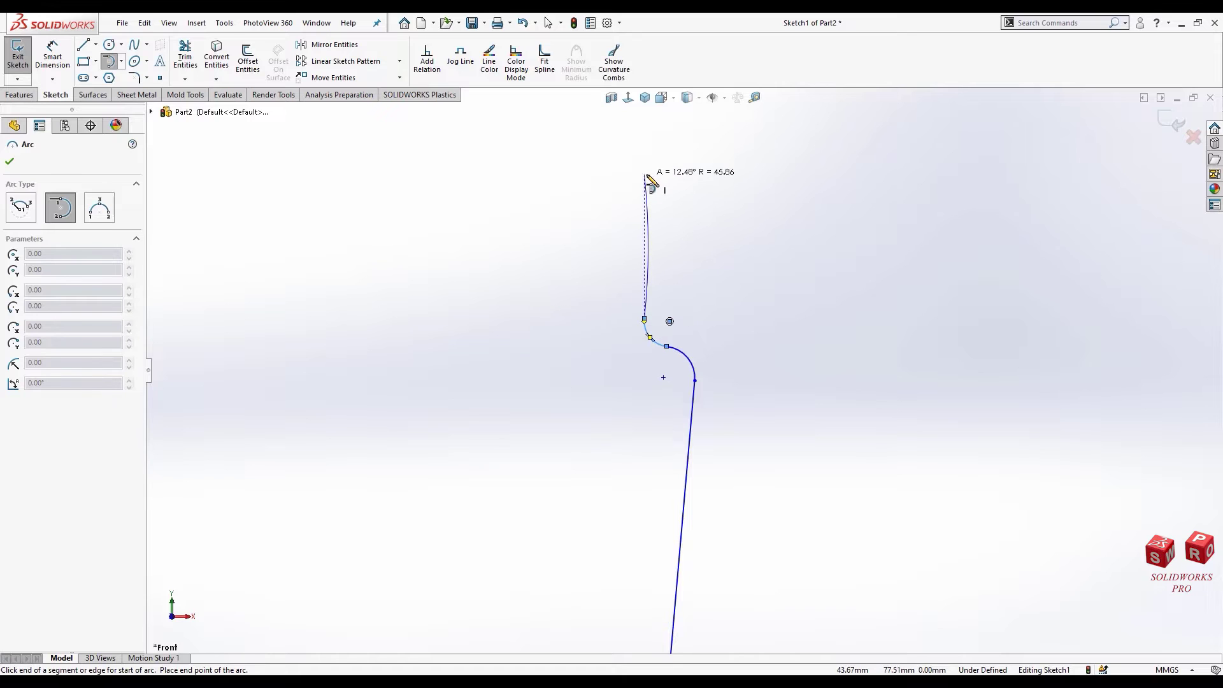
key(Escape)
click(82, 46)
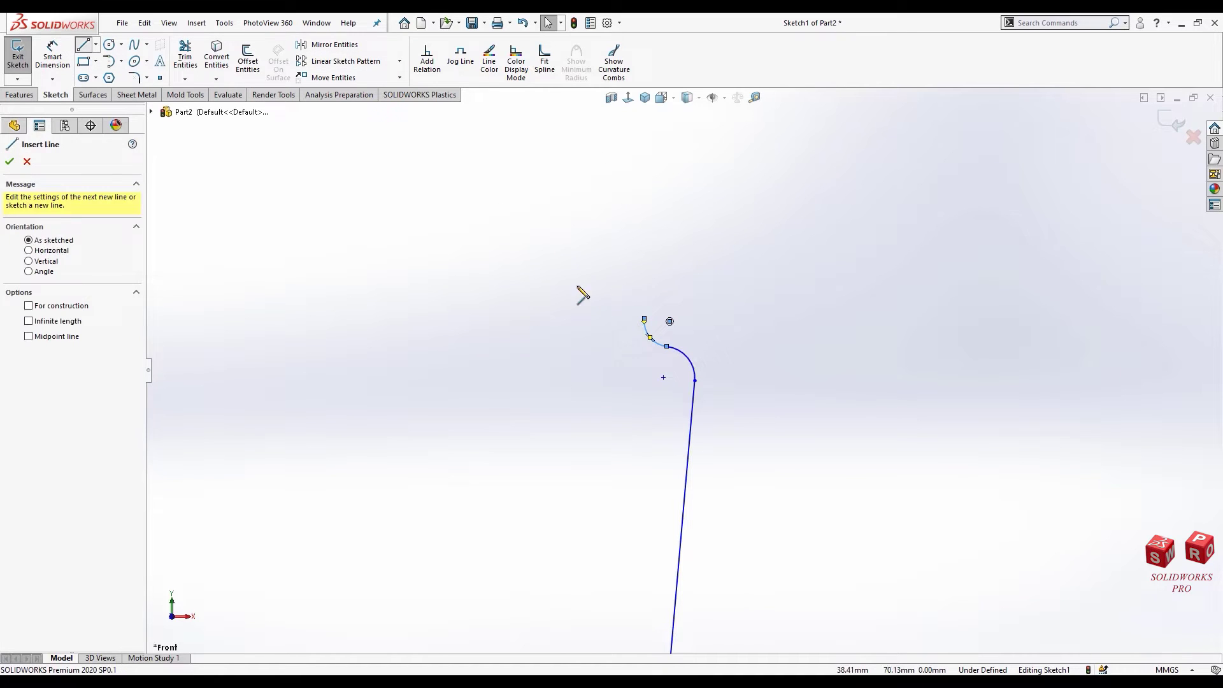
click(644, 320)
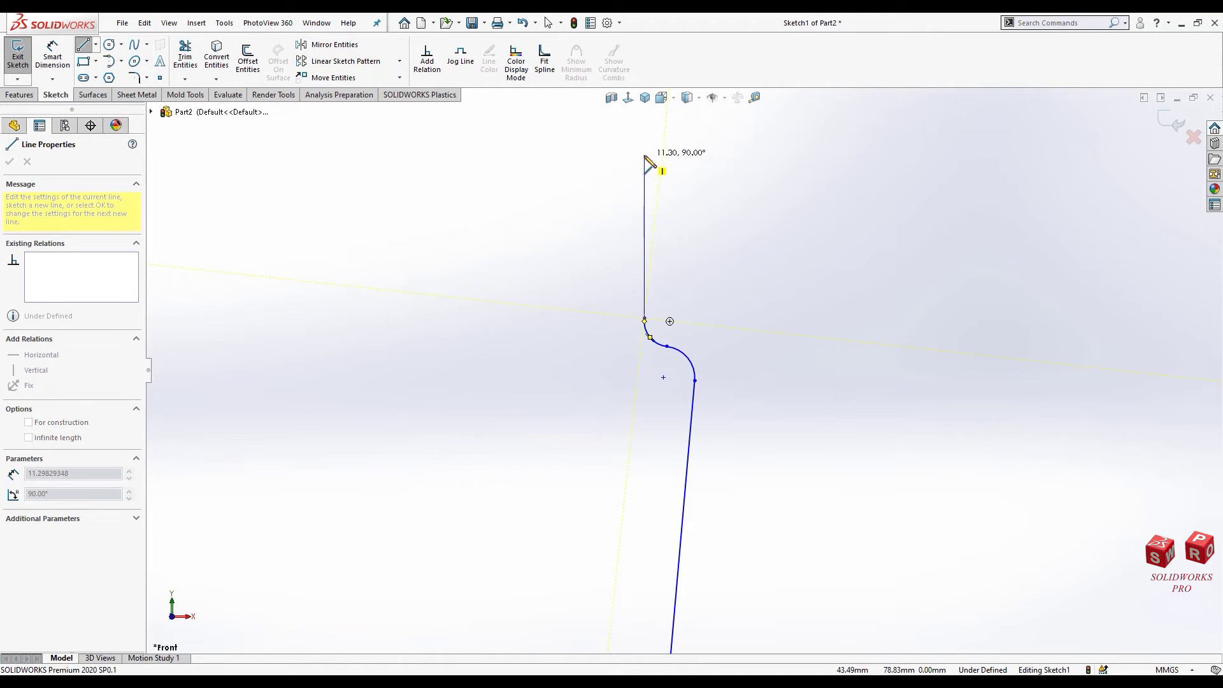
Step: Finish the vertical neck line and make it tangent to the upper arc
click(645, 156)
key(Escape)
click(644, 318)
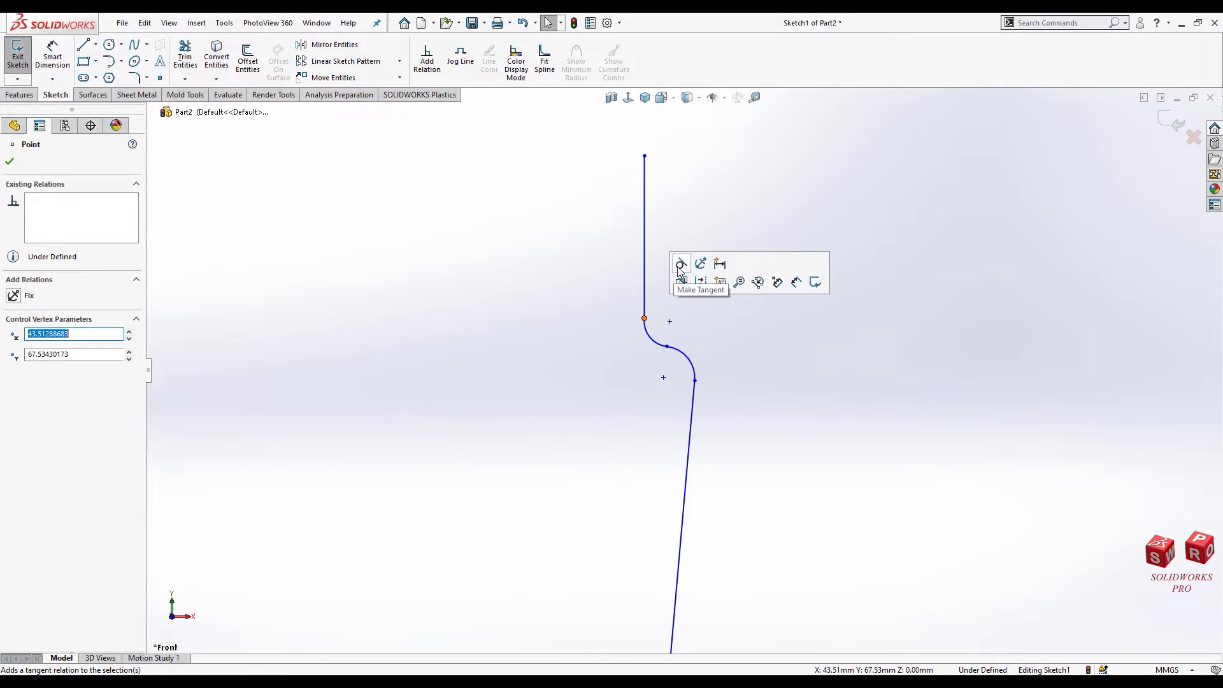
click(679, 266)
Step: Make the two small shoulder arcs tangent to each other and equal in size
click(671, 347)
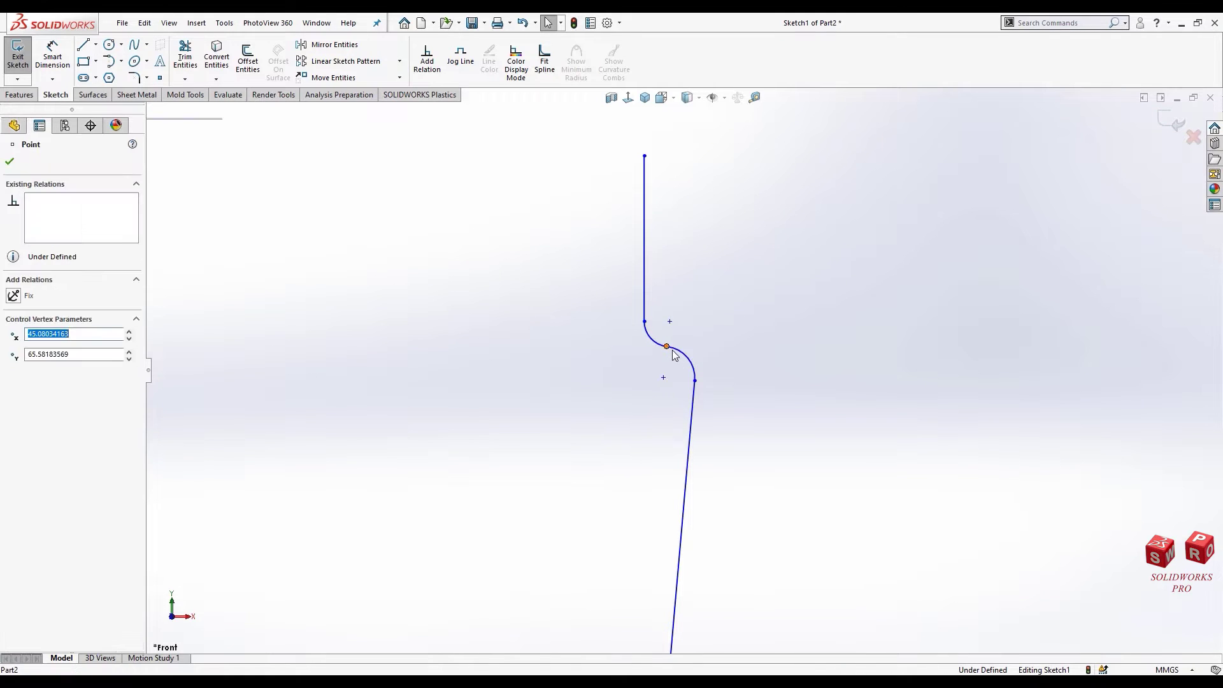
click(708, 311)
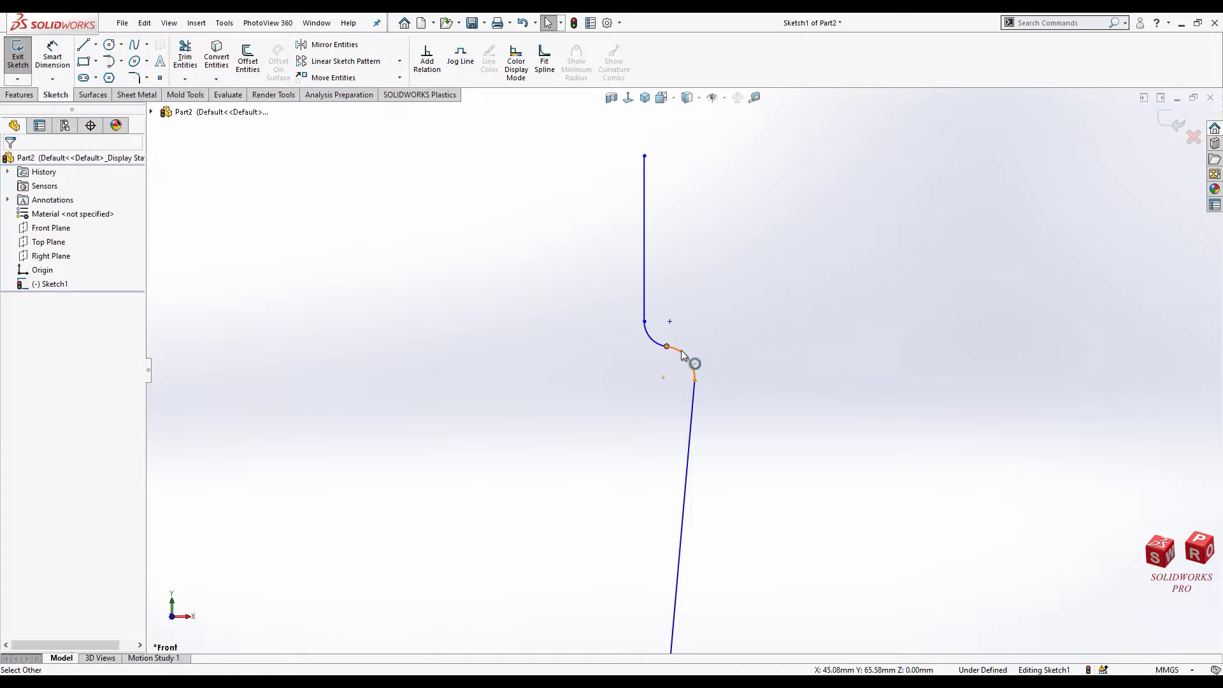
click(656, 344)
ctrl+click(685, 359)
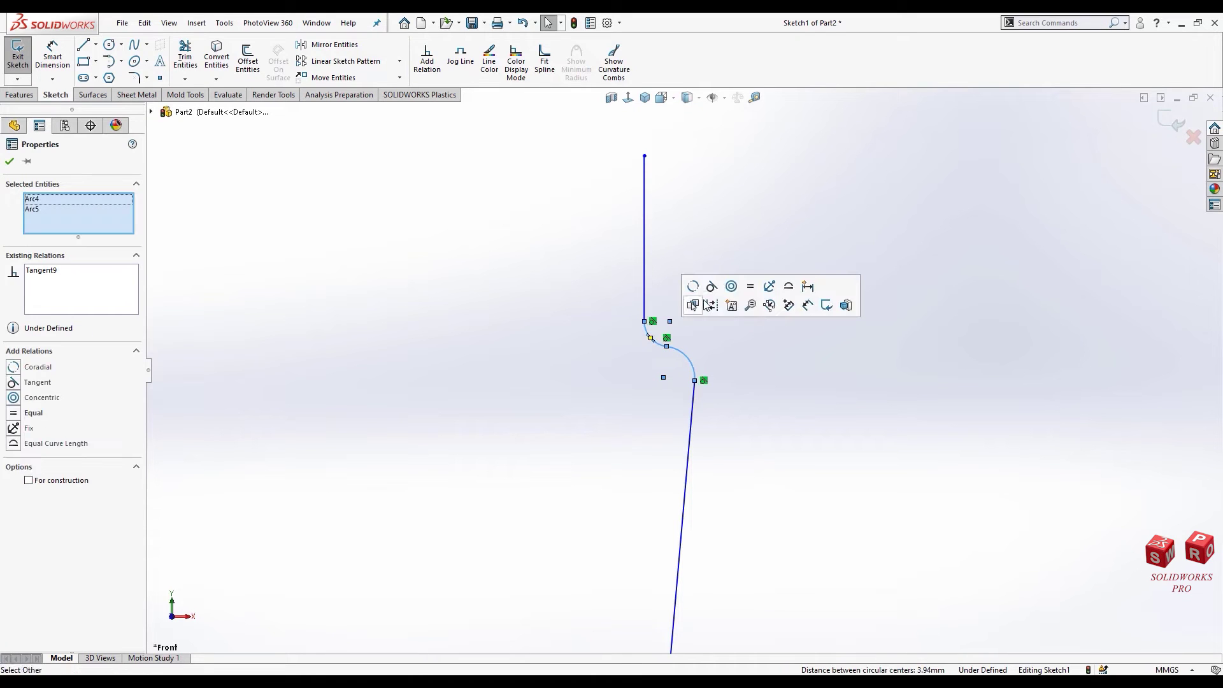
click(750, 286)
click(722, 266)
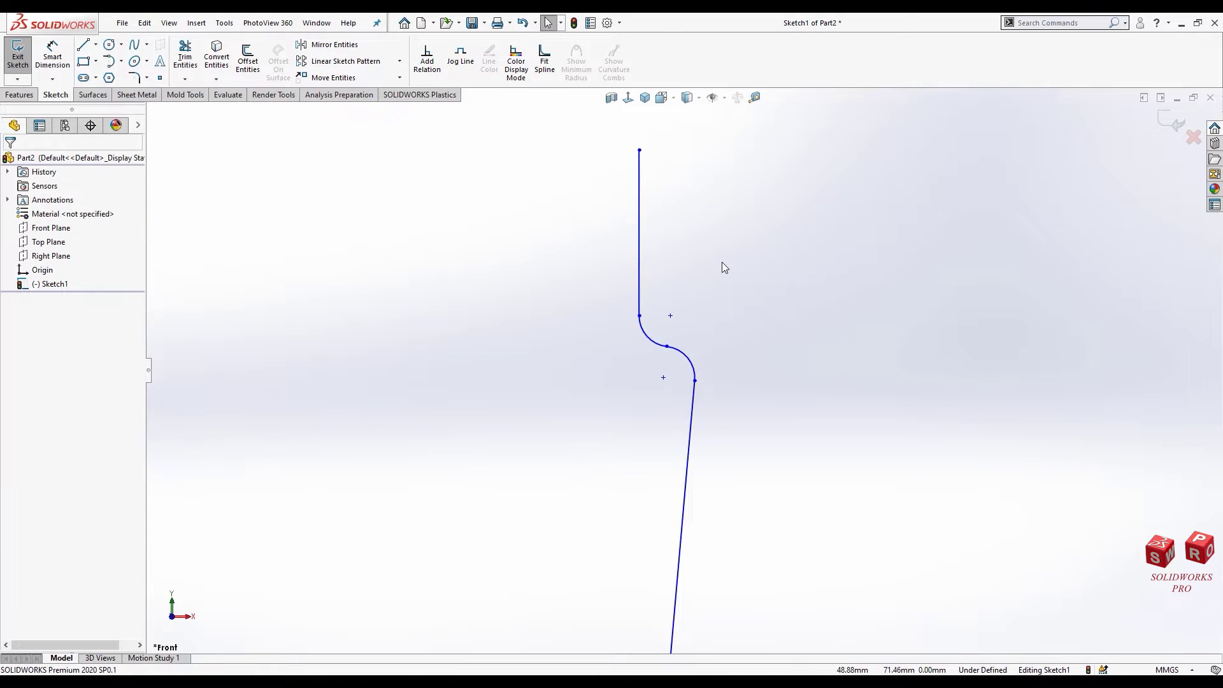
Step: Add an R1.00 radius dimension to the small shoulder arc
click(65, 56)
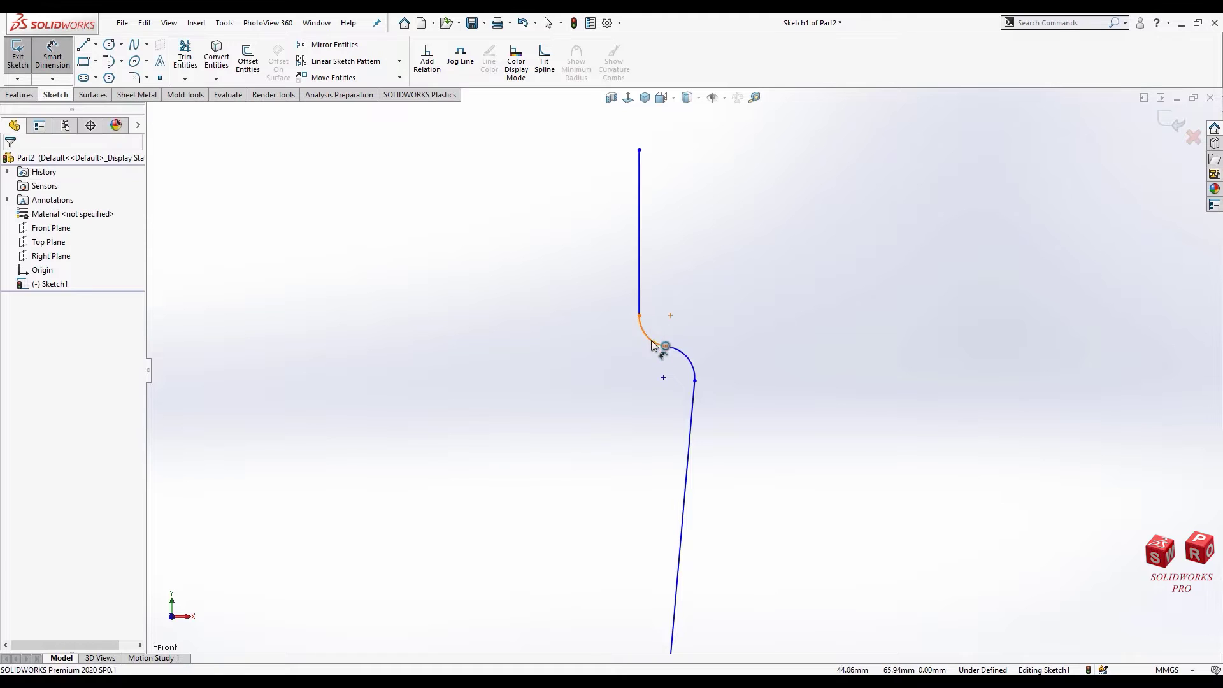
click(494, 396)
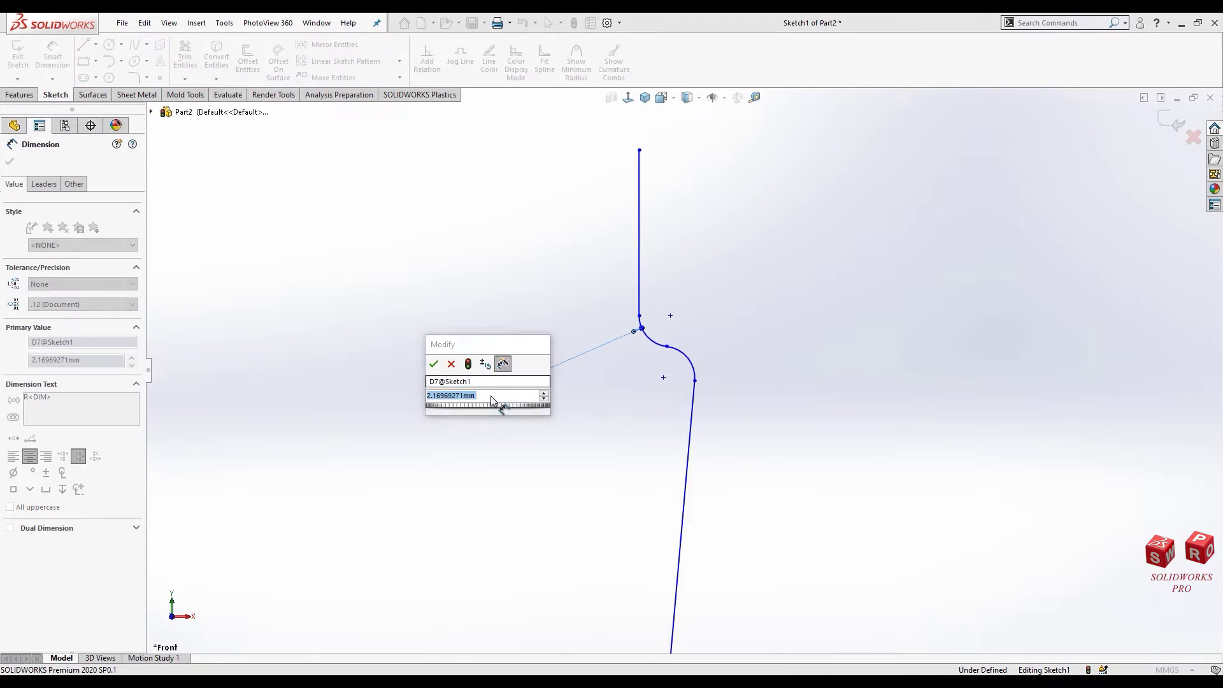
key(Return)
key(Escape)
scroll(651, 403, up, 3)
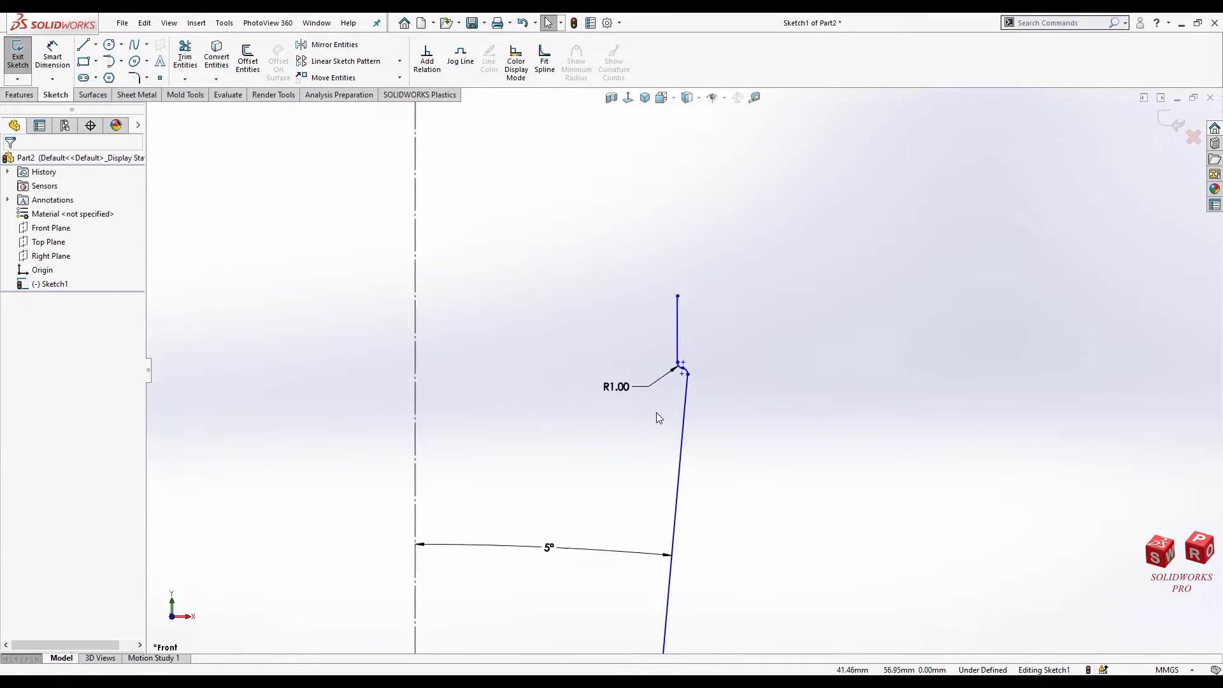
scroll(656, 413, up, 2)
scroll(653, 431, down, 1)
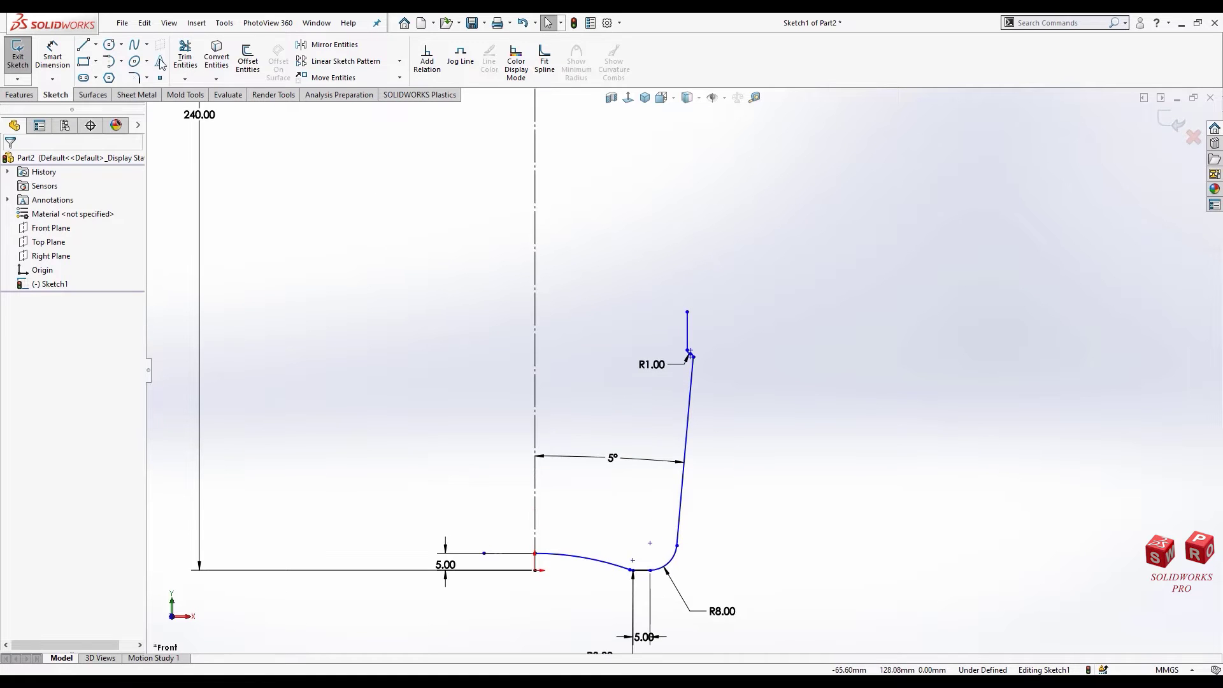
Step: Dimension the shoulder corner 67 above the base line
click(52, 51)
scroll(644, 411, down, 1)
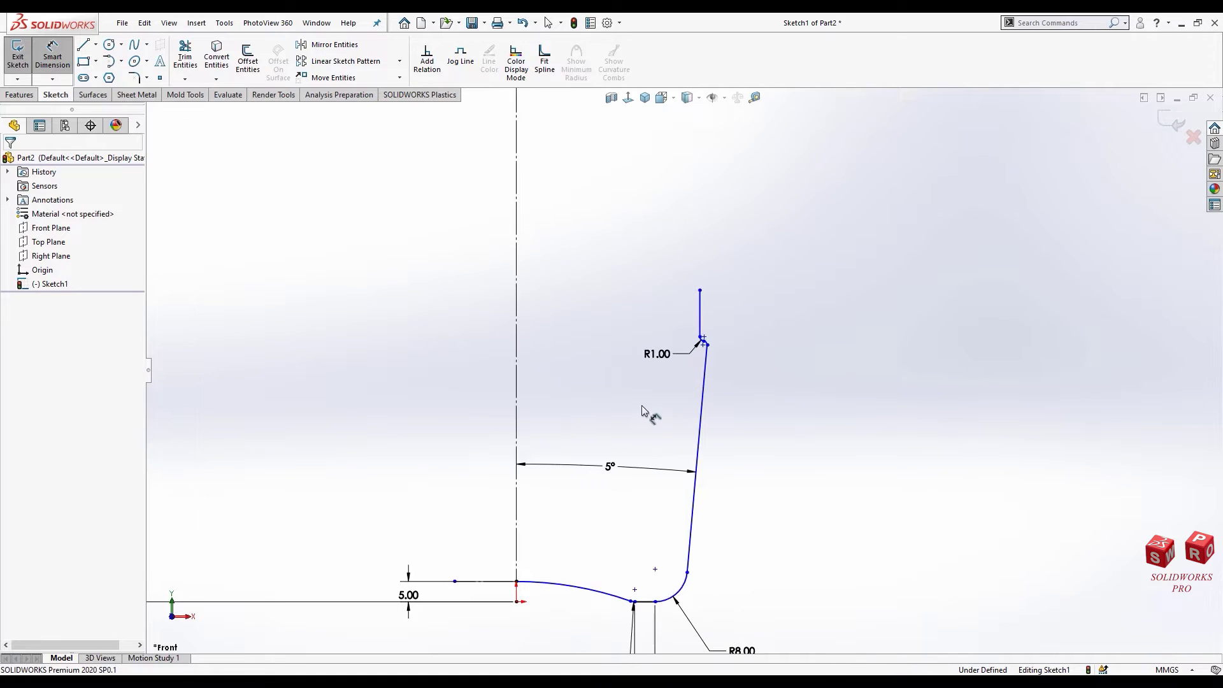
click(707, 345)
scroll(706, 347, down, 3)
scroll(700, 407, up, 3)
scroll(694, 383, up, 2)
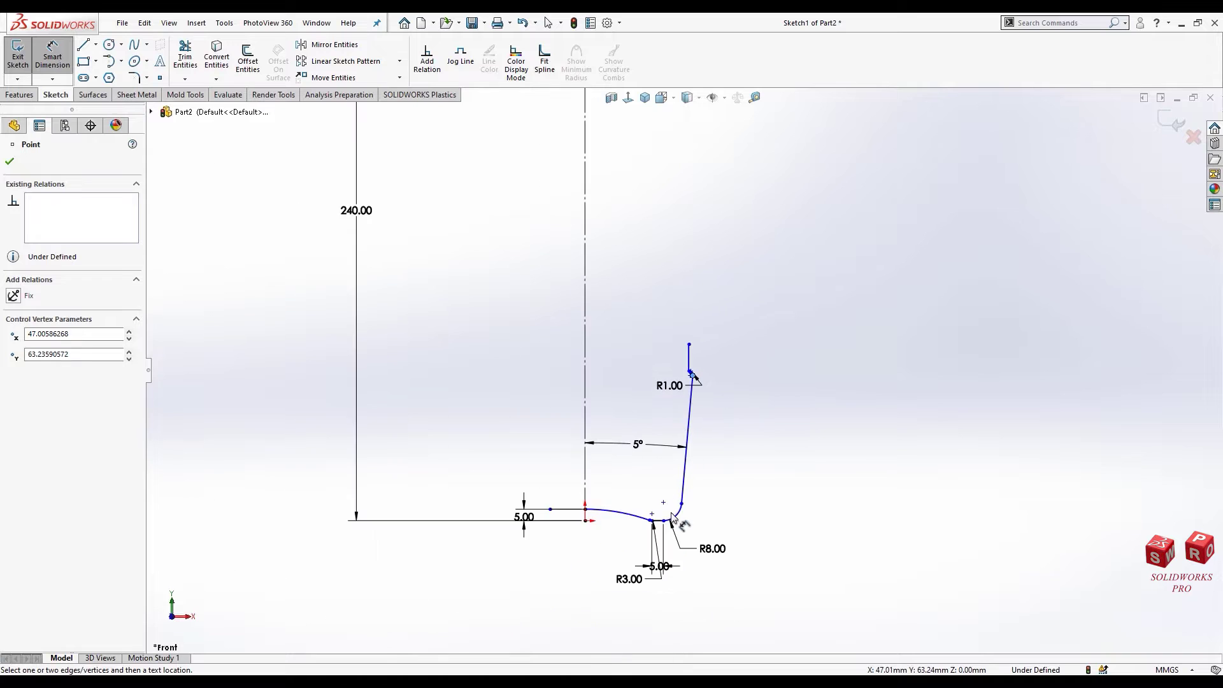
scroll(674, 519, down, 3)
click(645, 478)
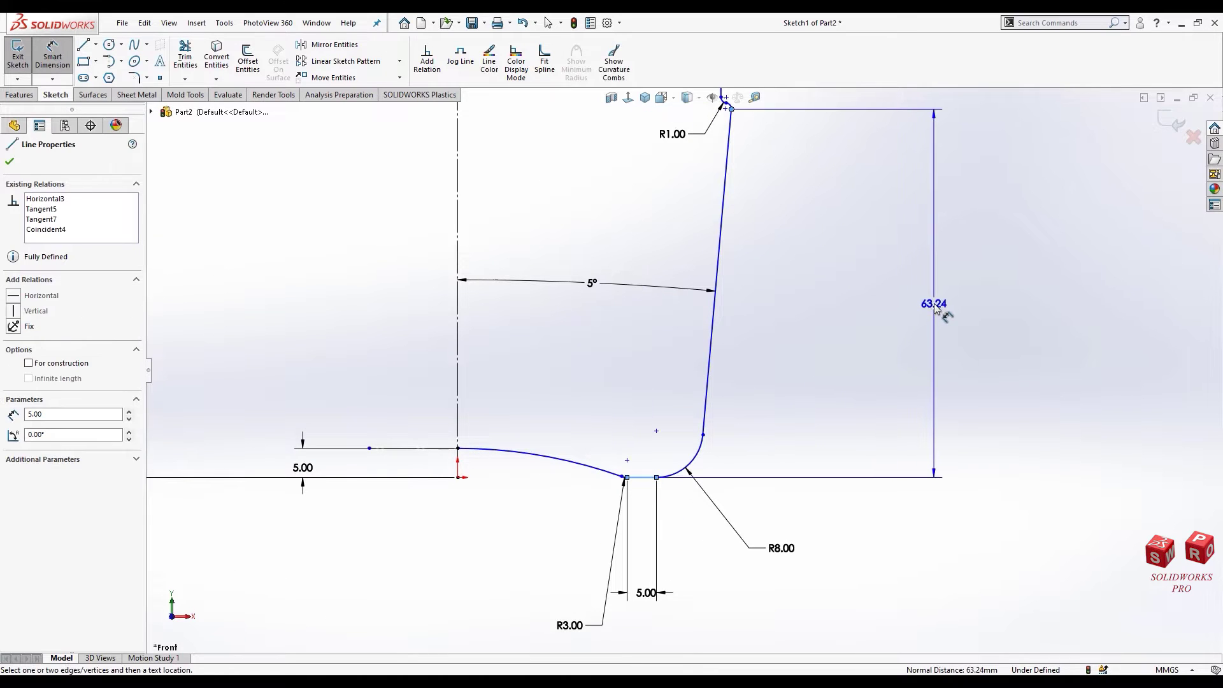
click(935, 307)
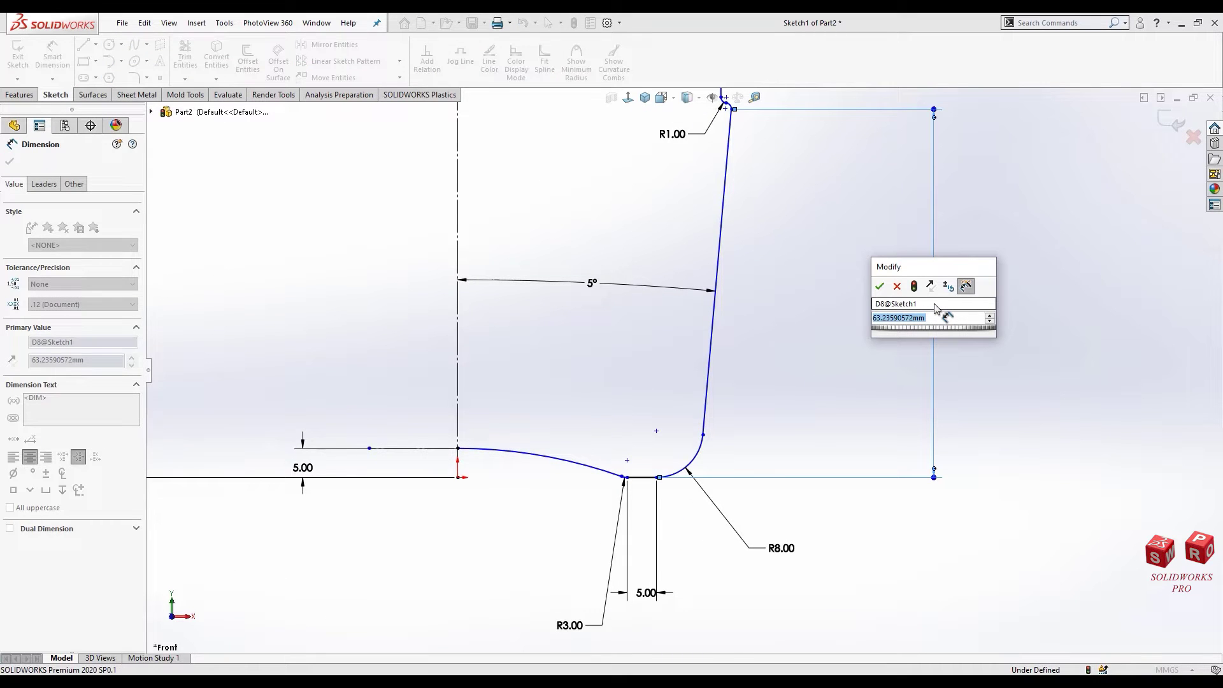
text(67)
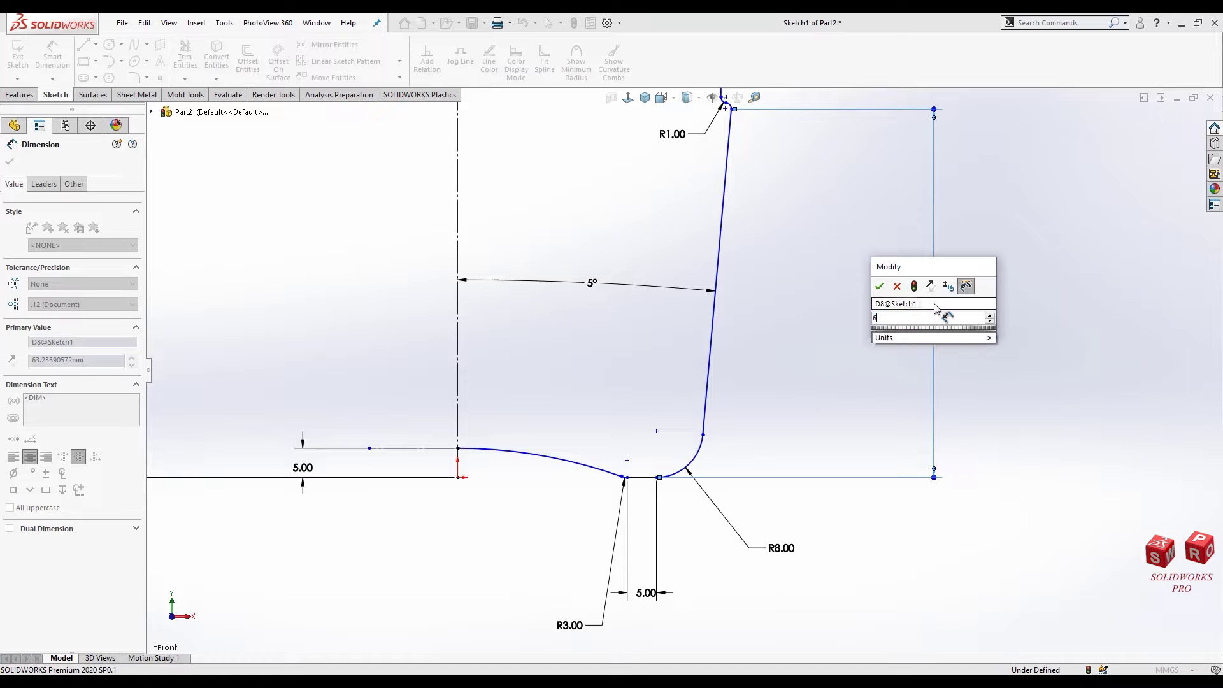
key(Return)
Step: Nudge the R1.00 shoulder corner point to the left
scroll(682, 331, up, 5)
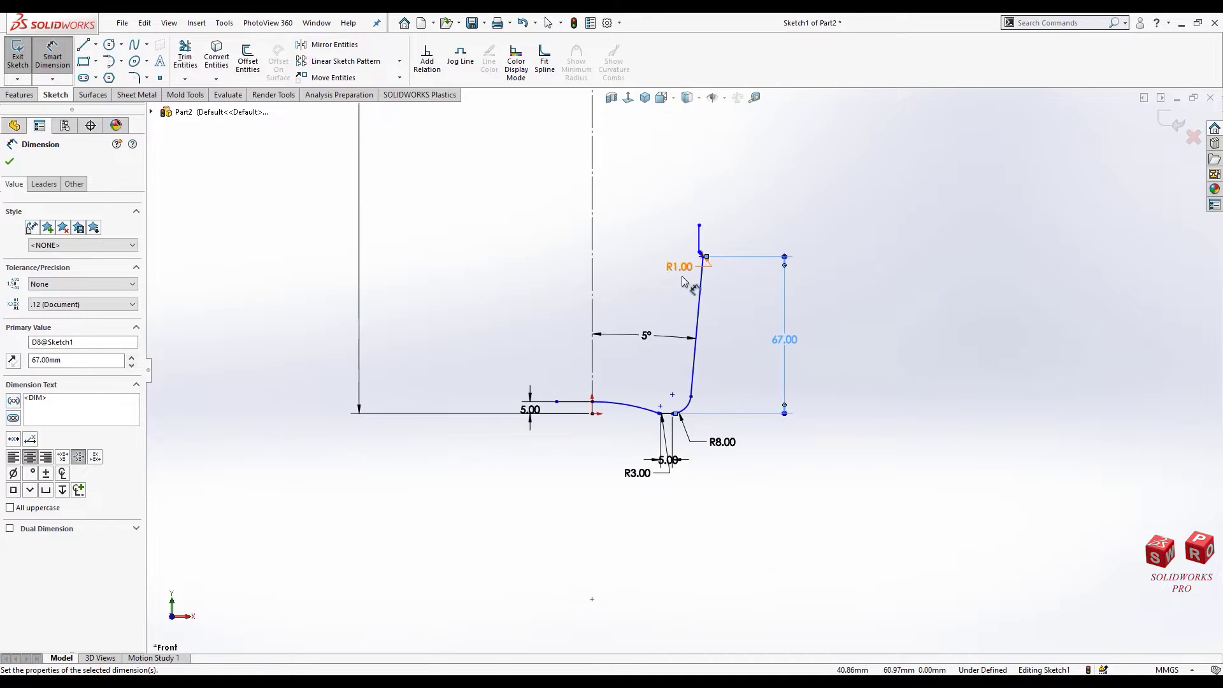
scroll(745, 245, down, 2)
scroll(745, 245, down, 3)
key(Escape)
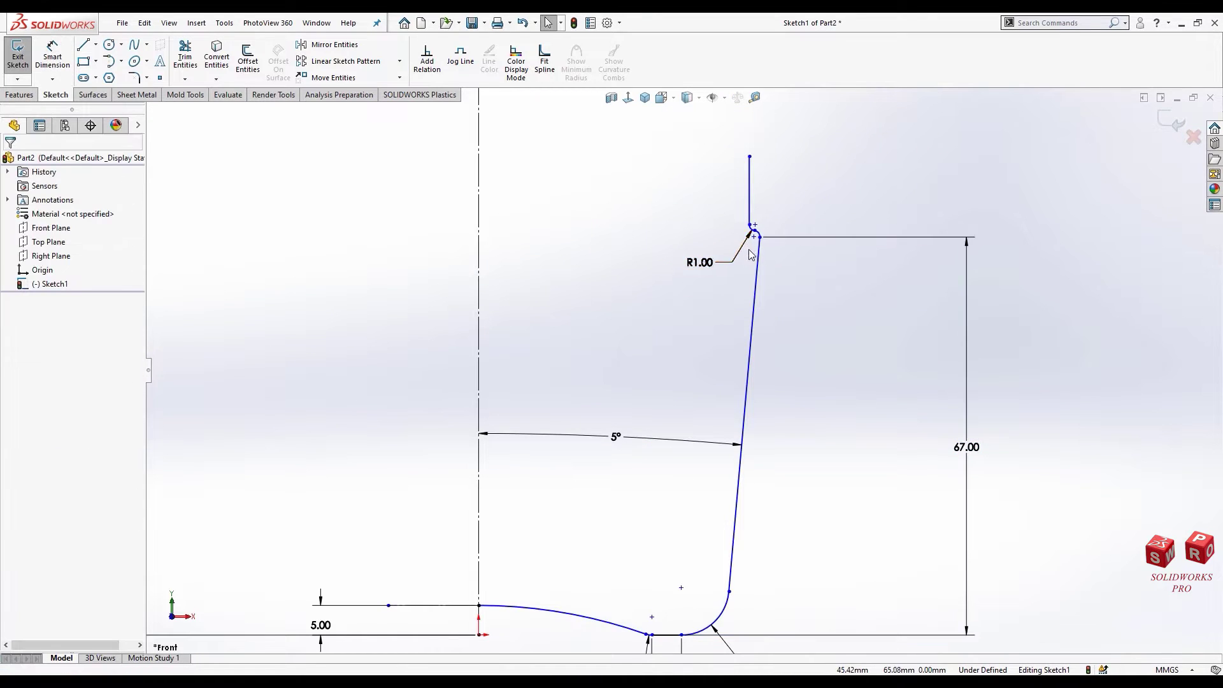
scroll(752, 255, down, 1)
drag(752, 236, 715, 235)
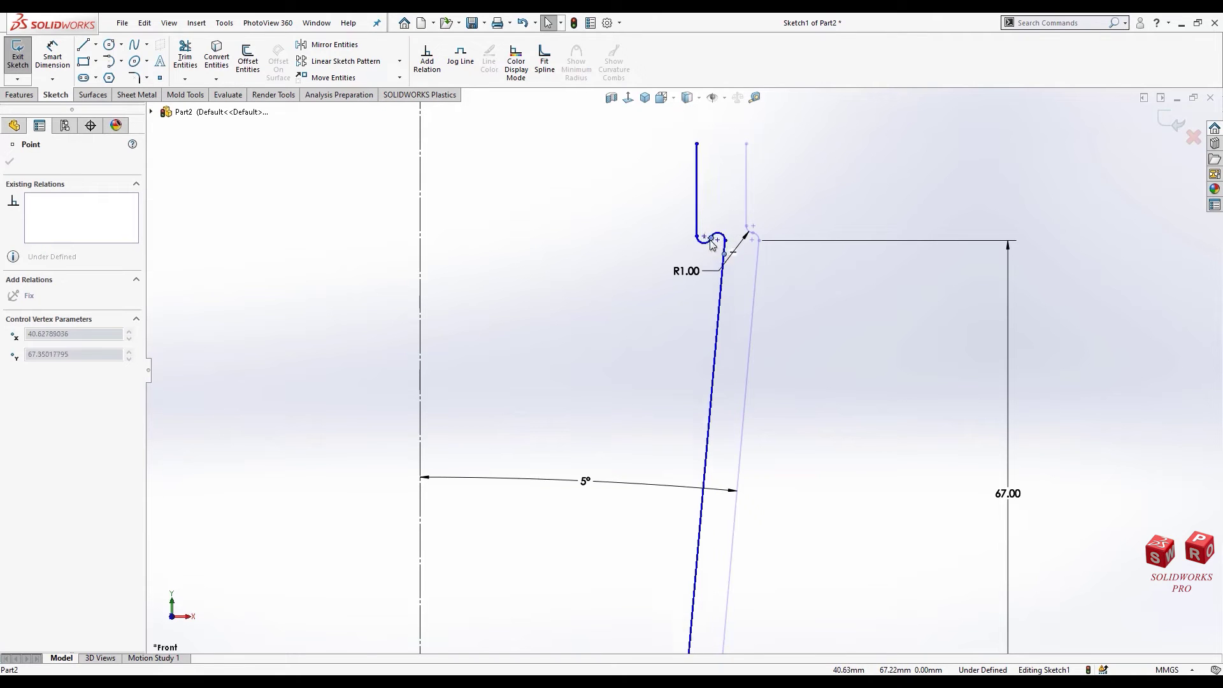
key(Escape)
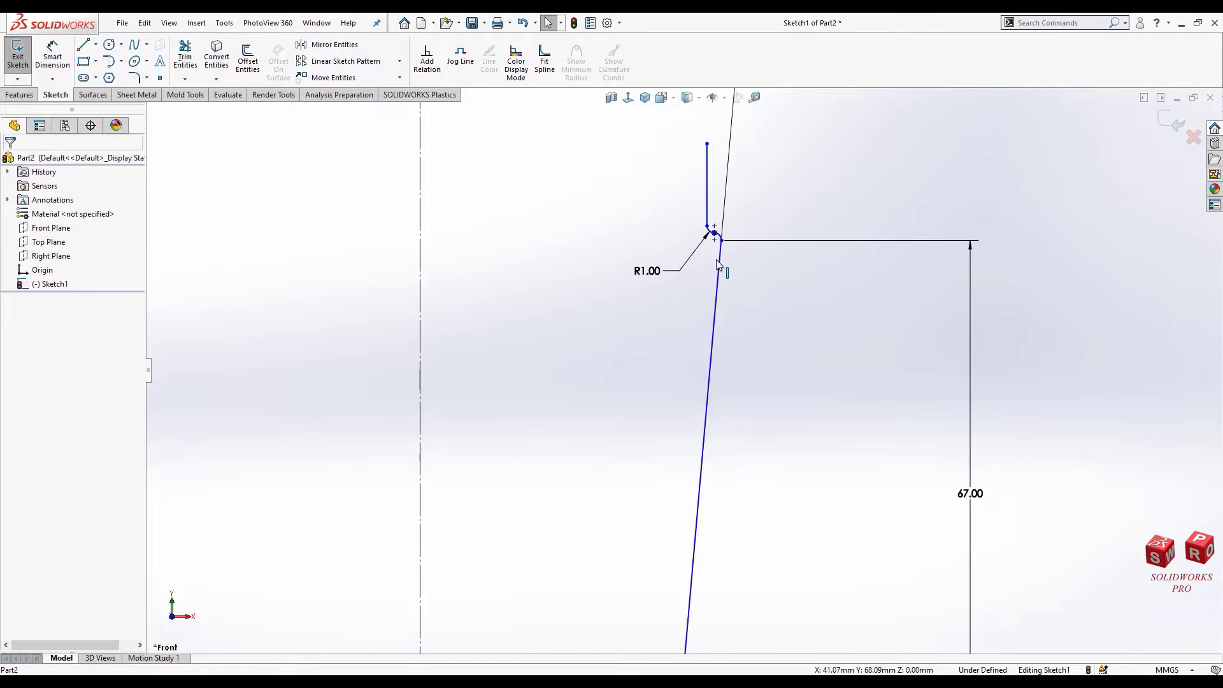
scroll(733, 298, up, 3)
scroll(680, 363, up, 2)
scroll(679, 363, down, 2)
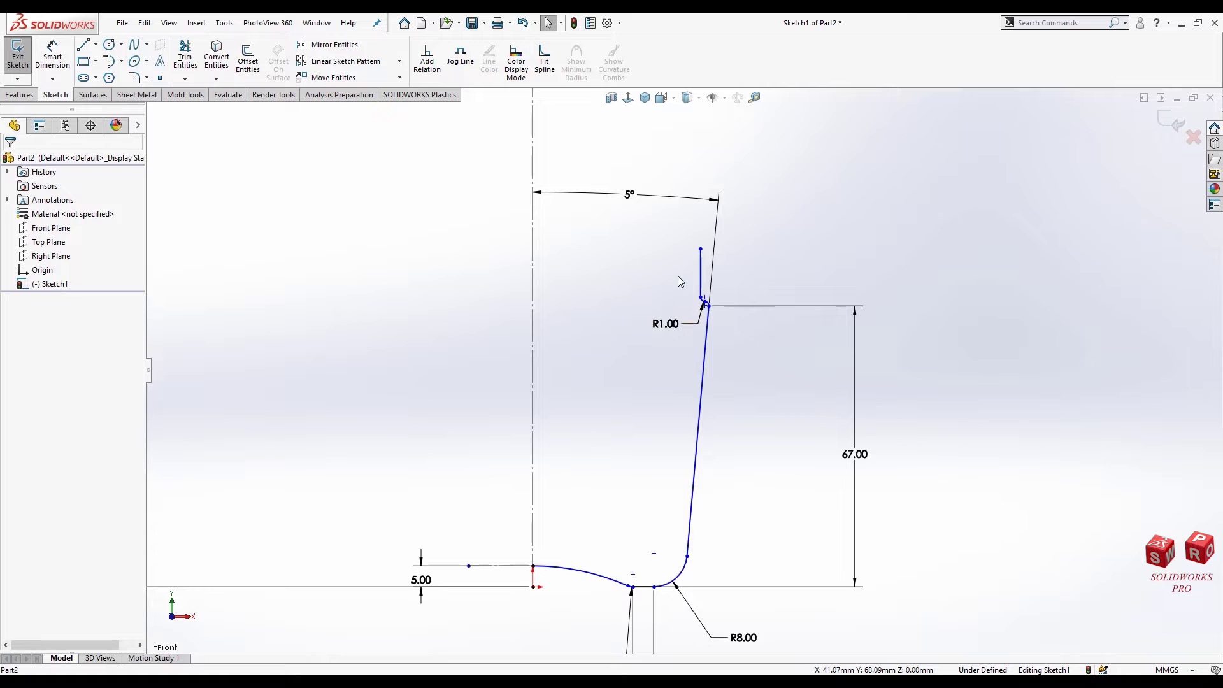
Step: Dimension the neck line to the centerline as an 80.00 diameter
key(d)
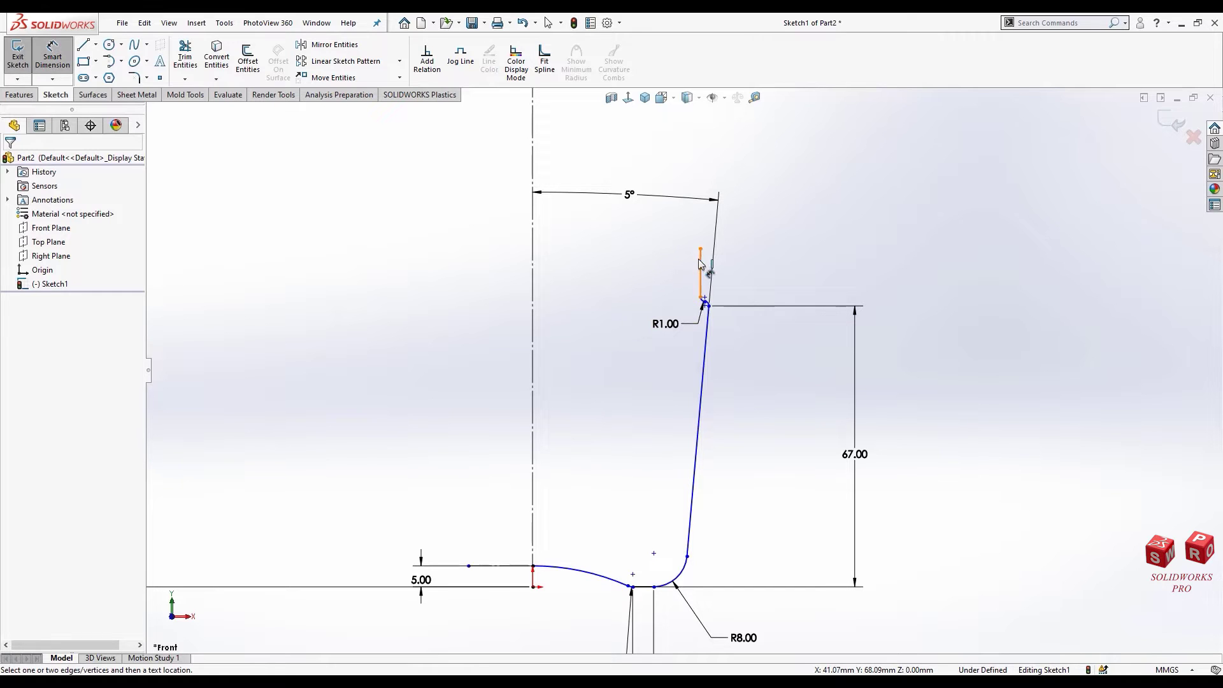
click(701, 265)
click(533, 267)
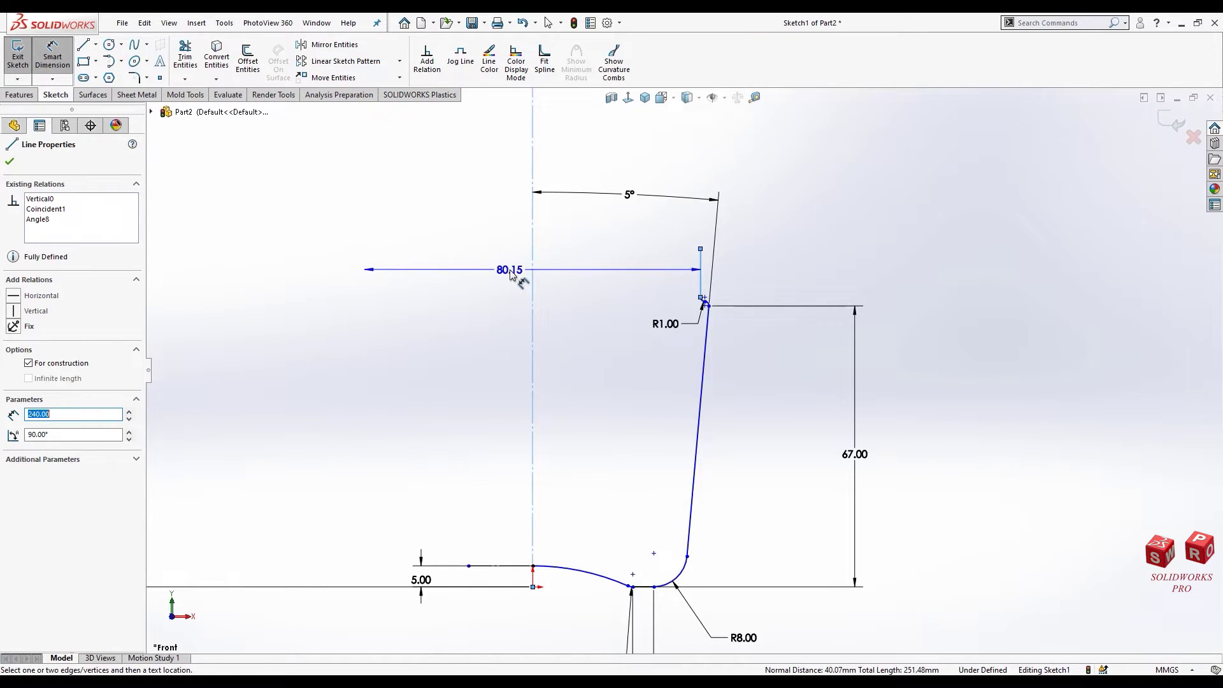
click(511, 274)
text(80)
key(Return)
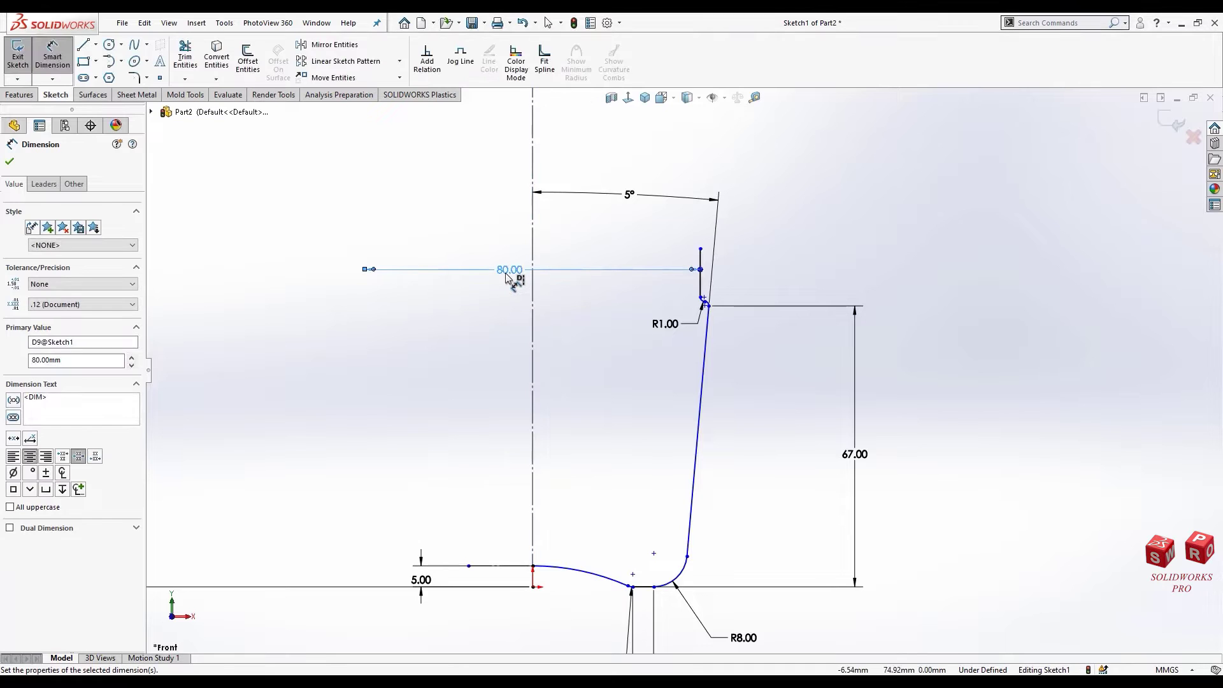
key(Escape)
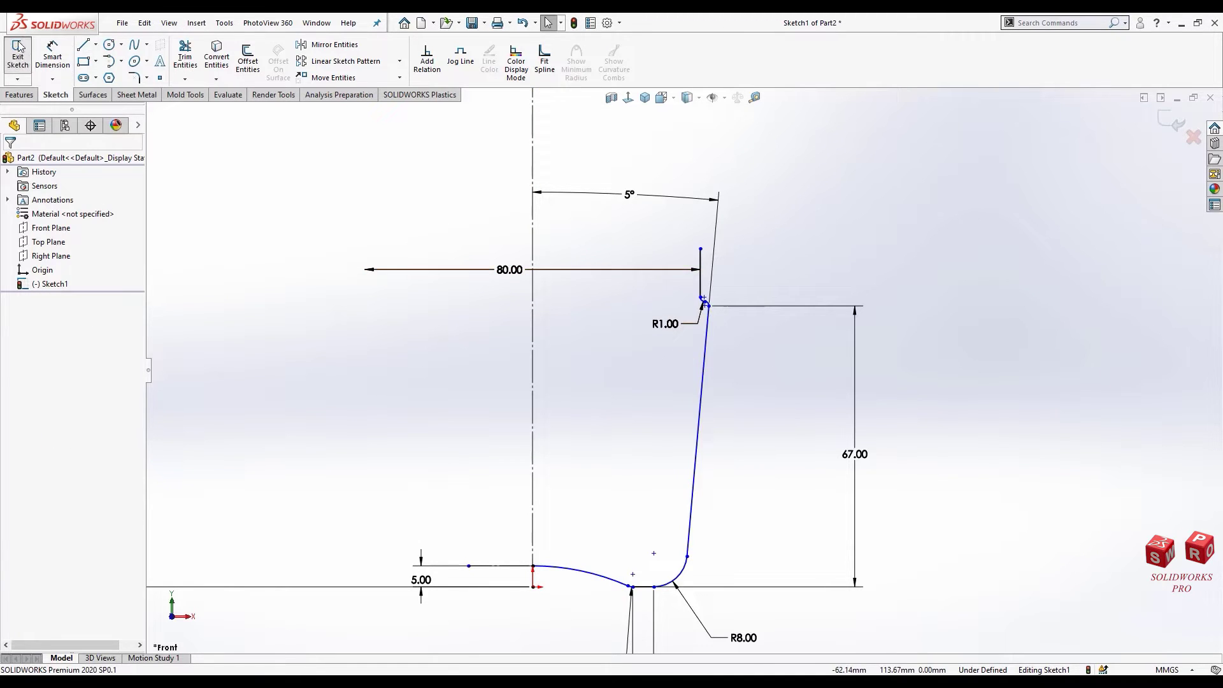
click(49, 55)
Step: Dimension the body's outer line to the centerline as an 84 mm diameter
click(707, 306)
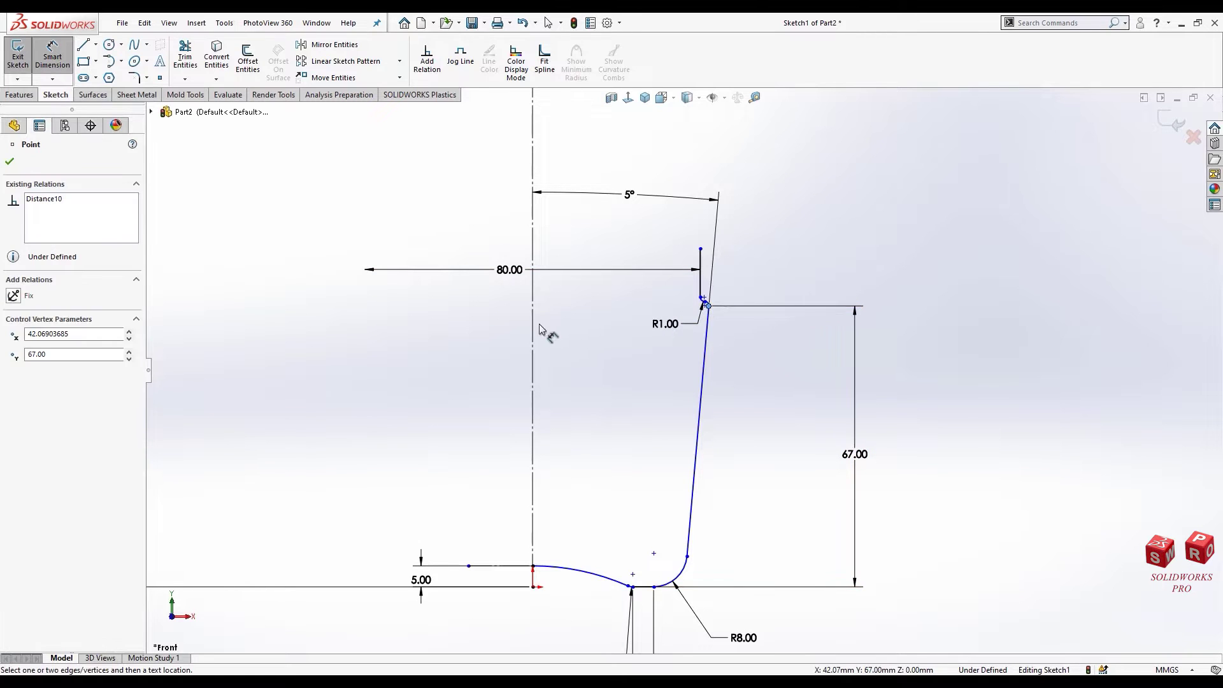
click(534, 332)
scroll(683, 370, up, 3)
click(563, 606)
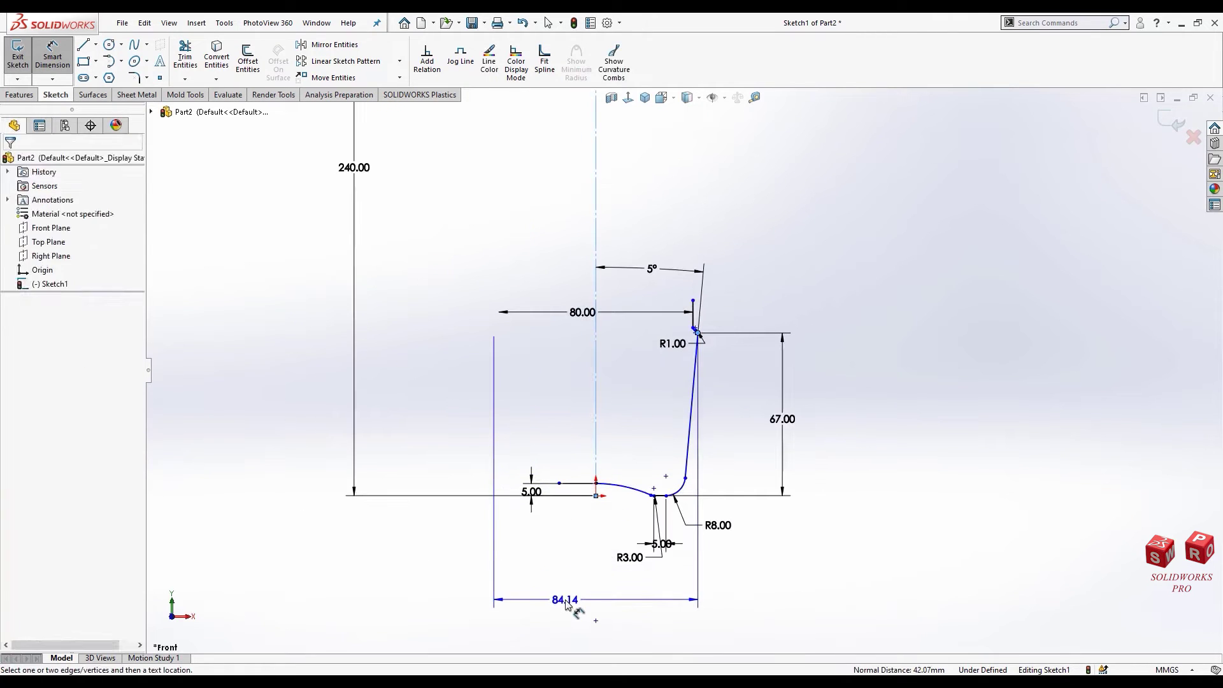
text(84)
key(Return)
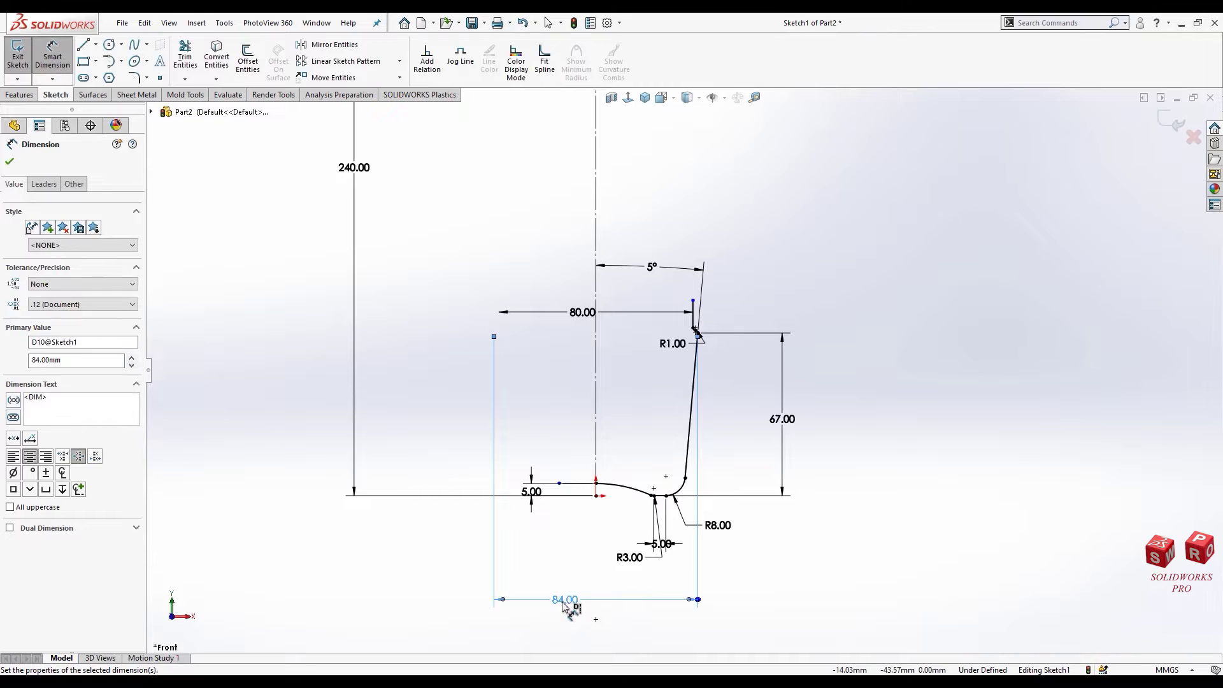
key(Escape)
key(Escape)
click(657, 267)
key(Delete)
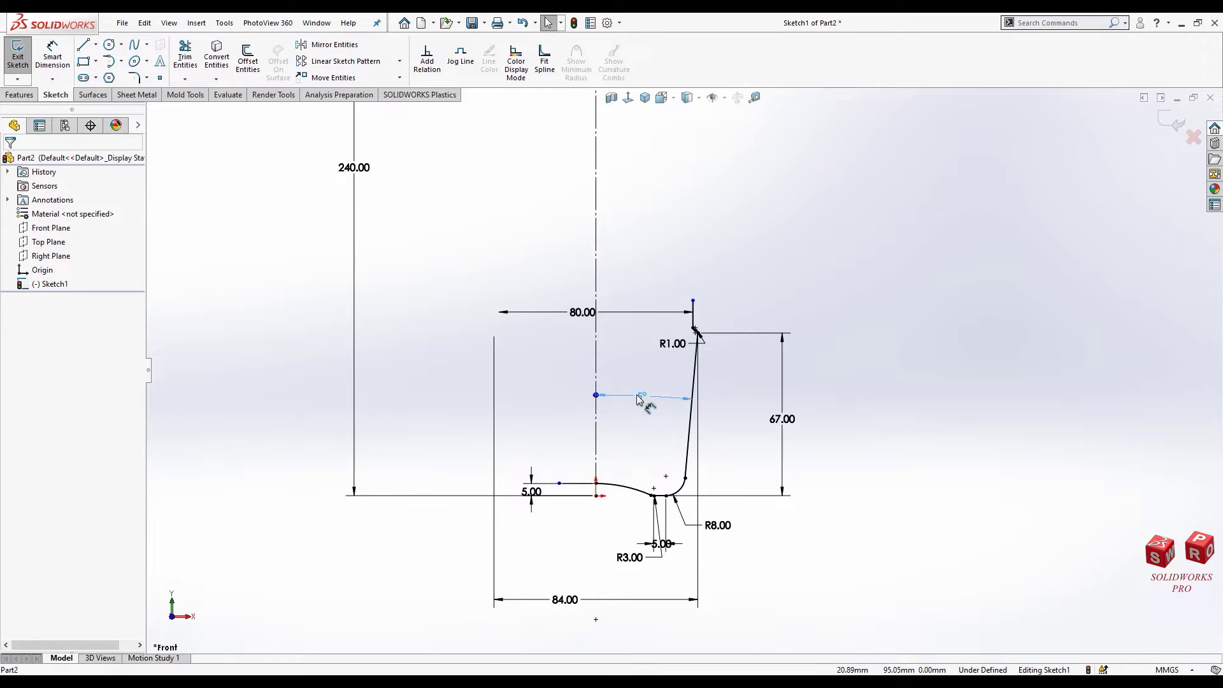
Step: Drag the 5.00 dimension label to a new spot beside the profile
scroll(573, 465, up, 5)
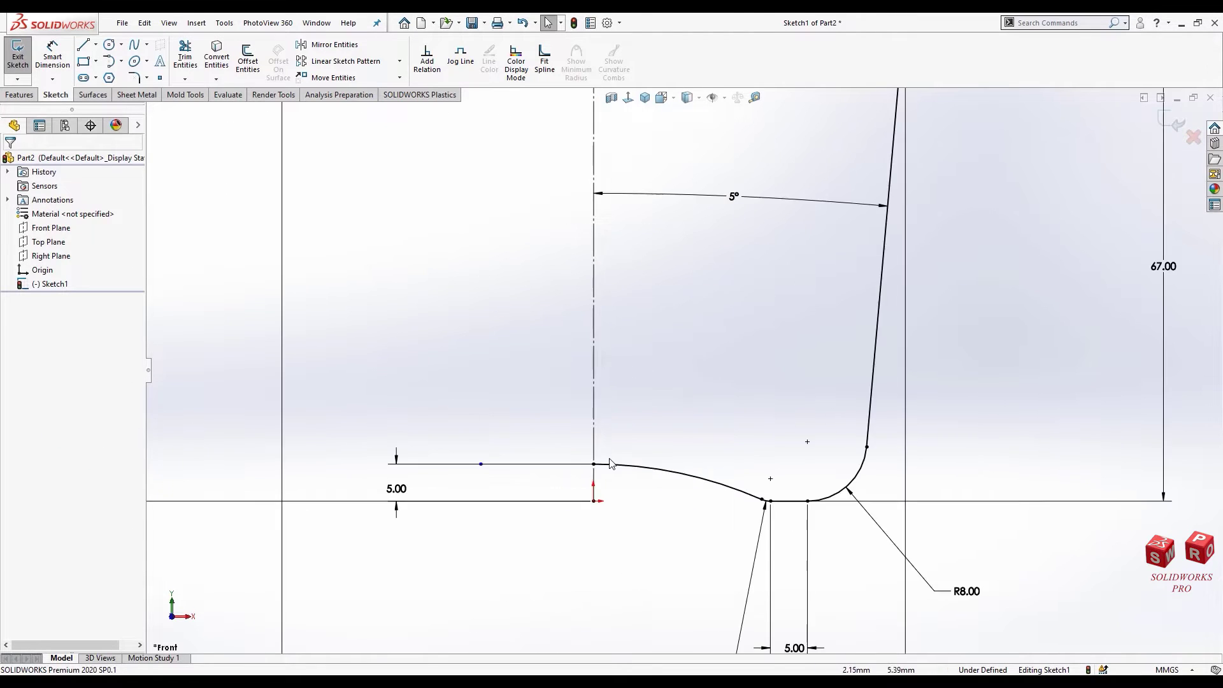
scroll(567, 463, up, 5)
scroll(701, 357, down, 3)
scroll(777, 274, down, 3)
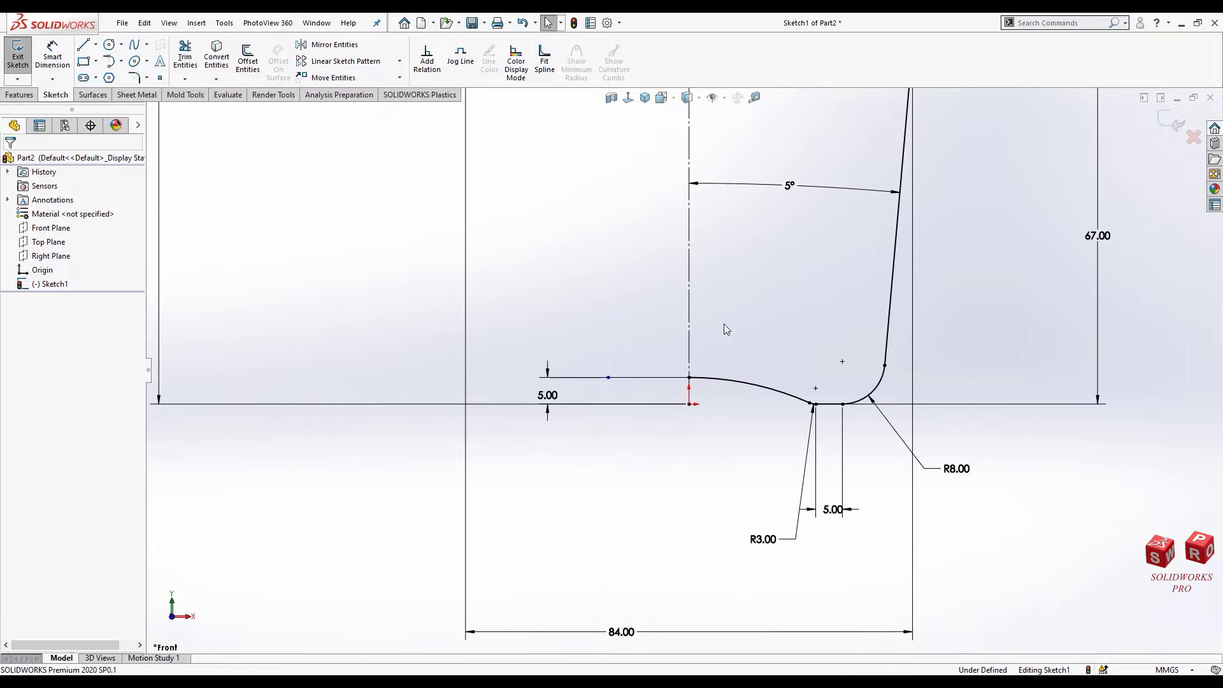
drag(553, 402, 716, 334)
click(651, 338)
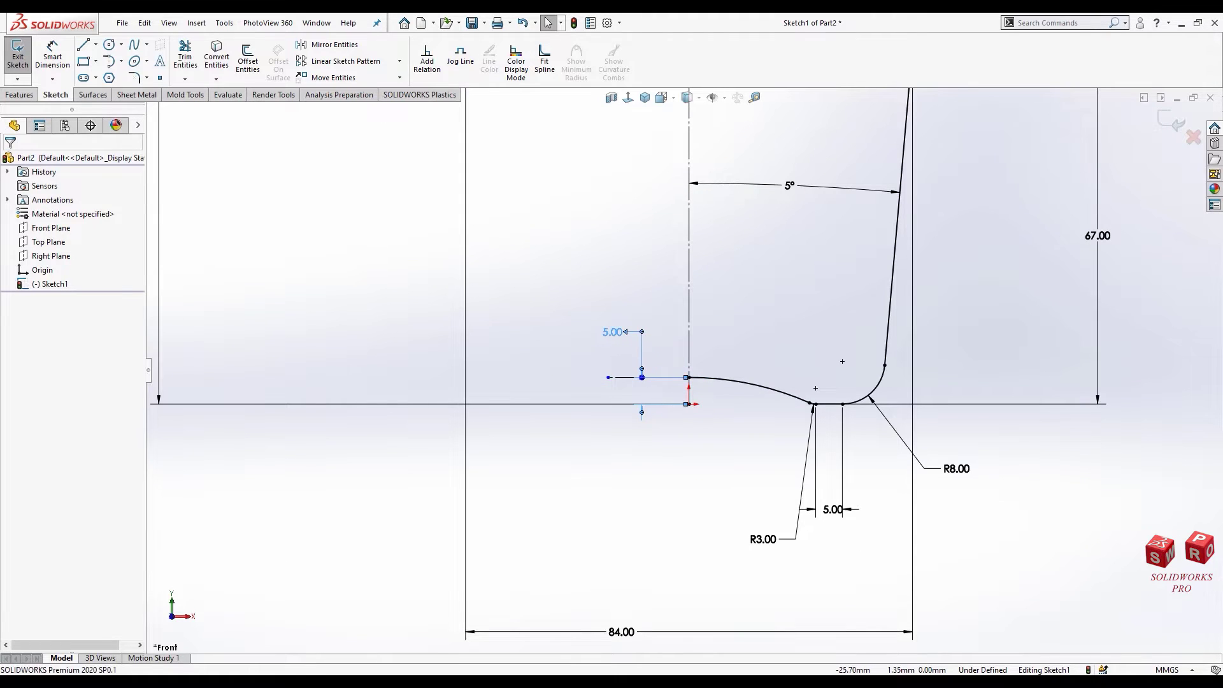
Step: Stretch the neck line's top endpoint upward to roughly 171 mm height
scroll(797, 270, up, 3)
scroll(796, 270, up, 2)
scroll(711, 300, down, 4)
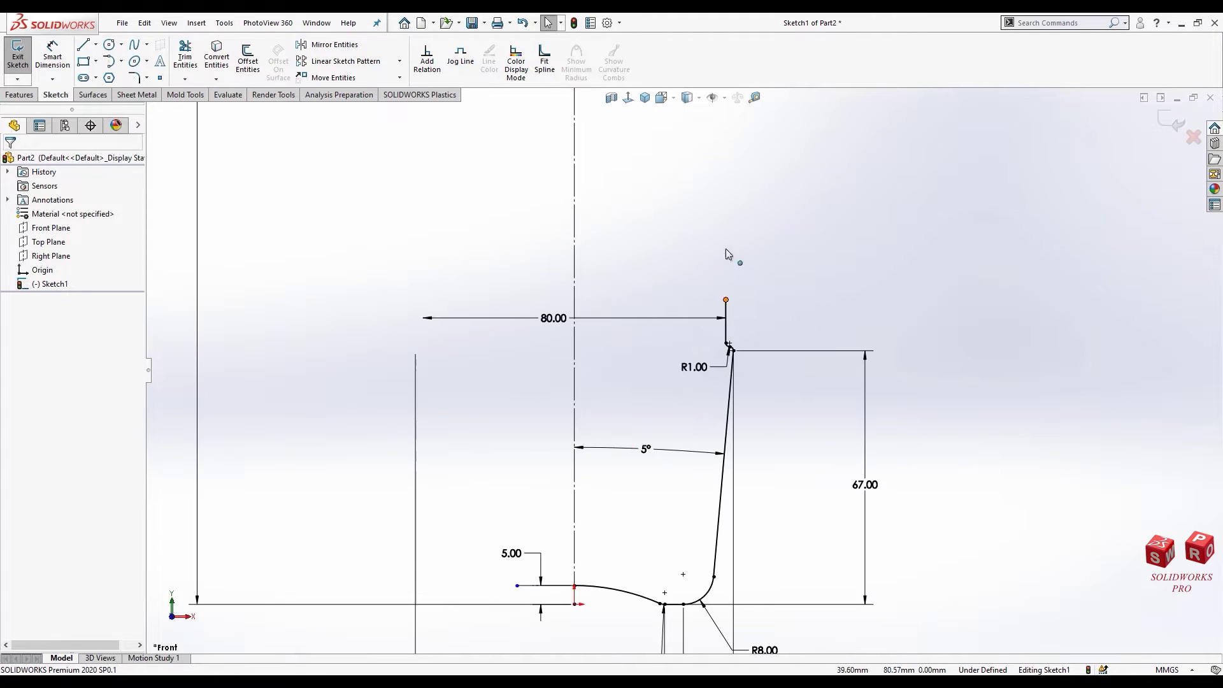
drag(726, 299, 726, 92)
key(z)
key(z)
key(z)
drag(698, 278, 698, 231)
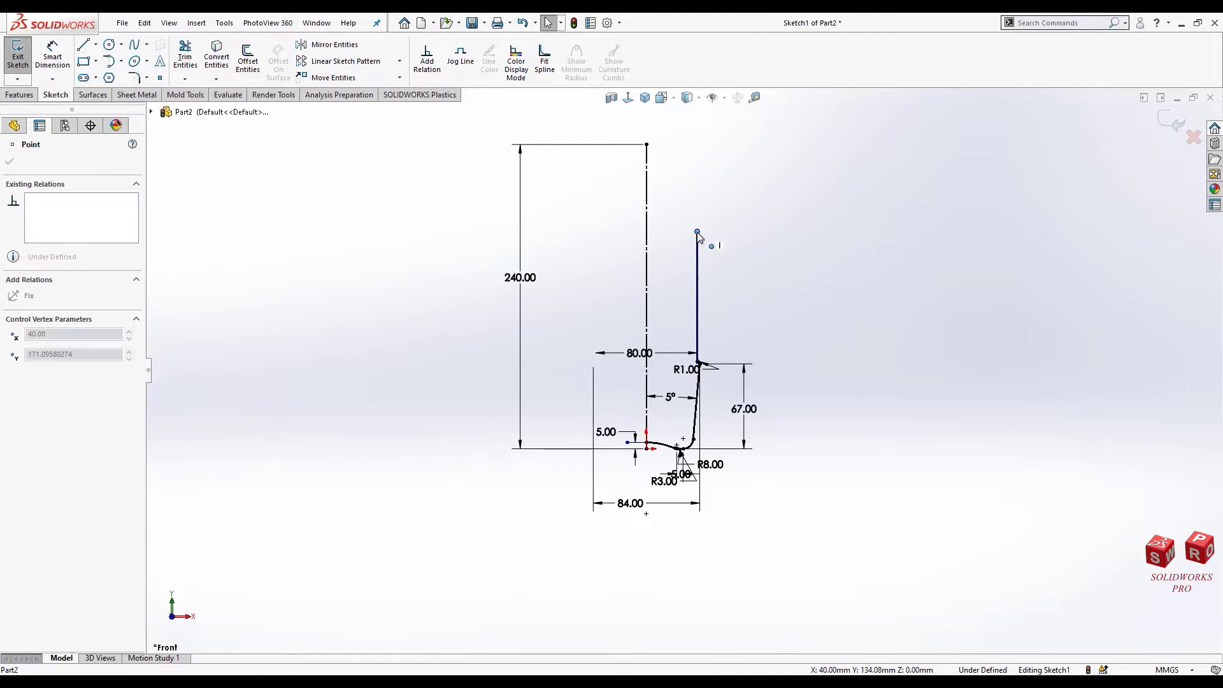
click(728, 273)
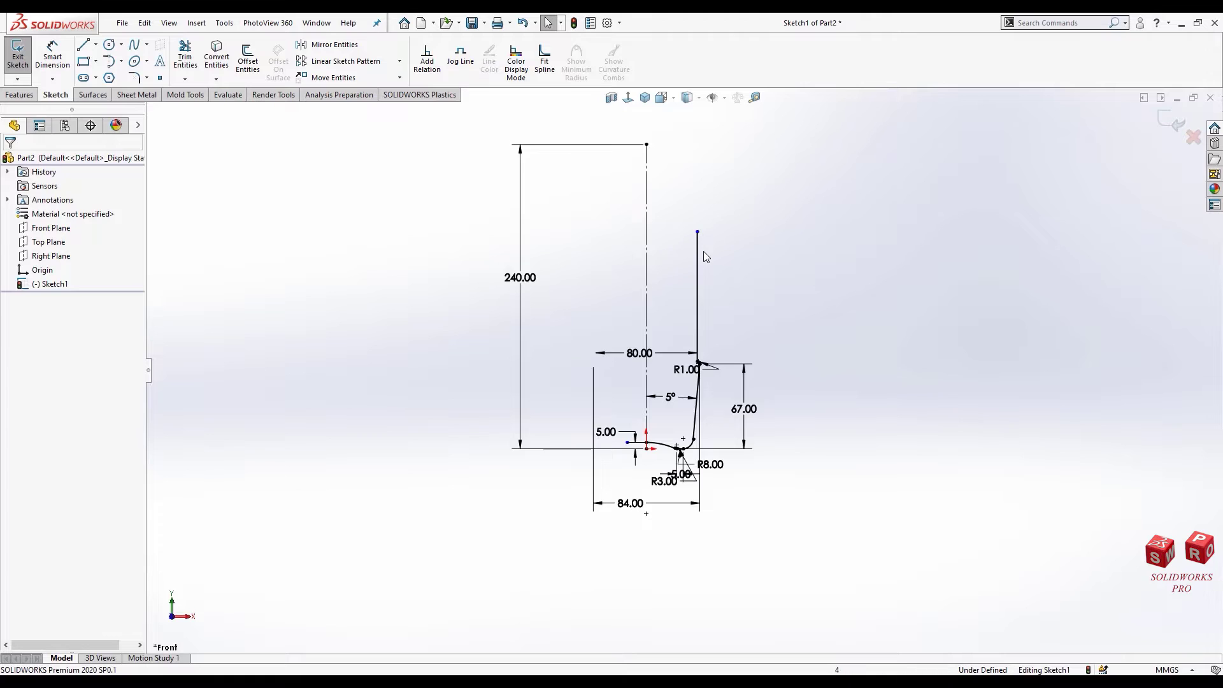
scroll(704, 256, down, 4)
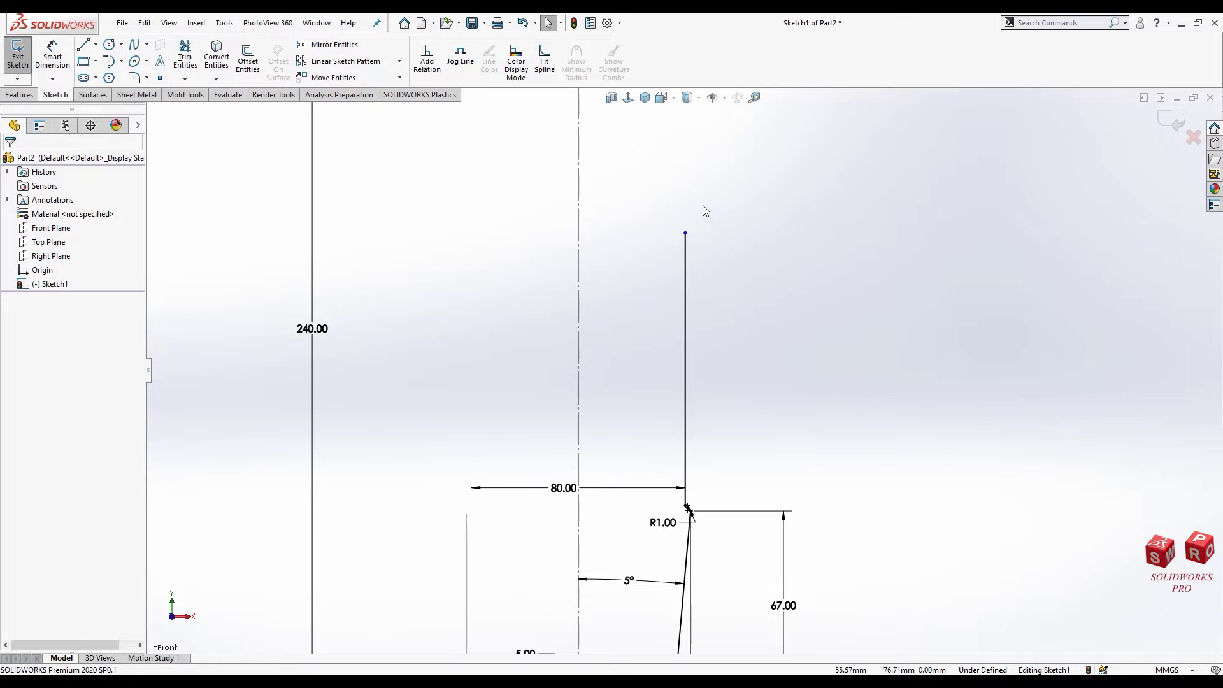
Step: Draw two small reversing tangent arcs from the neck line's top, forming an S-shaped lip
click(109, 61)
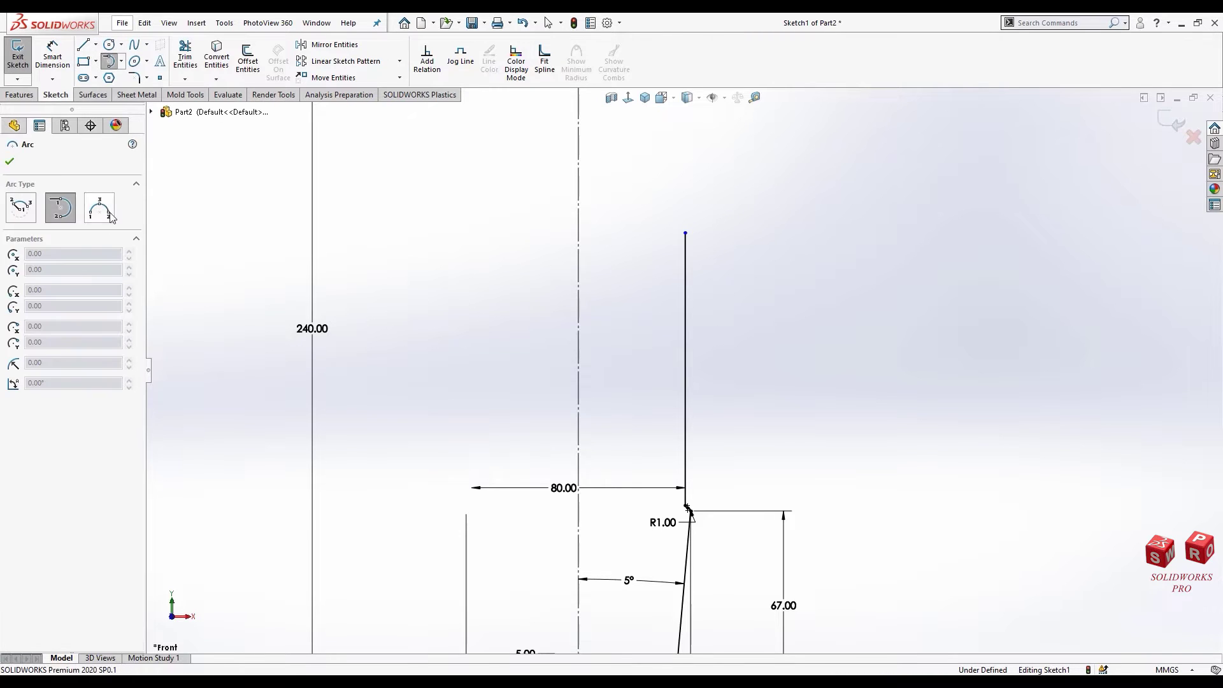
scroll(697, 261, down, 2)
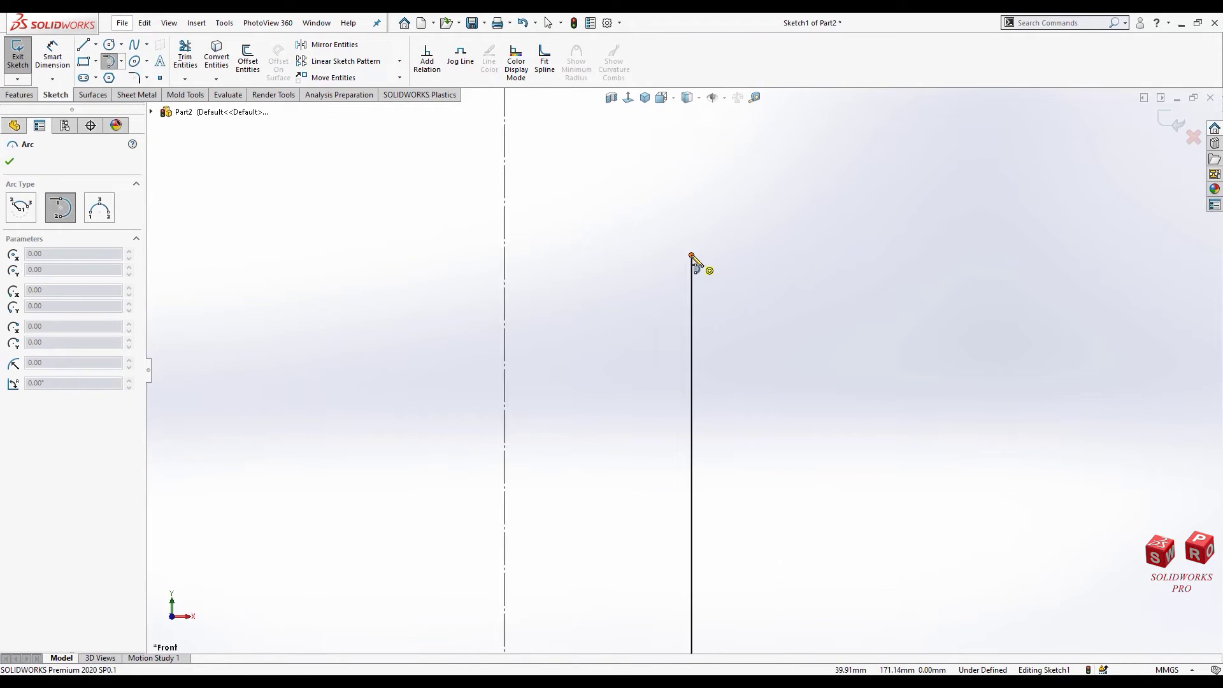
scroll(692, 256, down, 2)
click(686, 300)
click(710, 276)
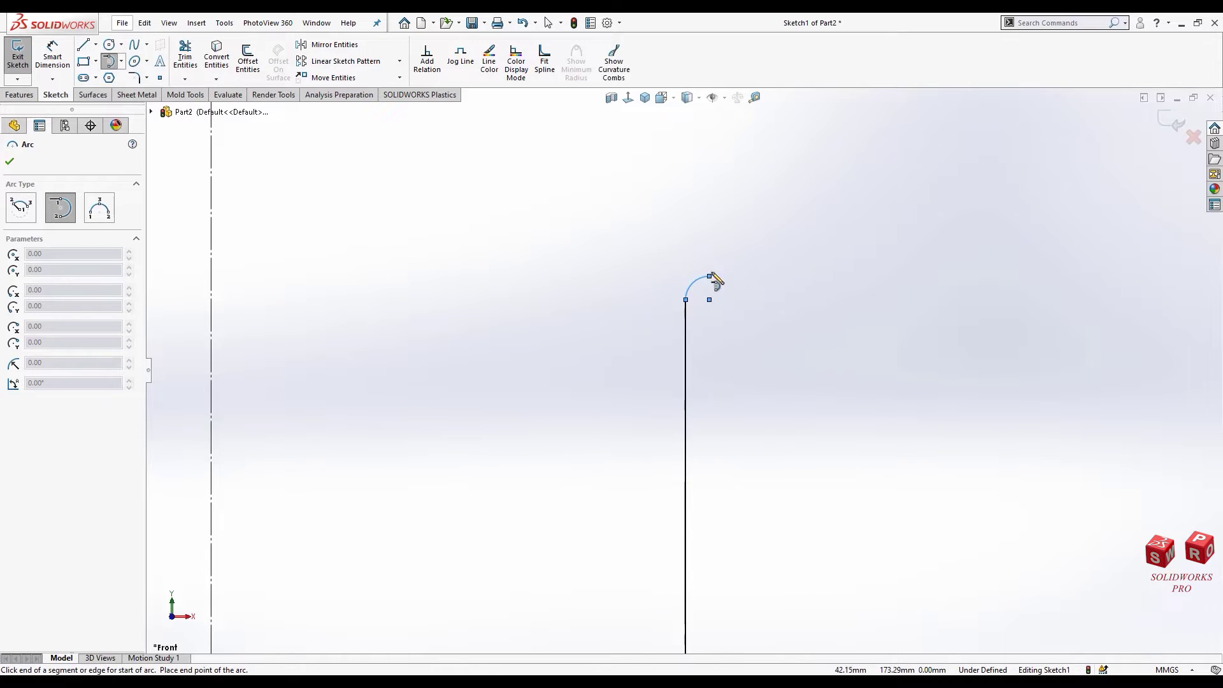
click(729, 247)
key(Escape)
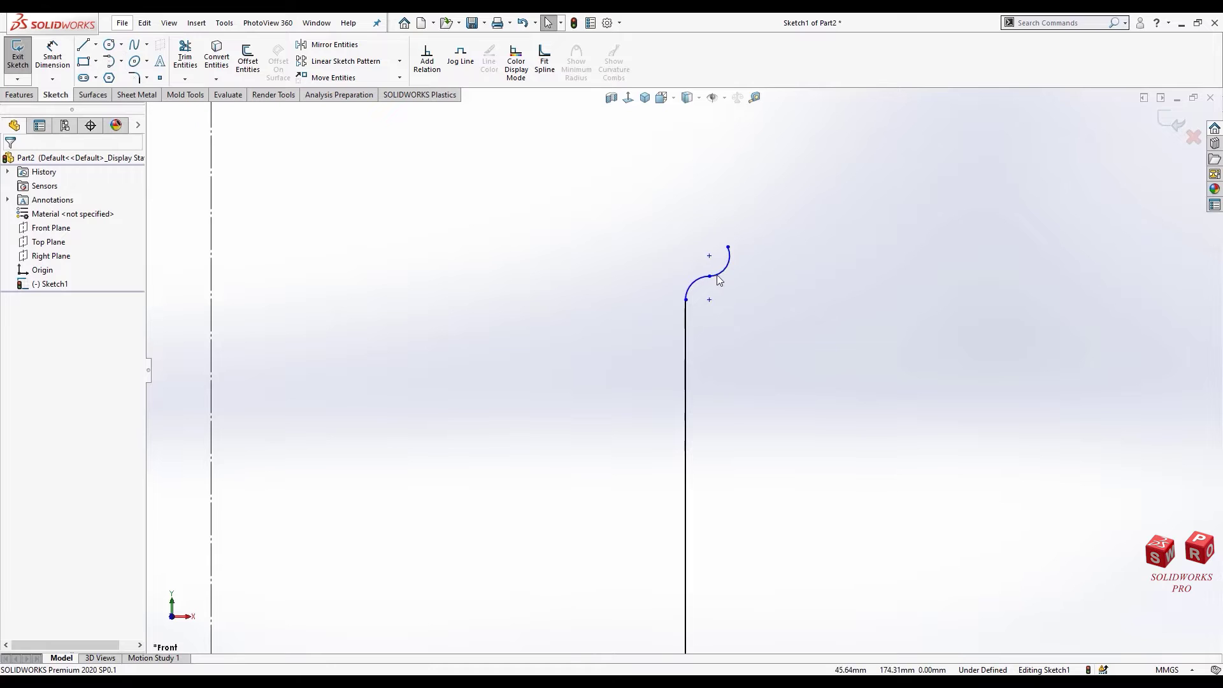
Step: Add an Equal relation so both lip arcs share the same radius
drag(701, 292, 702, 293)
click(779, 253)
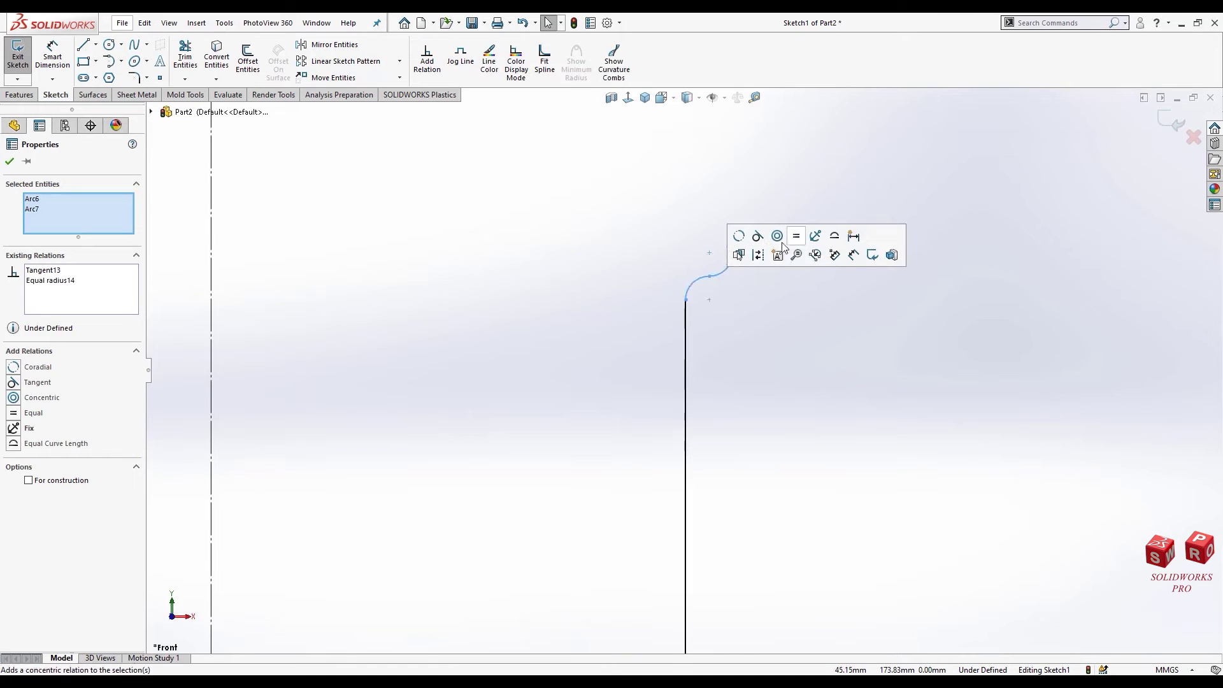
click(731, 271)
scroll(715, 392, up, 3)
scroll(715, 392, up, 3)
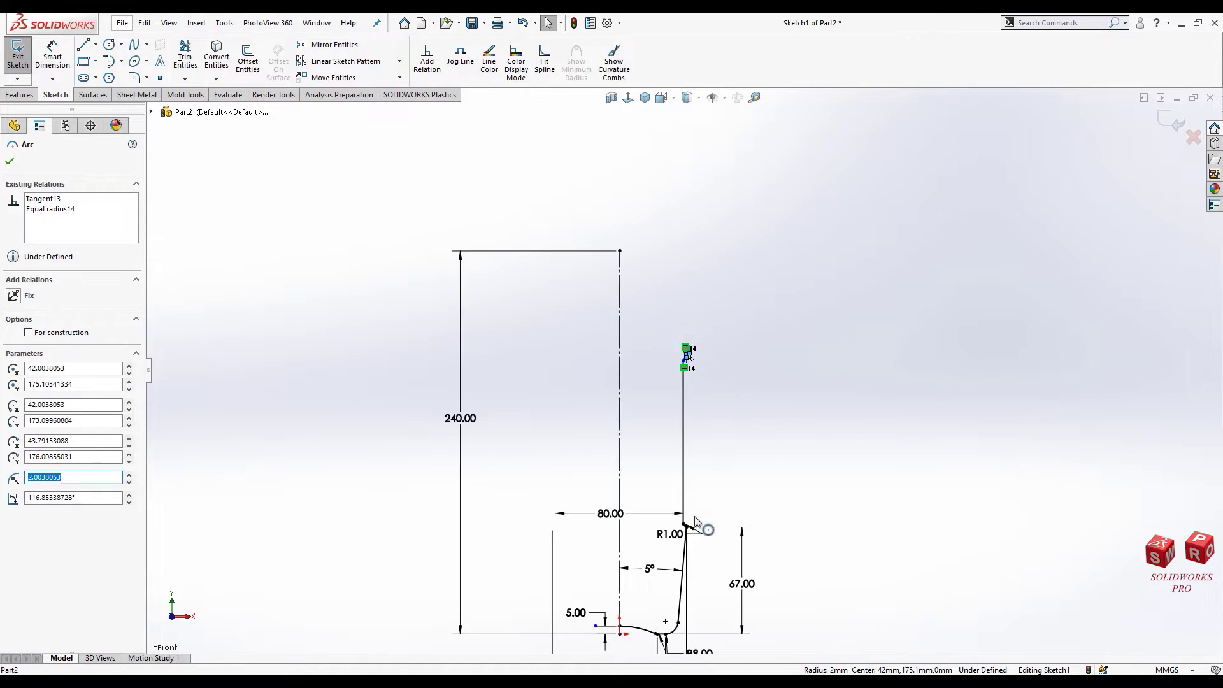
scroll(661, 449, down, 10)
drag(661, 441, 697, 424)
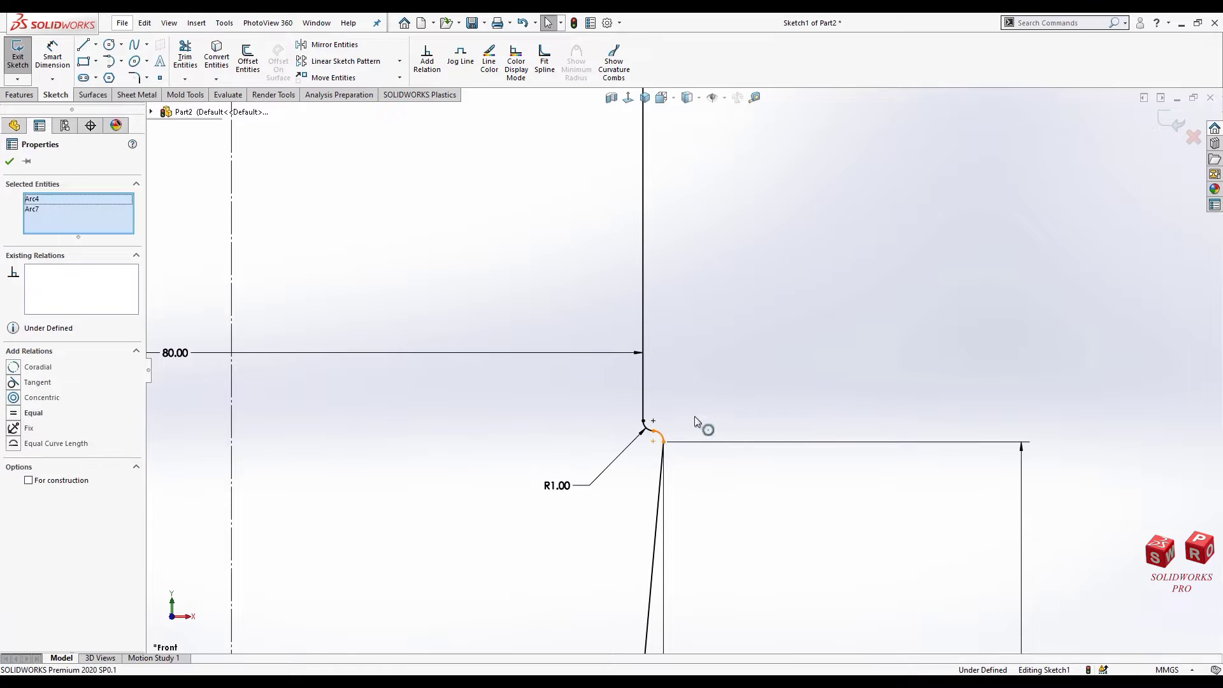
click(705, 355)
Step: Dimension the right wall's top endpoint 150 mm above the base line
scroll(706, 355, up, 3)
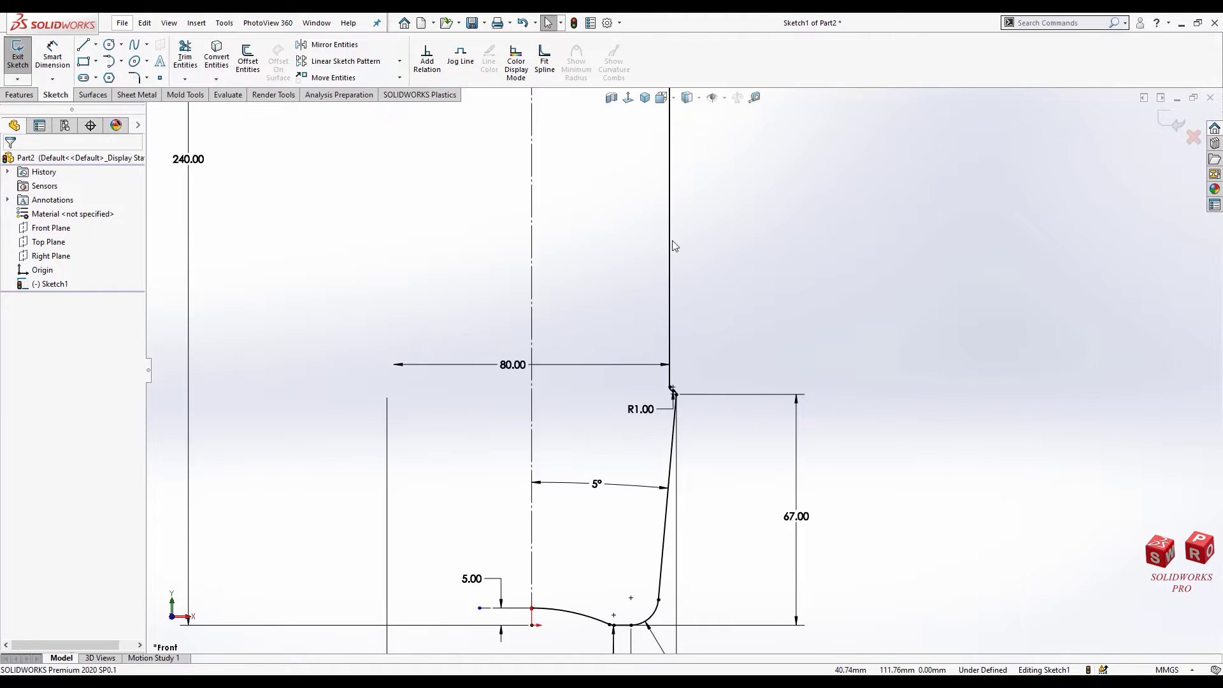
scroll(674, 246, up, 3)
scroll(682, 300, down, 10)
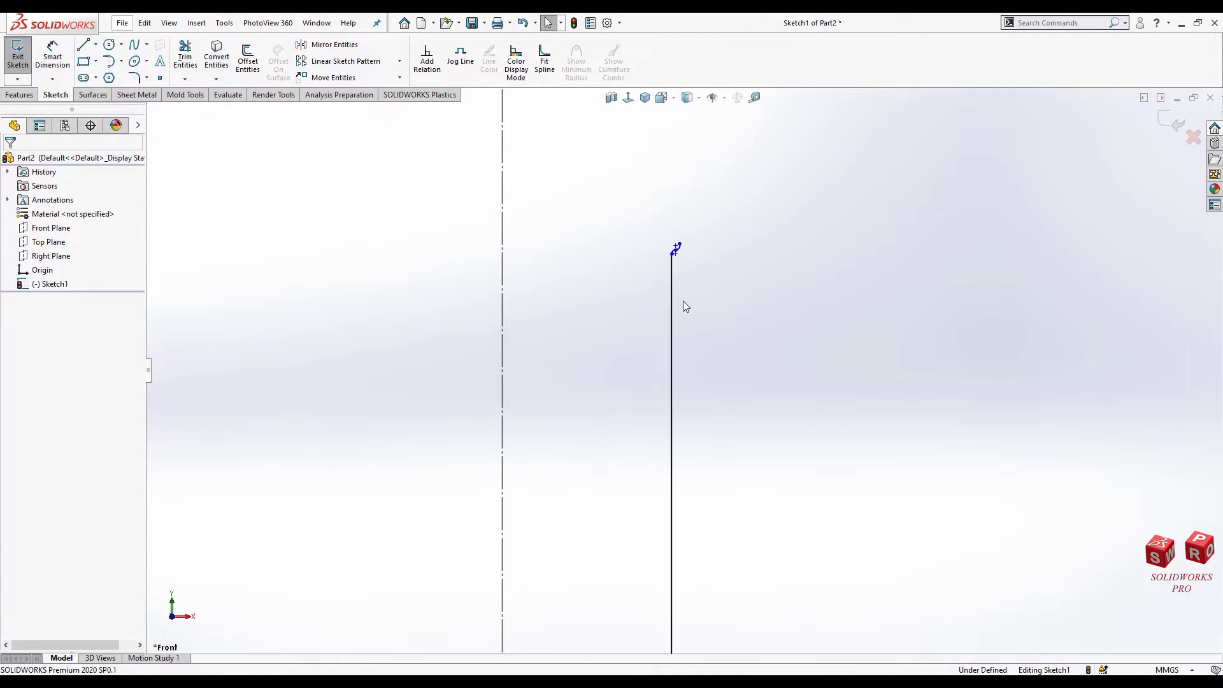
scroll(690, 304, up, 3)
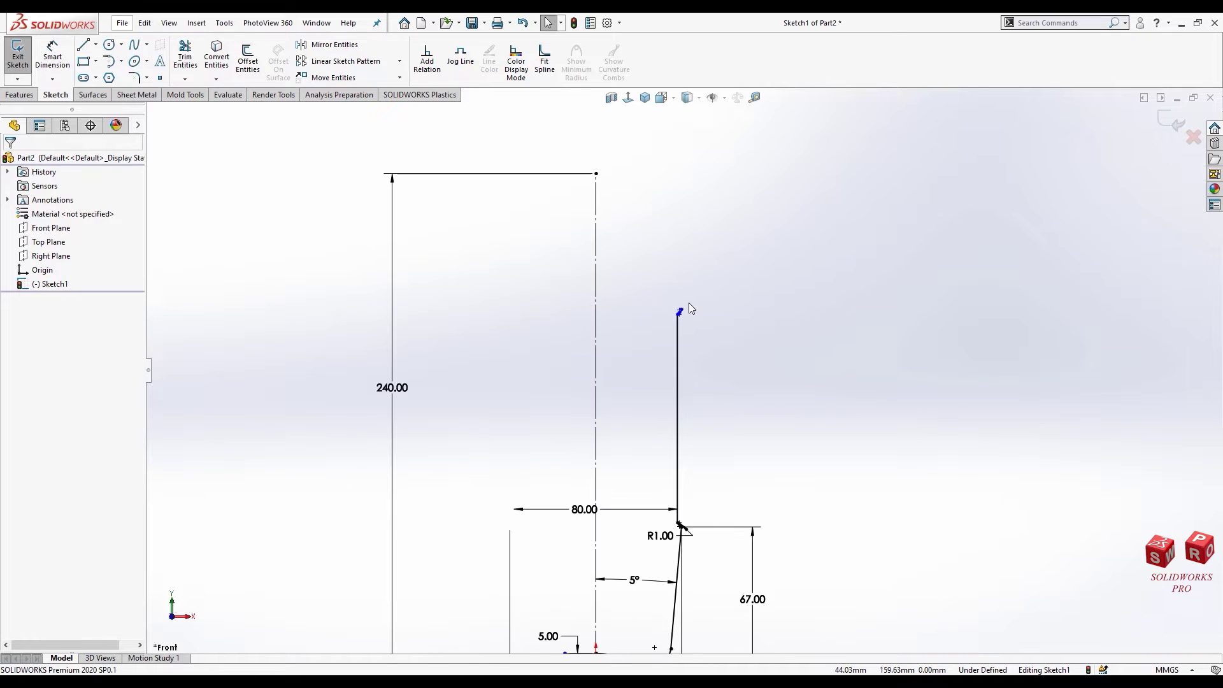
click(52, 56)
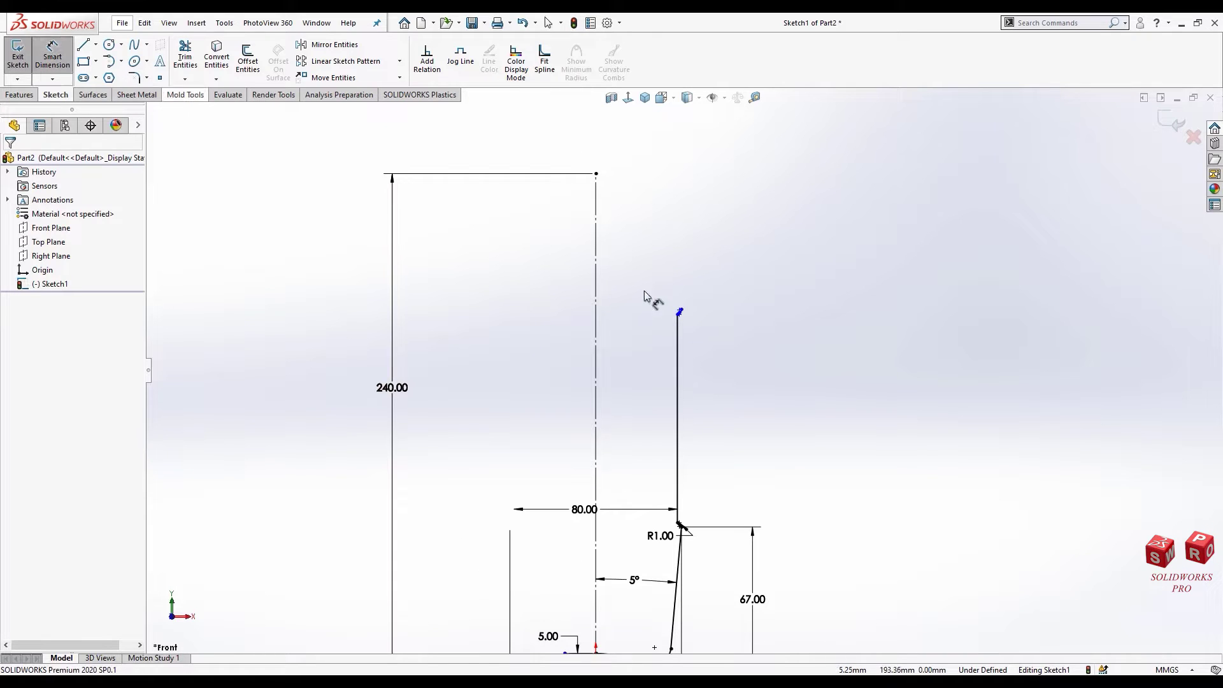
scroll(656, 273, down, 5)
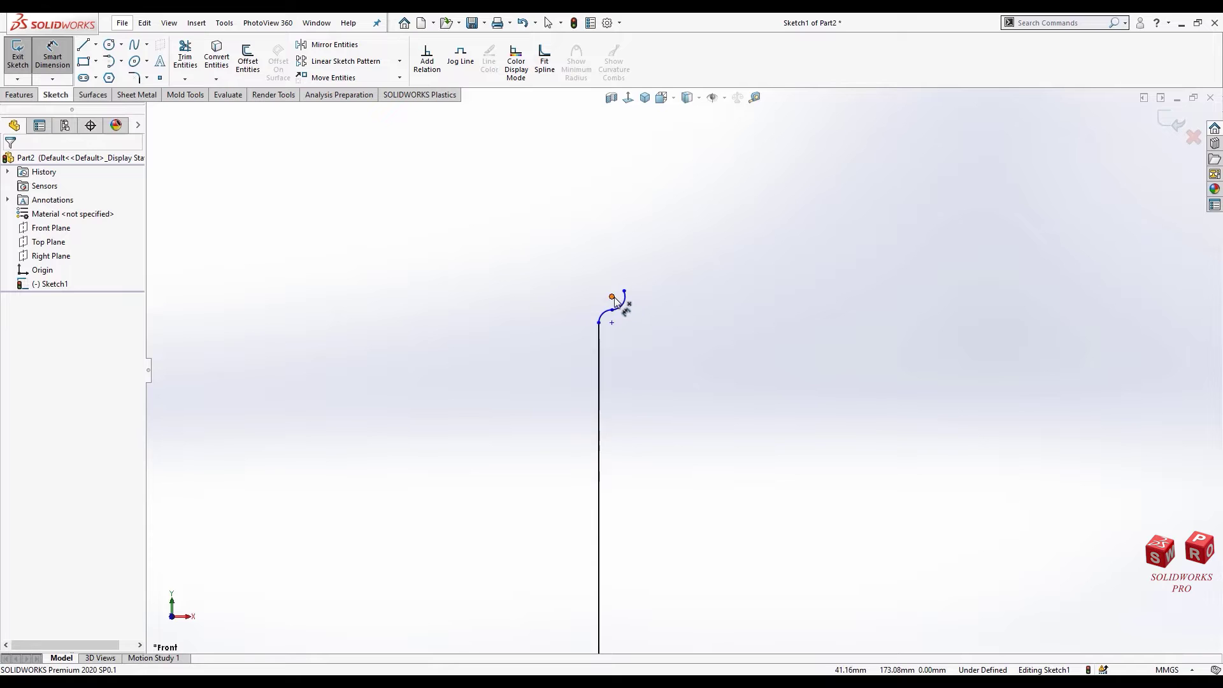
click(613, 297)
scroll(686, 433, up, 5)
scroll(688, 500, up, 2)
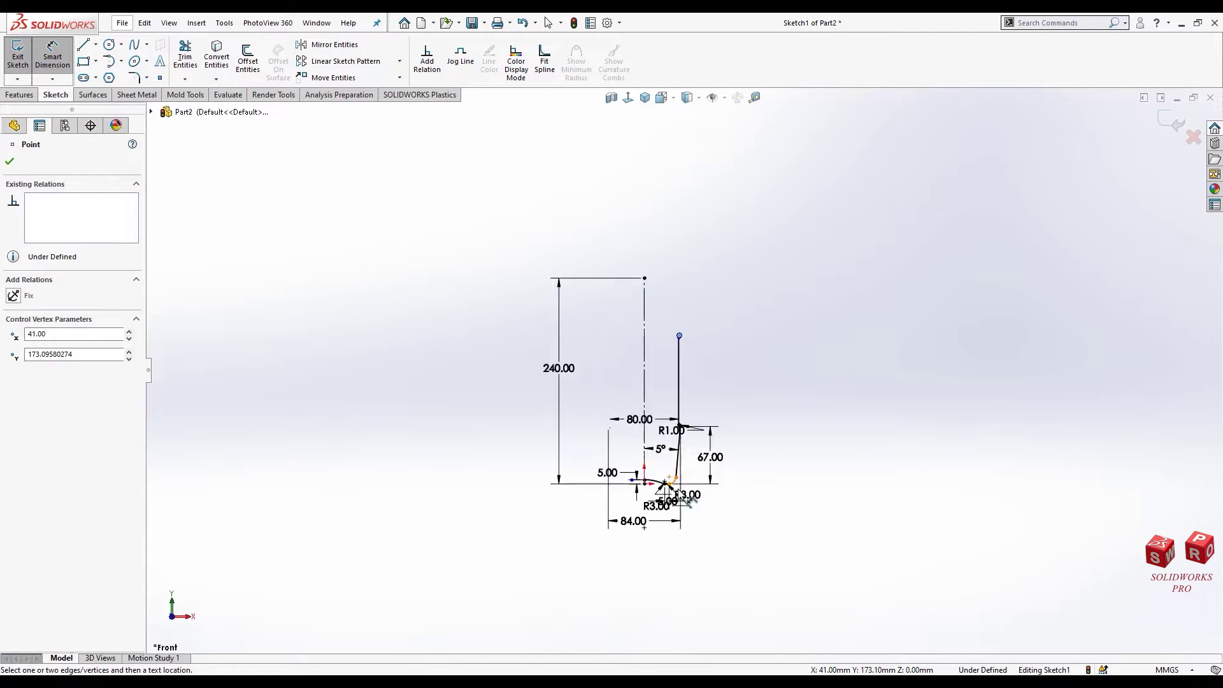
scroll(678, 490, down, 5)
scroll(643, 439, down, 3)
click(637, 430)
scroll(700, 319, up, 5)
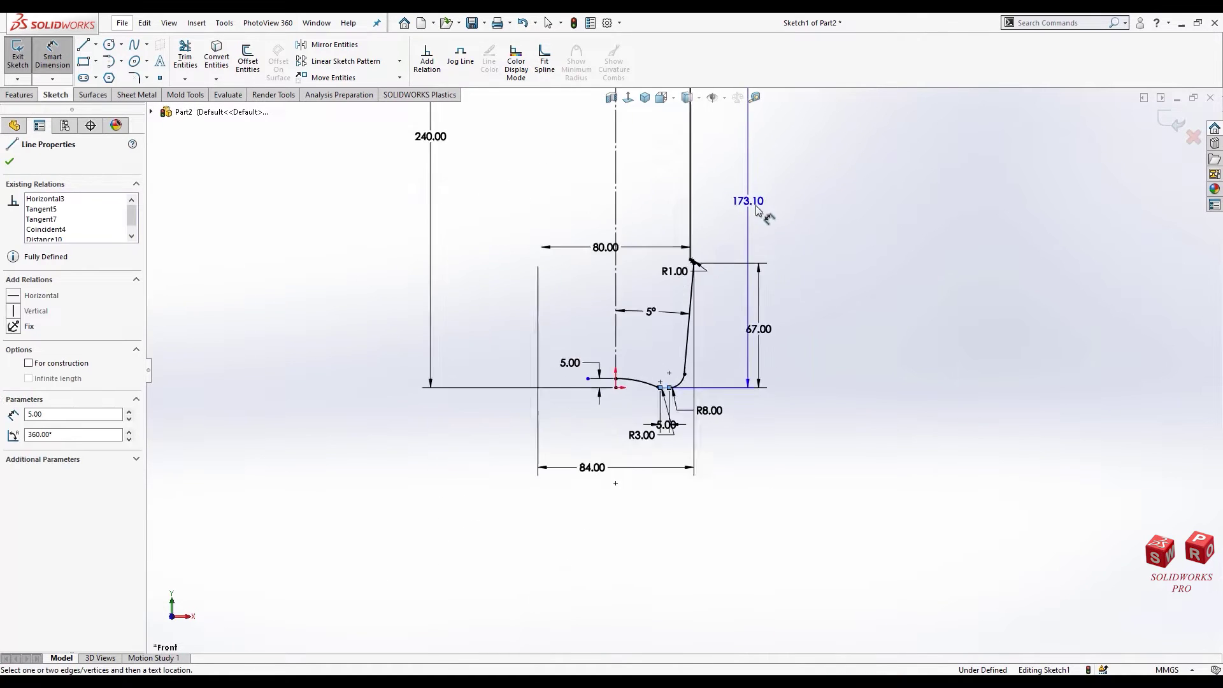
scroll(777, 229, up, 1)
click(801, 236)
text(150)
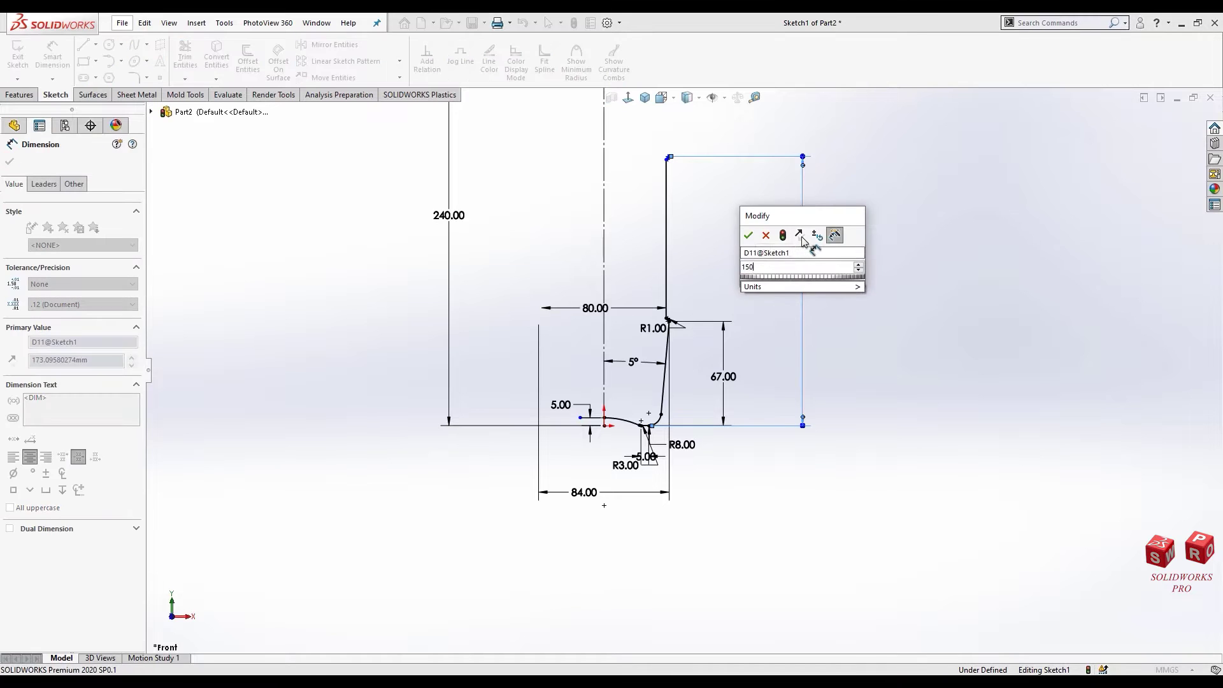
key(Return)
key(Escape)
Step: Drag the curve's end toward the wall's top corner
scroll(676, 229, down, 3)
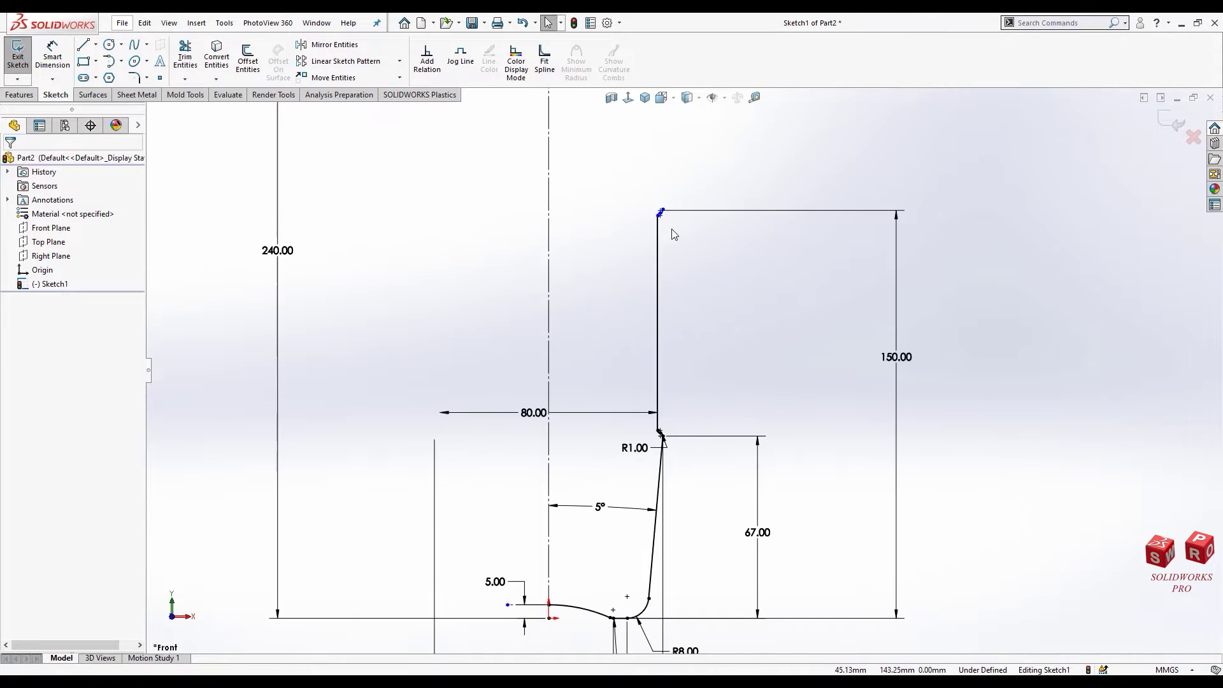
scroll(668, 230, down, 5)
scroll(656, 254, down, 1)
drag(664, 274, 671, 272)
Step: Snap the curve end onto the wall corner and sketch a slanted line rising up-left from it
click(656, 304)
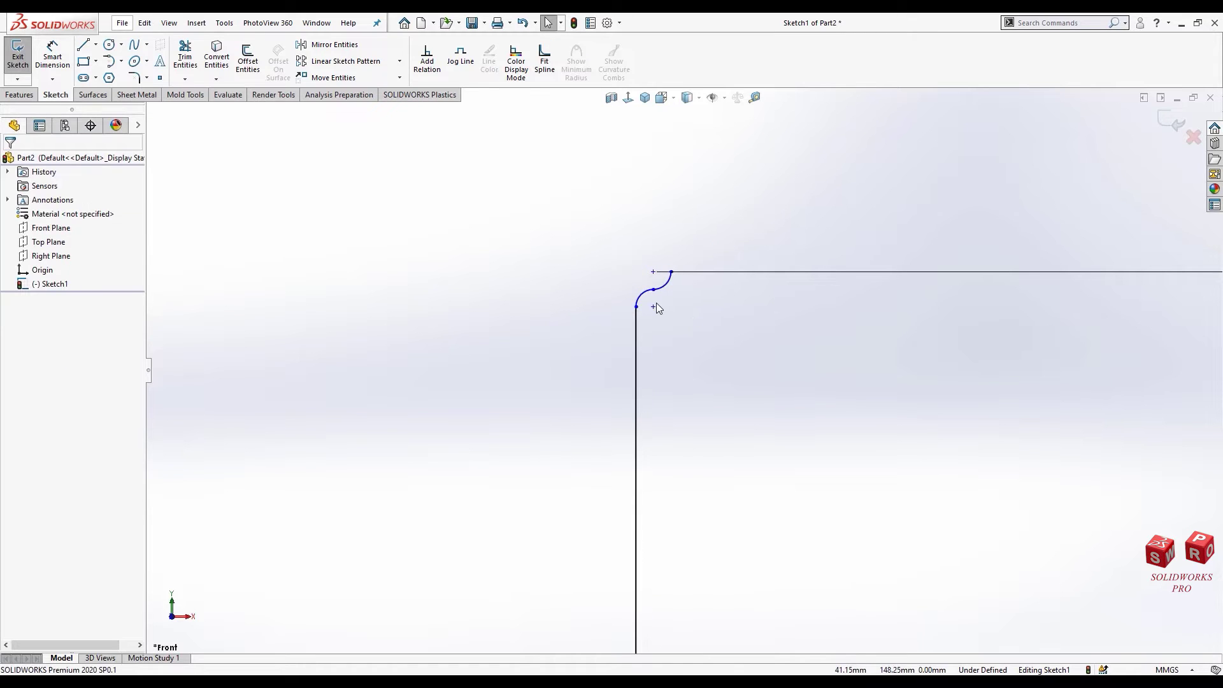
scroll(673, 262, down, 3)
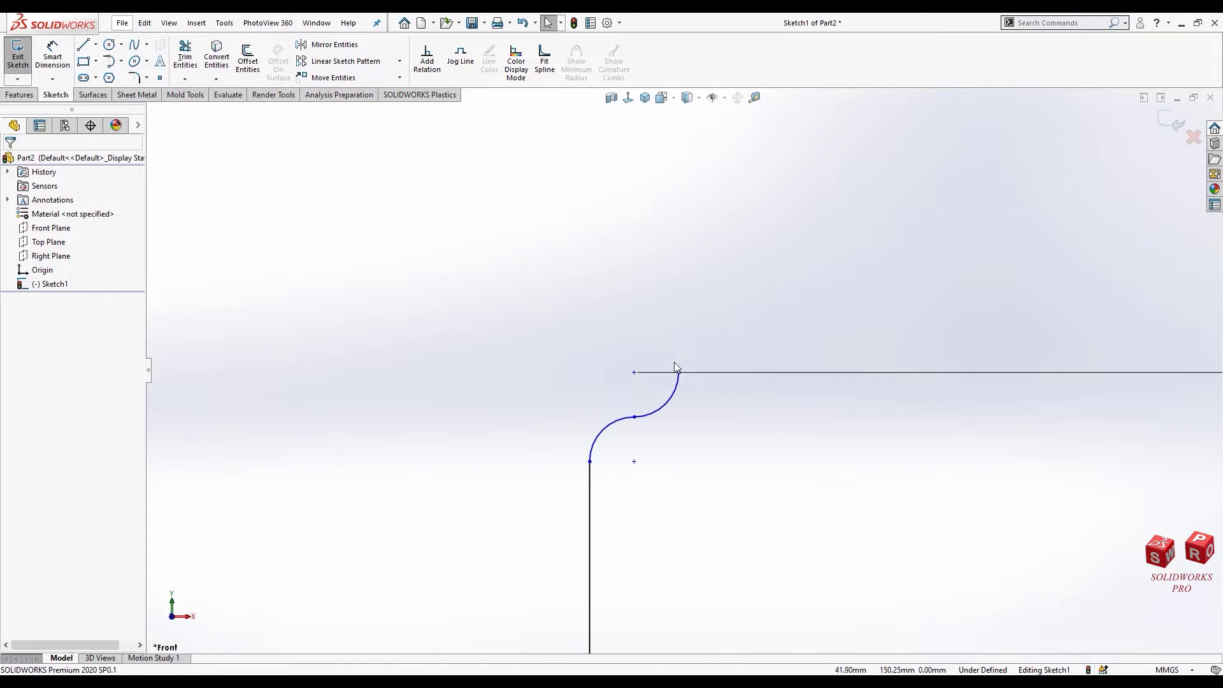
click(82, 50)
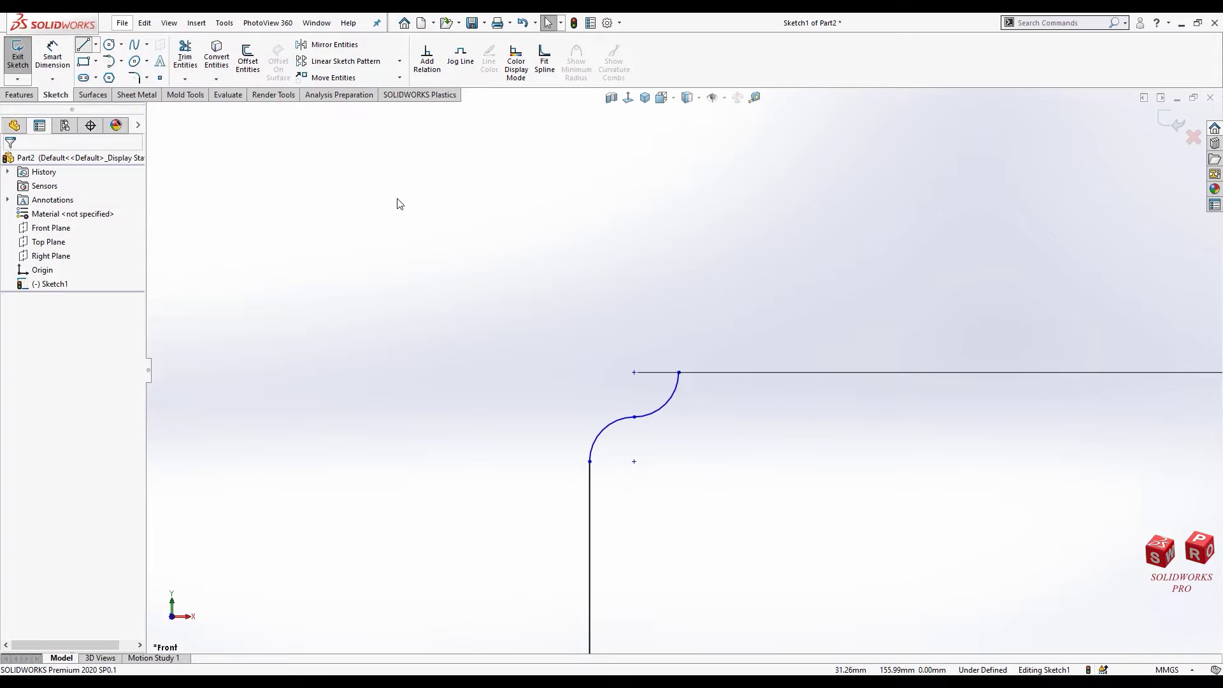
click(679, 372)
scroll(675, 372, up, 4)
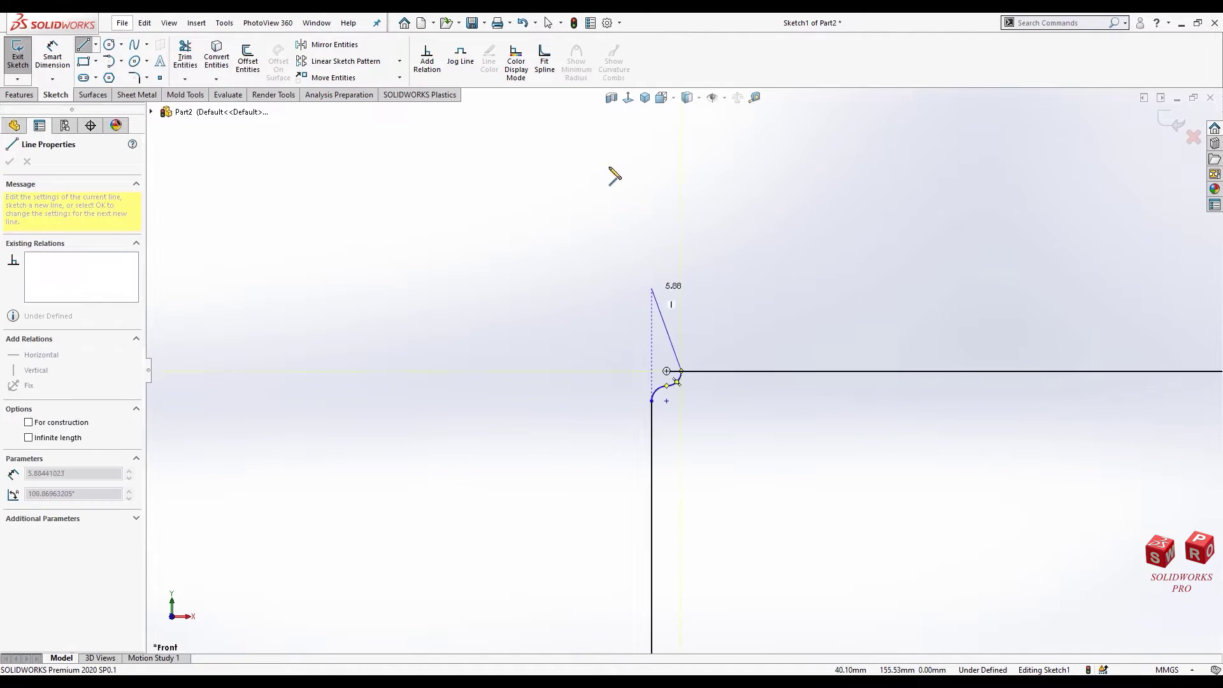
click(646, 169)
scroll(691, 373, down, 4)
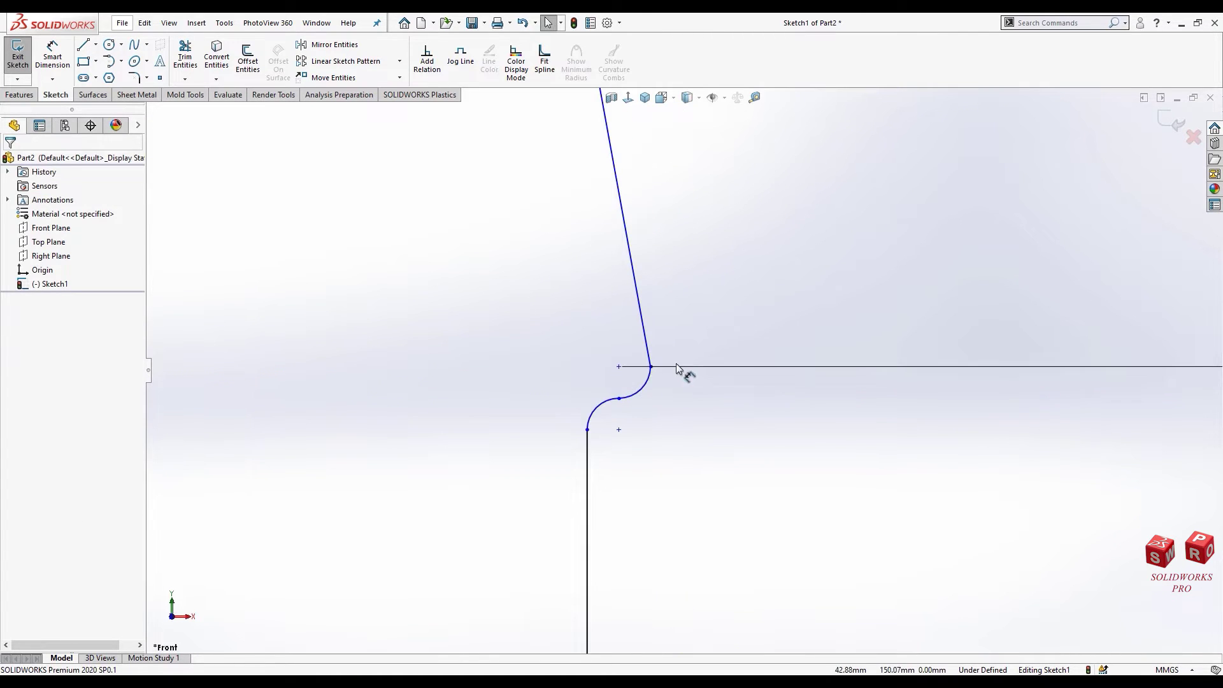
Step: Lengthen the slanted line upward to roughly 221 mm
click(650, 366)
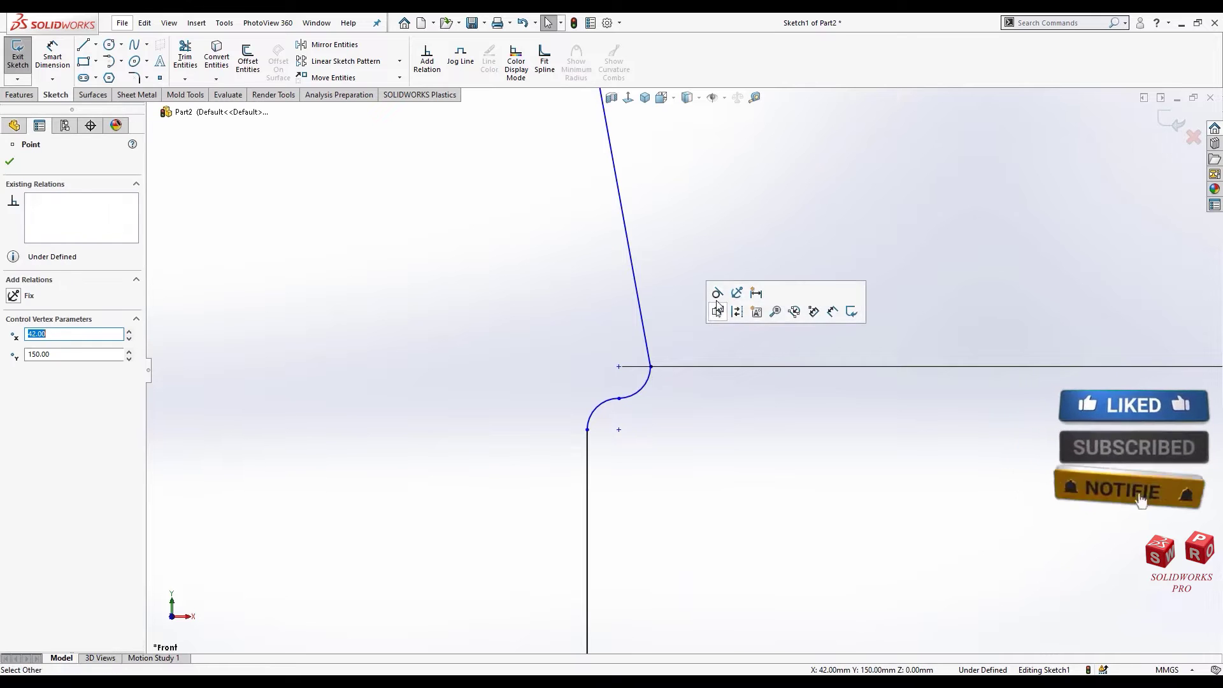
click(690, 274)
scroll(667, 300, up, 5)
scroll(666, 299, up, 4)
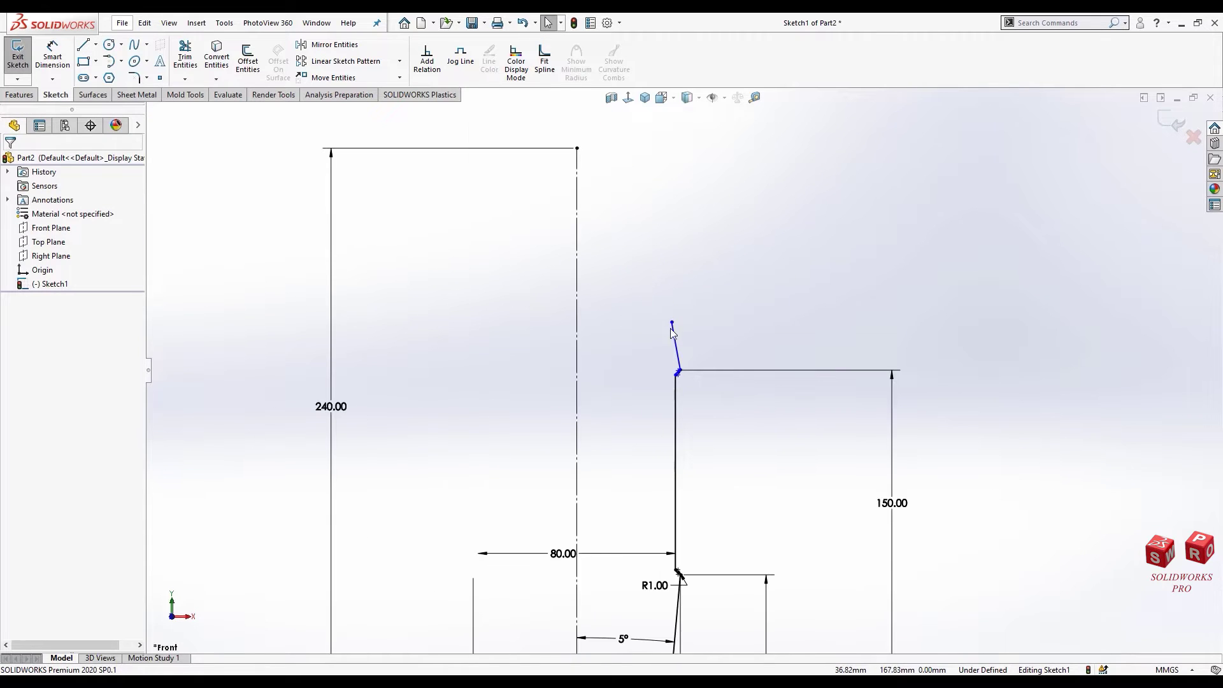
drag(669, 320, 652, 193)
click(653, 276)
scroll(653, 275, up, 3)
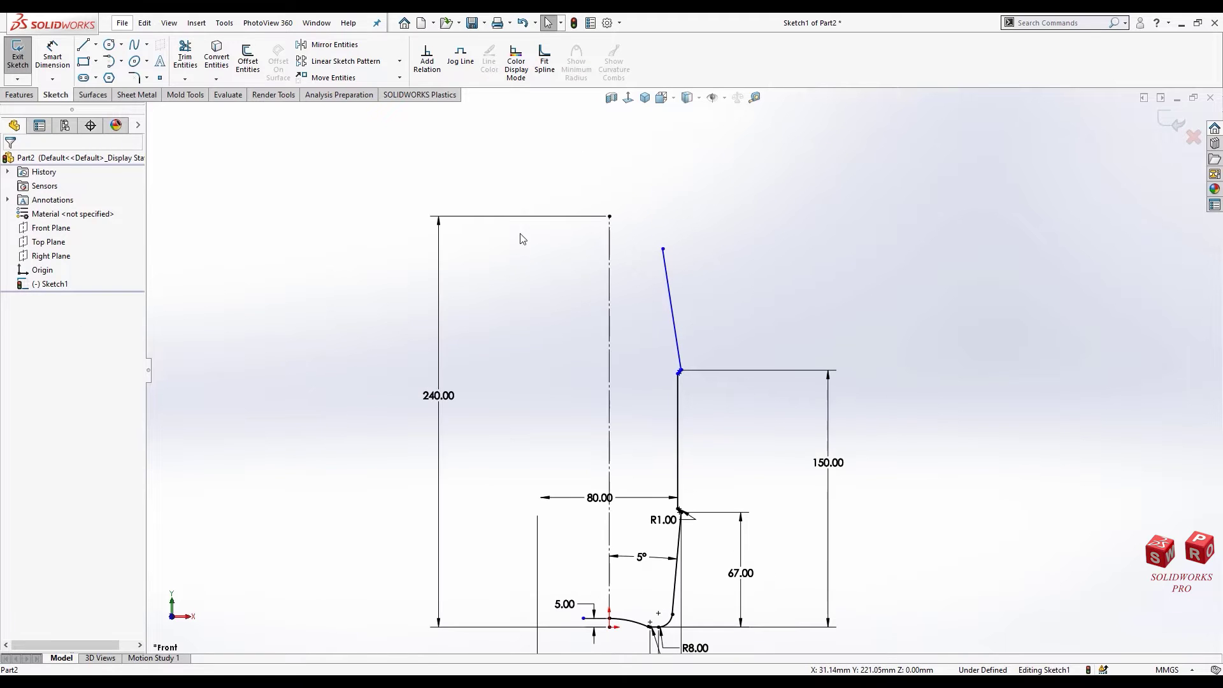
Step: Dimension the slanted line's top endpoint 209 mm above the base line
click(56, 50)
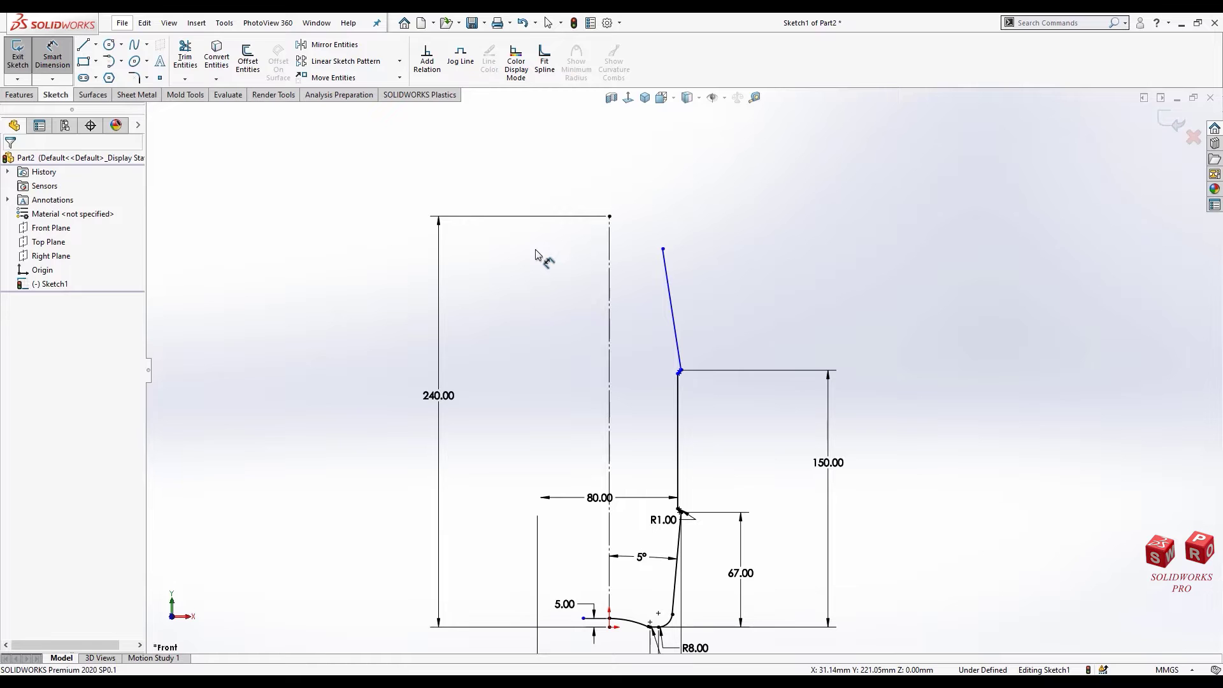
scroll(679, 299, up, 3)
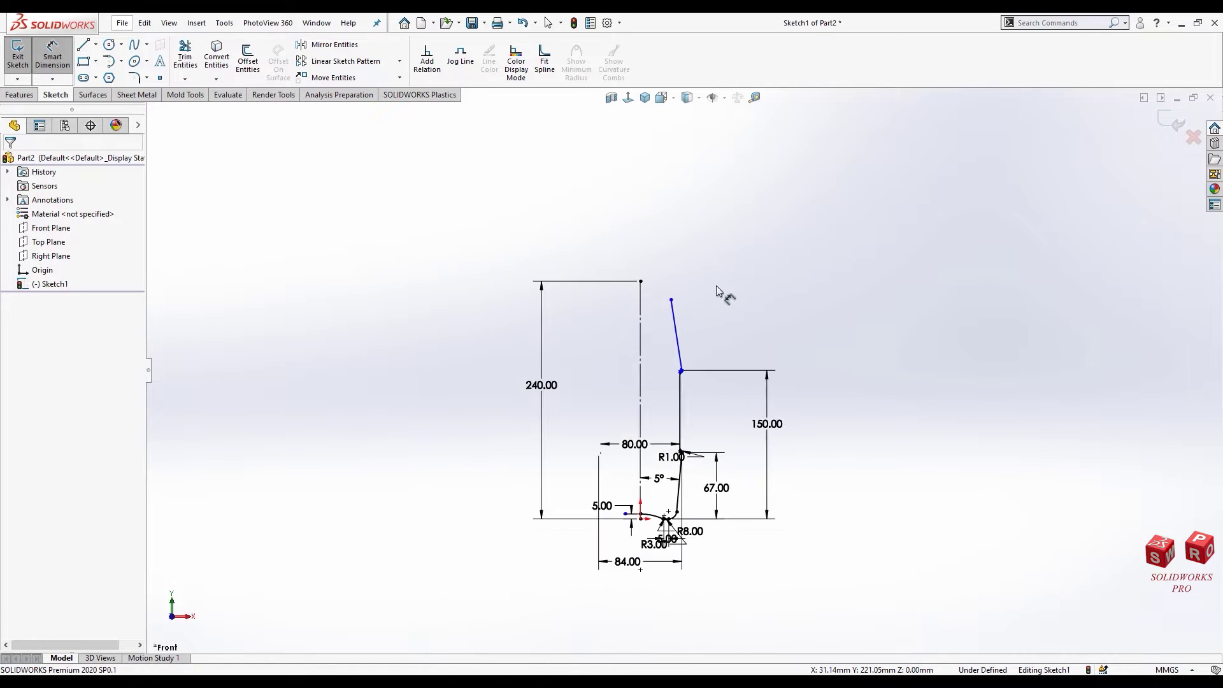
click(670, 301)
scroll(669, 519, down, 3)
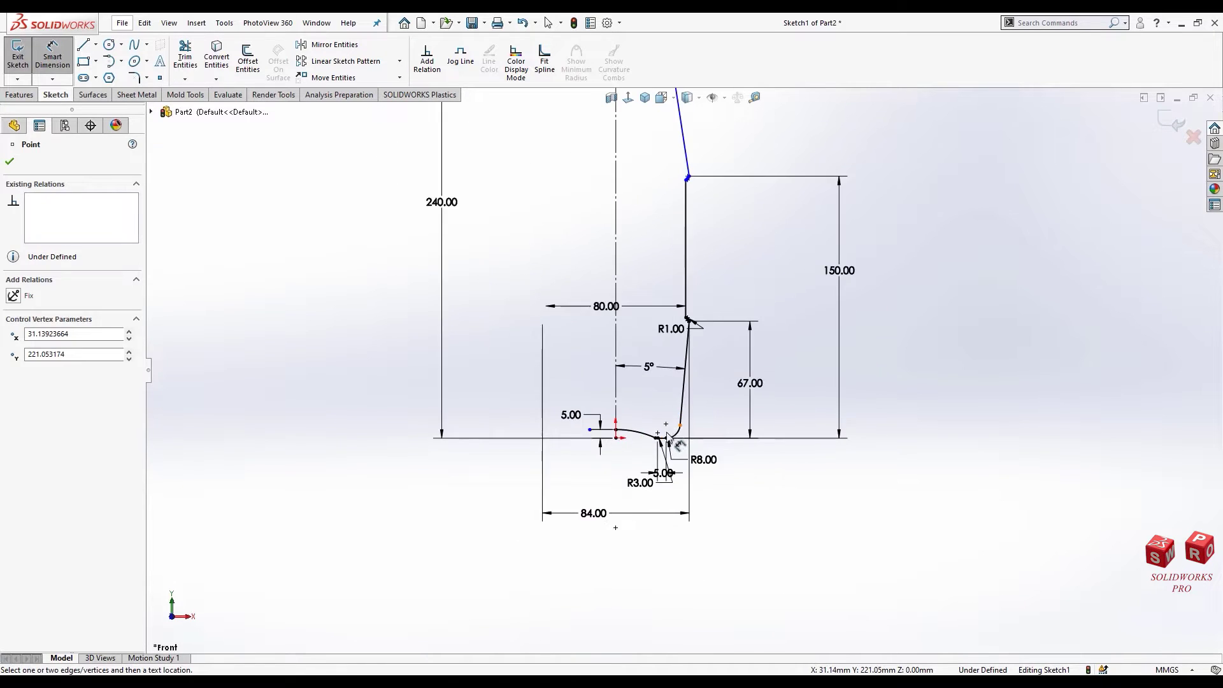
scroll(669, 519, down, 3)
click(663, 416)
scroll(666, 408, up, 3)
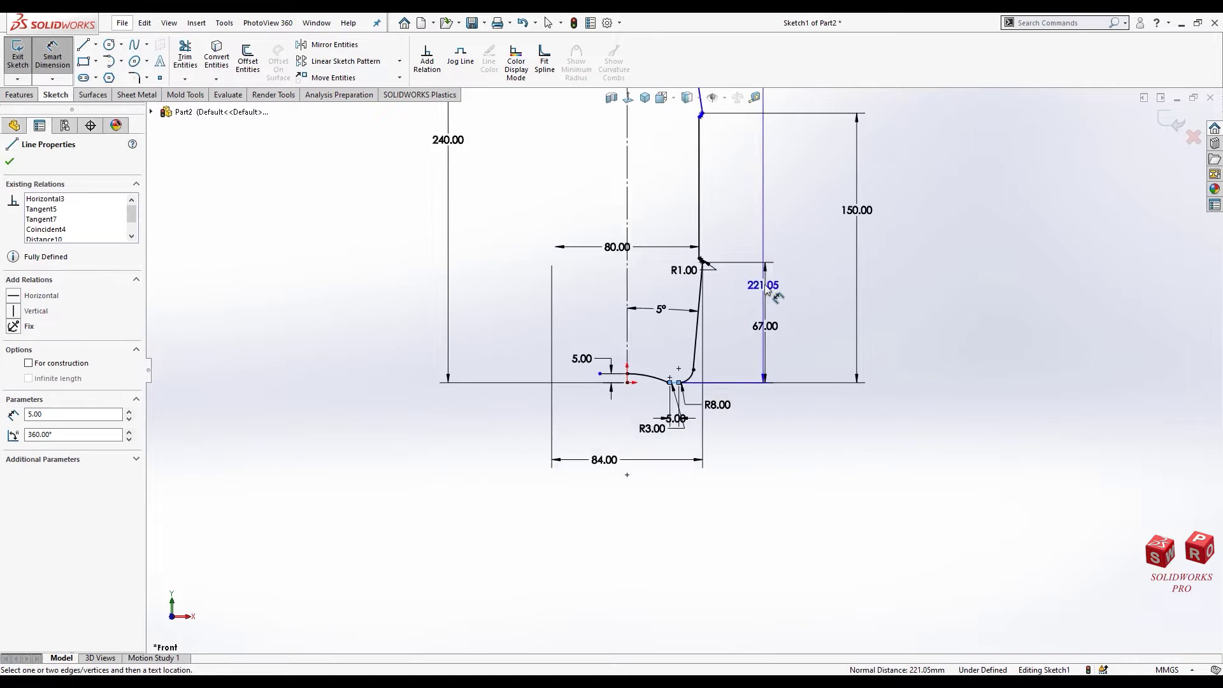
scroll(701, 356, up, 2)
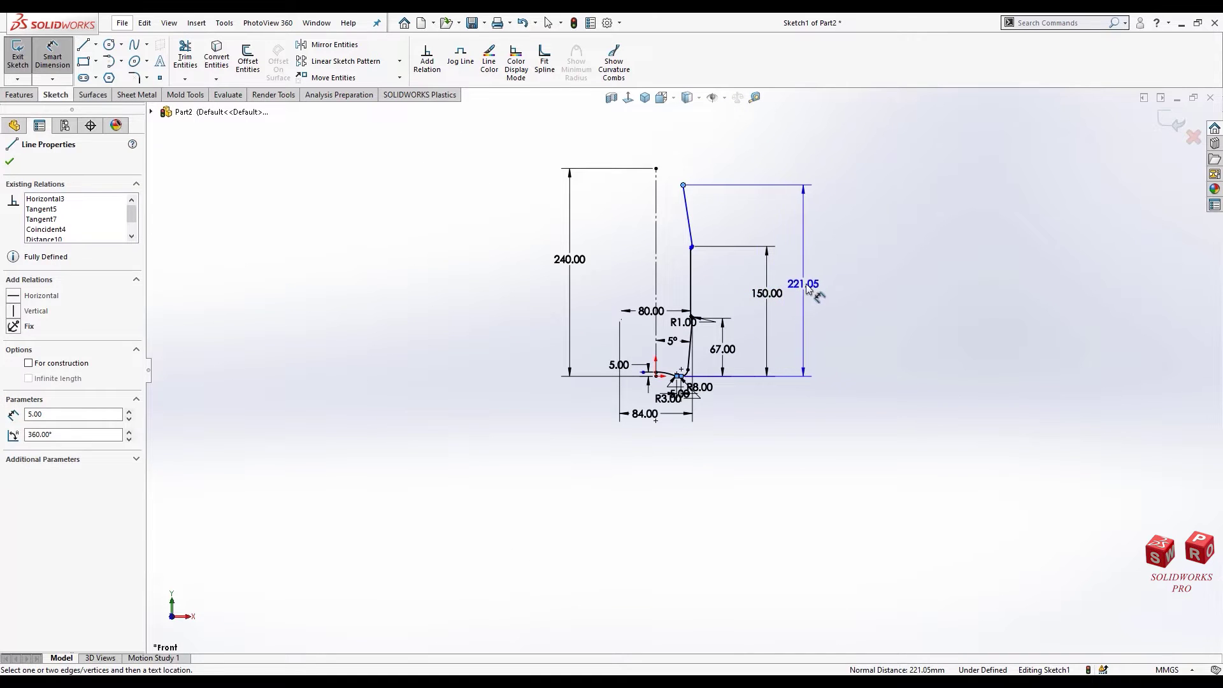
click(818, 290)
text(209)
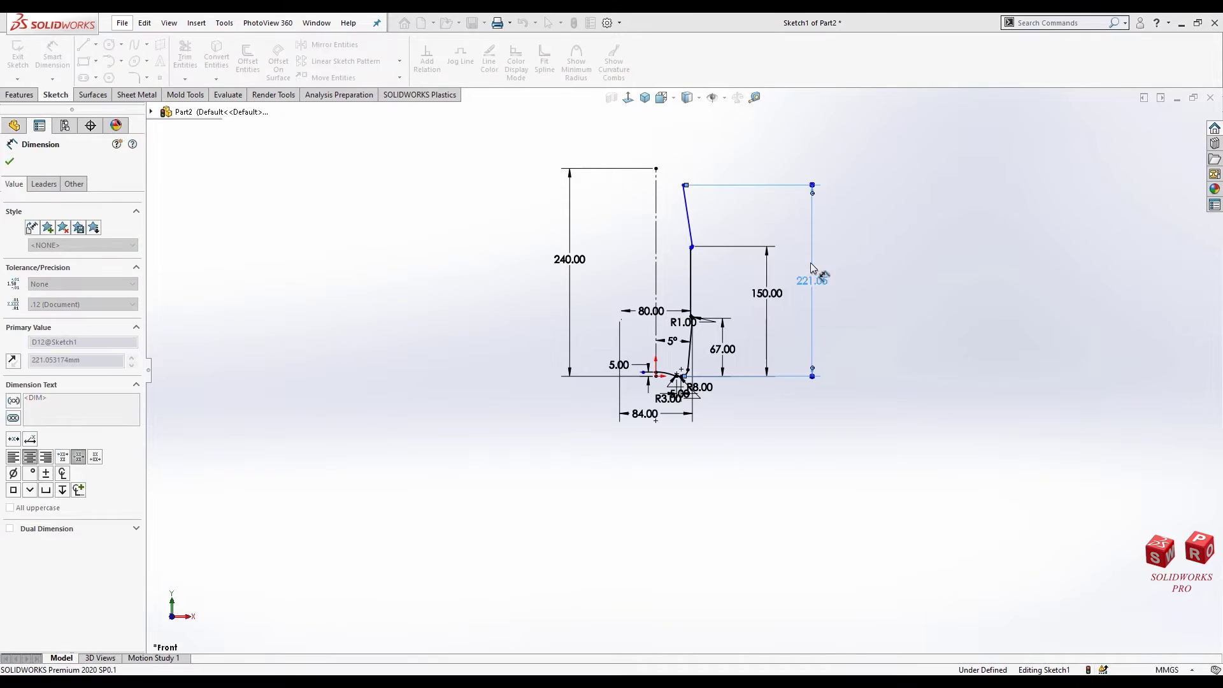
key(Return)
key(Escape)
Step: Nudge the slanted line's top endpoint slightly to the left
scroll(684, 191, down, 4)
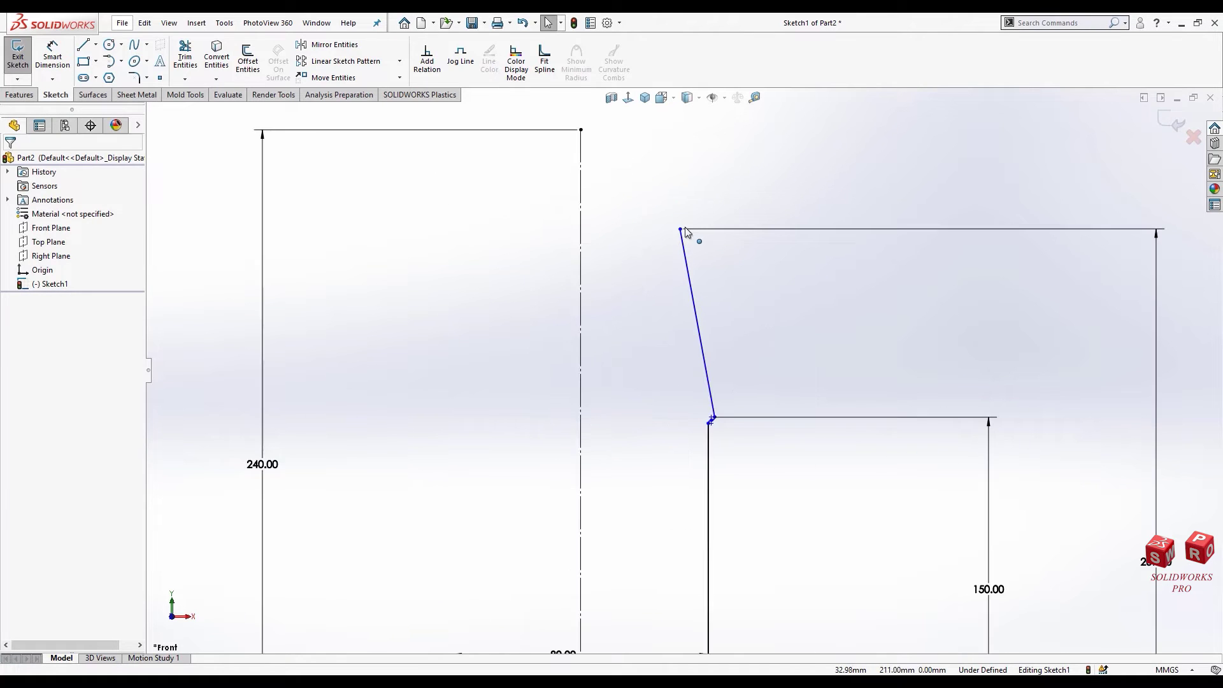
scroll(681, 236, down, 2)
drag(678, 243, 657, 243)
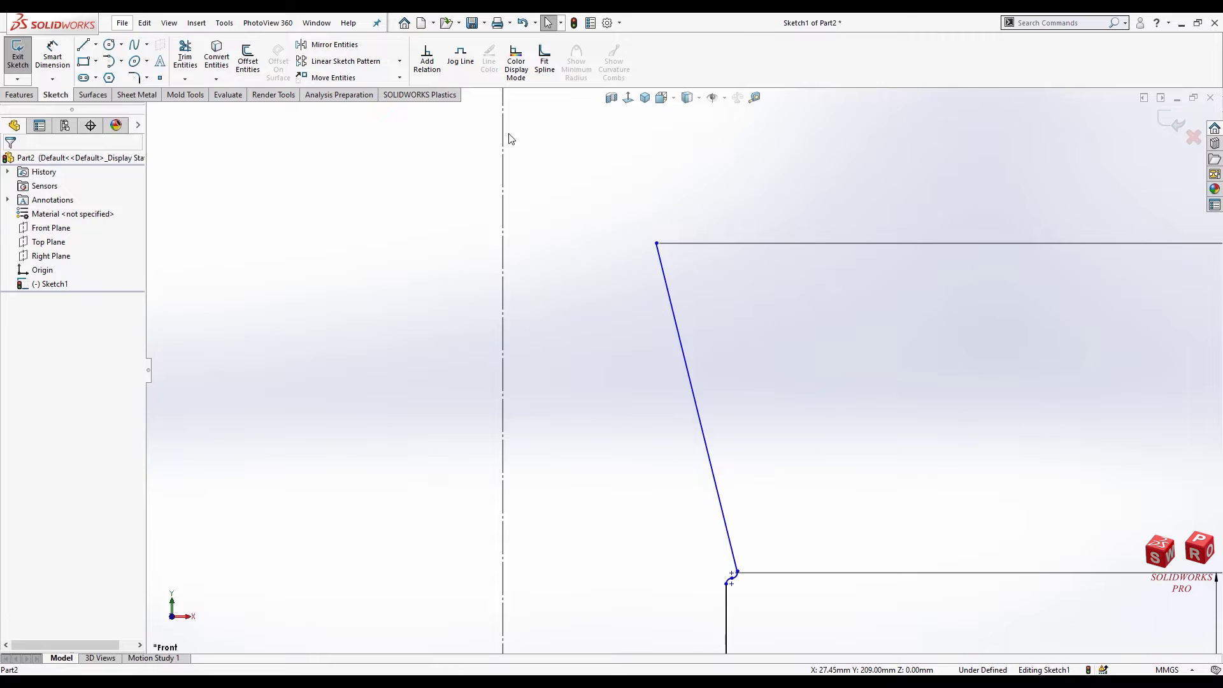
Step: Sketch a three-point arc from the slanted line's top end up and to the left
click(108, 63)
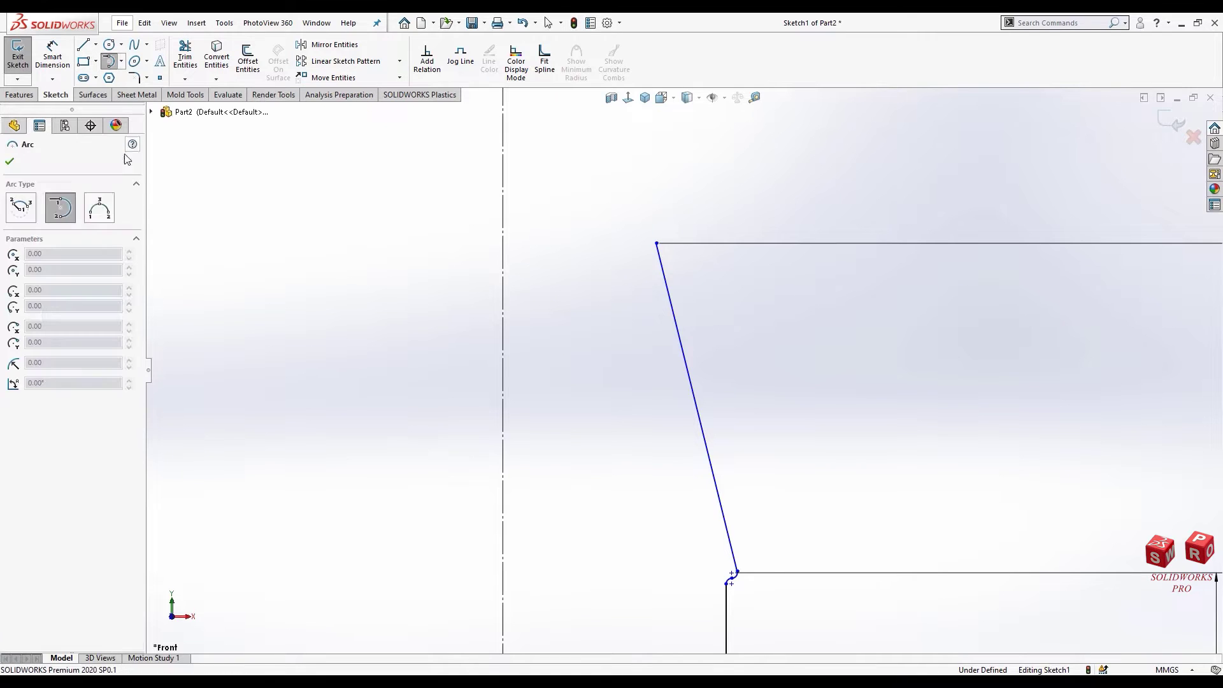
click(657, 244)
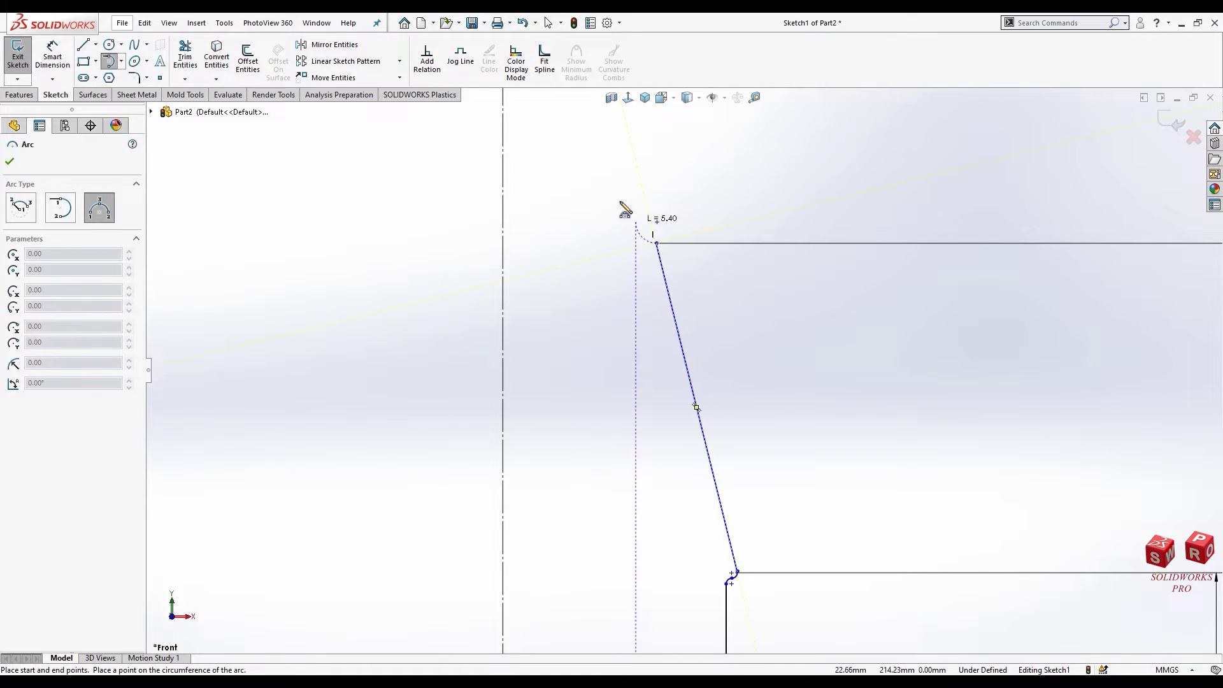
click(567, 175)
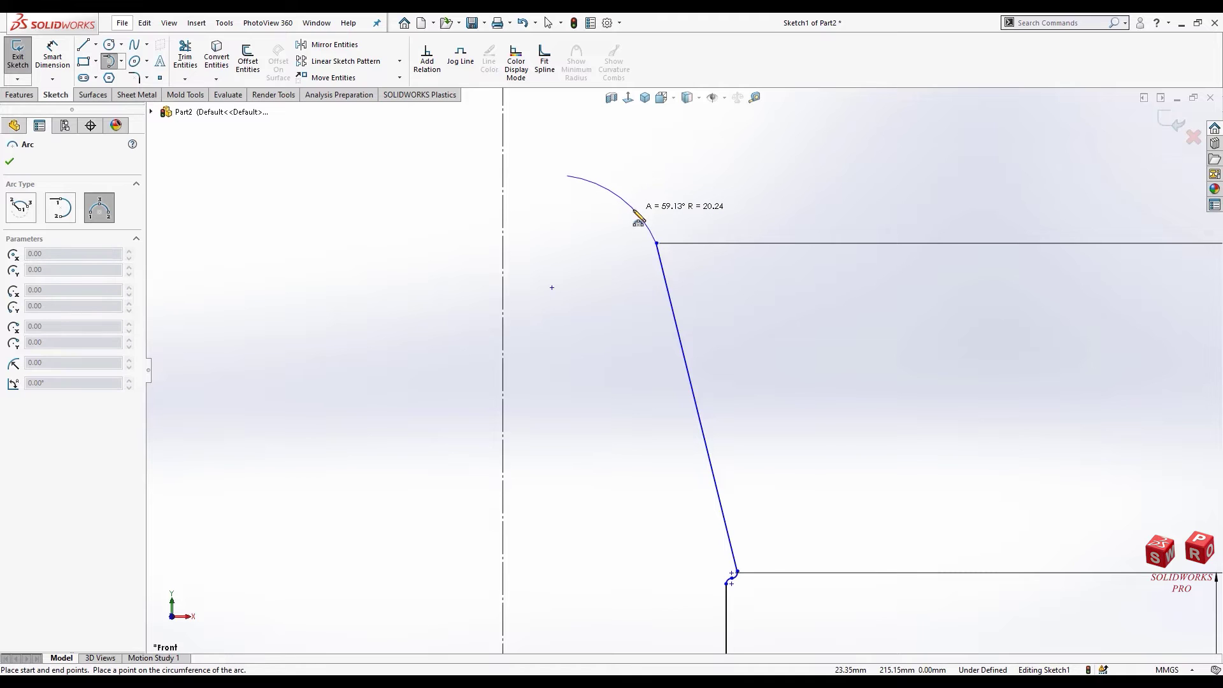
click(639, 222)
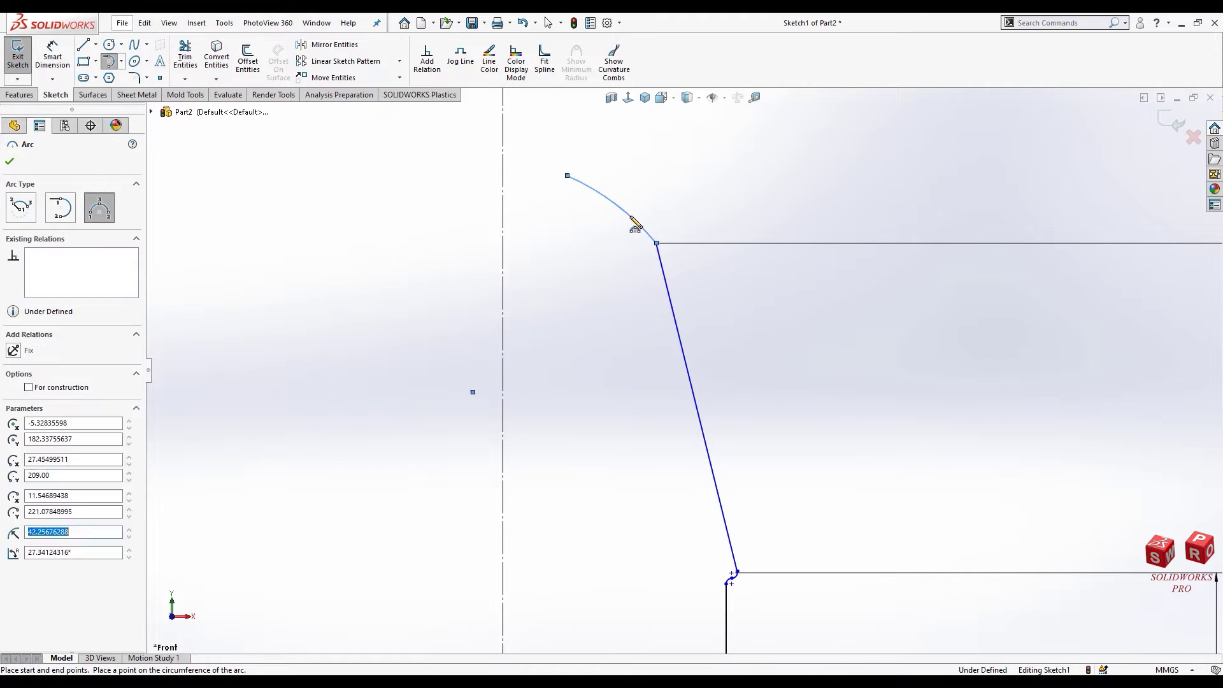
key(Escape)
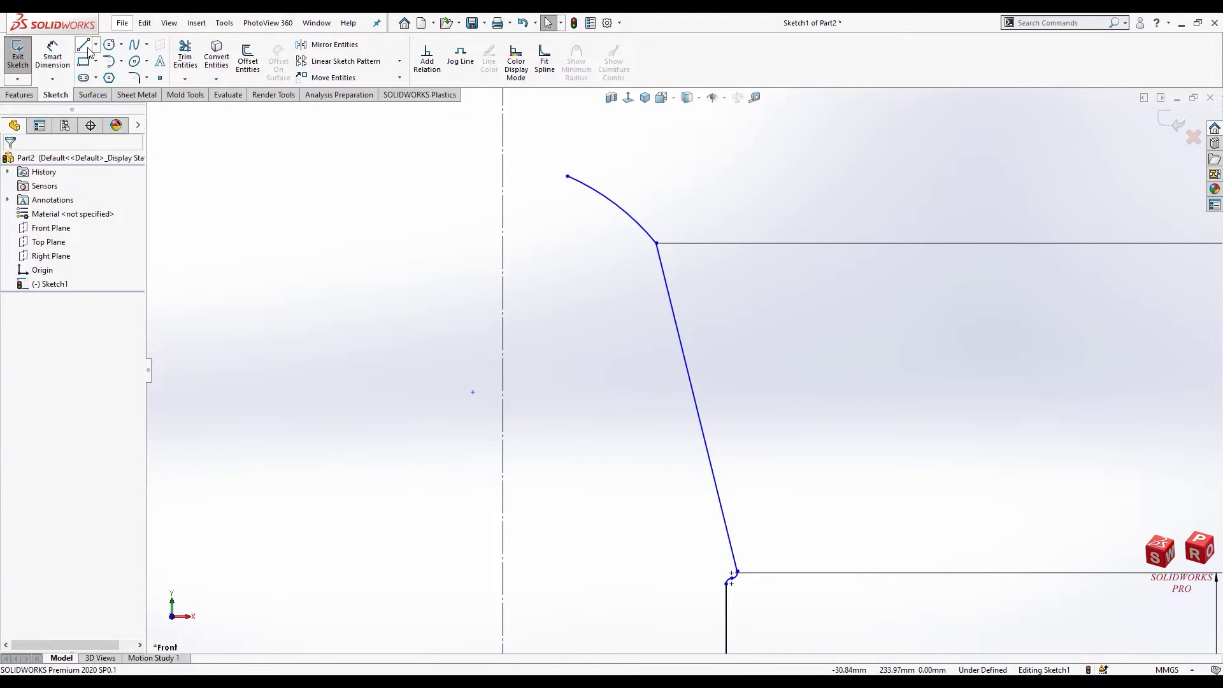
Step: Draw a vertical line up from the arc's end and stretch it higher
click(85, 47)
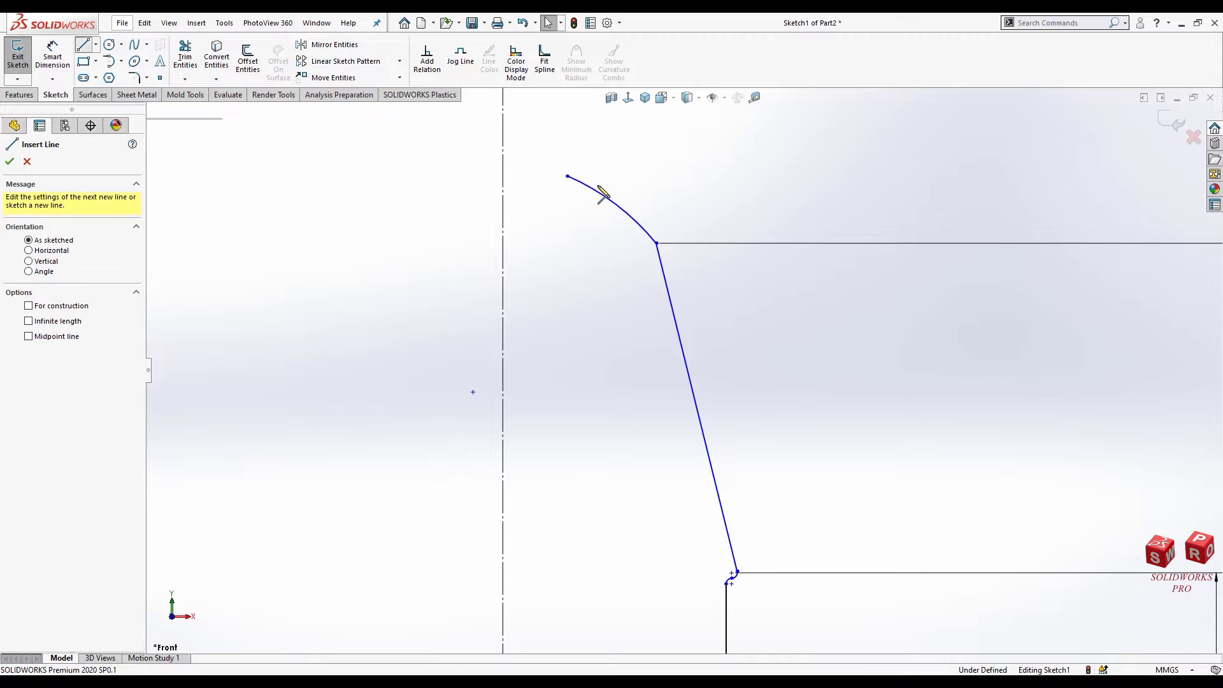
click(568, 177)
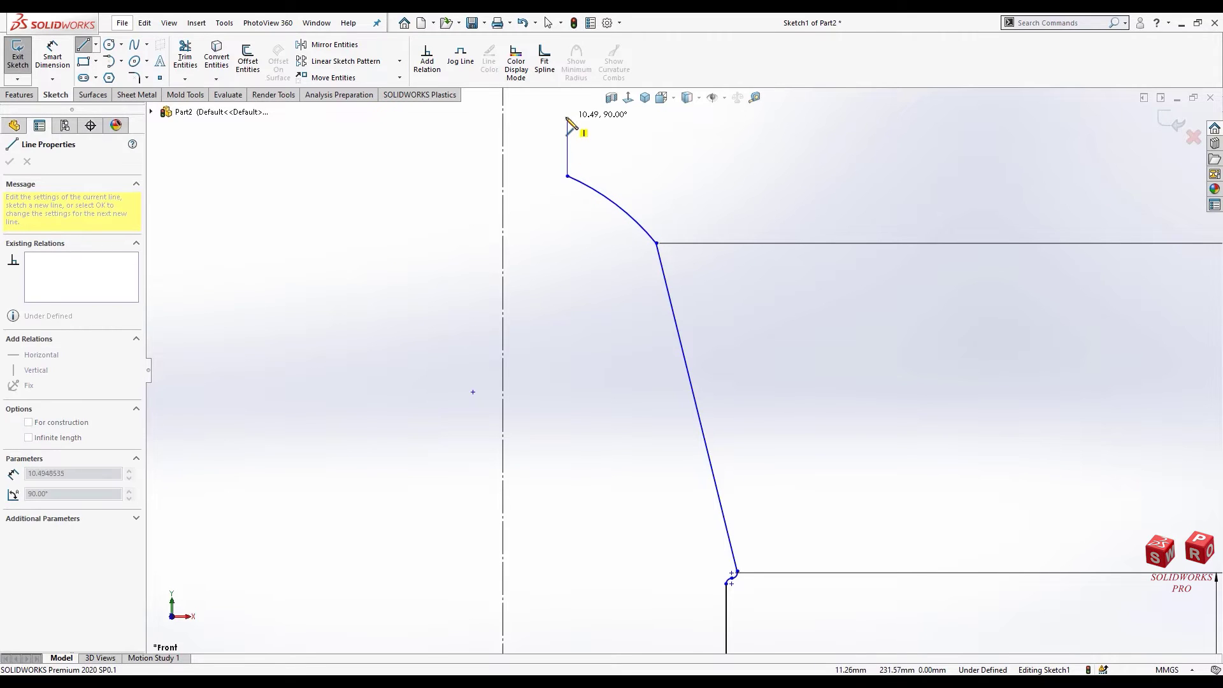
click(568, 146)
scroll(653, 240, up, 5)
key(Escape)
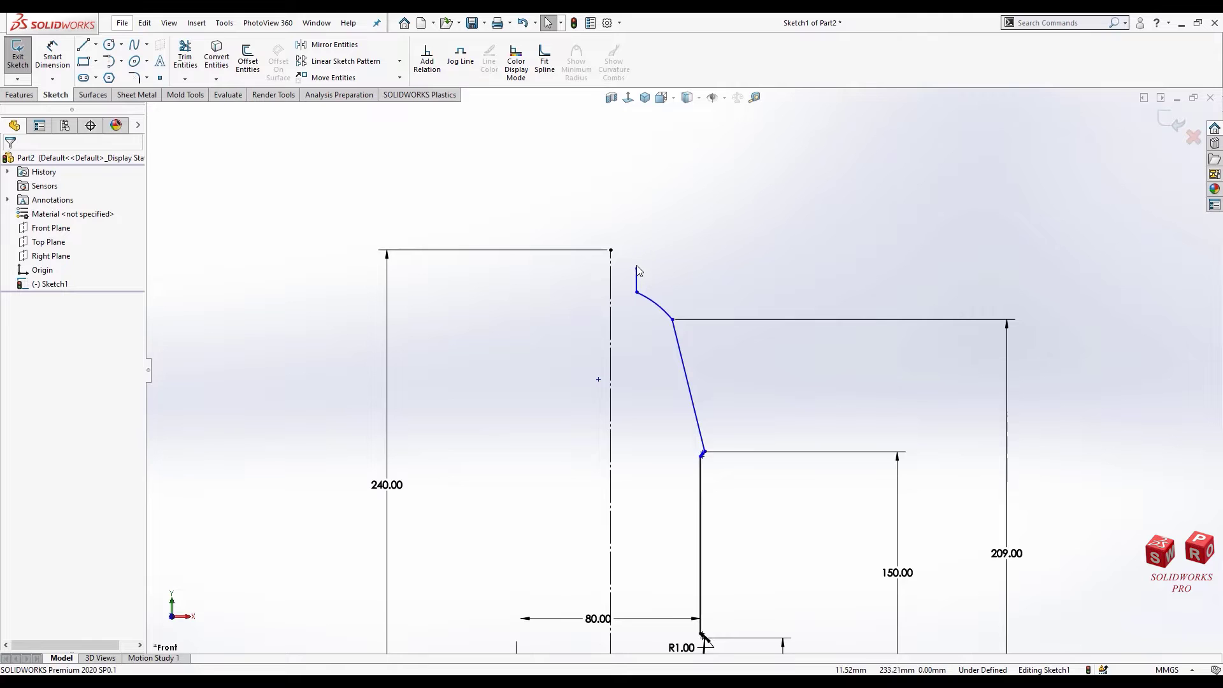
drag(637, 266, 640, 250)
click(704, 251)
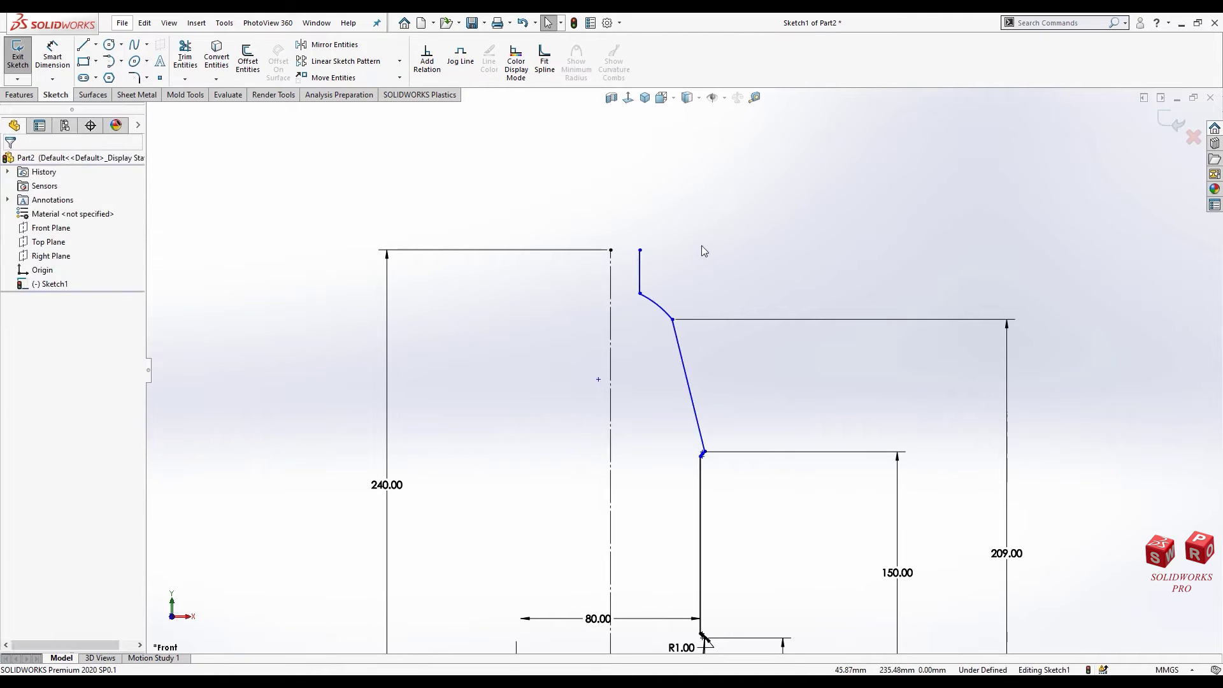
Step: Draw a horizontal line from the vertical line's top left to the centerline
click(79, 51)
scroll(669, 261, down, 2)
scroll(637, 280, down, 3)
click(600, 297)
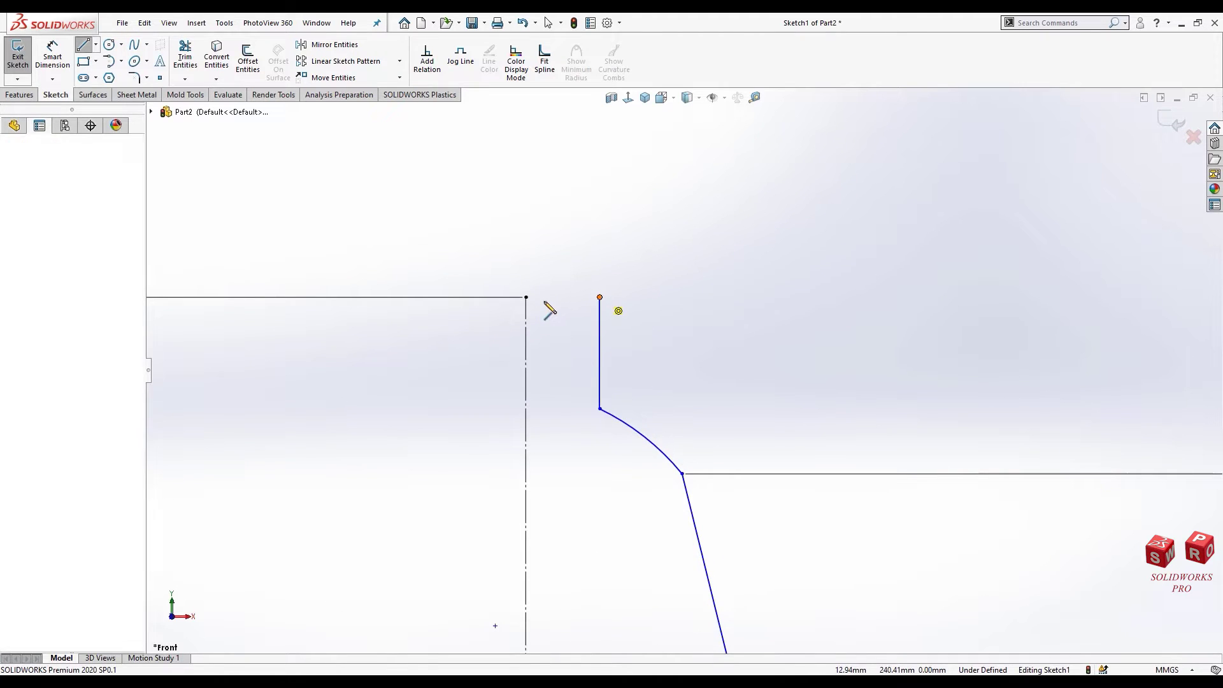
click(529, 298)
key(Escape)
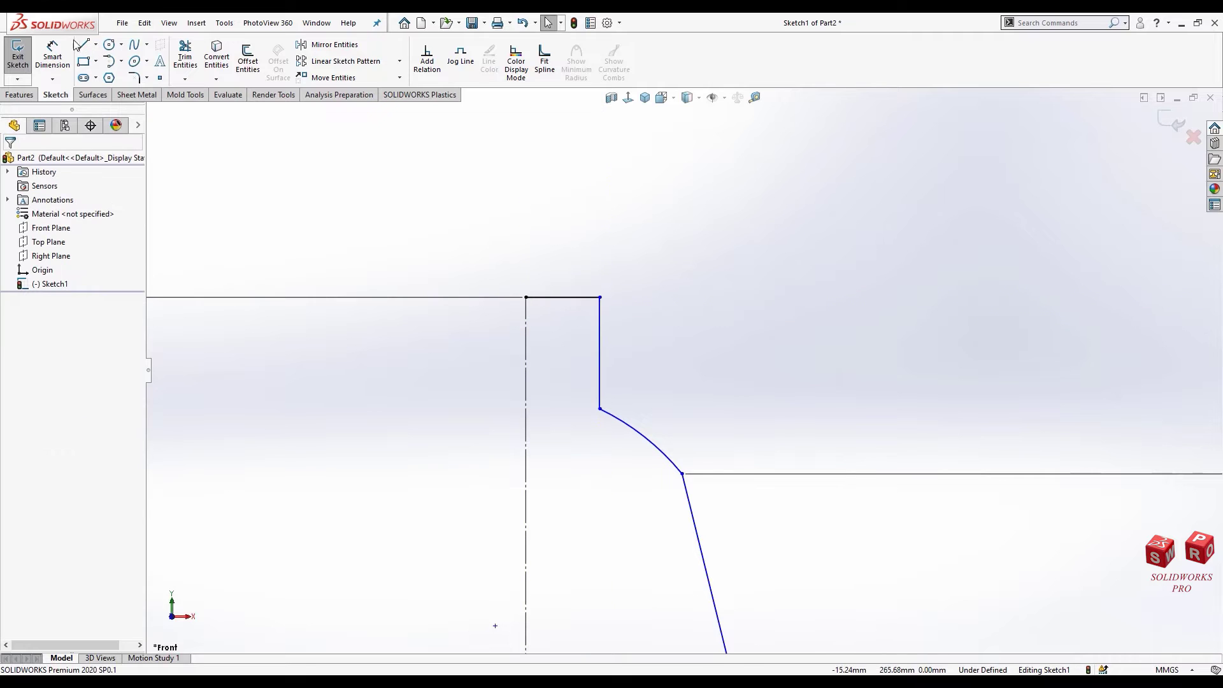
click(52, 53)
Step: Dimension the short vertical neck line as 14 mm long
click(602, 329)
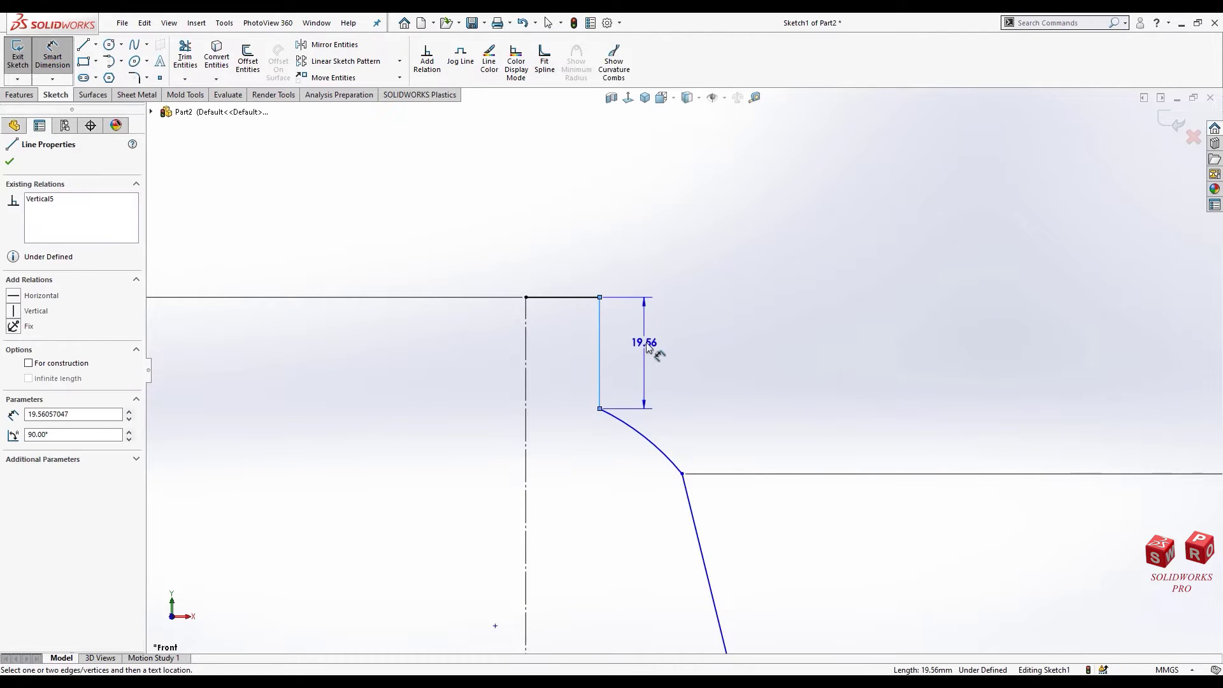
click(722, 356)
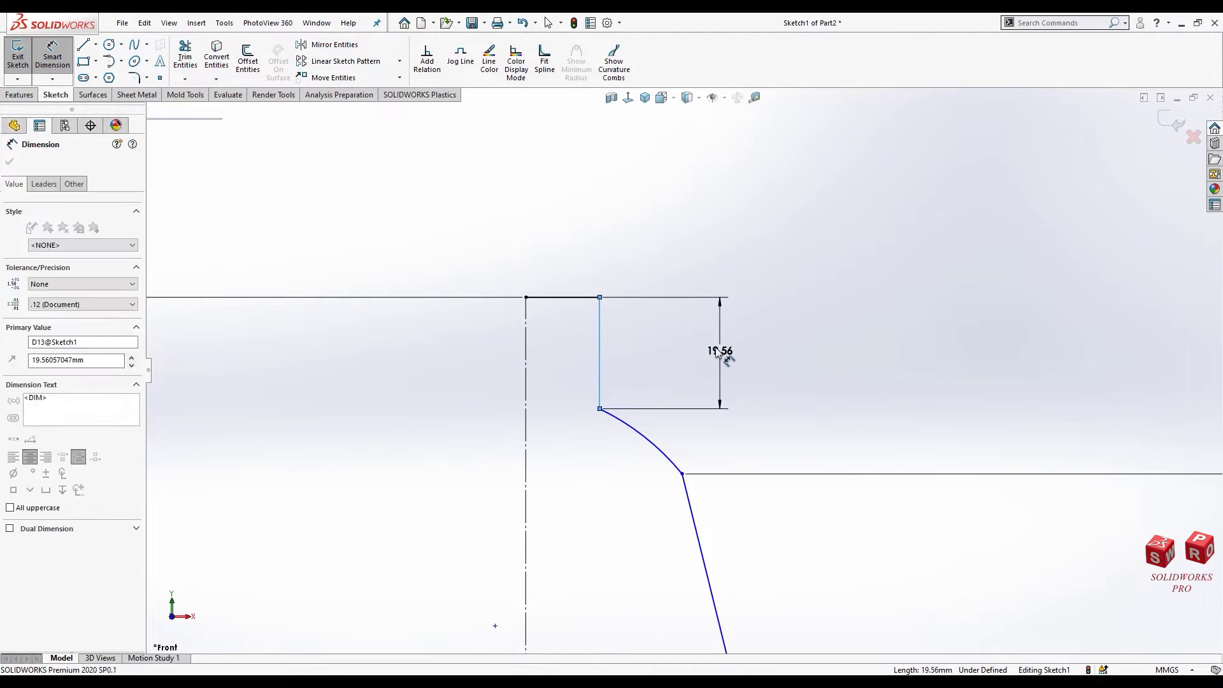
text(14)
key(Return)
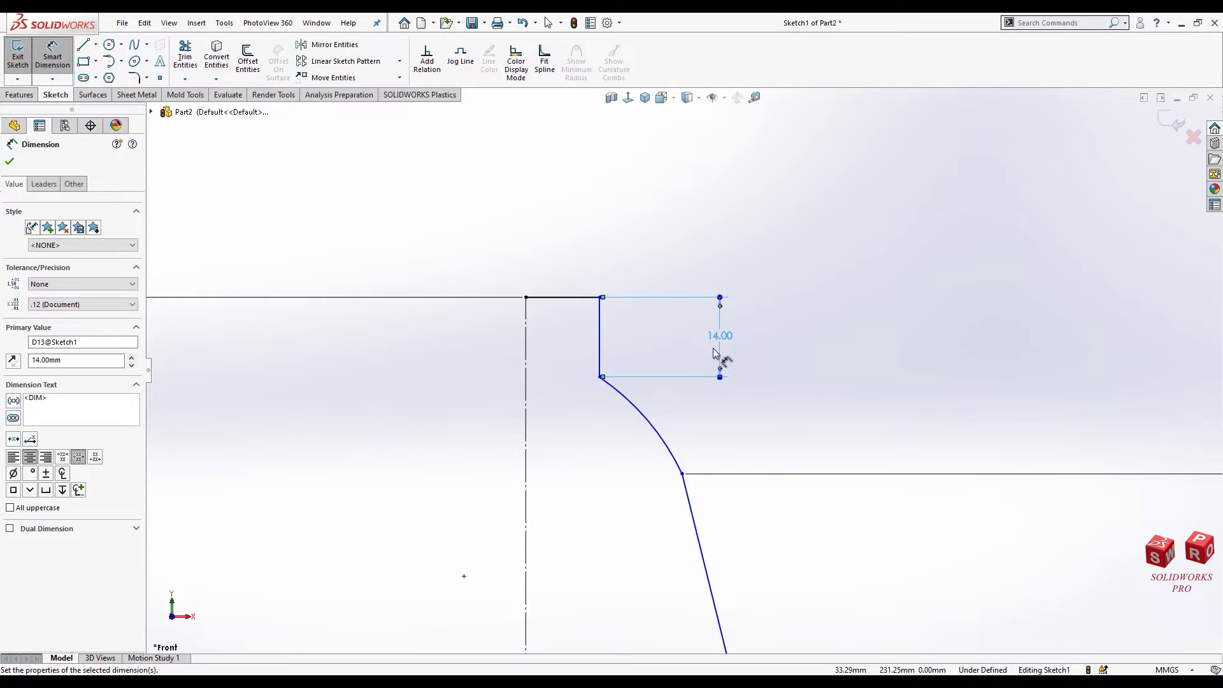
key(Escape)
Step: Set the neck diameter to 24.5 mm measured from the centerline
click(52, 58)
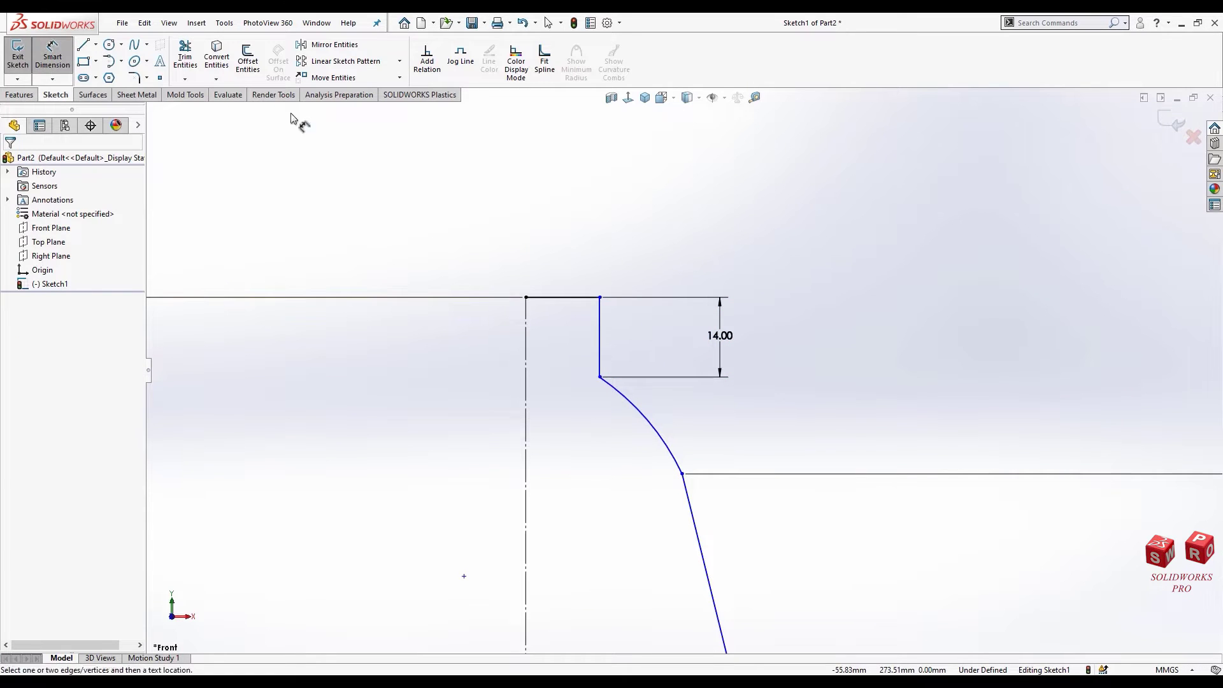
click(599, 331)
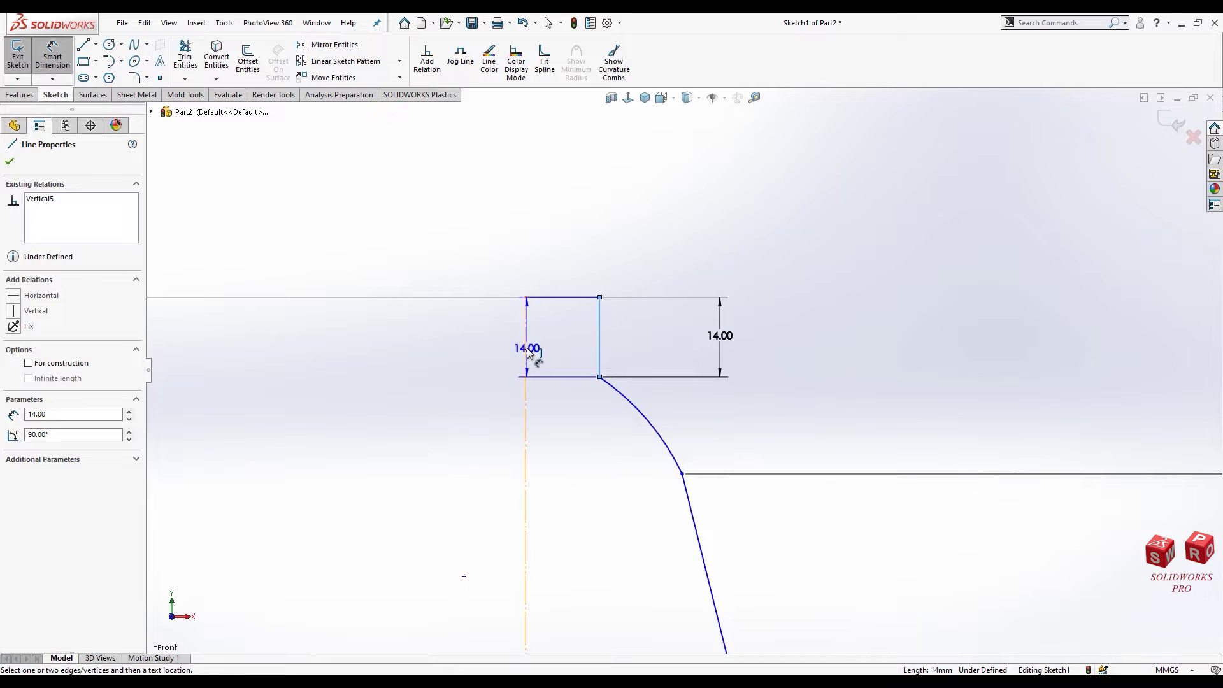
click(525, 353)
click(518, 253)
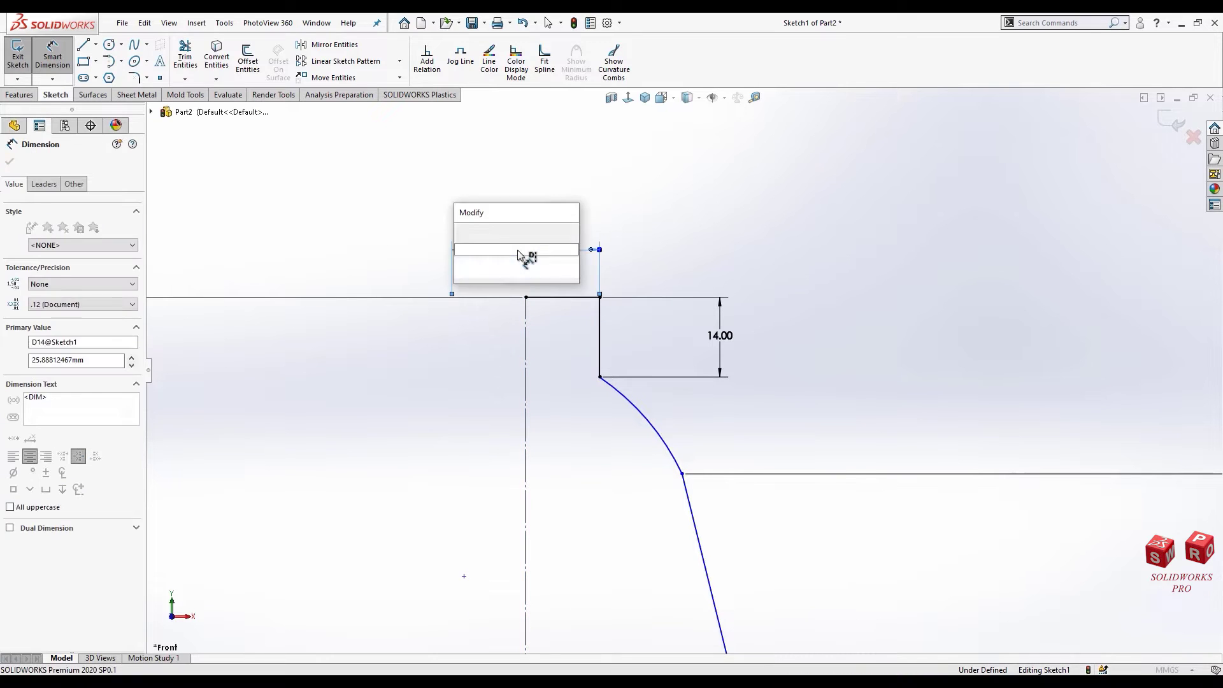
text(24.5)
key(Return)
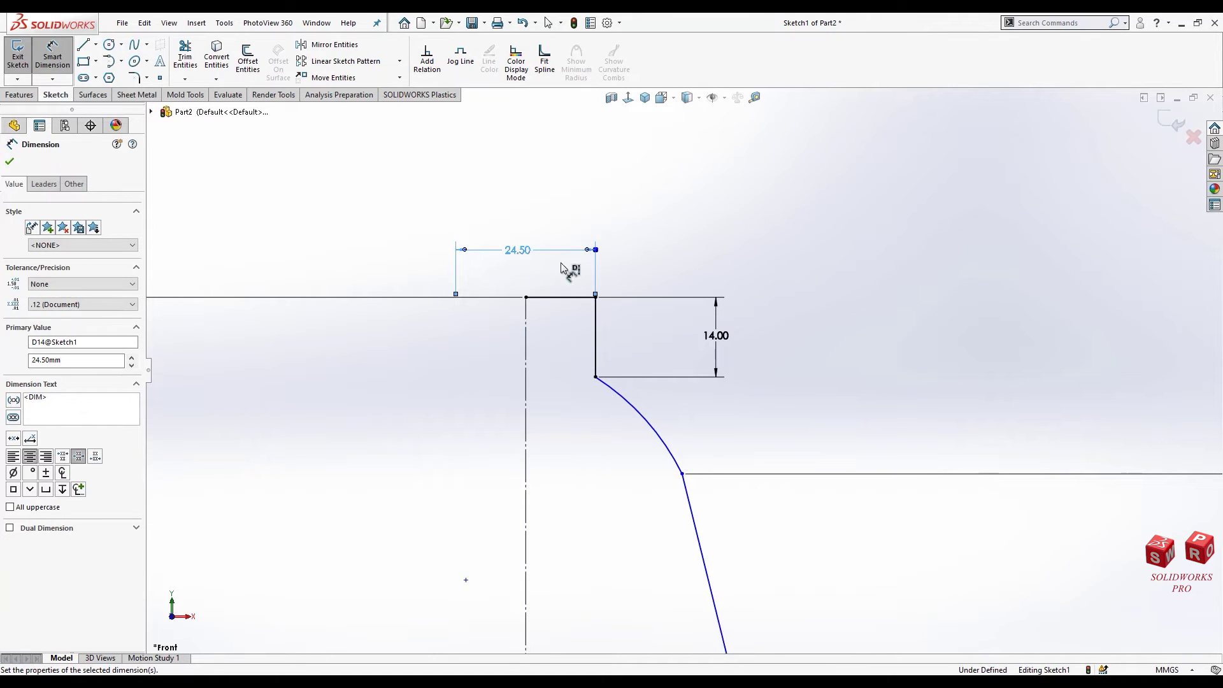
Step: Give the shoulder arc a radius of 60 mm
click(658, 433)
click(729, 415)
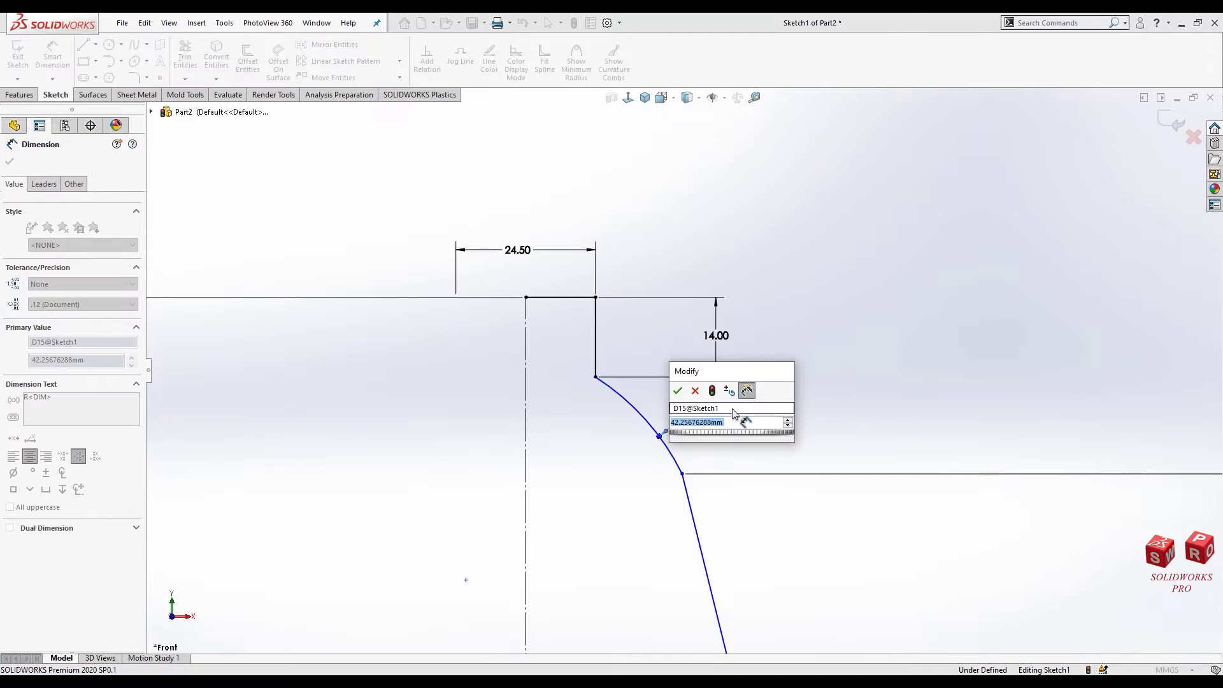
text(60)
key(Return)
scroll(686, 483, up, 5)
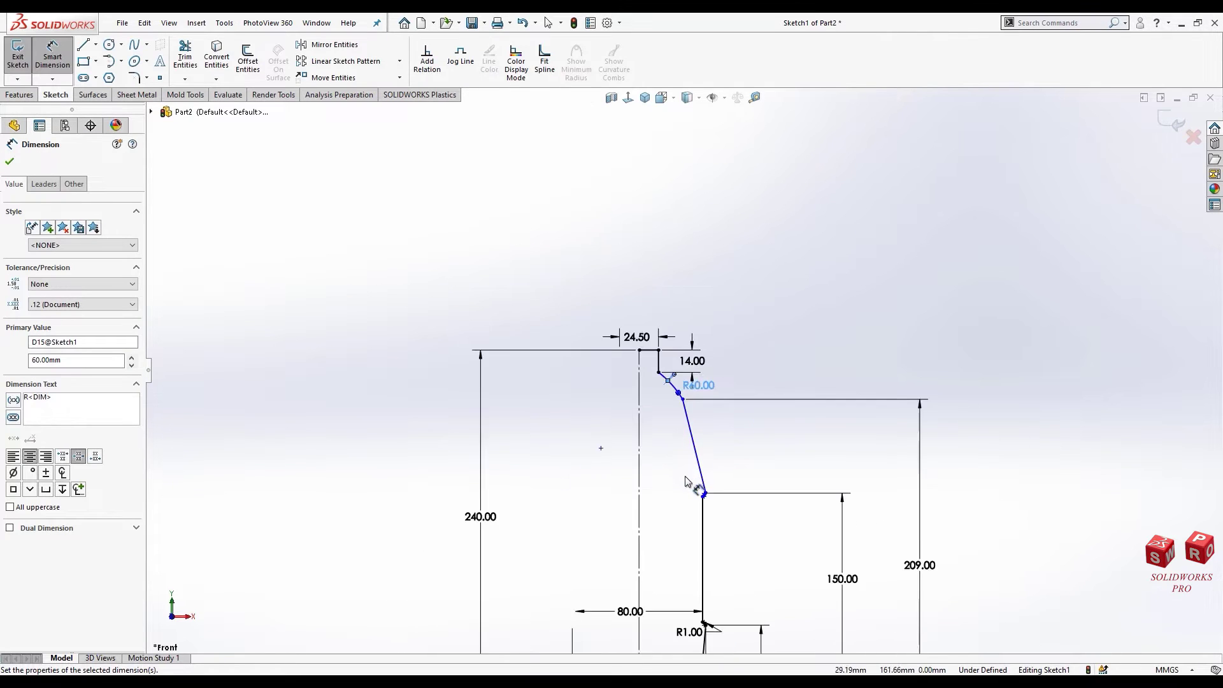
scroll(686, 482, down, 2)
scroll(691, 434, down, 2)
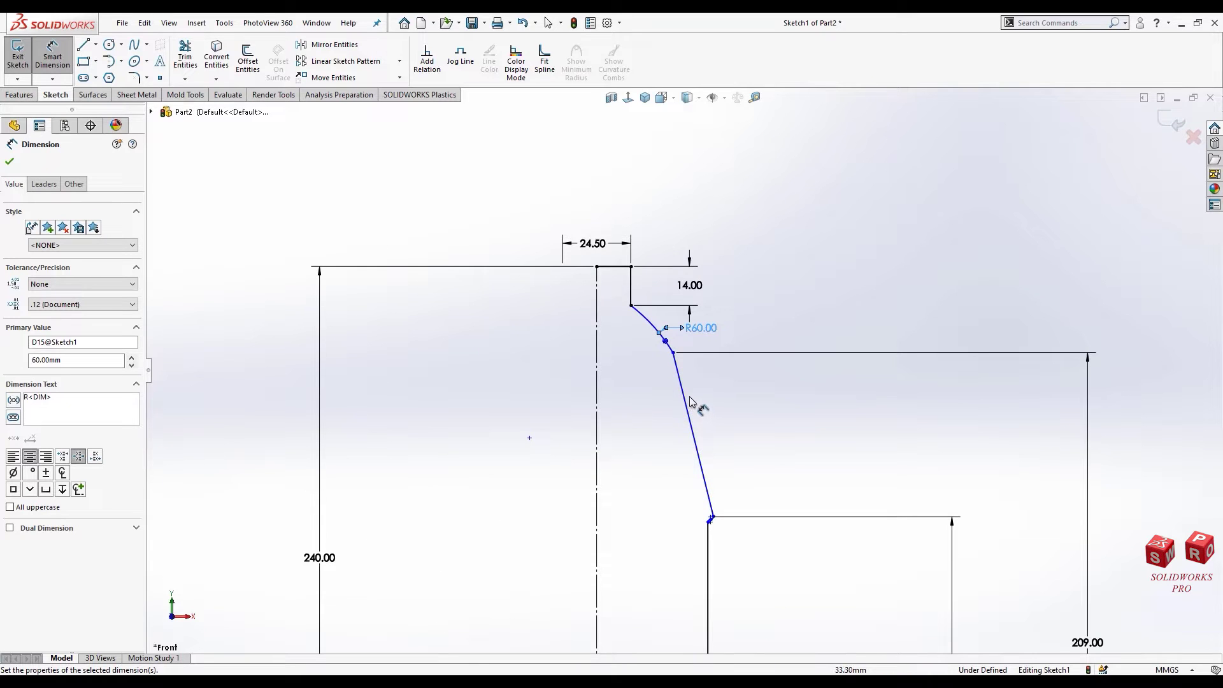
Step: Dimension the arc's lower end as a 69 mm diameter from the centerline
click(673, 352)
click(597, 363)
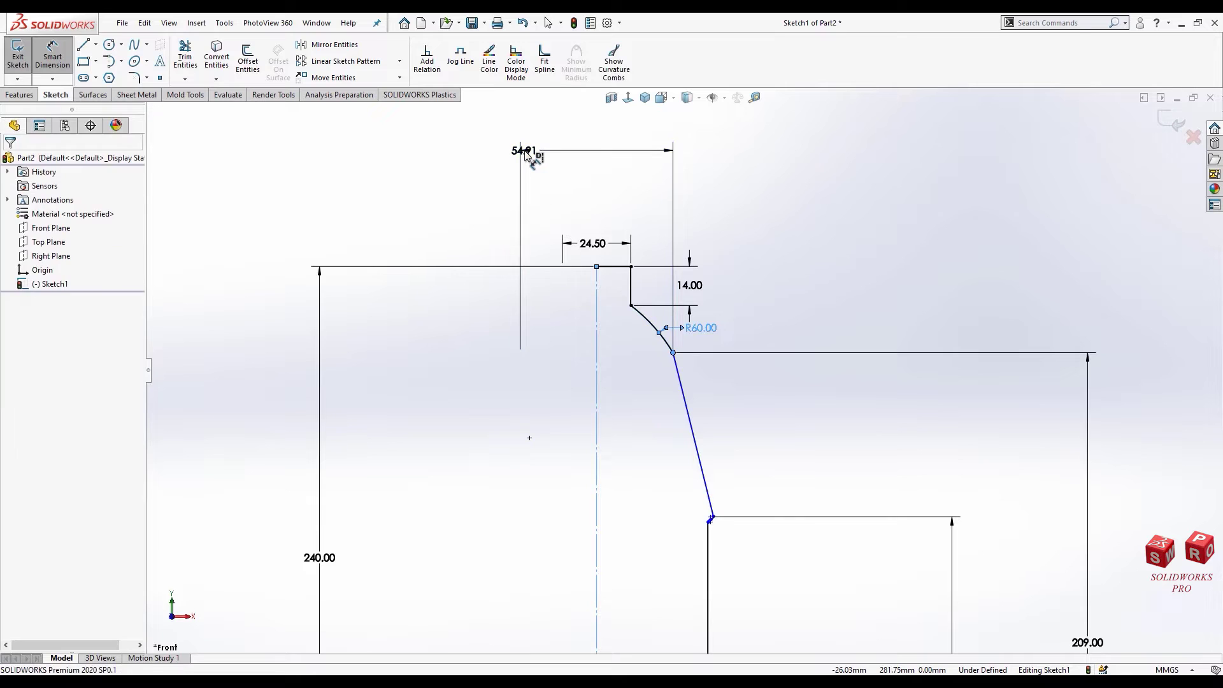
click(527, 155)
text(69)
key(Return)
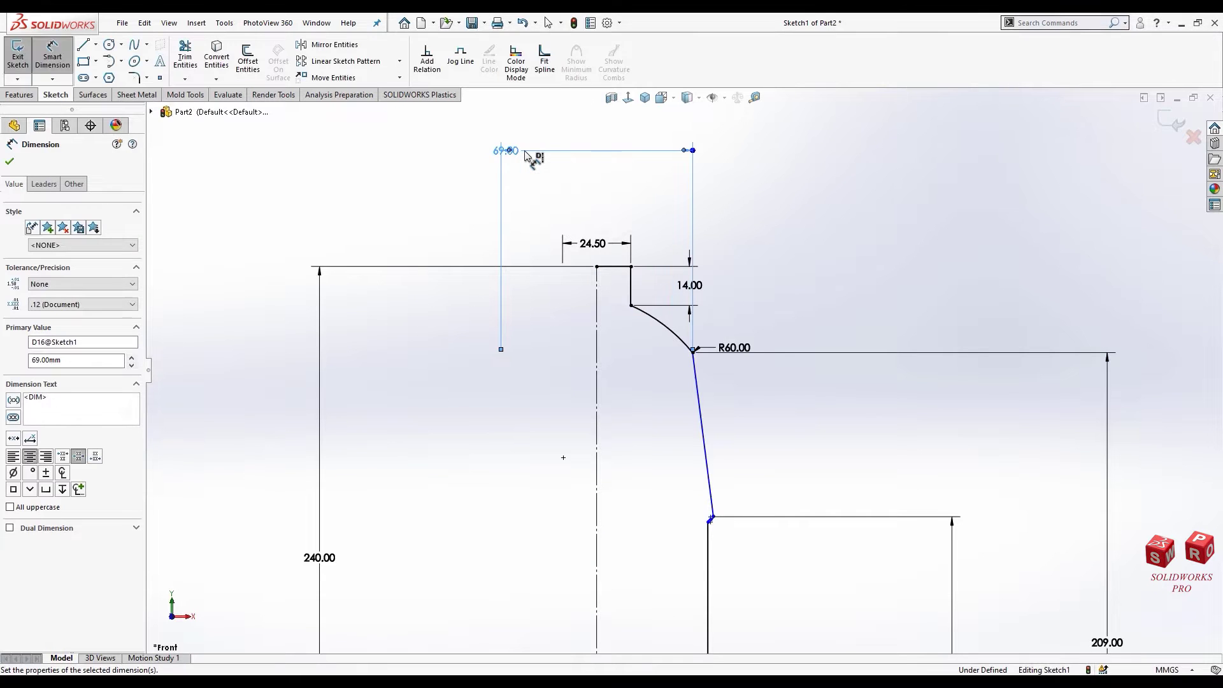
scroll(690, 347, down, 2)
key(Escape)
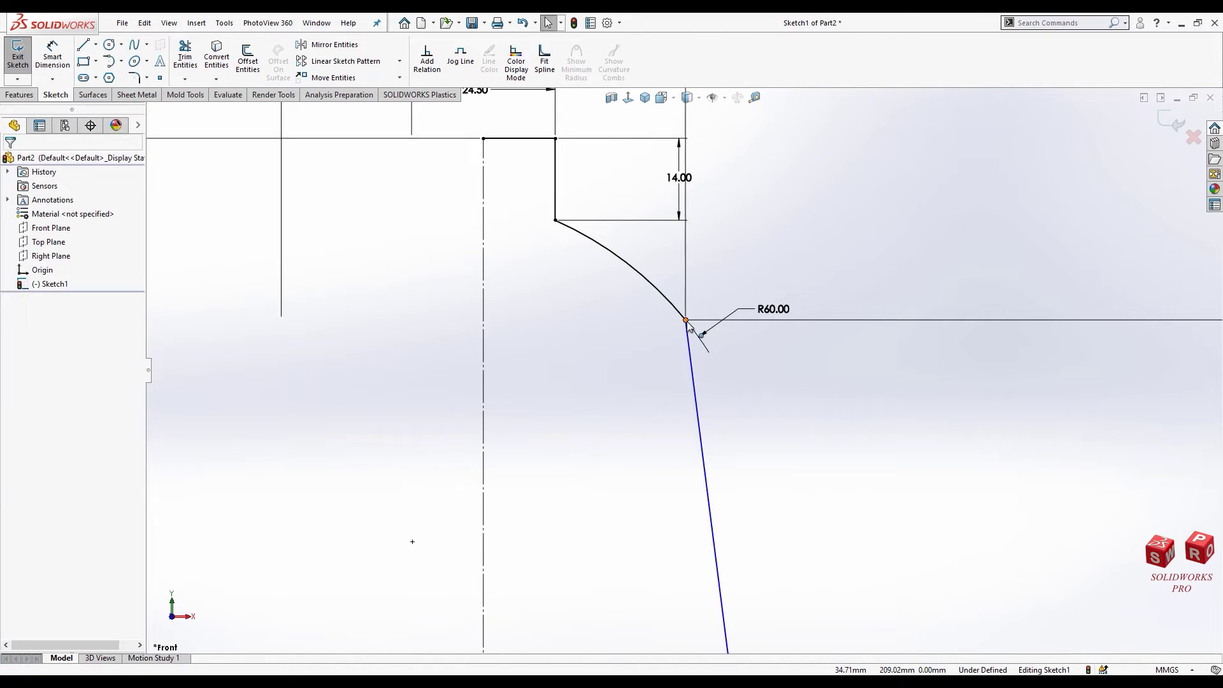
Step: Drag the lower profile point to test how freely it moves
click(688, 325)
scroll(680, 365, up, 3)
scroll(689, 479, down, 2)
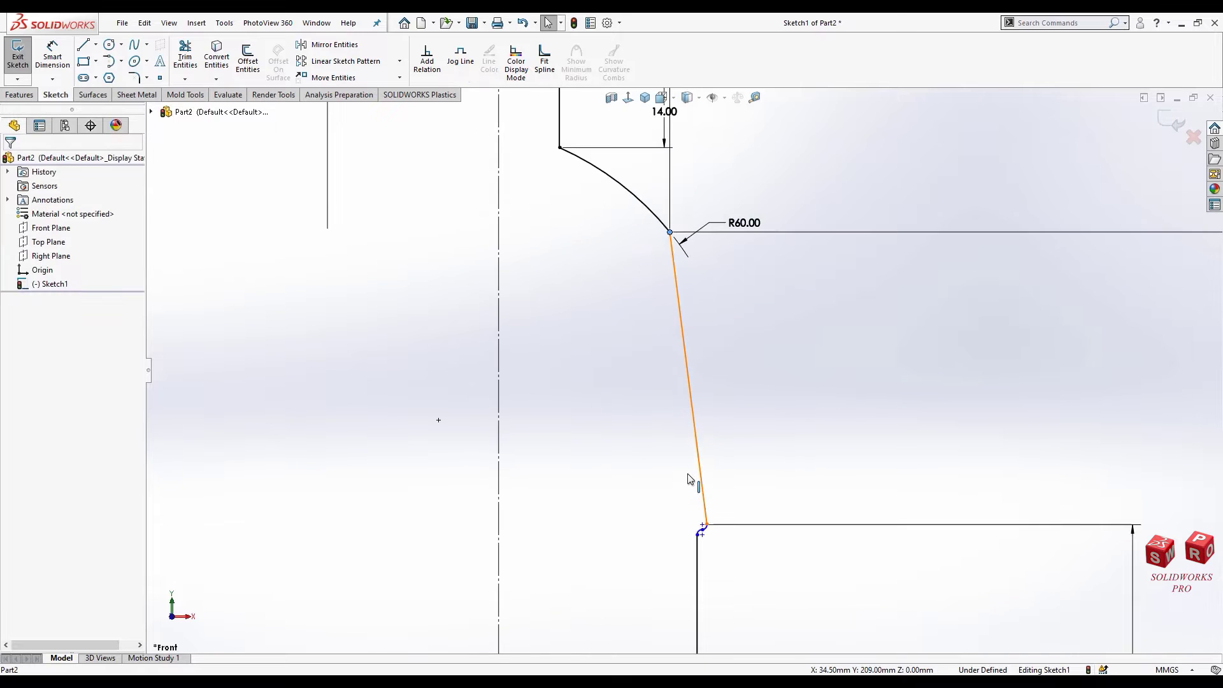
drag(698, 485, 669, 527)
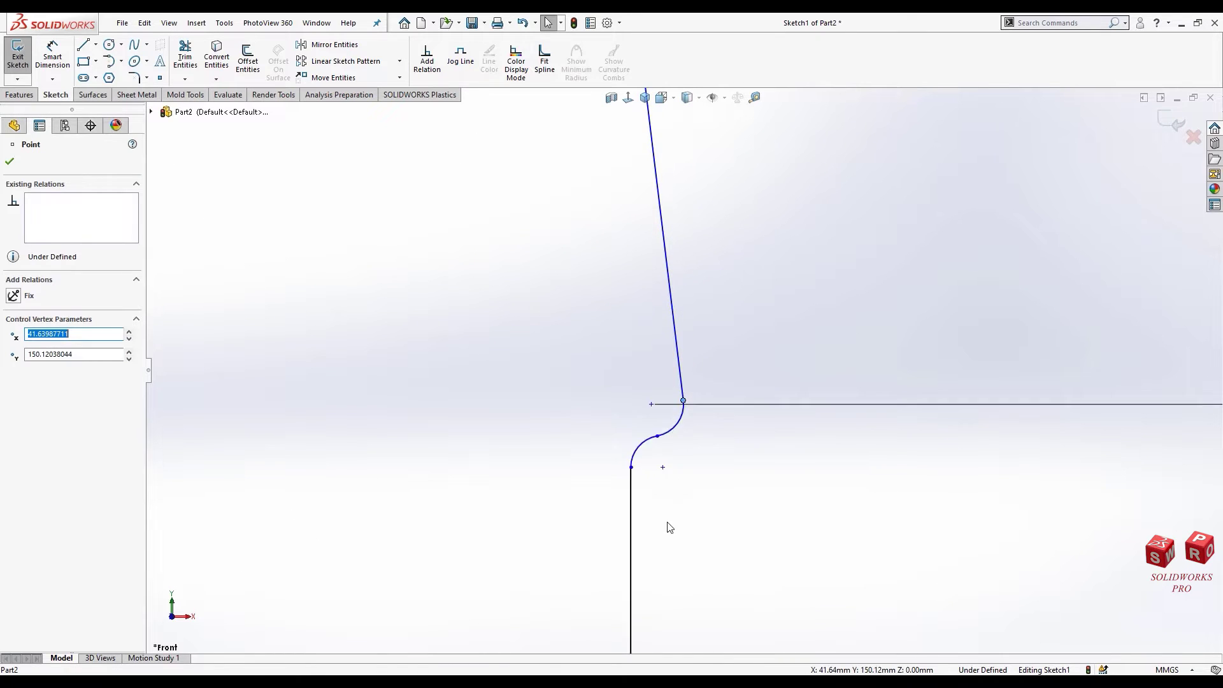
Step: Align the neck lip point vertically with the wall corner so Sketch1 becomes fully defined
scroll(694, 453, up, 2)
scroll(700, 421, up, 2)
scroll(688, 455, down, 4)
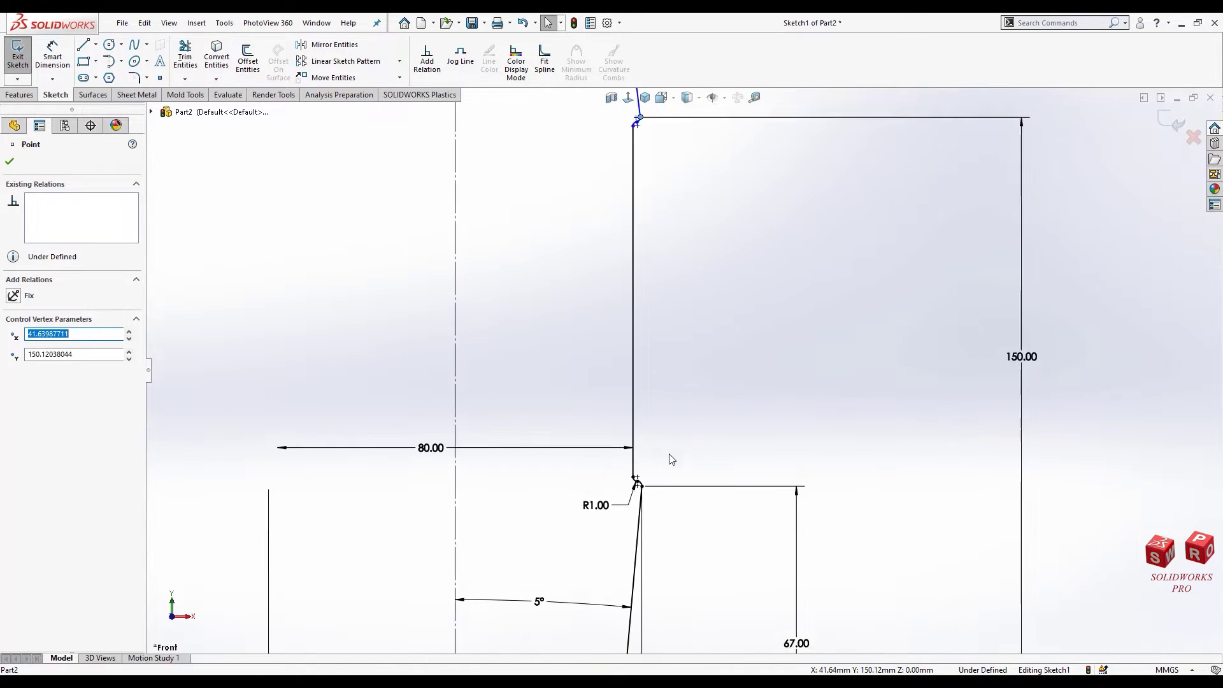
scroll(637, 482, down, 2)
ctrl+click(632, 483)
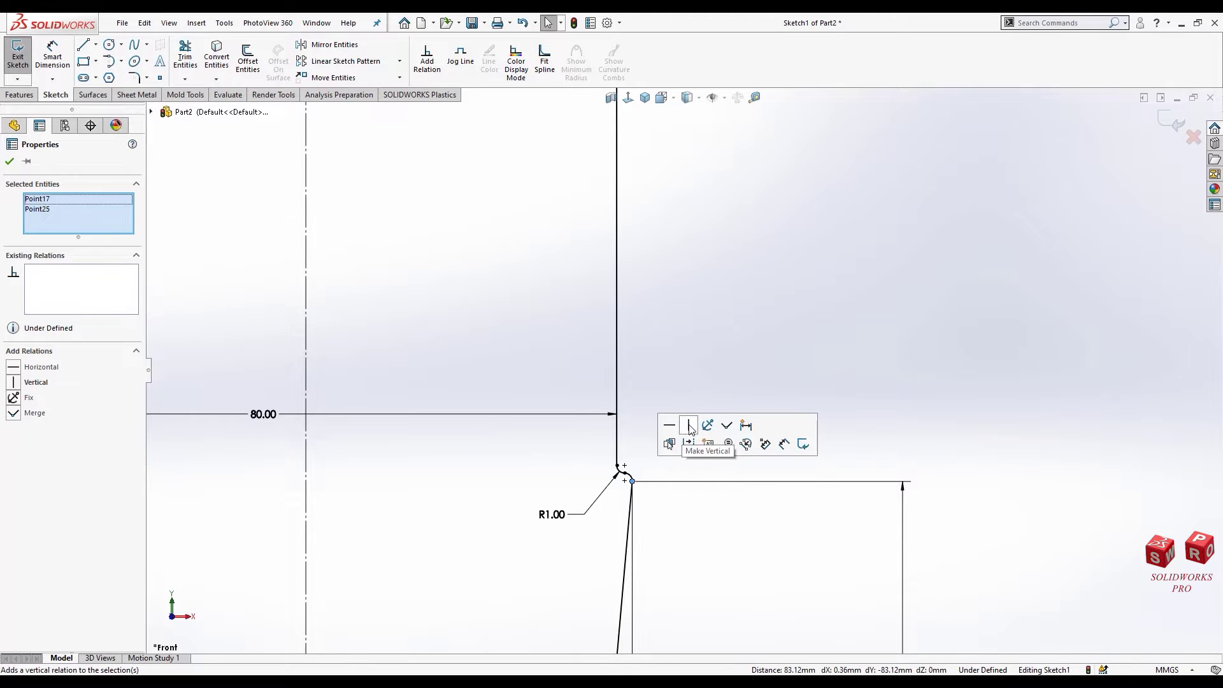
click(762, 440)
click(683, 412)
scroll(701, 332, up, 3)
scroll(671, 289, down, 1)
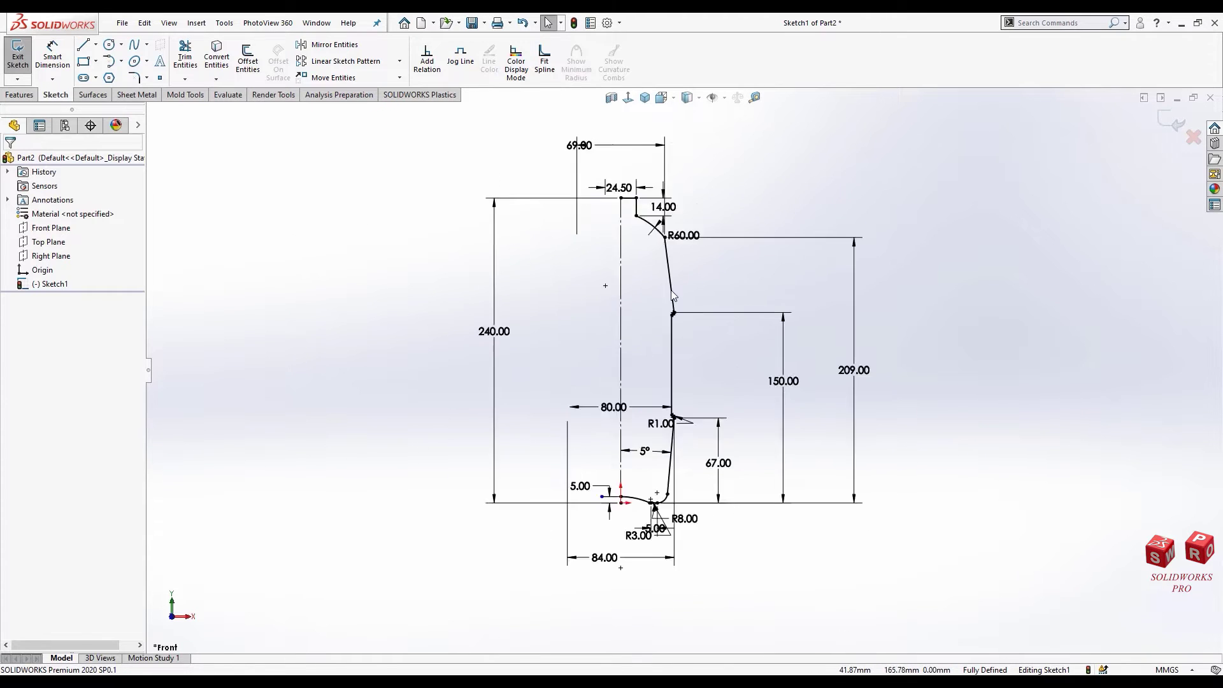
scroll(672, 325, down, 2)
scroll(686, 341, down, 2)
scroll(685, 341, up, 1)
scroll(685, 351, up, 1)
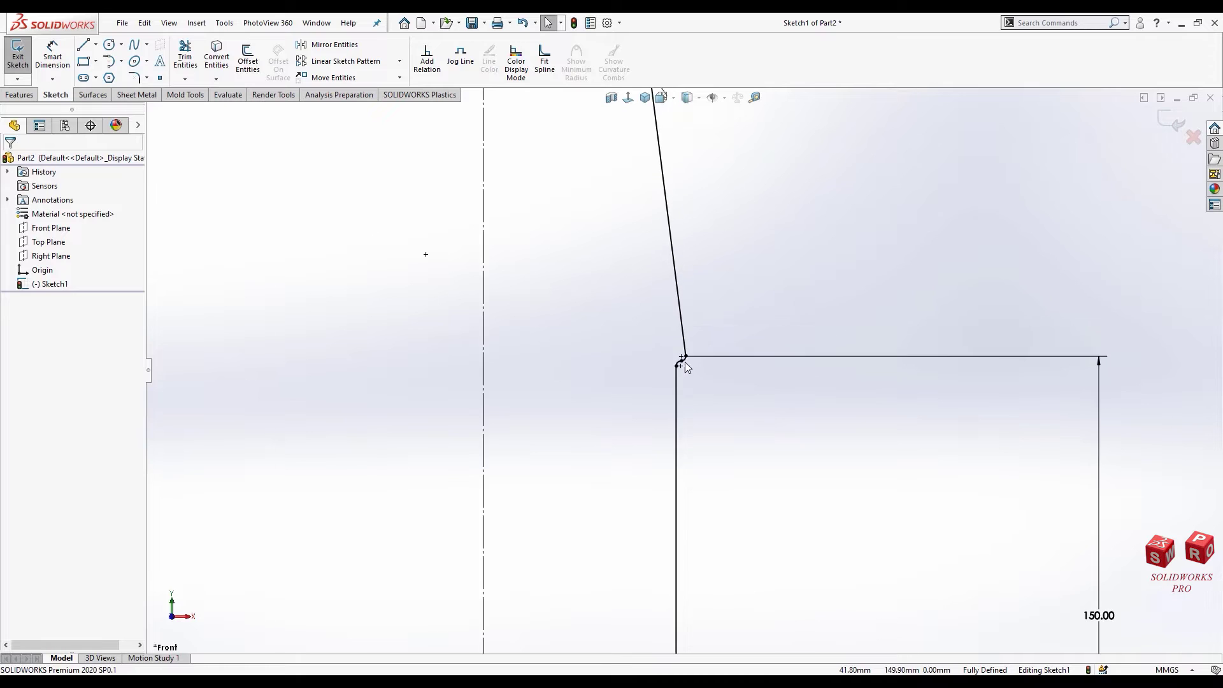
scroll(685, 367, up, 2)
scroll(687, 402, down, 3)
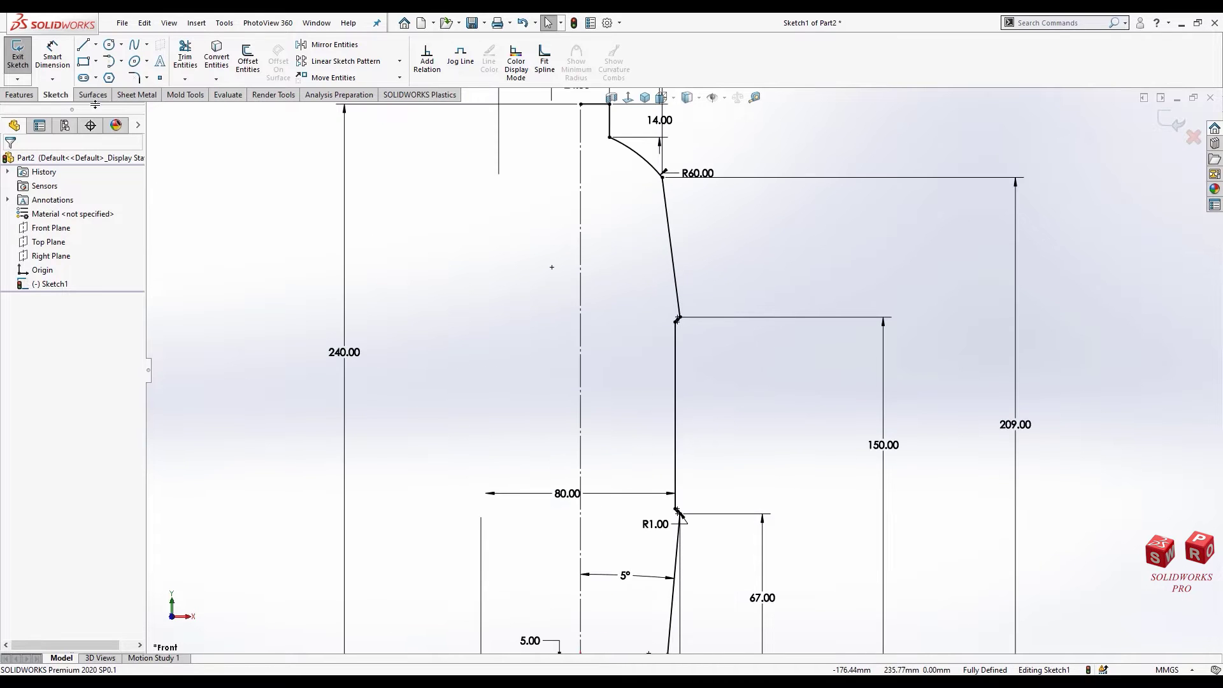
Step: Add four rectangular jogs along the bottle's vertical wall line with Jog Line
click(467, 68)
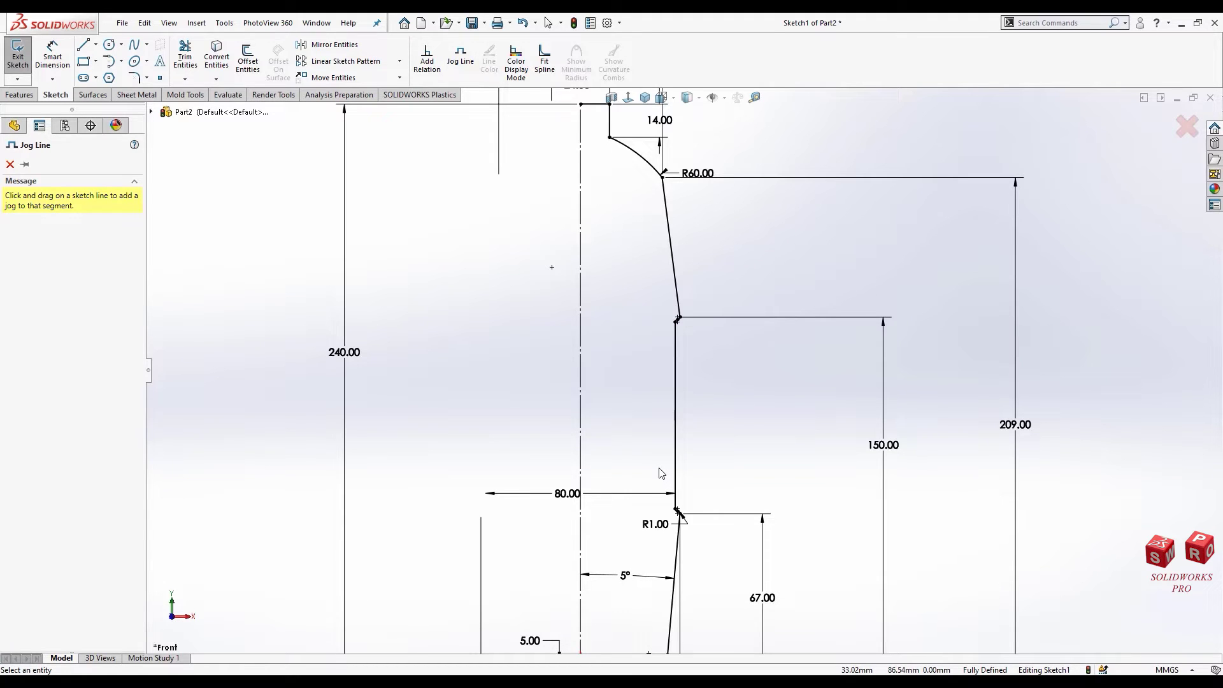
scroll(666, 483, down, 5)
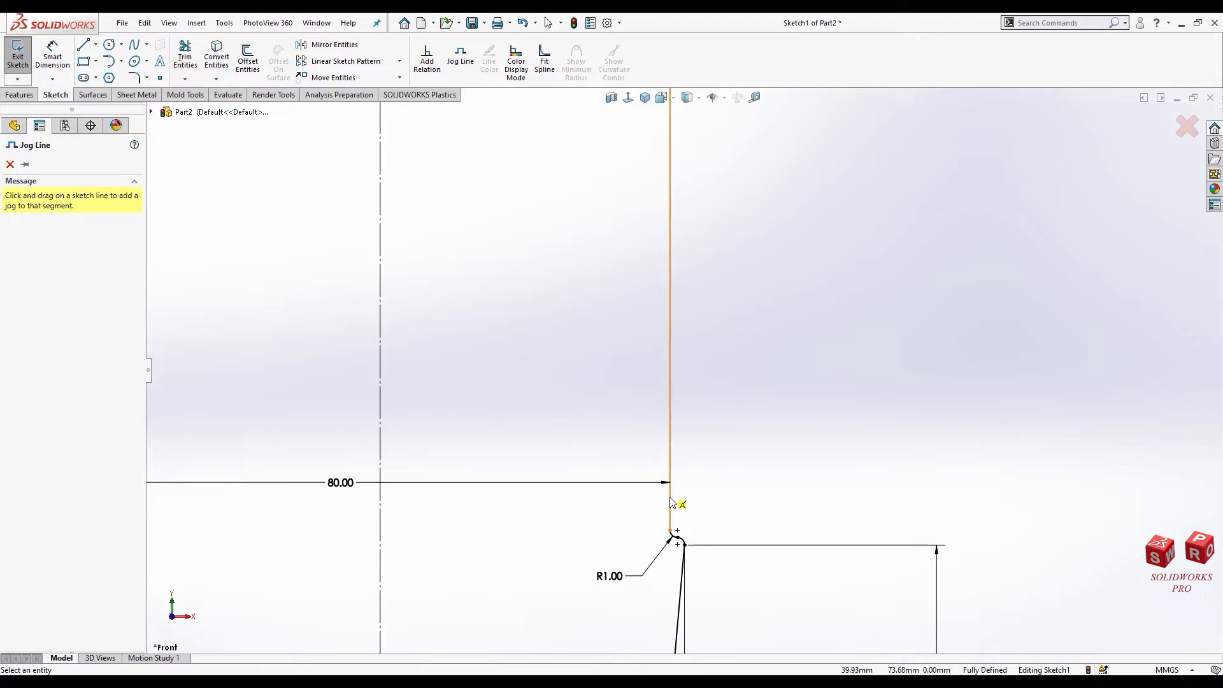
drag(670, 479, 633, 482)
drag(672, 412, 632, 364)
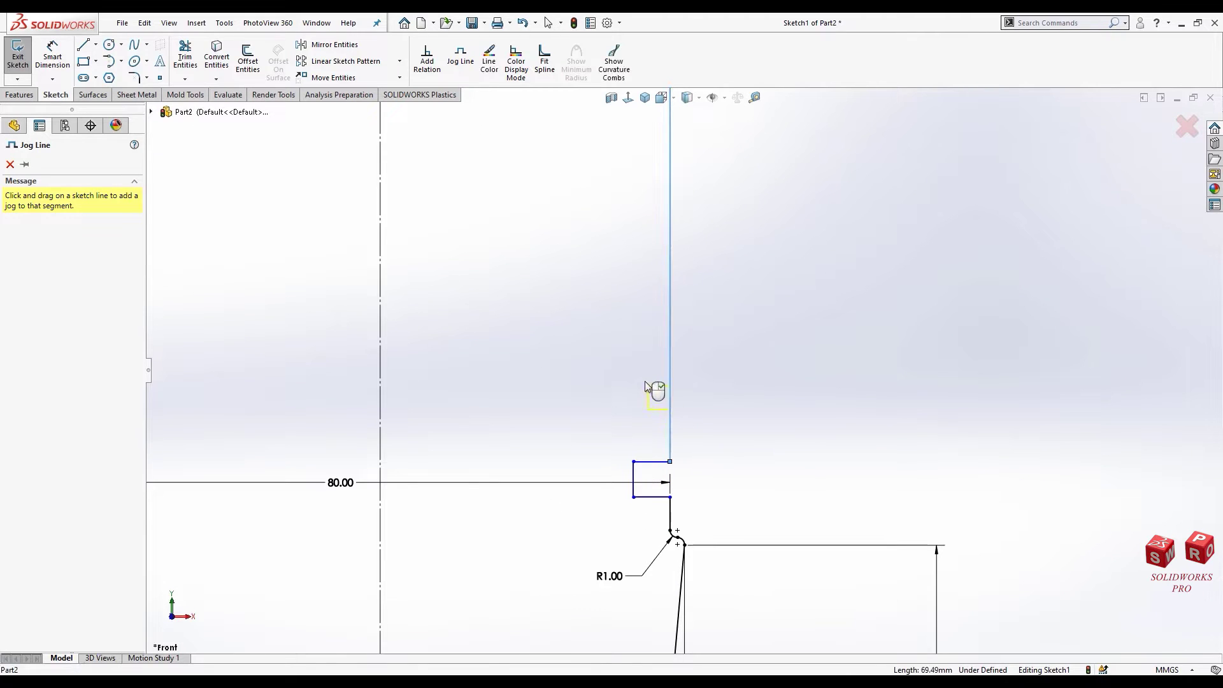
ctrl+middle_drag(661, 310, 657, 363)
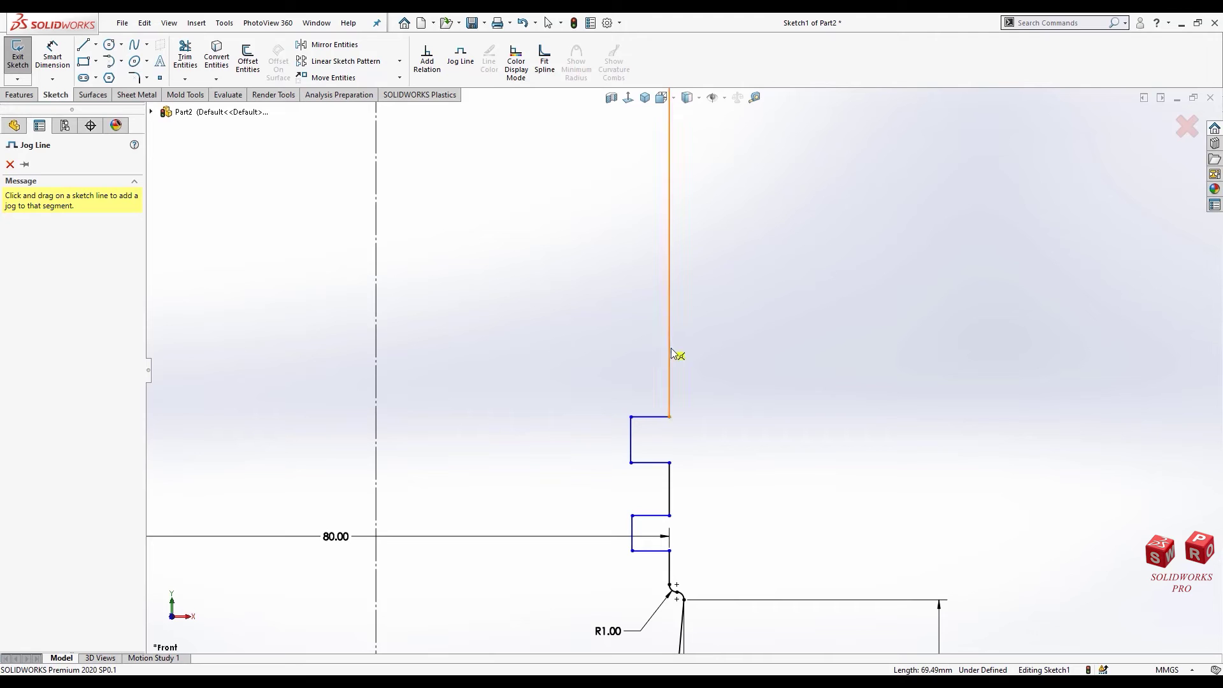
click(668, 324)
drag(628, 292, 626, 290)
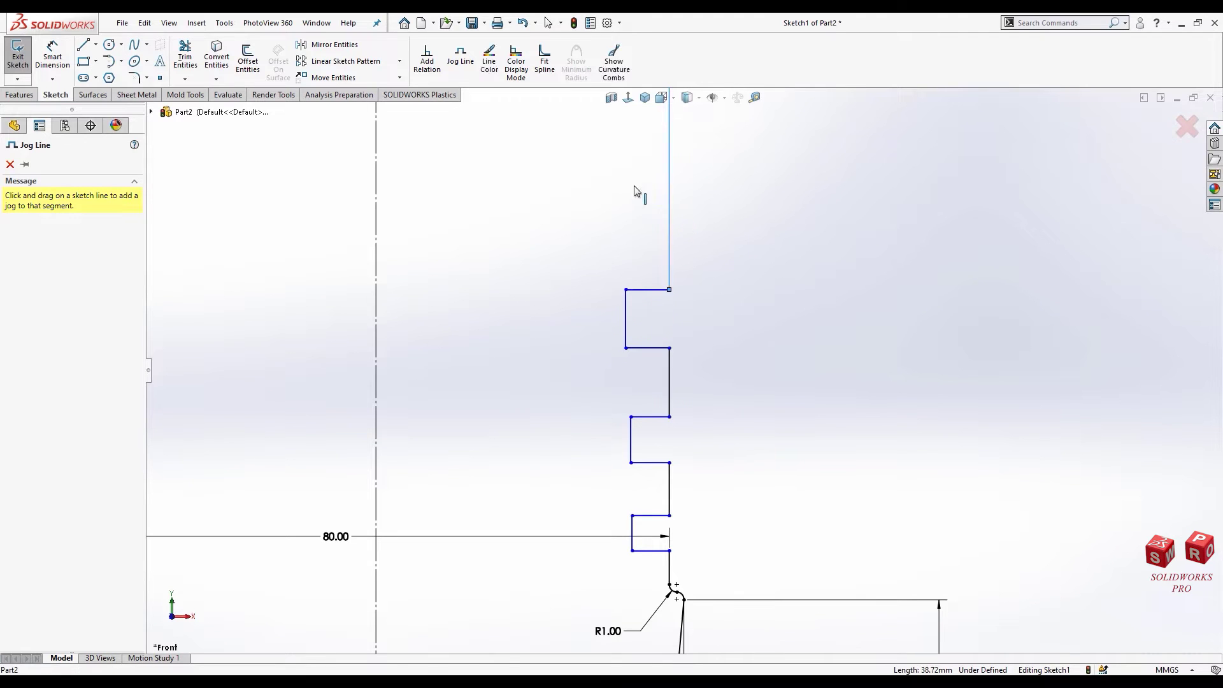
drag(669, 211, 620, 159)
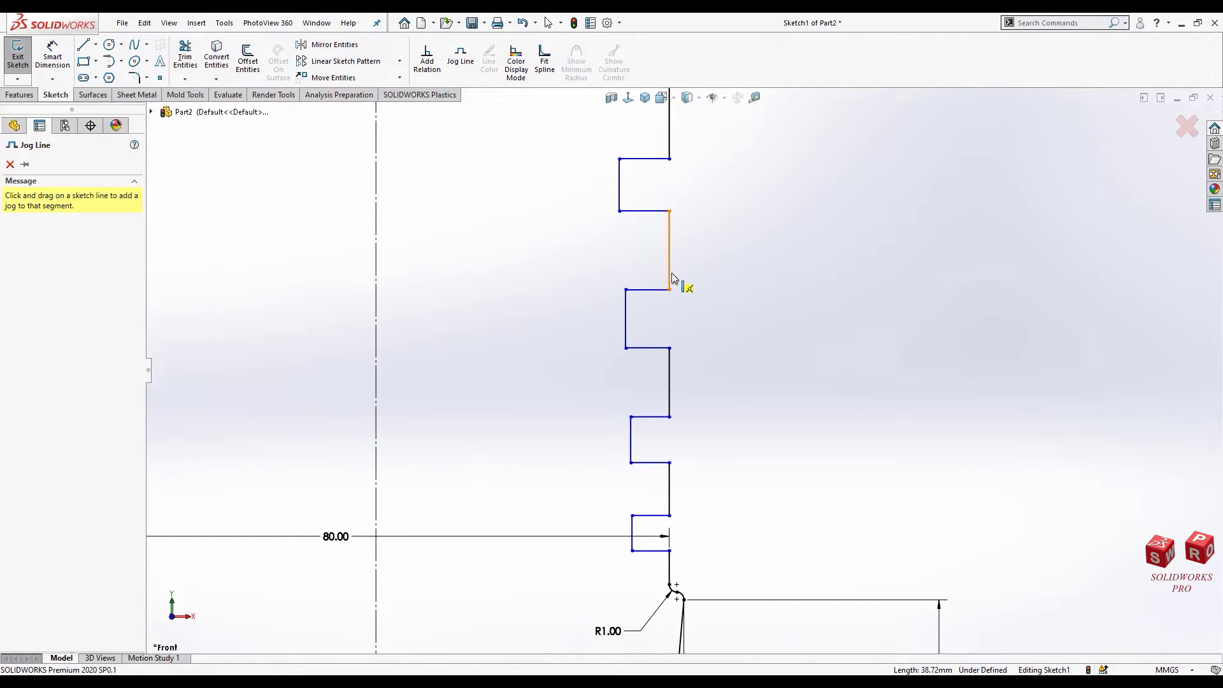
scroll(671, 273, up, 3)
Step: Make the inner lines of all four notches collinear
key(Escape)
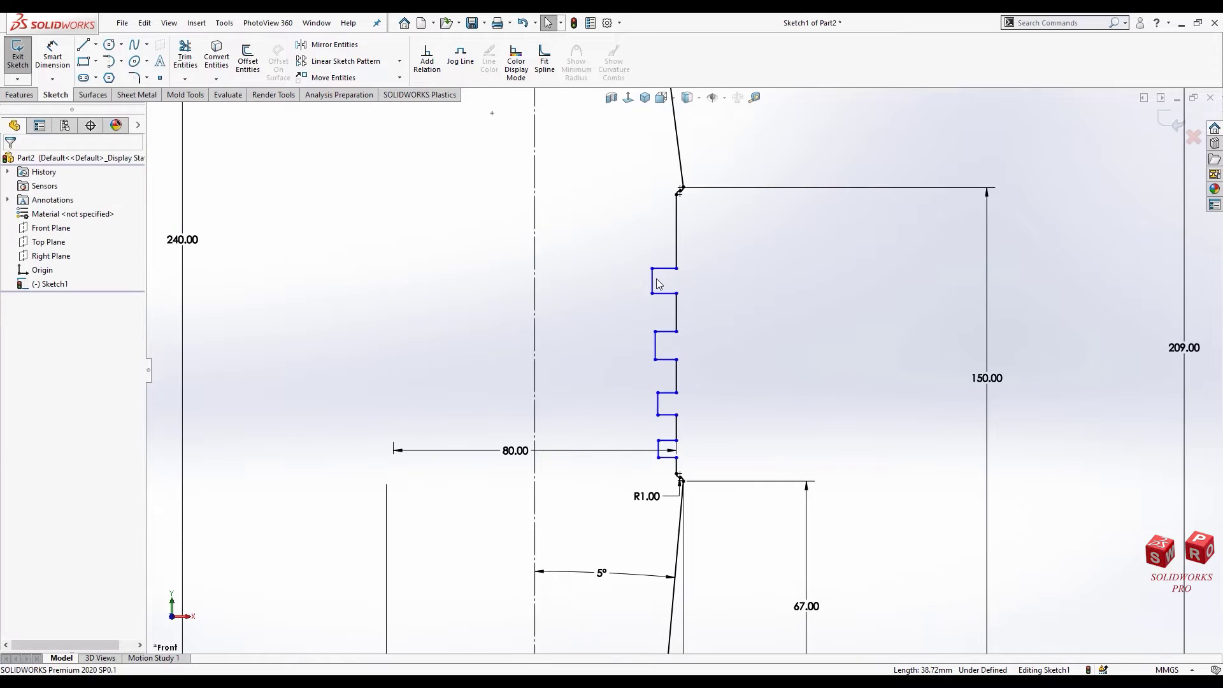
click(653, 280)
ctrl+click(656, 345)
ctrl+click(658, 404)
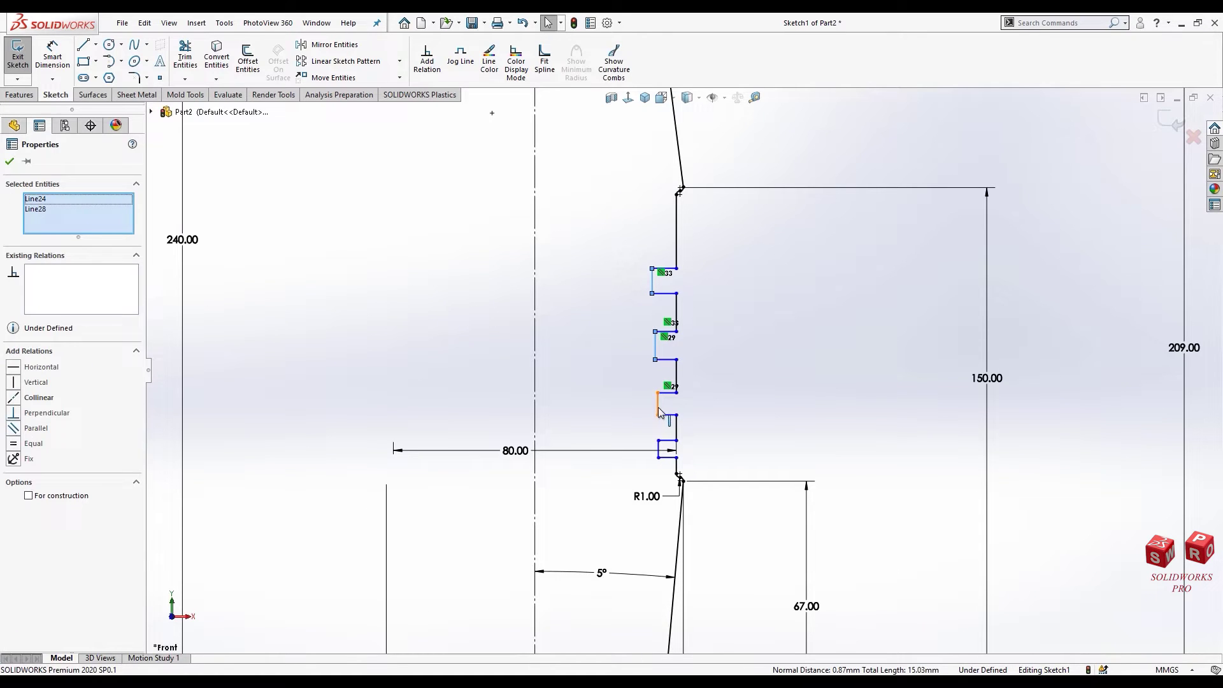
ctrl+click(659, 450)
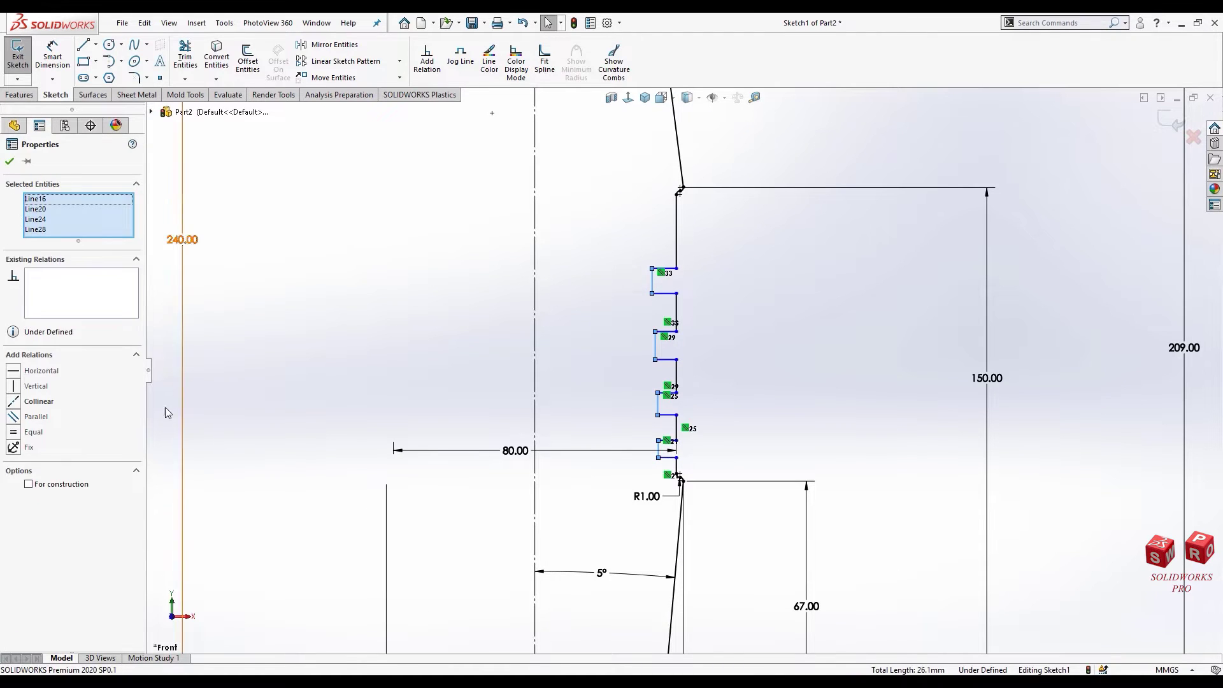
click(14, 403)
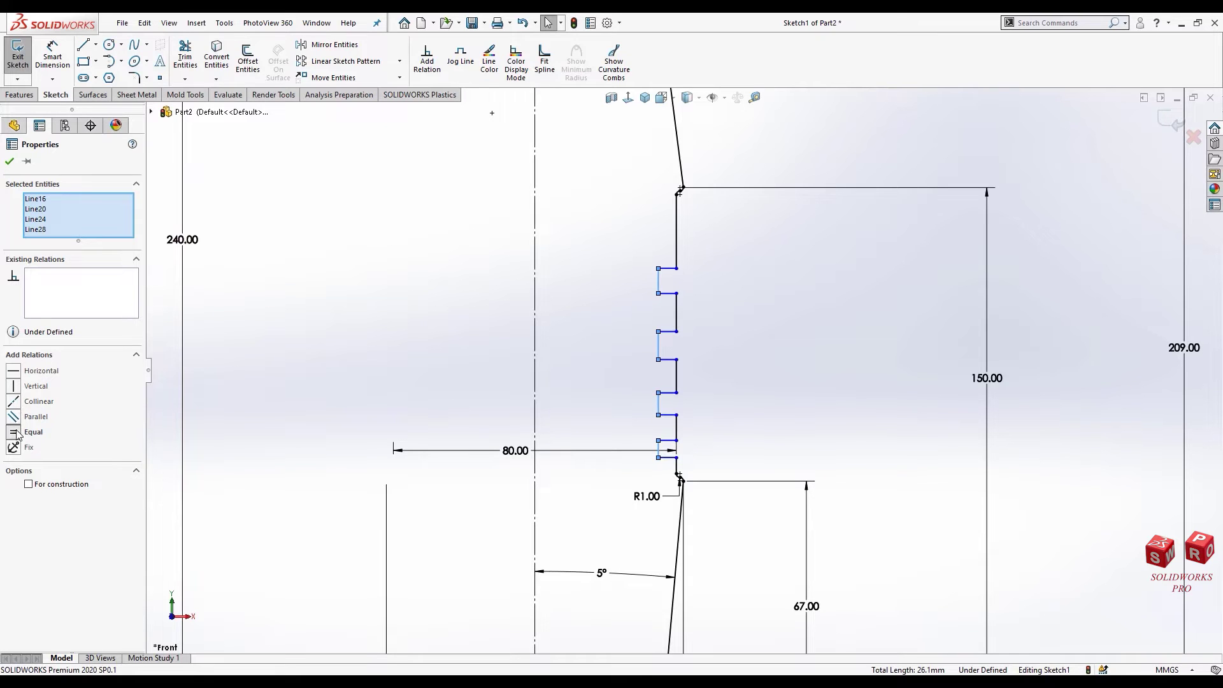
scroll(690, 347, down, 2)
click(567, 303)
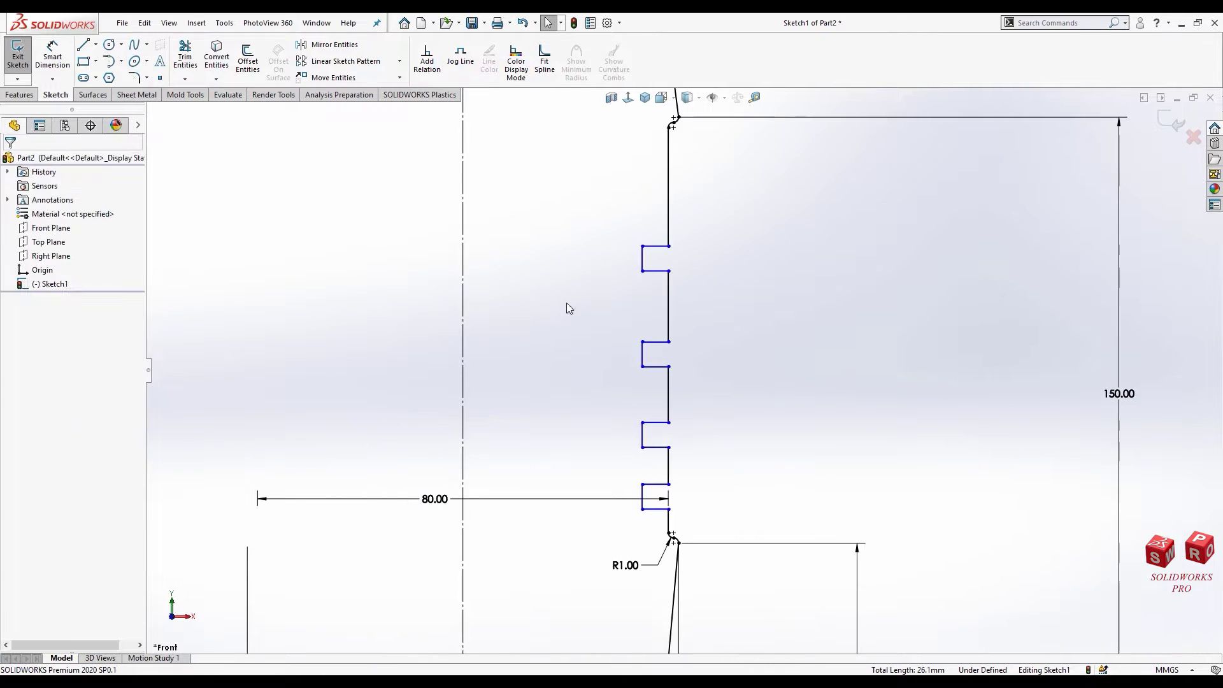
Step: Dimension the top notch at 2 mm height and 2 mm depth
click(53, 56)
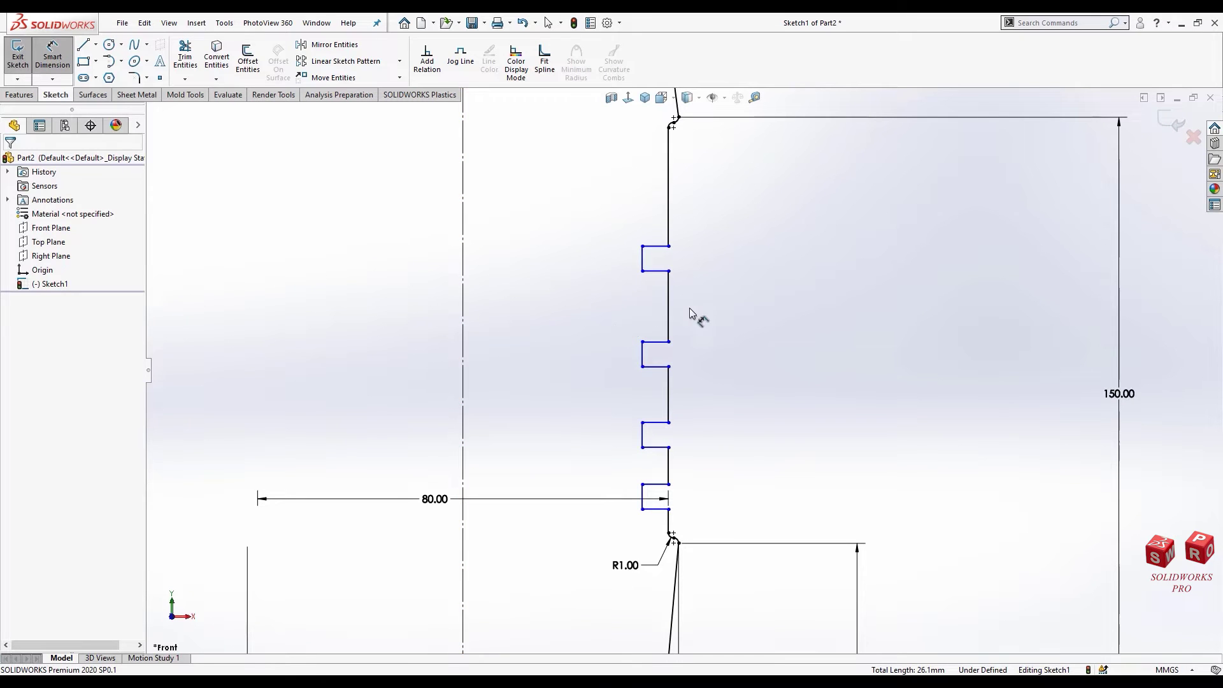
click(652, 274)
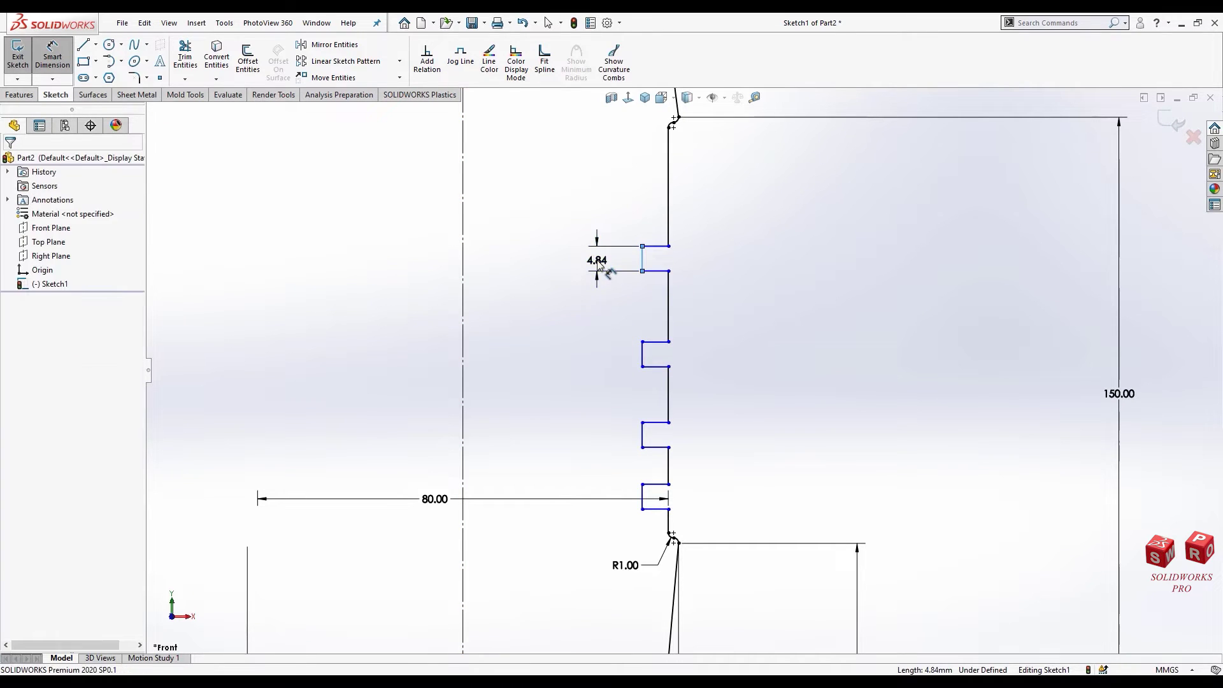
click(599, 264)
text(2)
key(Return)
click(655, 261)
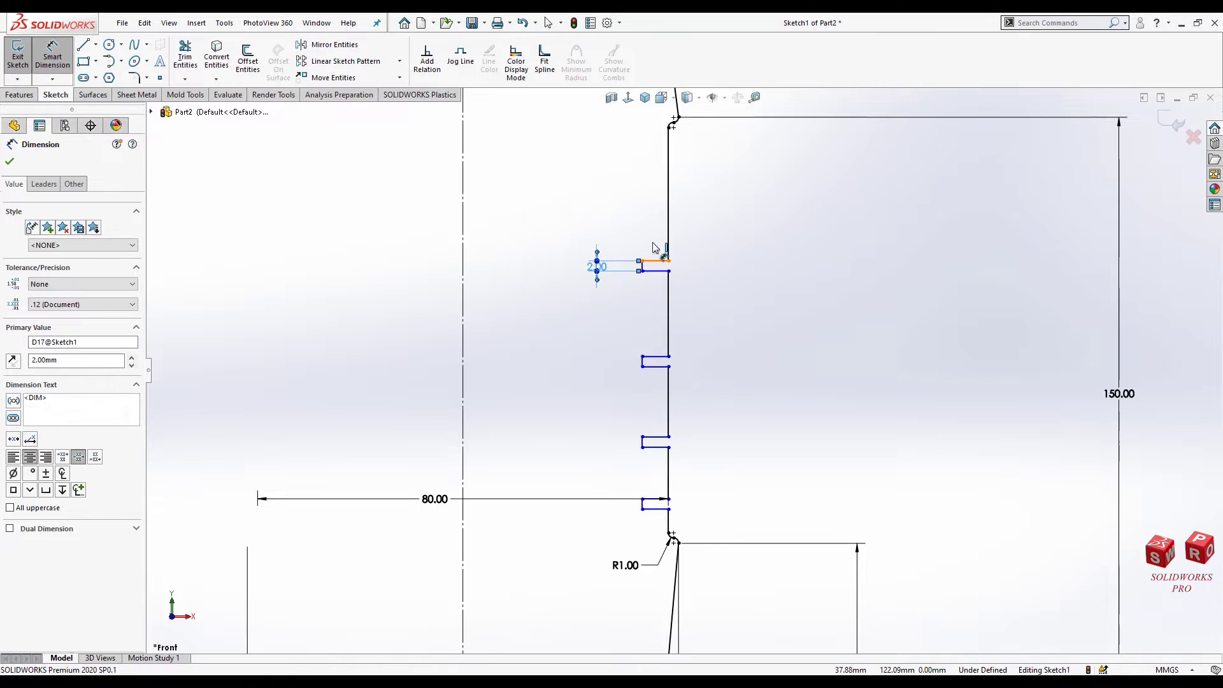
click(622, 218)
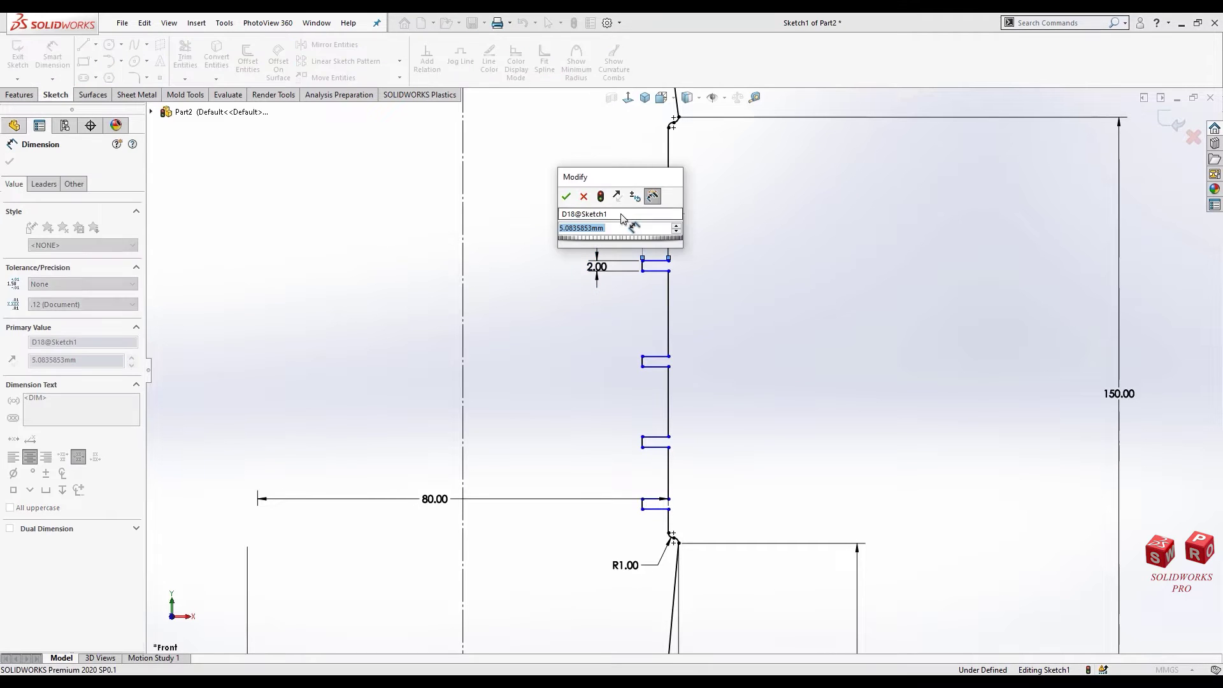
text(2)
key(Return)
key(Escape)
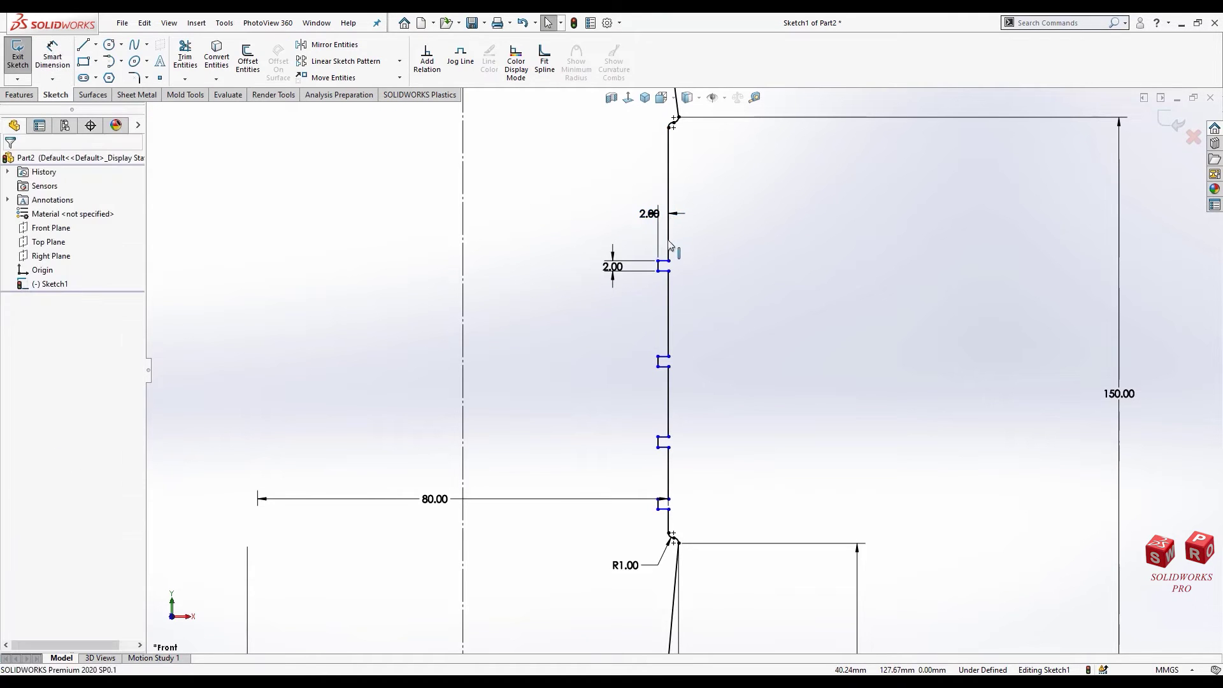
Step: Make the five wall segments between the notches equal in length
click(669, 239)
ctrl+click(669, 312)
ctrl+click(668, 402)
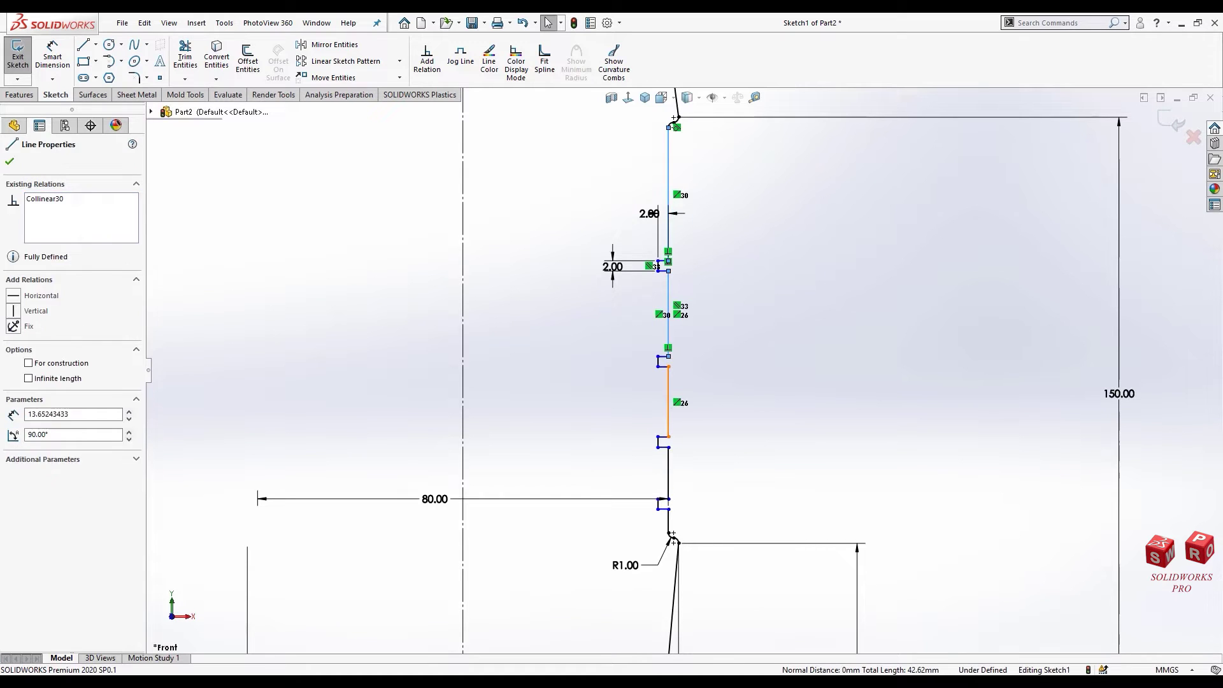
ctrl+click(668, 472)
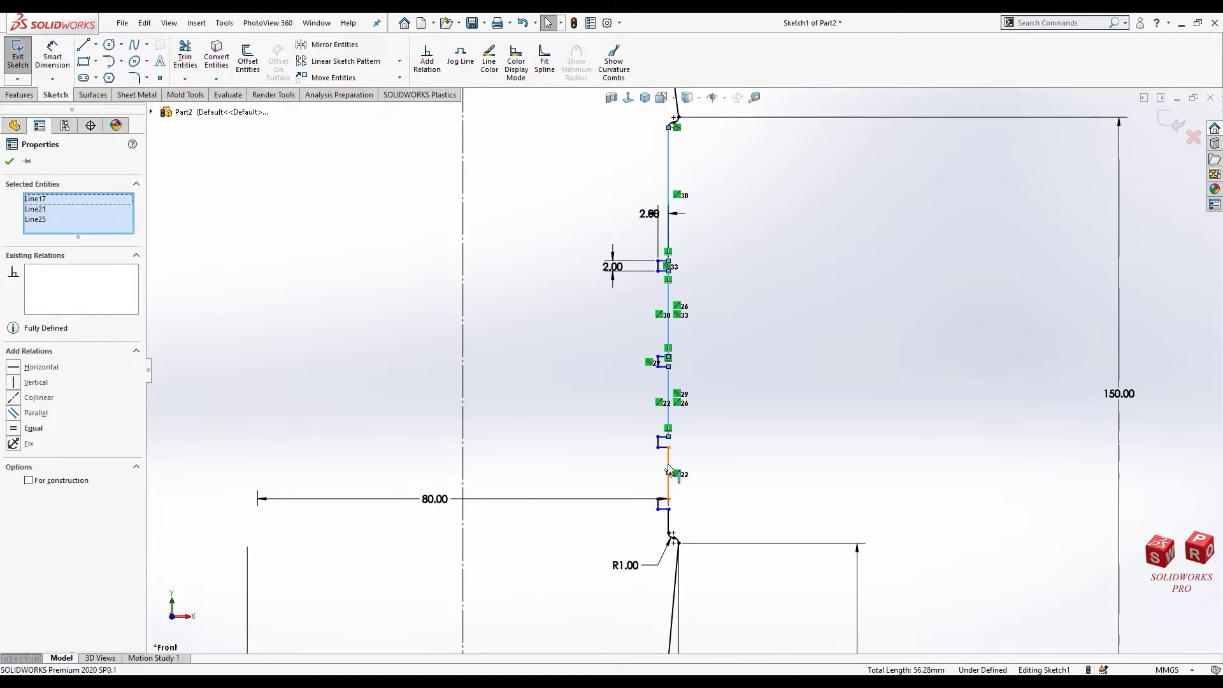
ctrl+click(669, 514)
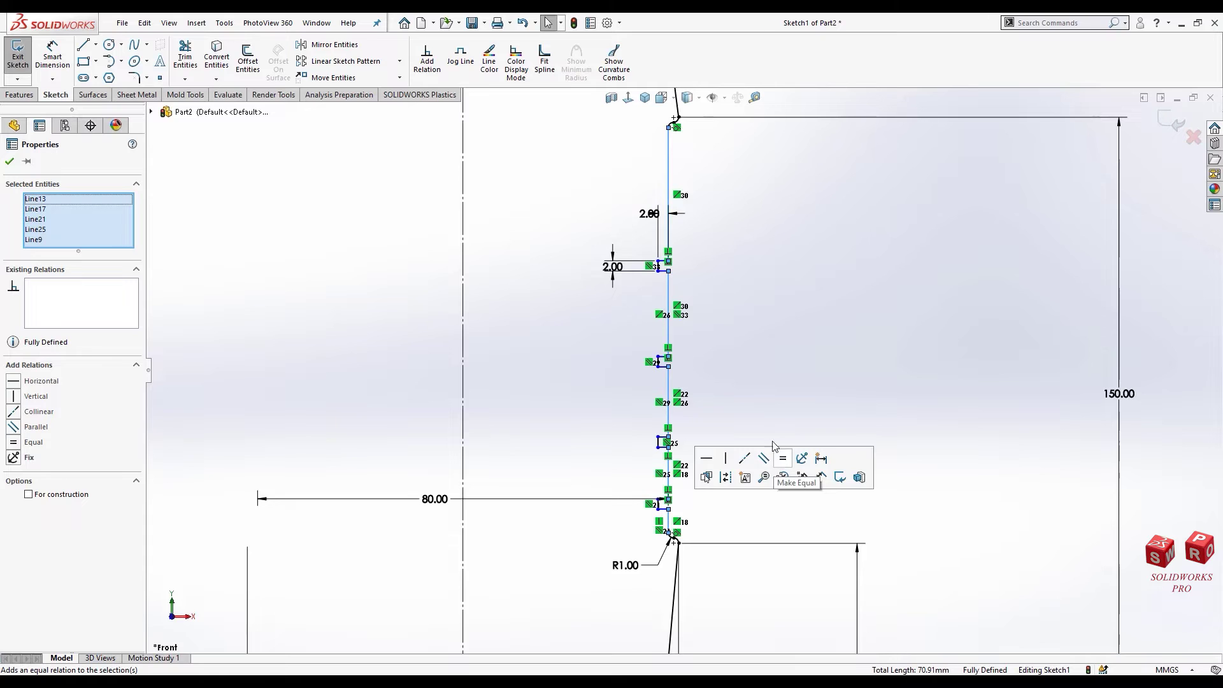
click(782, 458)
click(752, 366)
Step: Round the profile corner just below the neck with an R2.00 sketch fillet
scroll(682, 321, up, 2)
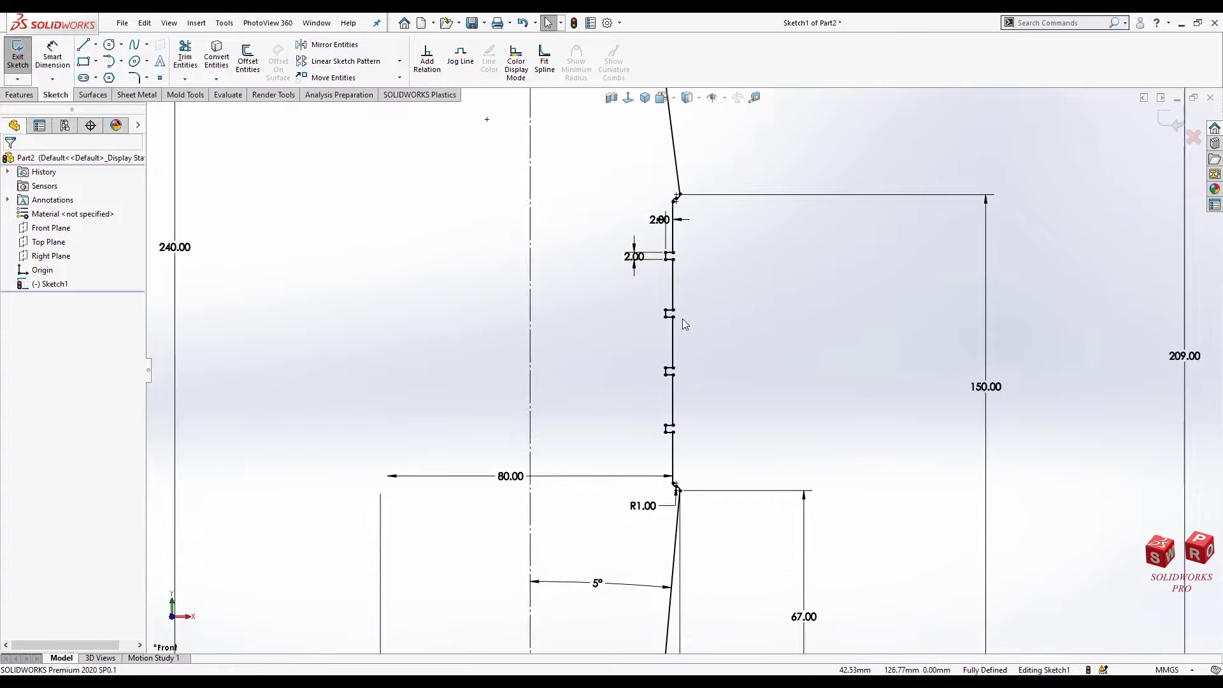
scroll(682, 323, up, 3)
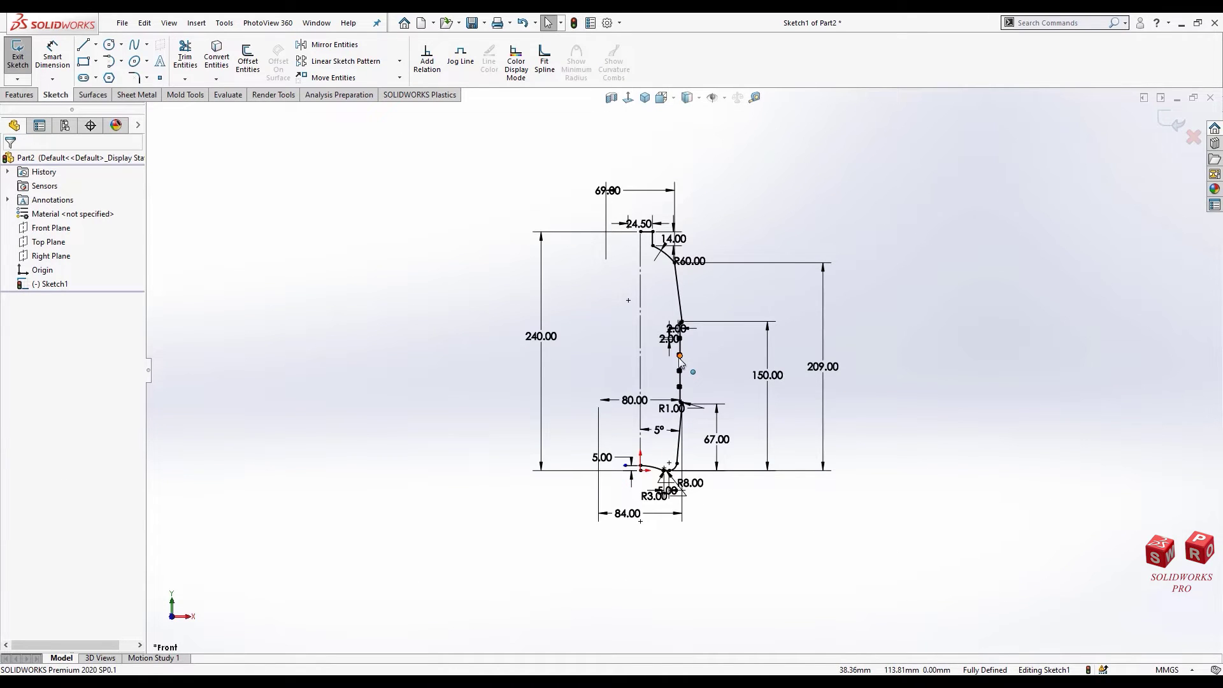
scroll(668, 306, down, 1)
scroll(663, 268, down, 3)
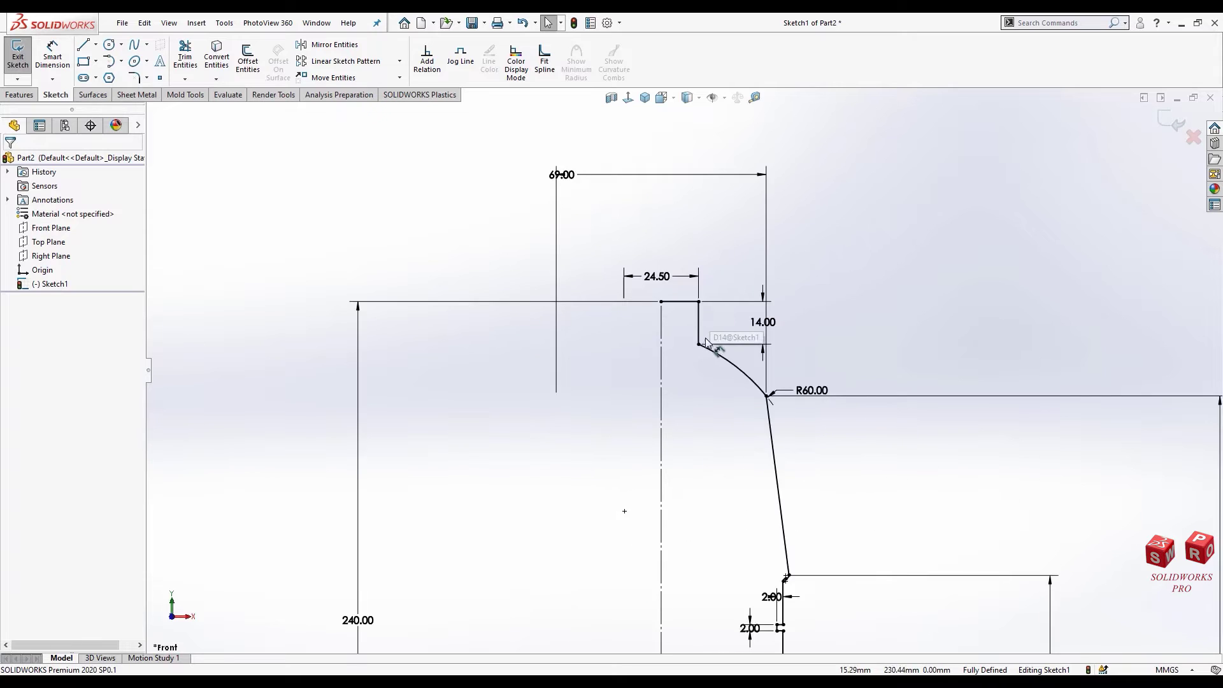
scroll(675, 337, down, 3)
click(683, 358)
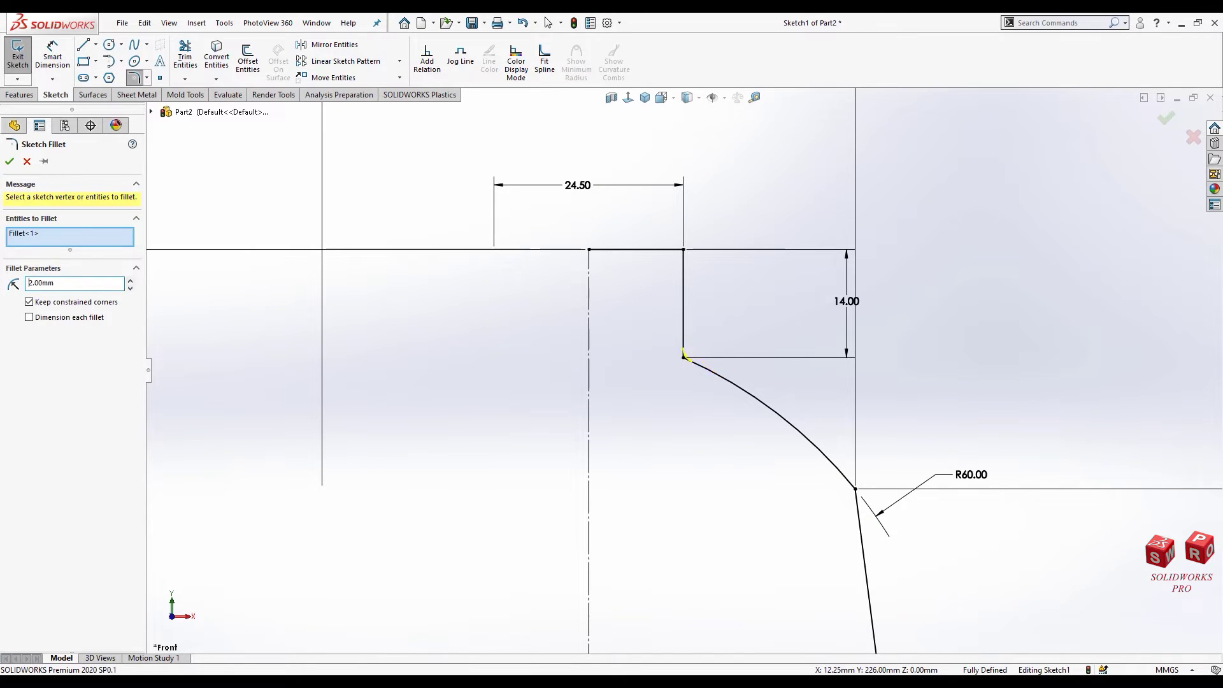
key(Escape)
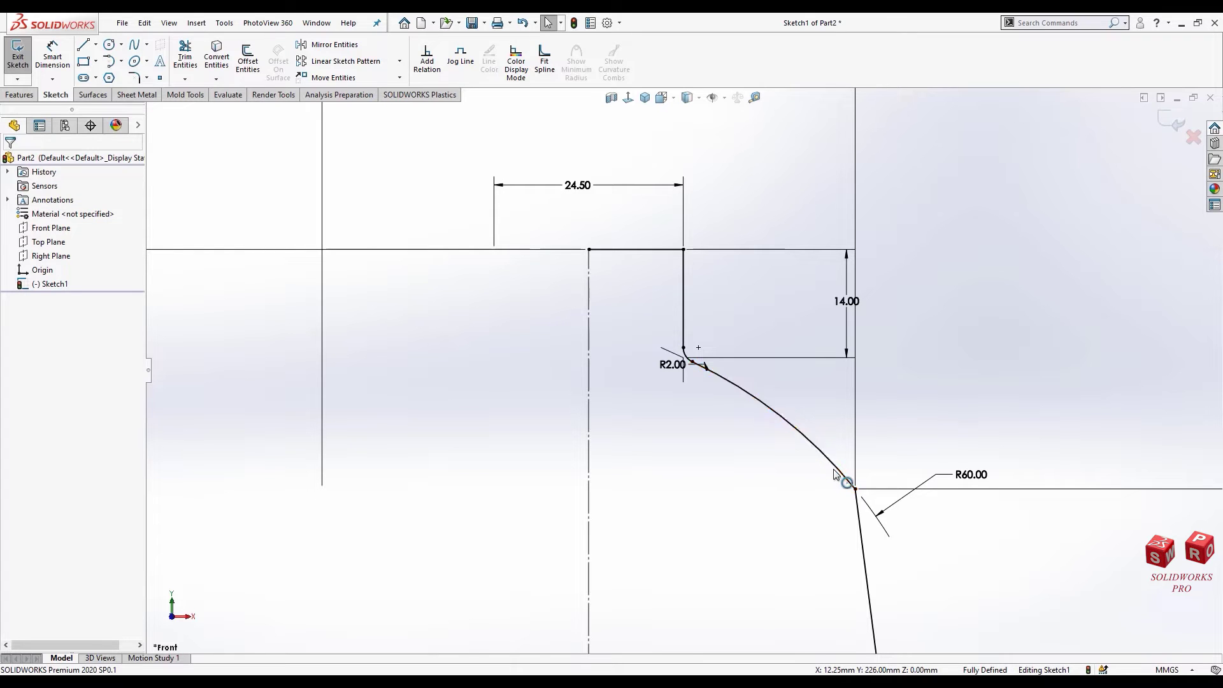
Step: Revolve the auto-closed profile 360° about the centerline to create Revolve1
scroll(835, 464, down, 2)
scroll(834, 463, down, 2)
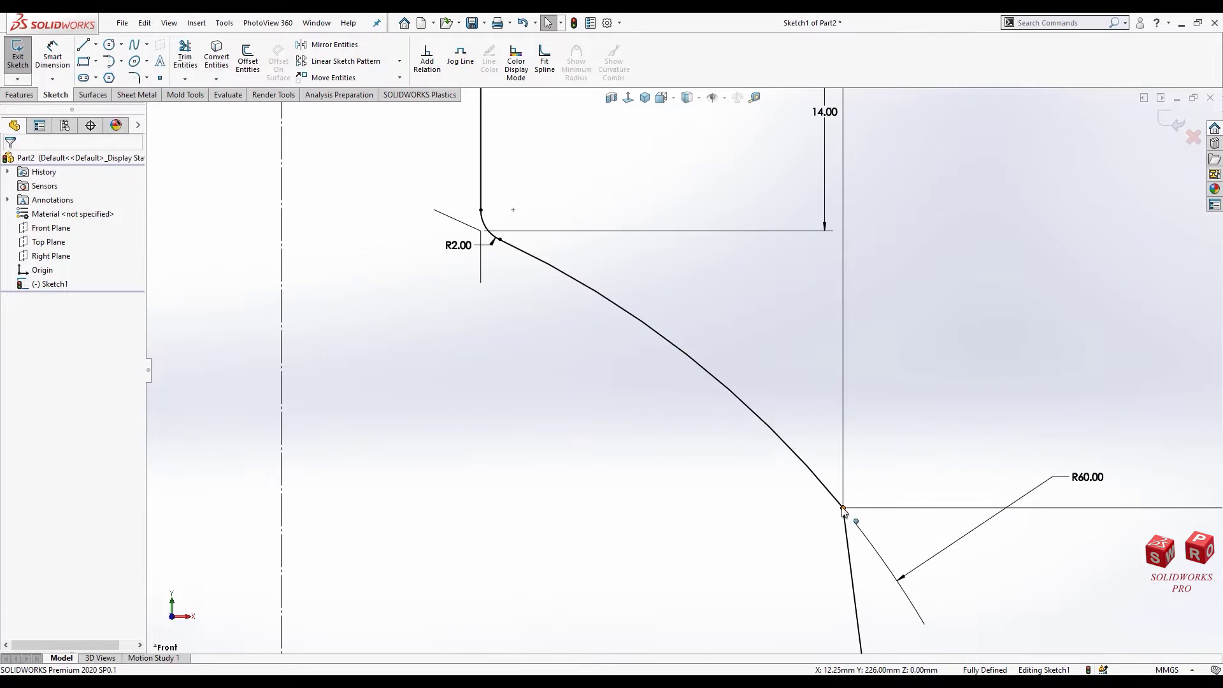
scroll(694, 350, up, 3)
scroll(697, 354, up, 3)
scroll(699, 388, up, 6)
scroll(687, 446, up, 3)
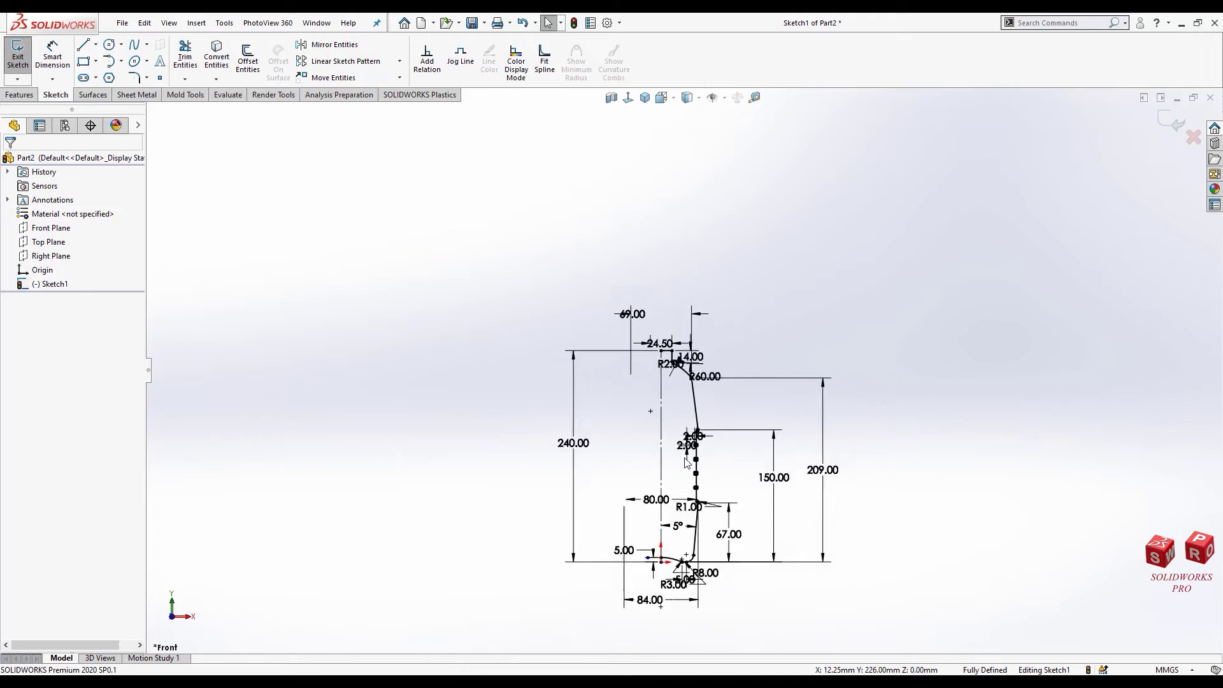
scroll(678, 473, down, 3)
scroll(688, 539, down, 3)
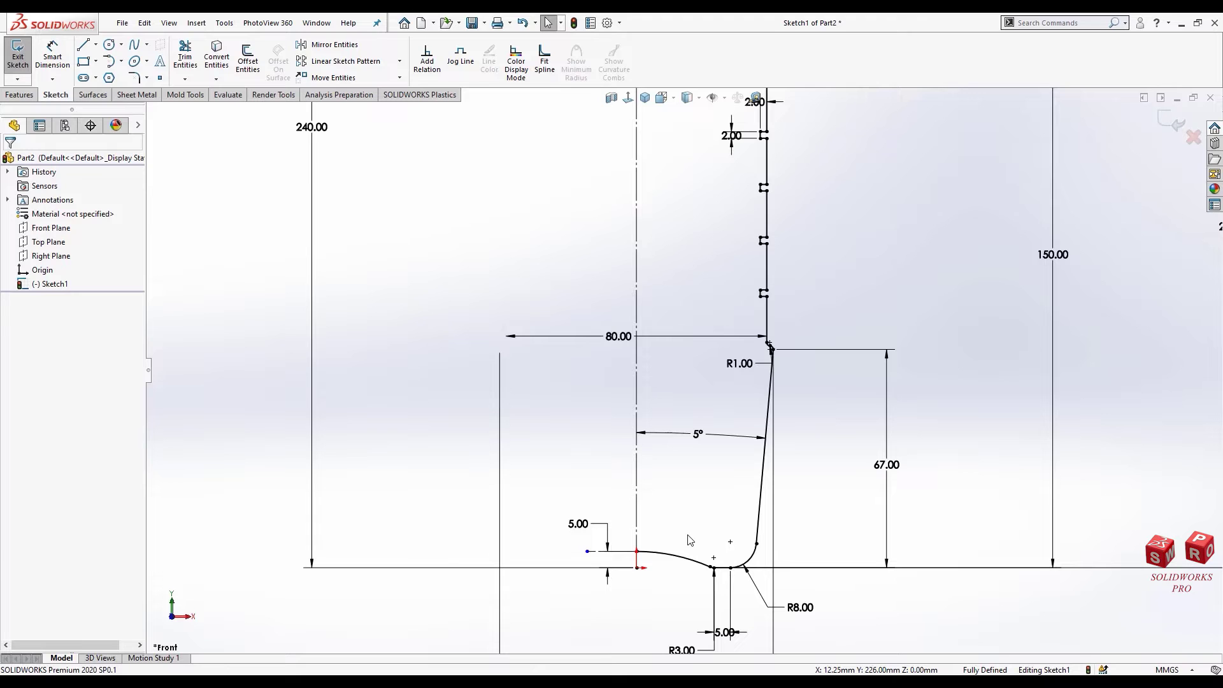
click(22, 94)
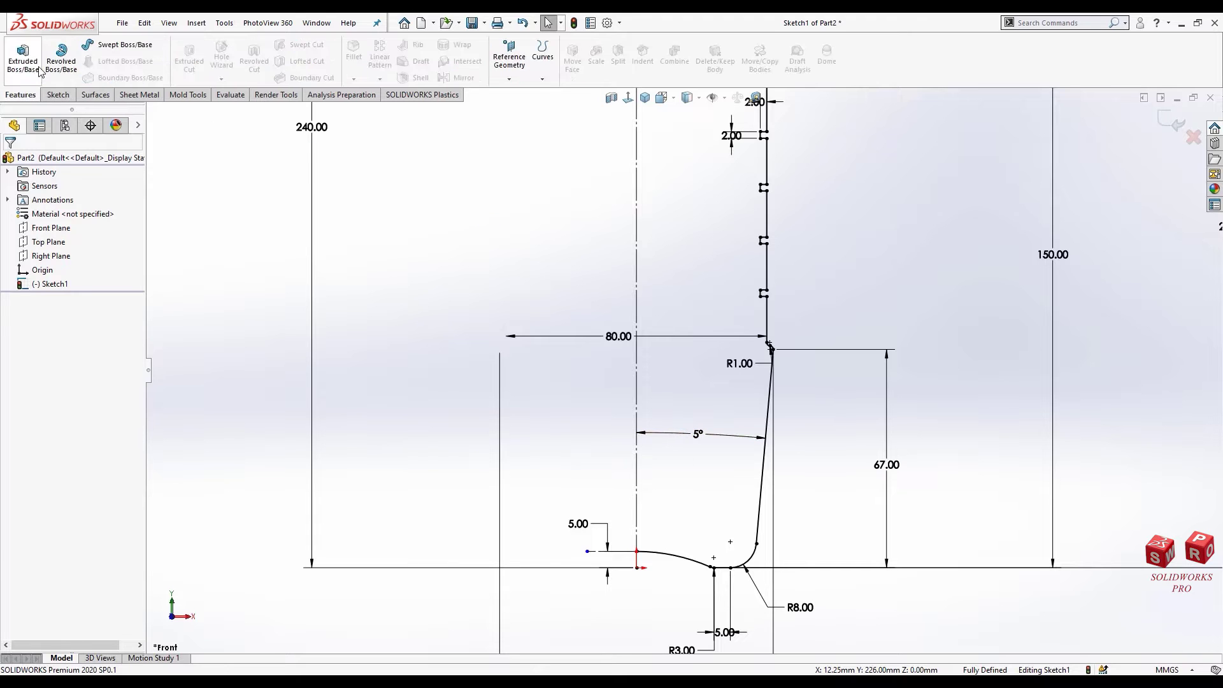
click(61, 58)
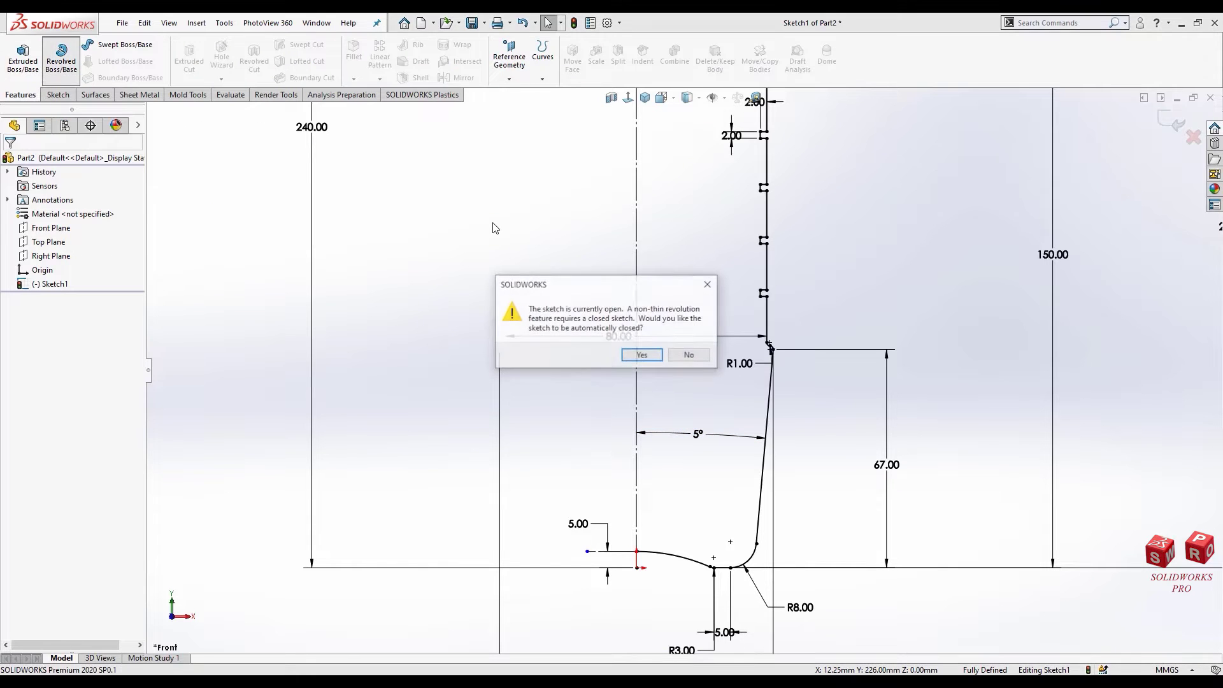
click(640, 355)
click(632, 281)
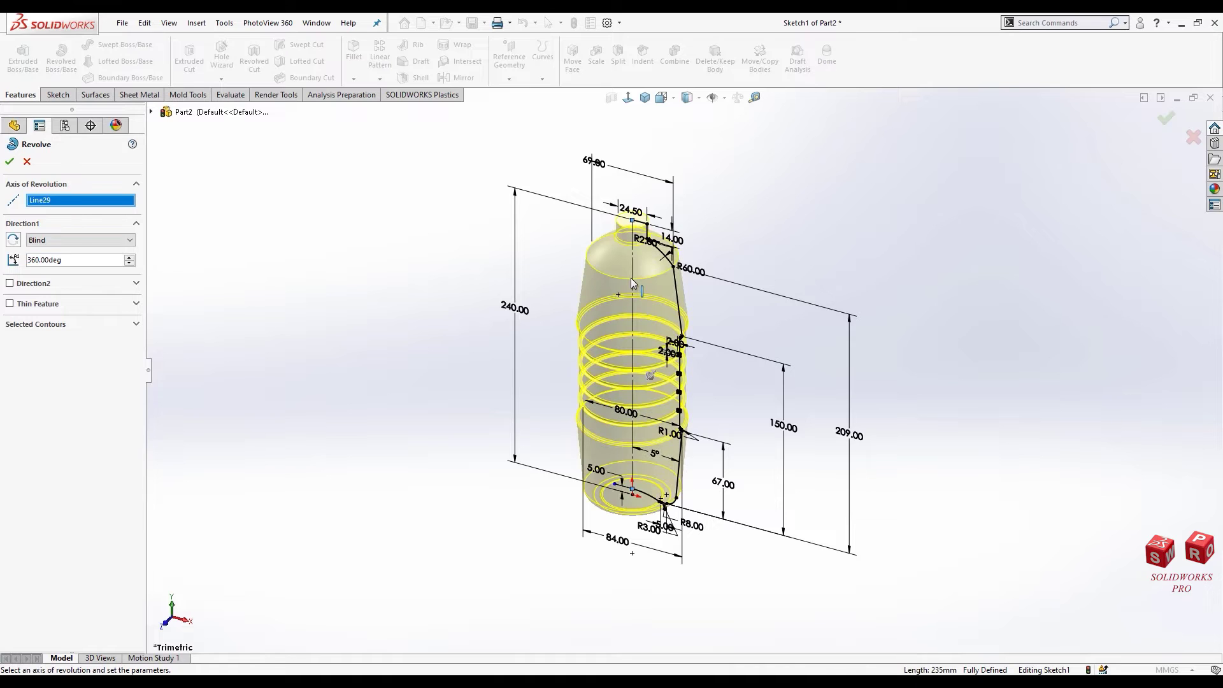
right_click(633, 134)
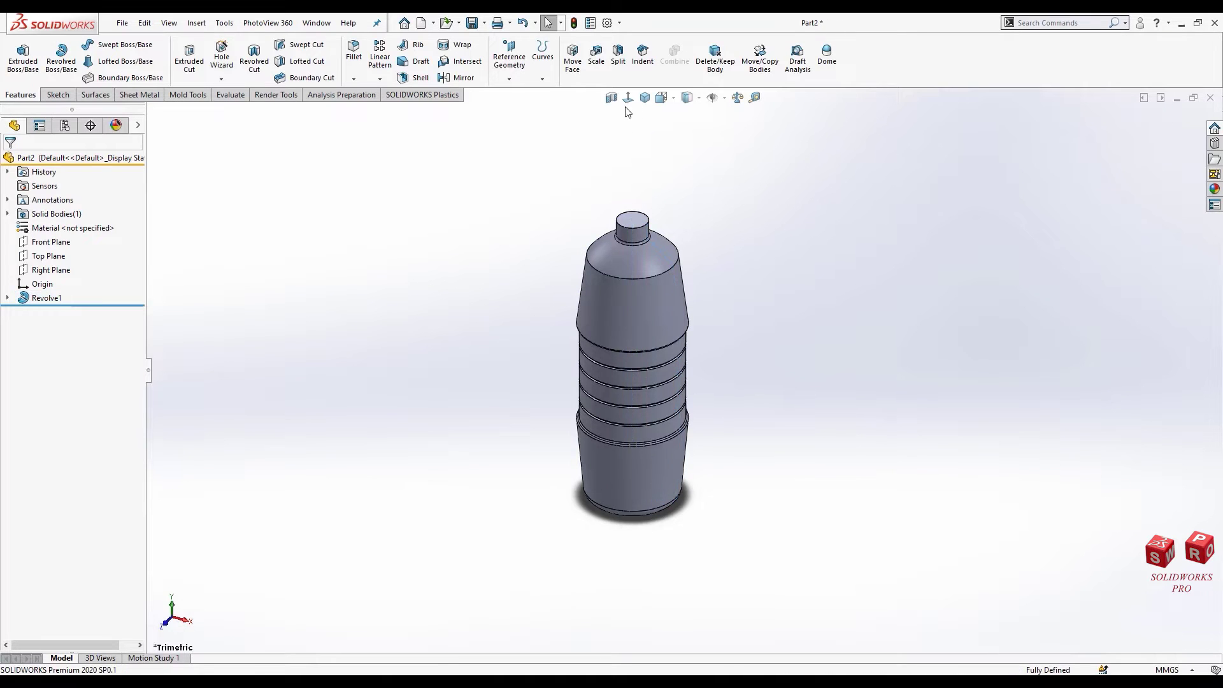
click(627, 98)
Step: Fillet the four groove faces at 0.80 mm radius as Fillet1
scroll(627, 373, down, 3)
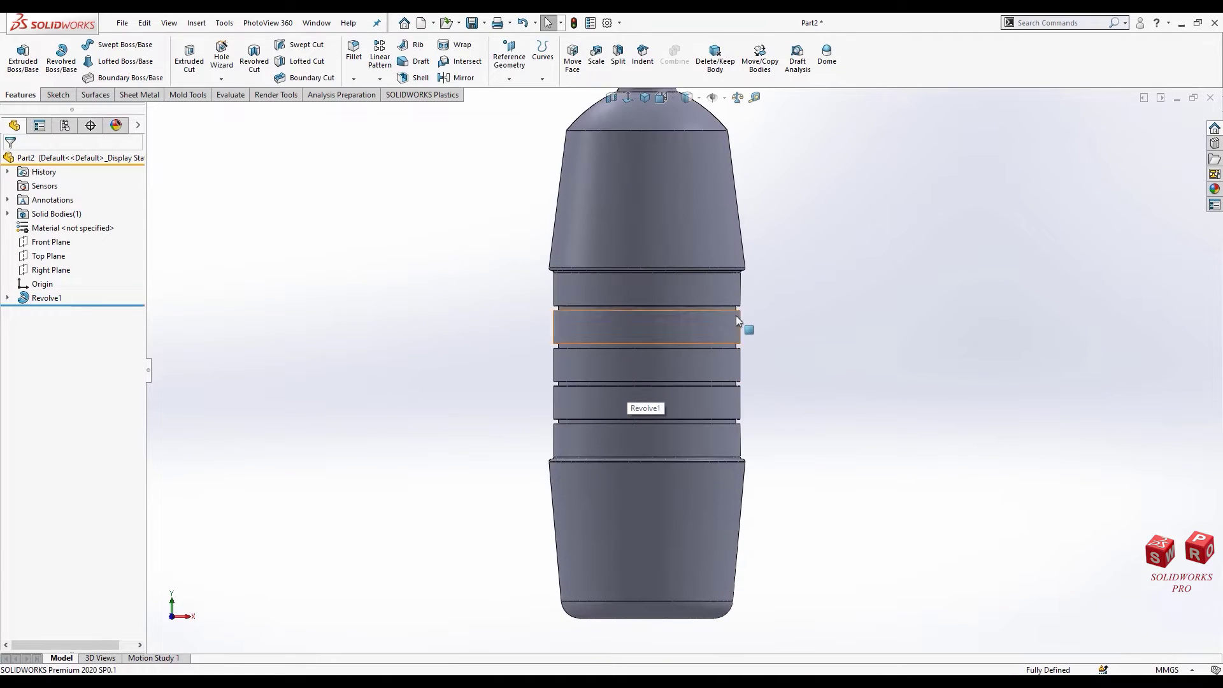
scroll(736, 315, down, 3)
scroll(713, 331, down, 2)
click(693, 302)
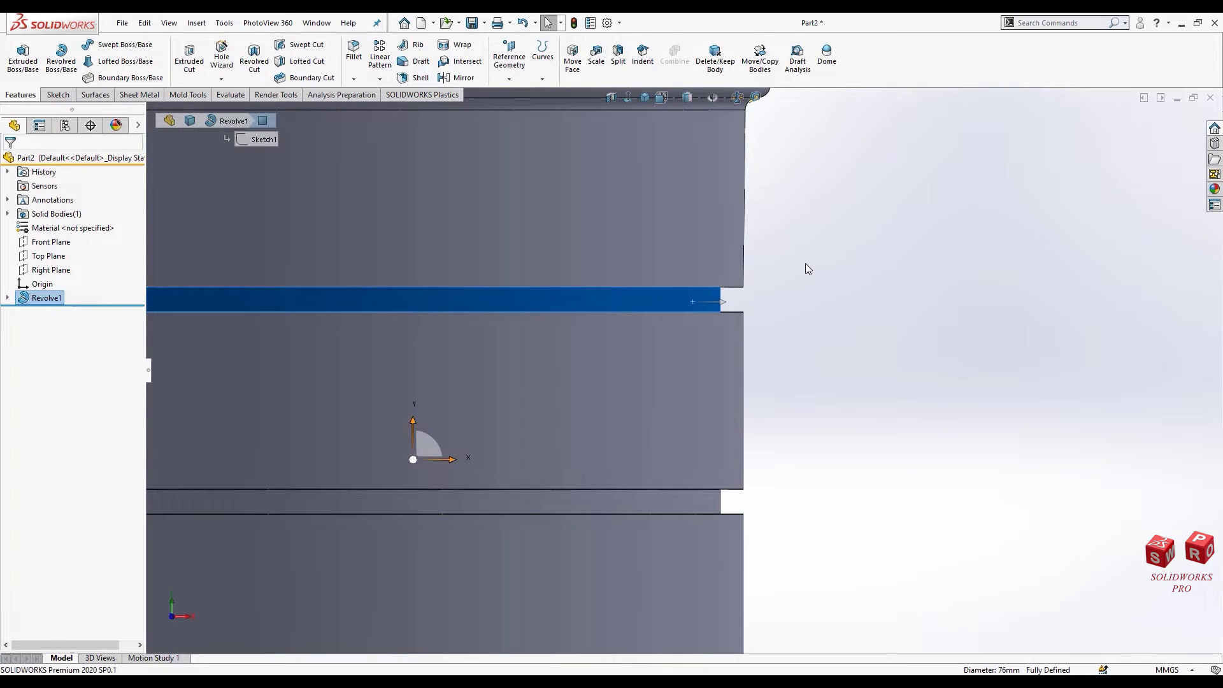
text(f)
text(1.00mm)
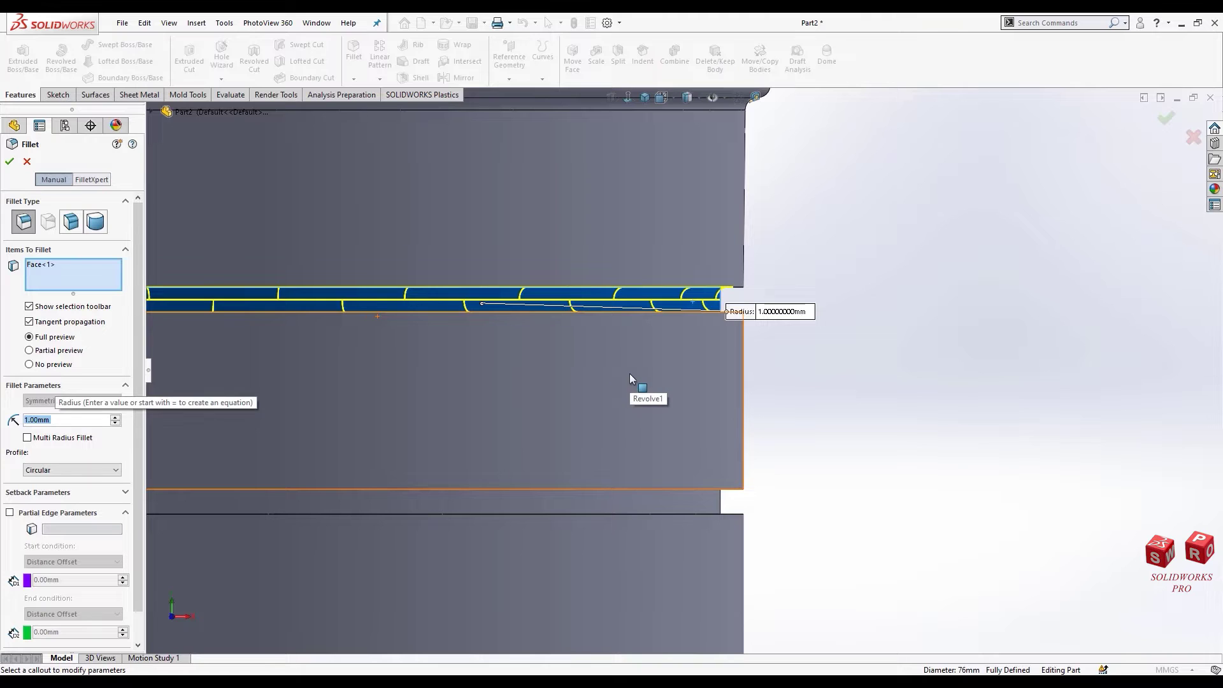
text(0.7)
key(Return)
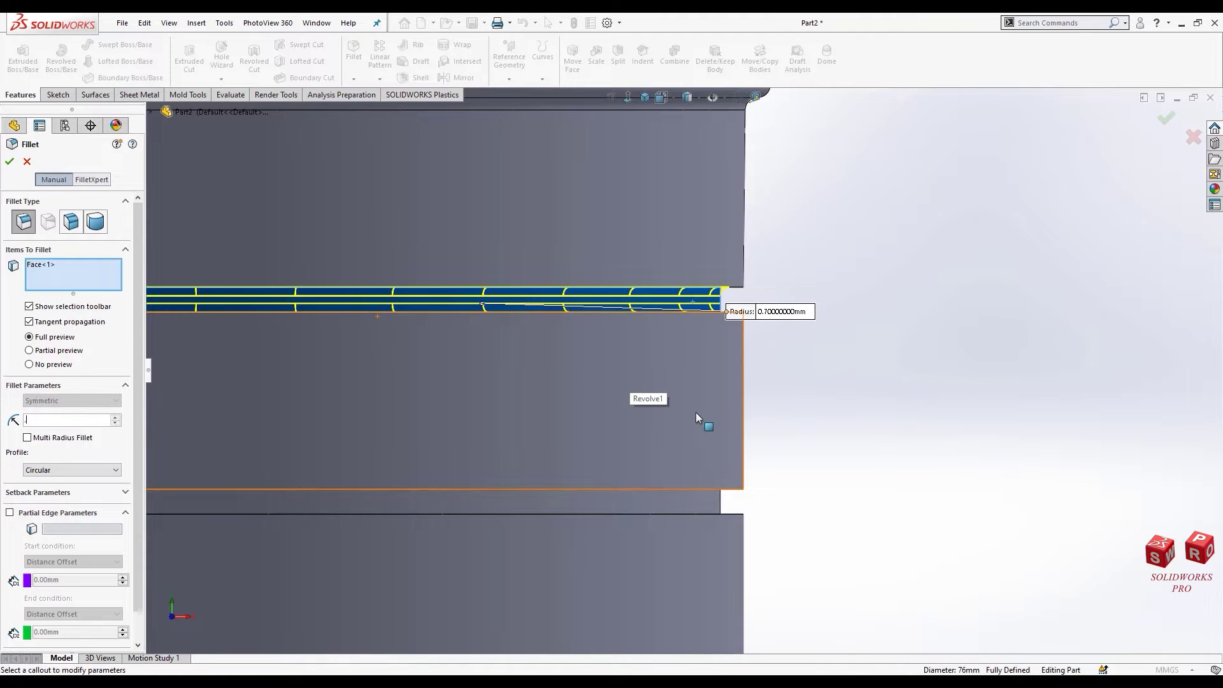
text(0.8)
key(Return)
click(705, 503)
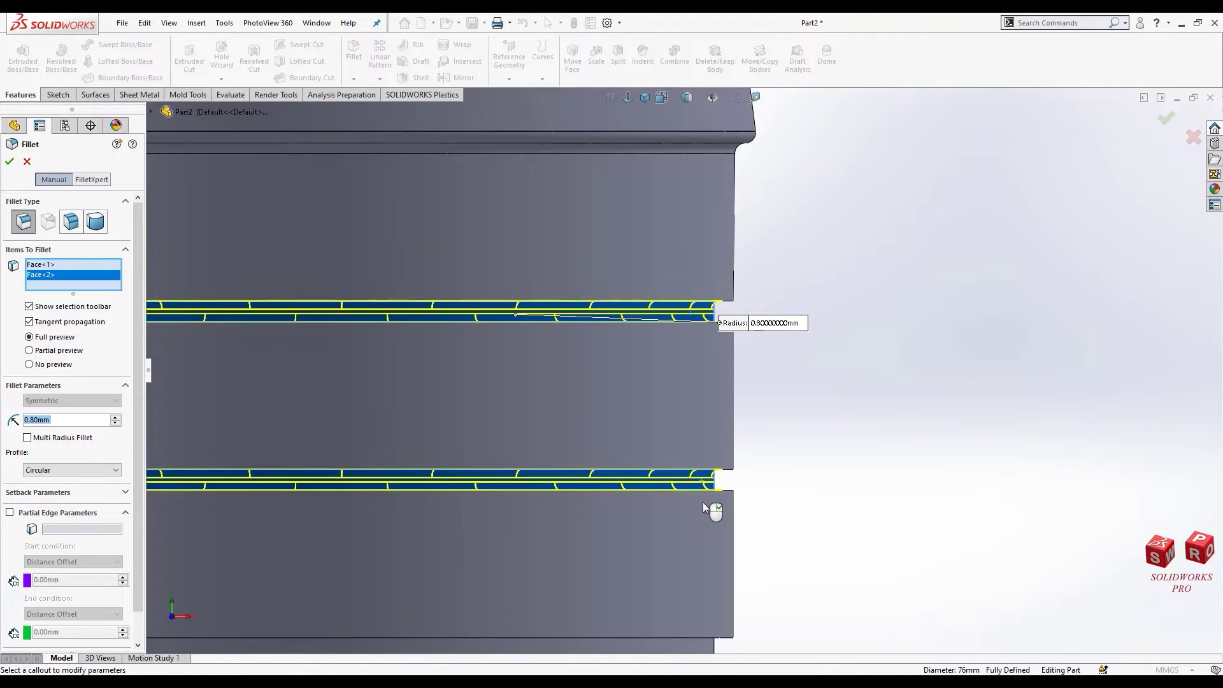
scroll(683, 487, up, 3)
scroll(683, 487, down, 2)
click(679, 460)
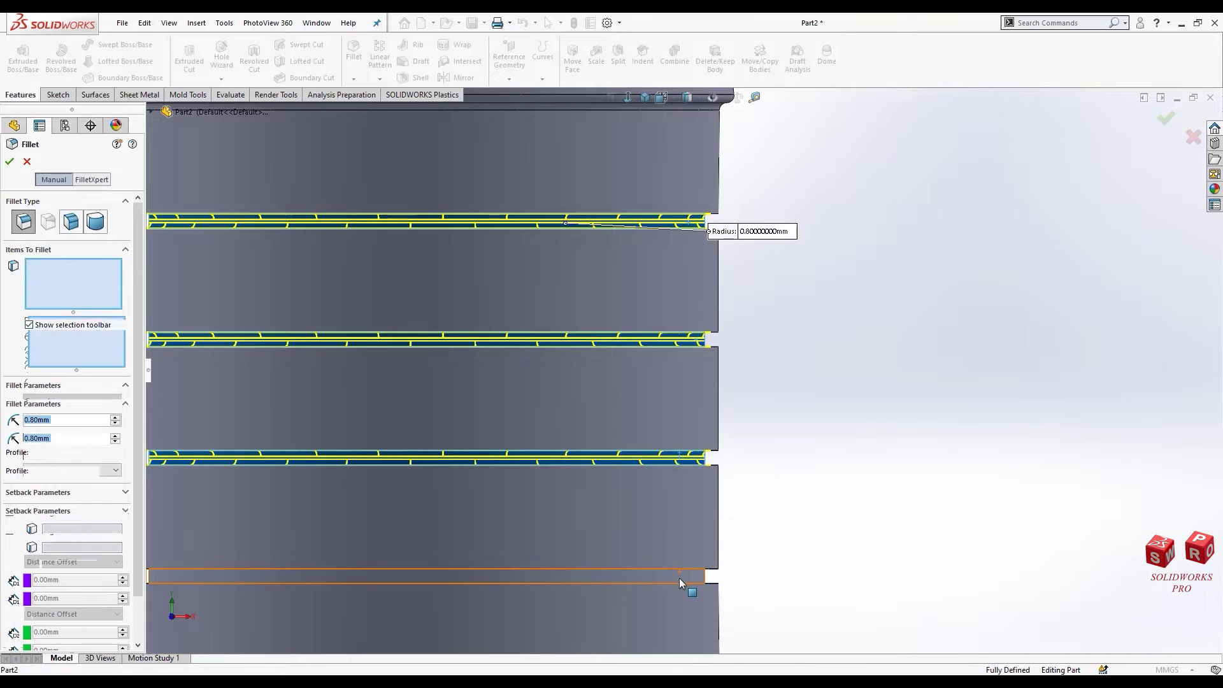
click(679, 578)
key(Return)
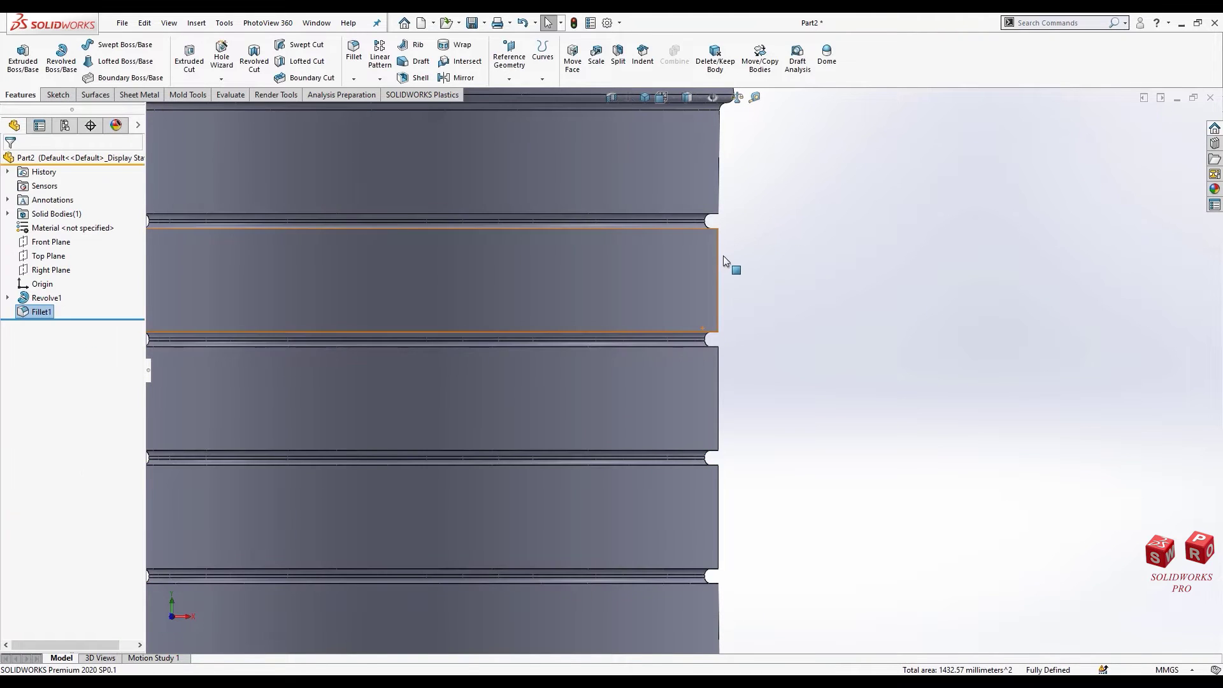
middle_drag(724, 255, 745, 229)
Step: Round eight groove edges on the bottle body with a 2.00 mm fillet, Fillet2
click(748, 226)
click(725, 227)
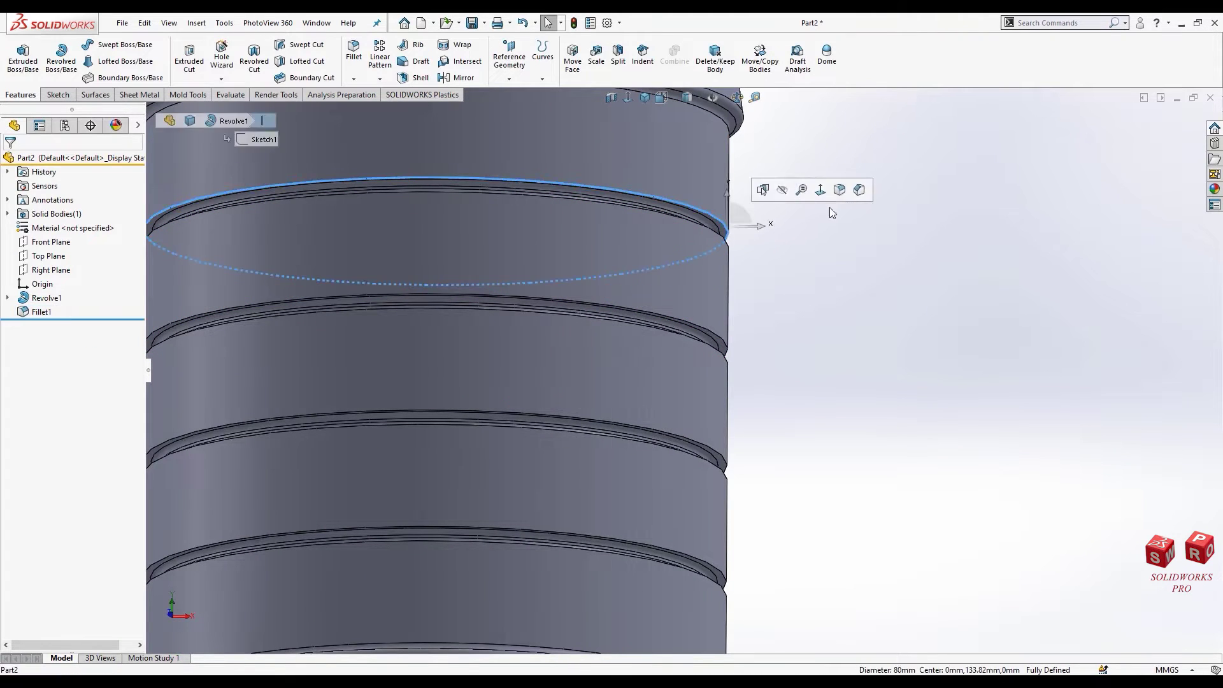
click(840, 189)
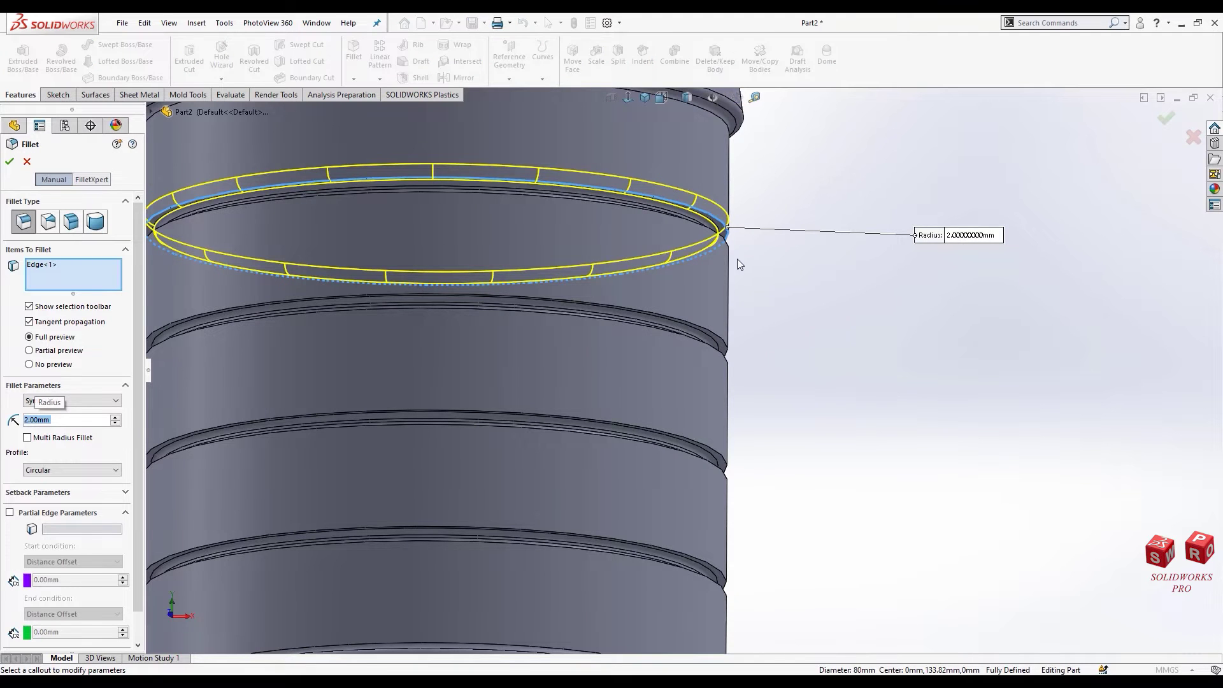
middle_drag(737, 264, 727, 309)
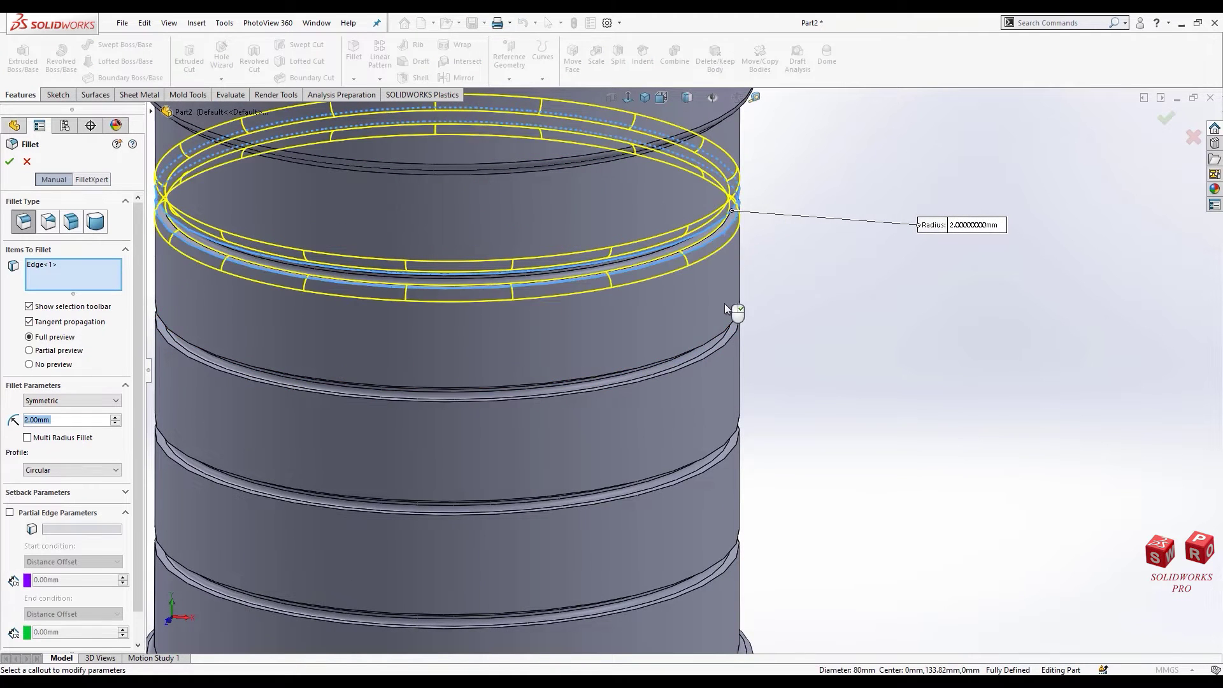
click(733, 321)
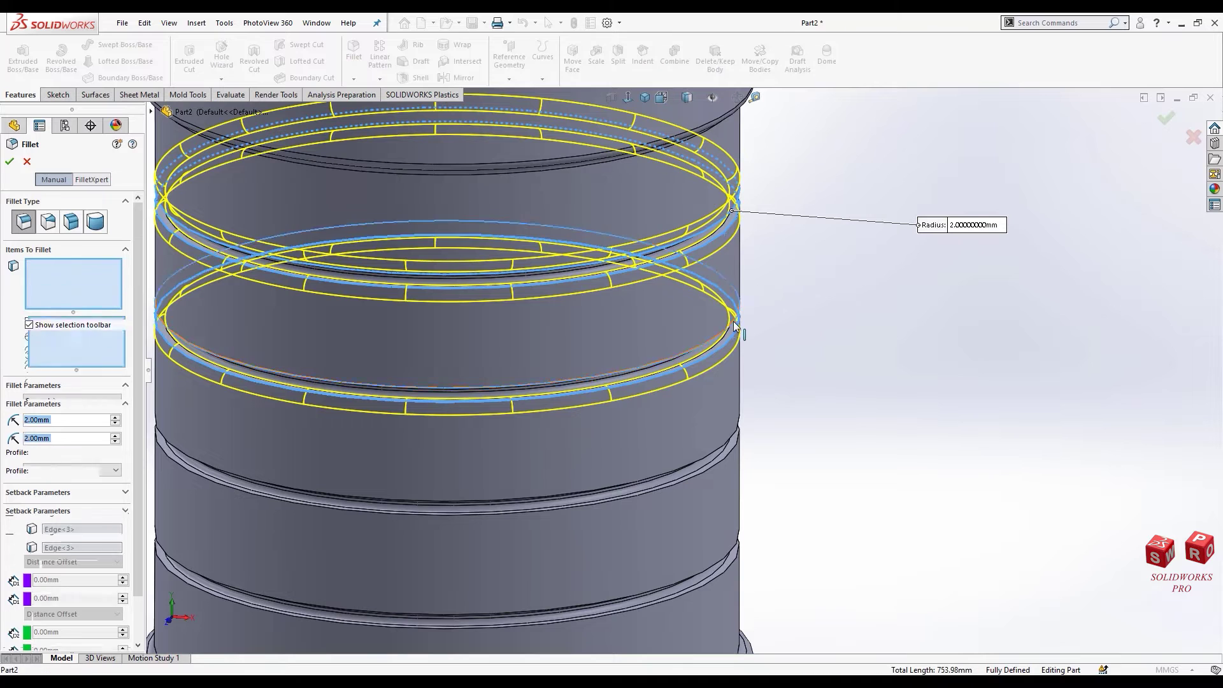
click(732, 435)
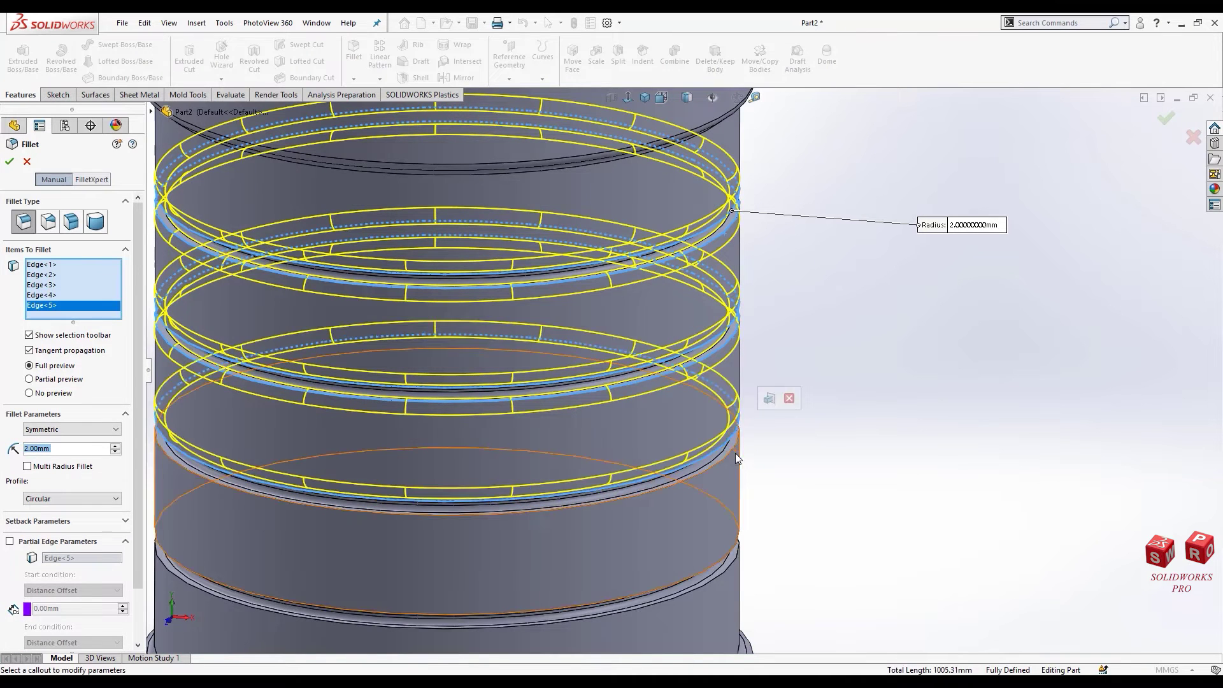
click(735, 549)
click(742, 569)
scroll(732, 548, up, 5)
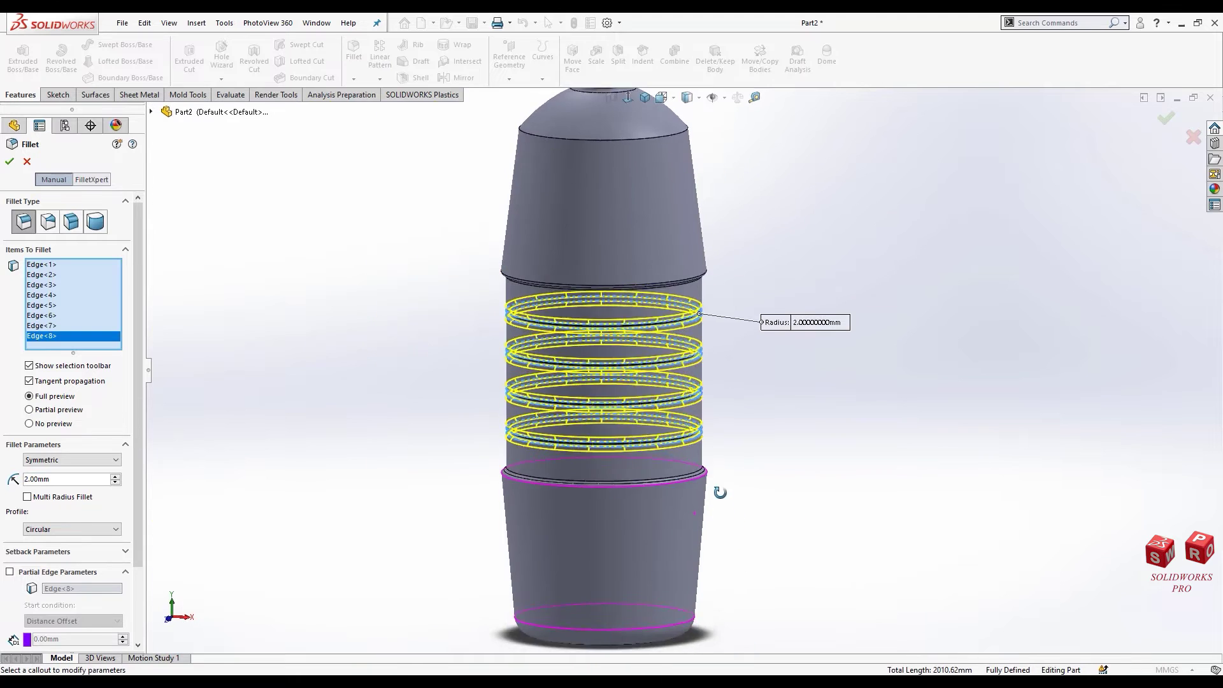
scroll(708, 333, down, 4)
key(Return)
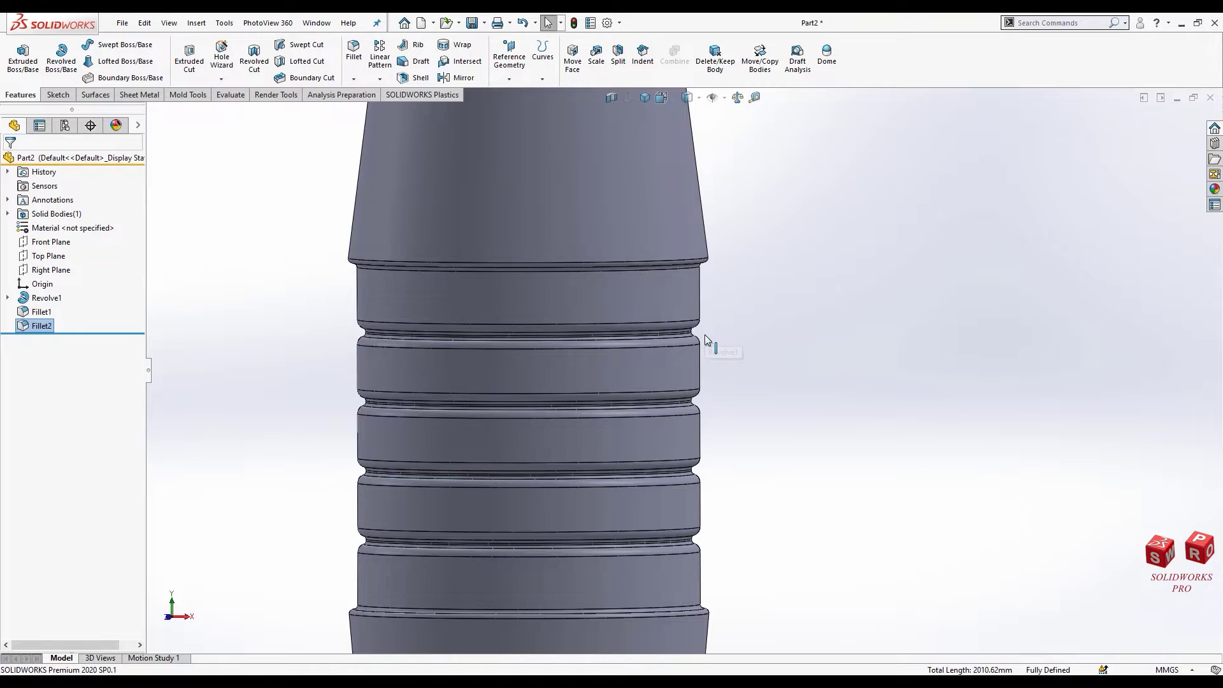
Step: Start a new sketch on the ring face of the bottle's bottom
key(ctrl+7)
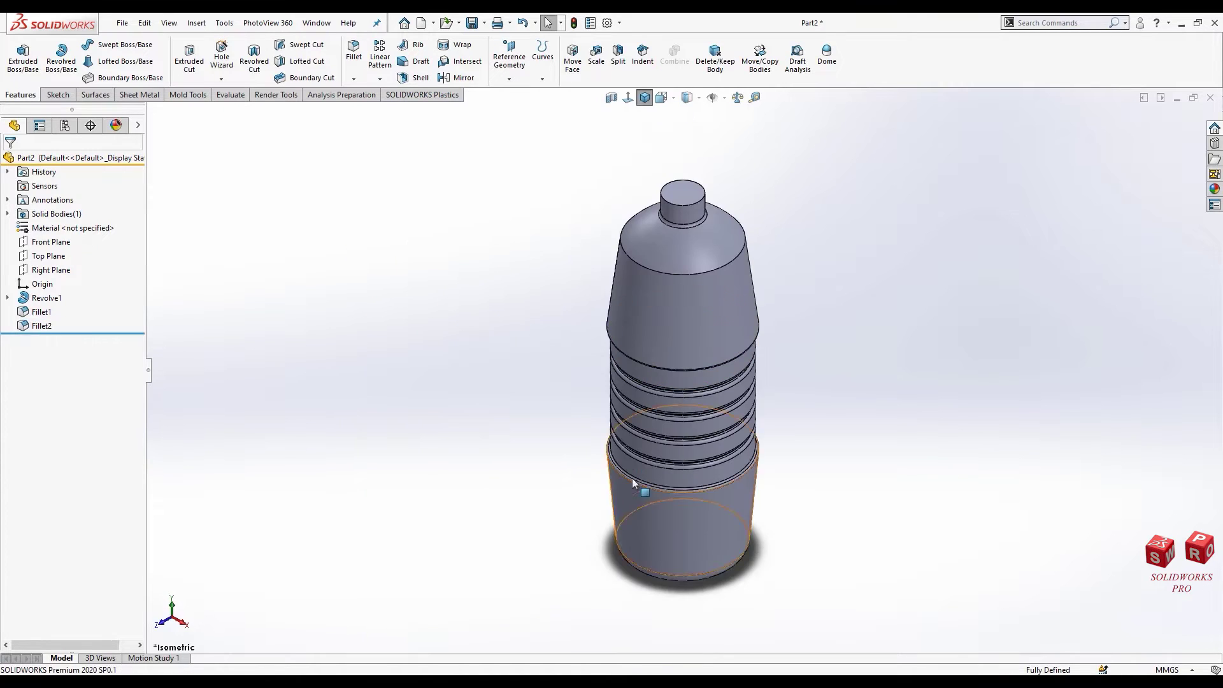
middle_drag(632, 478, 766, 293)
scroll(765, 293, down, 5)
click(774, 292)
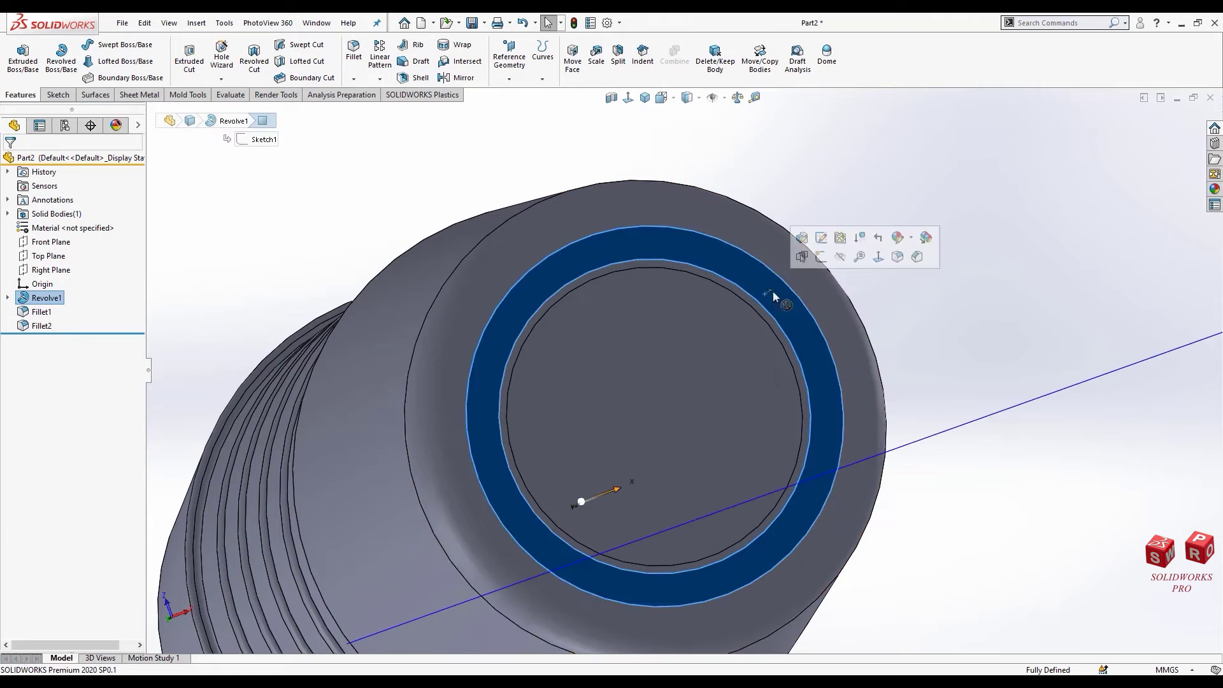
click(820, 257)
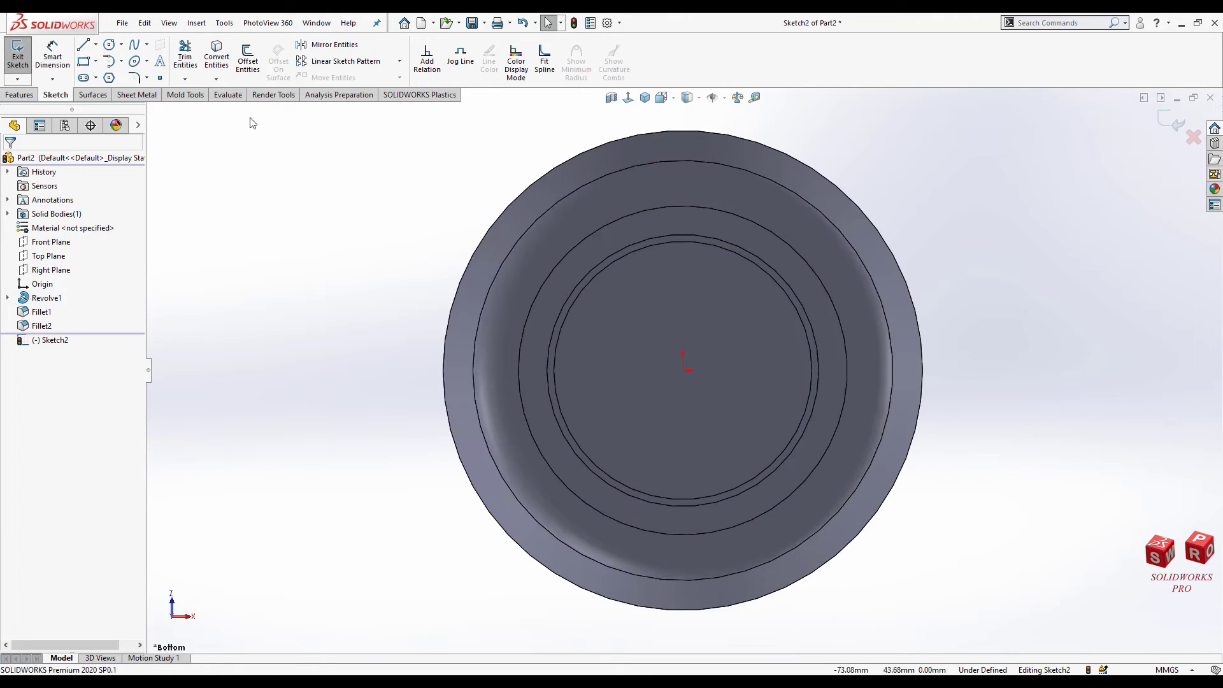
Step: Draw a vertical and a horizontal line between opposite quadrants of the bottom's outer circle
key(l)
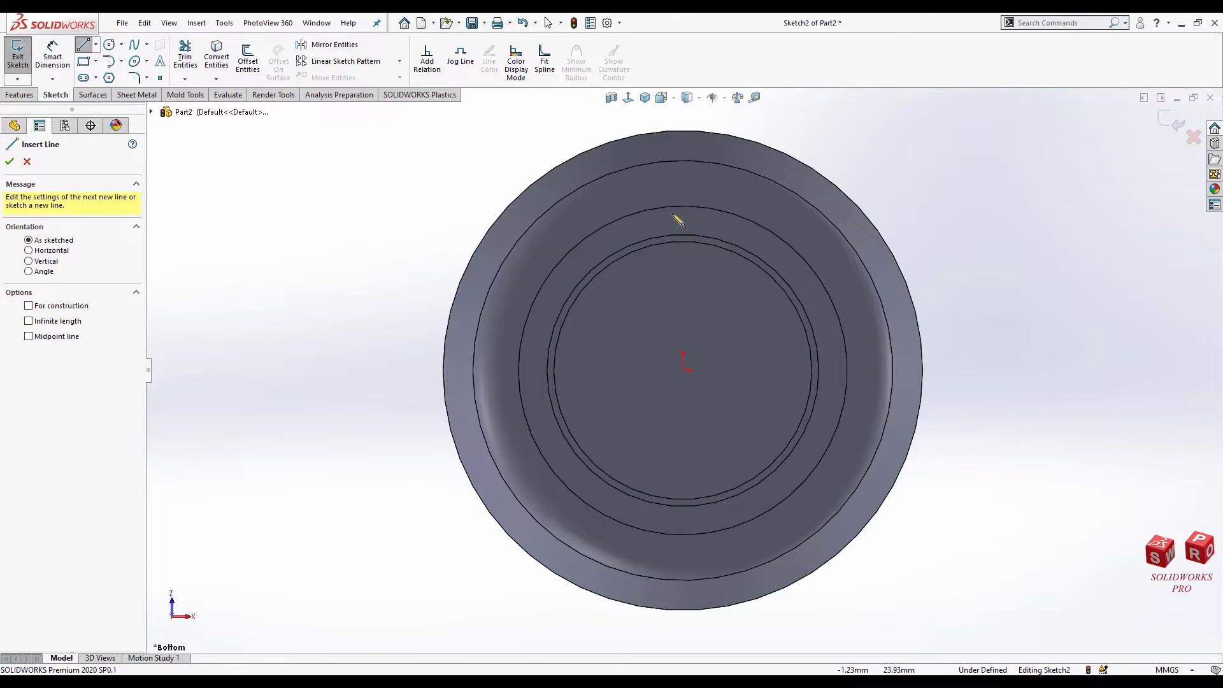
click(683, 131)
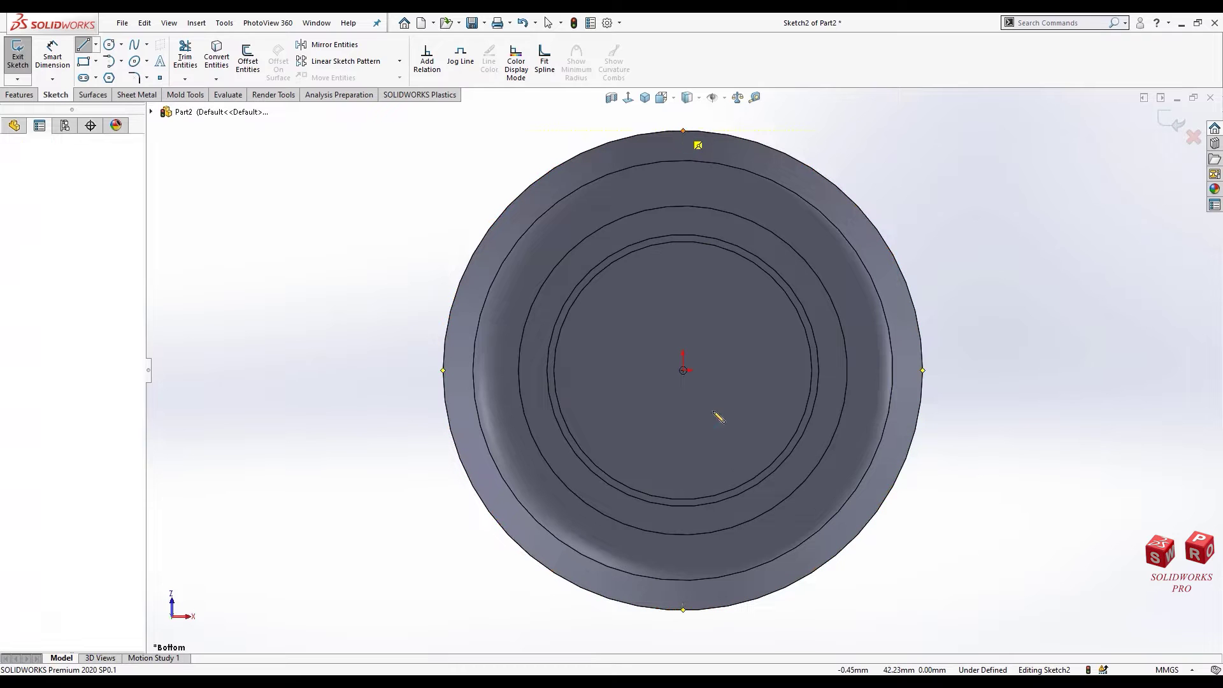
click(683, 610)
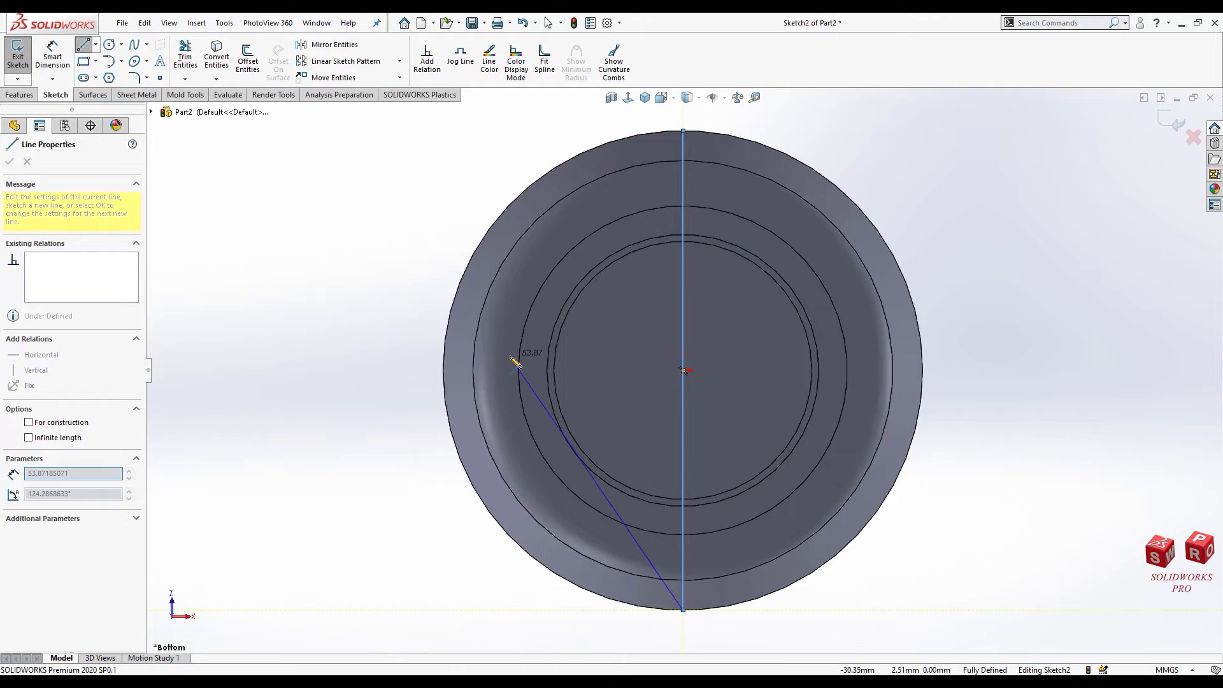
key(Escape)
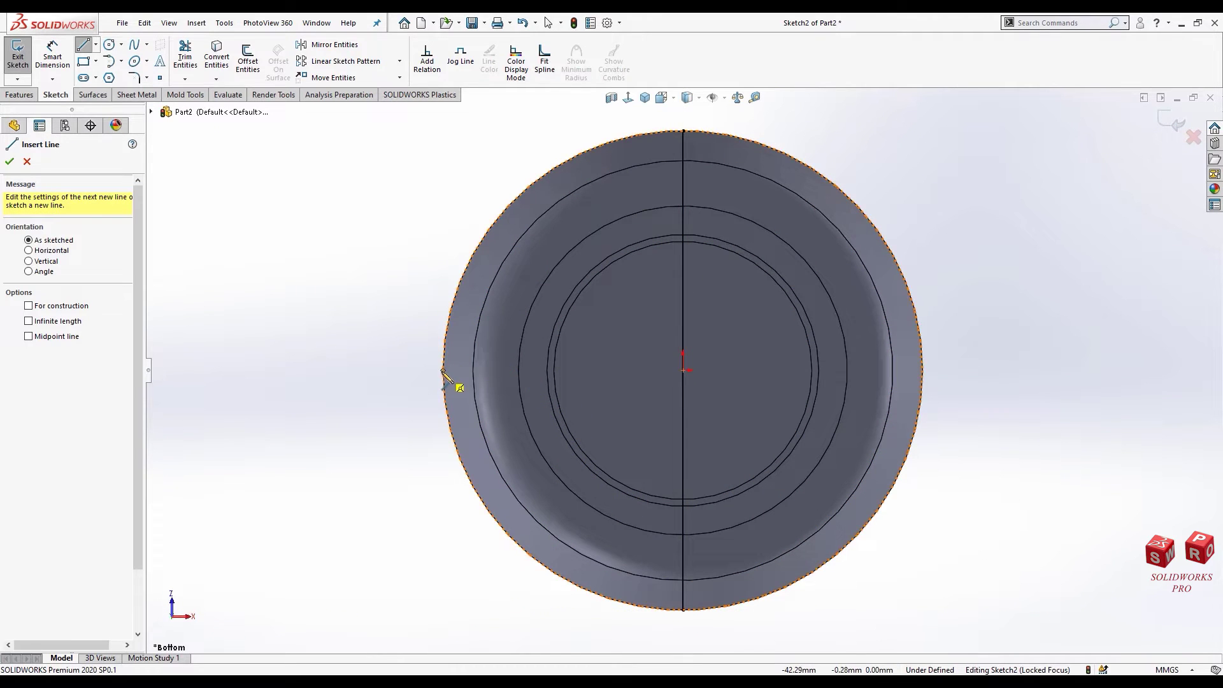
click(444, 370)
click(923, 370)
key(Escape)
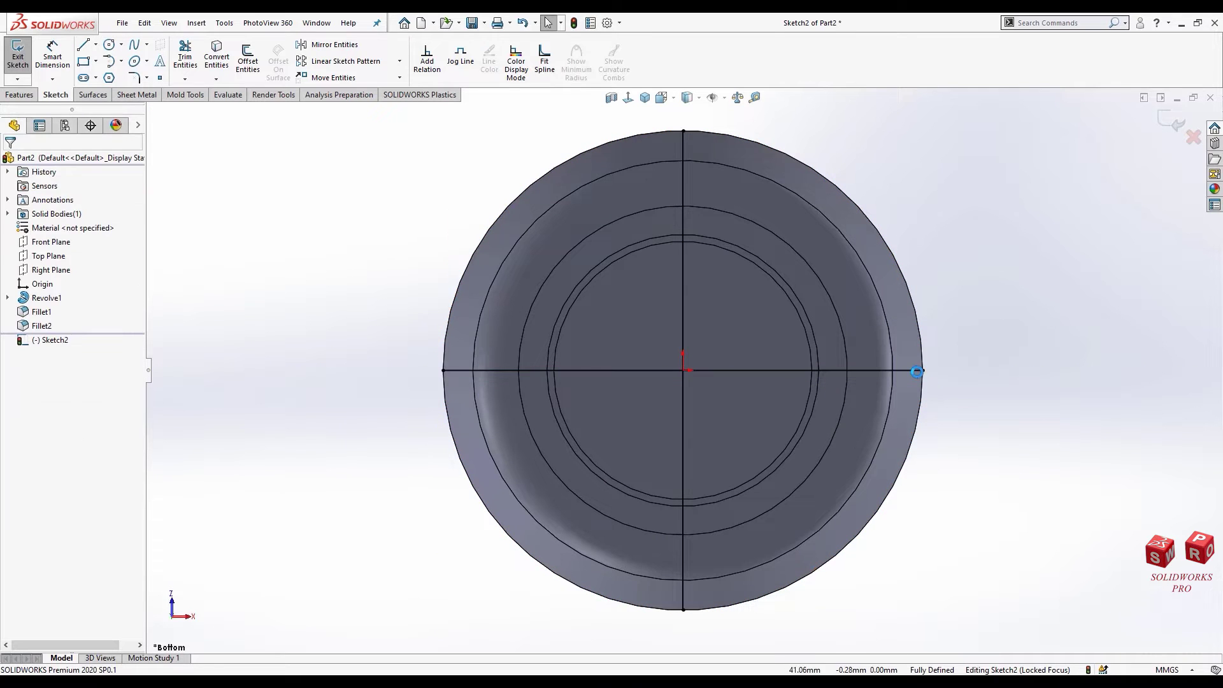
click(645, 98)
middle_drag(646, 127, 646, 200)
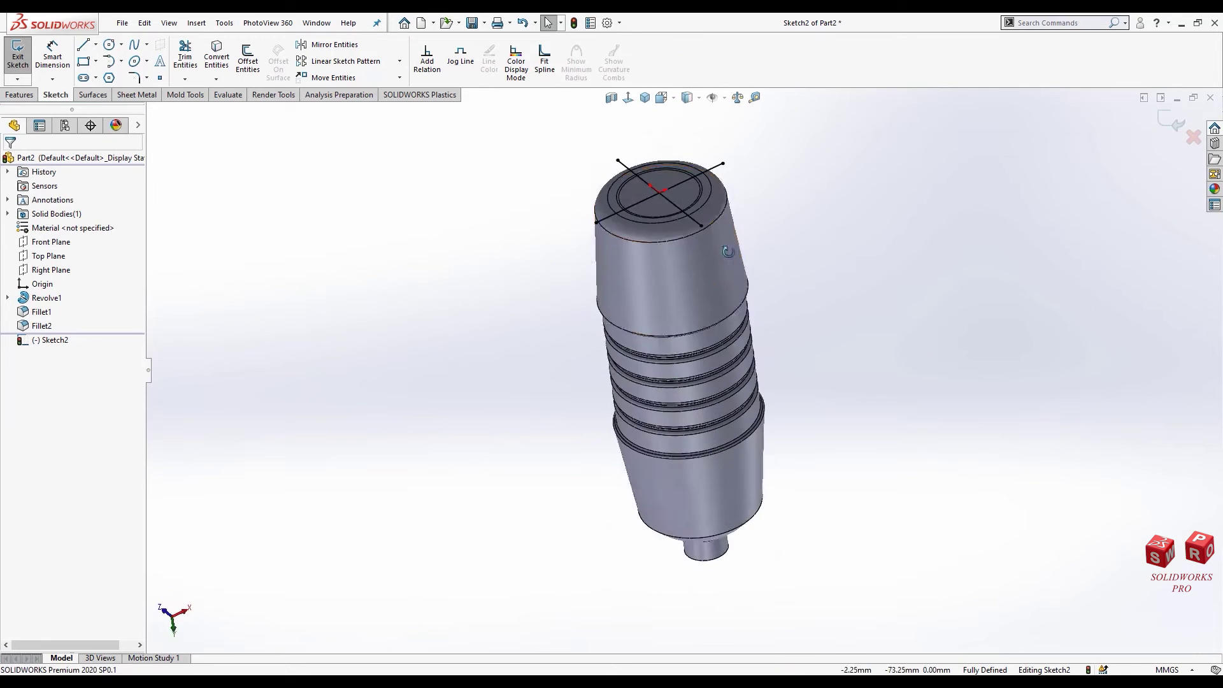
scroll(646, 200, down, 5)
scroll(645, 196, up, 3)
scroll(616, 303, down, 4)
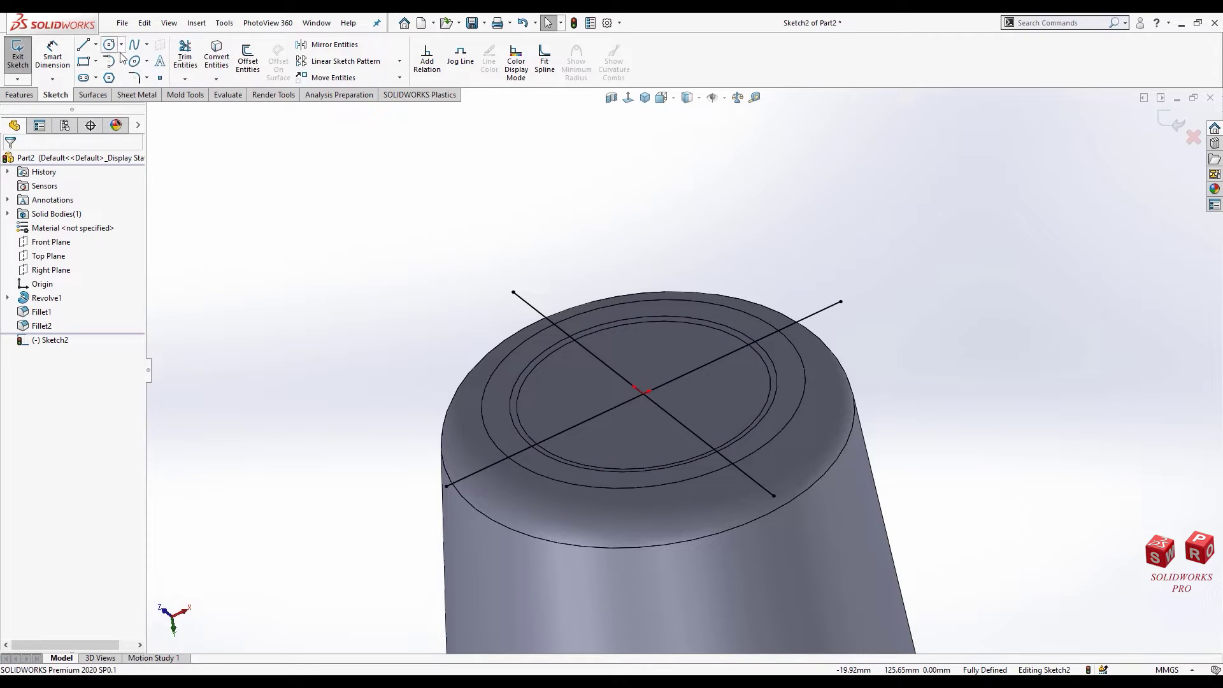
scroll(108, 59, down, 1)
scroll(144, 74, up, 2)
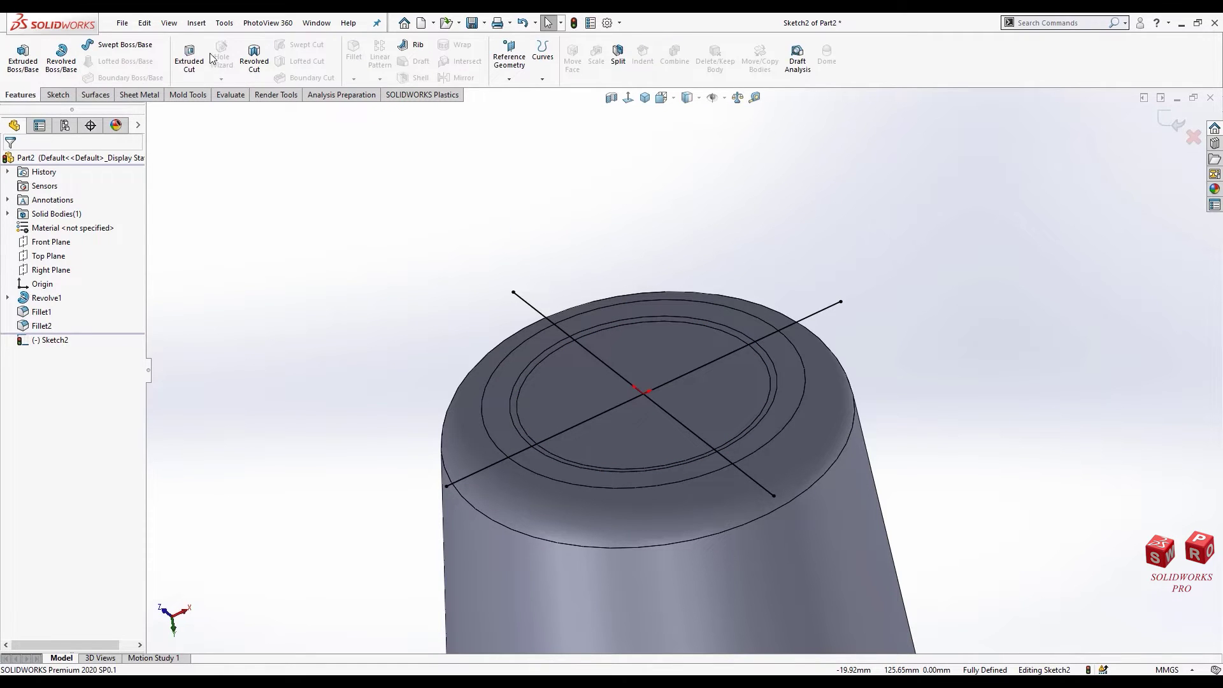
Step: Cut-extrude the cross 3 mm deep as a 1 mm mid-plane thin feature
click(209, 60)
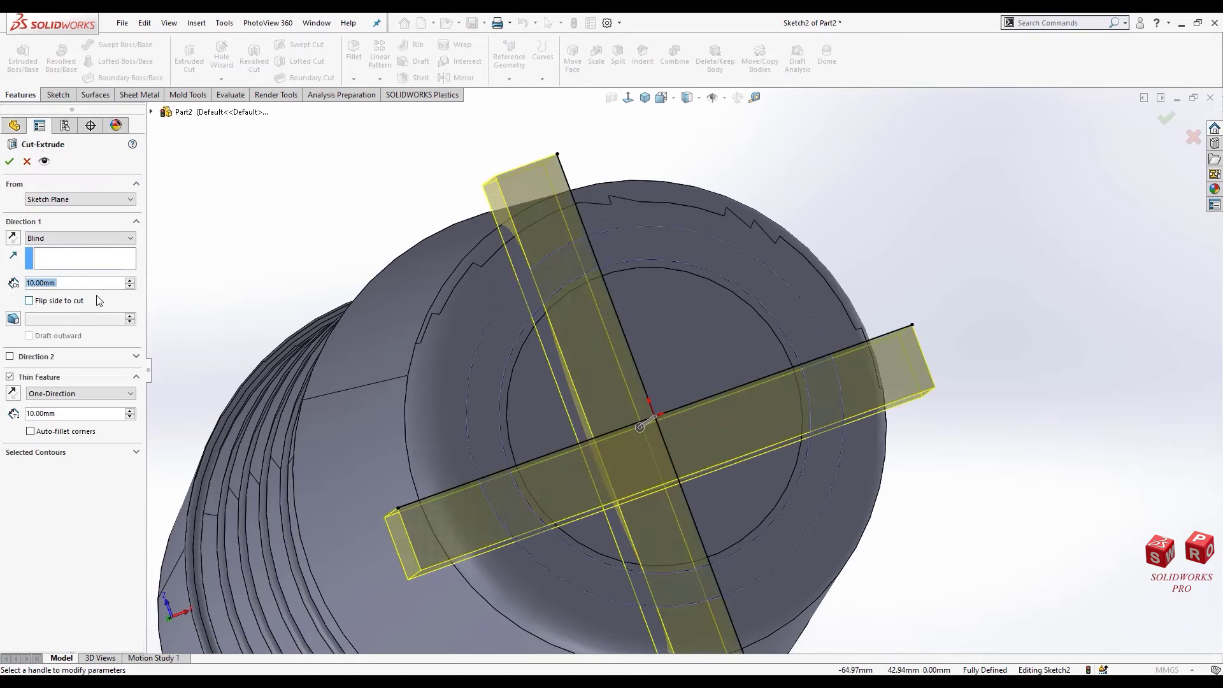
text(3)
key(Return)
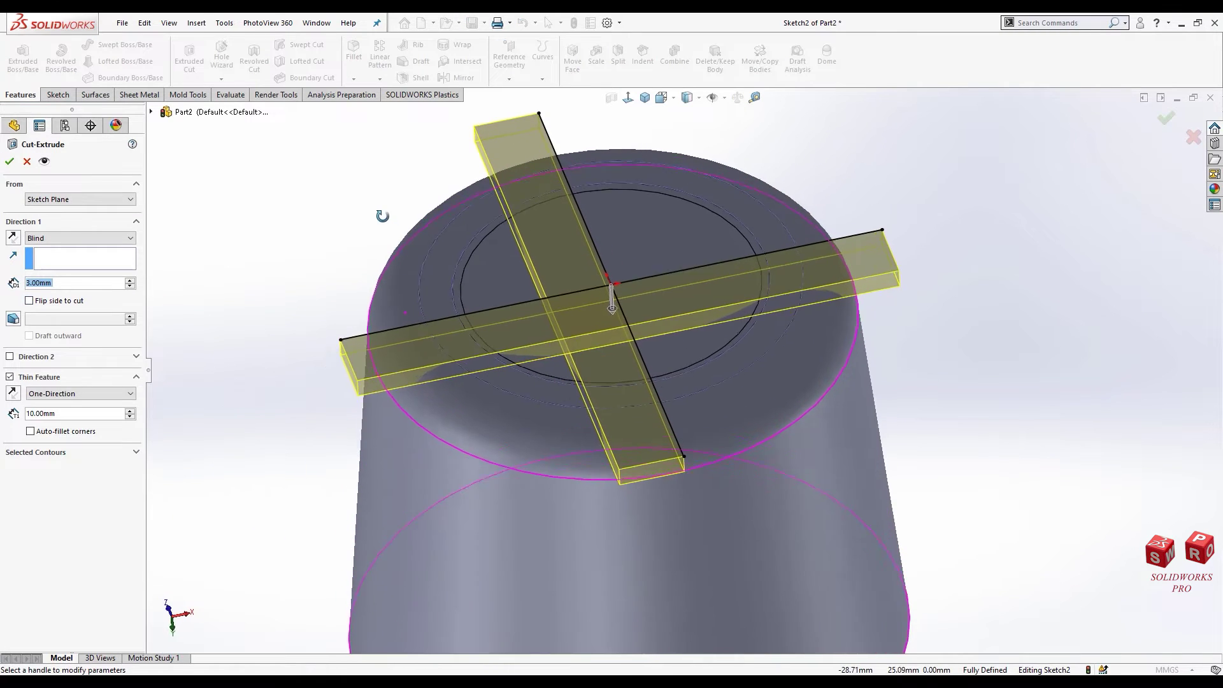
click(69, 394)
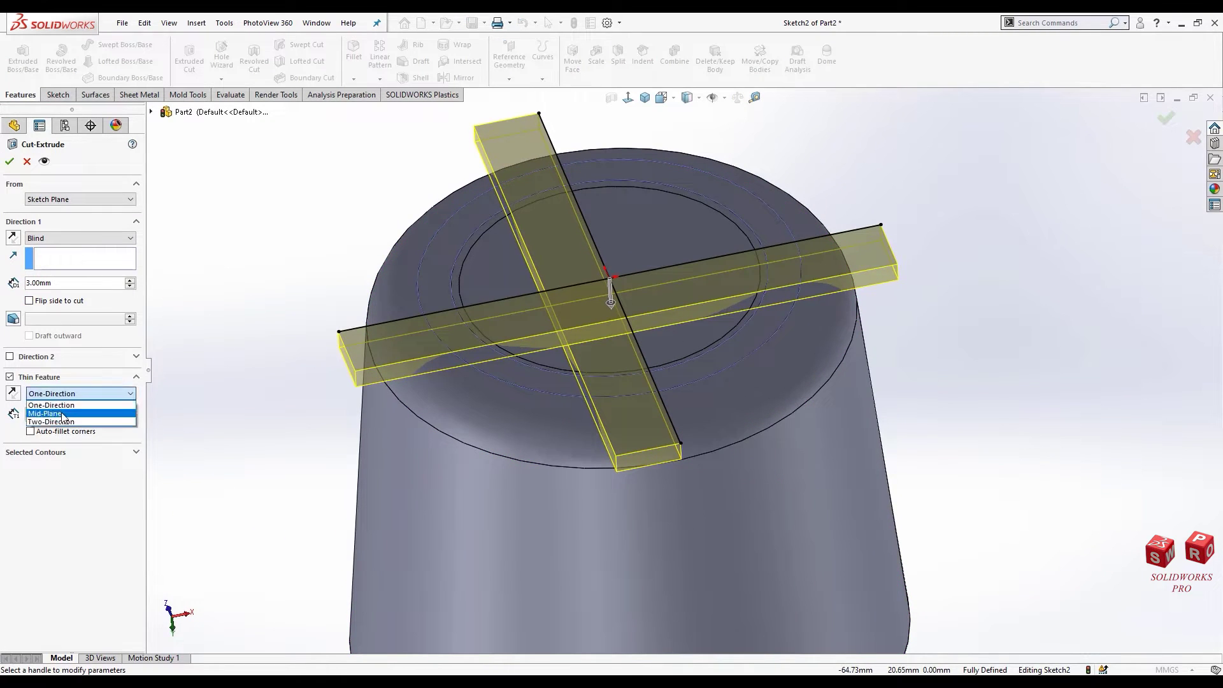
click(65, 415)
text(1.00mm)
key(Return)
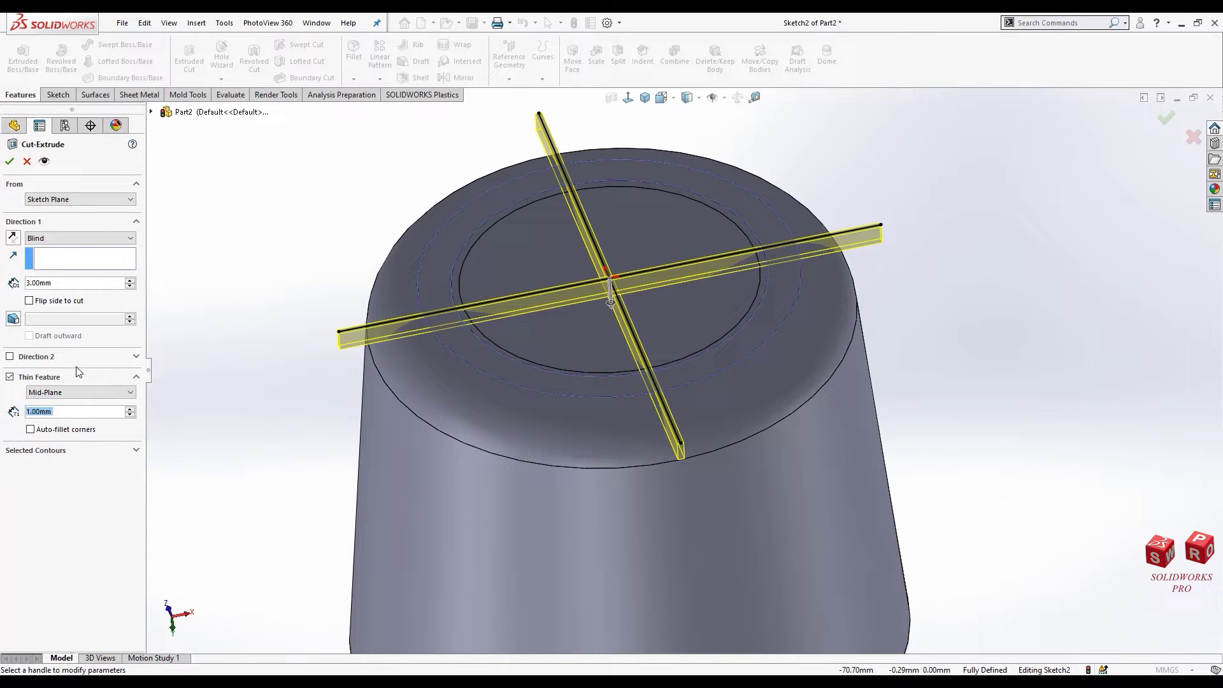
key(Return)
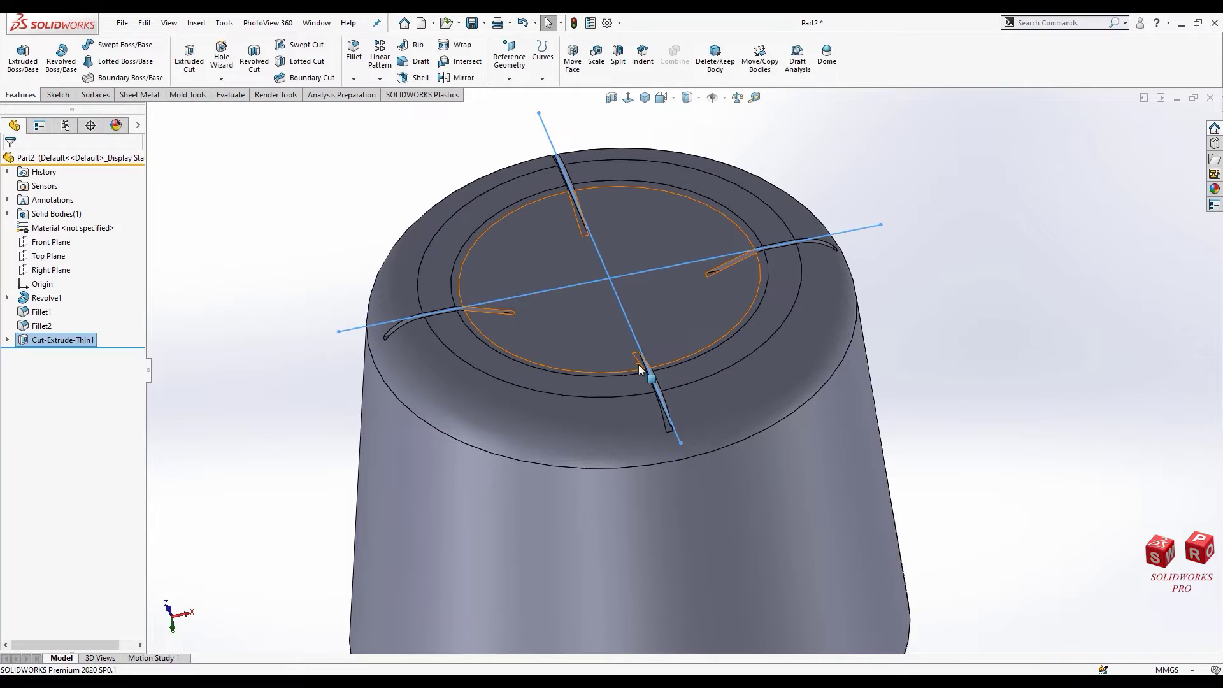
Step: Start a 0.50 mm fillet on the first slot edge
scroll(672, 400, down, 5)
middle_drag(669, 407, 655, 391)
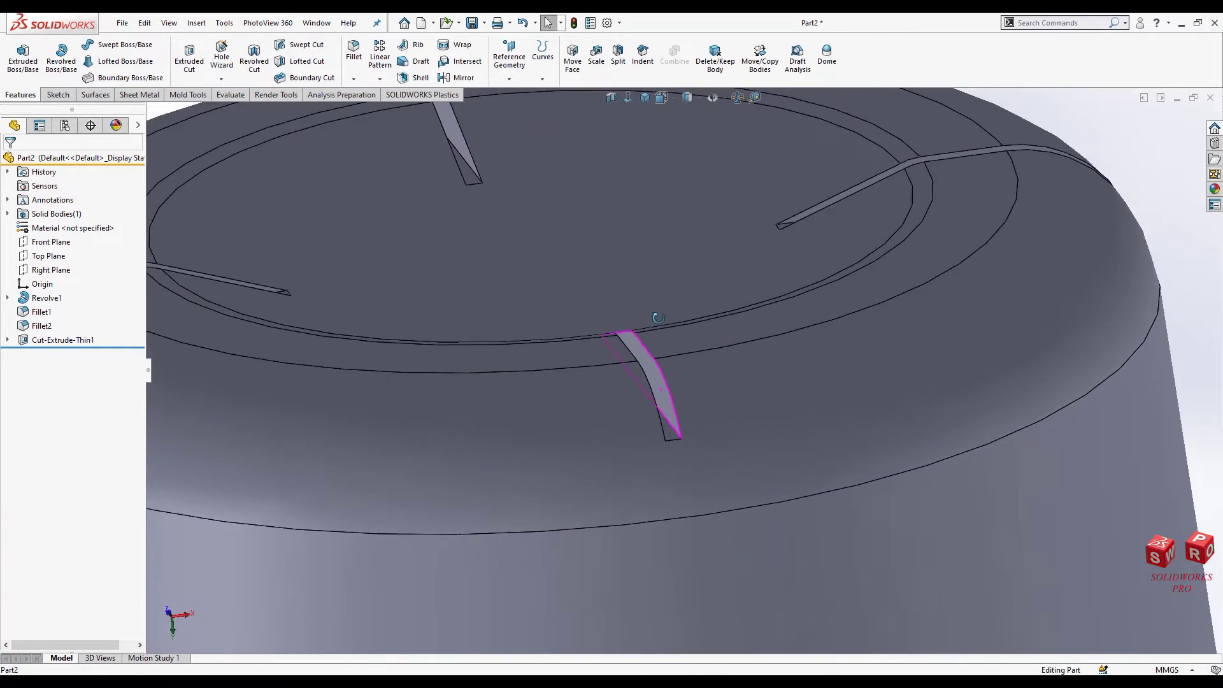
click(654, 390)
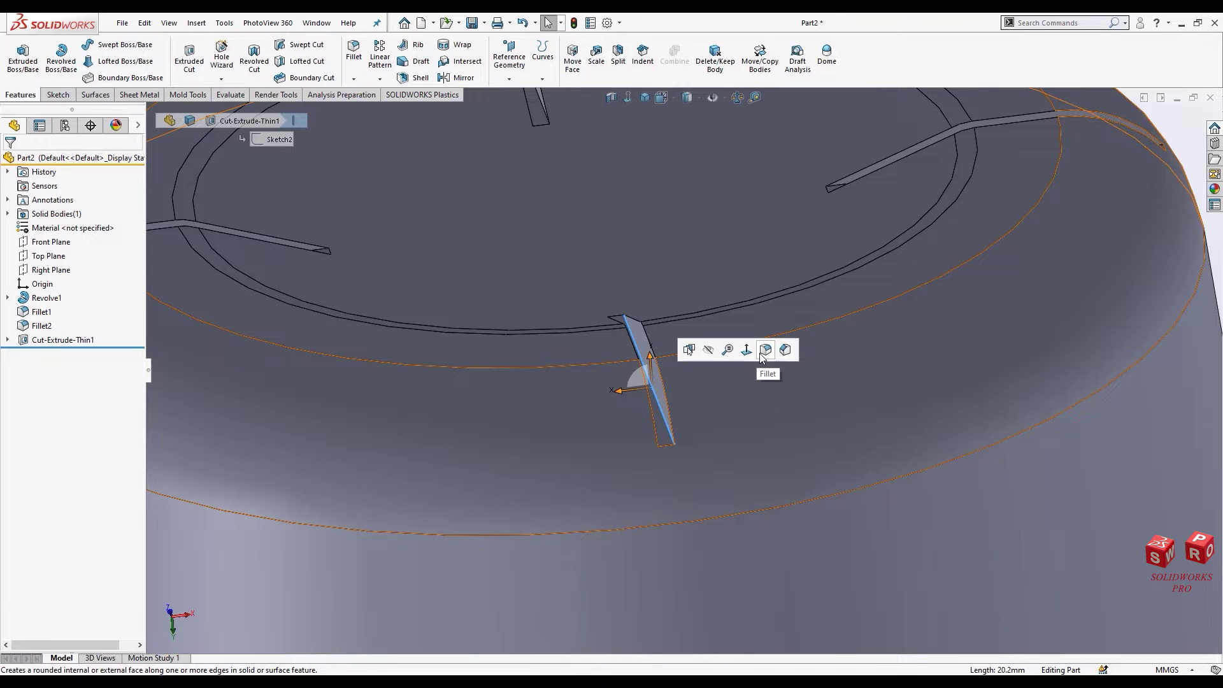
click(765, 350)
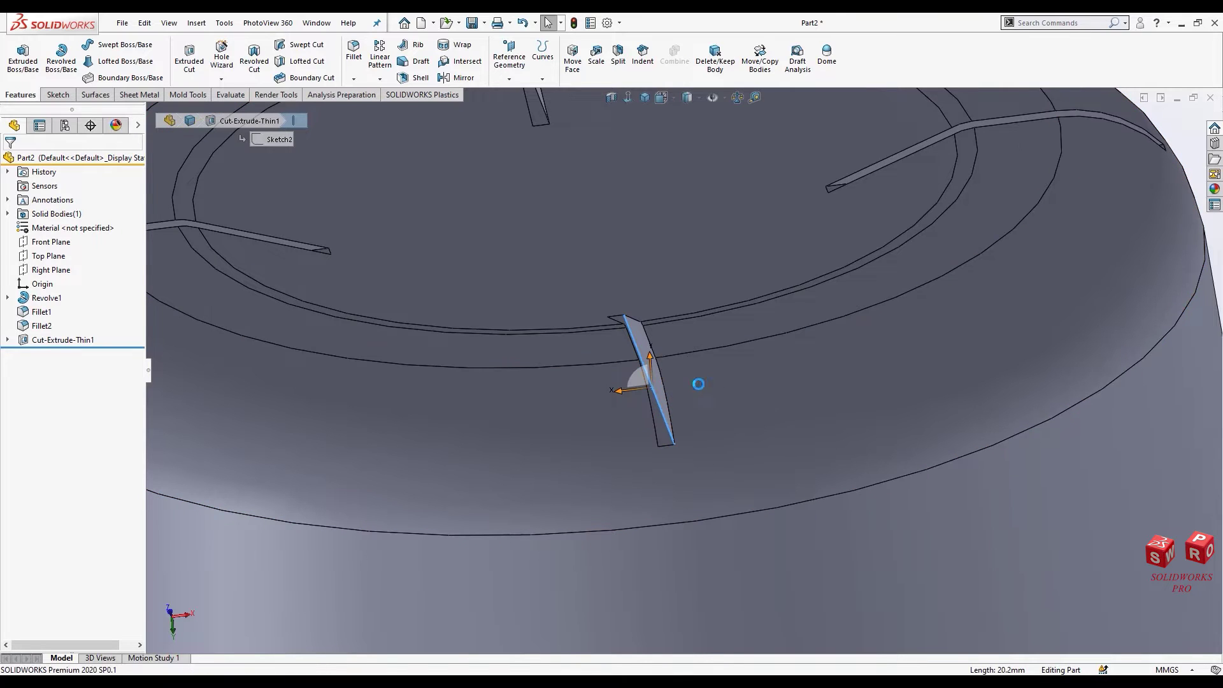
middle_drag(696, 387, 658, 398)
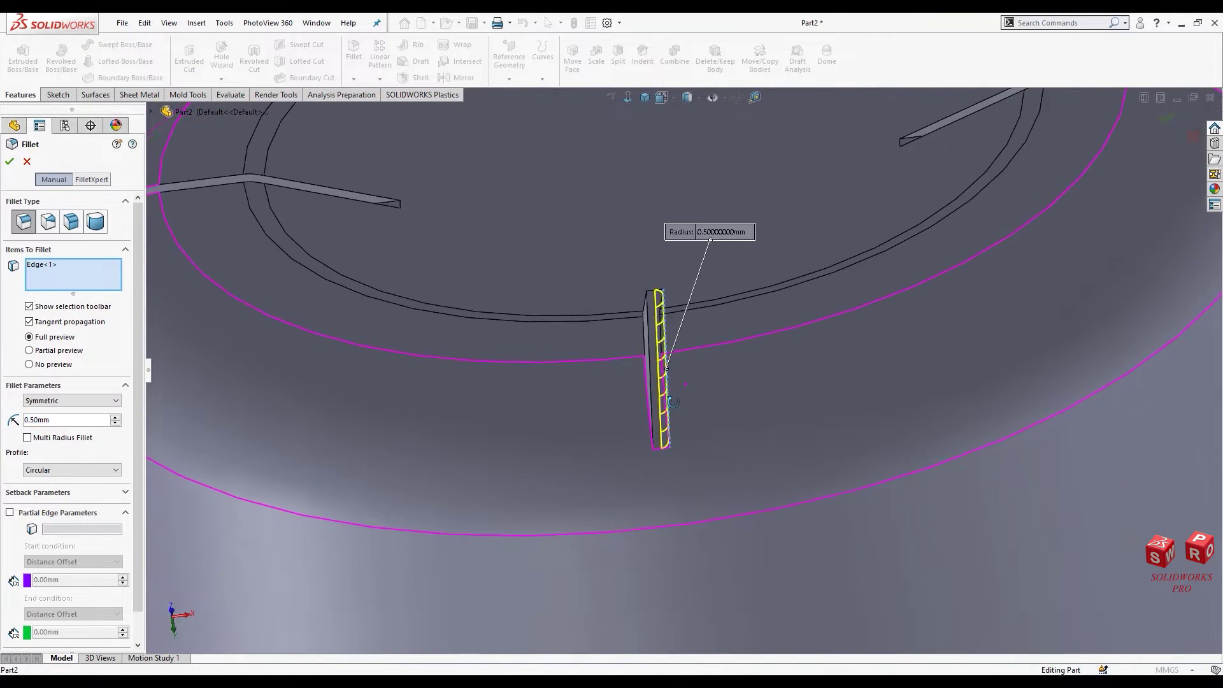
scroll(596, 300, up, 3)
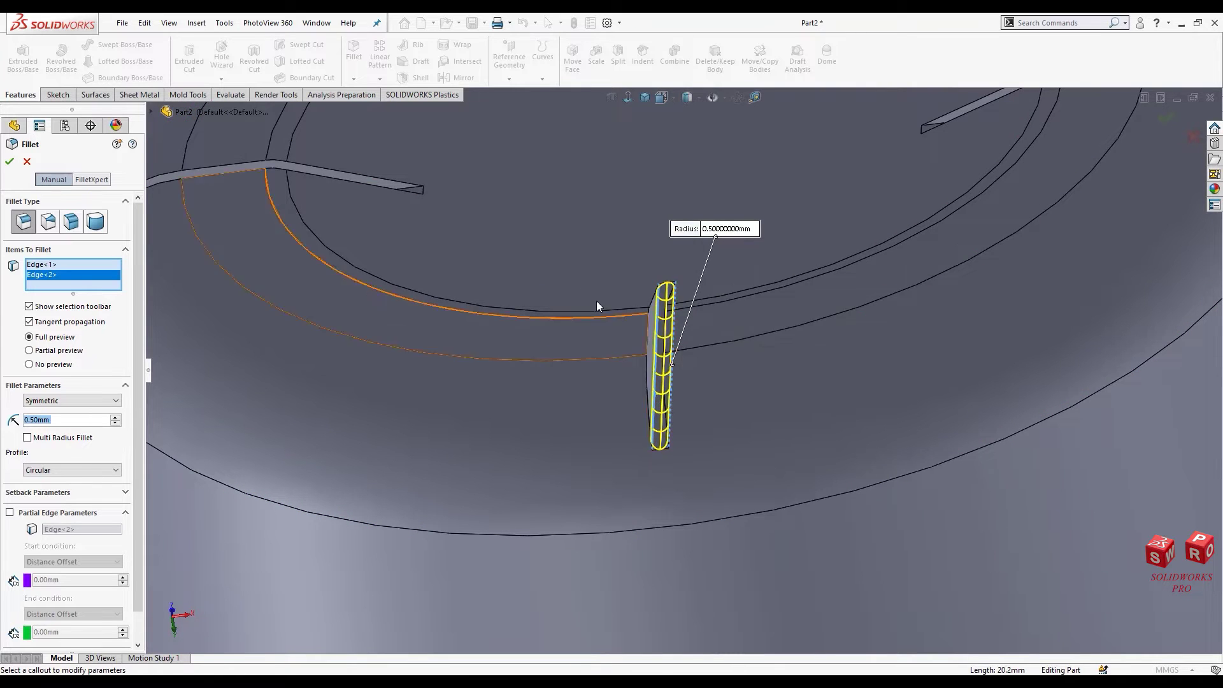
scroll(555, 297, up, 3)
scroll(563, 255, down, 5)
Step: Add four more slot edges, including the angled one, to the 0.50 mm fillet
click(563, 249)
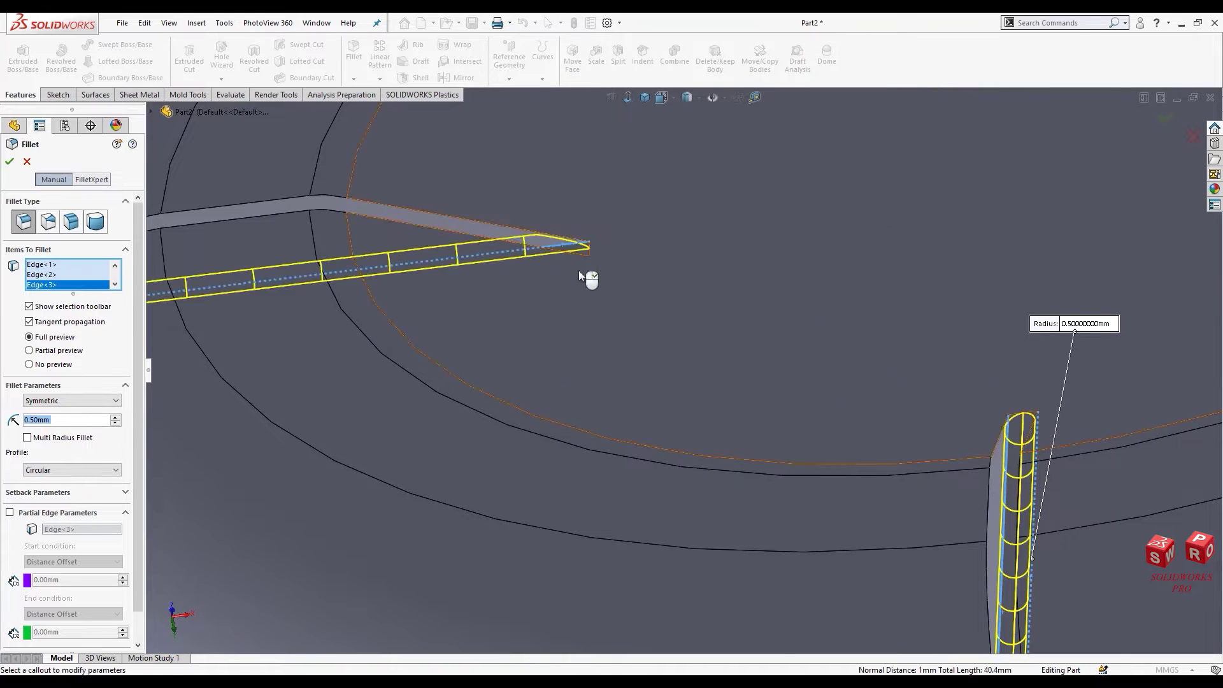
middle_drag(586, 273, 570, 293)
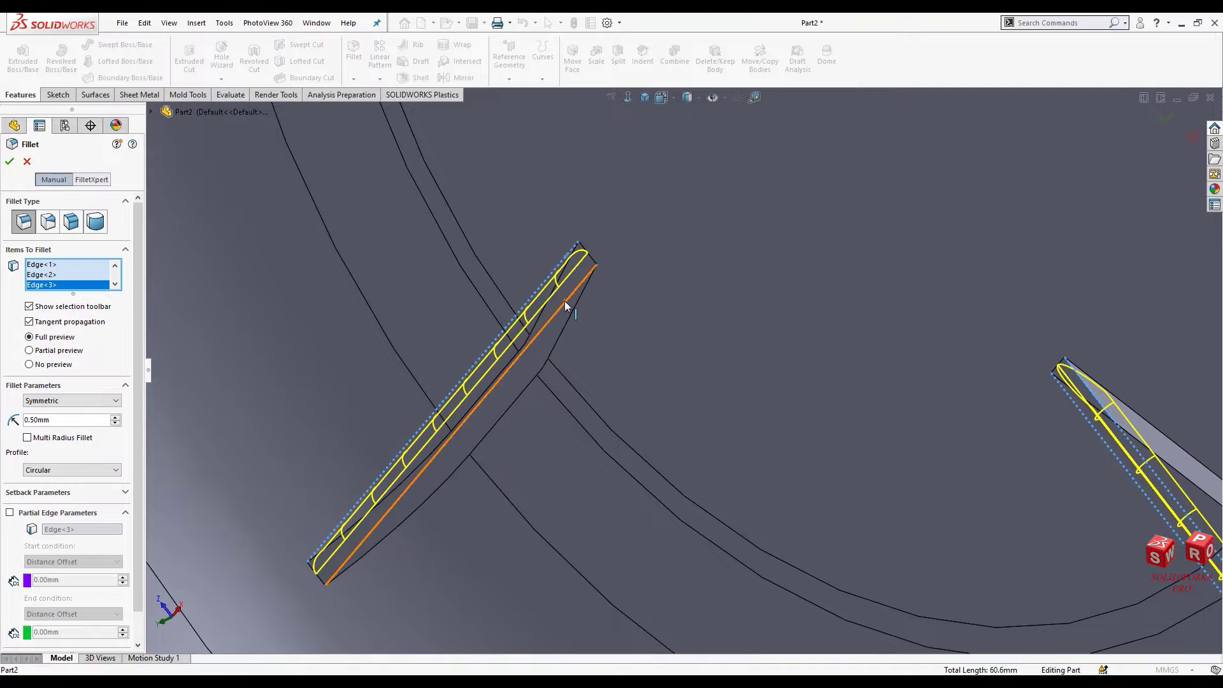
click(567, 304)
scroll(565, 312, up, 3)
scroll(642, 280, down, 3)
scroll(643, 280, down, 3)
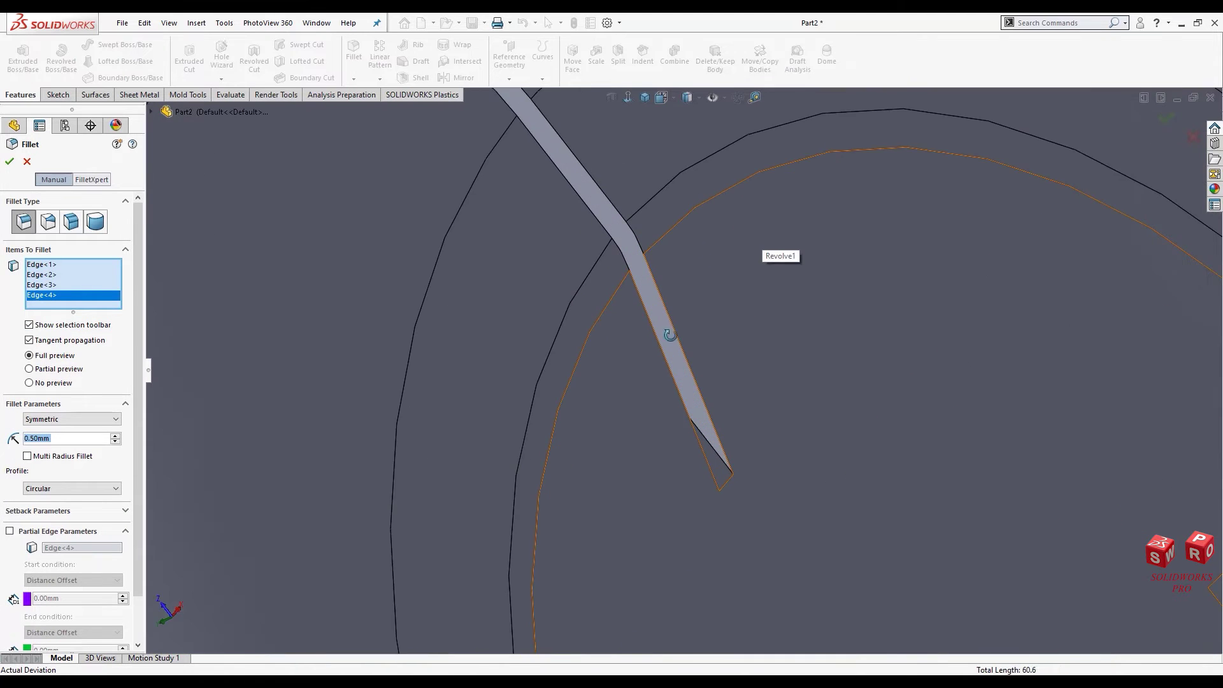
scroll(669, 333, down, 1)
click(682, 410)
middle_drag(660, 408, 656, 403)
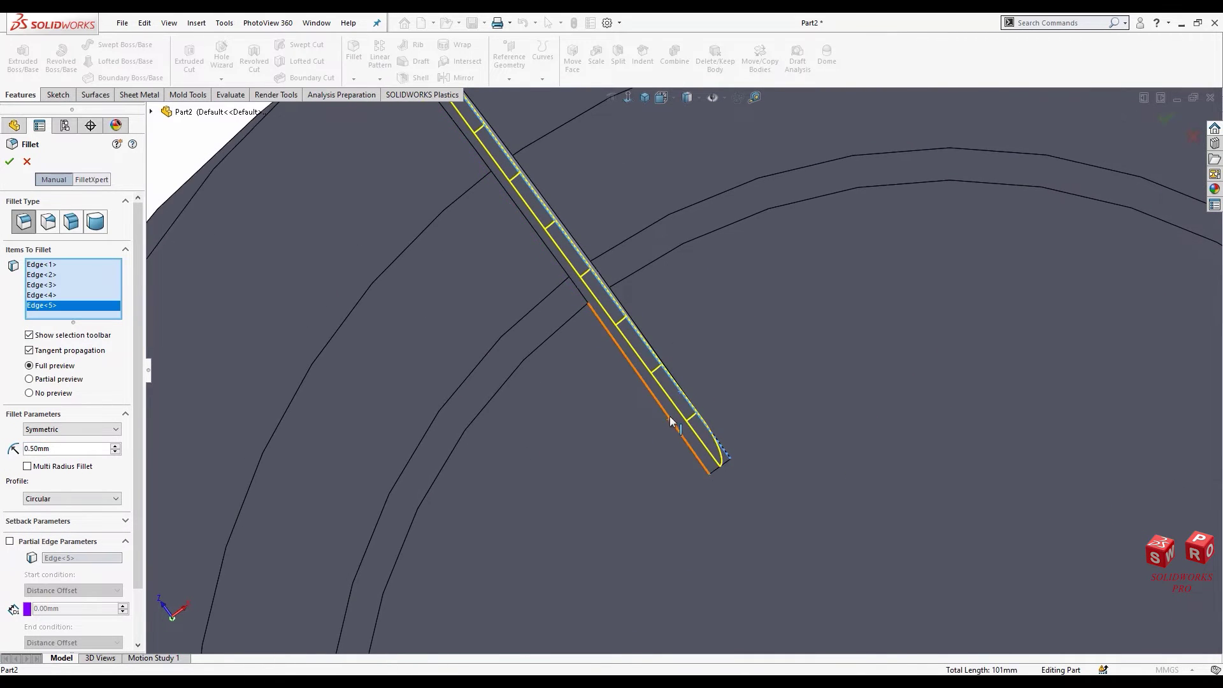
click(656, 403)
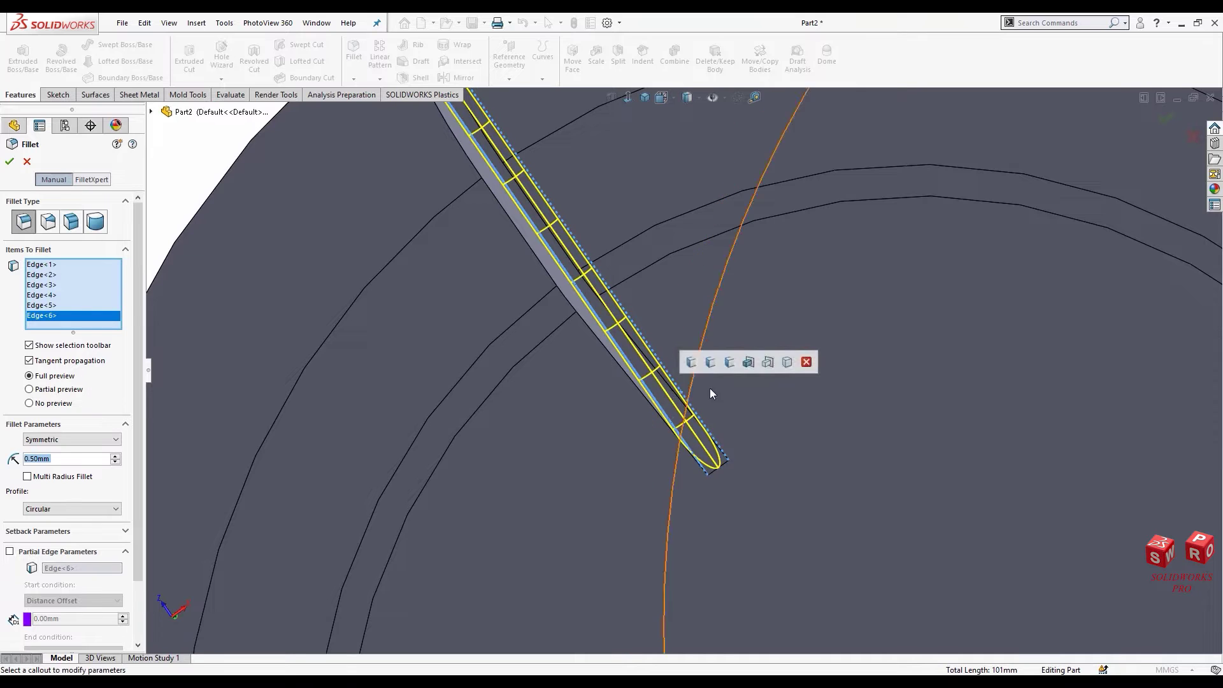
Step: Add the long and last slot edges, then accept the 0.50 mm fillet as Fillet3
scroll(709, 388, up, 3)
scroll(858, 407, down, 3)
middle_drag(797, 383, 822, 323)
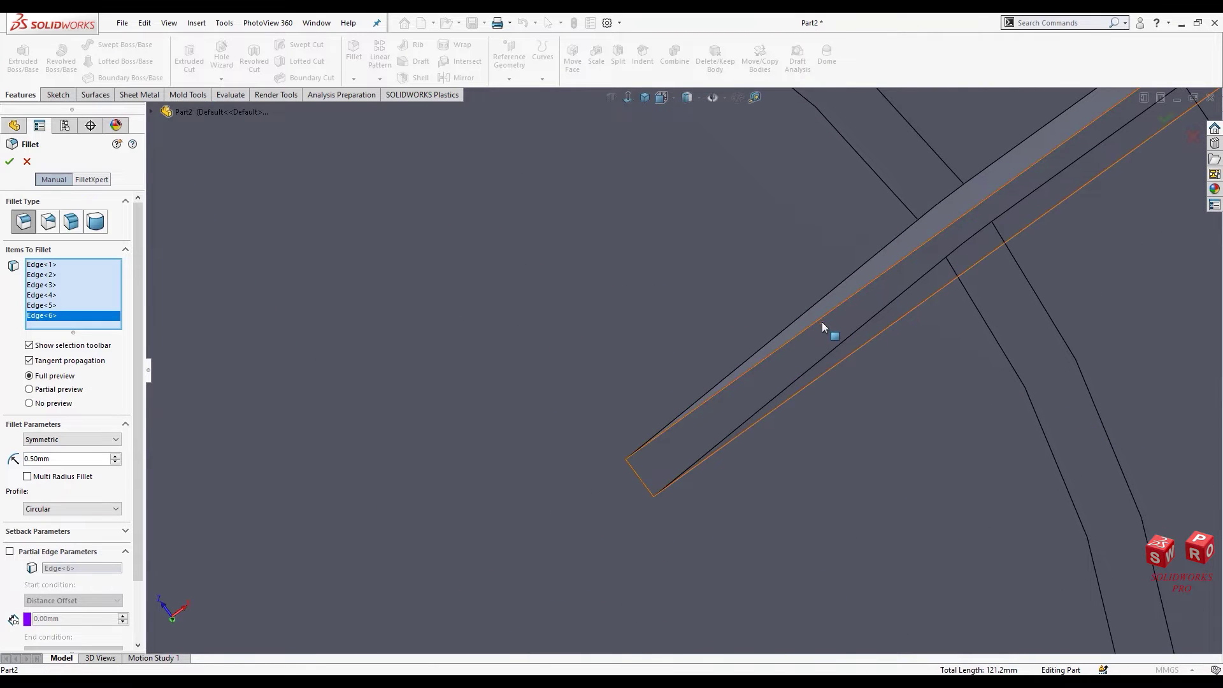
click(822, 322)
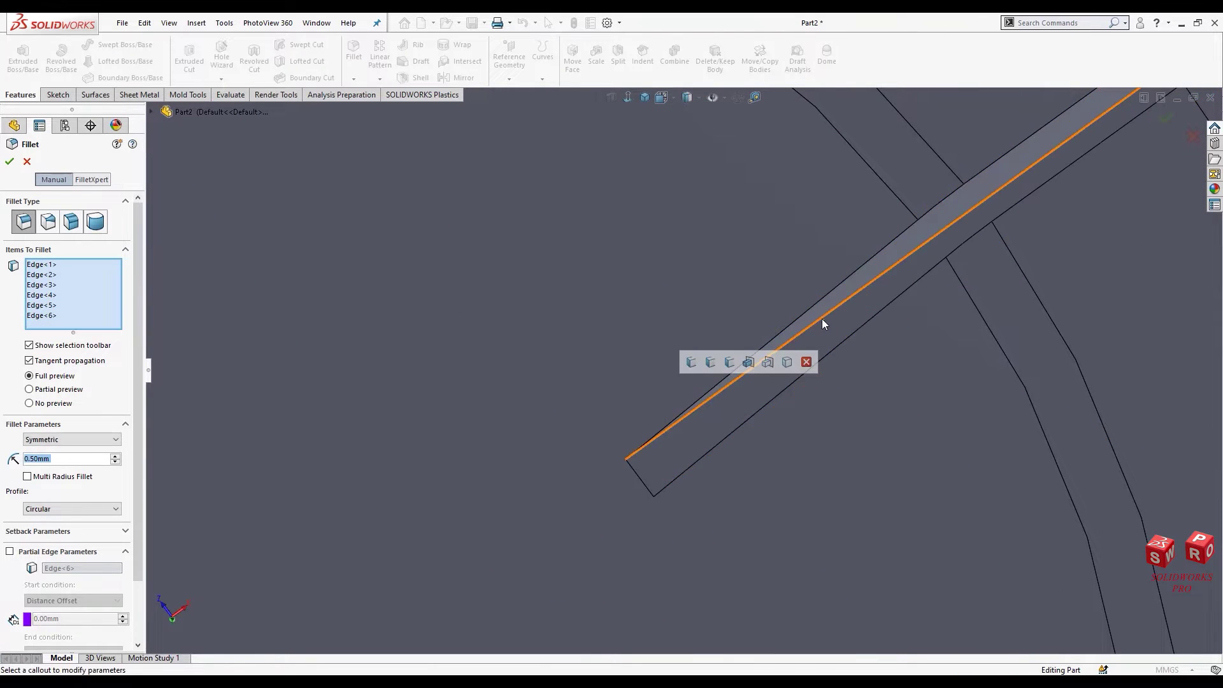
click(822, 322)
middle_drag(821, 322, 866, 348)
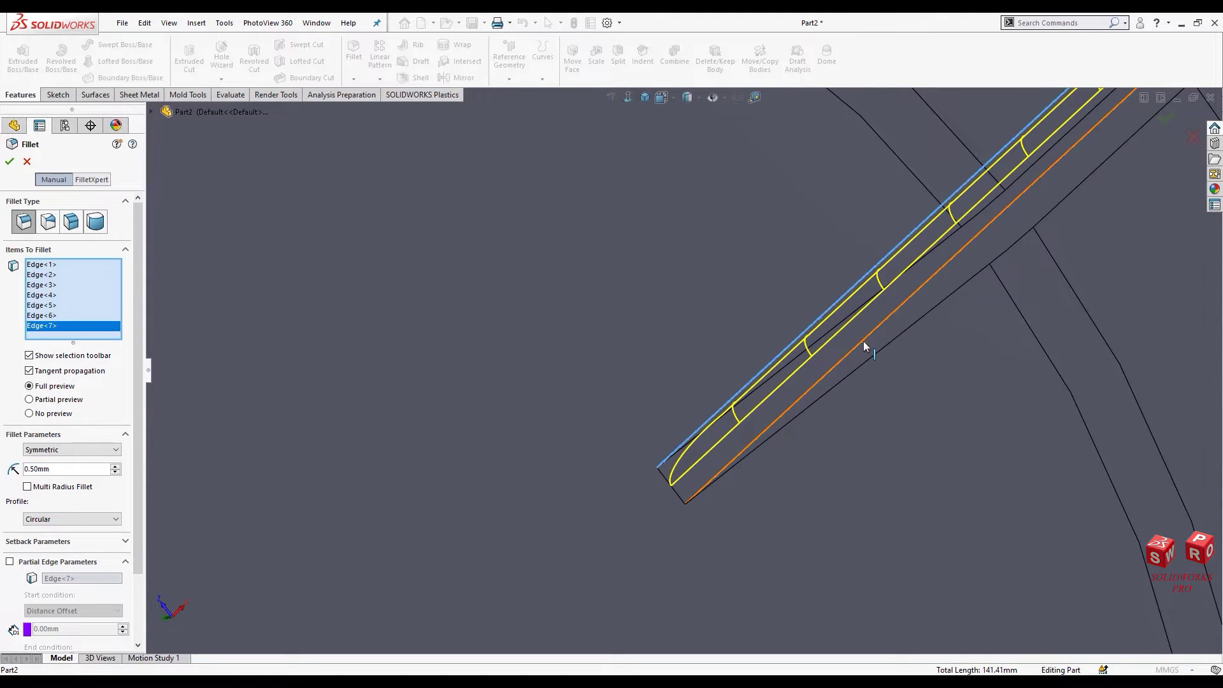
click(865, 347)
key(Return)
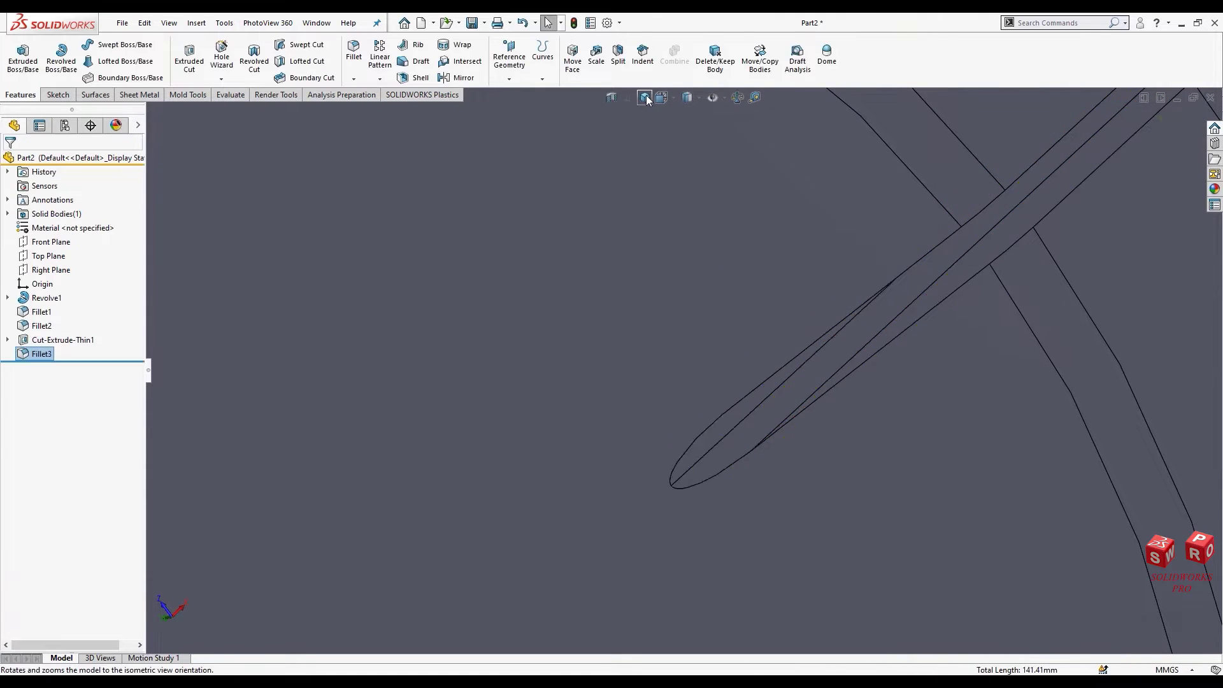
scroll(771, 153, up, 10)
Step: Round the slot-mouth edges on the base rim at 2.00 mm, then switch to the Front view
middle_drag(771, 153, 717, 254)
scroll(659, 213, down, 5)
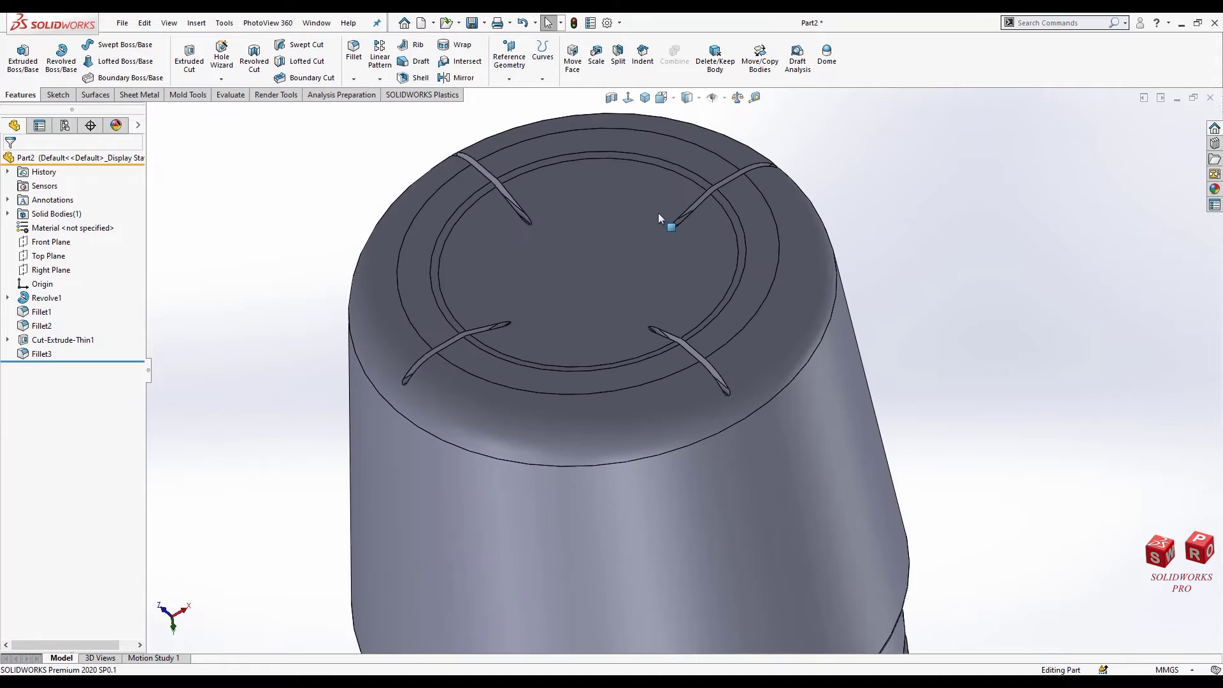
scroll(538, 206, down, 2)
click(590, 176)
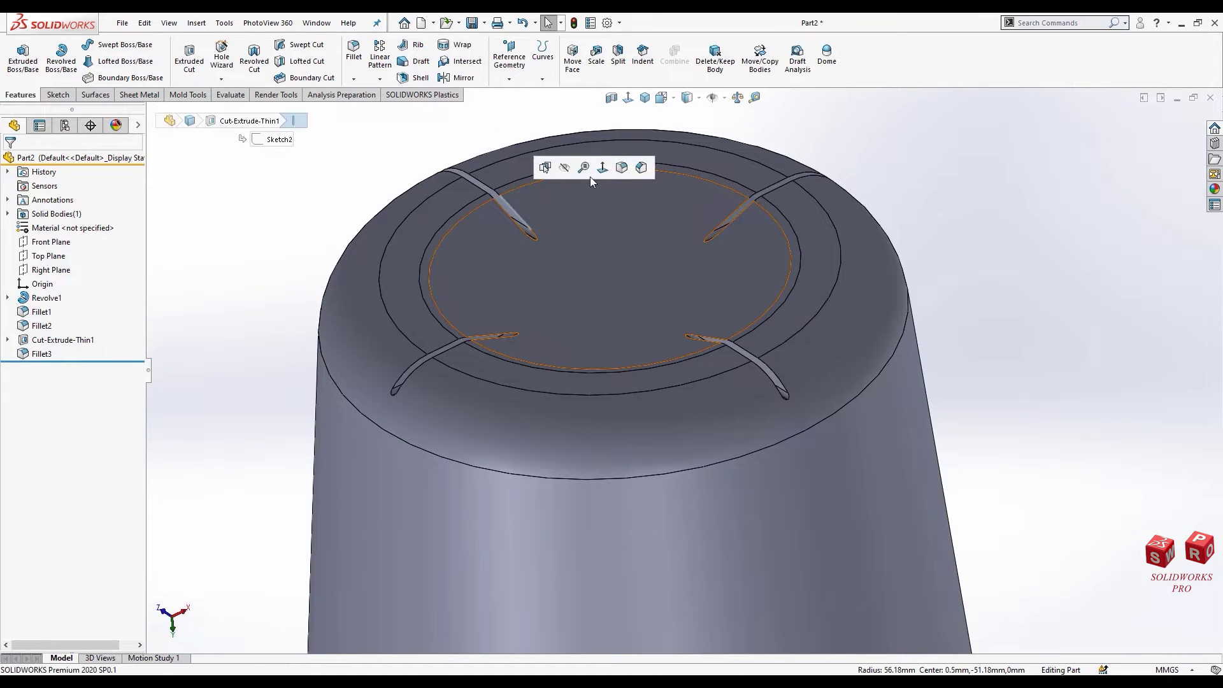
key(Return)
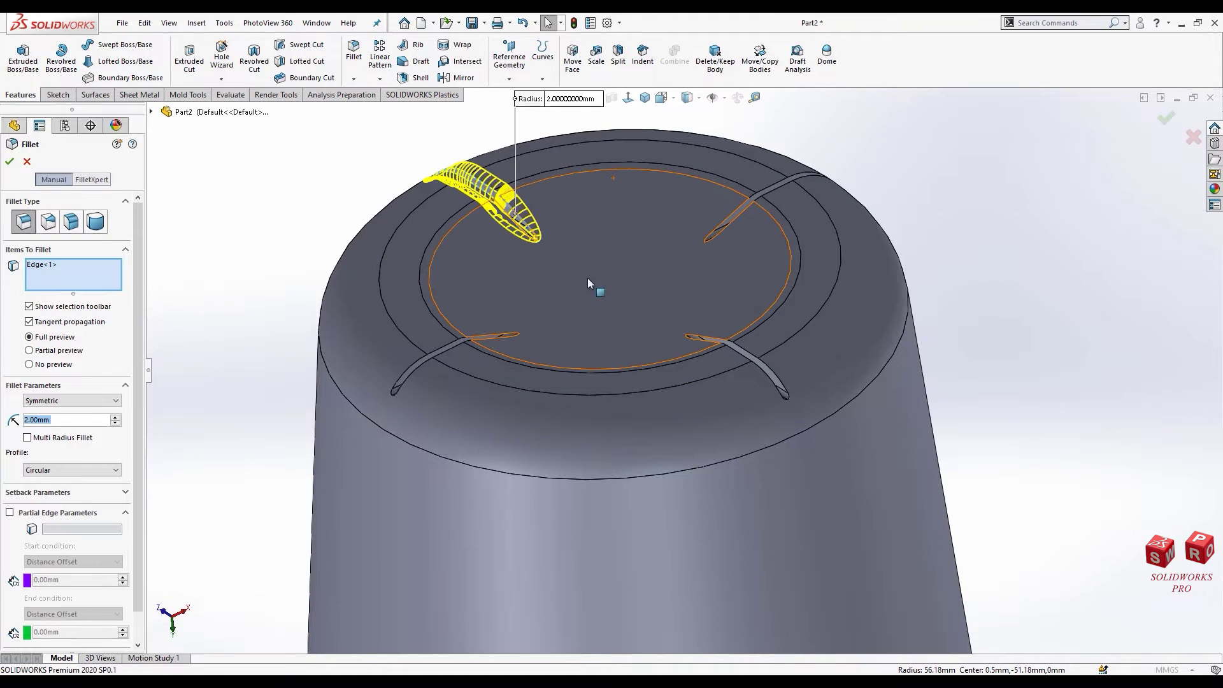
click(492, 335)
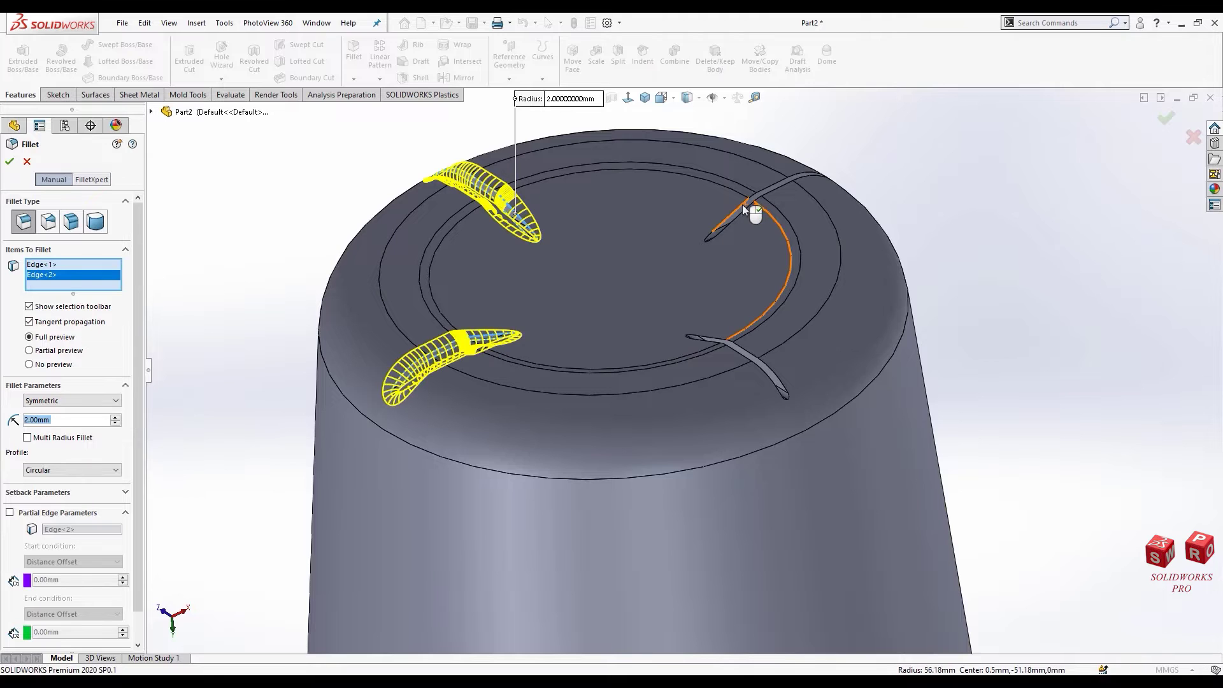
click(755, 361)
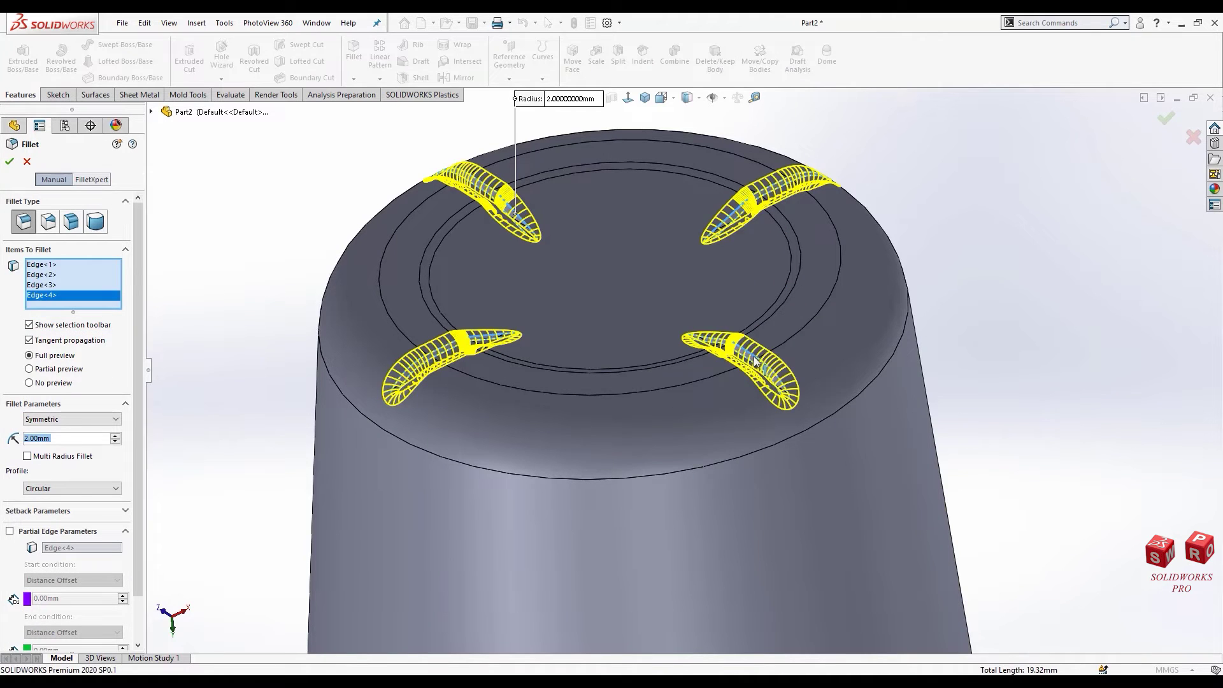
key(Return)
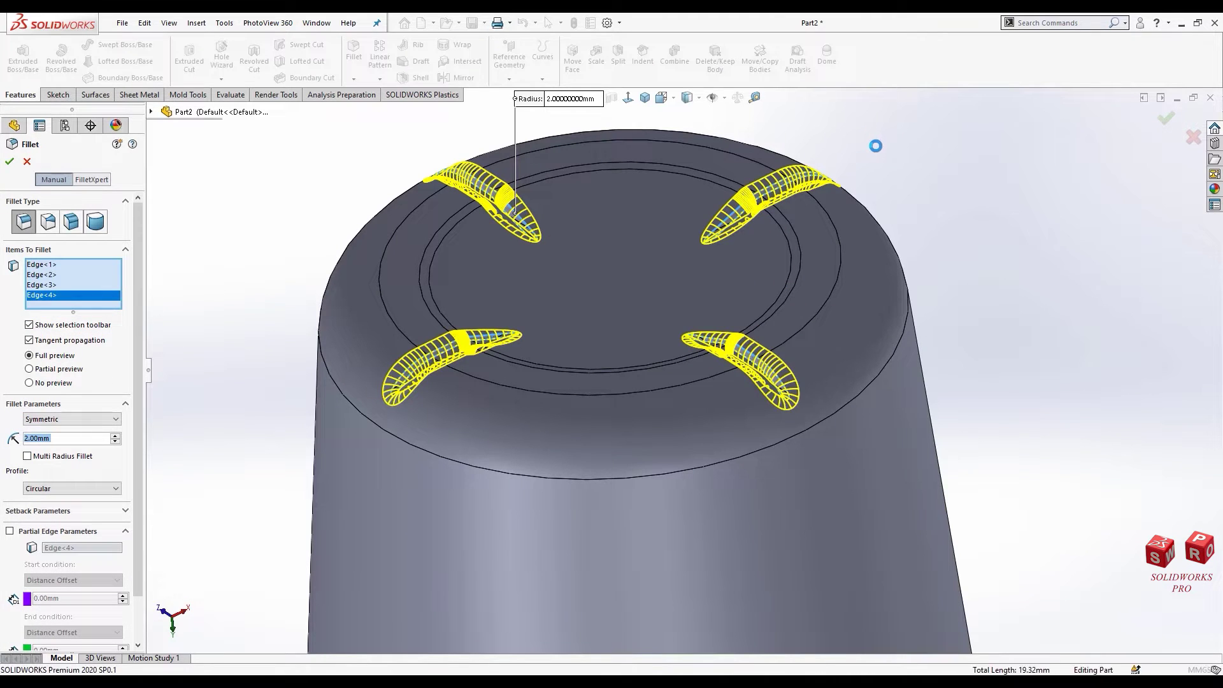
click(628, 96)
Step: Roll the model back above Fillet3 and switch to the isometric view
scroll(740, 389, down, 2)
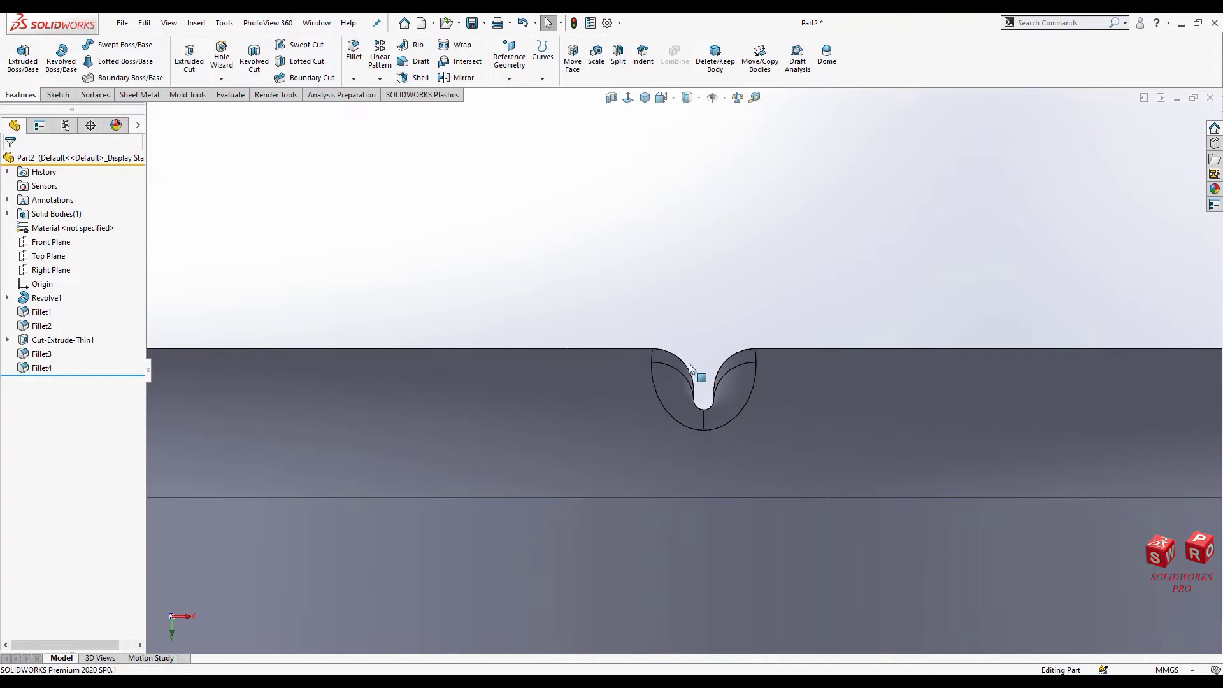
click(42, 353)
click(77, 319)
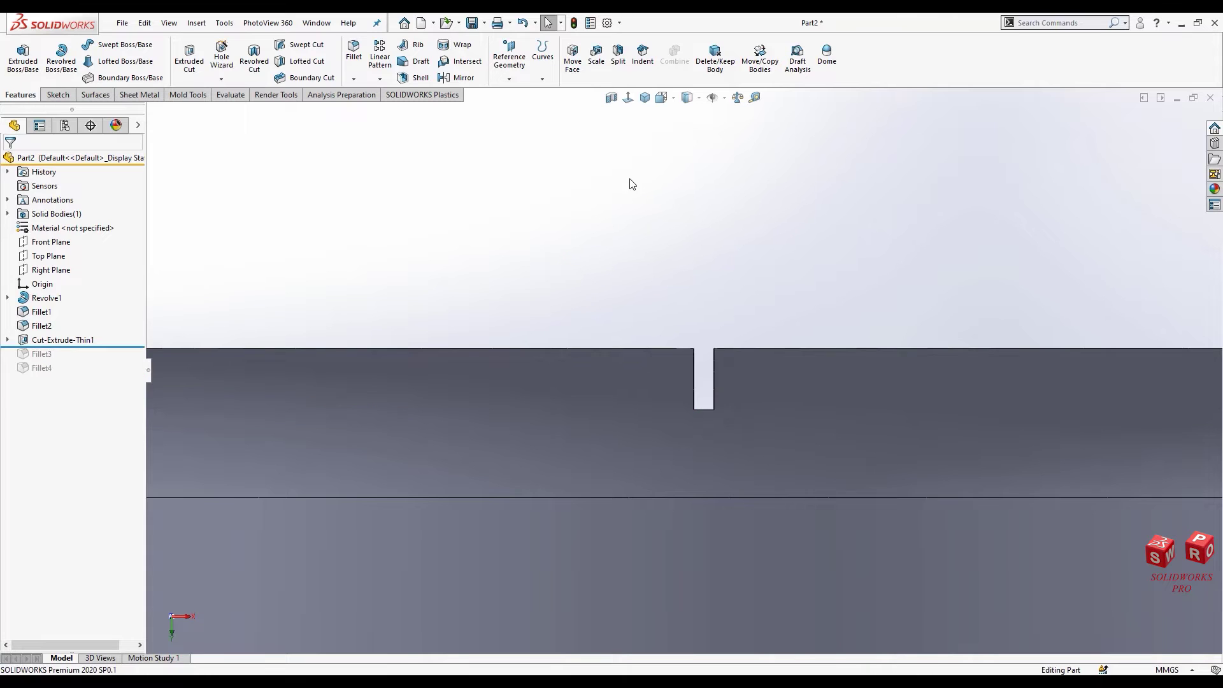
key(ctrl+7)
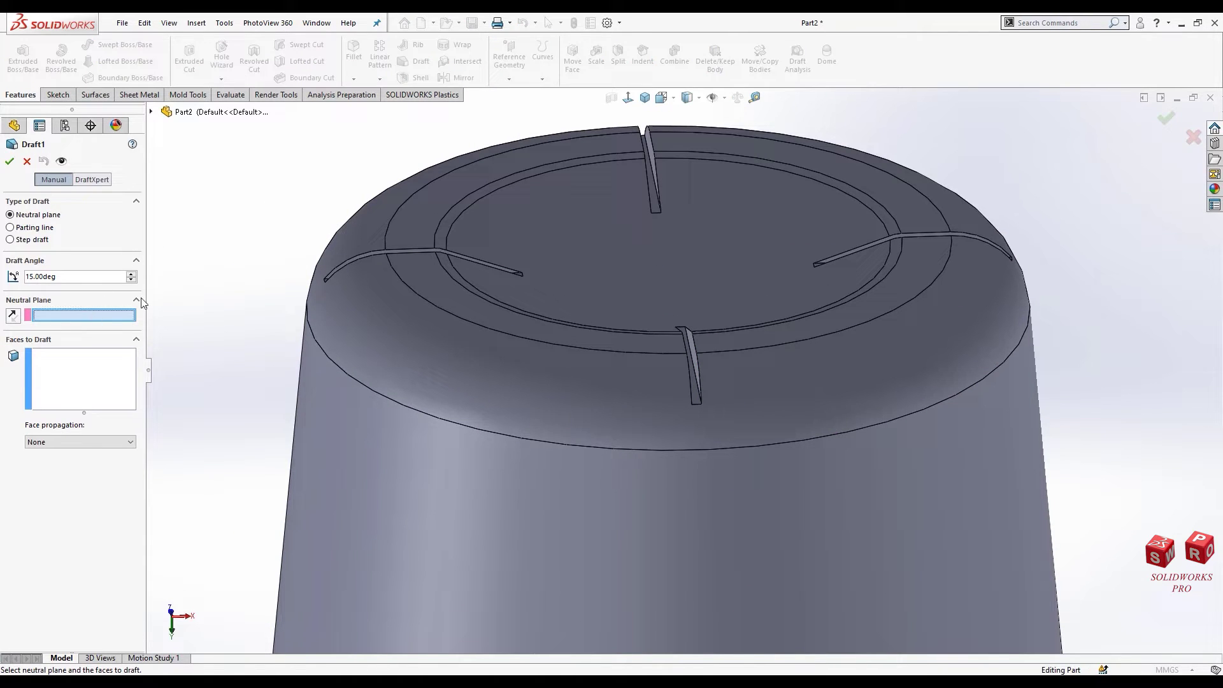
Step: Pick the bottom face as neutral plane and the first slot walls to draft
scroll(697, 369, down, 3)
scroll(676, 370, down, 1)
click(674, 372)
click(89, 368)
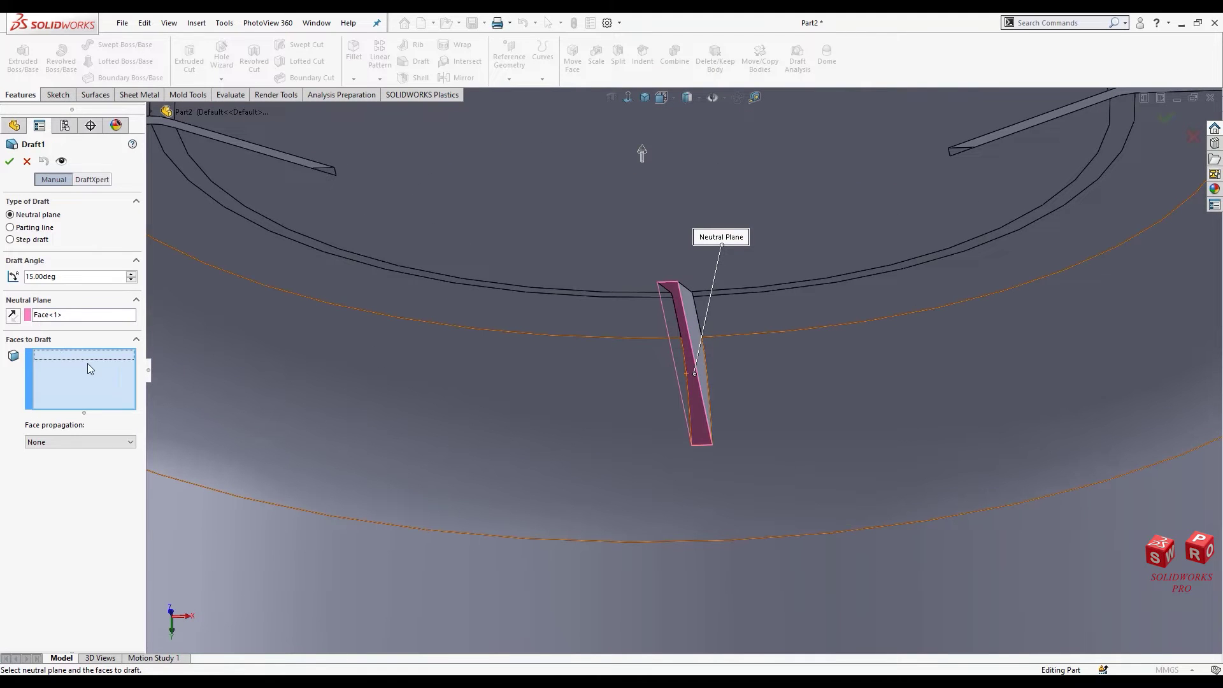
click(687, 348)
middle_drag(694, 337, 676, 341)
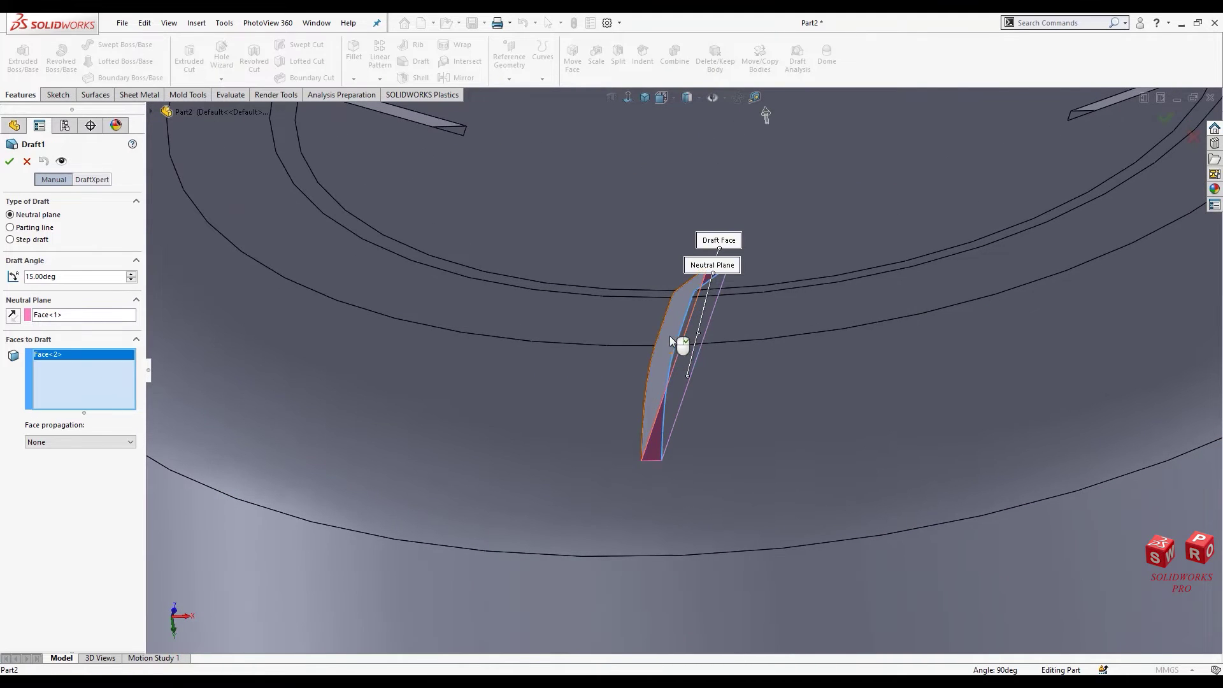
click(668, 336)
scroll(549, 252, up, 5)
mouse_move(554, 255)
middle_down()
mouse_move(605, 315)
mouse_move(582, 355)
middle_up()
scroll(561, 297, down, 5)
click(560, 297)
Step: Add the walls of the remaining slots to the faces to draft
scroll(556, 326, up, 3)
click(535, 333)
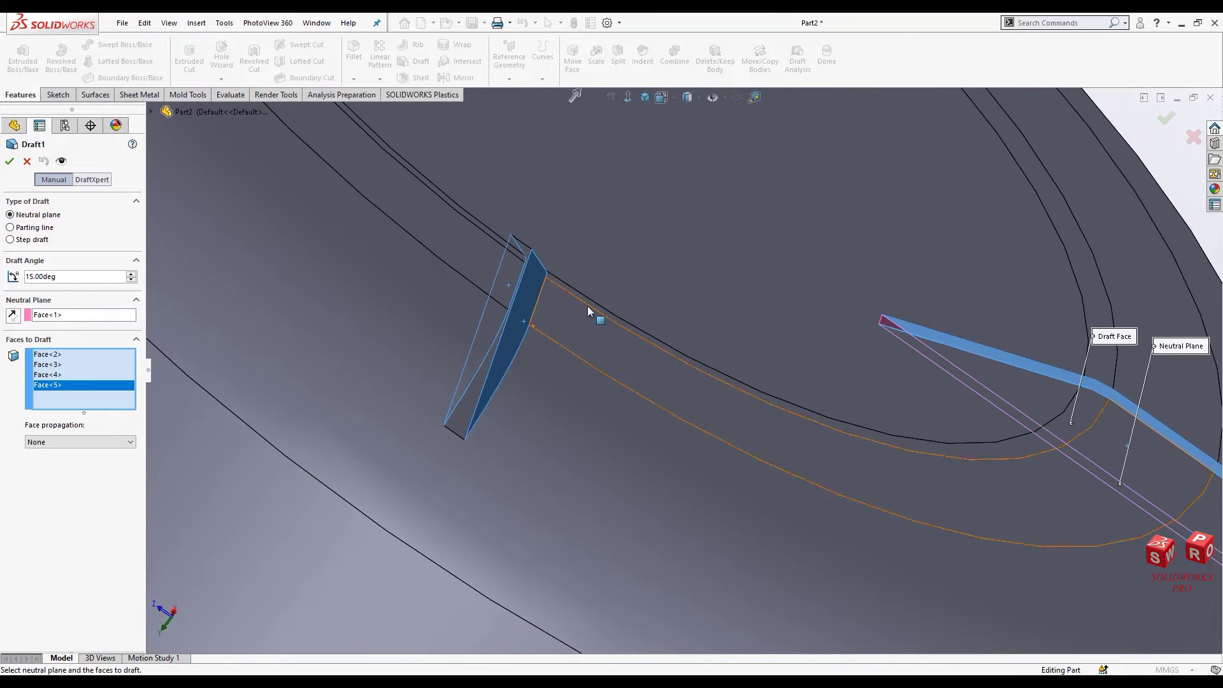
scroll(594, 300, up, 5)
scroll(592, 281, down, 5)
click(582, 205)
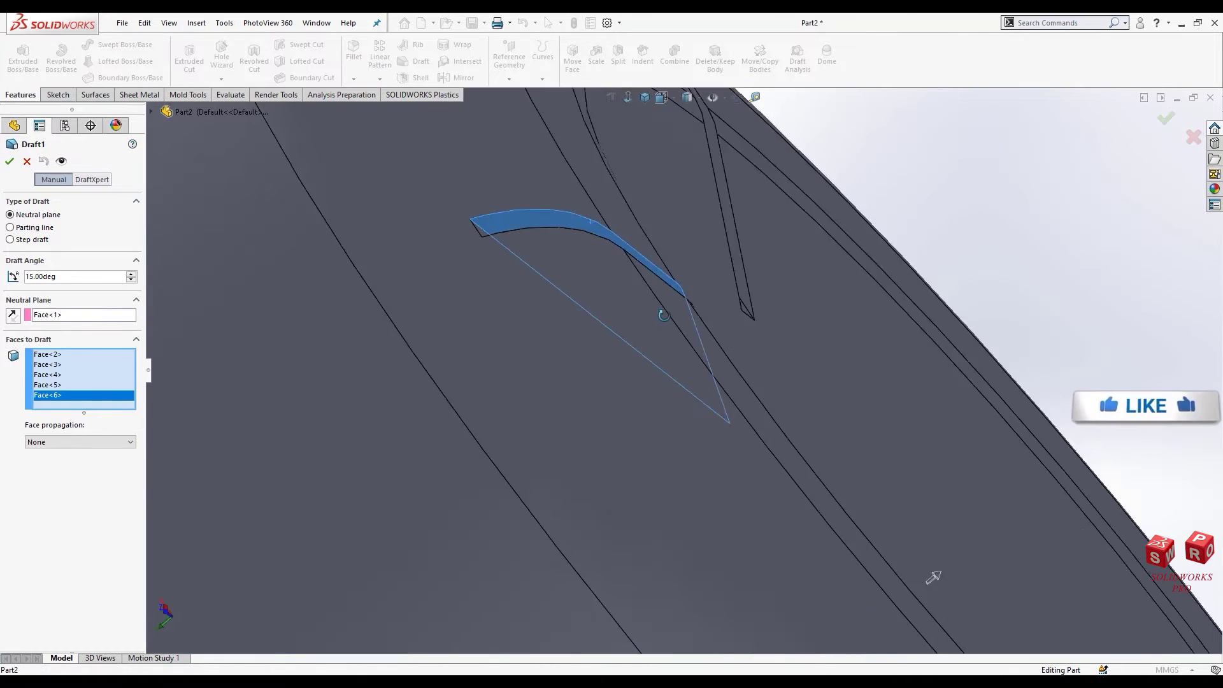
middle_drag(582, 205, 582, 264)
click(582, 263)
scroll(617, 306, up, 5)
mouse_move(617, 306)
middle_down()
mouse_move(573, 255)
mouse_move(534, 293)
mouse_move(652, 202)
middle_up()
scroll(544, 231, down, 2)
scroll(544, 230, down, 5)
click(536, 232)
Step: Add the final slot wall and apply a 12.00deg draft
click(560, 270)
scroll(586, 292, up, 3)
scroll(652, 202, up, 5)
middle_drag(769, 319, 637, 440)
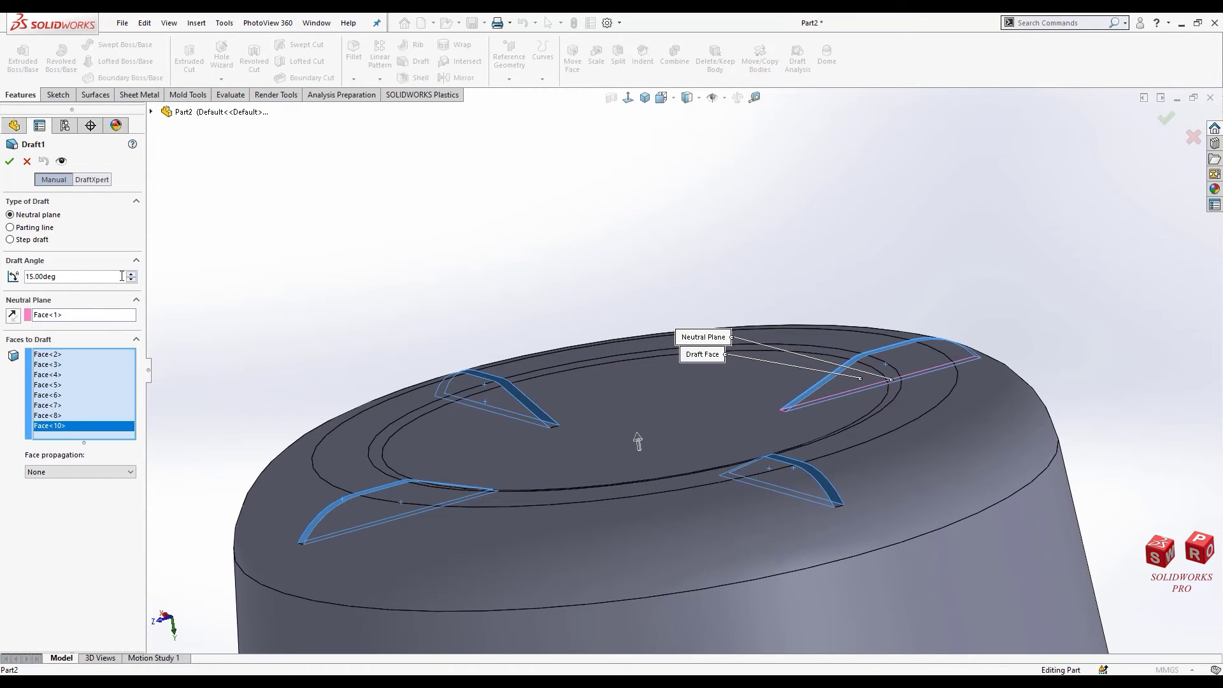
text(12)
key(Return)
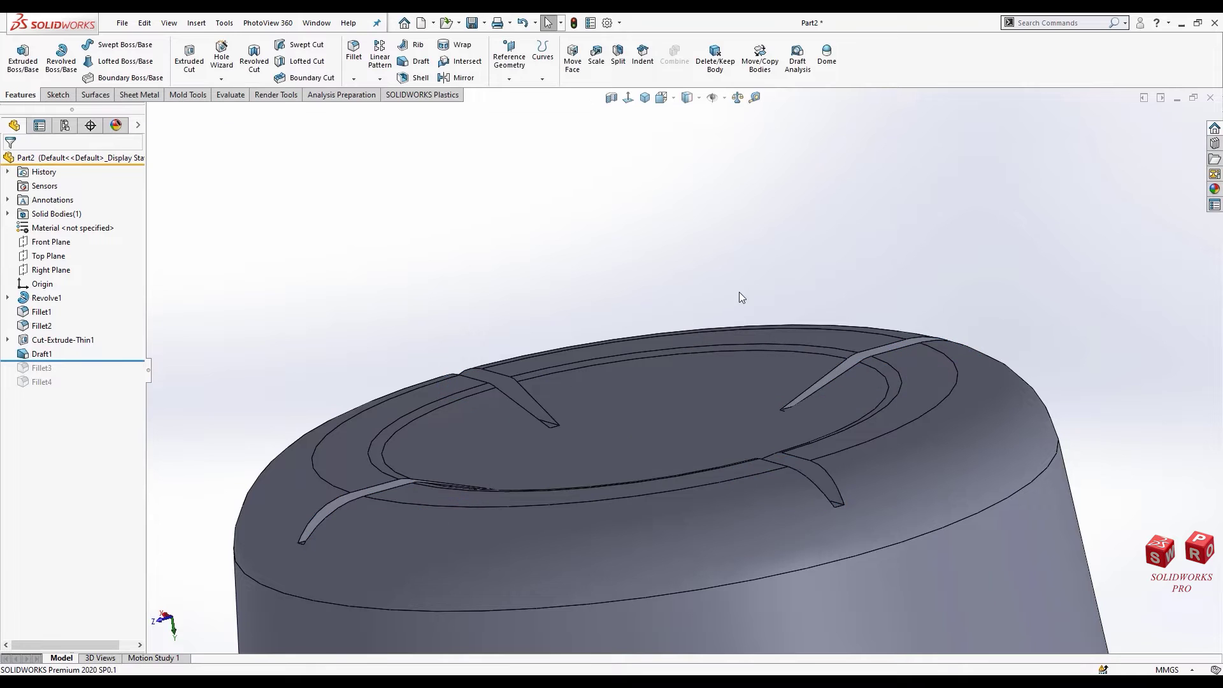
Step: Drag the rollback bar below Fillet4 and orbit to inspect the drafted, filleted slots
drag(93, 361, 94, 388)
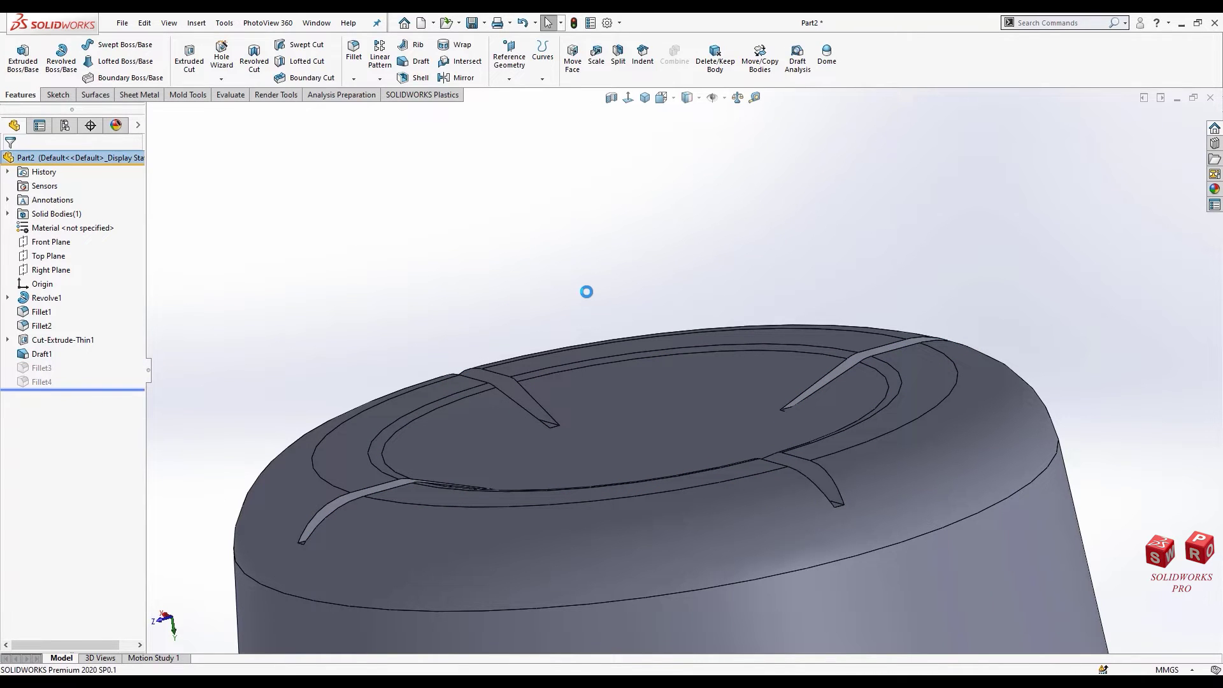
middle_drag(595, 278, 652, 437)
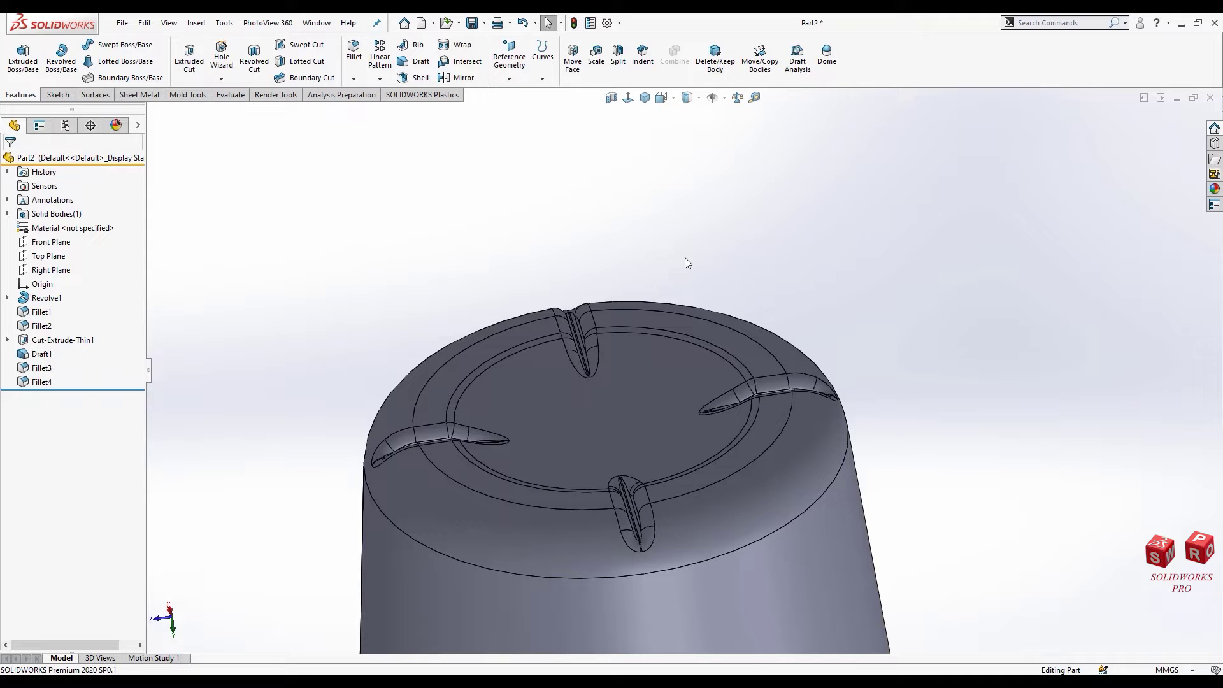
Step: Sketch a 12 mm diameter circle centred at the origin on the bottle's top face
click(683, 327)
click(732, 285)
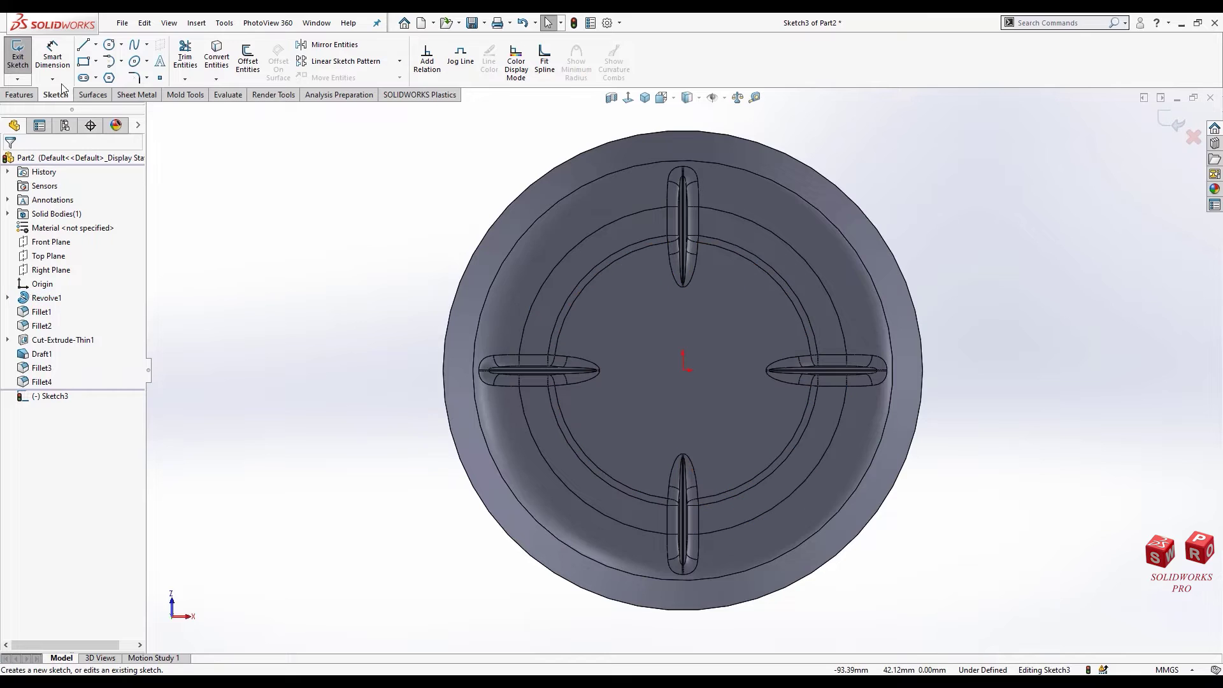
click(110, 44)
click(683, 370)
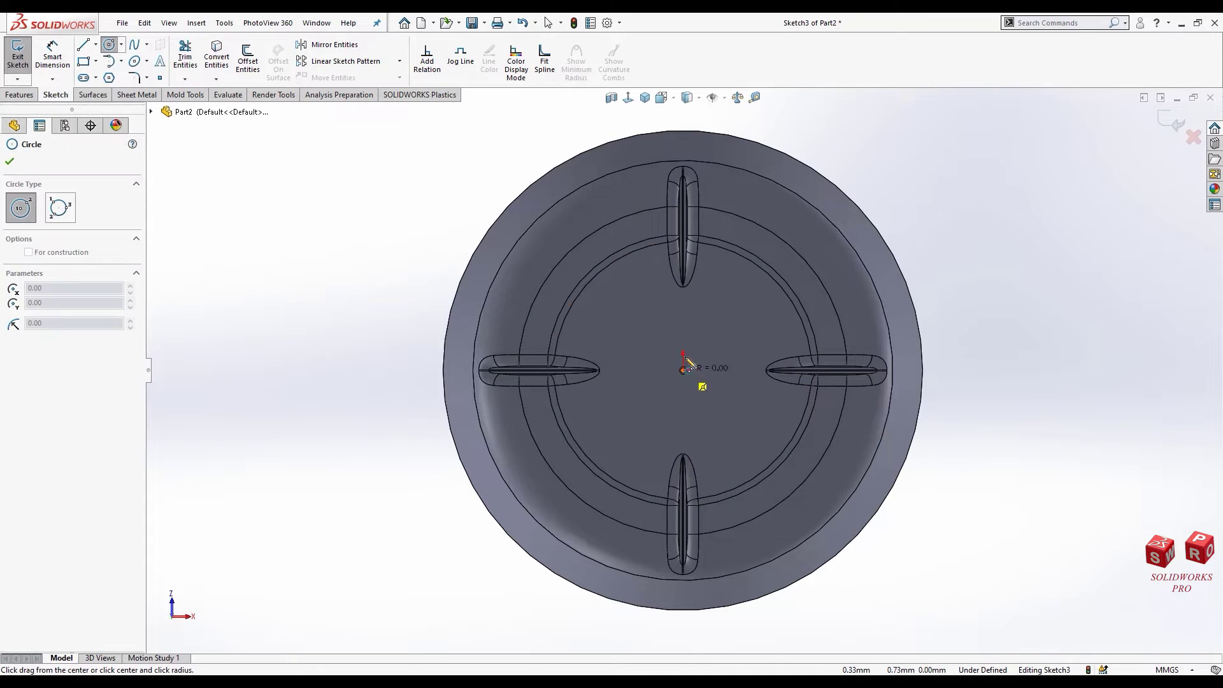
click(706, 347)
click(53, 56)
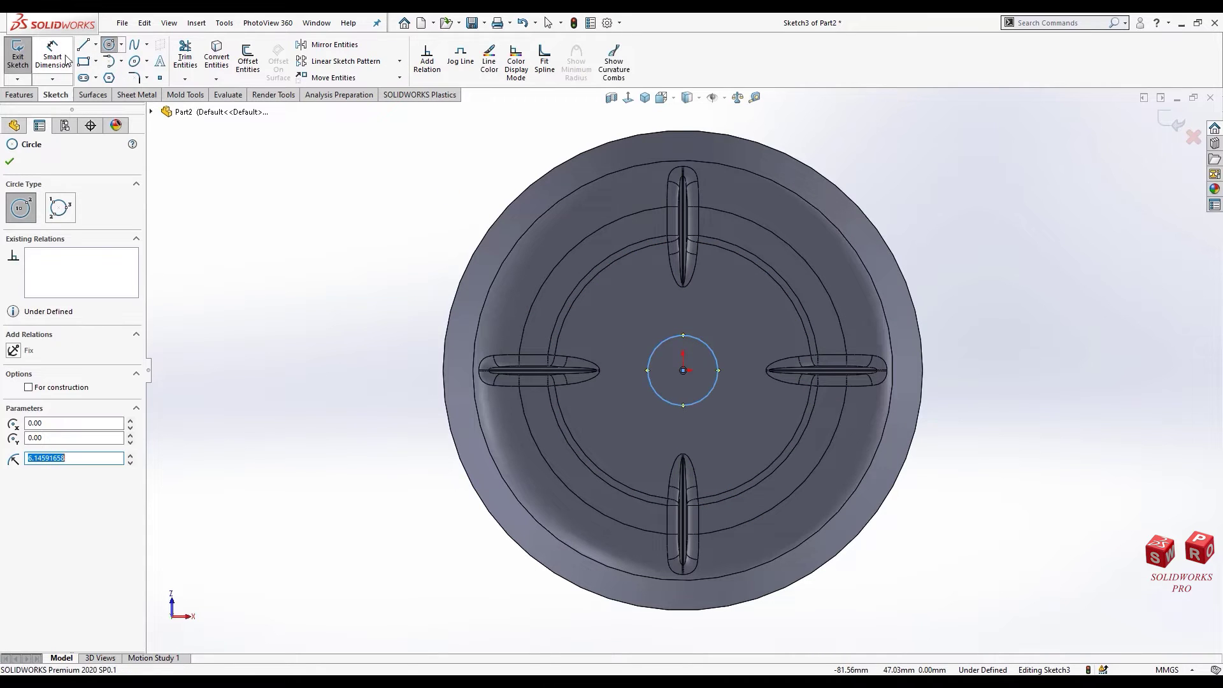
click(698, 347)
click(908, 201)
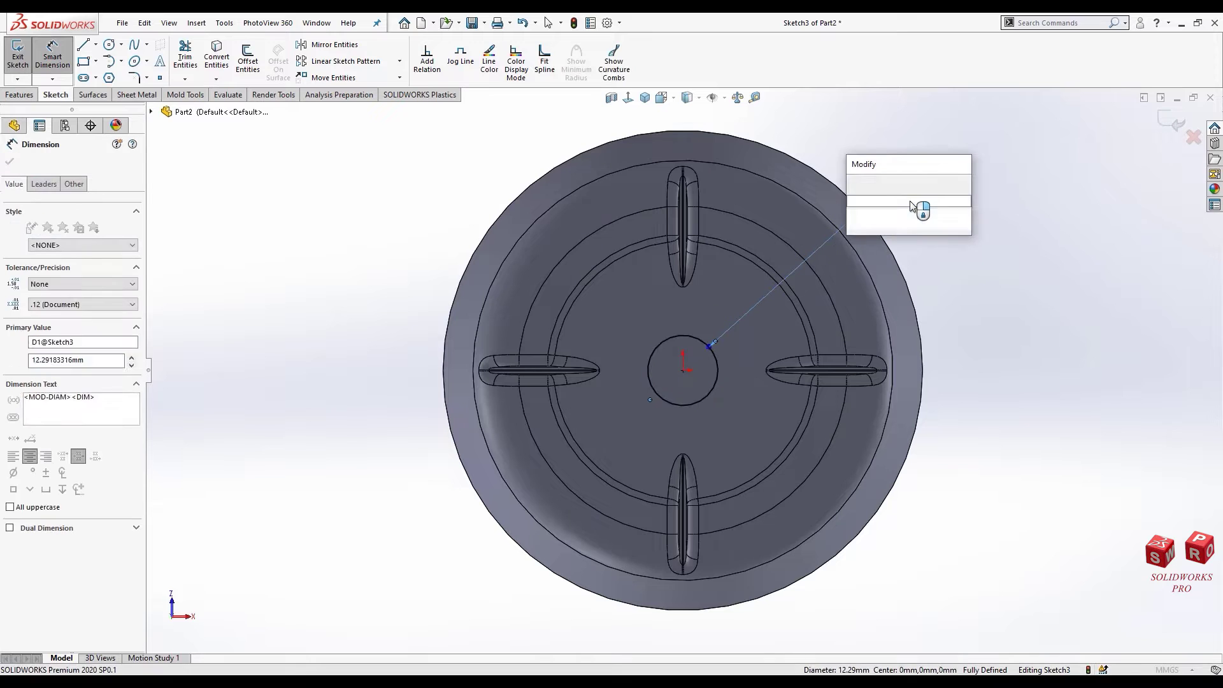
key(Return)
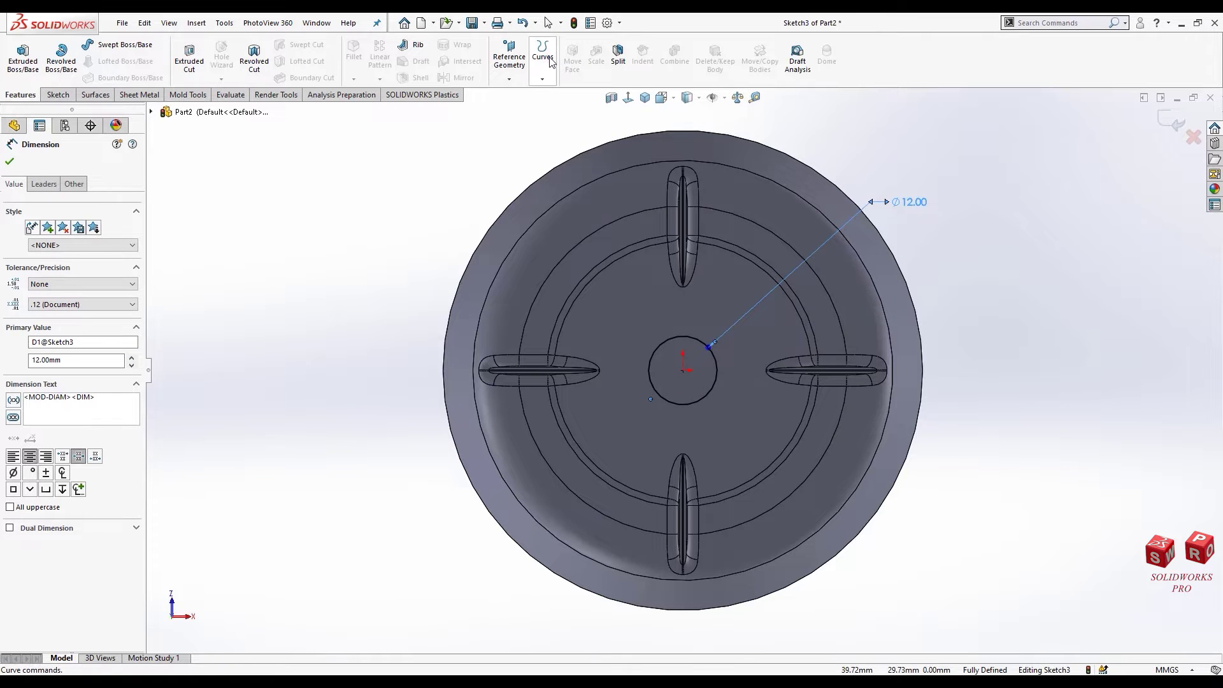
Step: Project the circle onto the top face as a split line
click(550, 61)
click(560, 93)
click(660, 282)
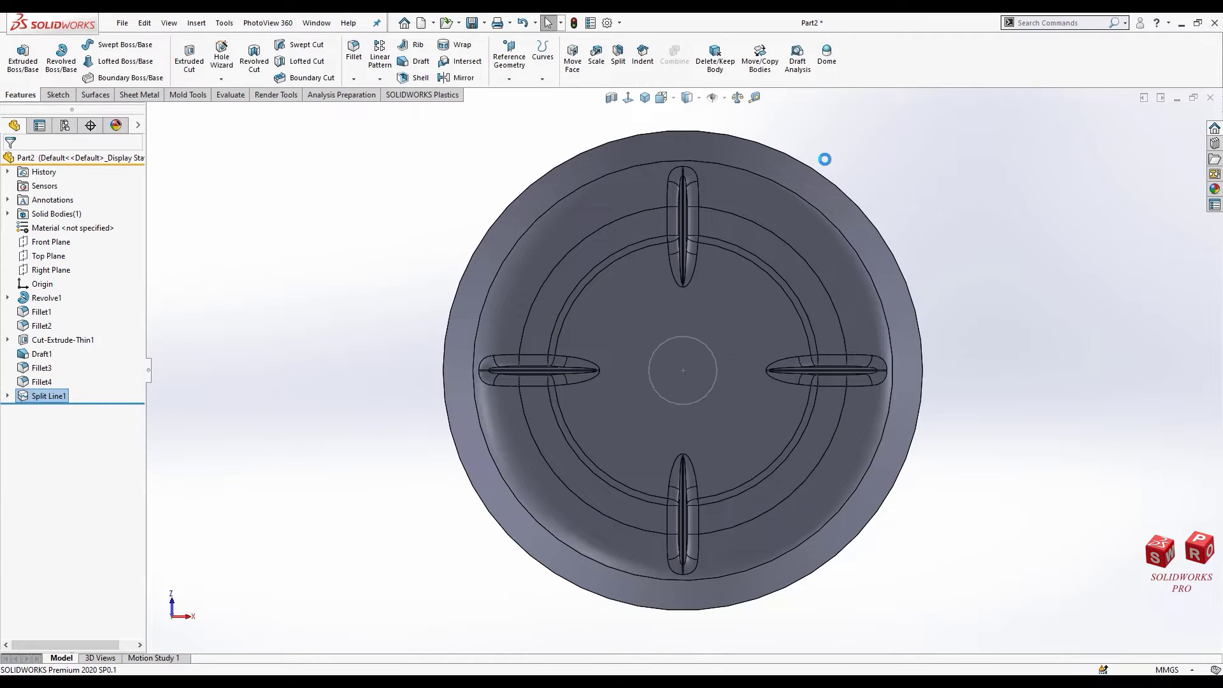
Step: On the split inner face, sketch a diagonal line and a horizontal construction line from the centre
click(778, 248)
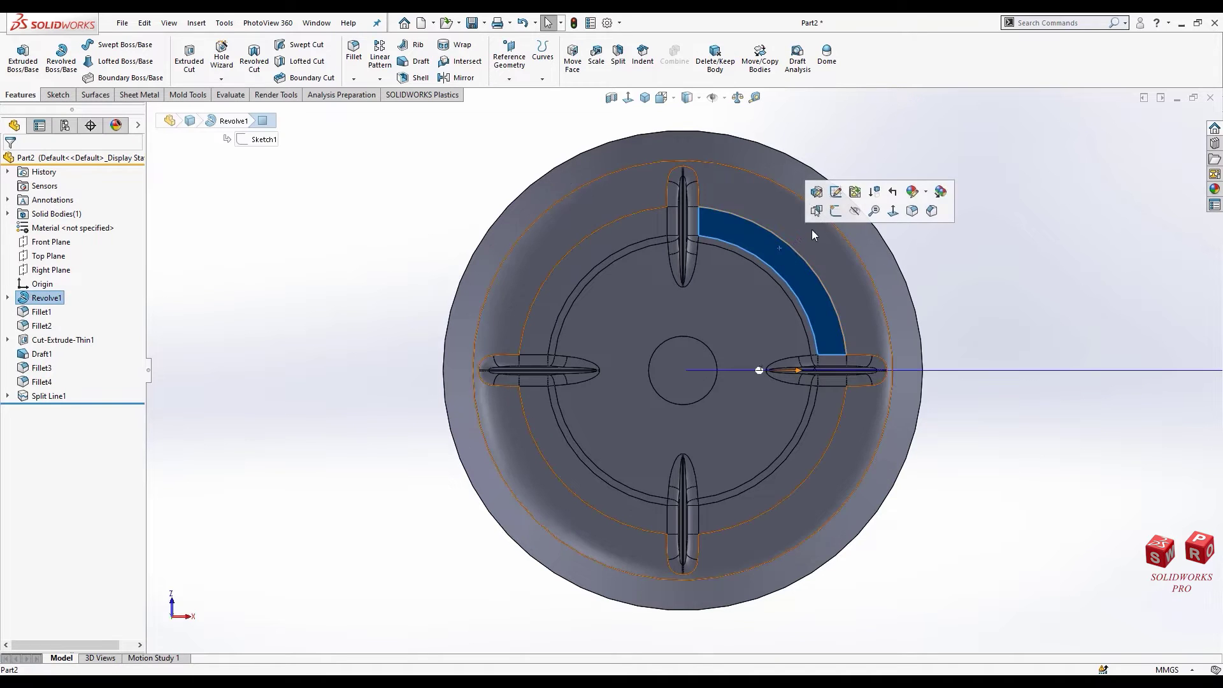
click(816, 228)
click(946, 227)
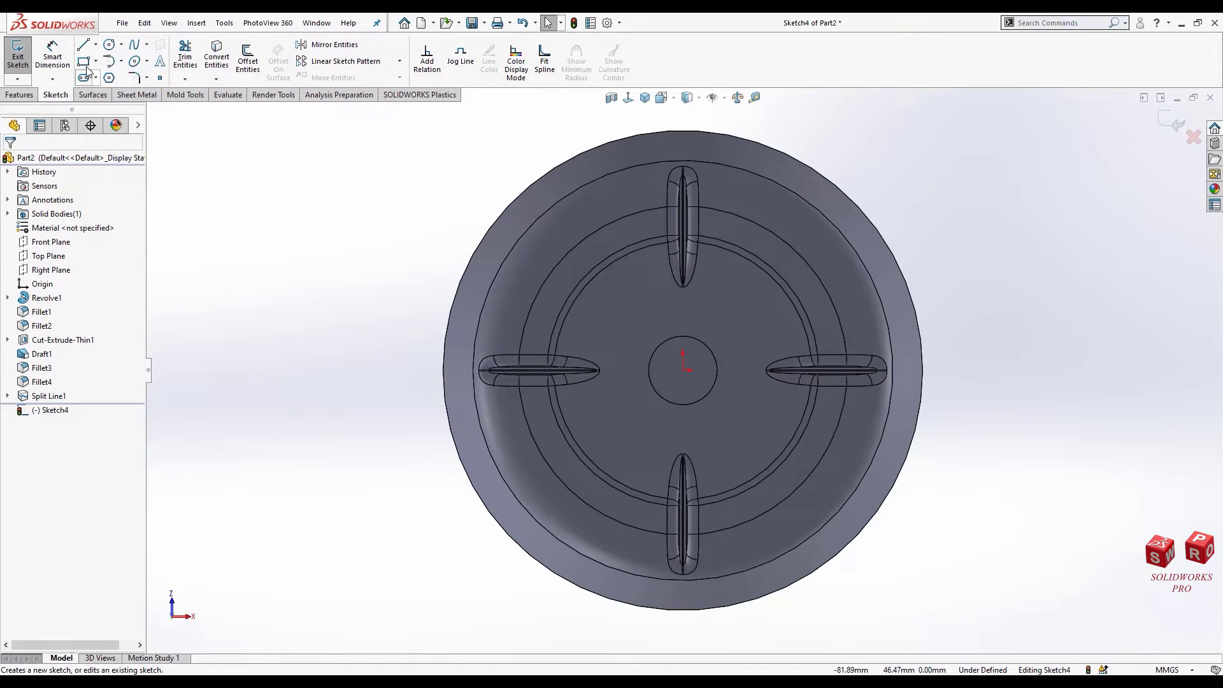
click(83, 44)
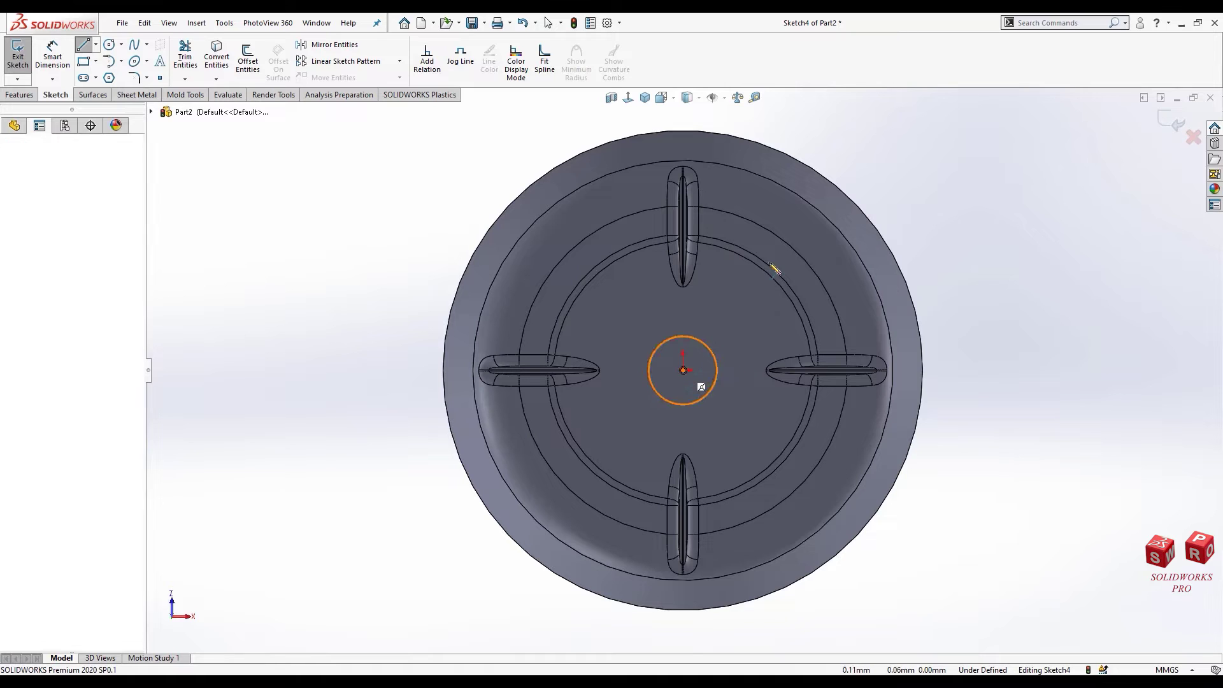
click(684, 370)
click(815, 231)
key(Escape)
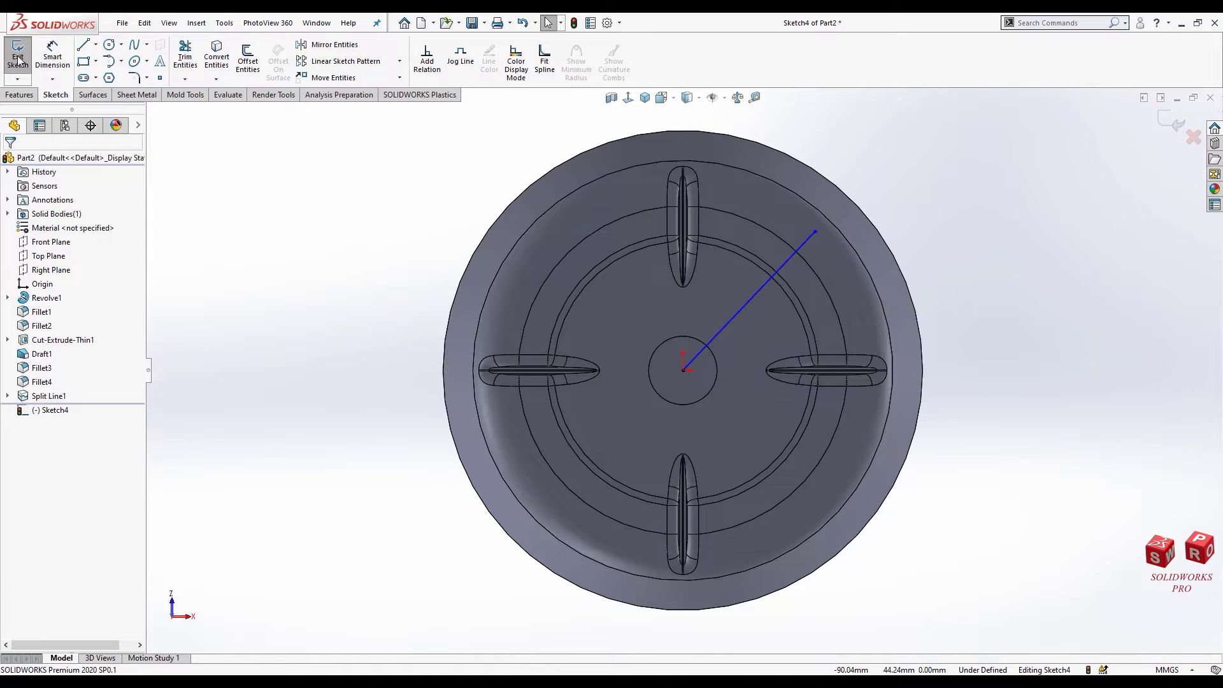
click(83, 45)
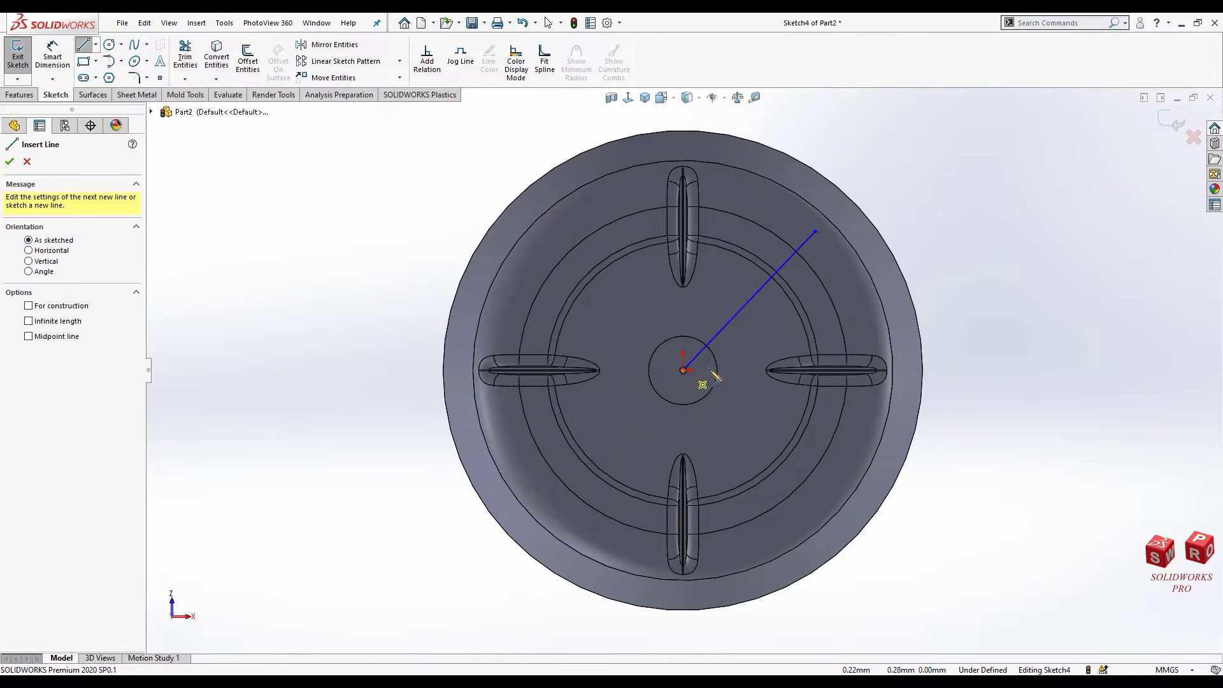
click(683, 370)
click(942, 370)
key(Escape)
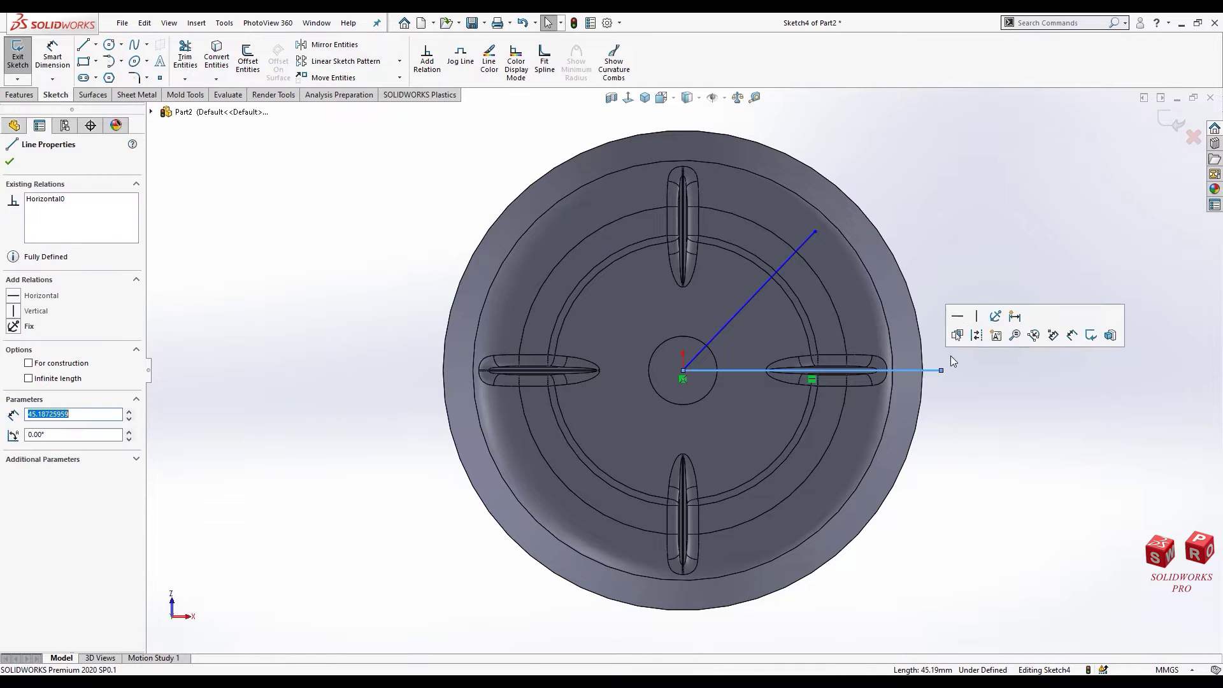
click(956, 335)
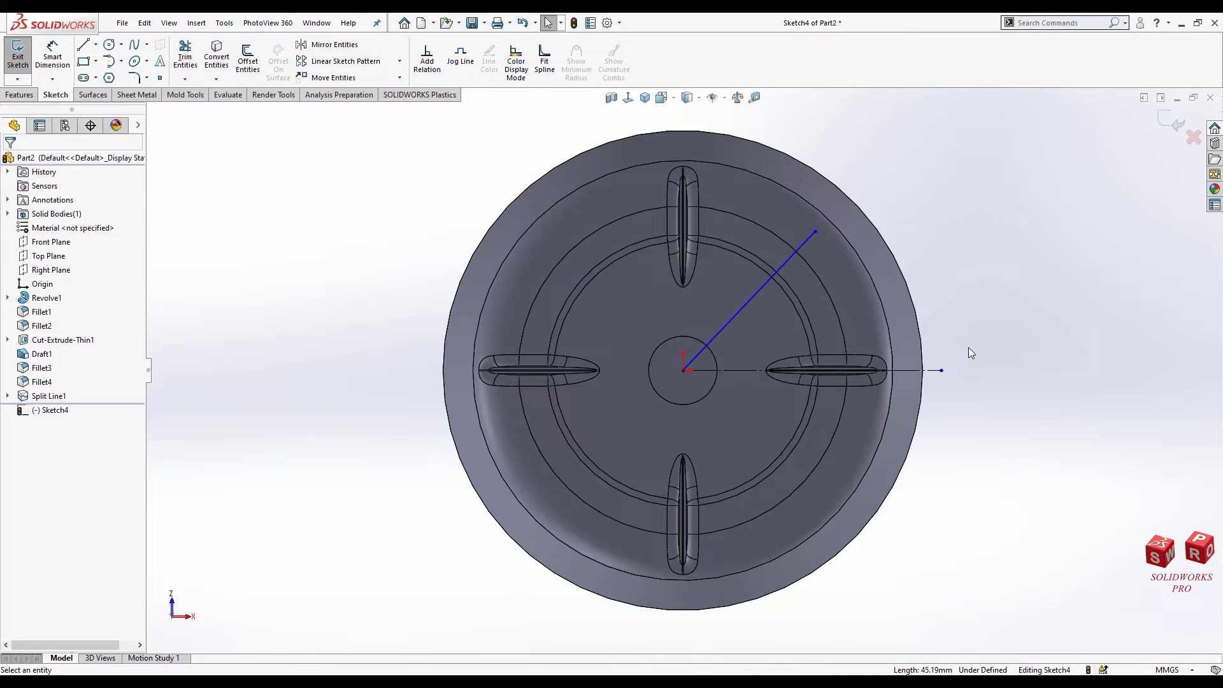
Step: Dimension the angle between the lines to 45°, extend the diagonal past the rim, and exit the sketch
click(54, 48)
click(784, 268)
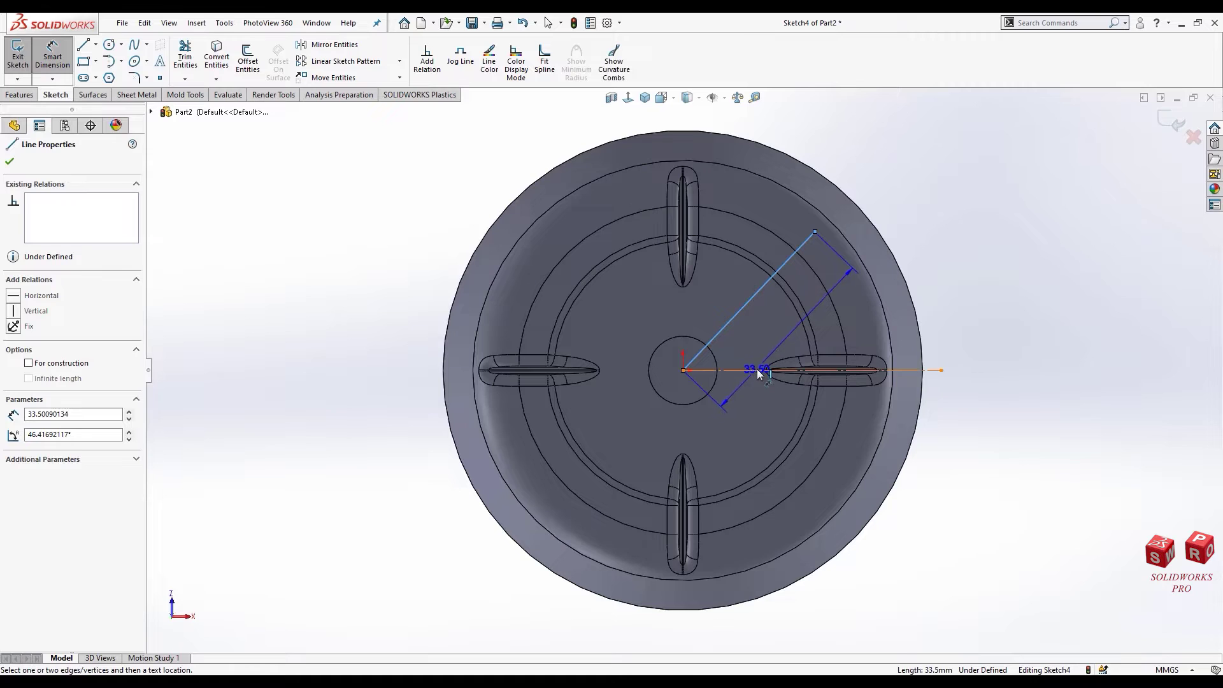
click(758, 370)
click(754, 350)
text(45)
key(Return)
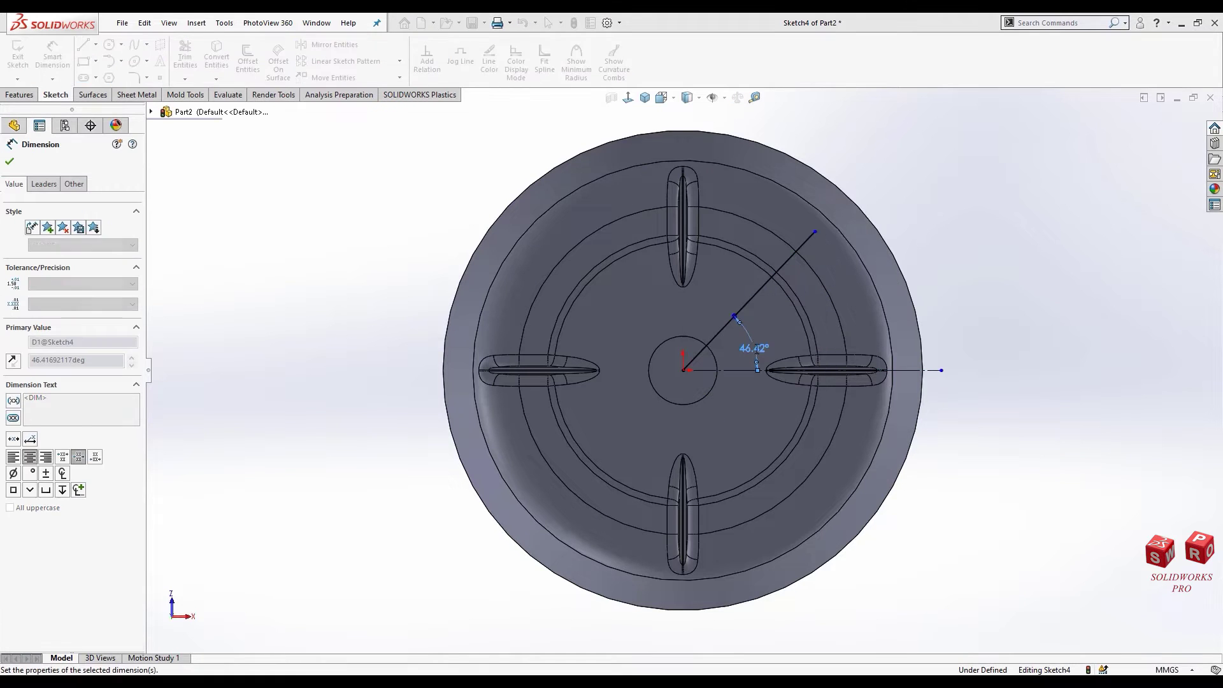
key(Escape)
drag(818, 235, 866, 187)
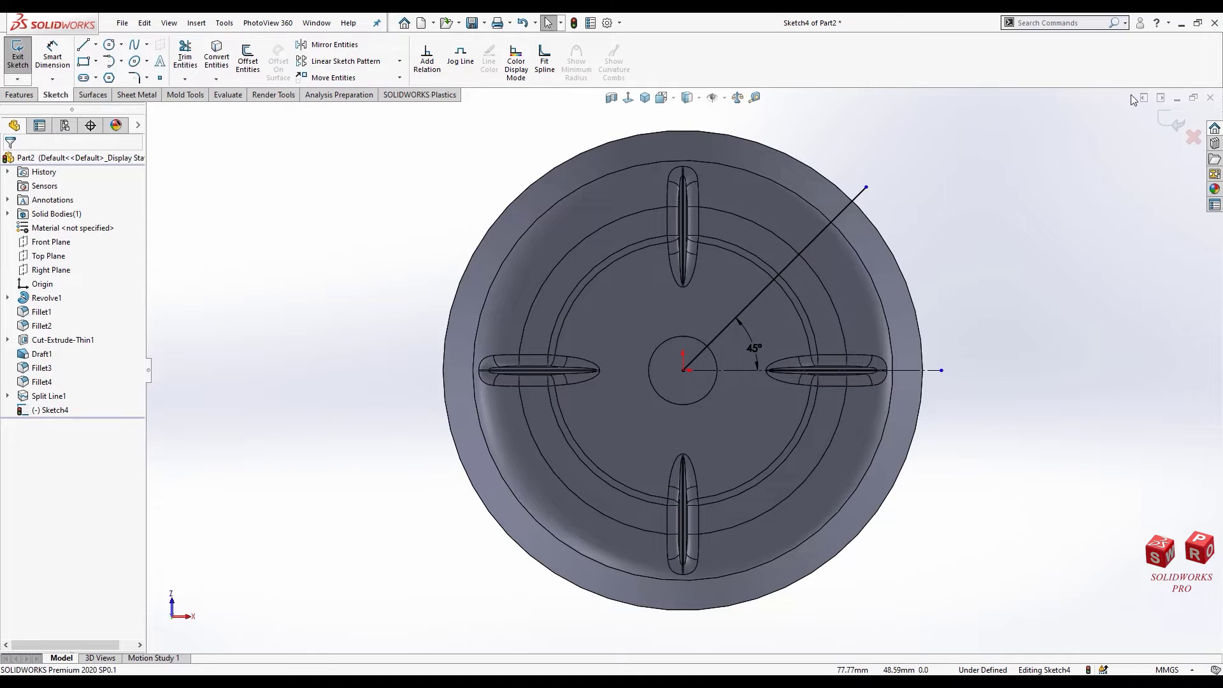
click(1174, 121)
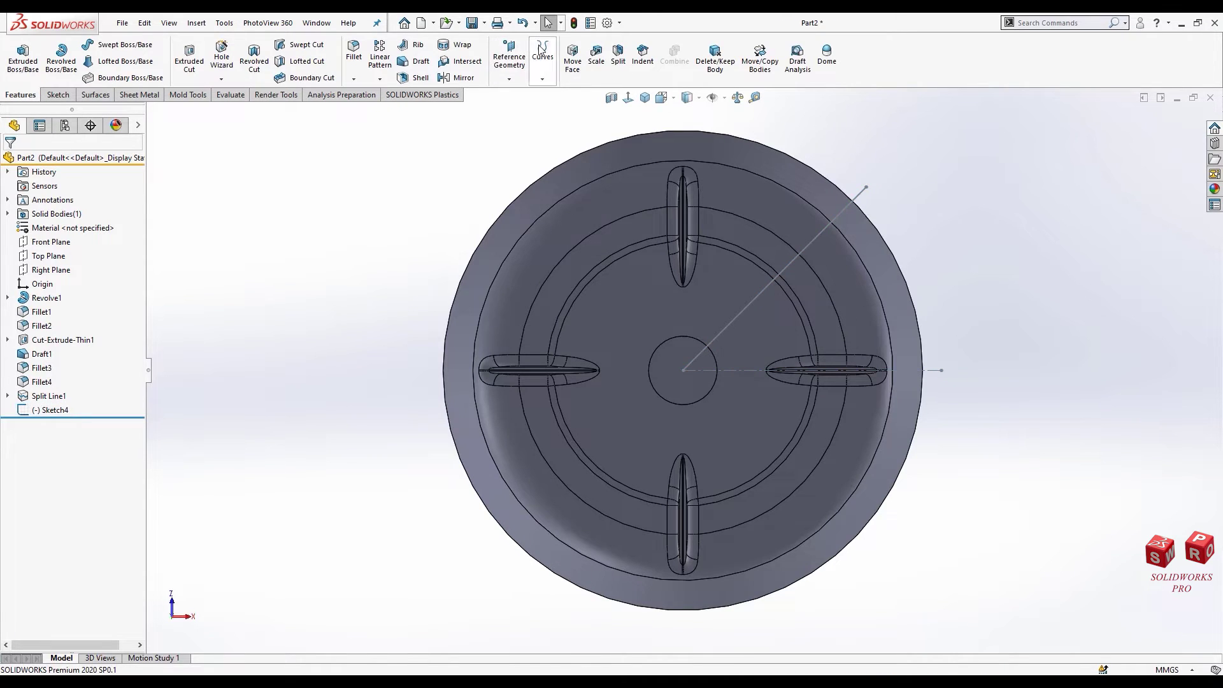
Step: Project the 45° line sketch onto the bottle's top faces as Curve1
click(540, 51)
click(572, 121)
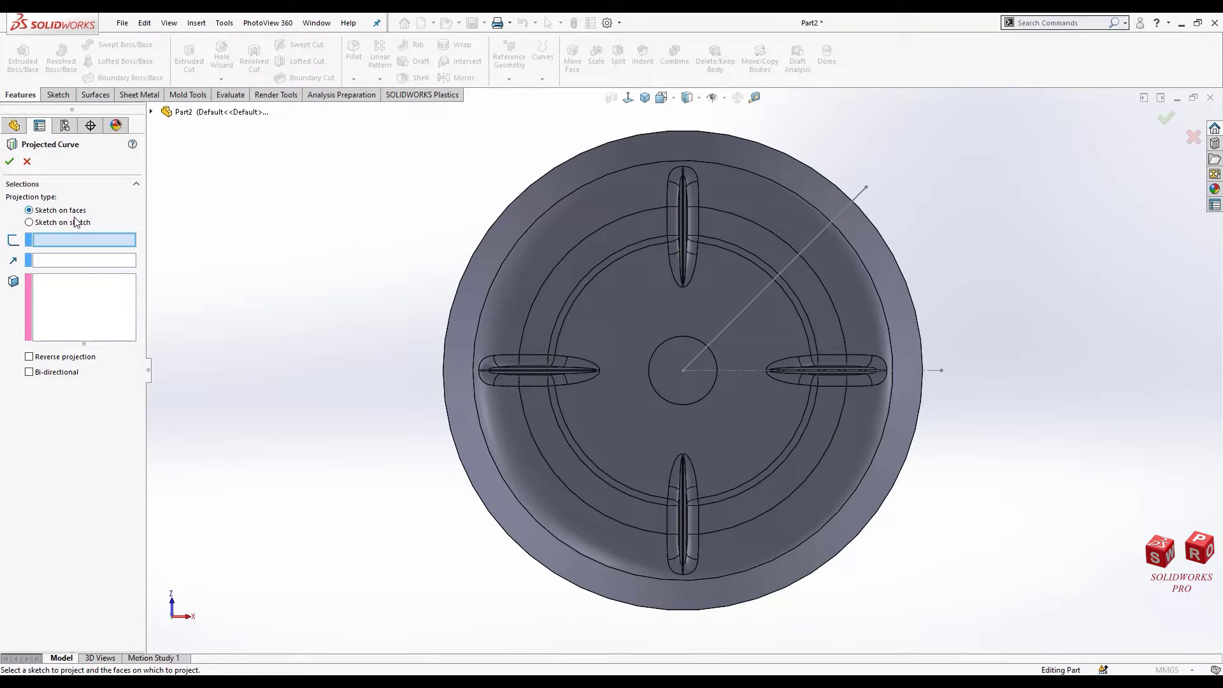
click(813, 242)
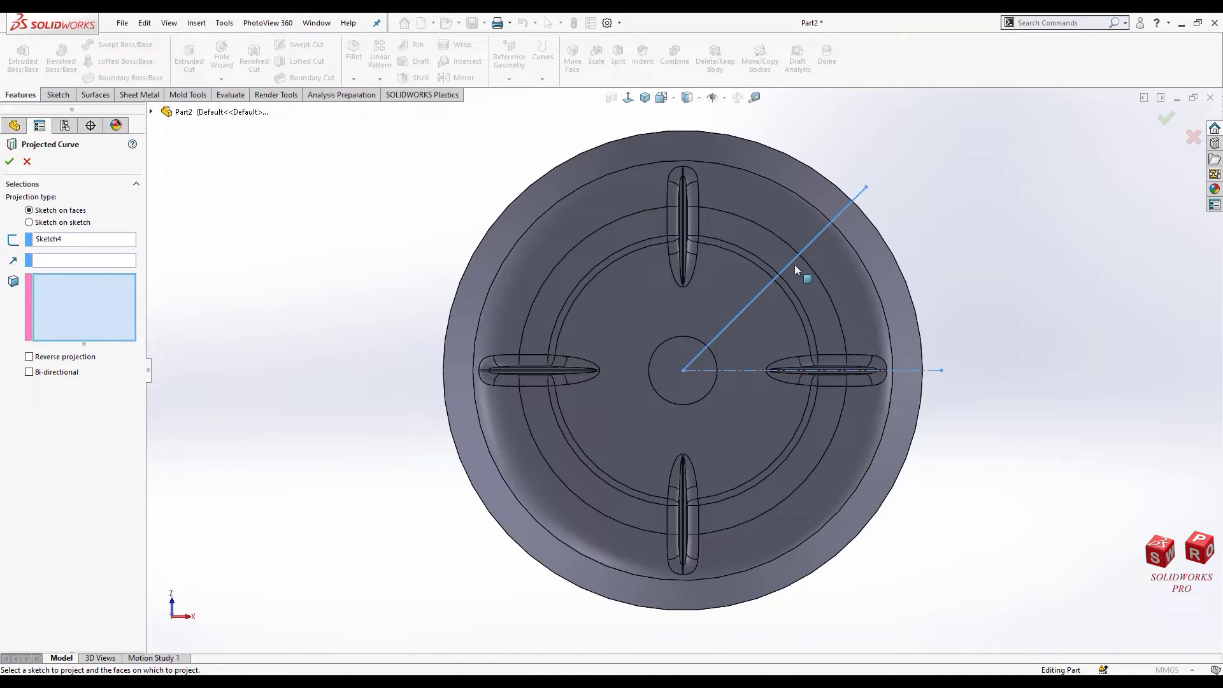
click(774, 300)
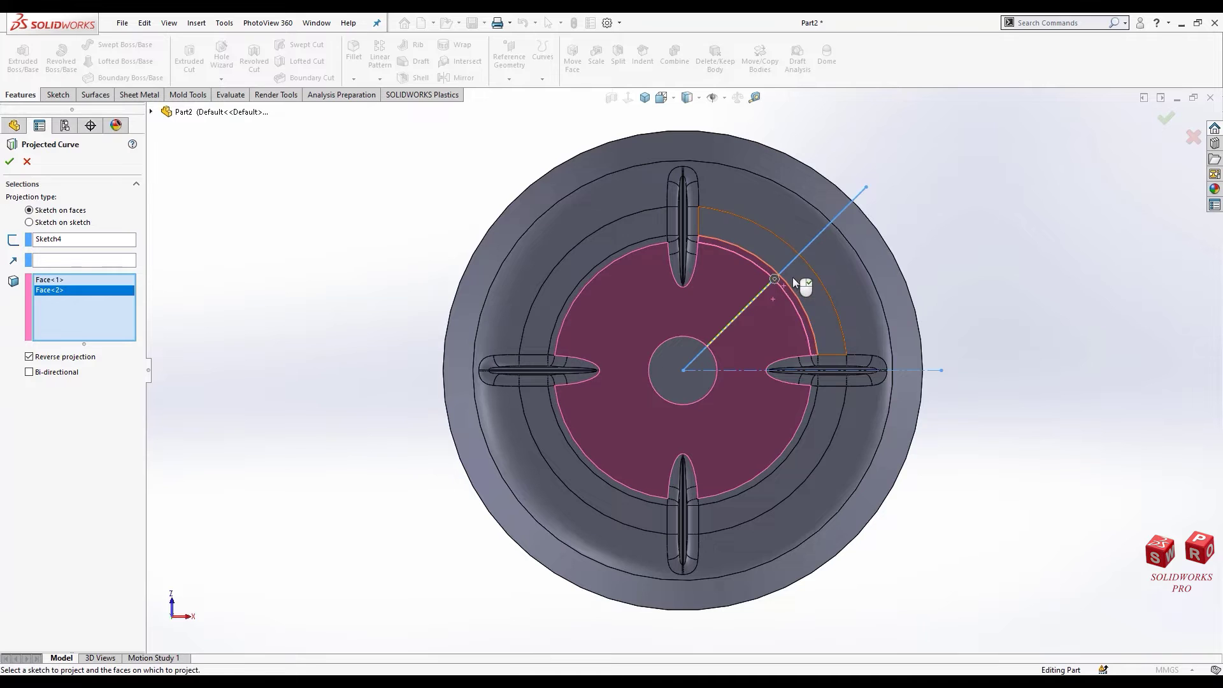
click(792, 277)
middle_drag(801, 300, 800, 160)
key(ctrl+shift+z)
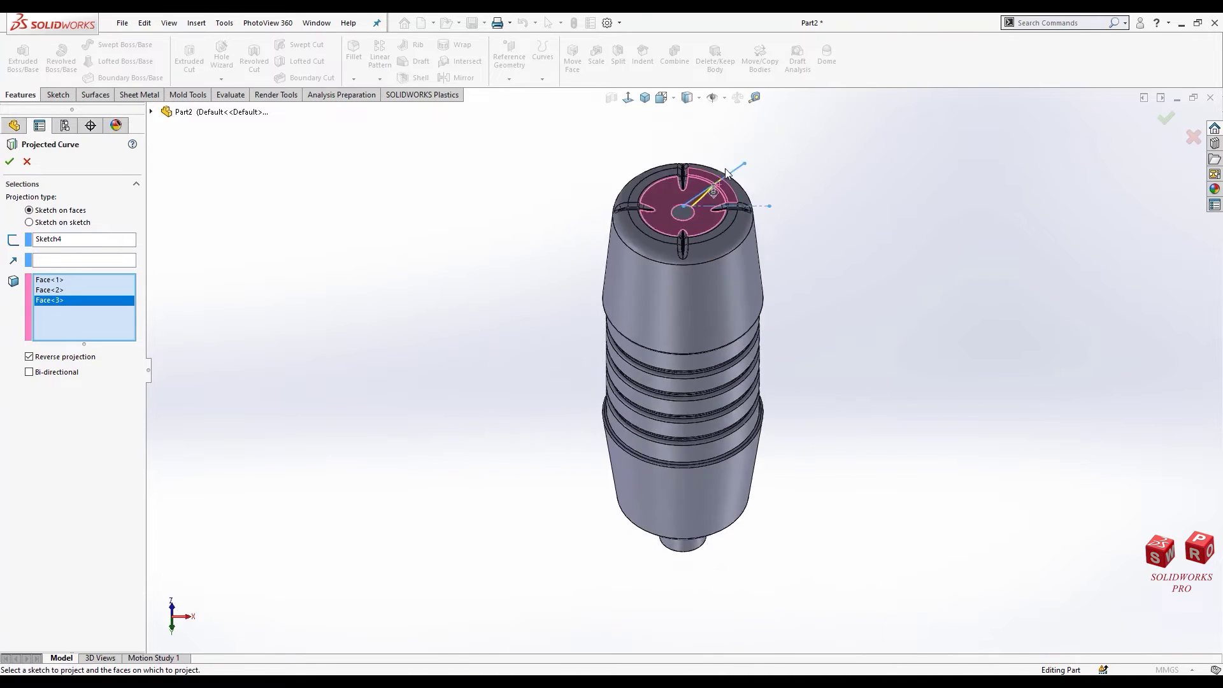
click(10, 162)
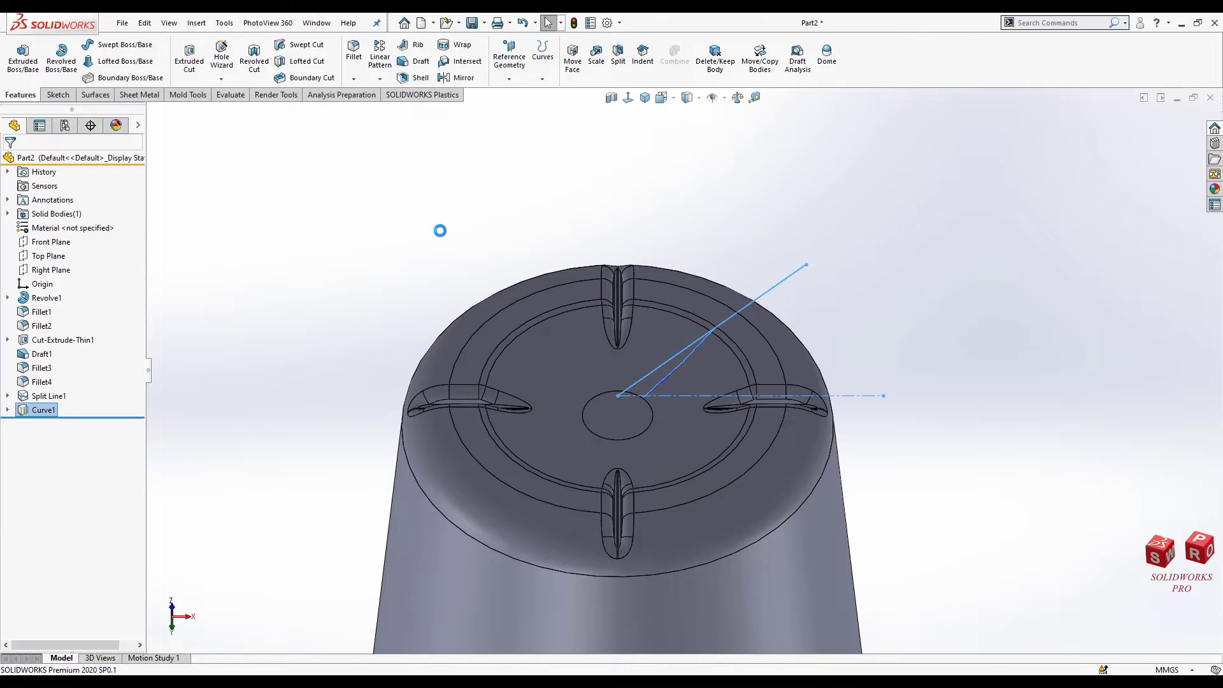
Step: Create Plane1 perpendicular to Curve1 at the curve's outer endpoint
click(623, 228)
scroll(713, 330, down, 3)
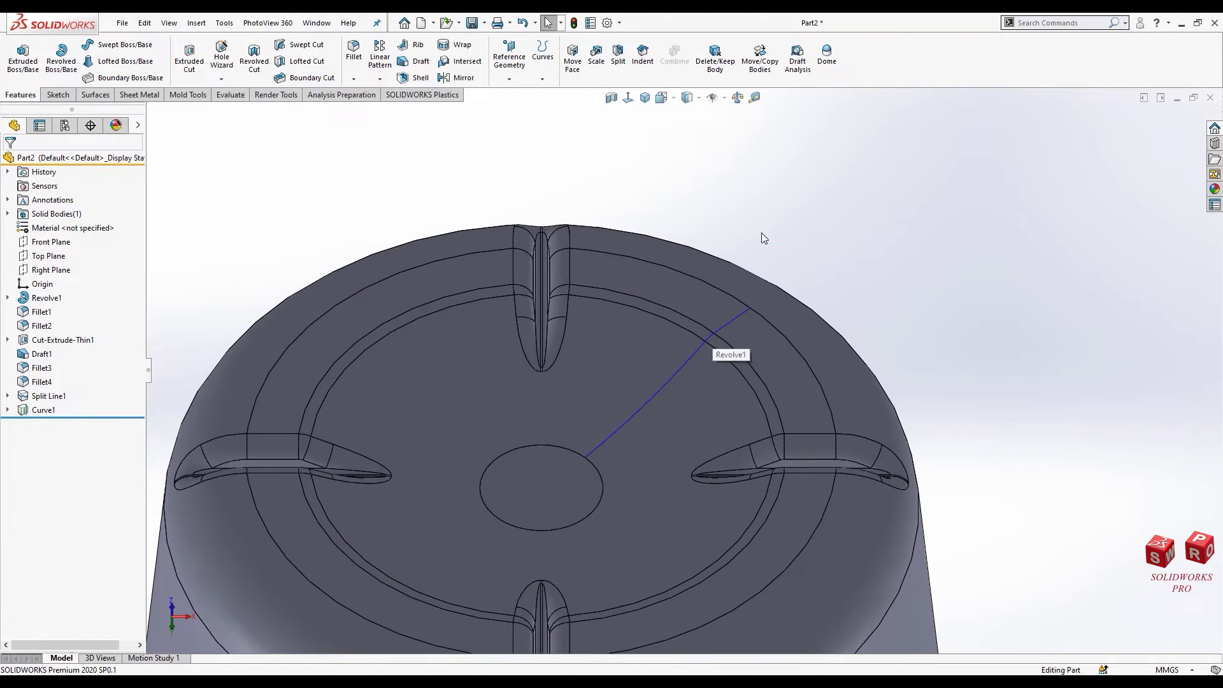
click(509, 54)
click(520, 93)
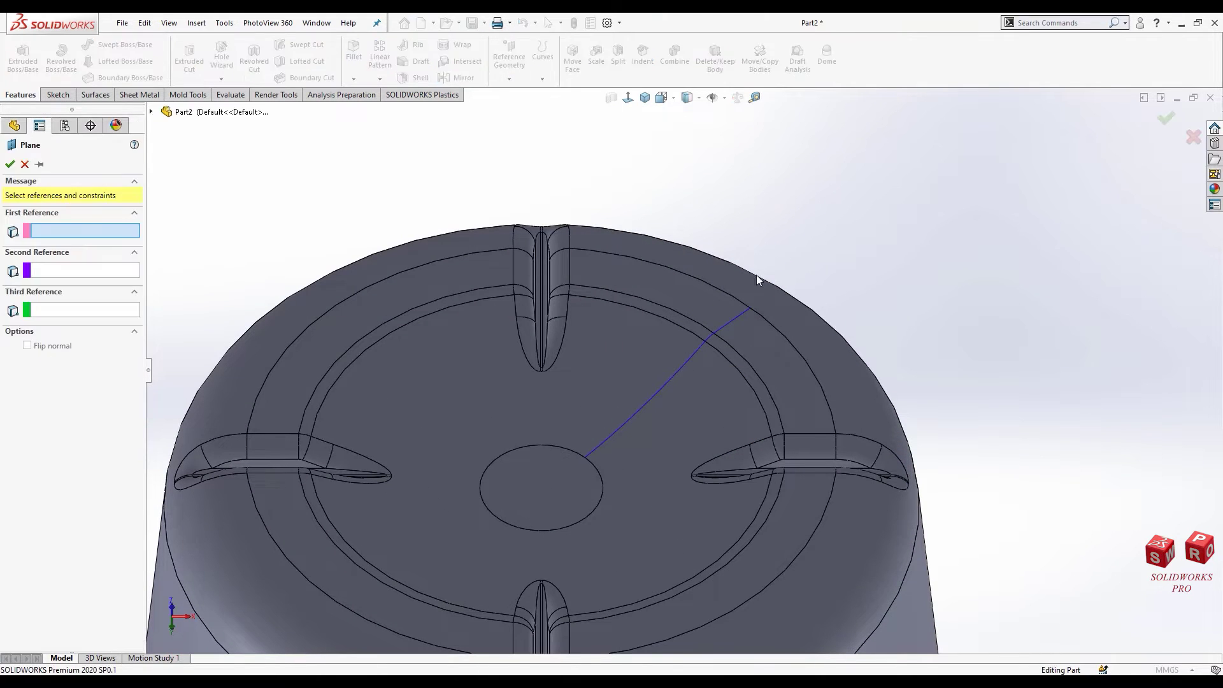
click(744, 314)
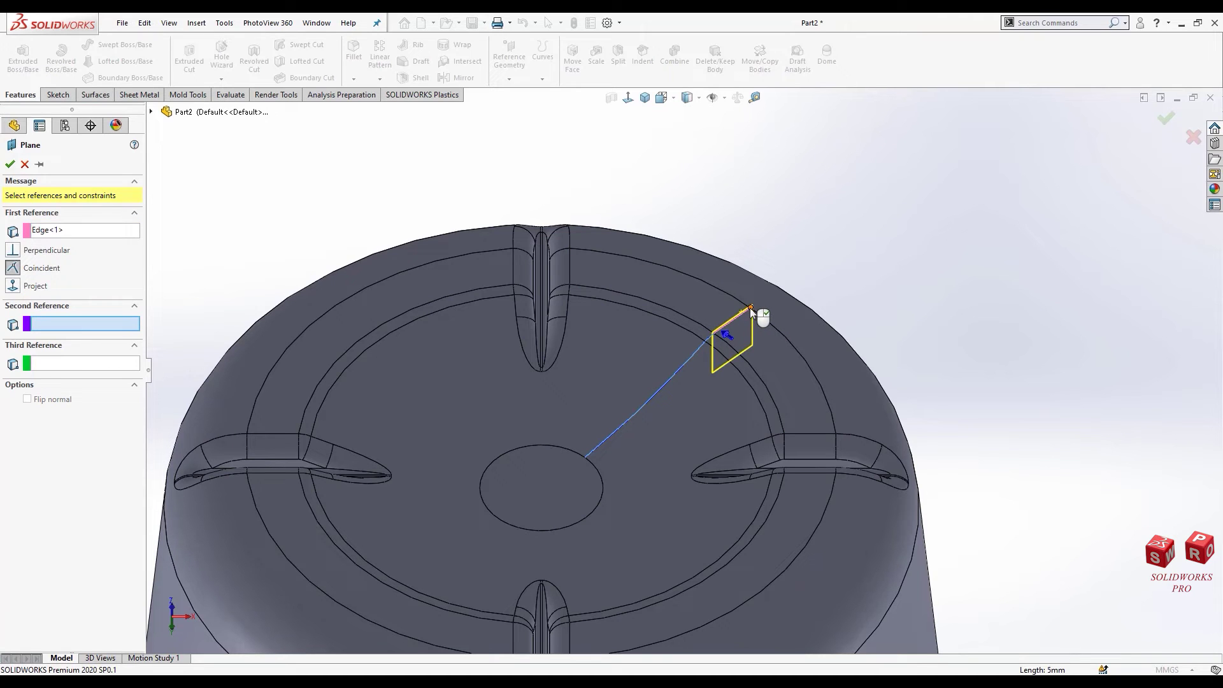
click(751, 309)
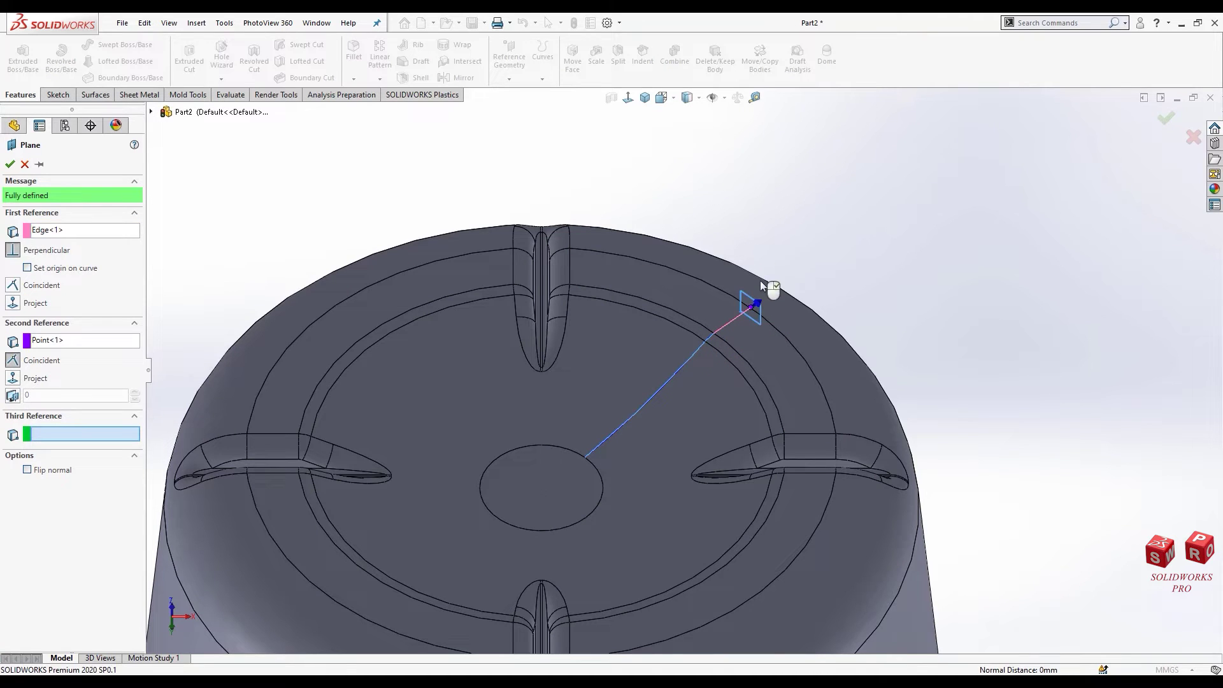
right_click(755, 320)
scroll(740, 315, down, 5)
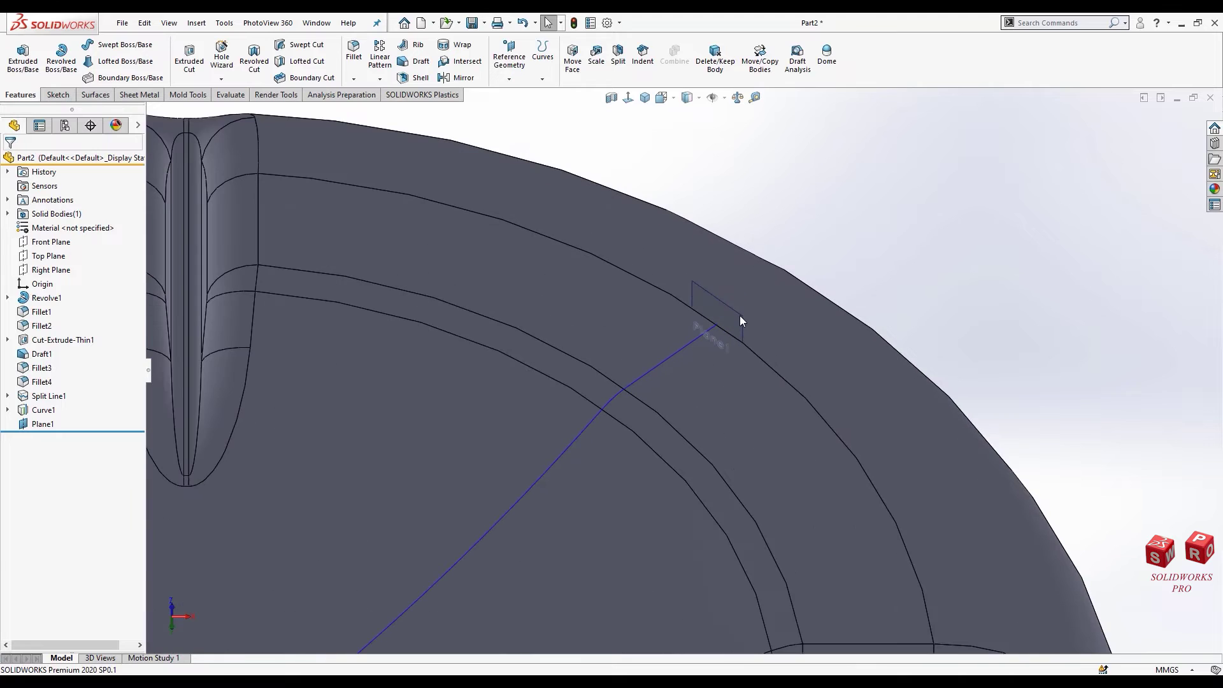
Step: Sketch a centre rectangle at the origin on Plane1
click(739, 316)
click(793, 281)
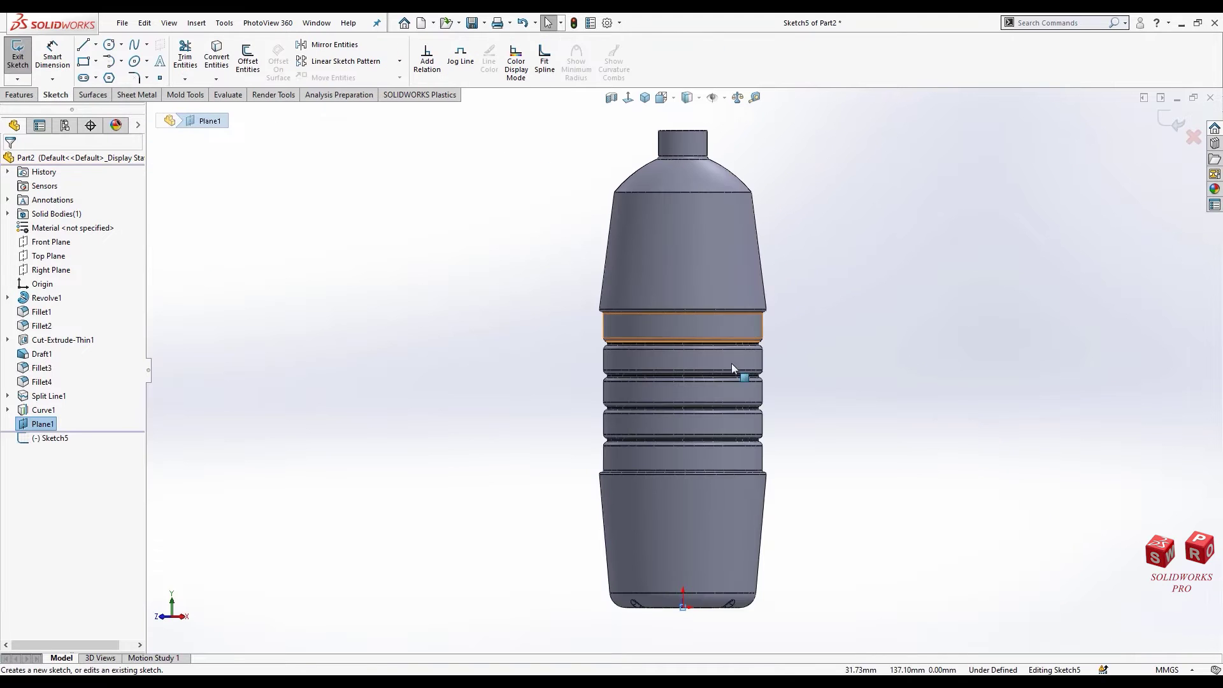
scroll(685, 584, down, 3)
scroll(656, 452, down, 4)
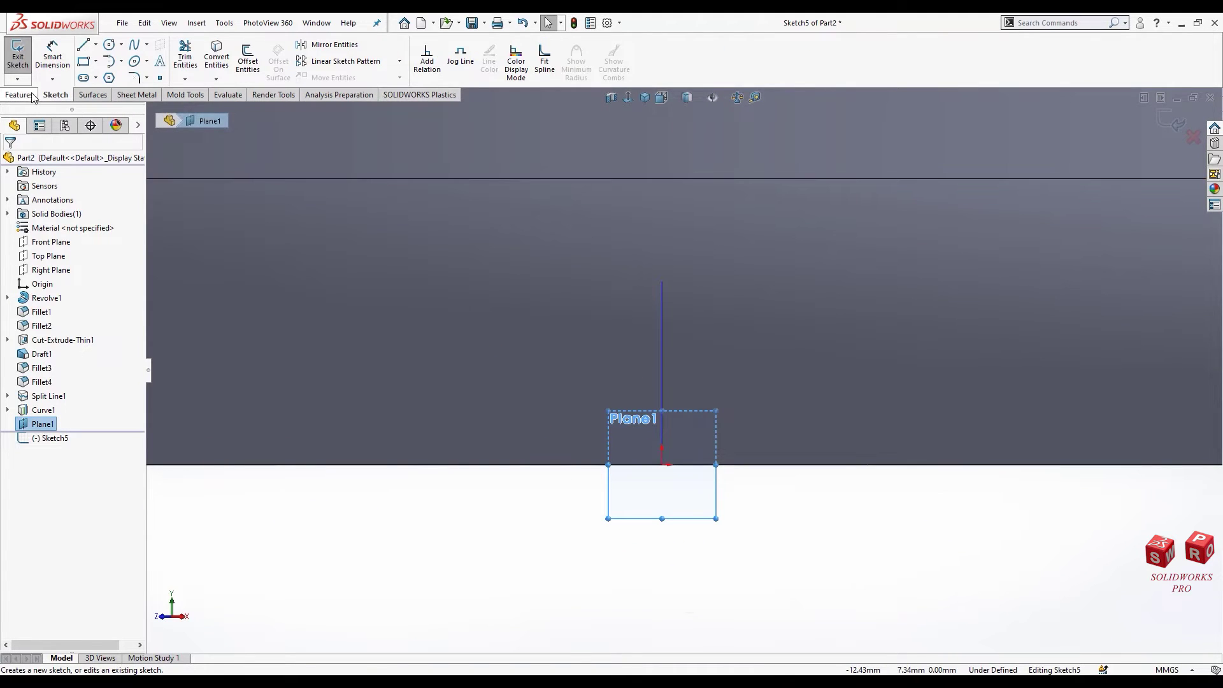
click(83, 61)
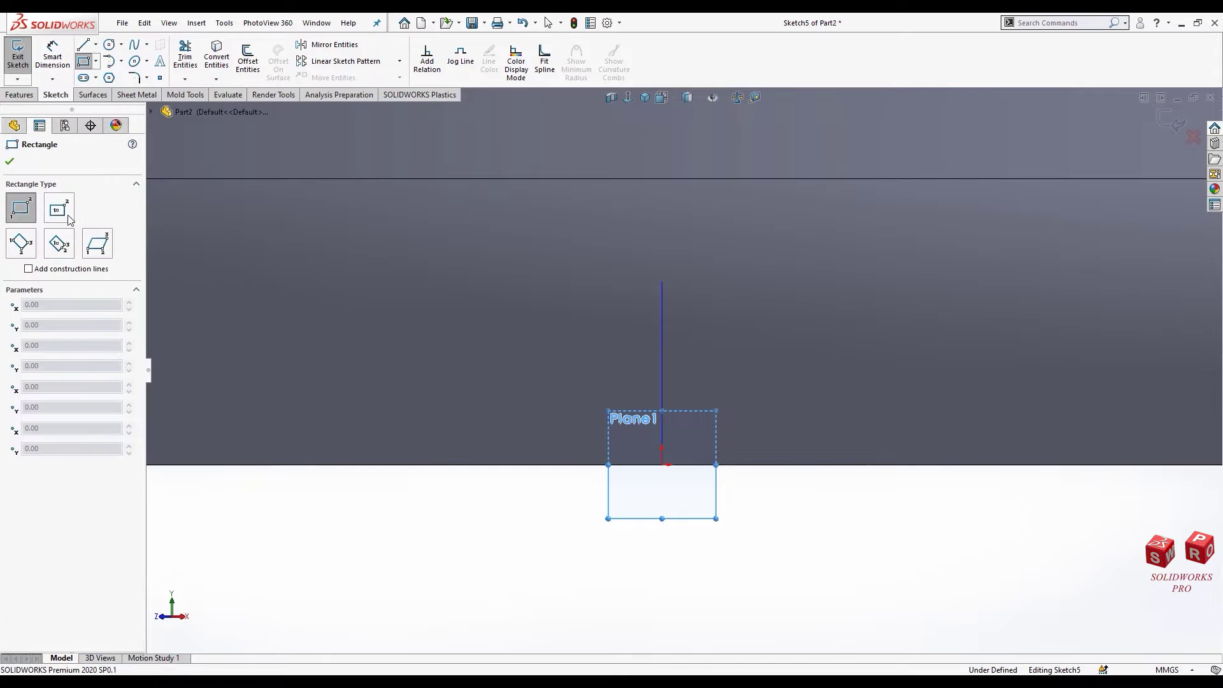
click(663, 464)
click(685, 527)
key(Escape)
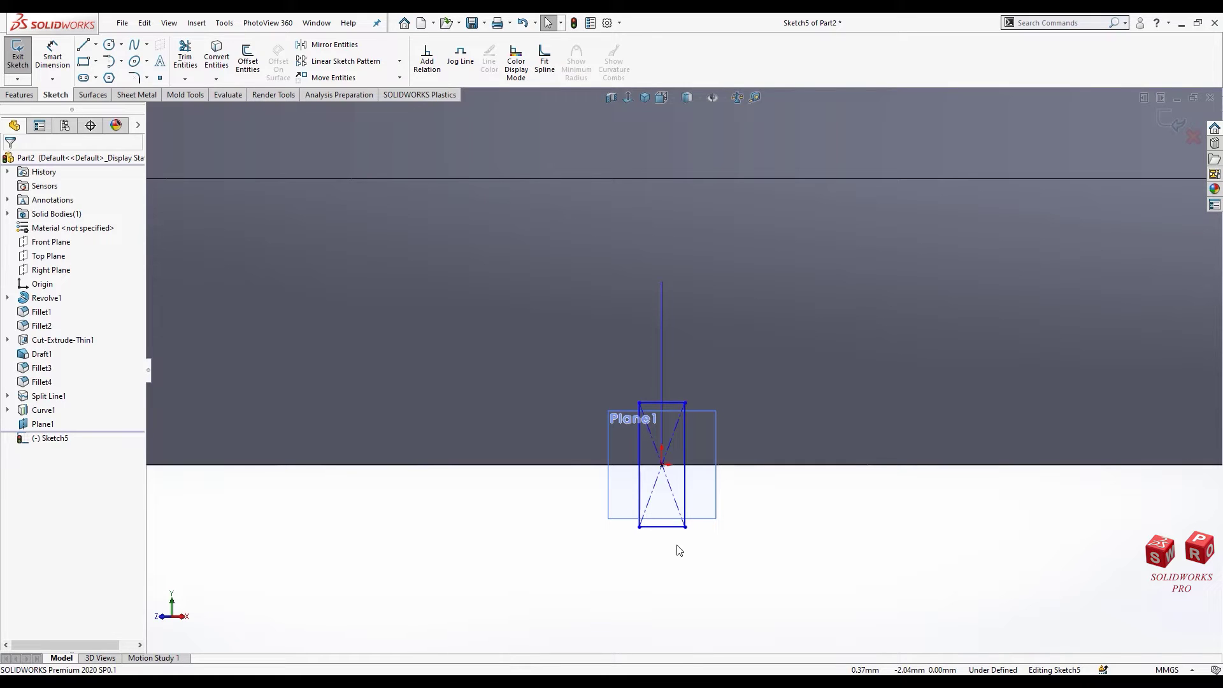
Step: Dimension the rectangle 5 mm tall and 1 mm wide
click(50, 64)
click(639, 432)
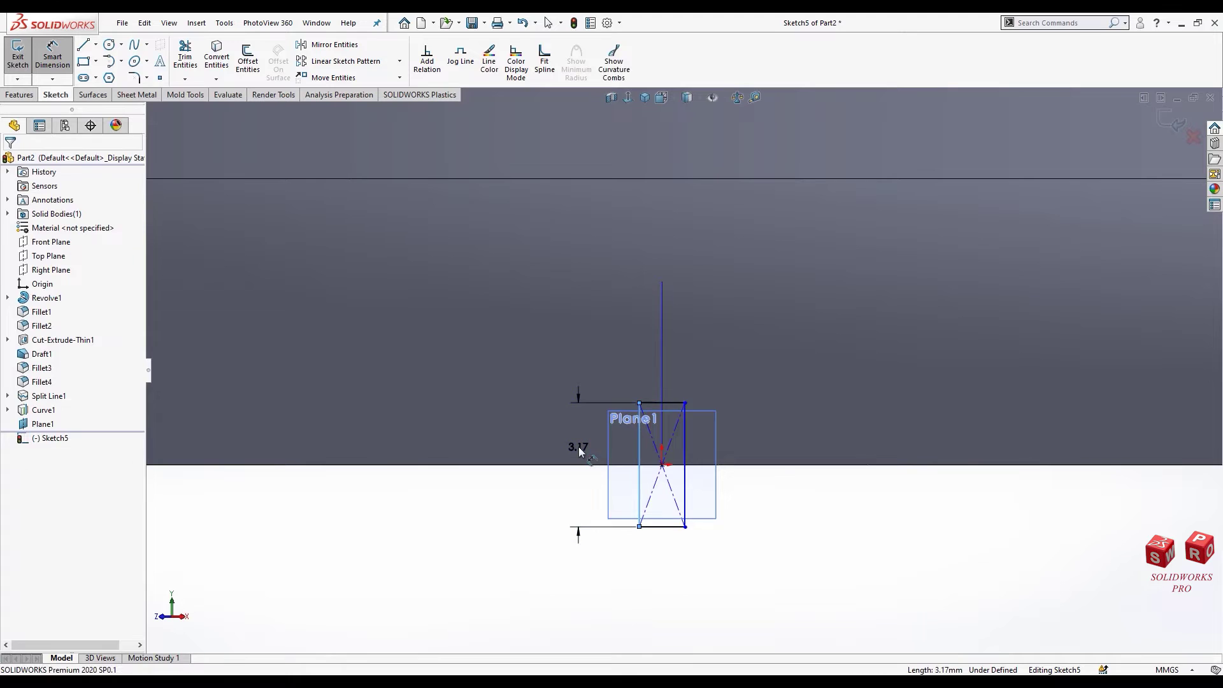
click(578, 445)
text(5.00mm)
key(Return)
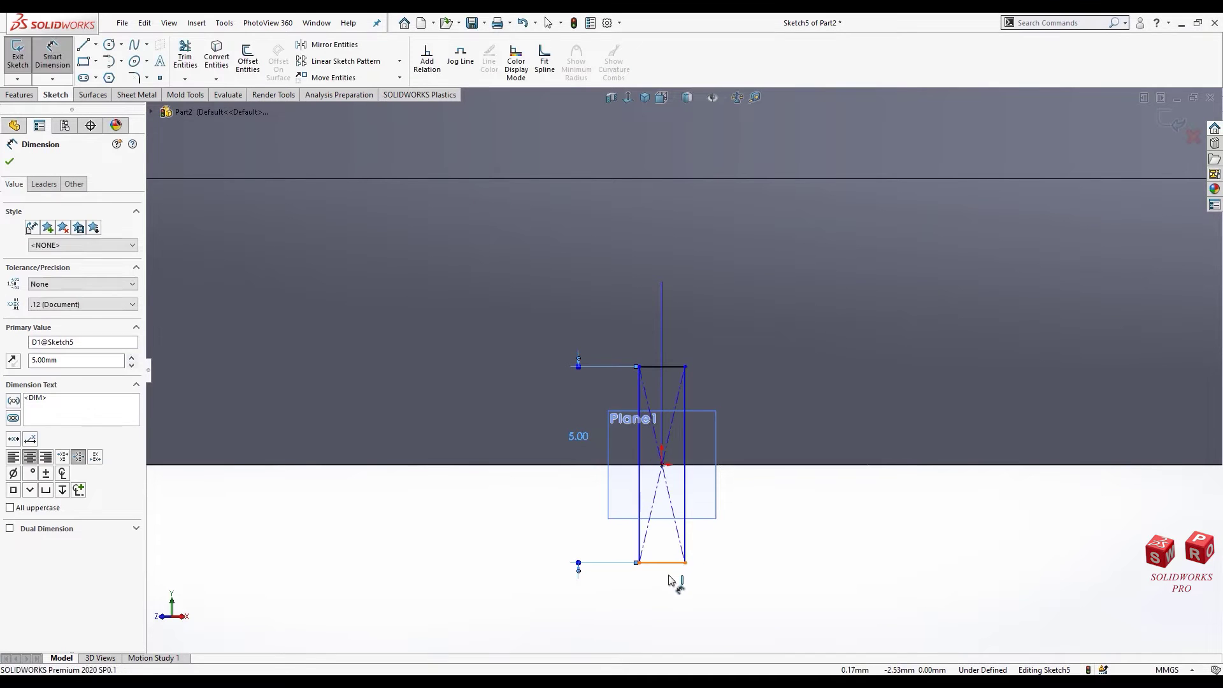
click(668, 580)
click(666, 586)
text(1)
key(Return)
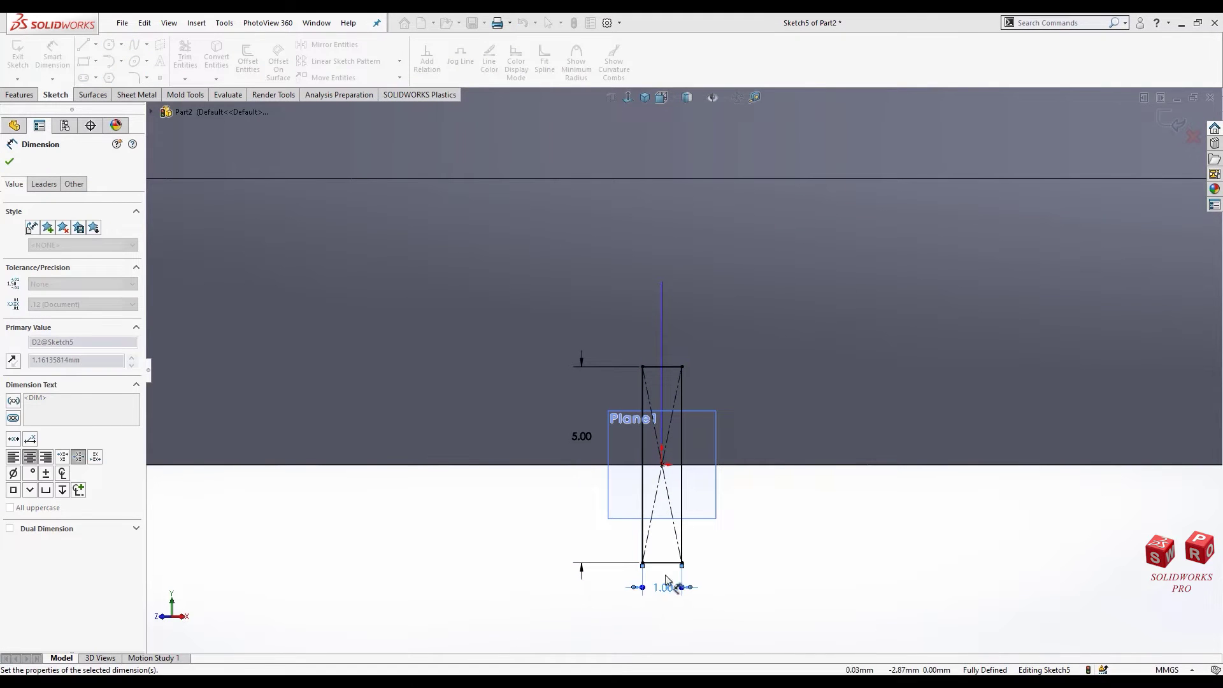
key(Escape)
scroll(655, 208, up, 3)
scroll(611, 350, up, 1)
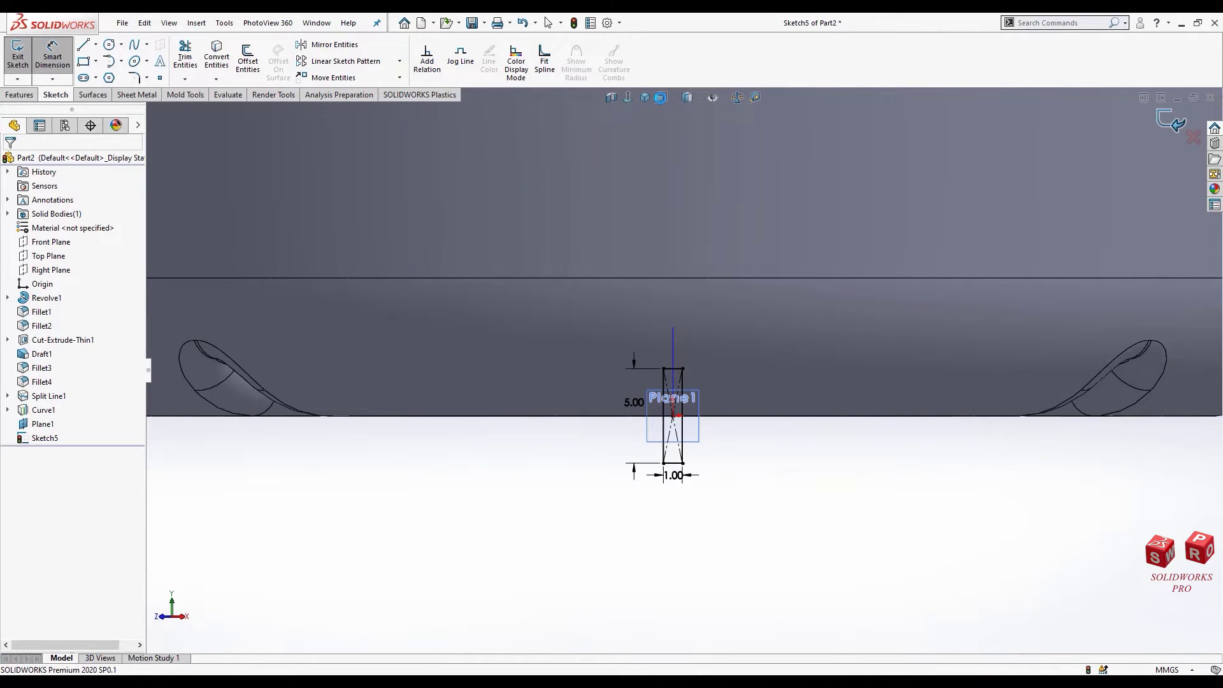
Step: Sweep-cut the Sketch5 profile along Curve1 to form the groove
key(ctrl+b)
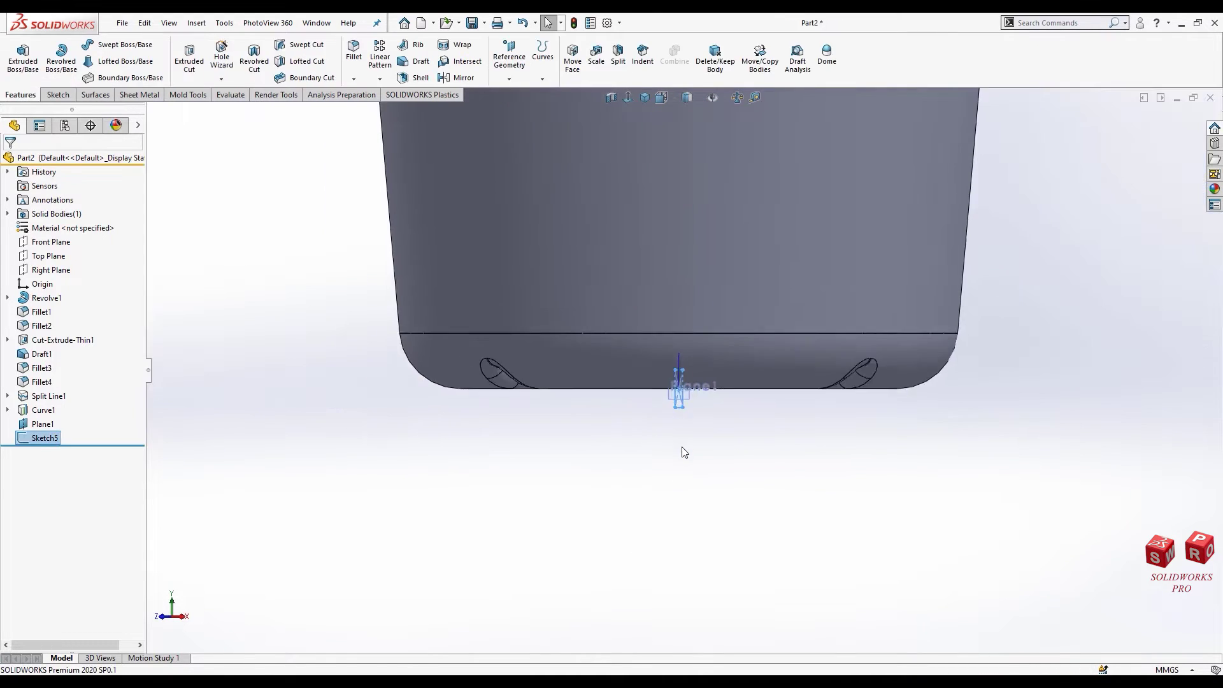
middle_drag(682, 451, 693, 408)
scroll(692, 408, down, 4)
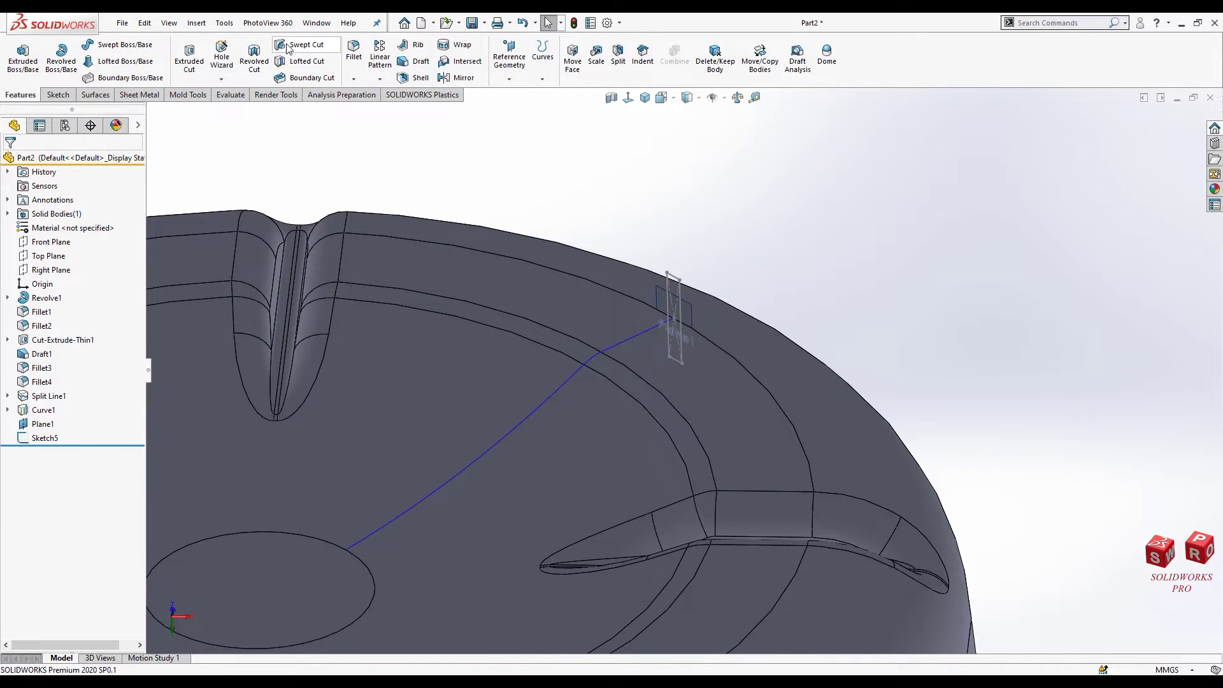
key(Escape)
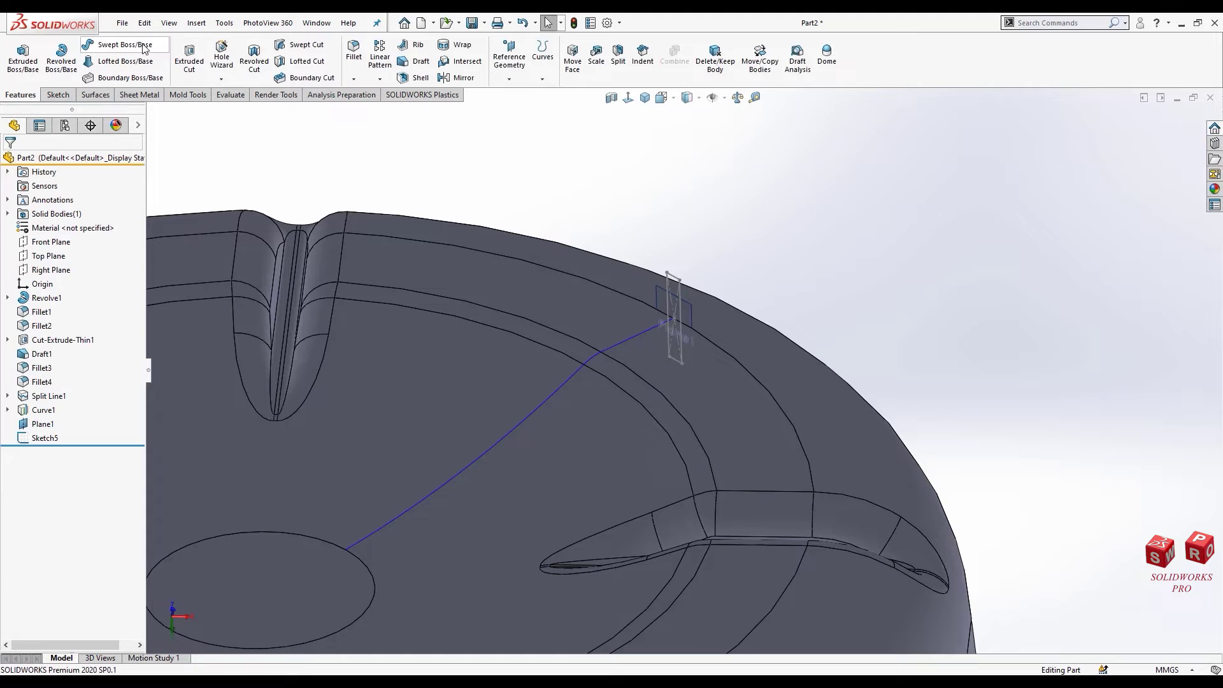
click(299, 50)
scroll(675, 319, down, 2)
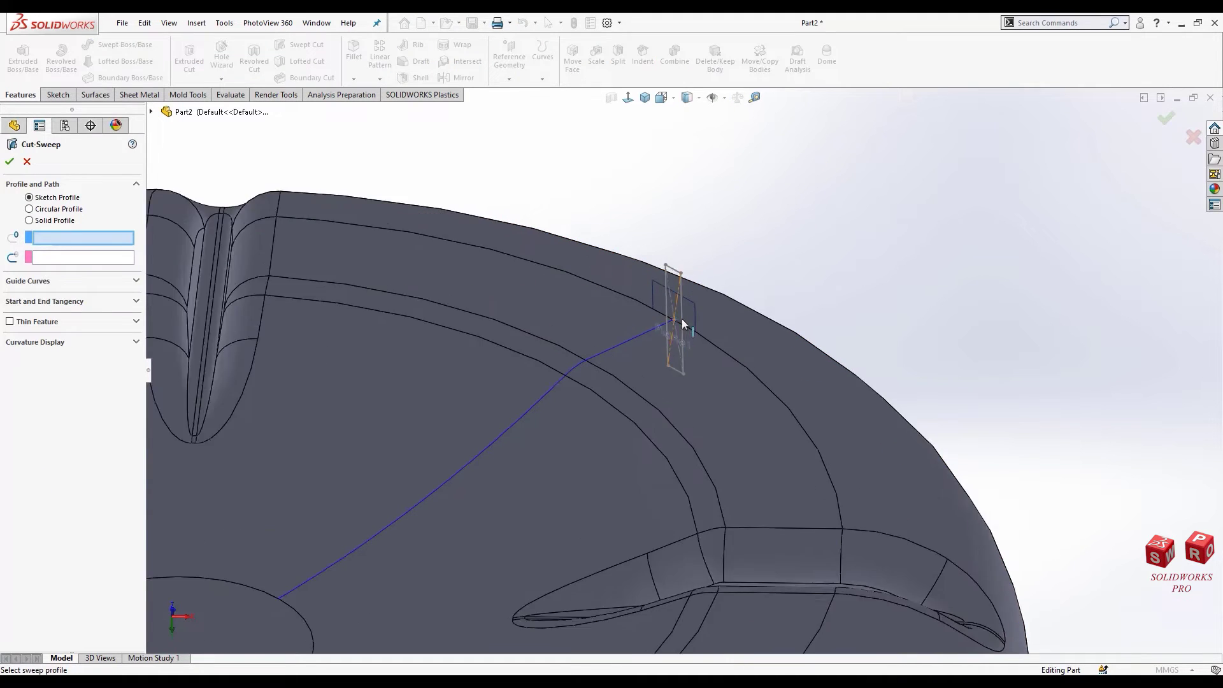
scroll(681, 319, down, 2)
click(102, 241)
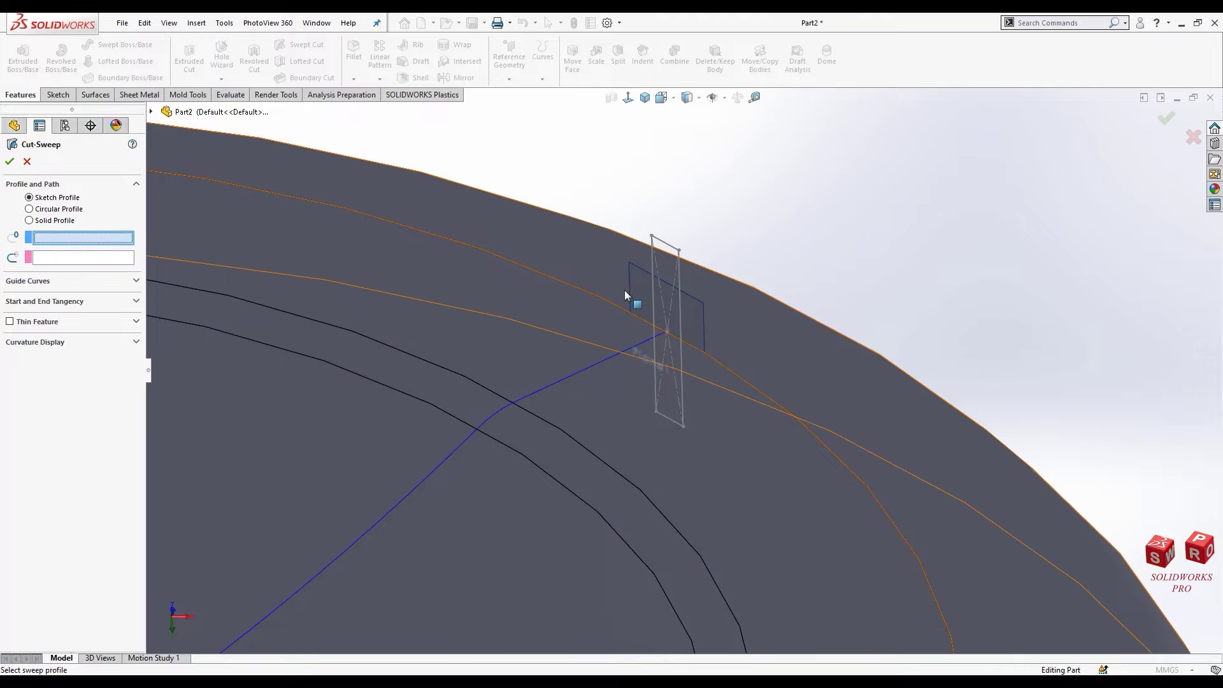
click(679, 297)
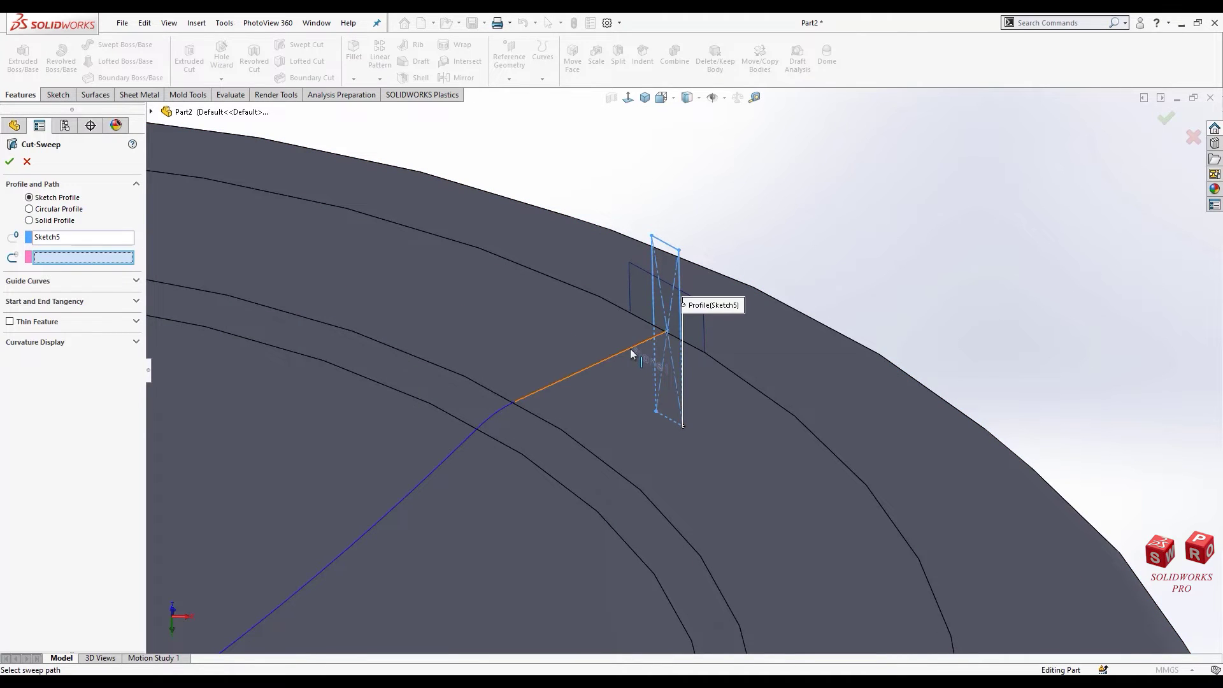
click(630, 351)
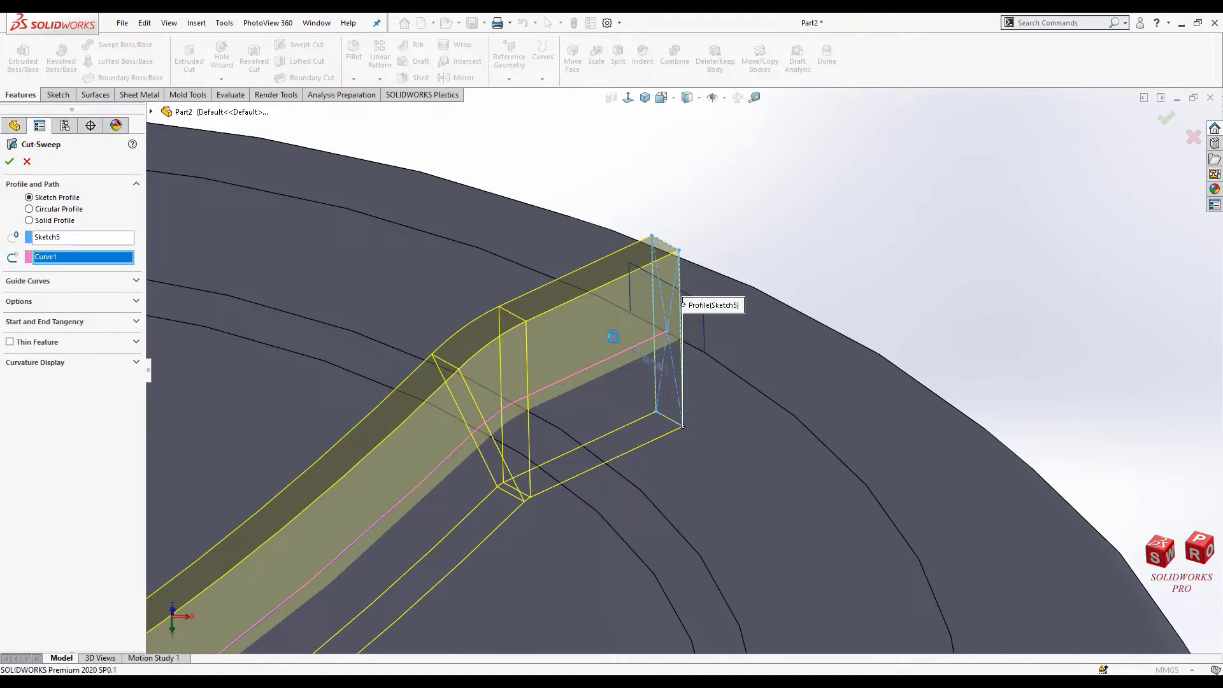
right_click(620, 362)
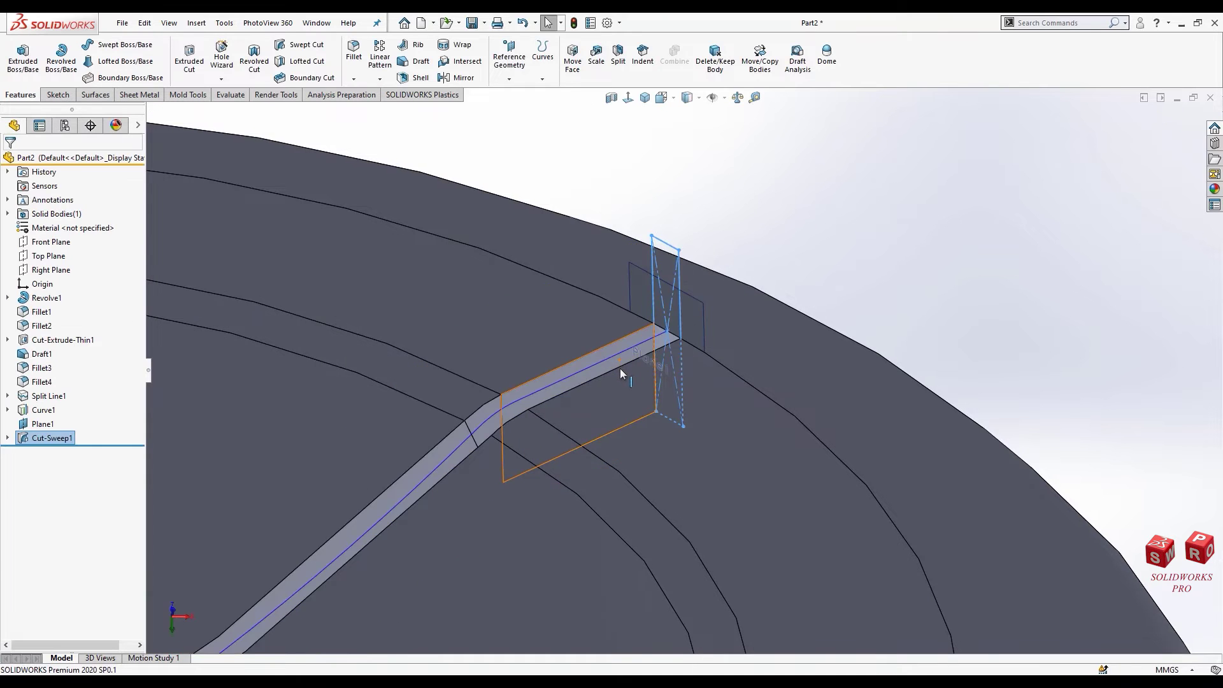
Step: Start a new sketch on the groove's flat end face
scroll(621, 376, up, 5)
scroll(624, 388, down, 3)
scroll(656, 368, down, 3)
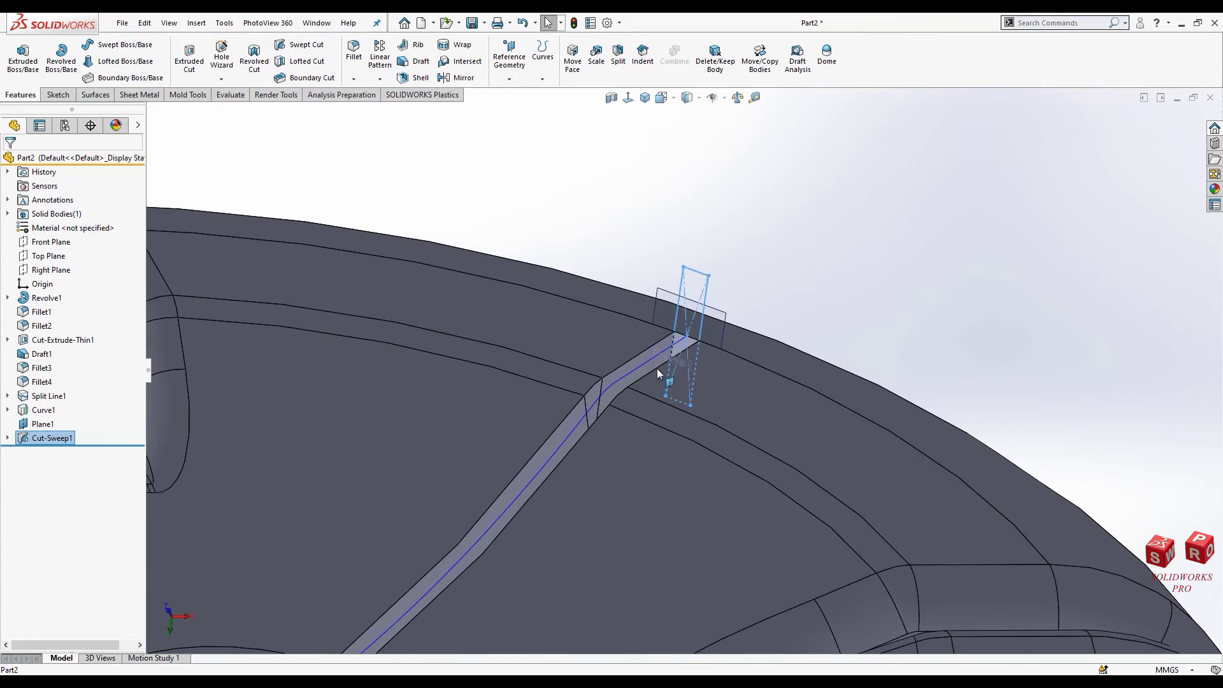
click(698, 313)
key(Escape)
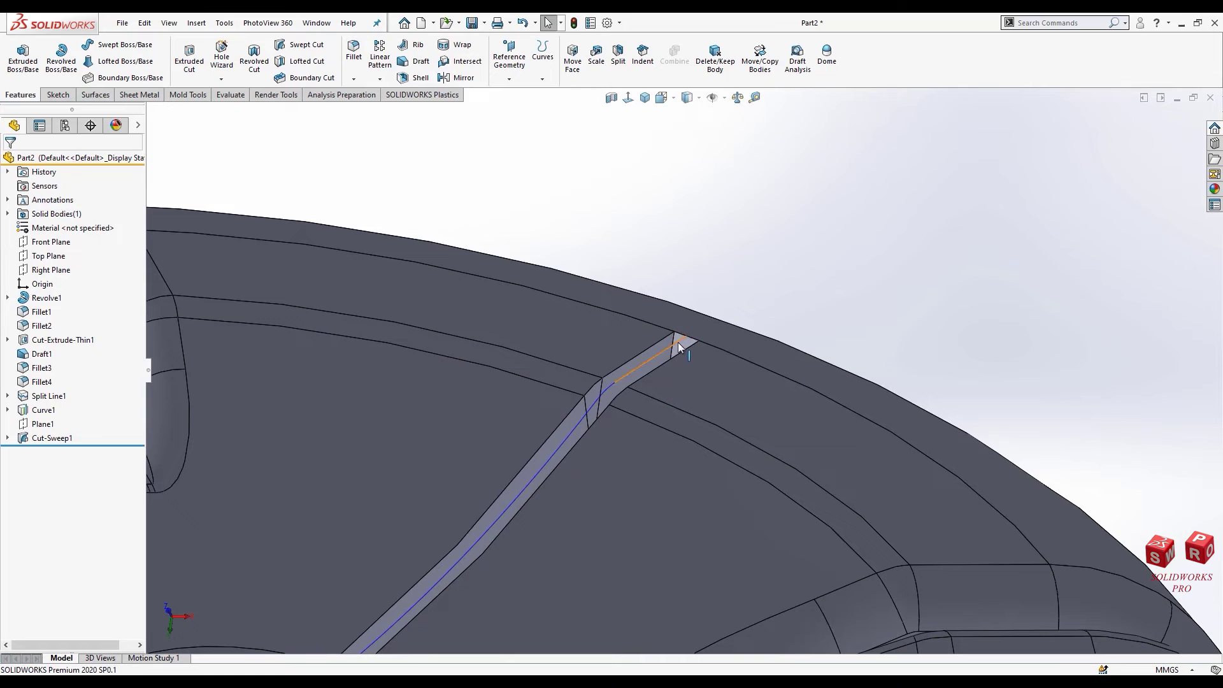
click(679, 347)
key(Escape)
click(684, 344)
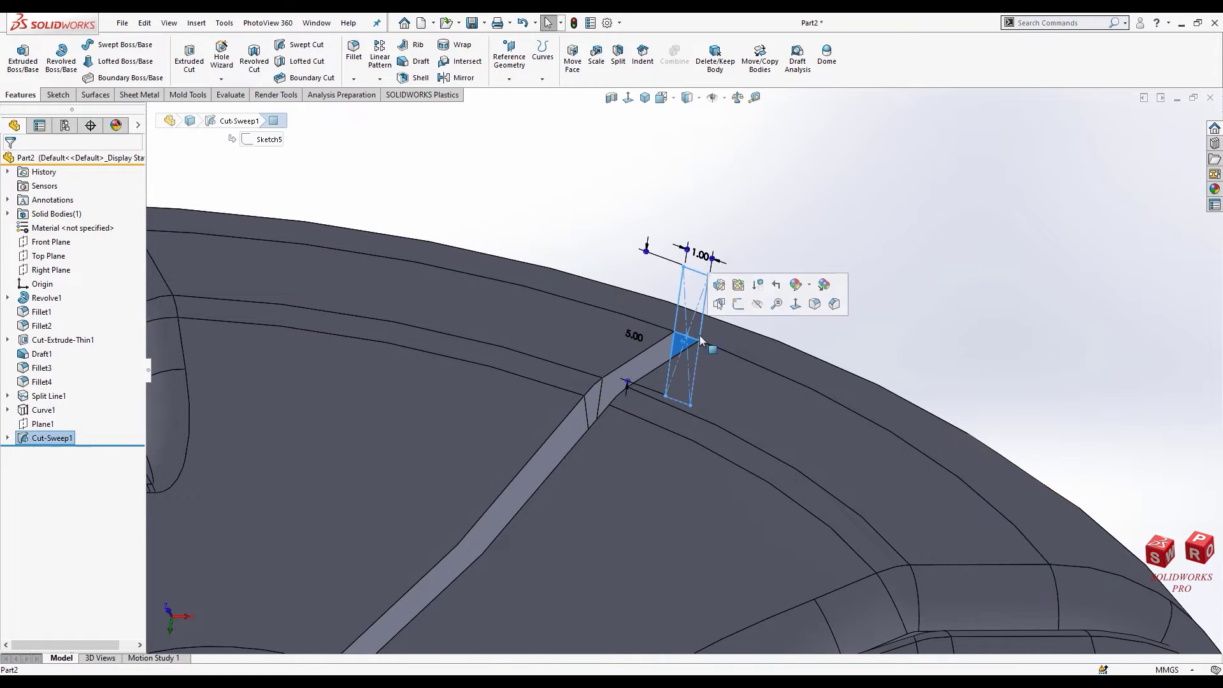
click(737, 303)
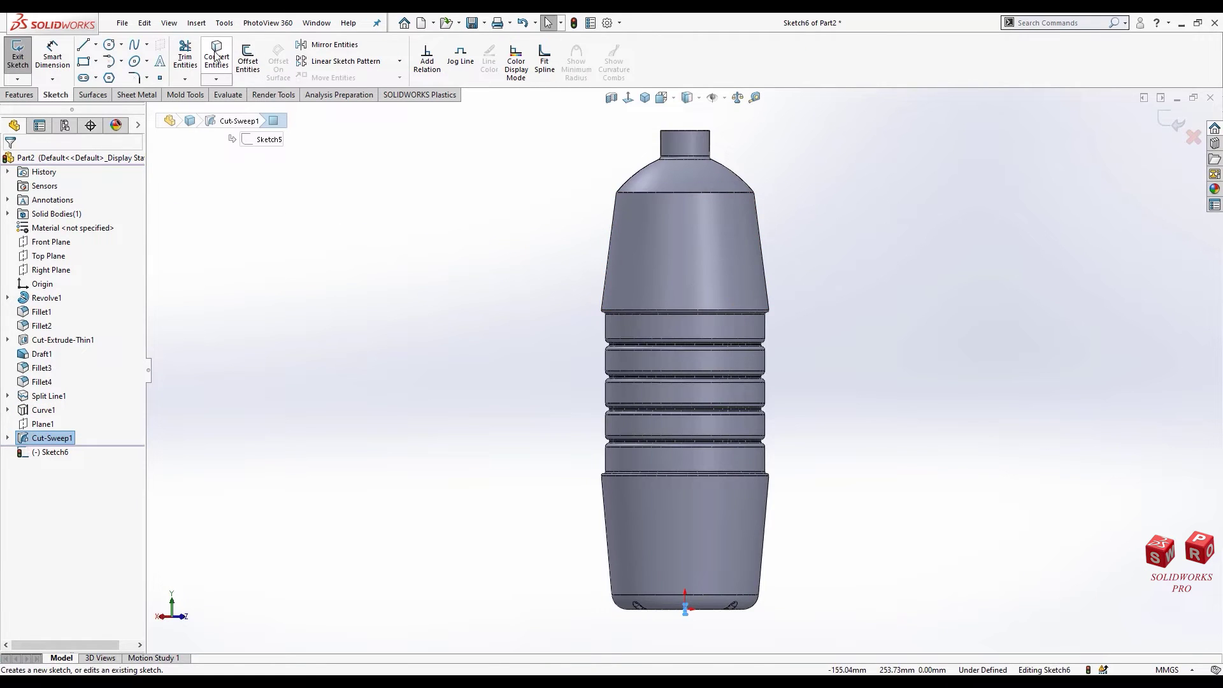
Step: Convert the groove end-face outline and extrude-cut it blind 10 mm
click(215, 55)
mouse_move(583, 413)
middle_down()
mouse_move(697, 293)
mouse_move(584, 300)
middle_up()
scroll(698, 292, down, 5)
scroll(704, 281, down, 5)
middle_drag(704, 281, 503, 243)
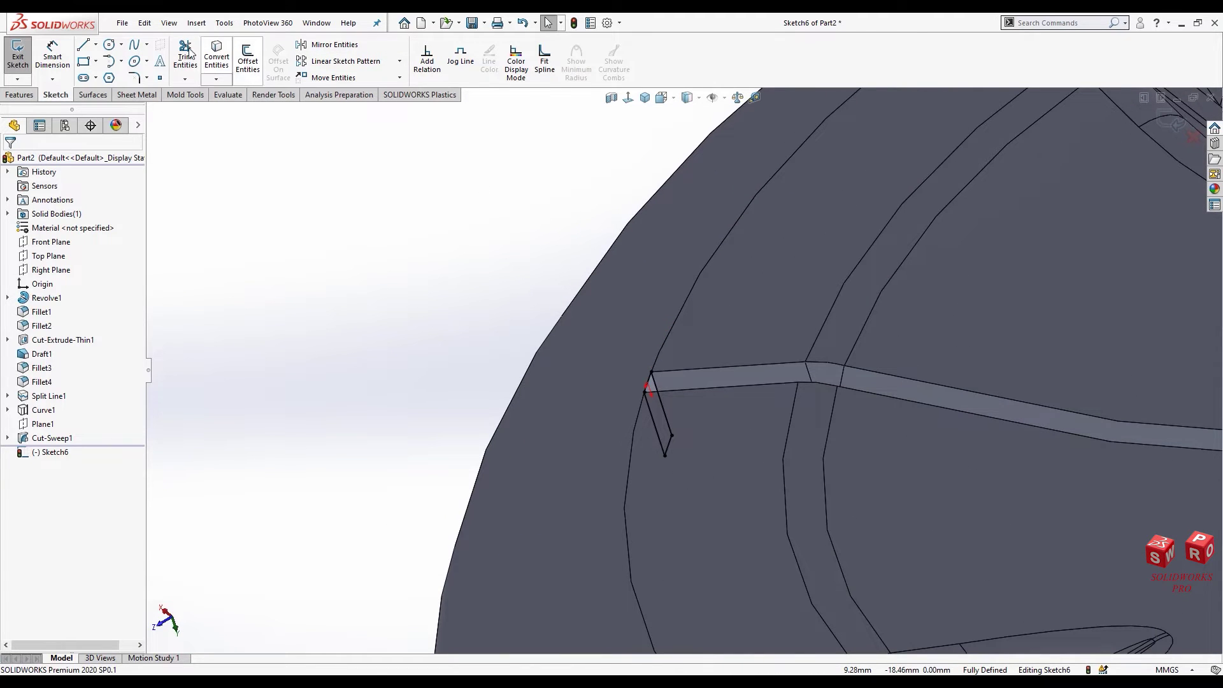
click(19, 94)
click(174, 57)
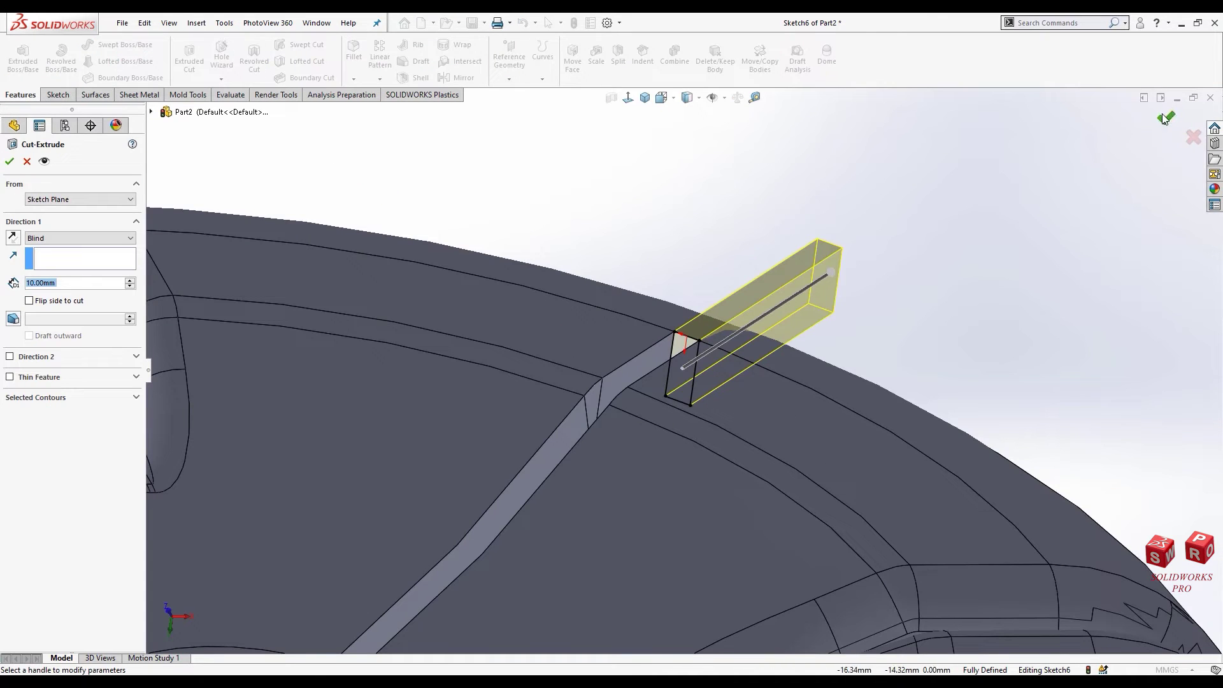
click(1165, 119)
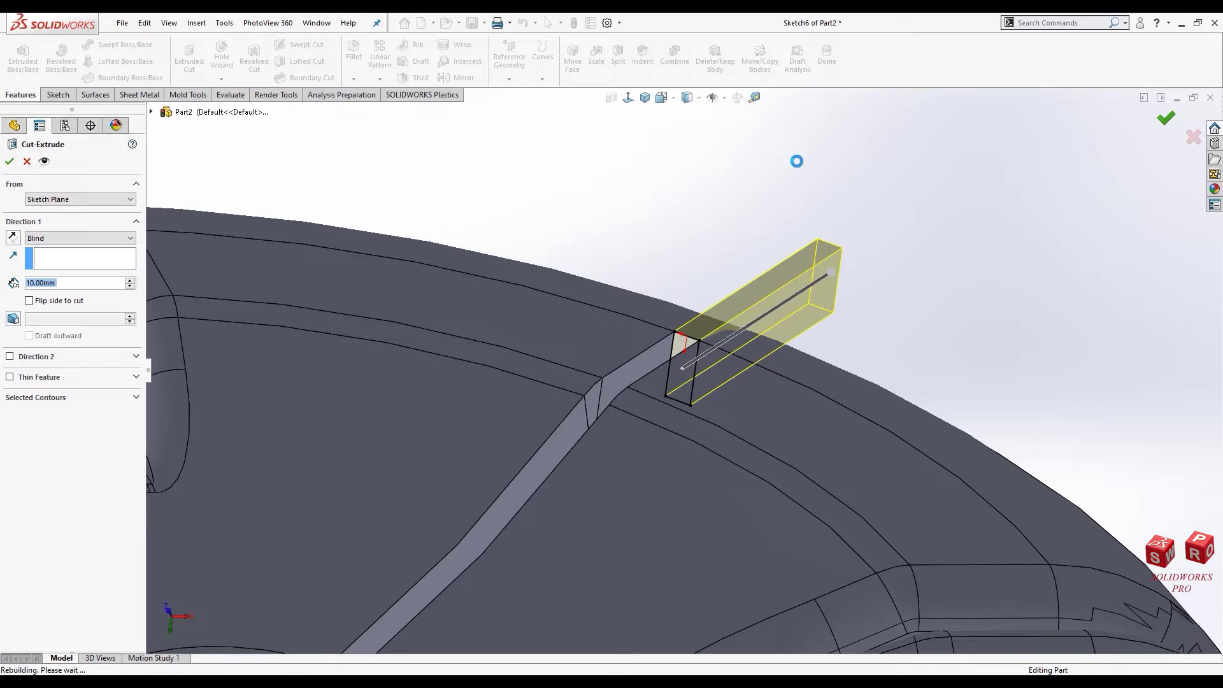
mouse_move(721, 254)
middle_down()
mouse_move(650, 343)
mouse_move(718, 369)
middle_up()
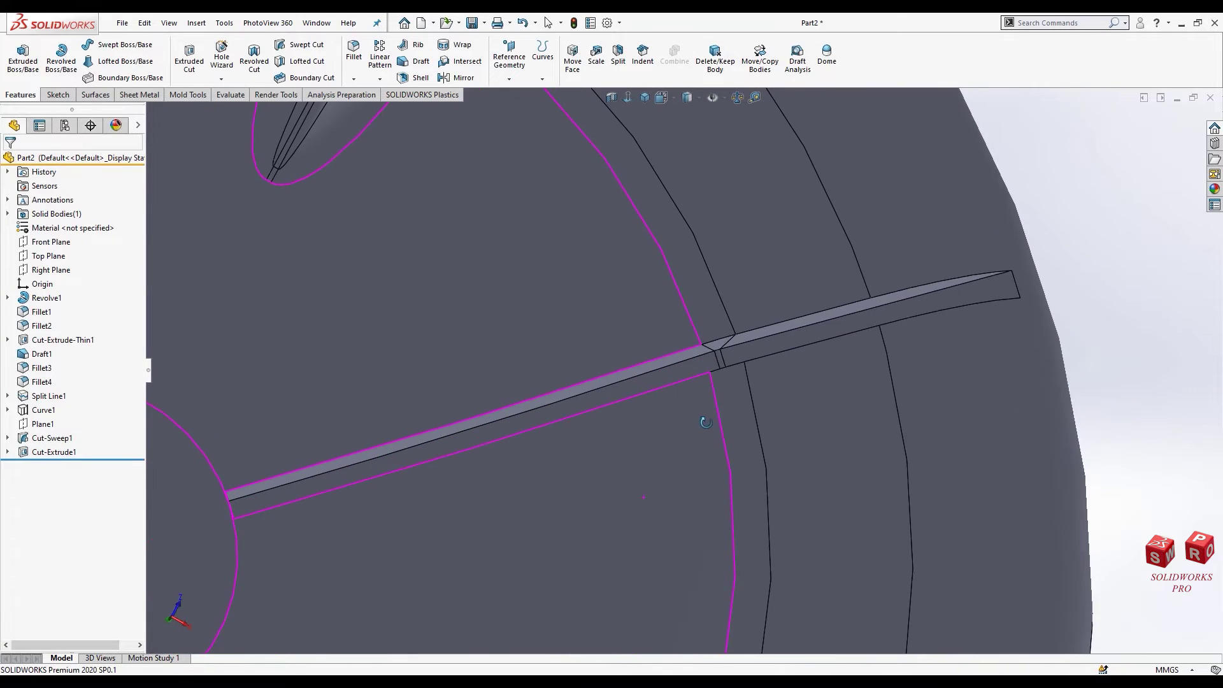
Step: Fillet the groove's two long edges at 0.5 mm, then roll the model back above Fillet5
click(725, 365)
click(848, 311)
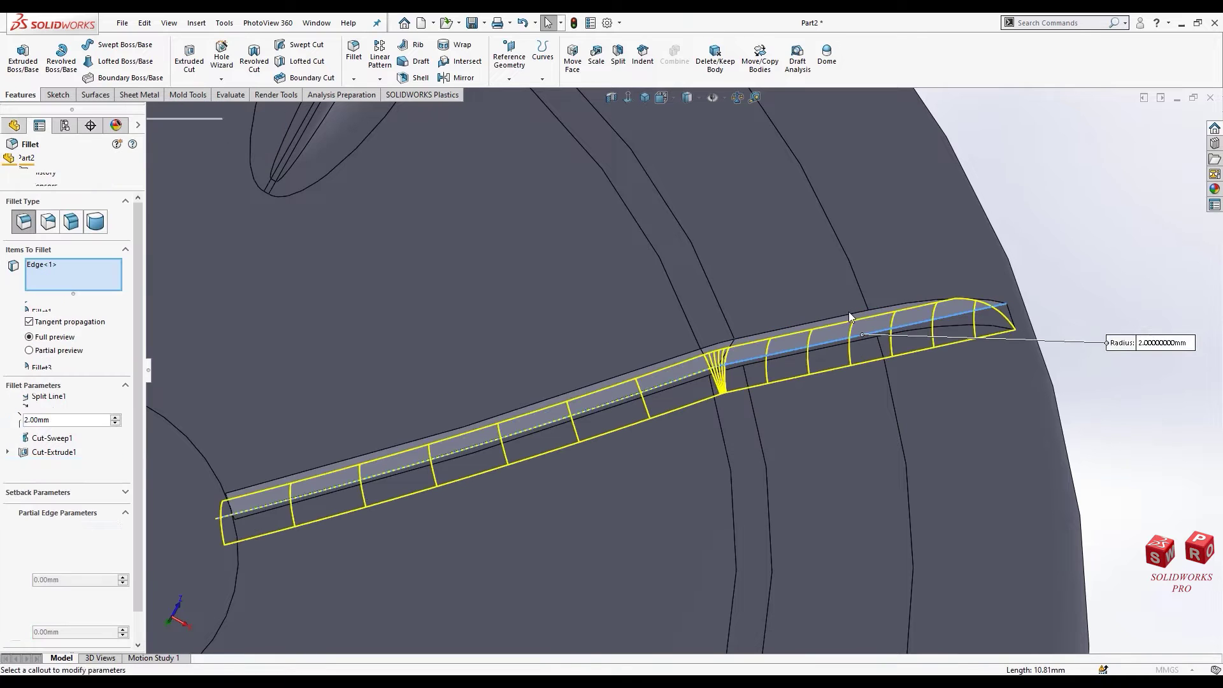
middle_drag(849, 311, 863, 381)
click(851, 330)
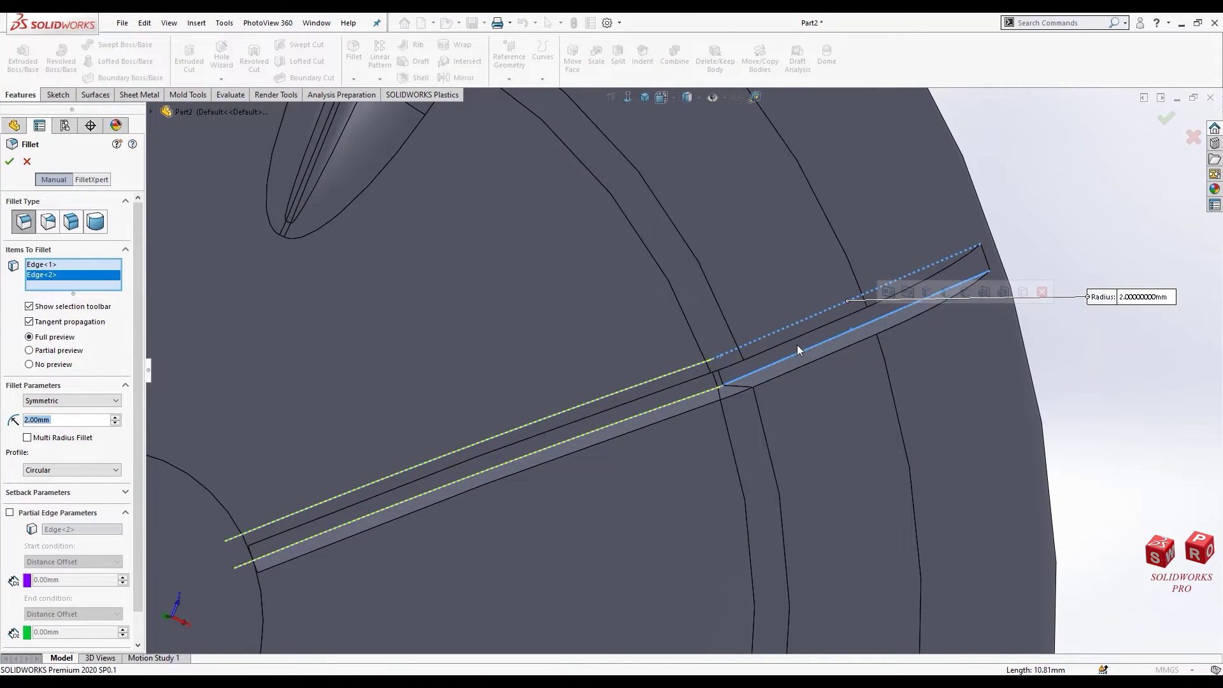
text(0.7)
key(Return)
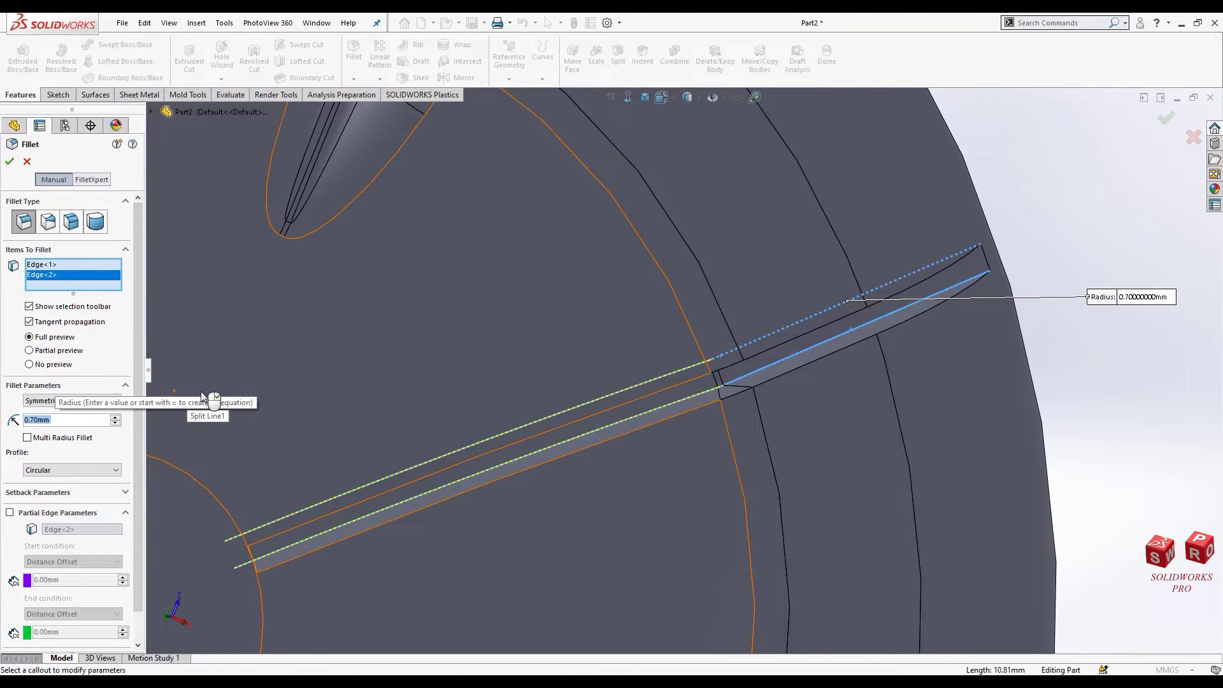
text(0.5)
key(Return)
mouse_move(484, 357)
middle_down()
mouse_move(395, 107)
mouse_move(635, 368)
middle_up()
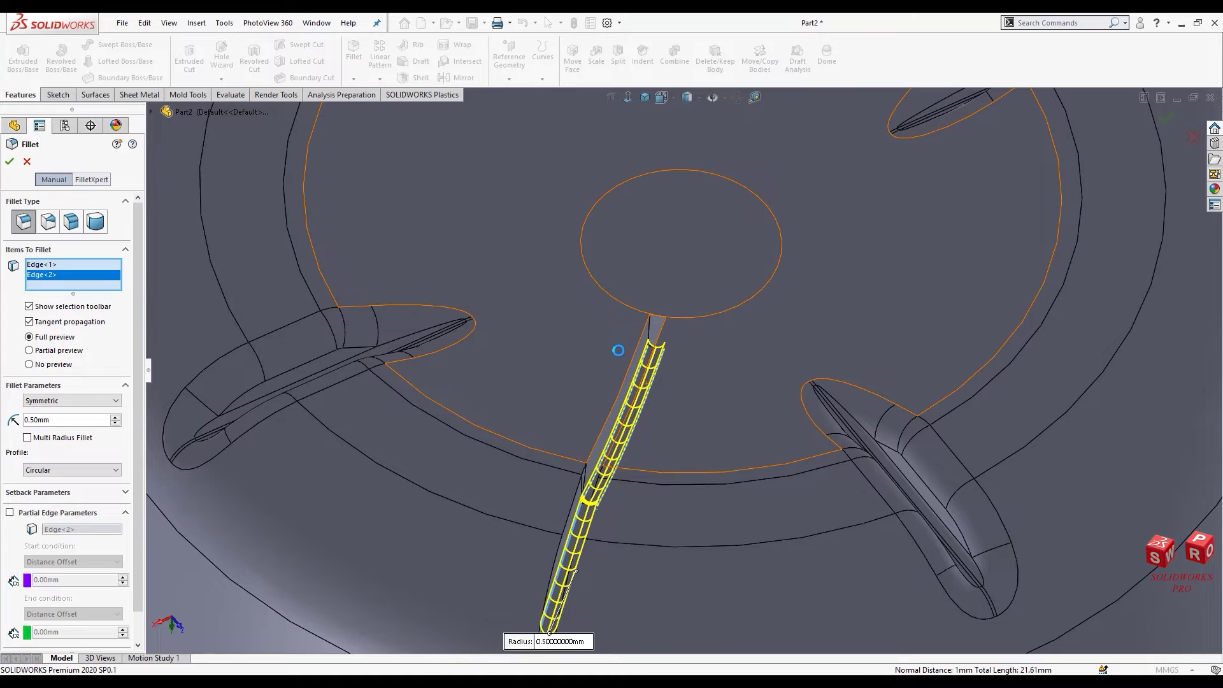
key(Return)
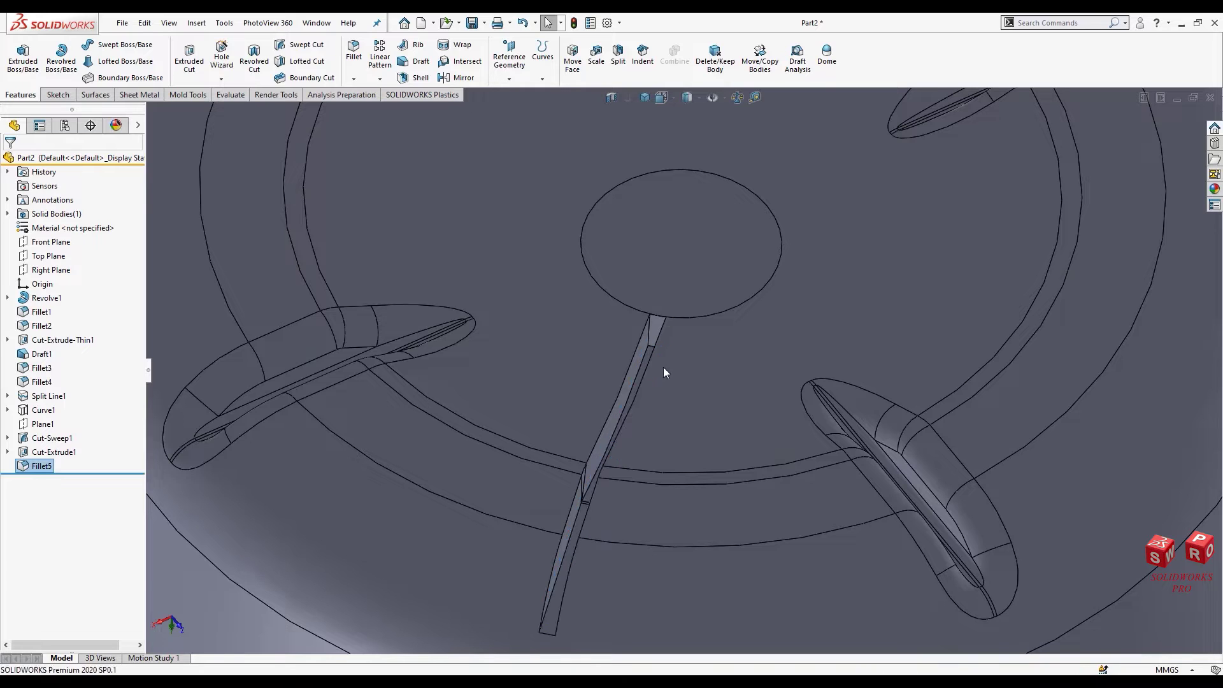
middle_drag(664, 369, 668, 369)
Step: Add a 15 mm fillet on the groove's inner end edge before Fillet5, then roll forward
click(644, 344)
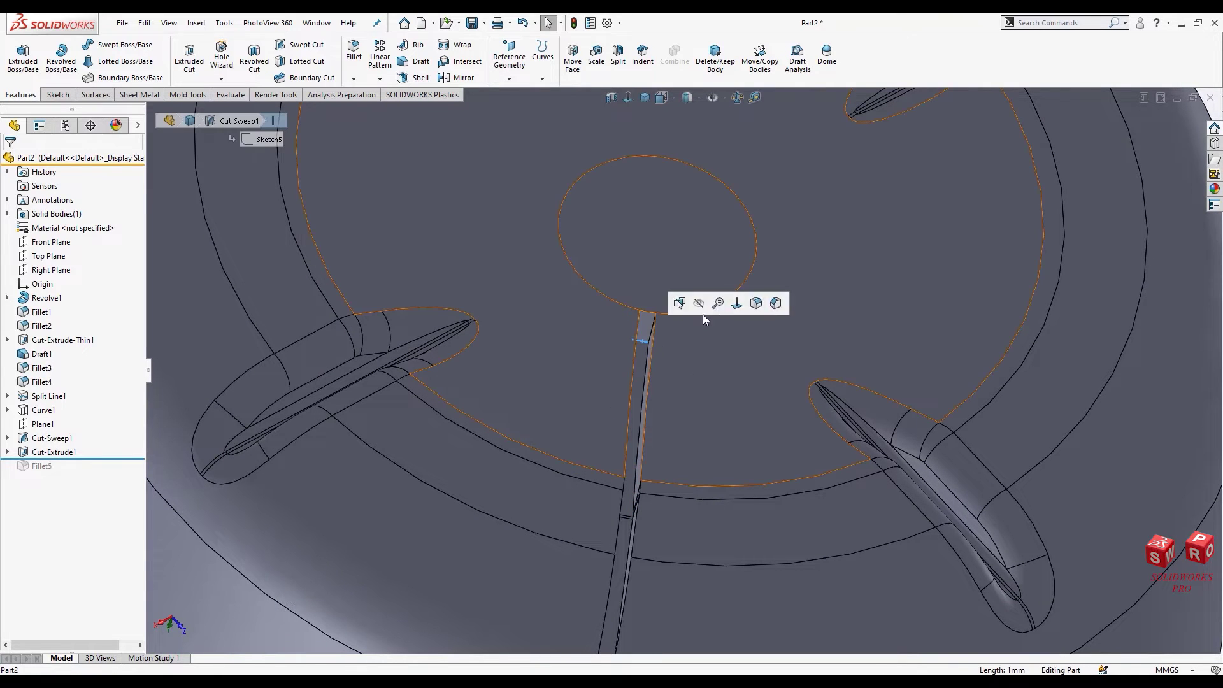
click(752, 304)
text(15)
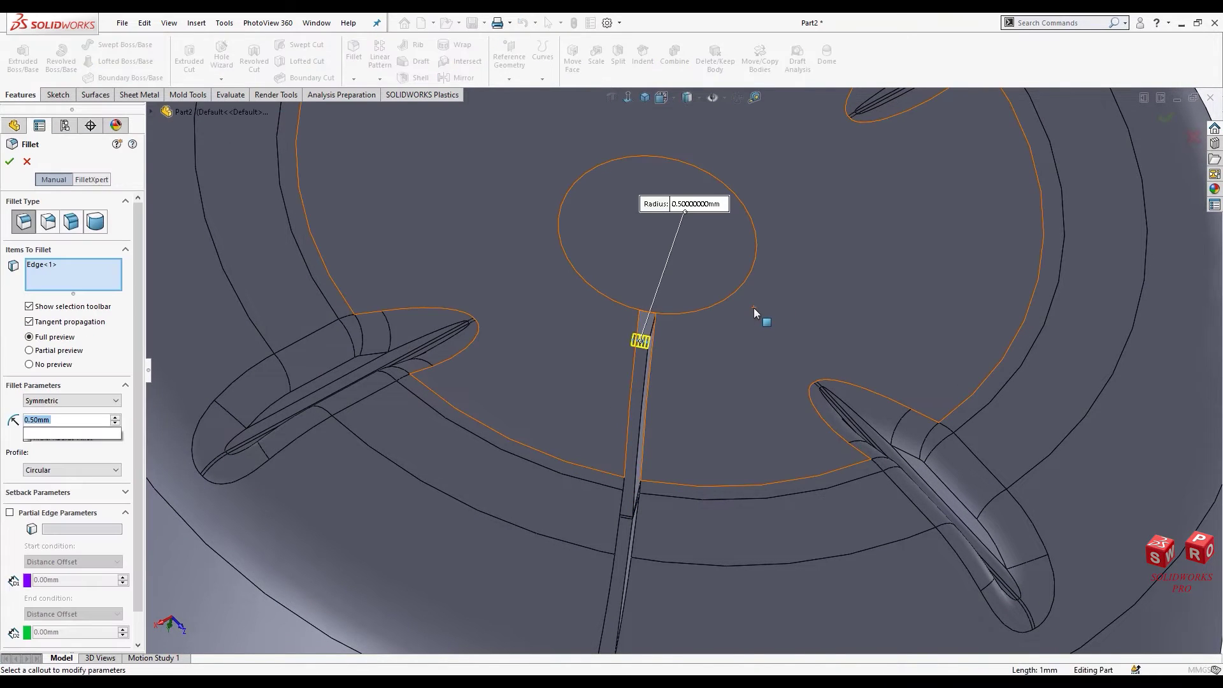
key(Return)
mouse_move(705, 374)
middle_down()
mouse_move(614, 300)
mouse_move(633, 335)
middle_up()
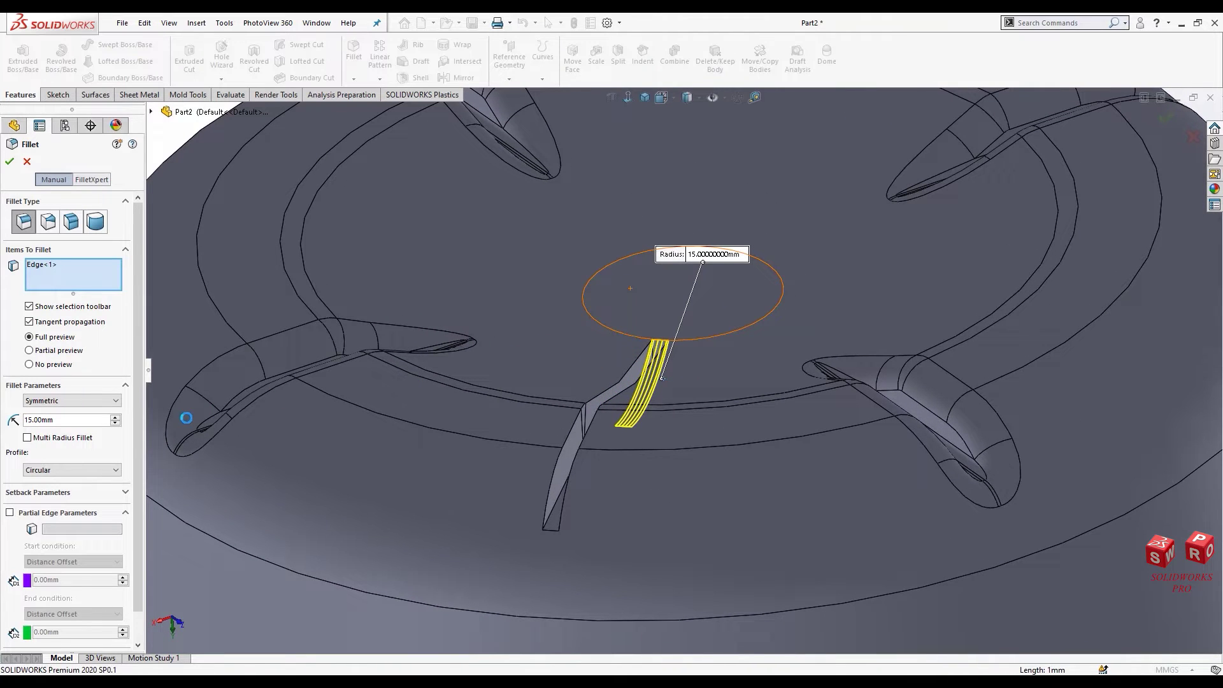
drag(76, 474, 80, 487)
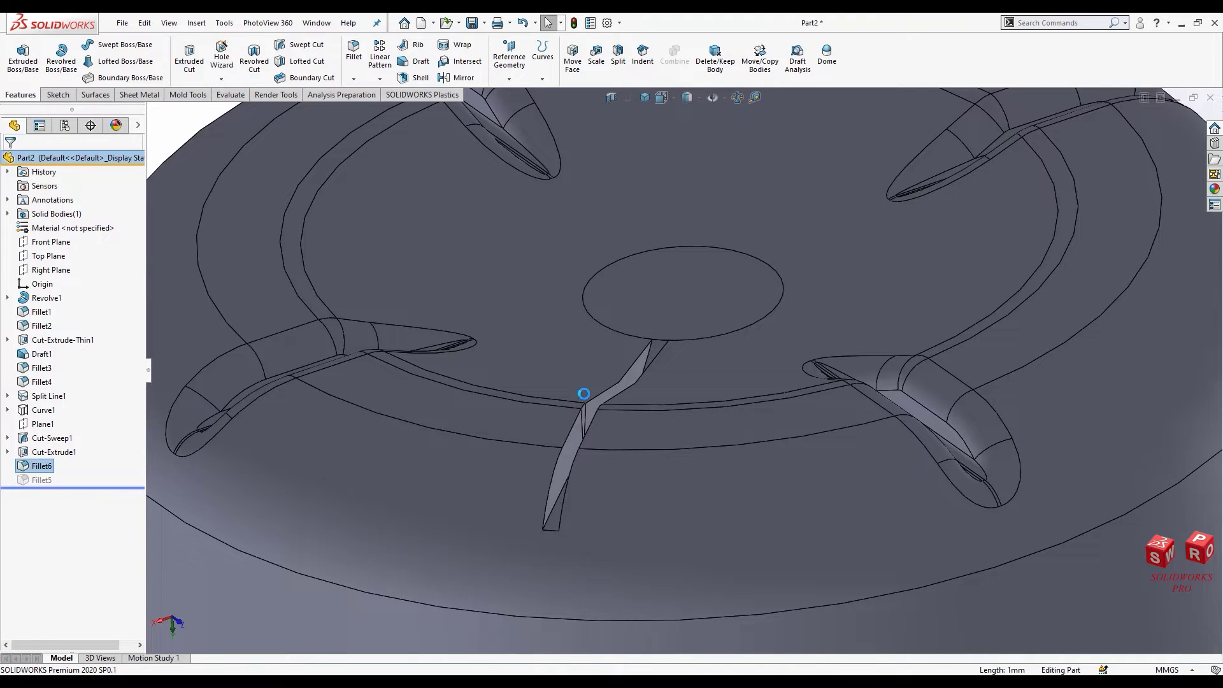
Step: Round the rib's slot edge with a 2 mm fillet
mouse_move(628, 404)
middle_down()
mouse_move(634, 386)
mouse_move(639, 398)
middle_up()
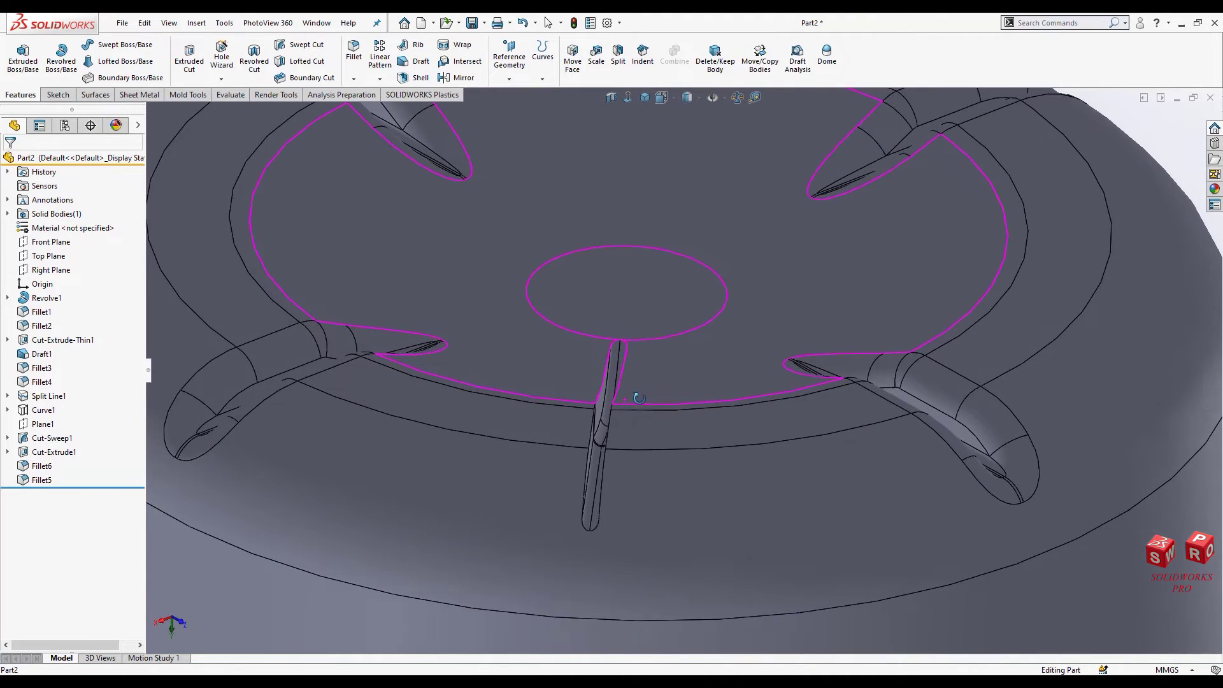
scroll(639, 398, up, 5)
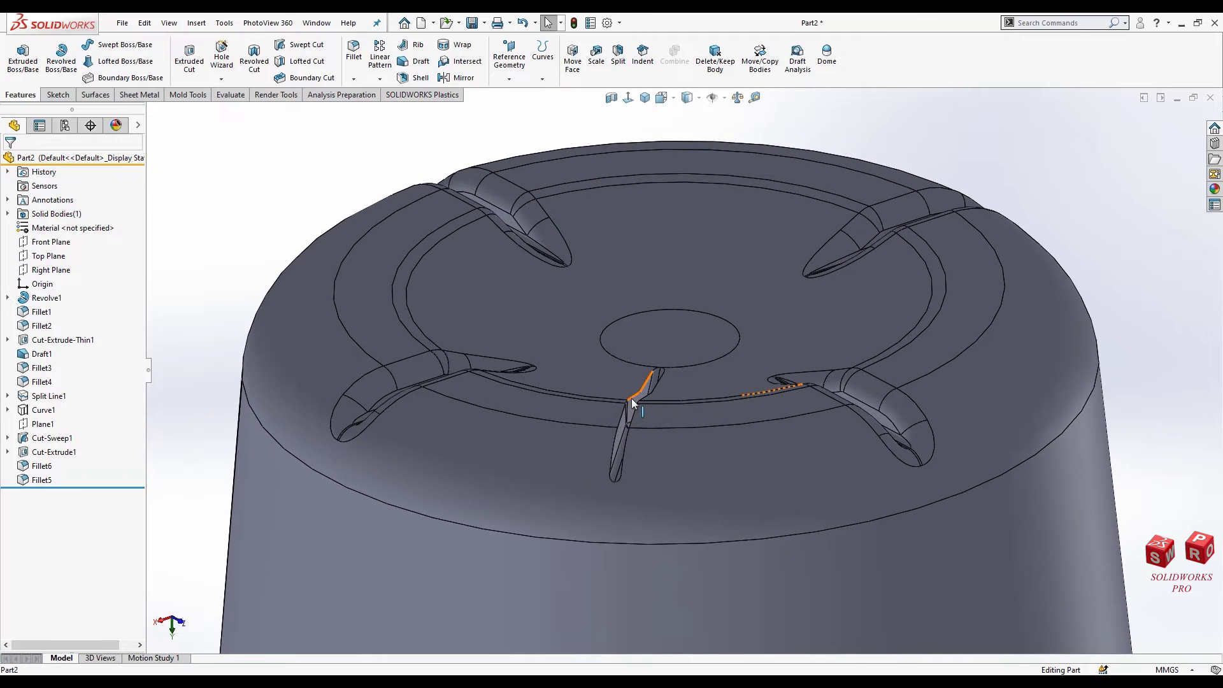
click(632, 399)
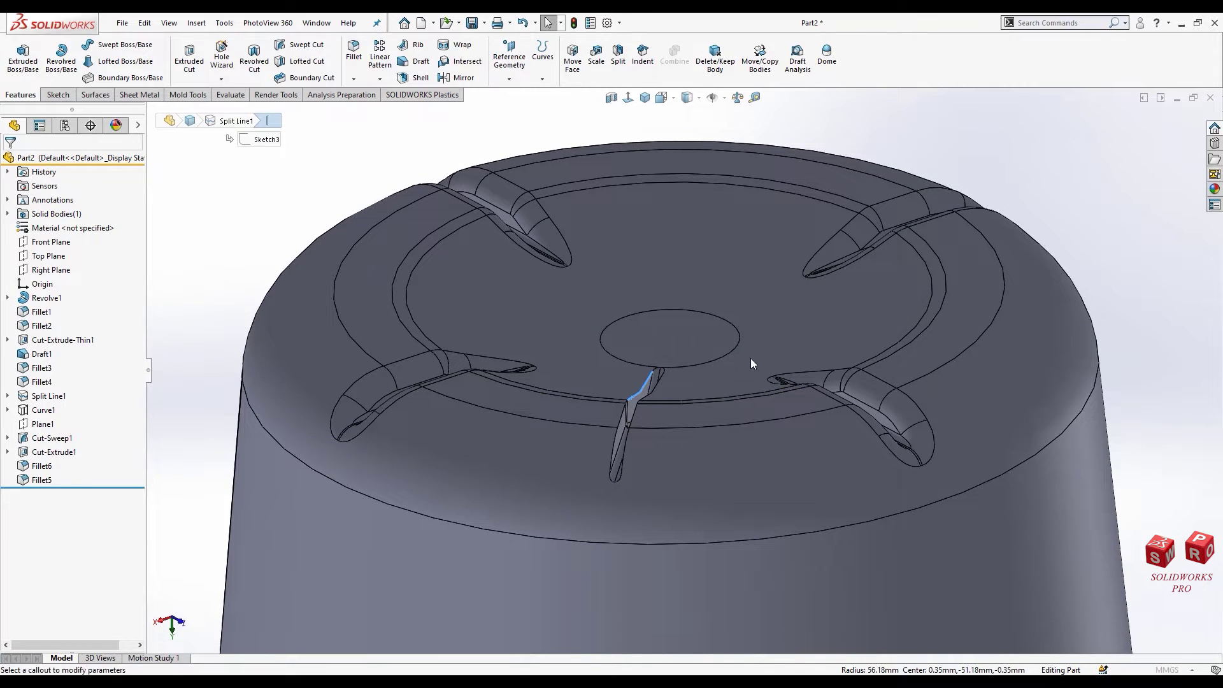
key(f)
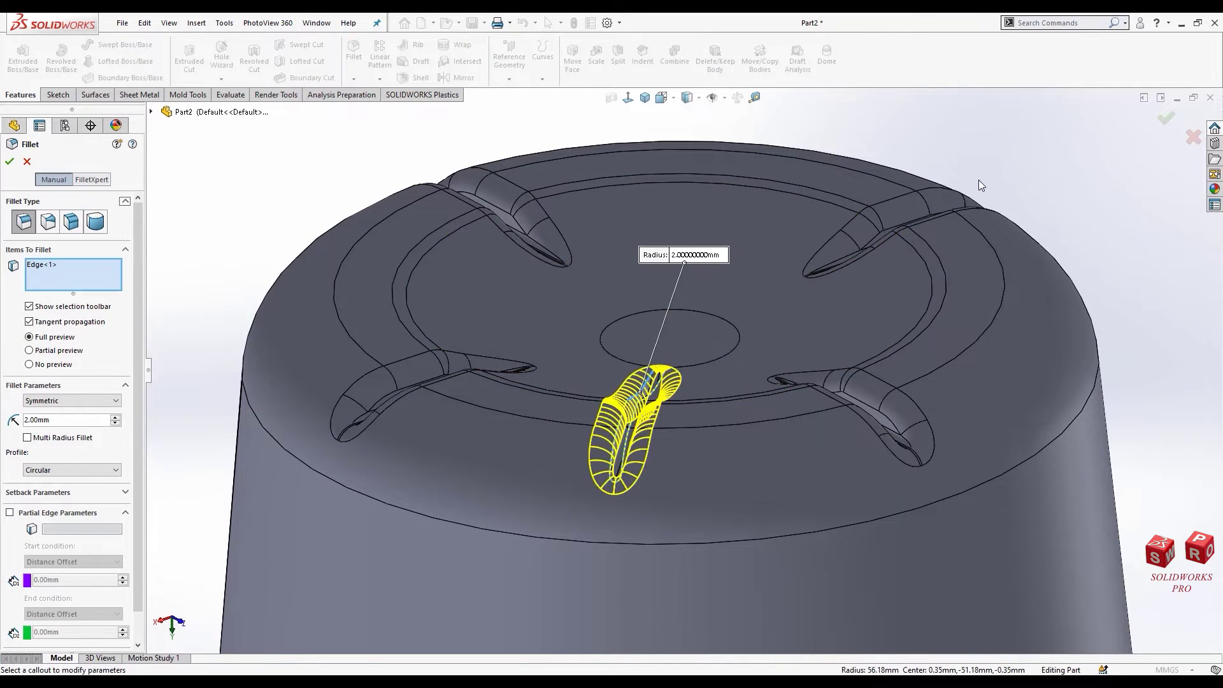
click(10, 163)
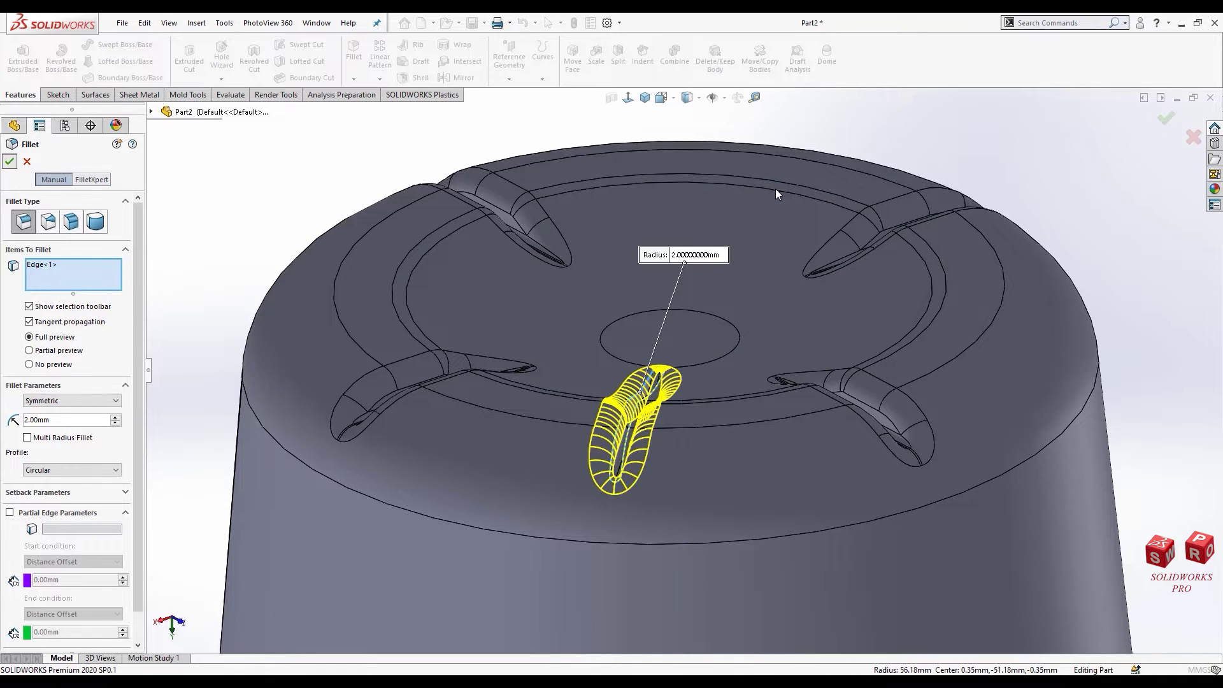
scroll(776, 190, up, 5)
Step: Clear the curve selection and orbit around the bottle's base, returning to isometric view
click(628, 100)
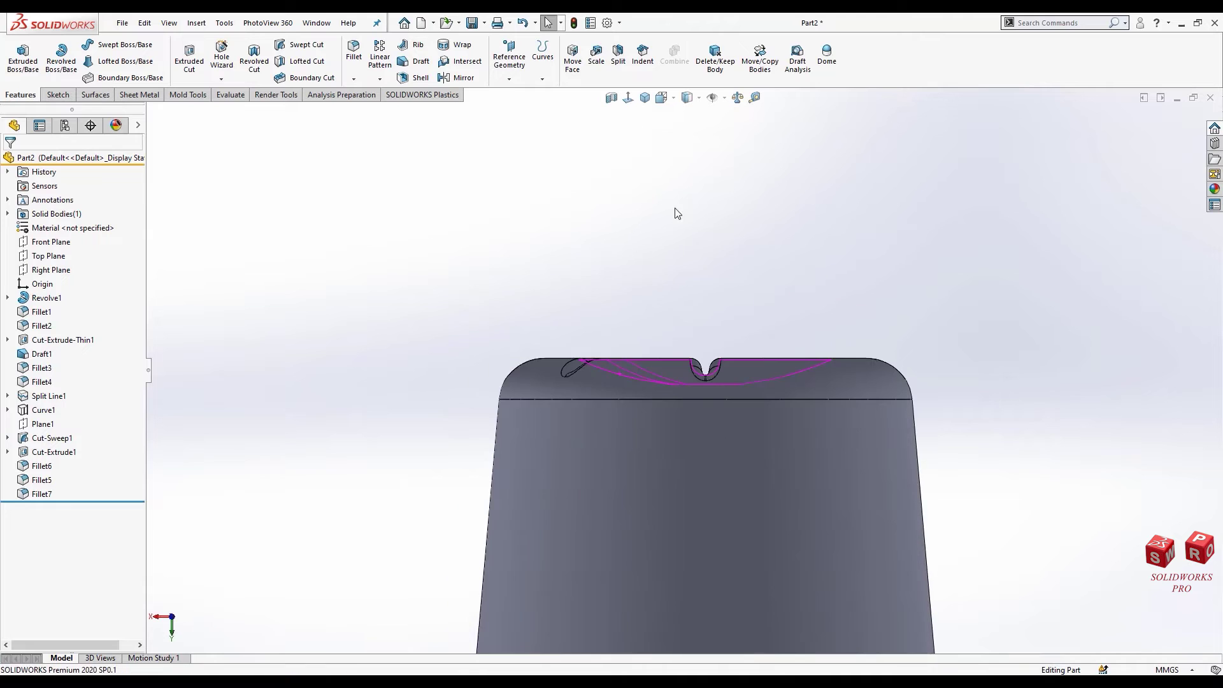
scroll(707, 328, down, 2)
mouse_move(951, 262)
mouse_down()
mouse_move(341, 391)
mouse_move(318, 410)
mouse_up()
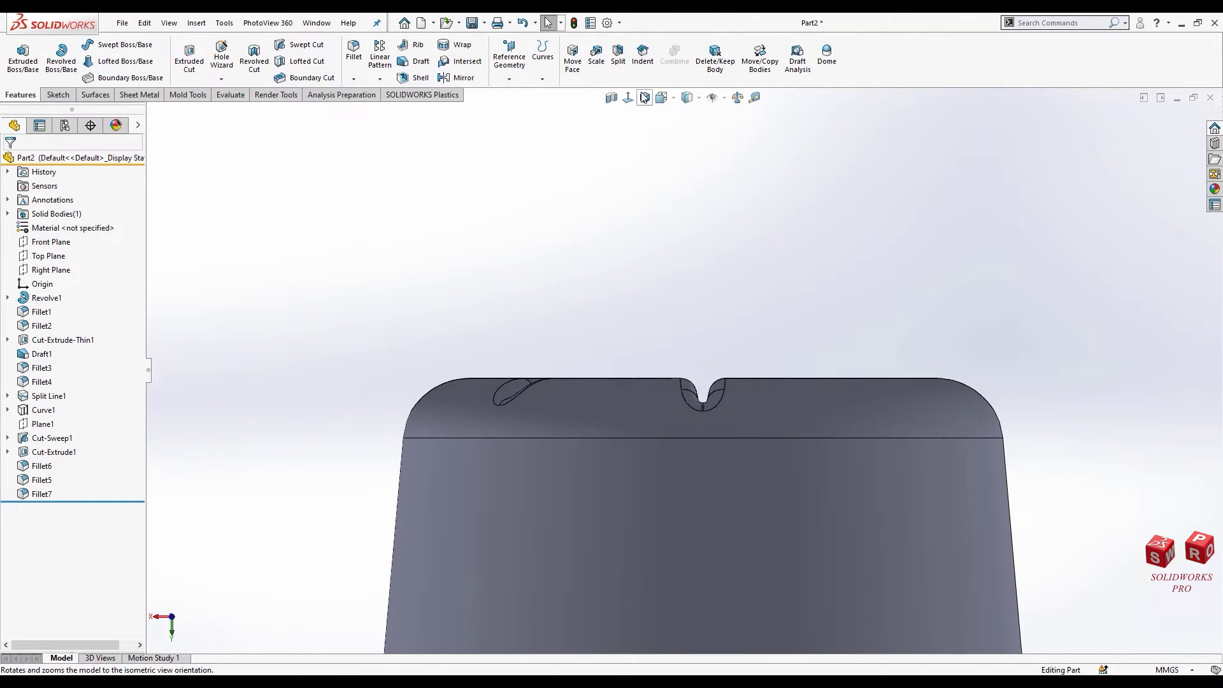
click(644, 96)
middle_drag(666, 294, 701, 232)
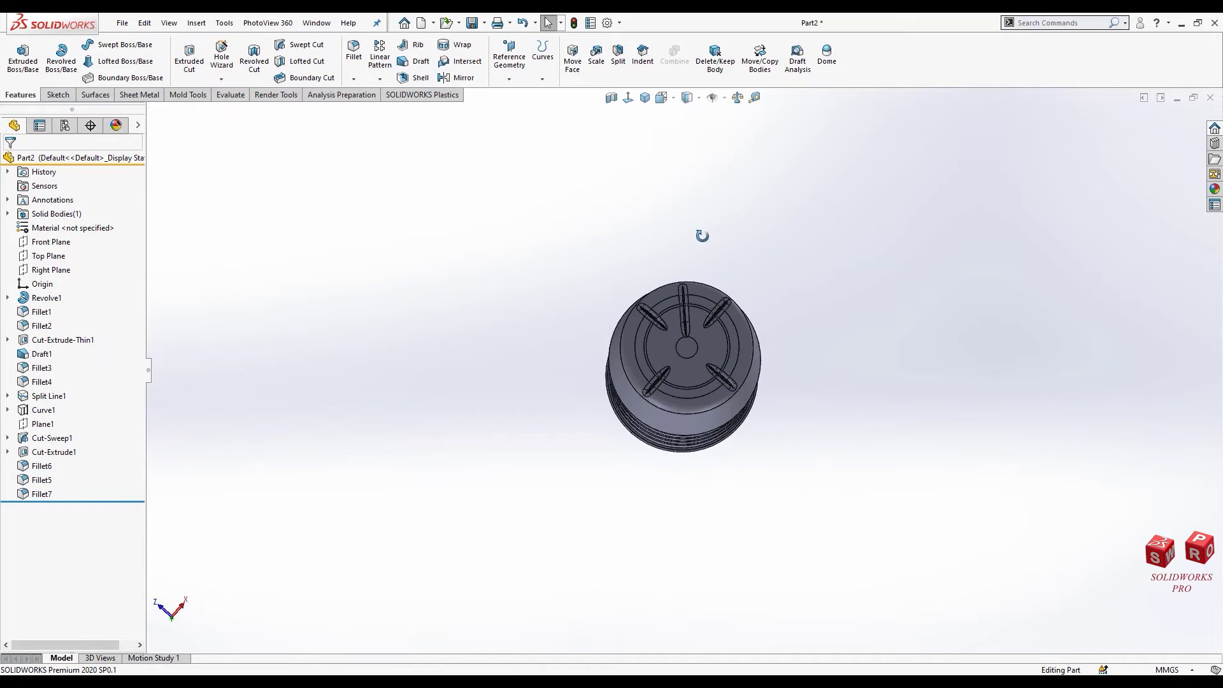
scroll(682, 399, down, 2)
middle_drag(681, 399, 671, 249)
scroll(588, 304, down, 3)
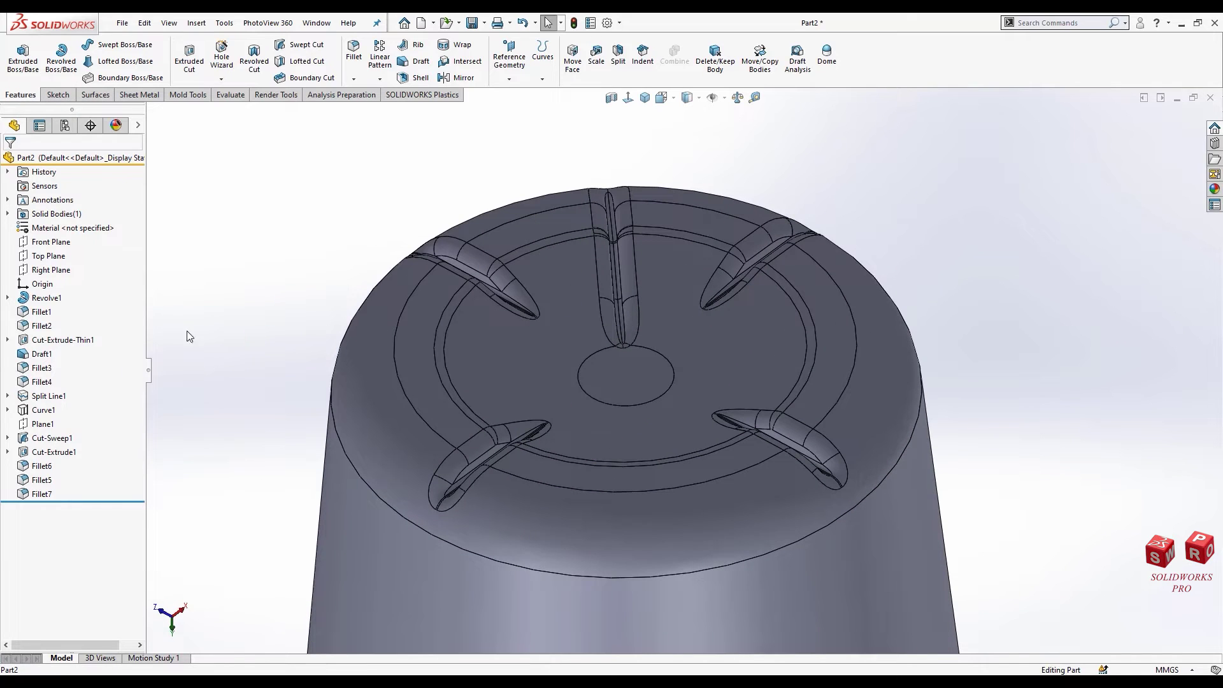
click(645, 97)
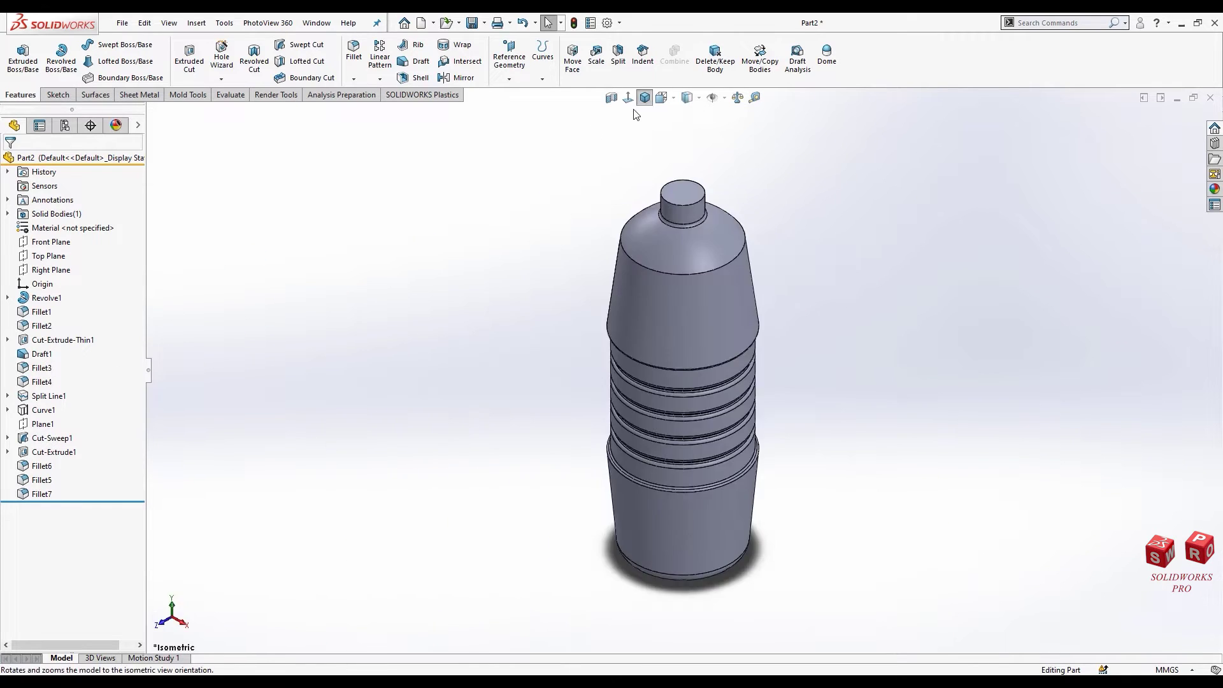
Step: Pick the neck's cylindrical face and add a reference axis through it
click(691, 204)
click(499, 49)
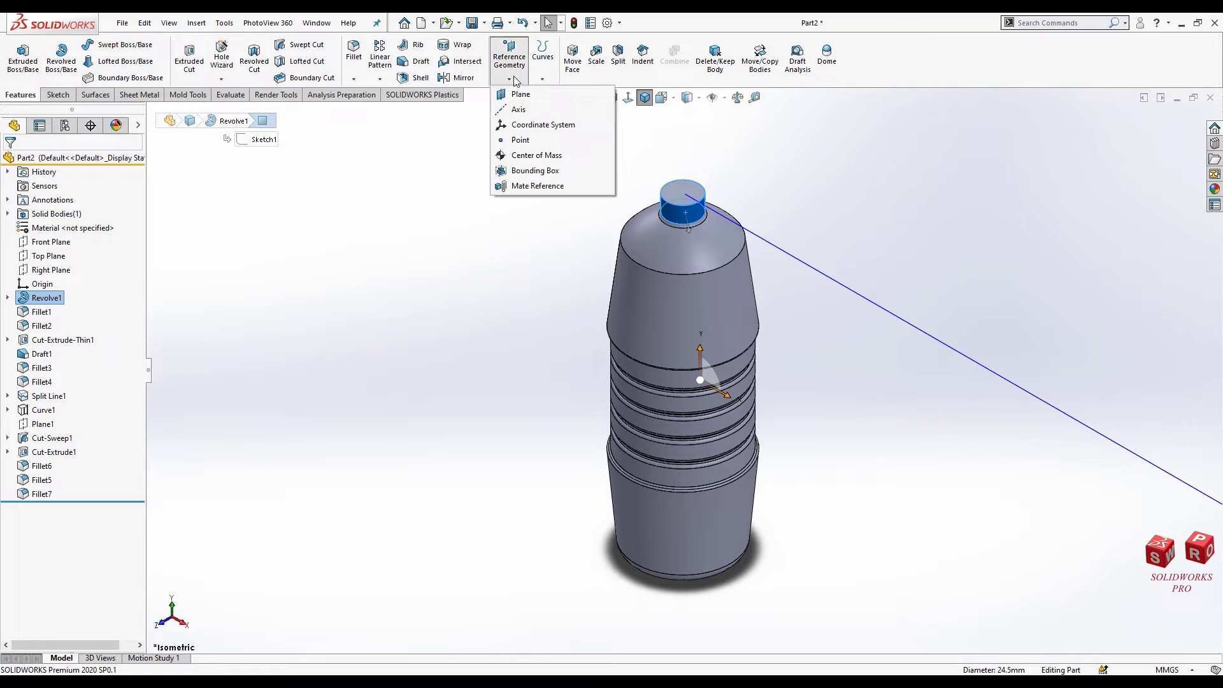
click(516, 109)
scroll(685, 191, down, 3)
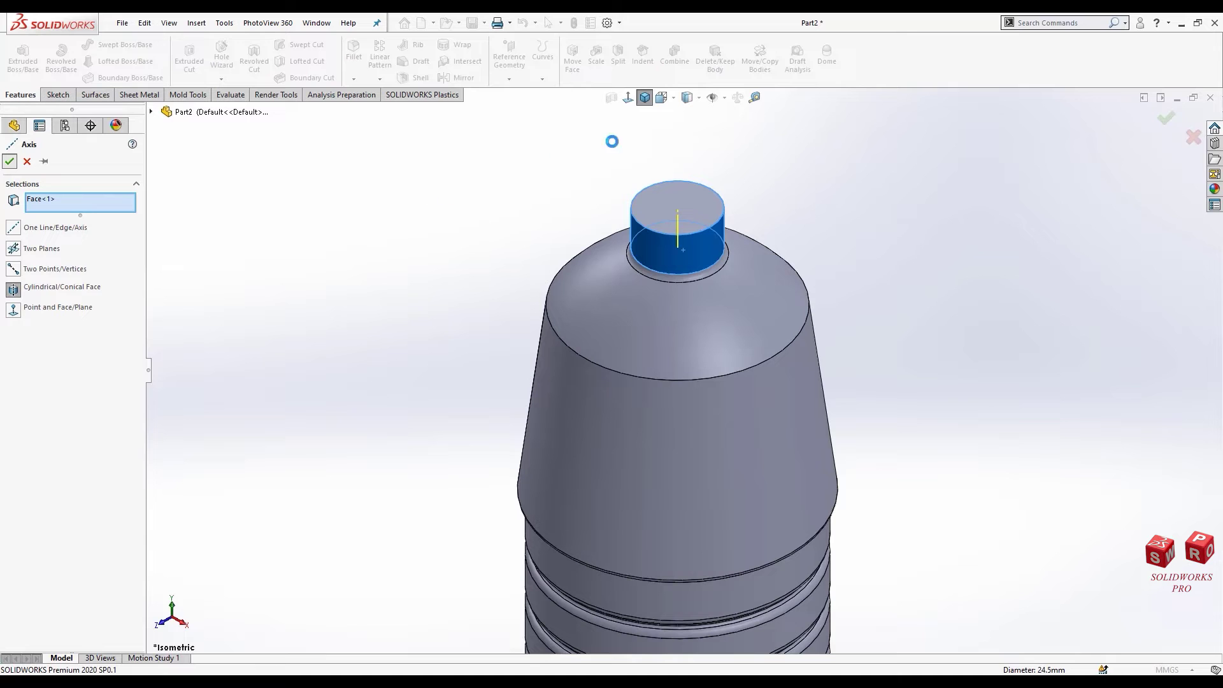
key(Return)
click(644, 97)
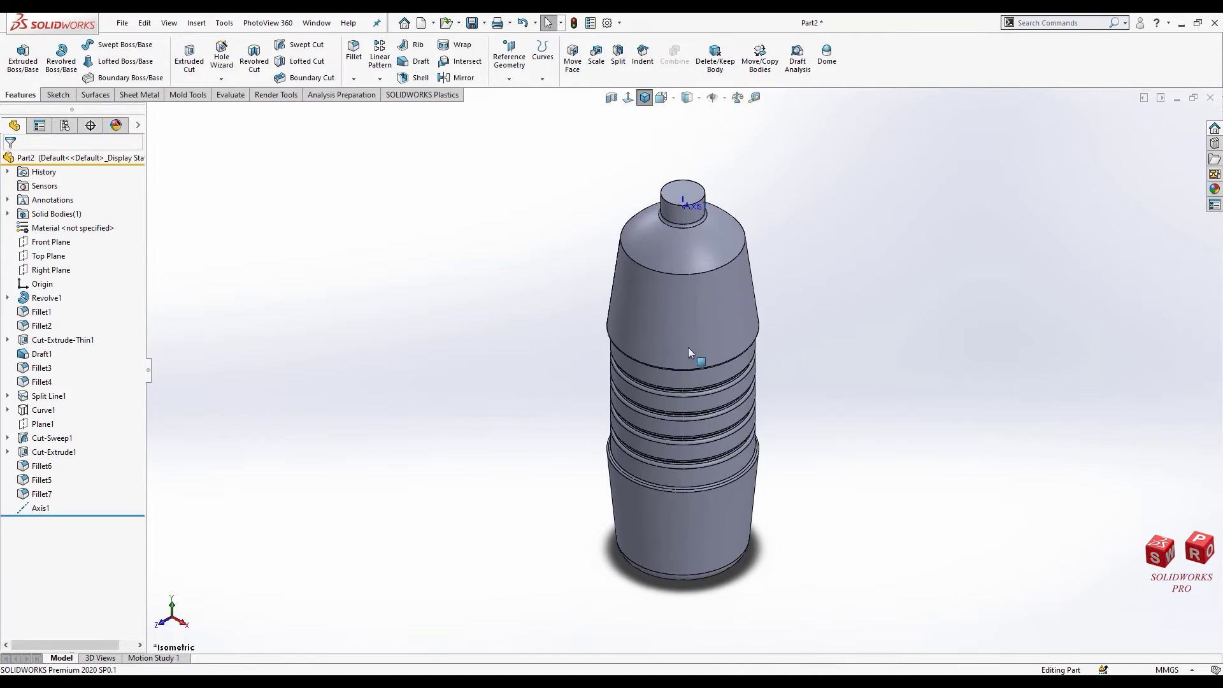
middle_drag(731, 497, 711, 287)
scroll(710, 286, down, 3)
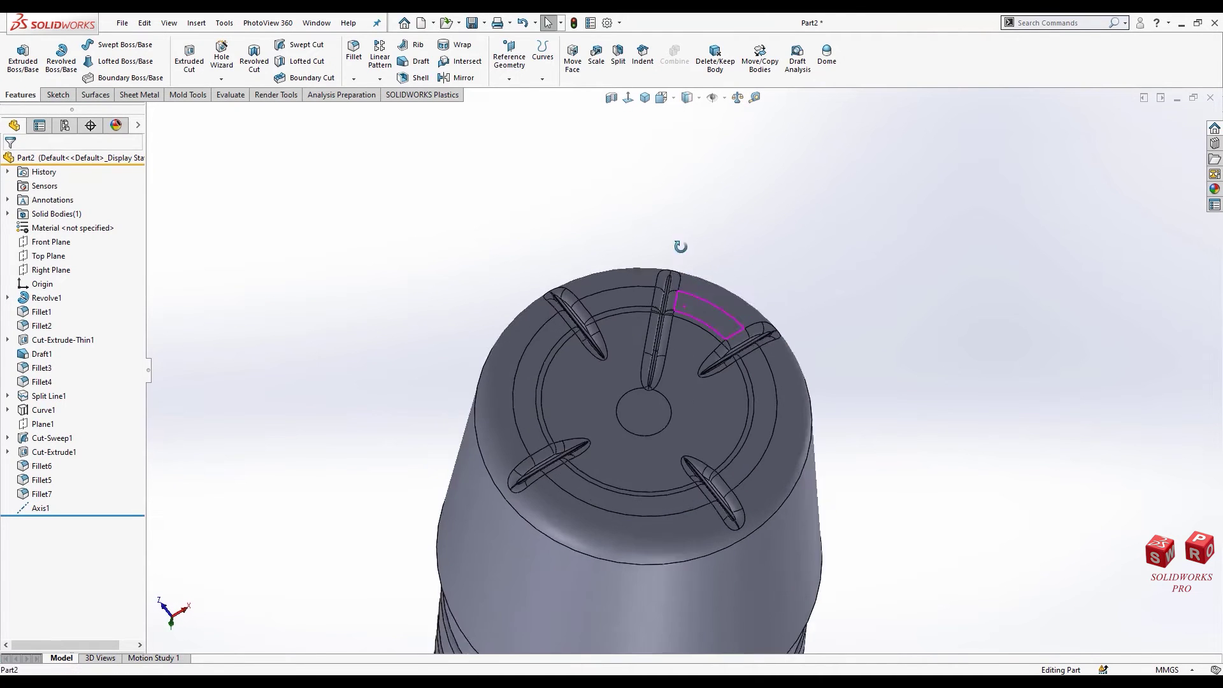
click(380, 79)
Step: Start a circular pattern about Axis1 with 4 equal instances over 360°
click(398, 114)
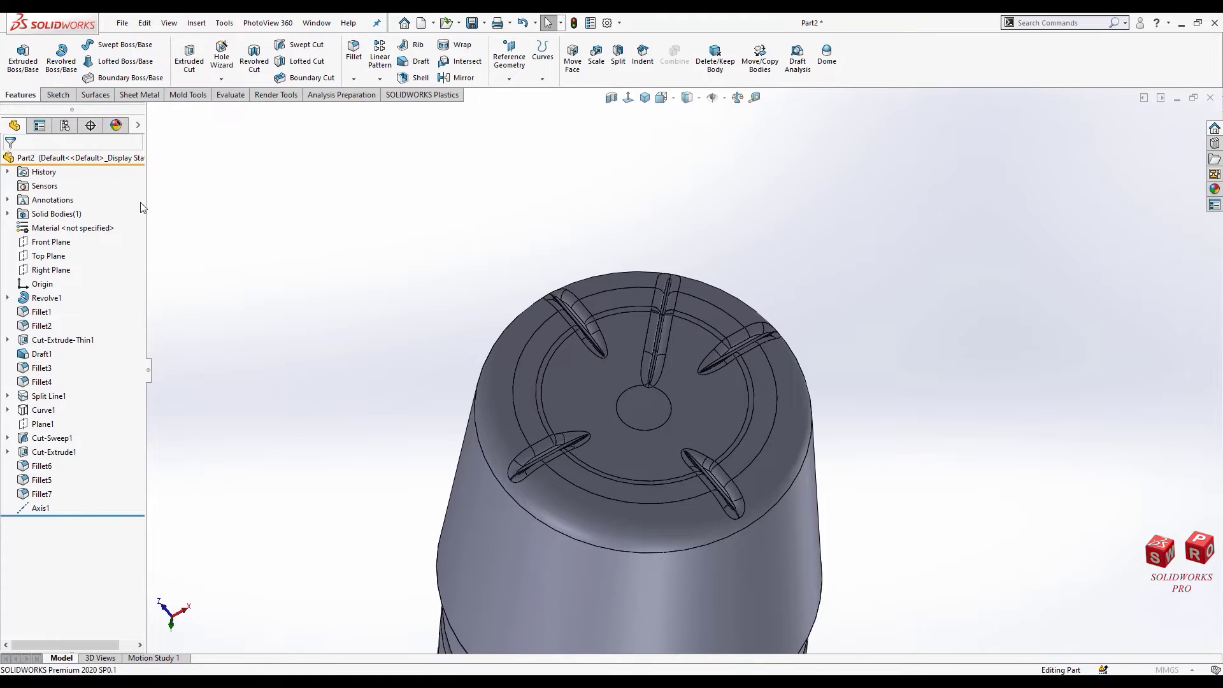
scroll(681, 352, up, 5)
scroll(669, 548, down, 5)
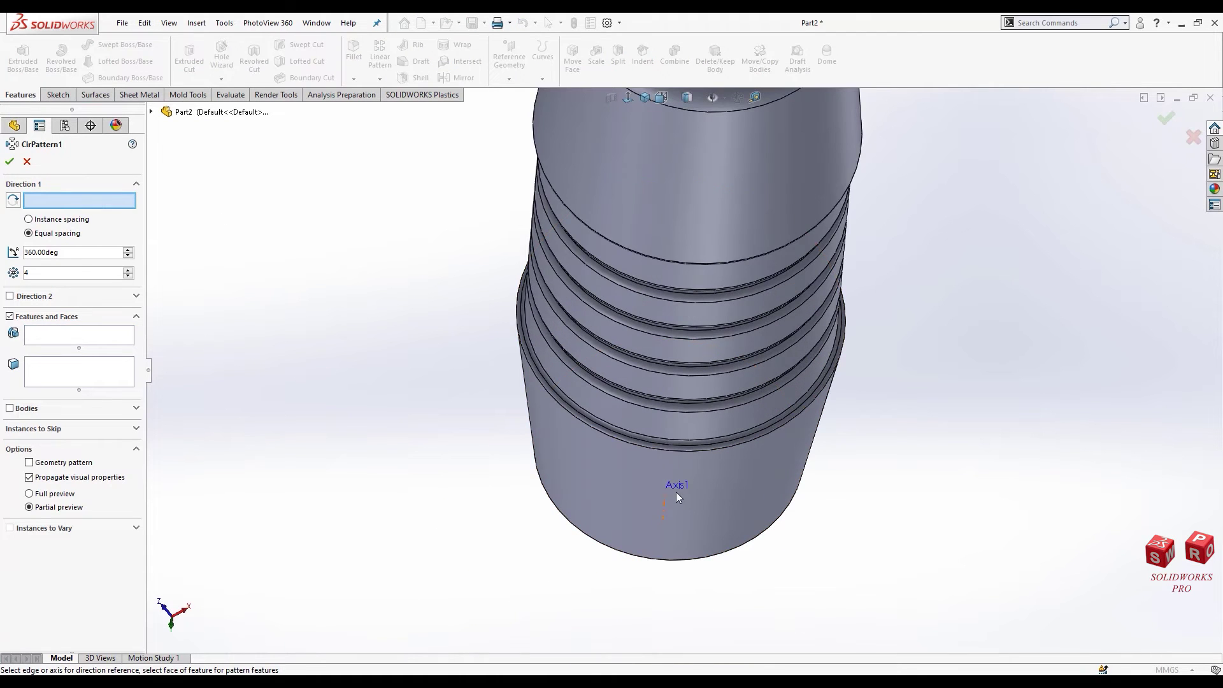
click(667, 504)
scroll(669, 484, up, 5)
middle_drag(669, 484, 675, 344)
scroll(655, 342, down, 5)
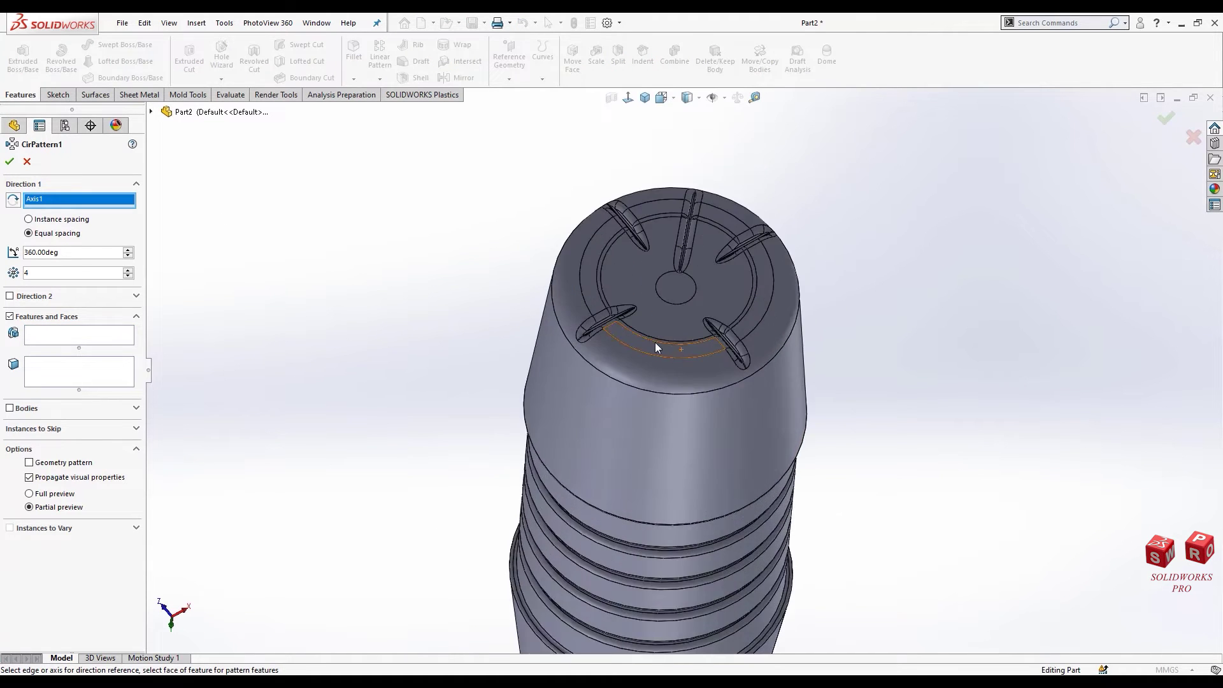
click(75, 373)
click(82, 339)
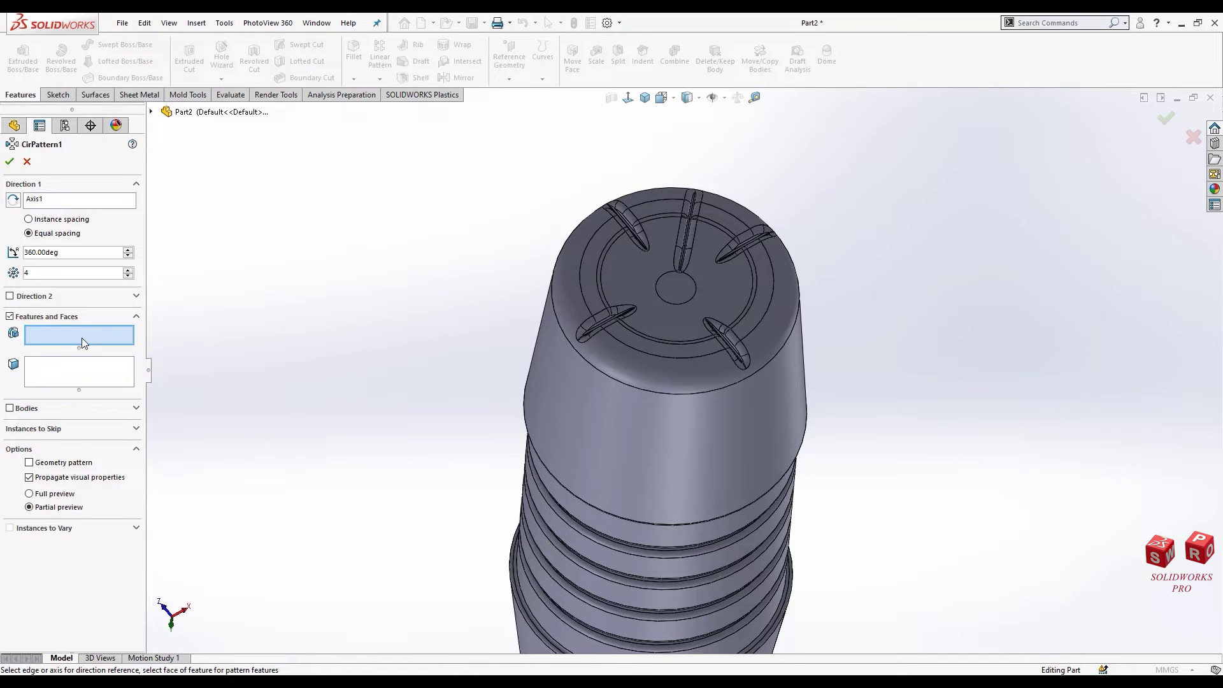
Step: Pattern Cut-Sweep1, Cut-Extrude1 and Fillet5–7 from the flyout tree and confirm
click(151, 112)
click(166, 406)
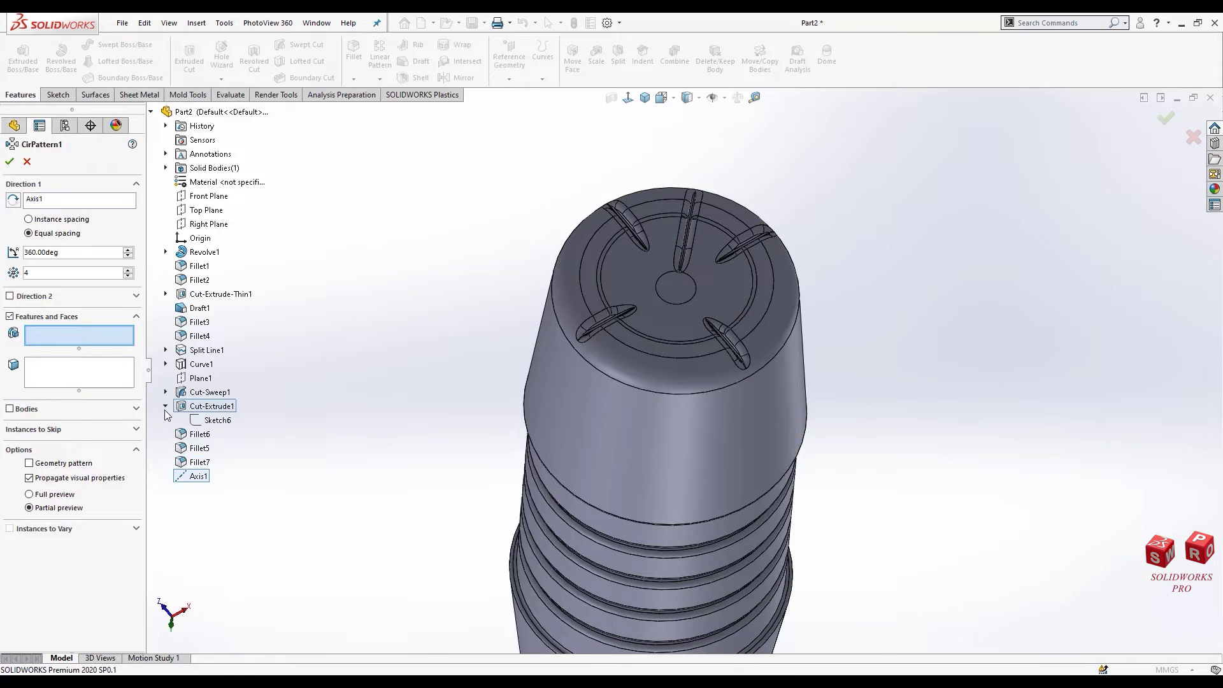
click(166, 408)
click(182, 393)
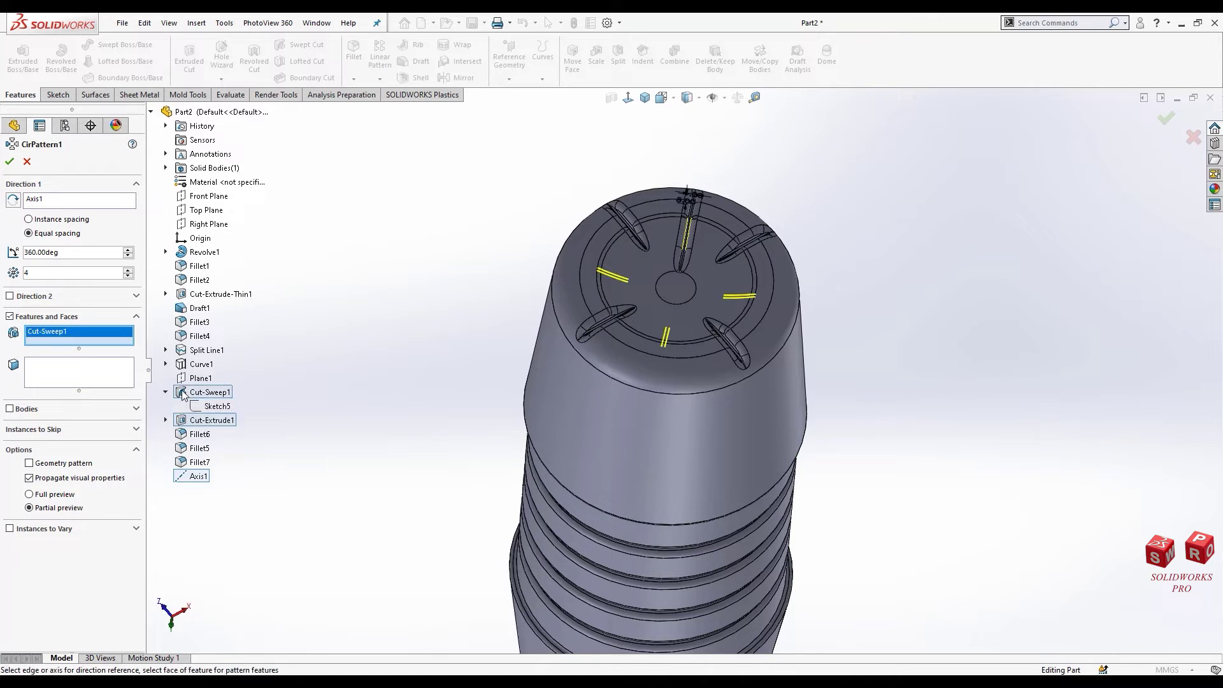
click(183, 421)
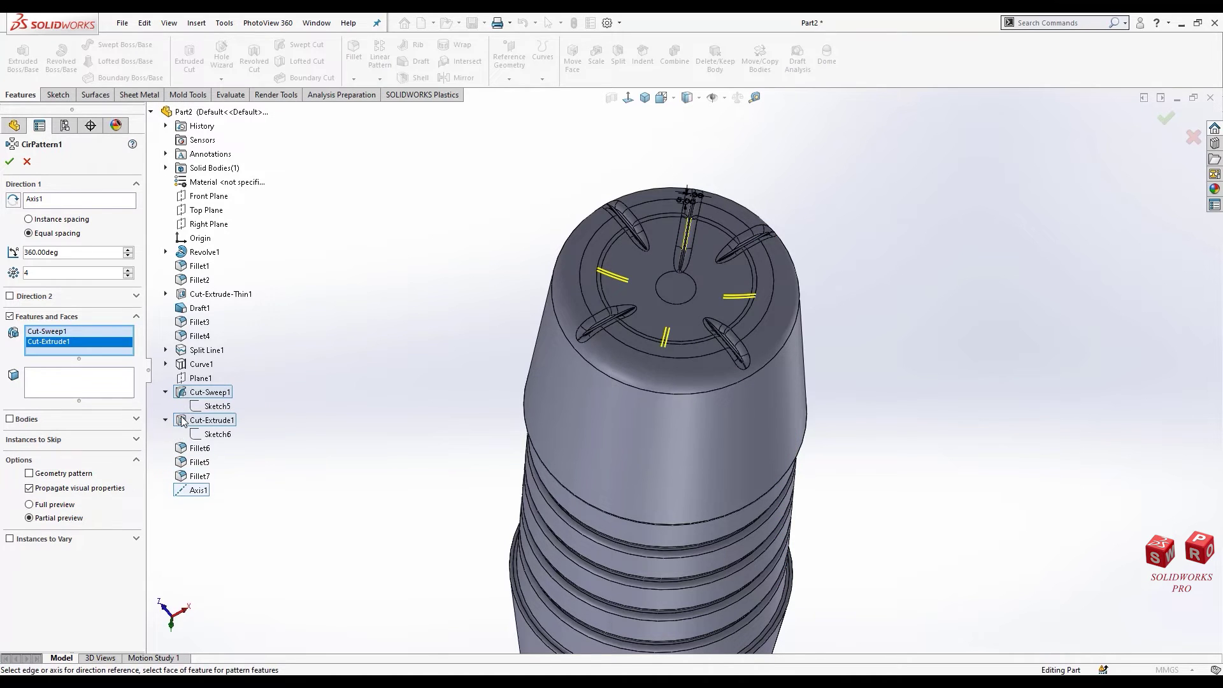
click(186, 450)
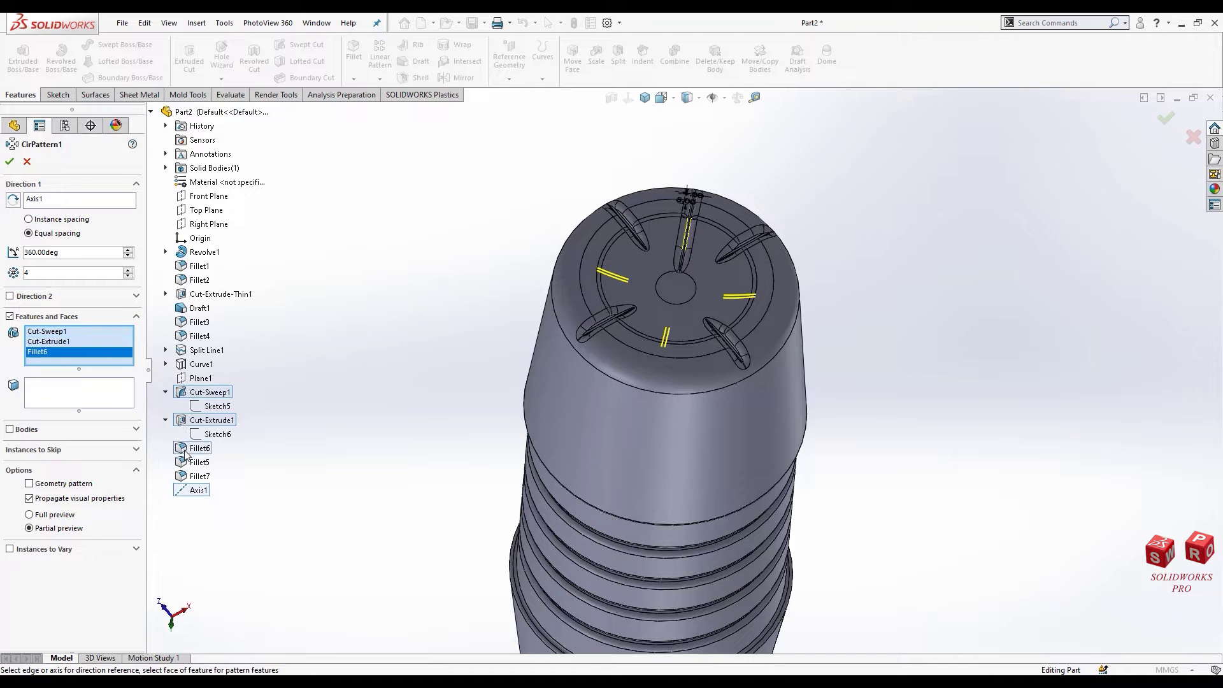
click(184, 464)
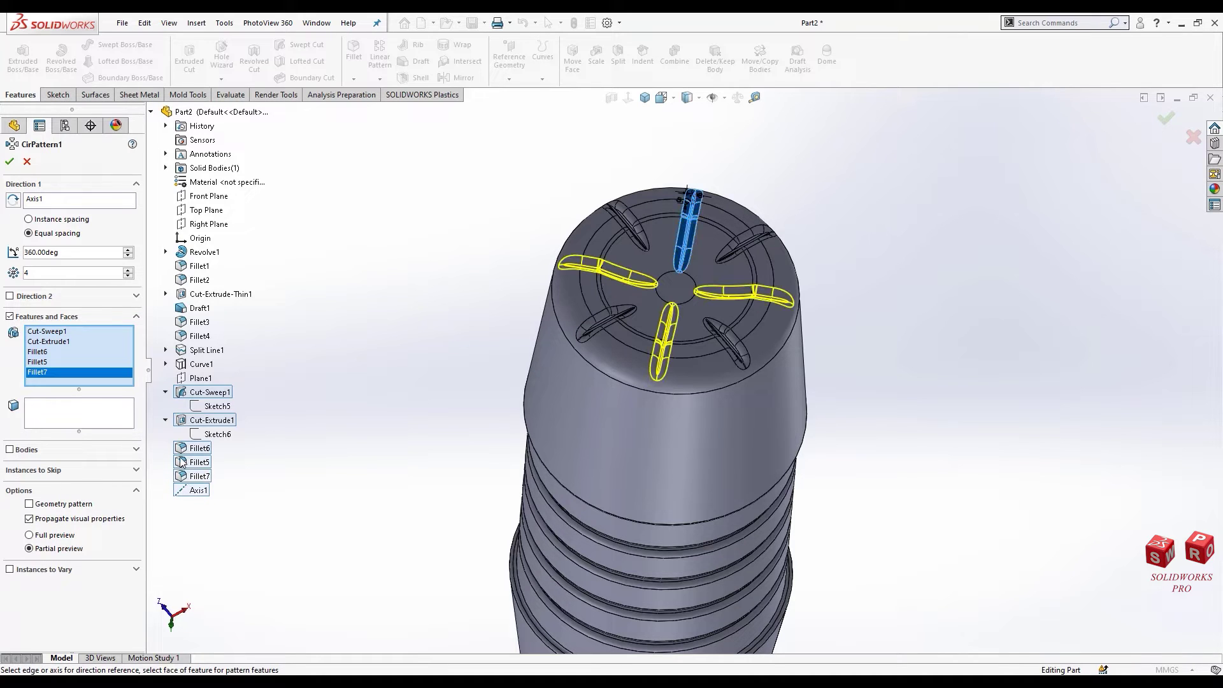
click(10, 162)
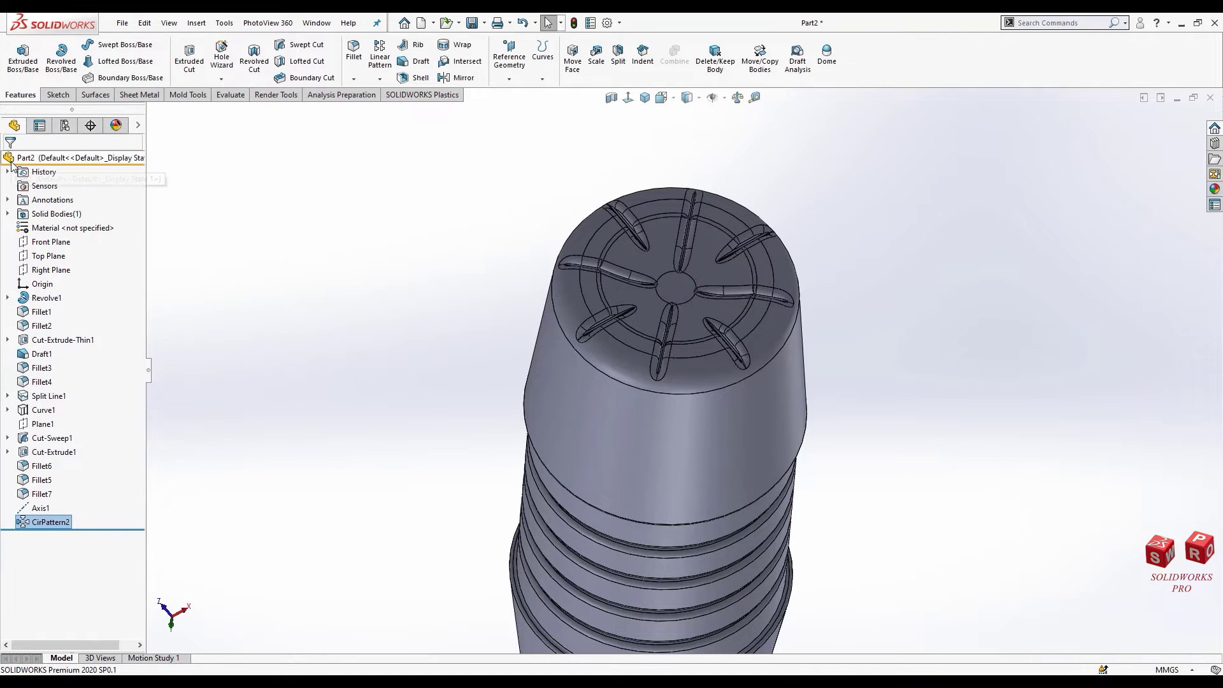
scroll(695, 268, down, 3)
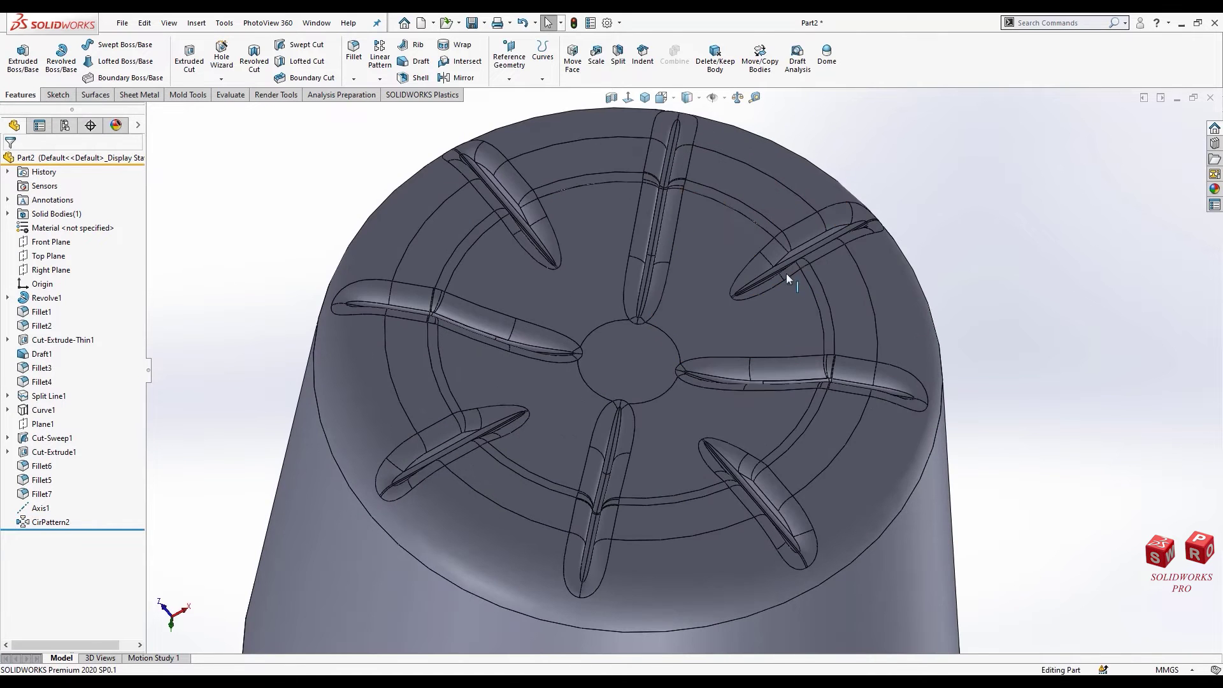
mouse_move(786, 273)
middle_down()
mouse_move(796, 103)
mouse_move(822, 114)
middle_up()
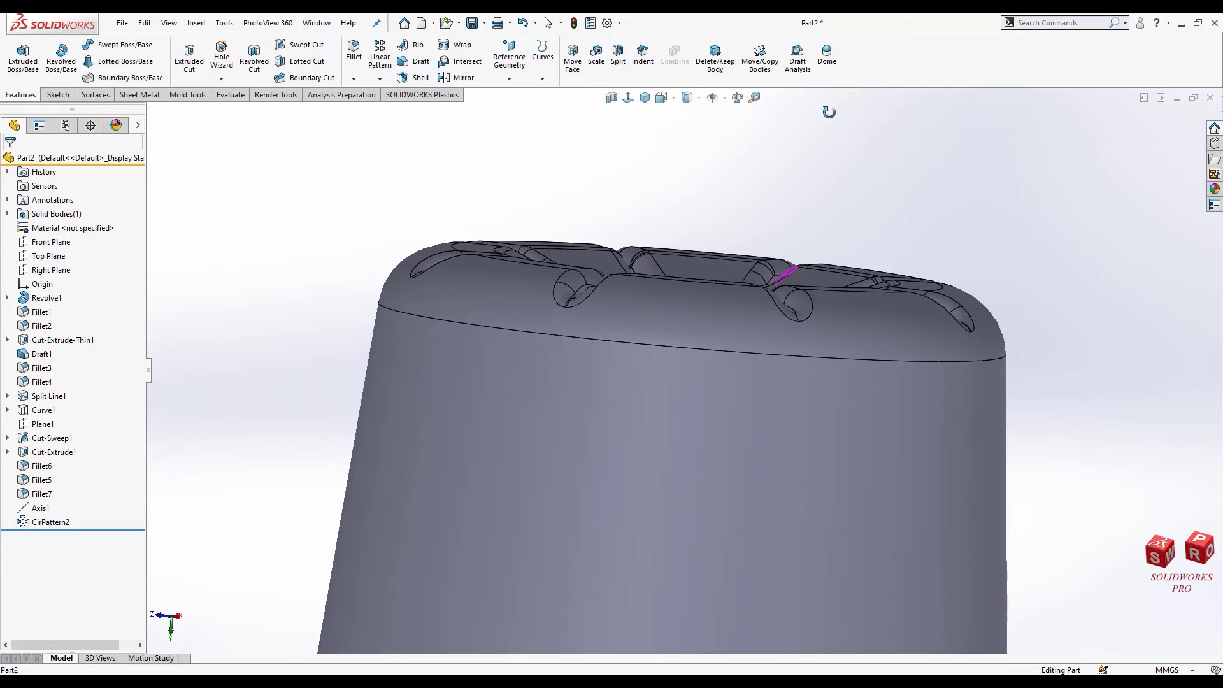
click(41, 466)
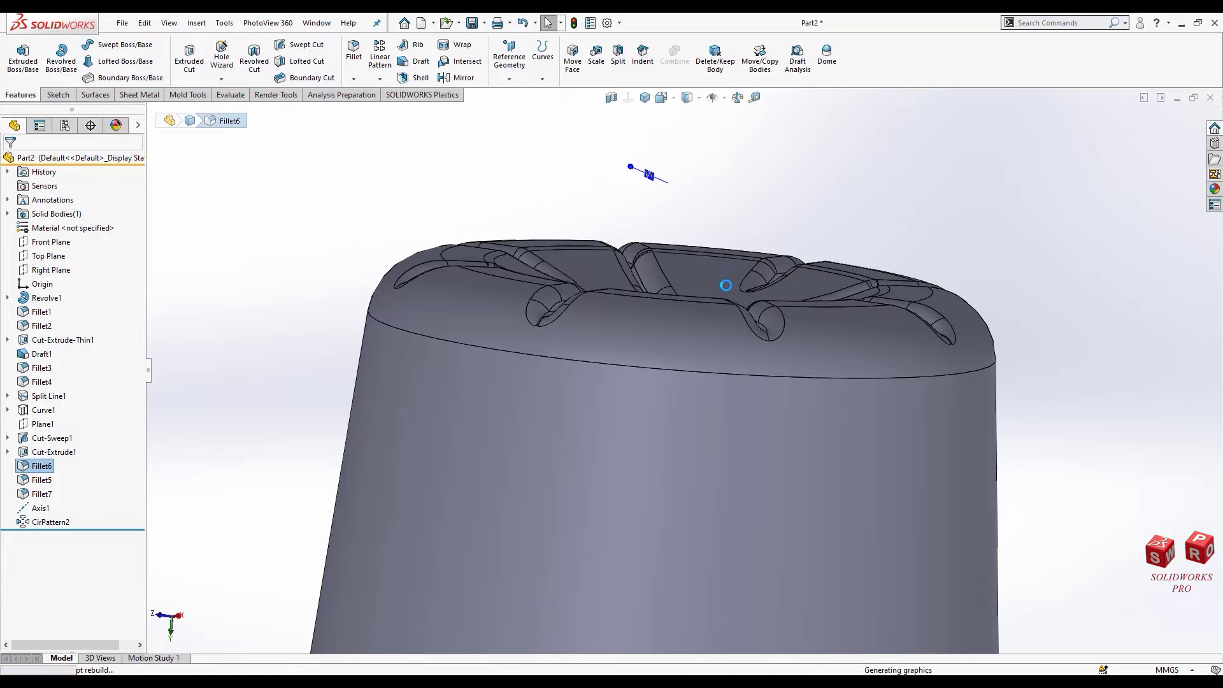
mouse_move(718, 293)
middle_down()
mouse_move(657, 262)
mouse_move(647, 223)
mouse_move(643, 242)
middle_up()
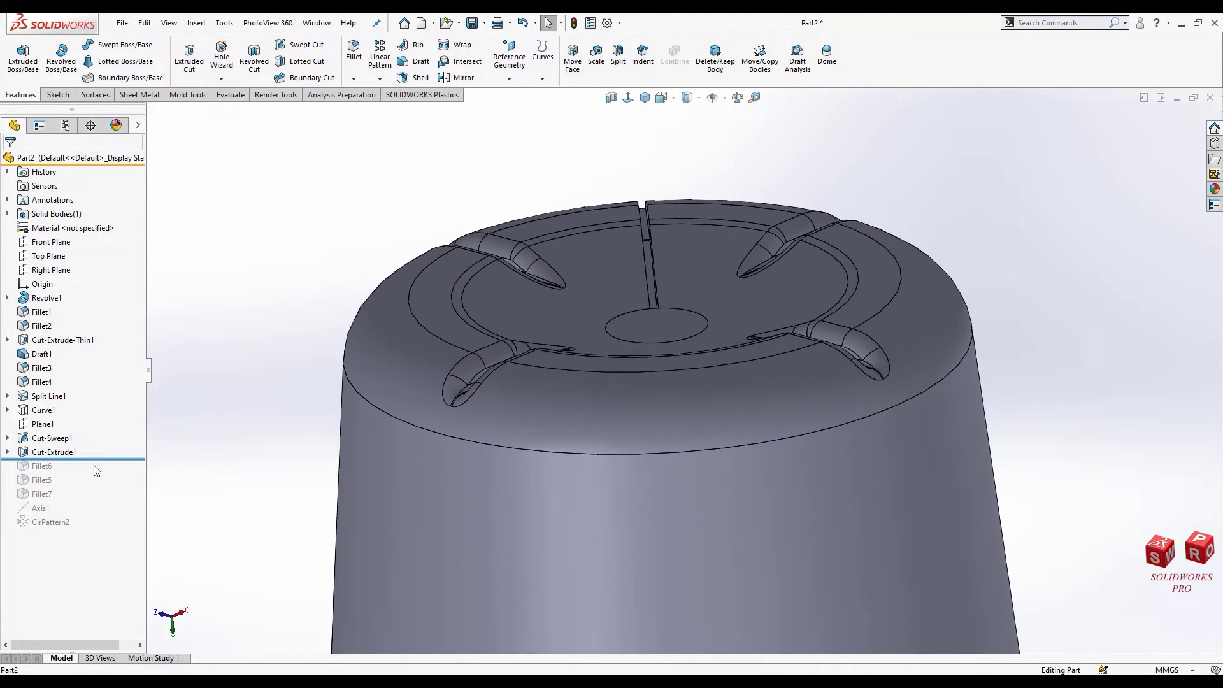
drag(95, 458, 96, 529)
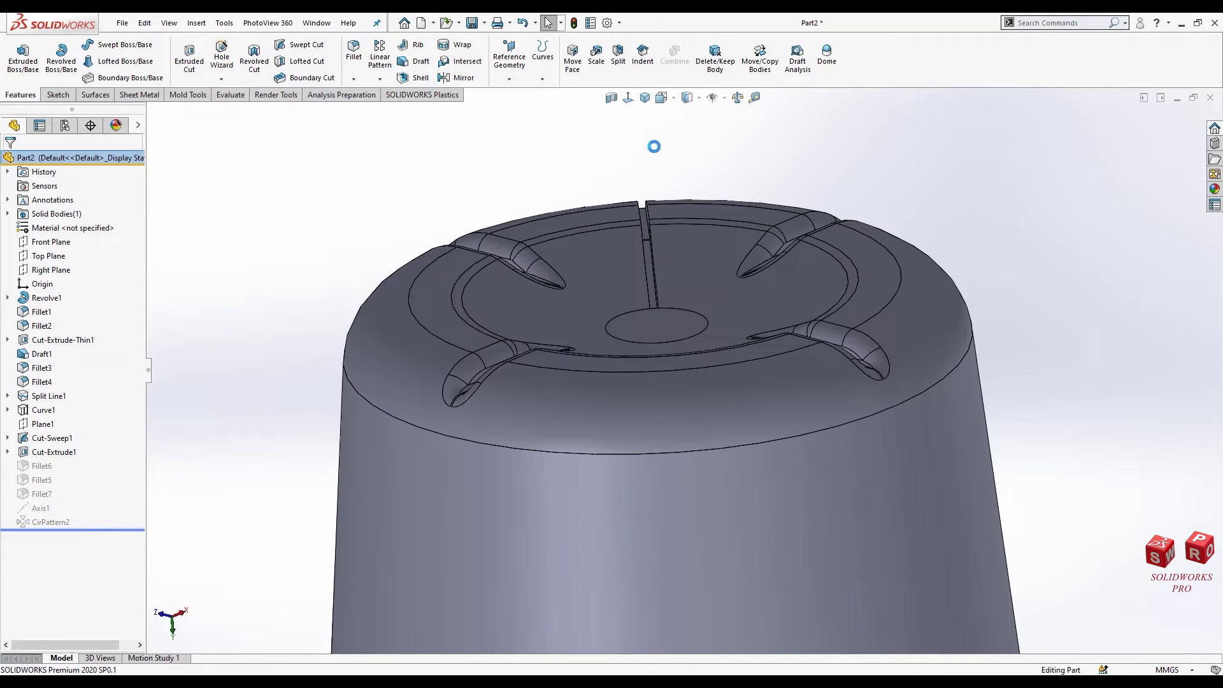
click(630, 97)
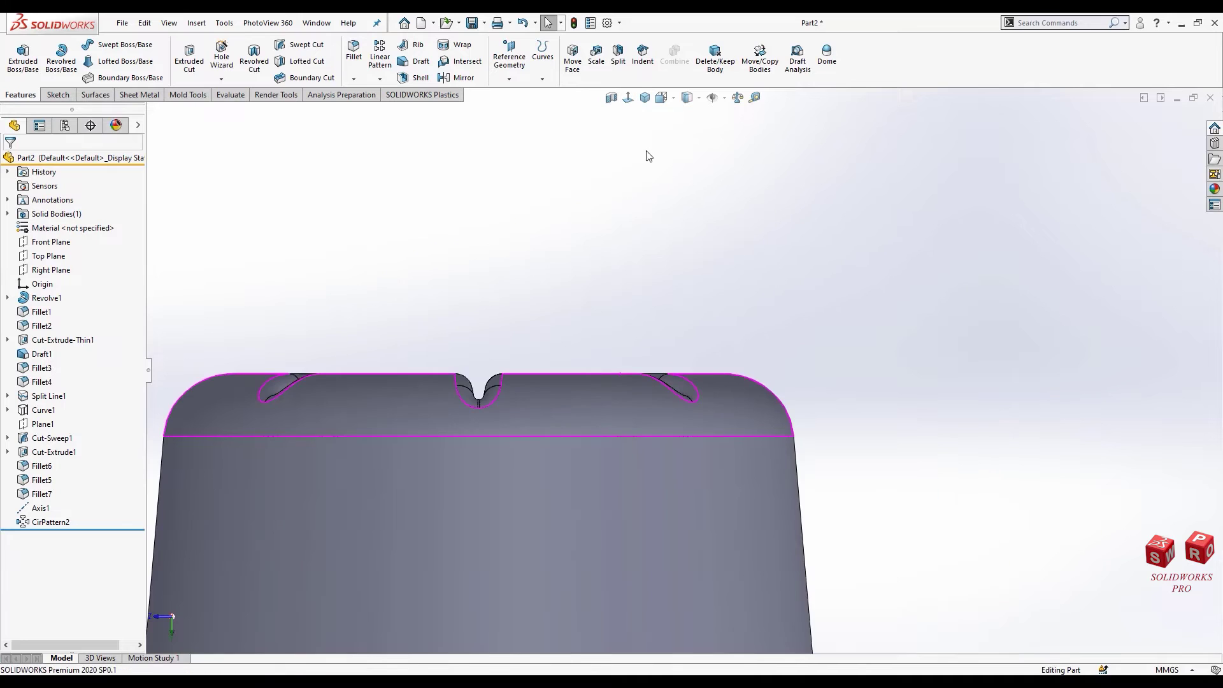
drag(547, 350, 600, 355)
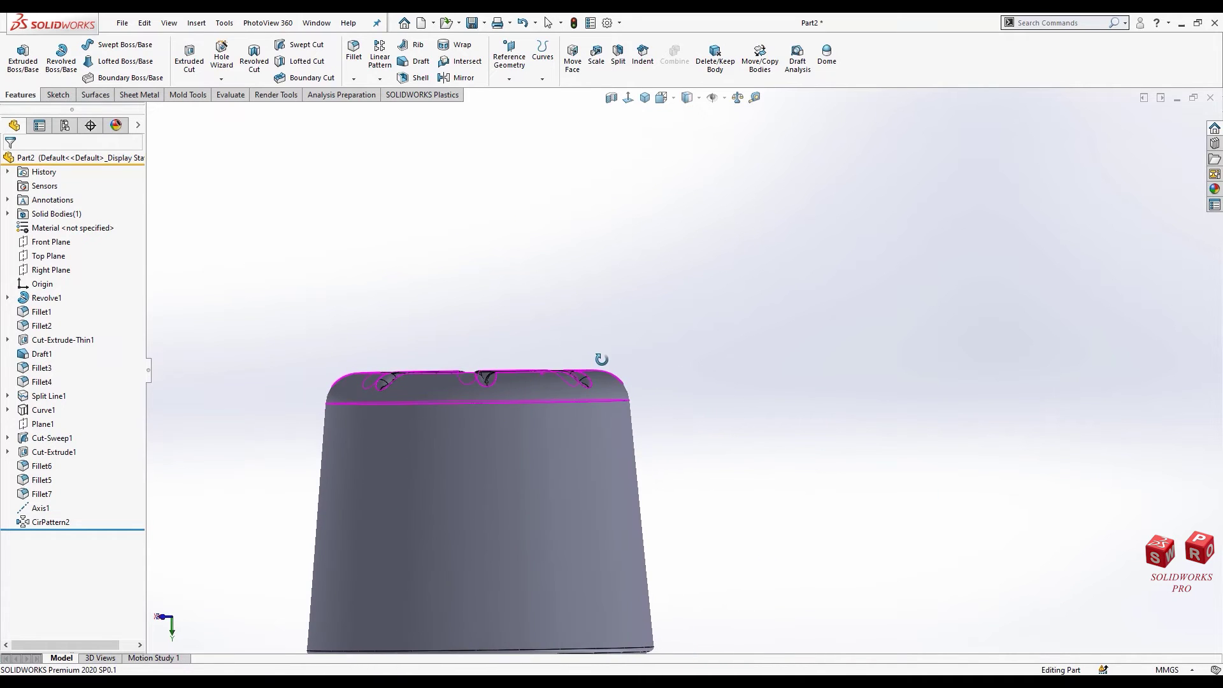
scroll(573, 367, down, 5)
click(629, 97)
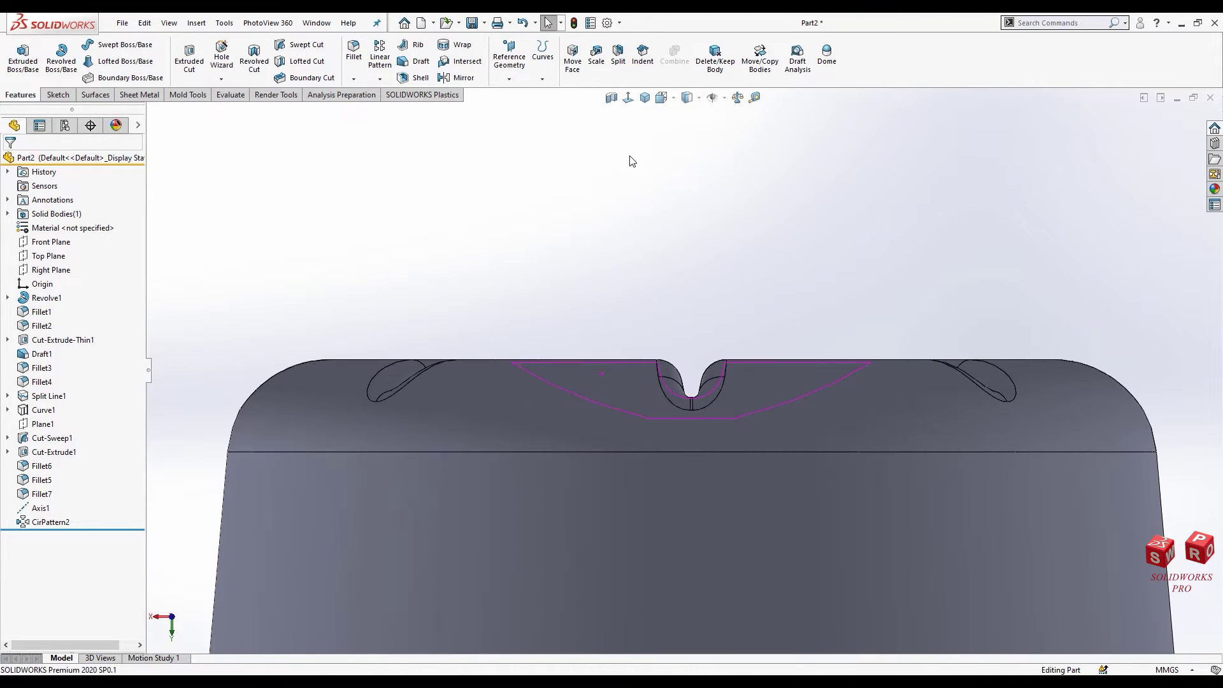
key(shift+Left)
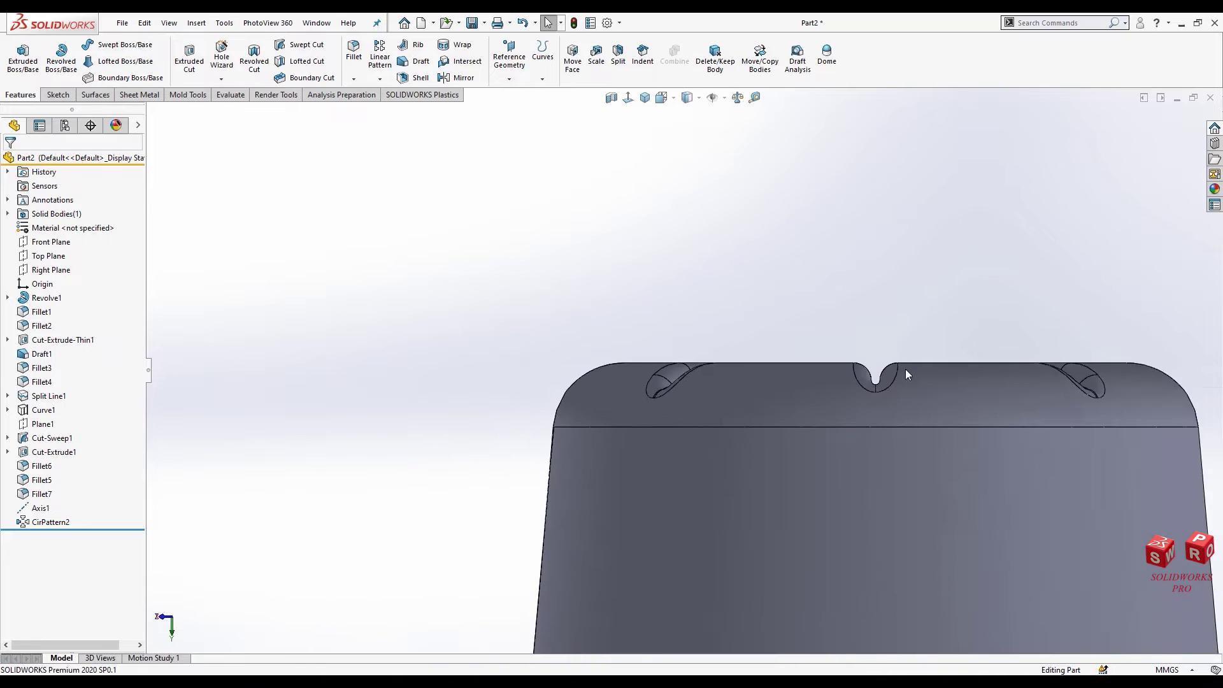
scroll(905, 369, down, 3)
click(644, 97)
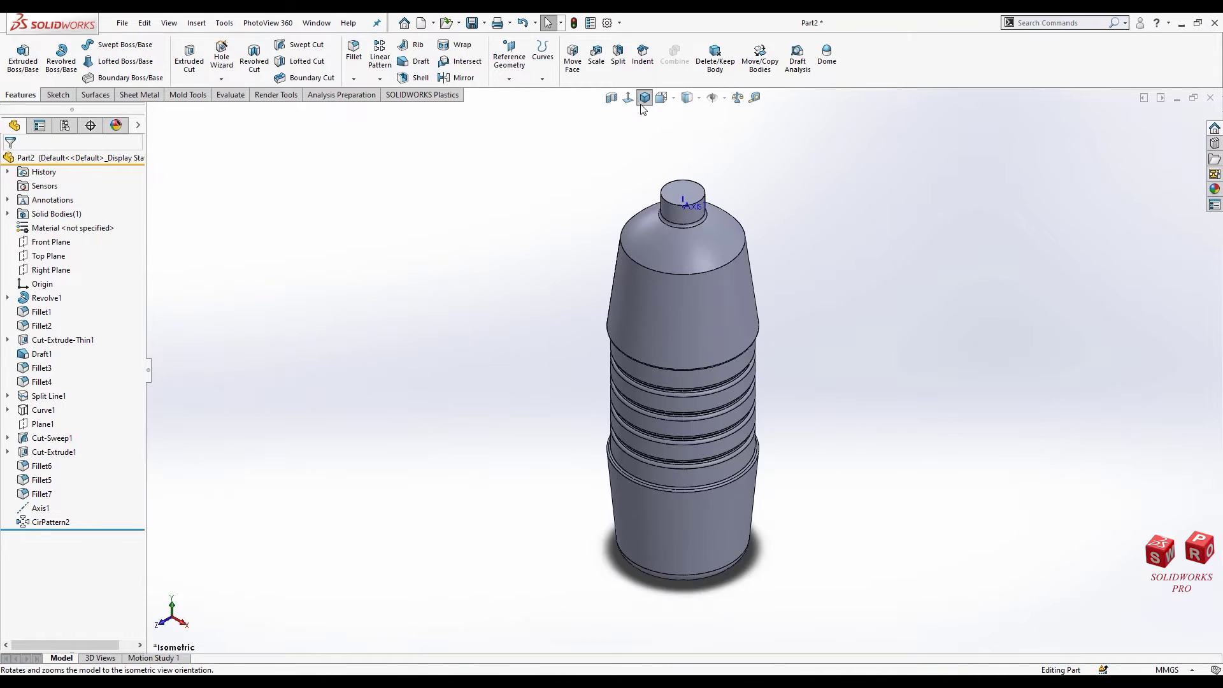
mouse_move(732, 514)
middle_down()
mouse_move(709, 442)
mouse_move(700, 262)
middle_up()
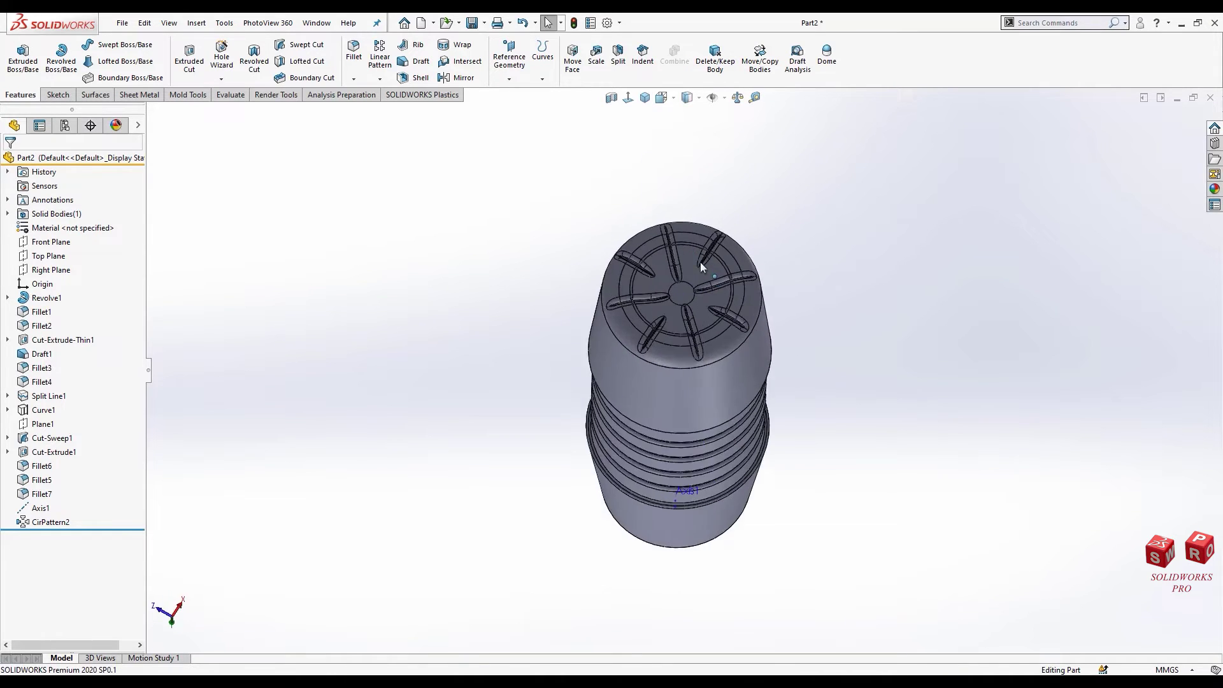
scroll(700, 262, down, 4)
click(644, 97)
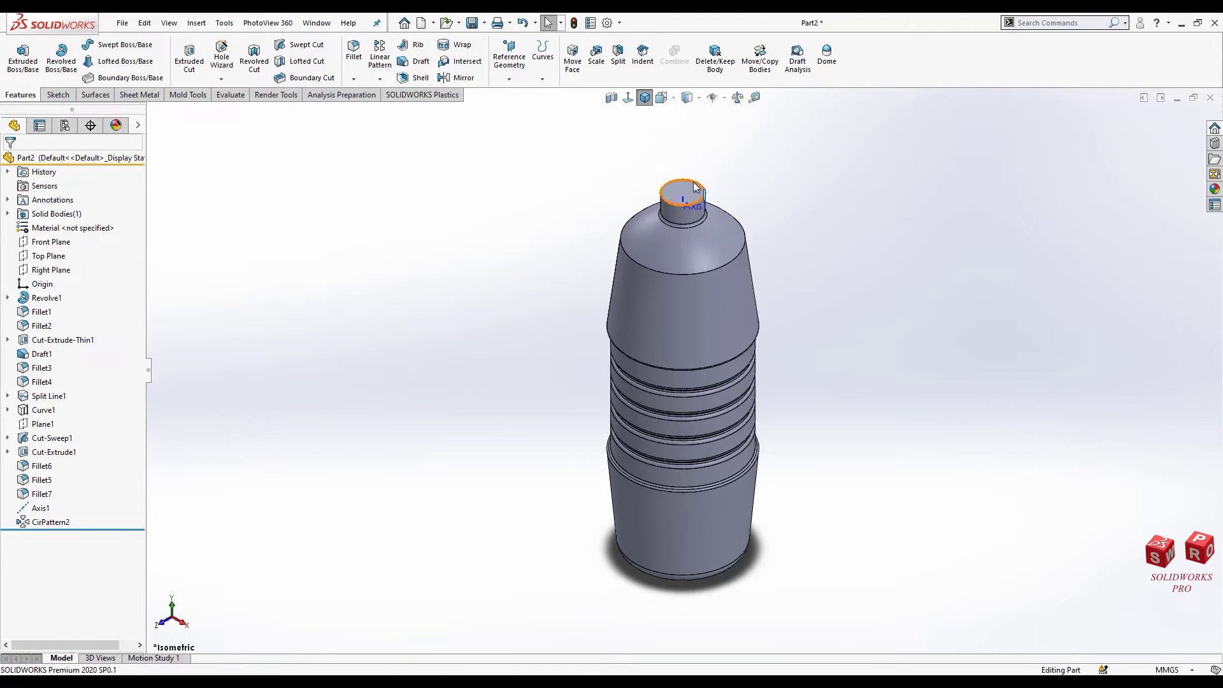
Step: Create Plane2 perpendicular to the top rib's circular edge
click(498, 68)
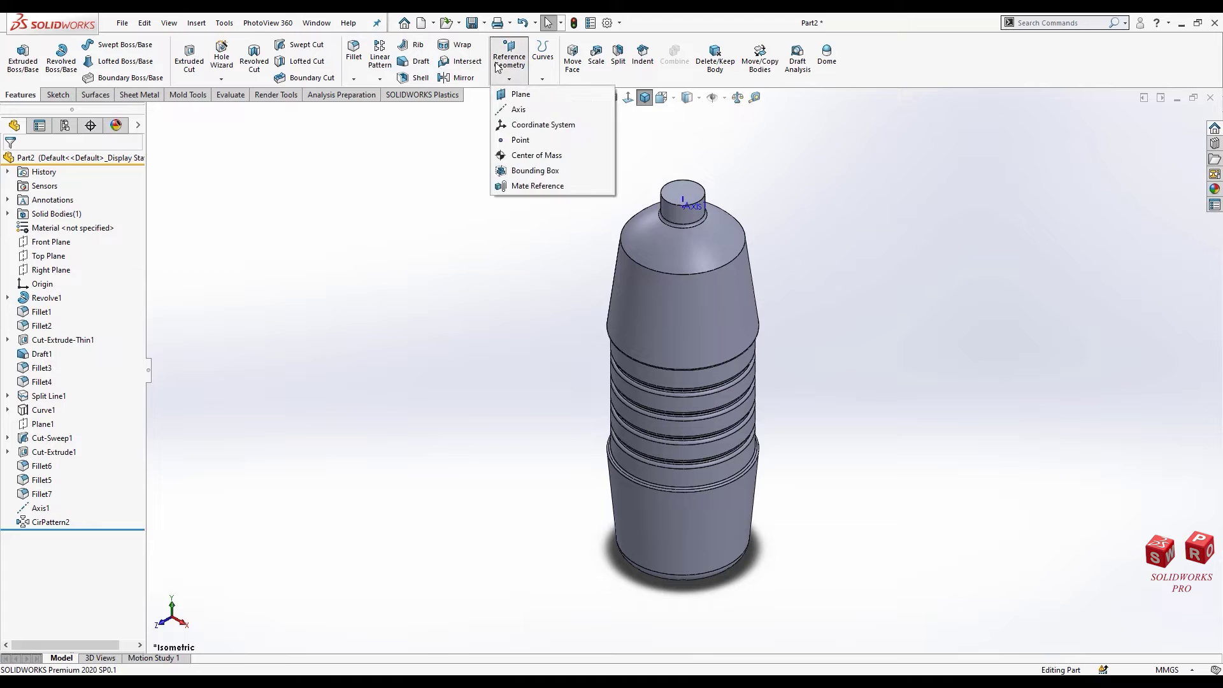
click(520, 94)
middle_drag(728, 373, 734, 315)
scroll(744, 298, down, 5)
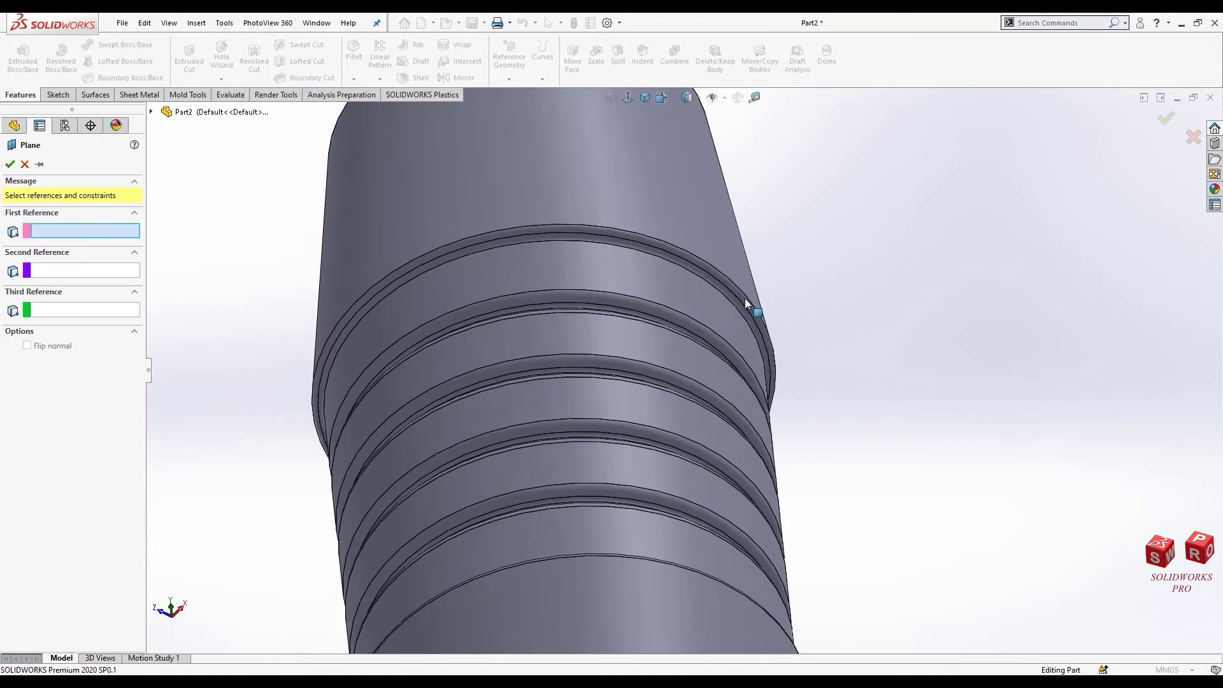
scroll(744, 298, down, 5)
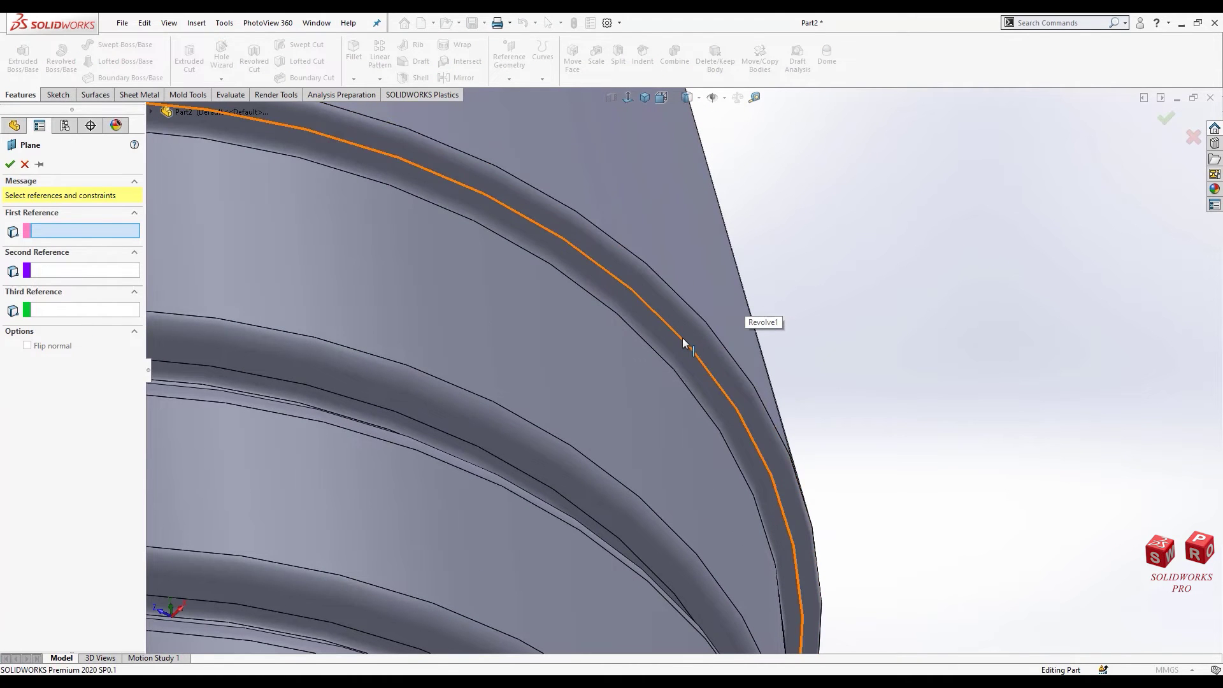
click(682, 339)
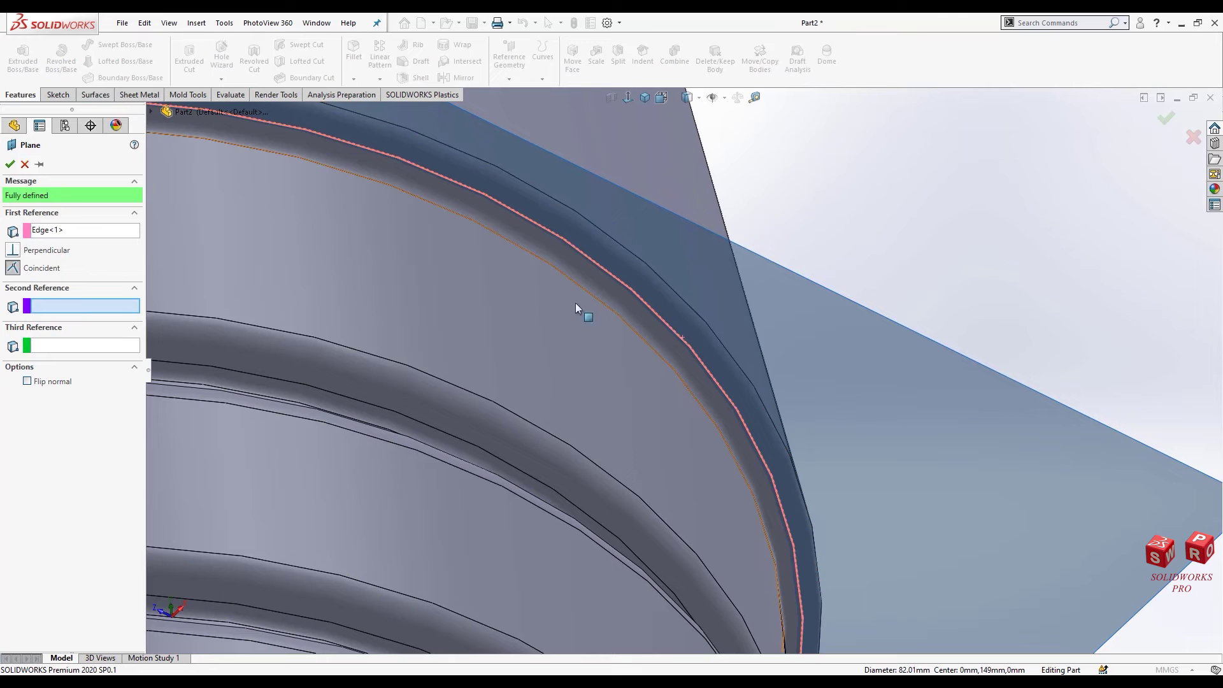
click(9, 165)
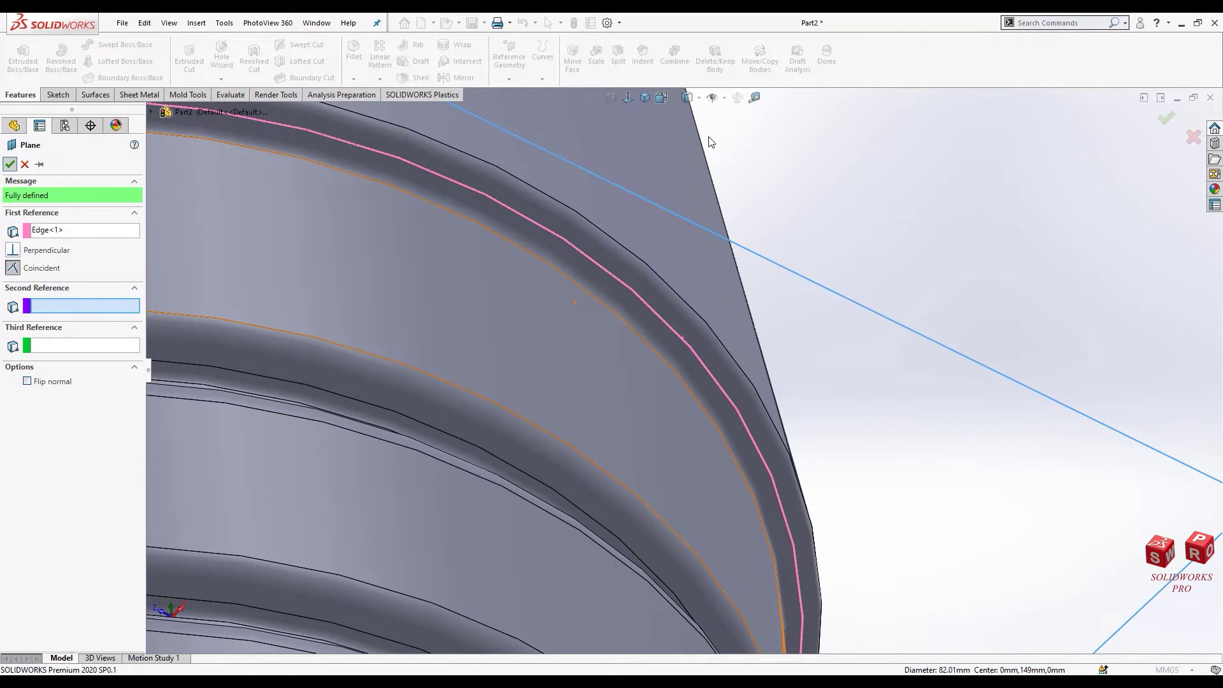
Step: Return to isometric view and select Plane2
key(ctrl+7)
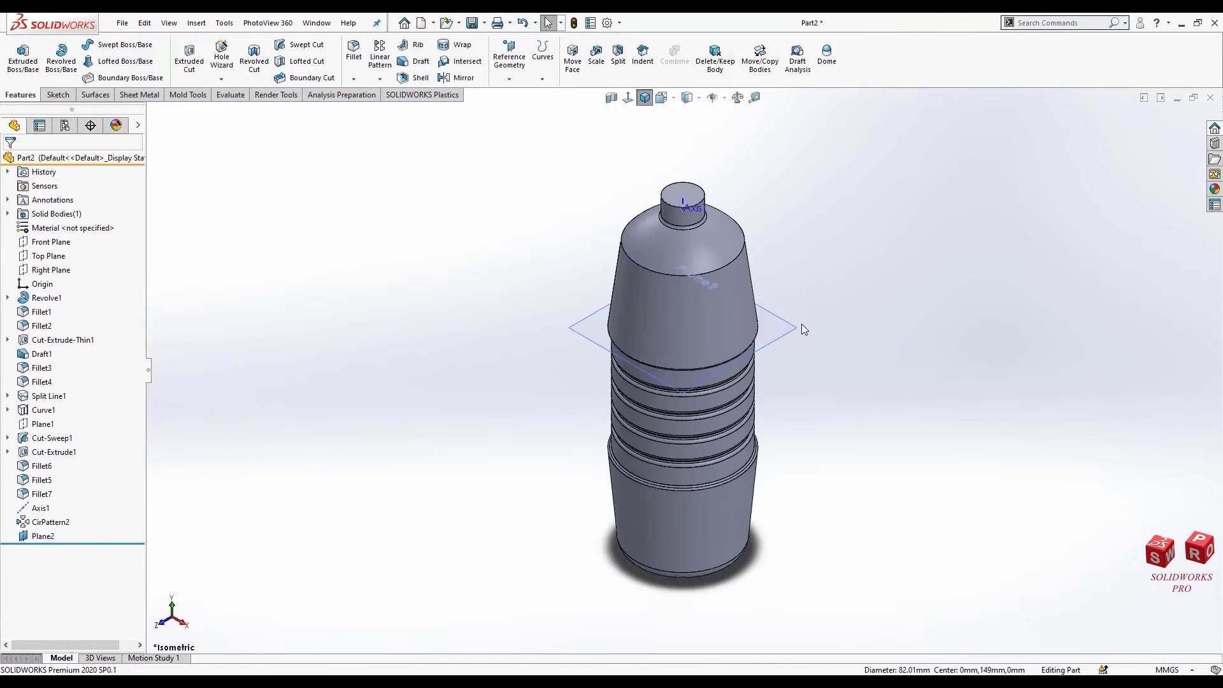
click(787, 332)
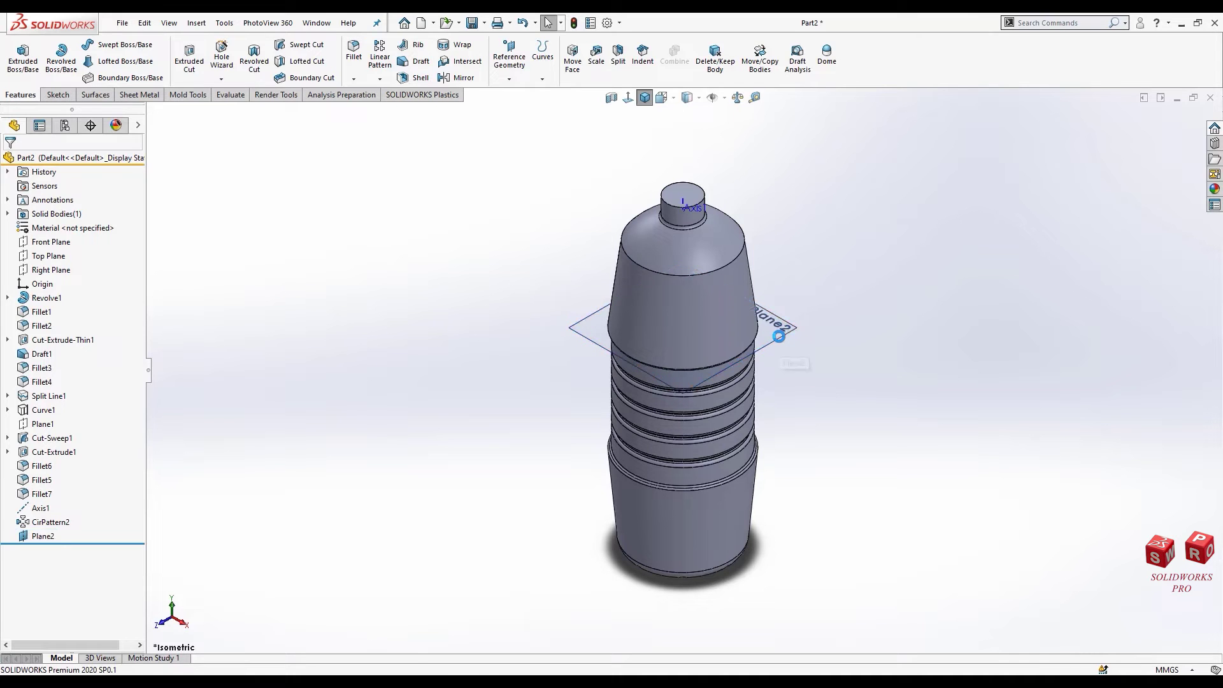
click(781, 335)
Step: Sketch a centre rectangle on Plane2 just above the bottle's rim
click(836, 293)
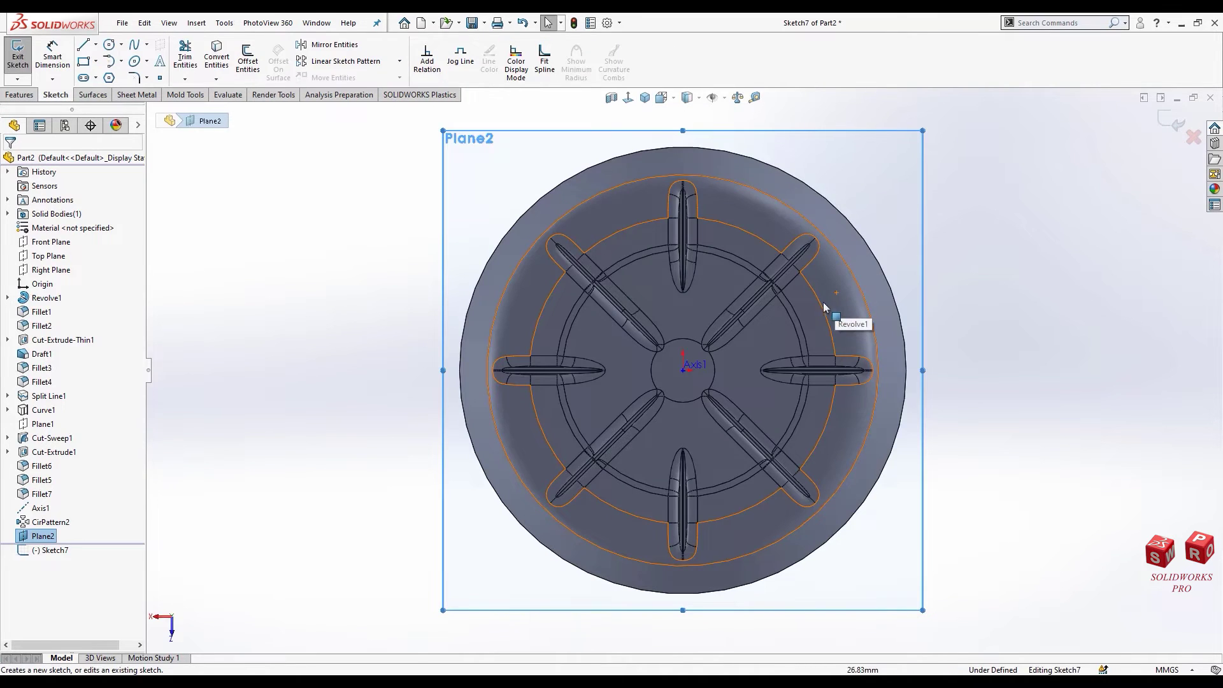
click(612, 157)
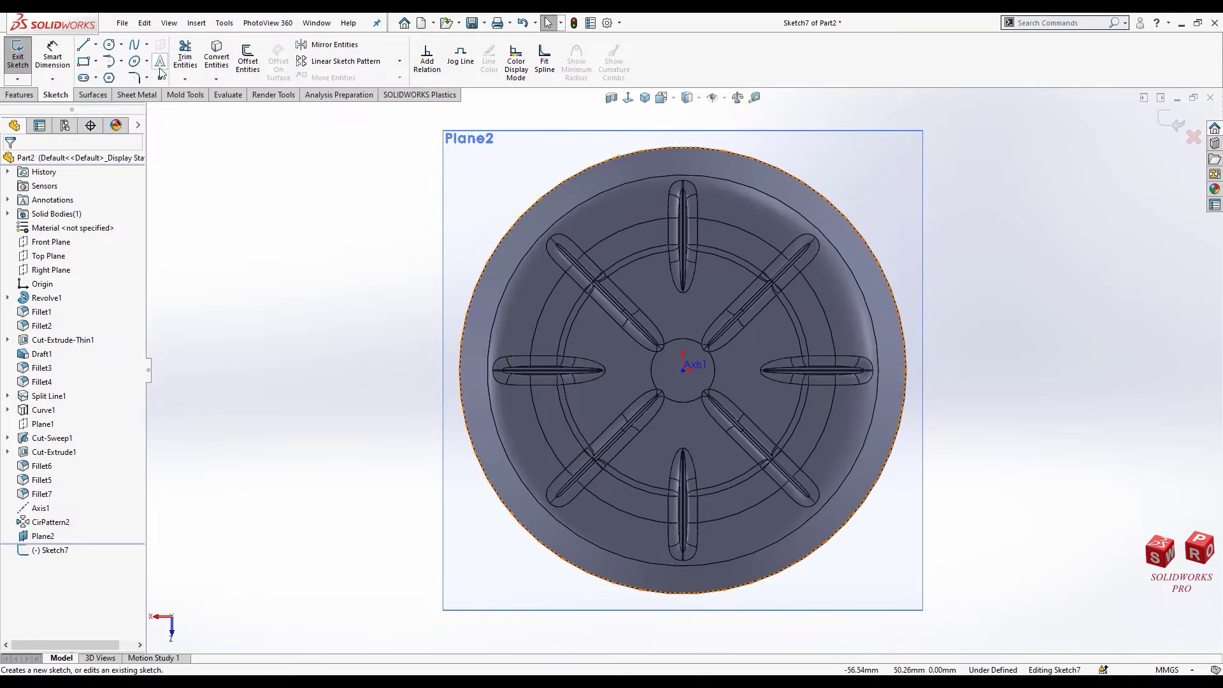
click(89, 62)
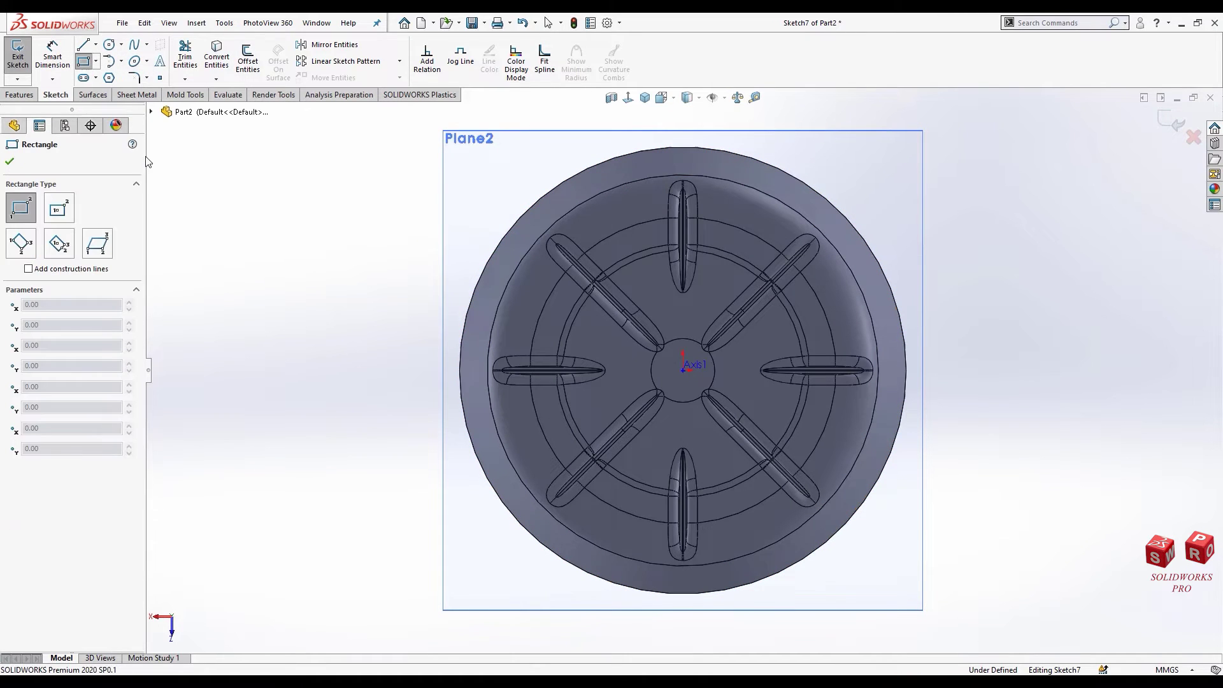
click(80, 220)
scroll(698, 212, down, 3)
scroll(639, 197, down, 2)
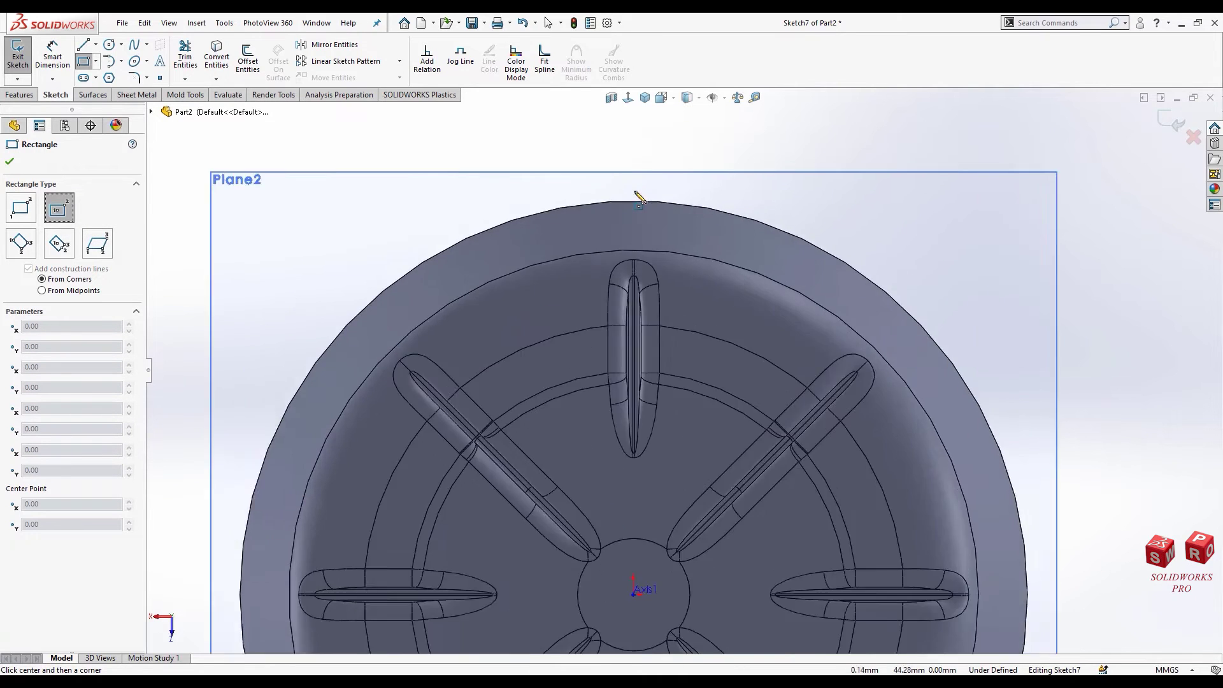
scroll(639, 197, down, 2)
click(583, 180)
click(725, 271)
key(Escape)
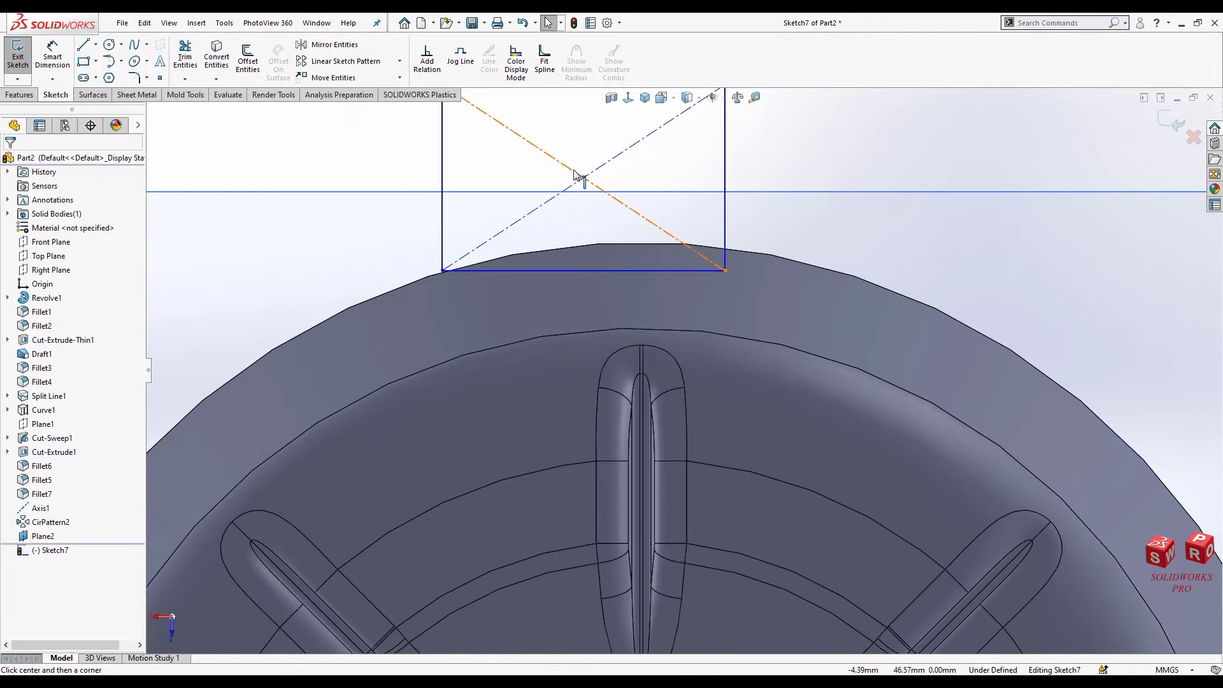
Step: Align the rectangle's centre vertically with the origin and enlarge the rectangle
click(583, 180)
scroll(686, 289, up, 3)
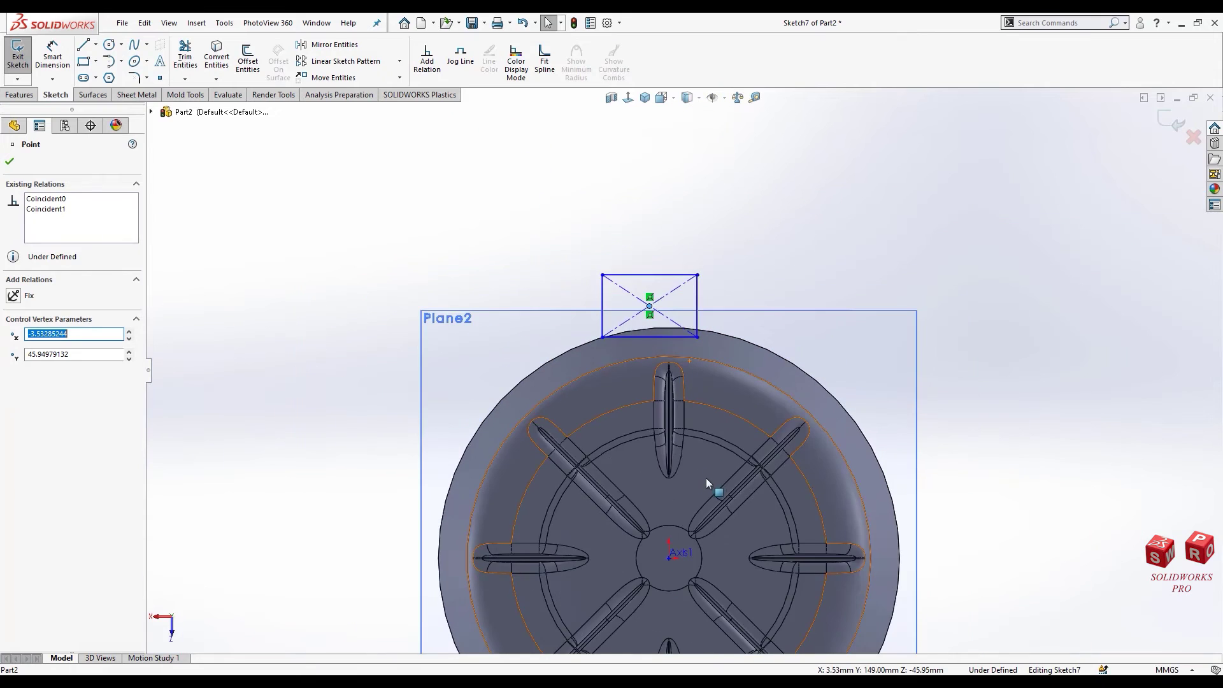
scroll(704, 484, down, 1)
ctrl+click(666, 560)
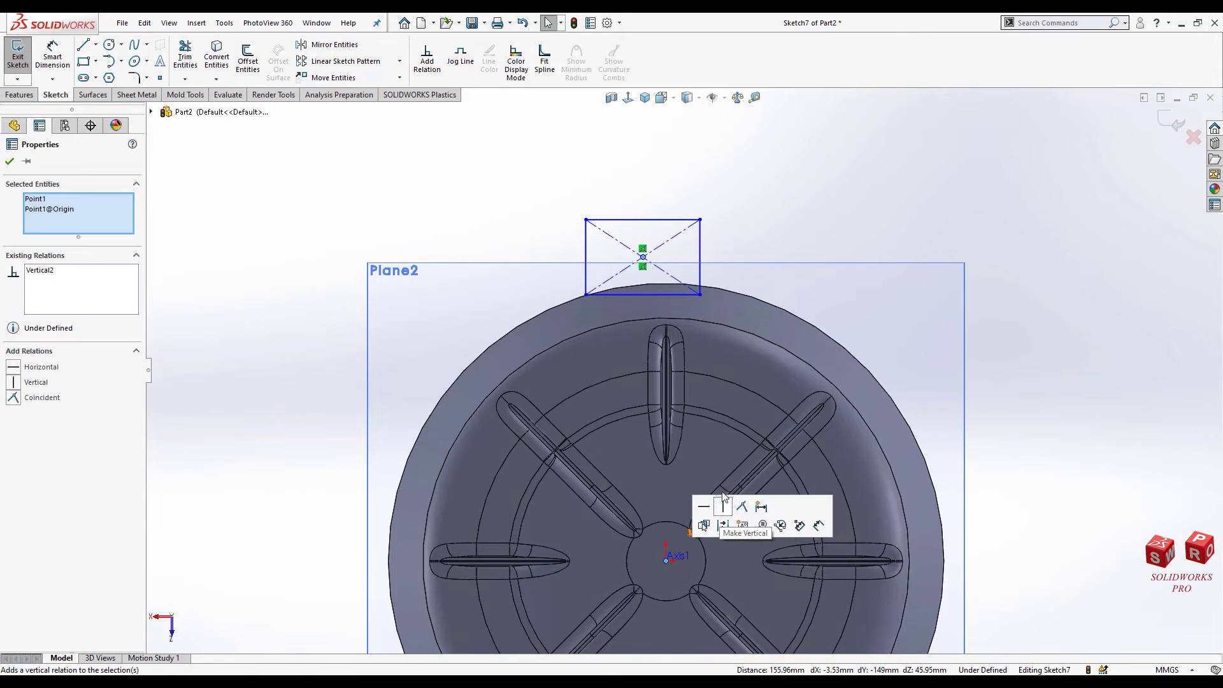
click(714, 506)
key(Escape)
scroll(709, 289, down, 3)
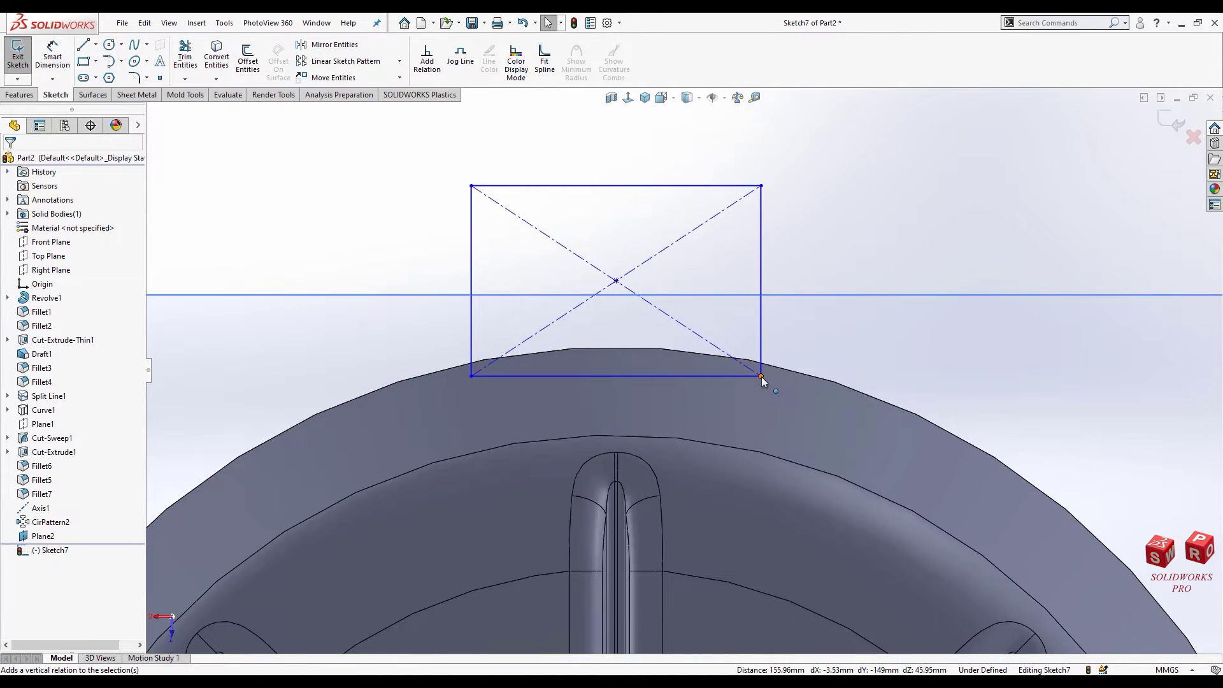
drag(762, 376, 775, 352)
key(Escape)
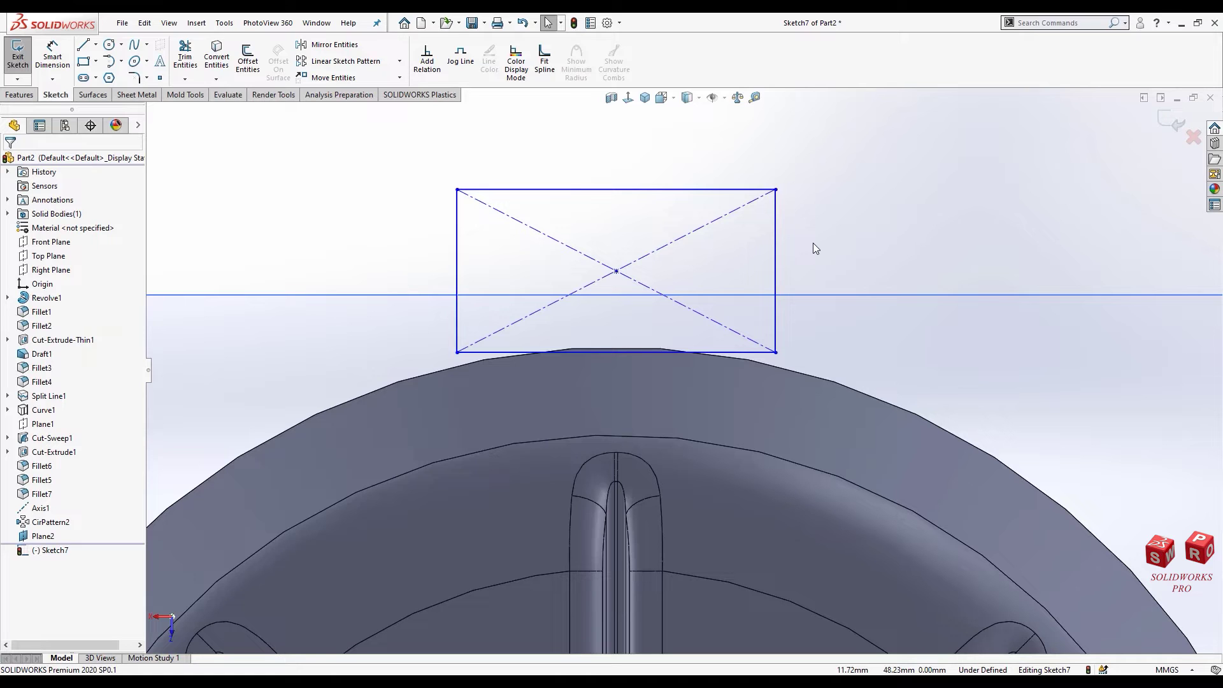
Step: Dimension the gap between the rectangle's bottom line and the rim as 0.3 mm
click(52, 56)
scroll(640, 346, down, 5)
click(599, 363)
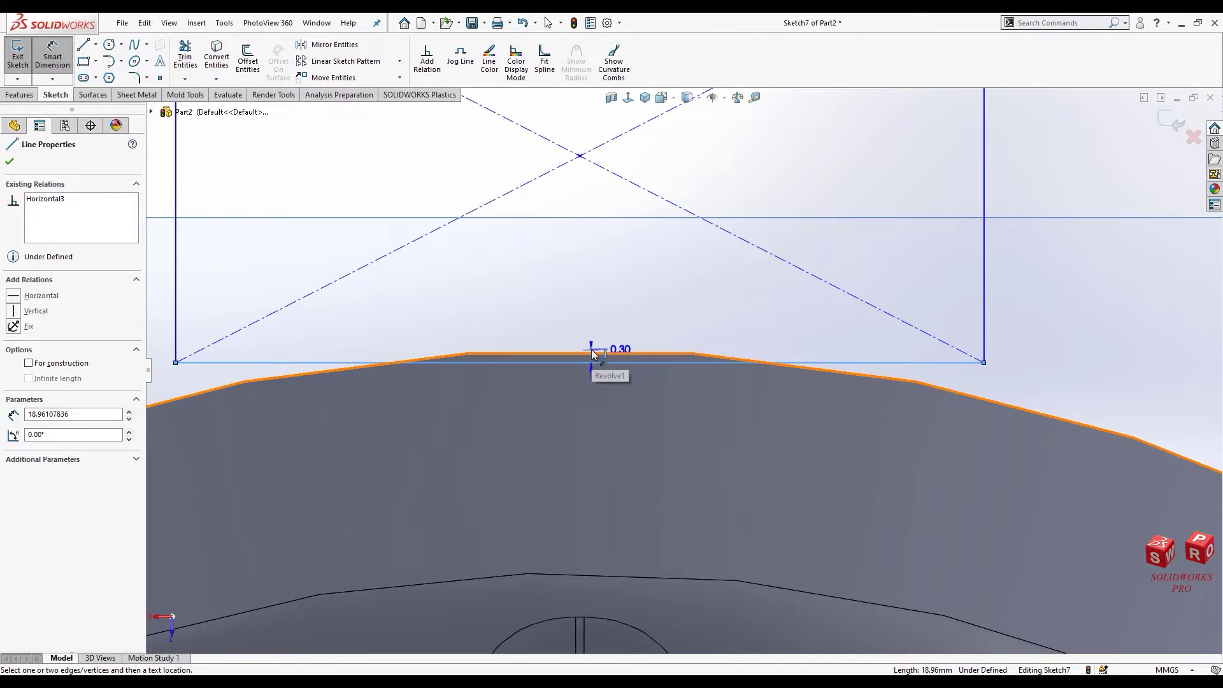
click(591, 349)
click(1042, 280)
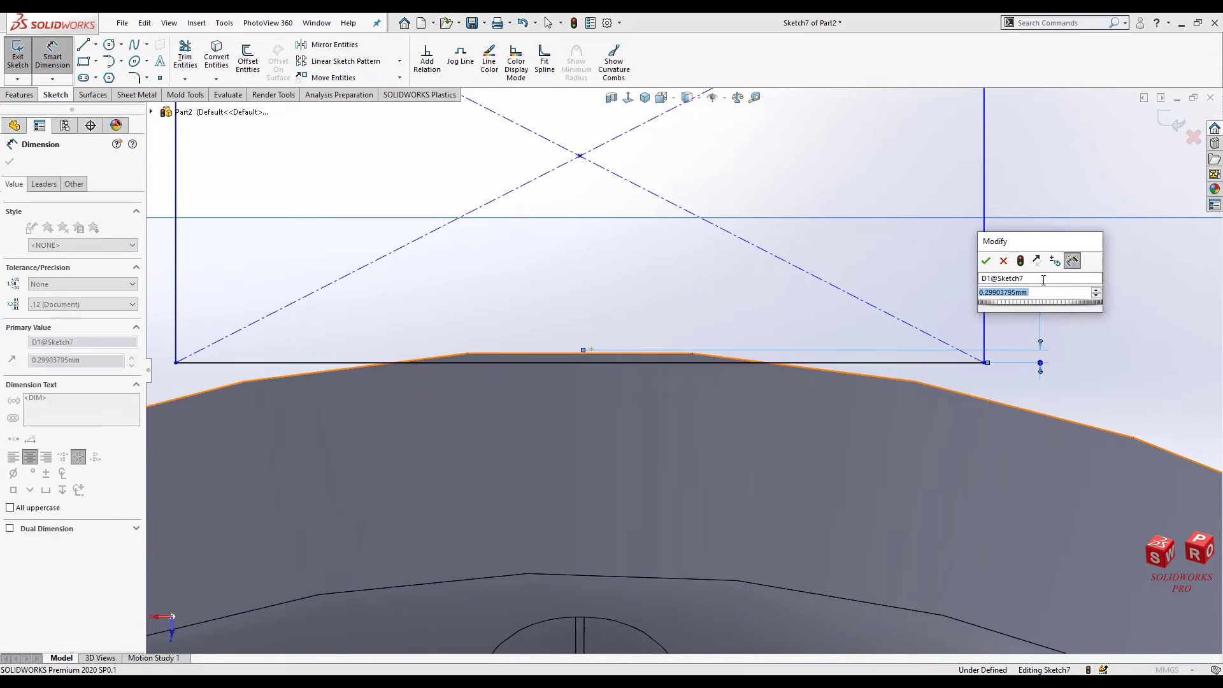
text(0.3)
key(Return)
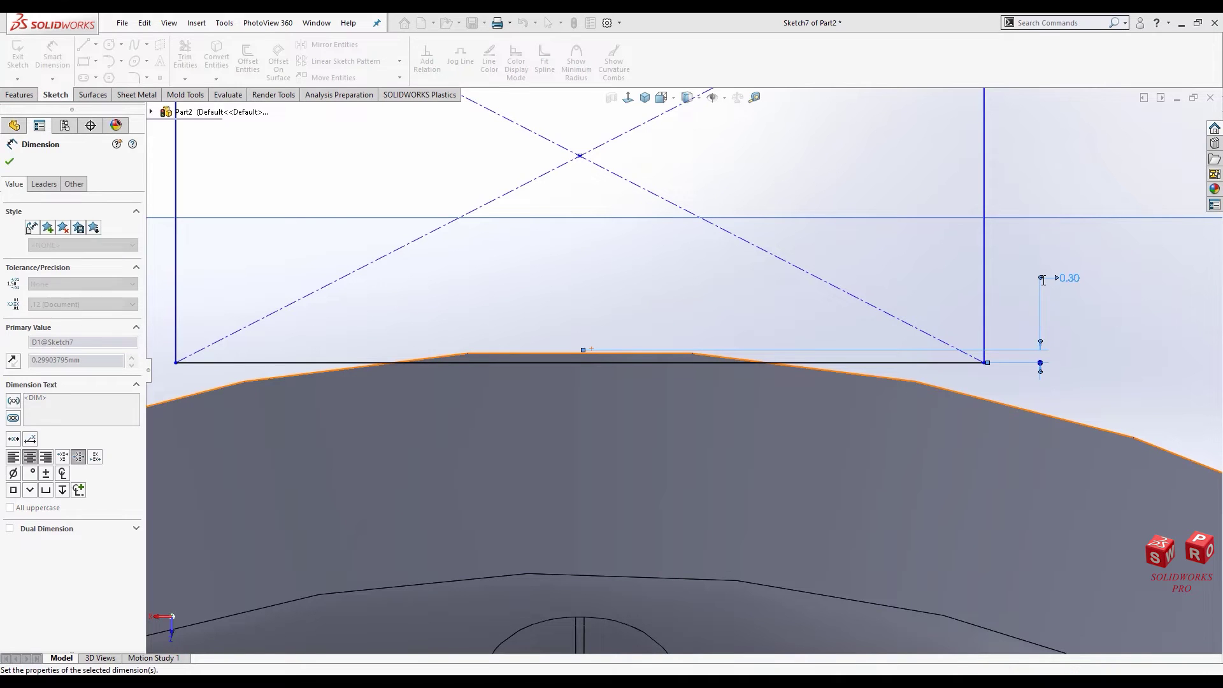
Step: Dimension the rectangle 15 mm wide and 10 mm high
scroll(666, 299, up, 5)
click(655, 254)
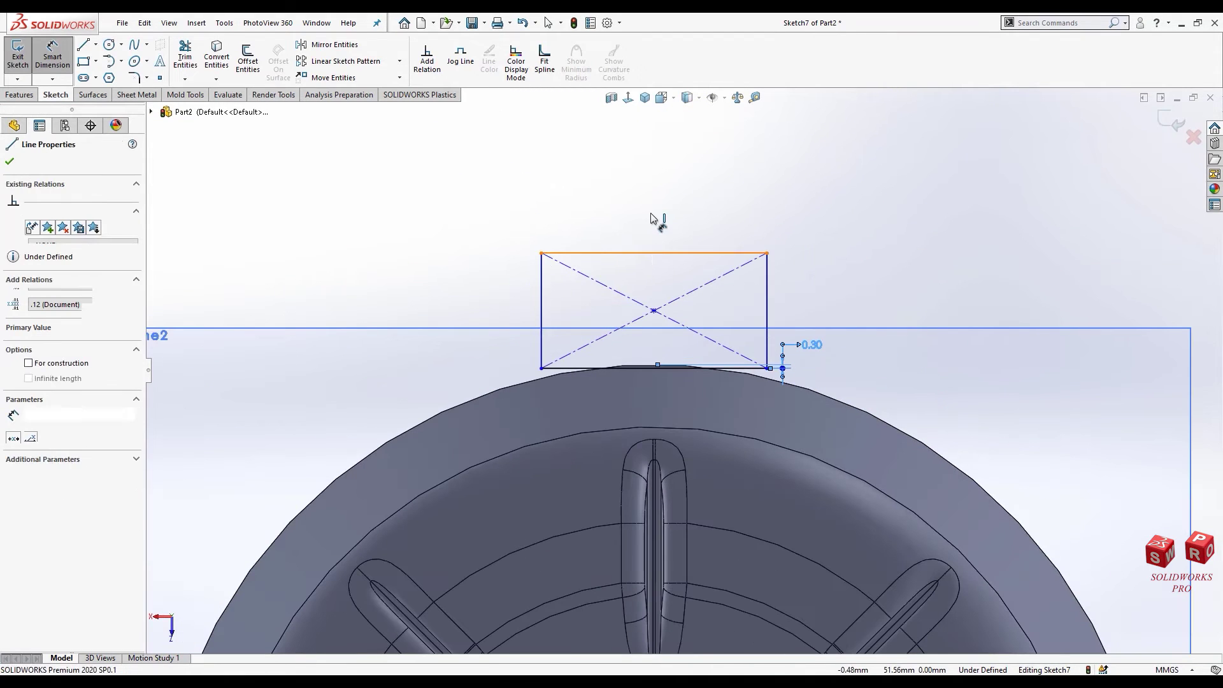
click(652, 209)
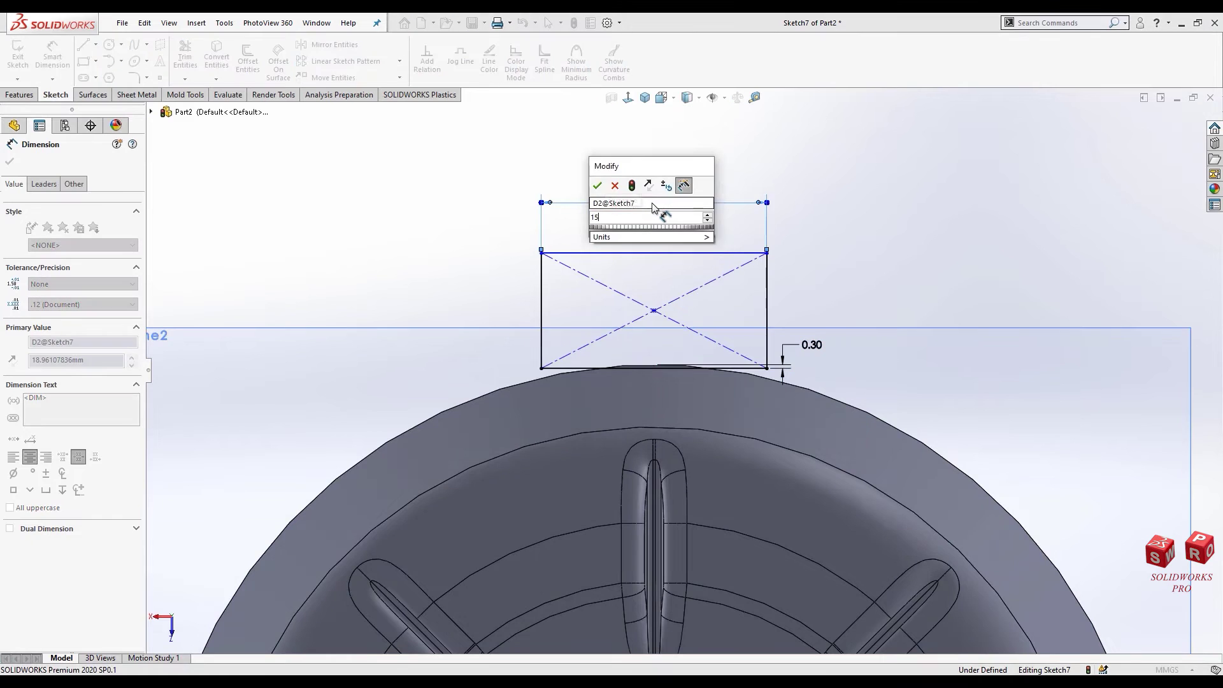
text(15)
key(Return)
click(740, 283)
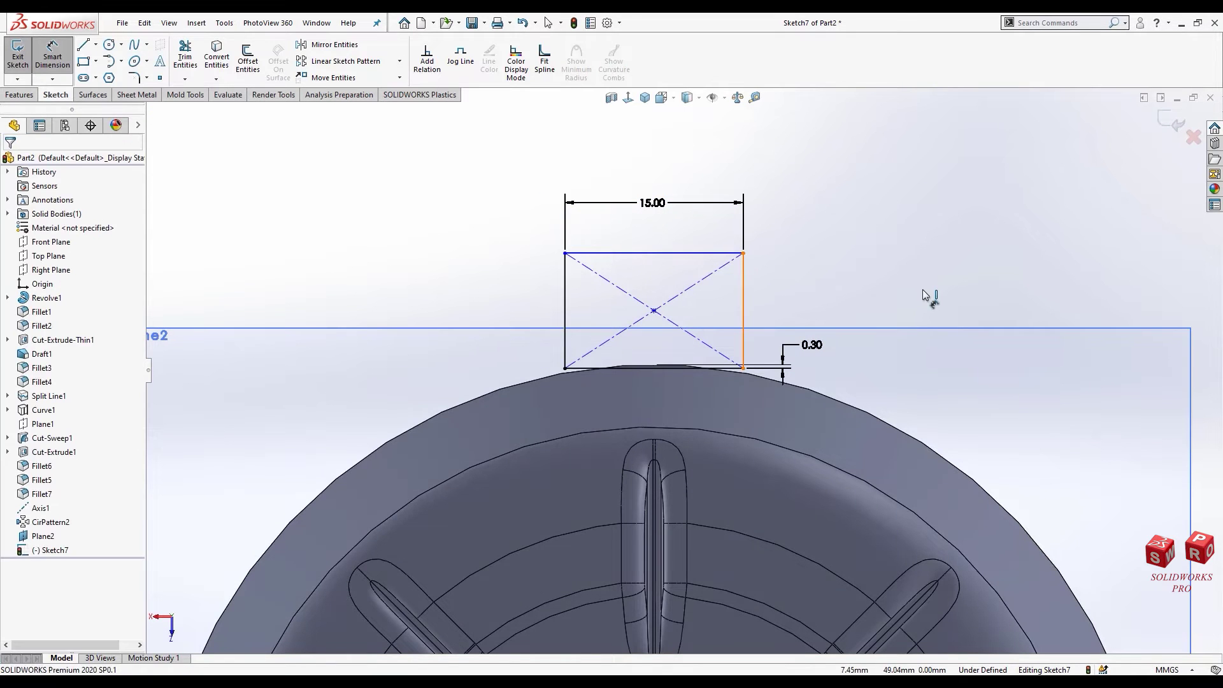
click(928, 303)
text(10)
key(Return)
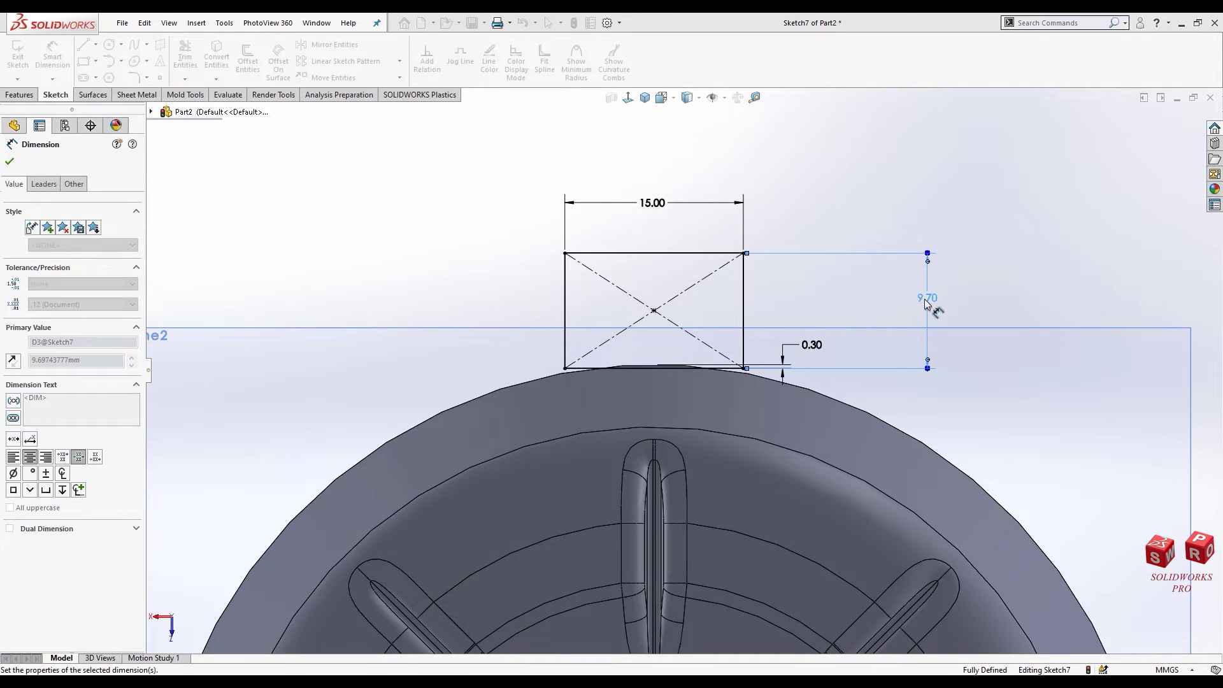
key(Escape)
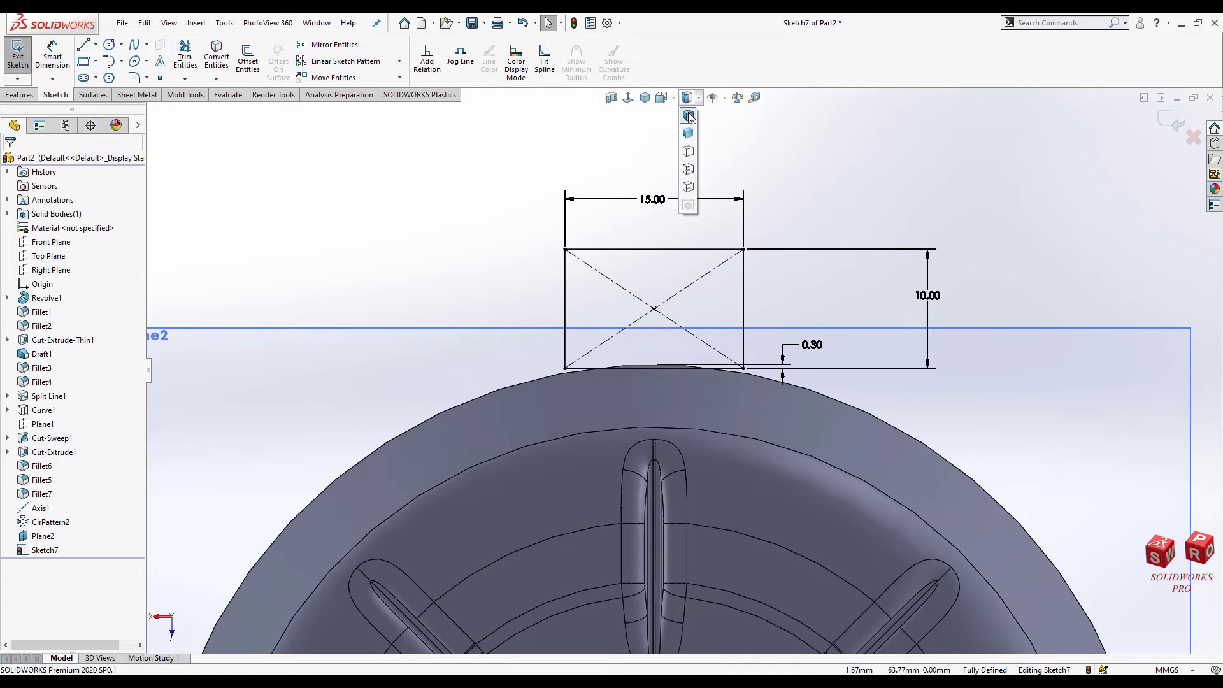
Step: Exit Sketch7 in isometric view, then view the bottle from the side
click(645, 97)
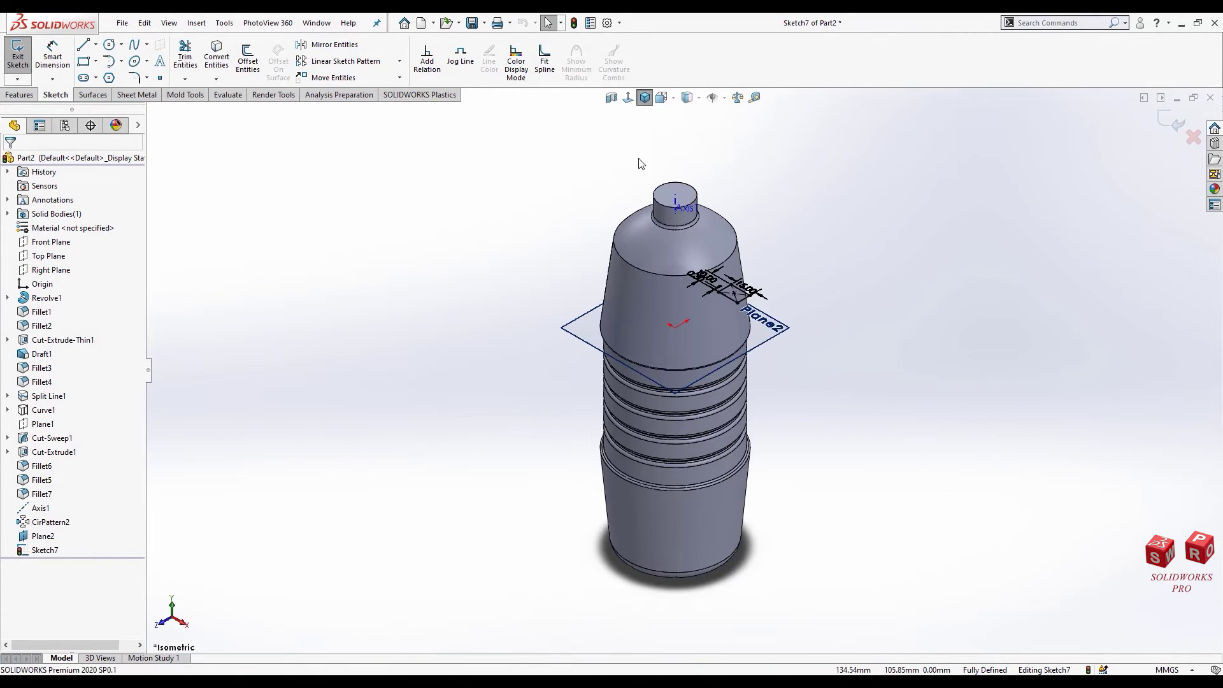
click(1170, 121)
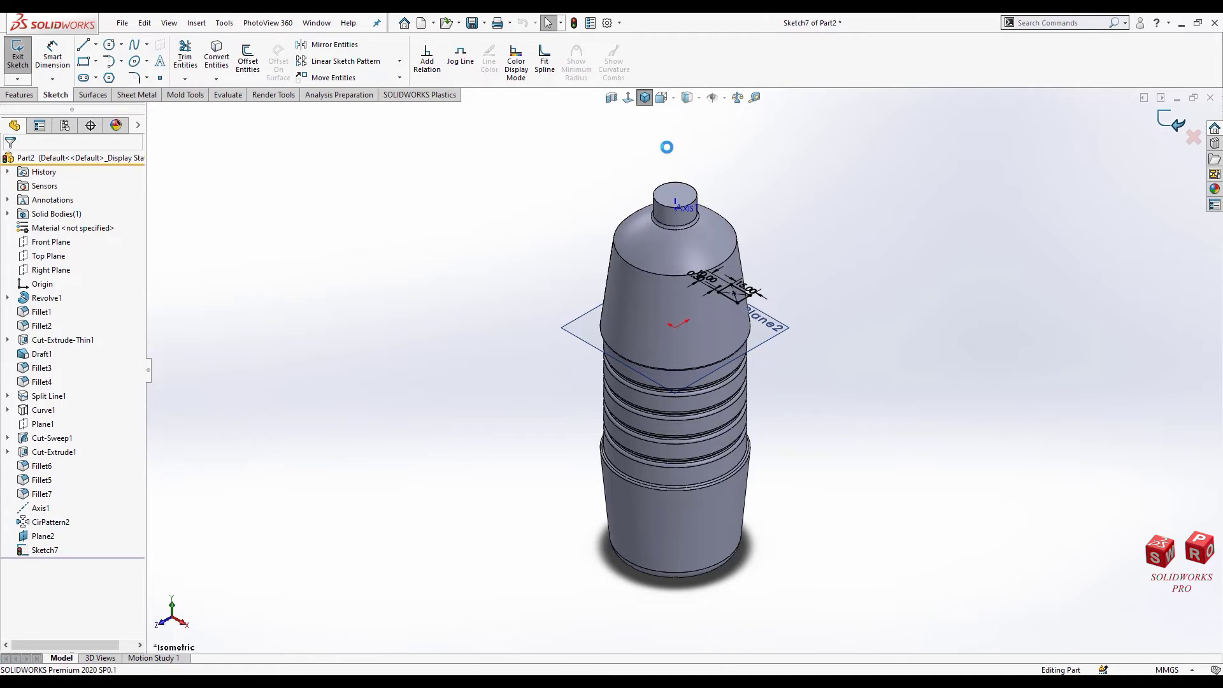
middle_drag(670, 154, 655, 135)
click(627, 98)
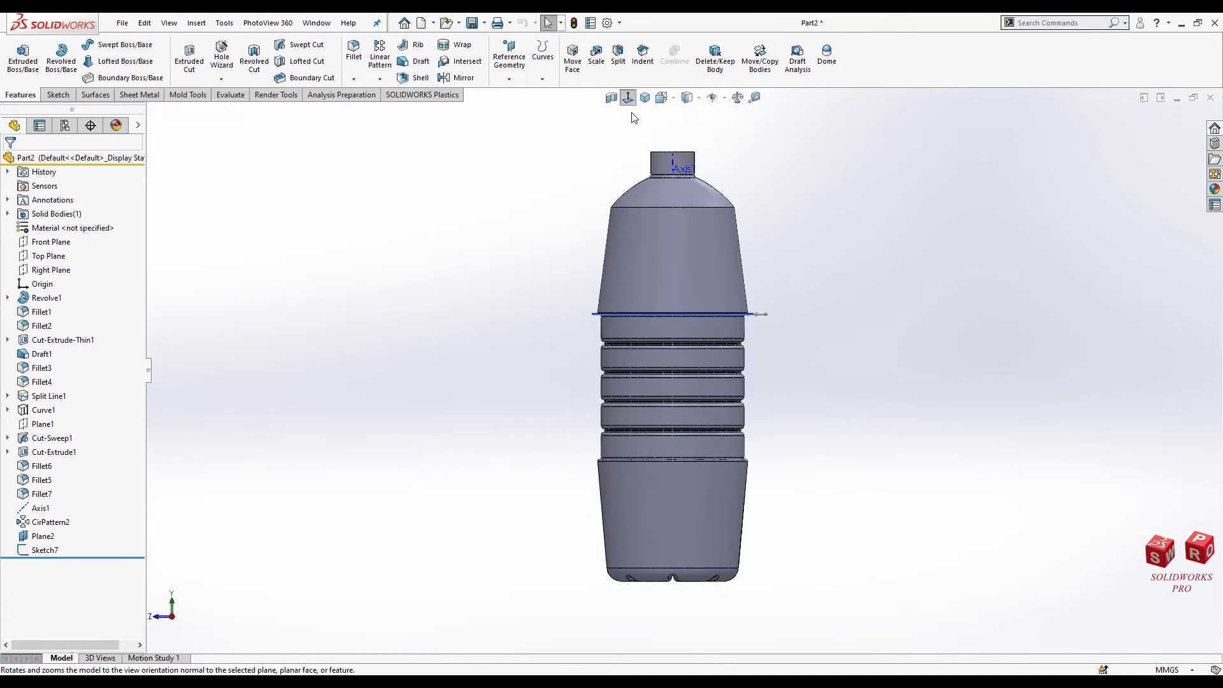
Step: Create Sketch8 on the Right Plane, converting the bottle's right side edge into a line
click(51, 270)
click(82, 251)
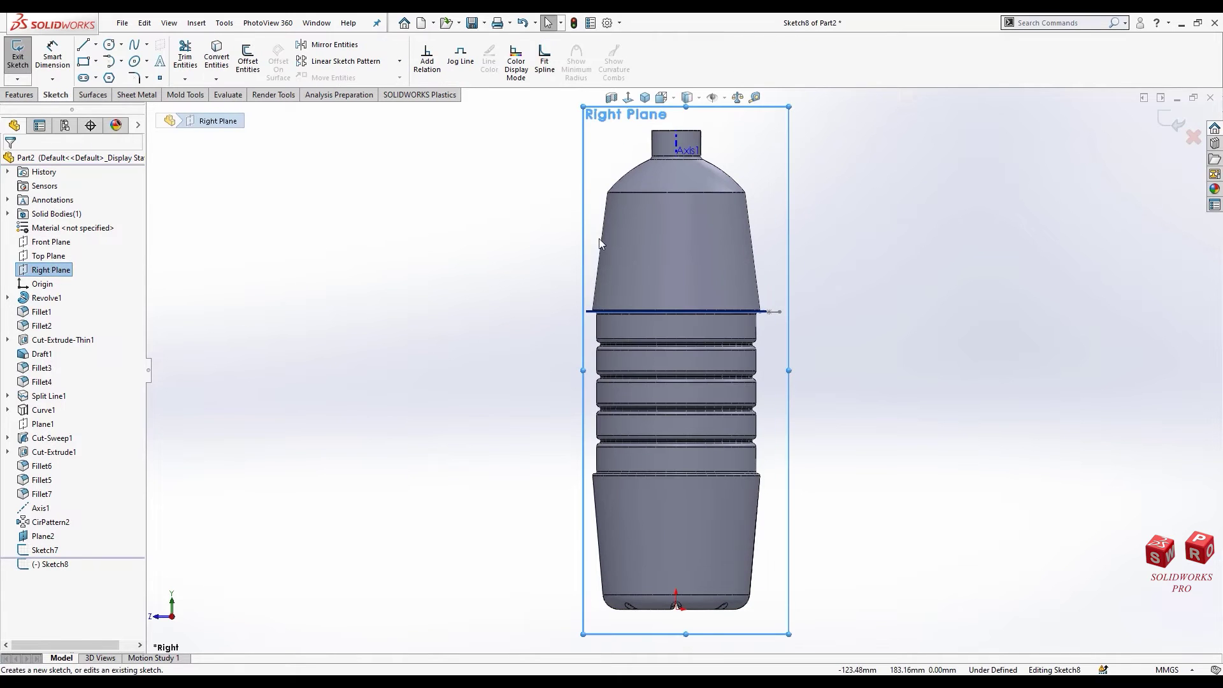
click(748, 212)
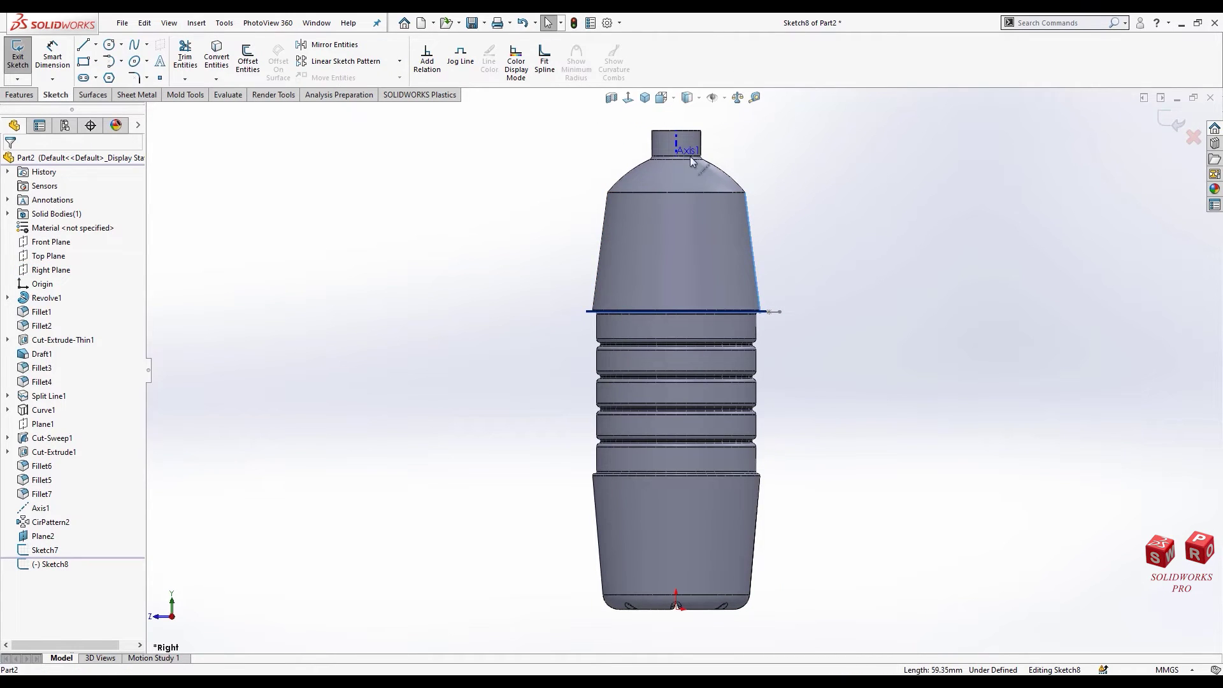
click(217, 61)
scroll(773, 239, down, 3)
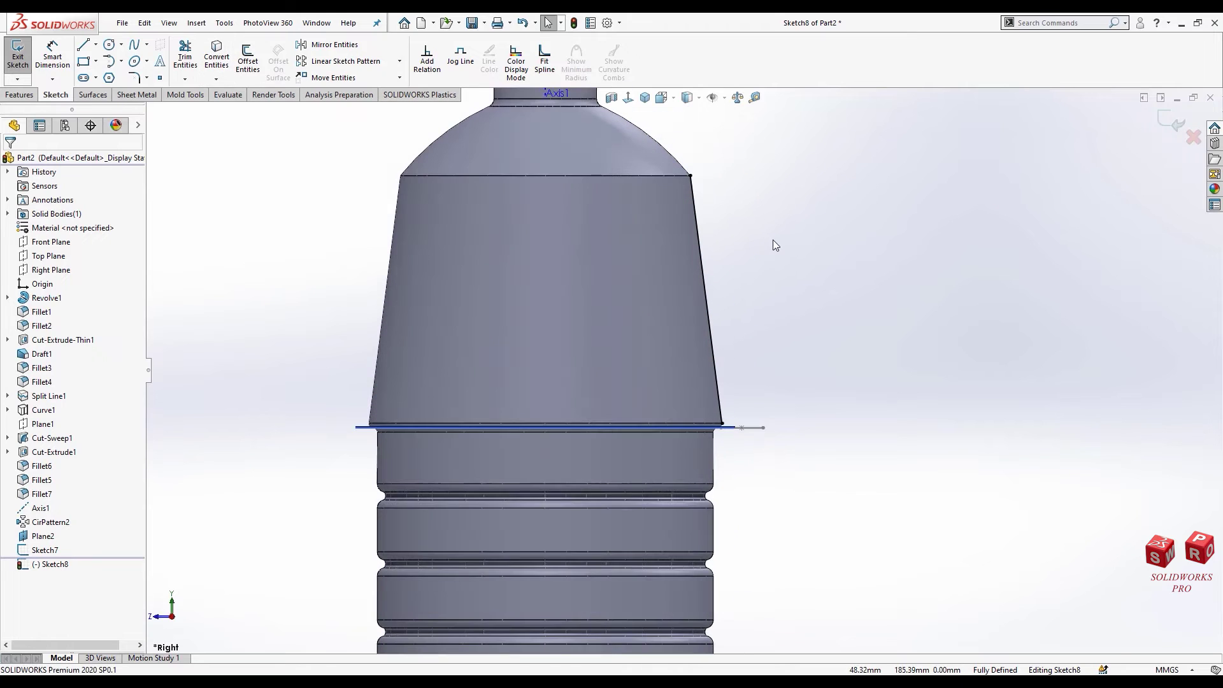
click(1165, 121)
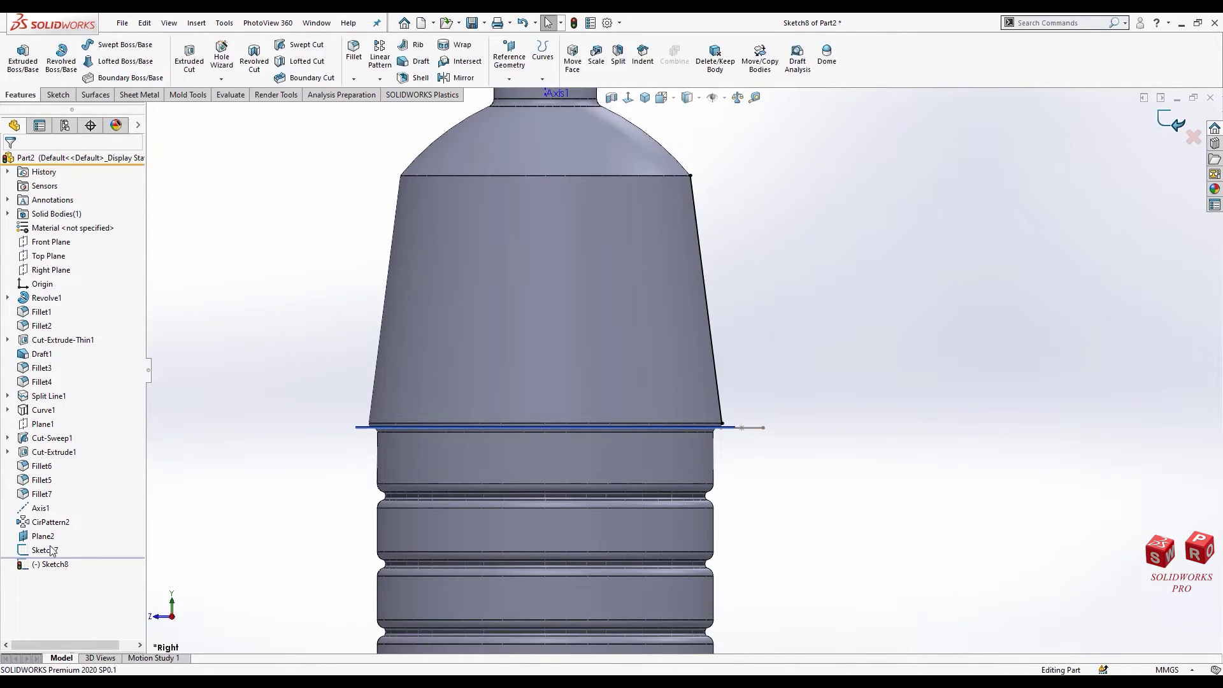
Step: Reorder Sketch7 below Sketch8 and edit Sketch7
drag(49, 549, 43, 565)
click(26, 567)
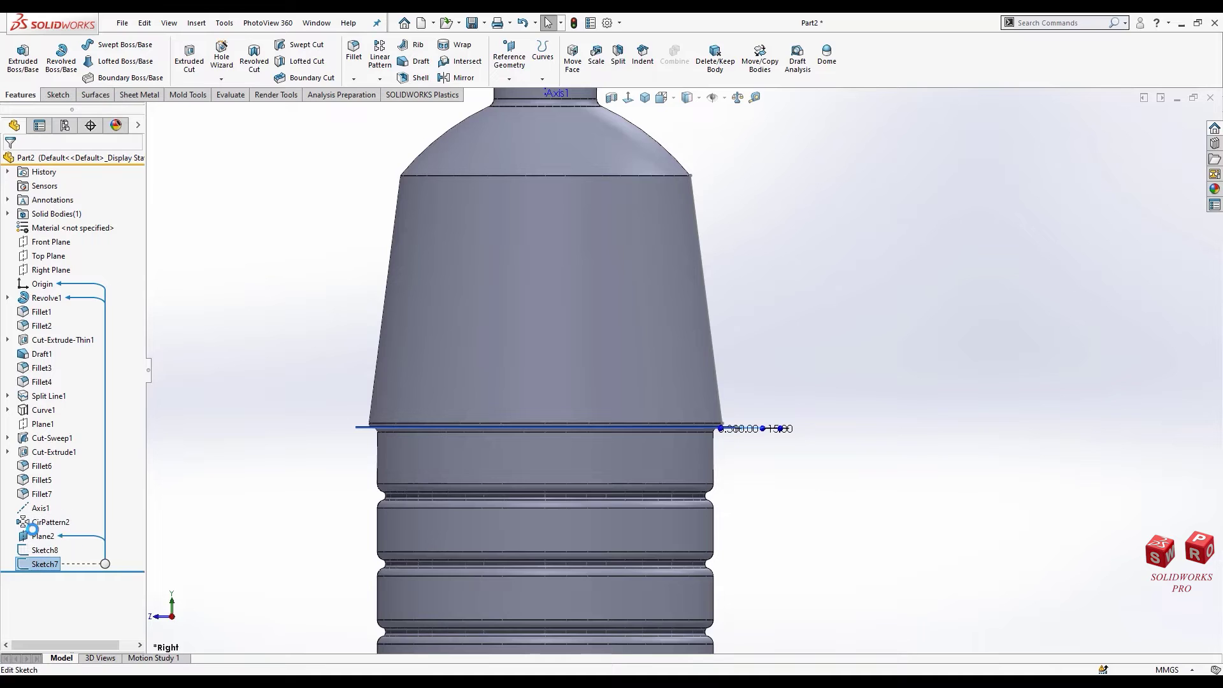
click(33, 524)
Step: Try an equation-based (=F) cut depth on Sketch7, then cancel it
click(19, 95)
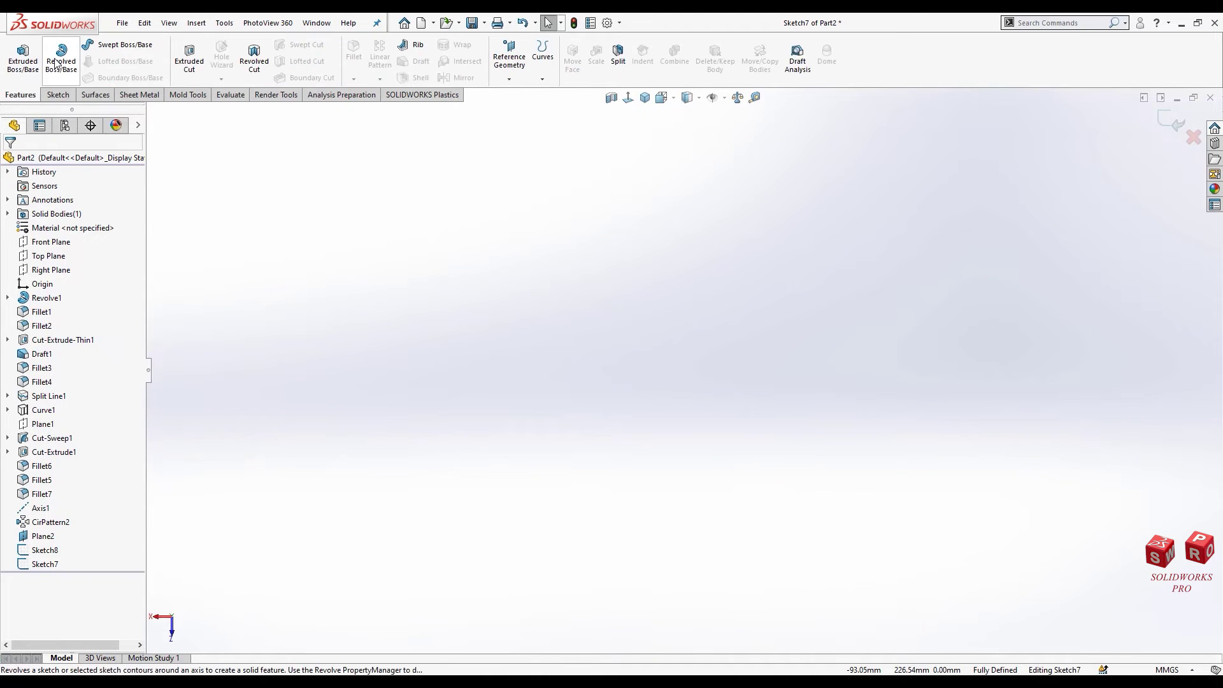
click(189, 61)
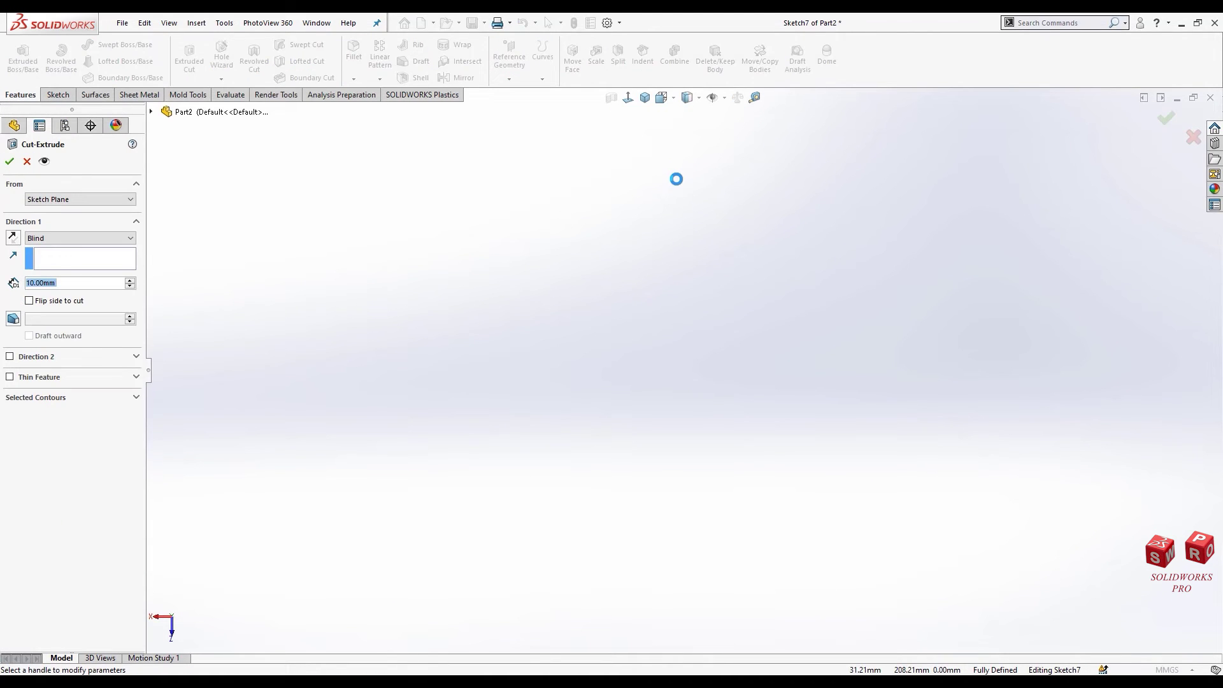
text(=F)
key(Return)
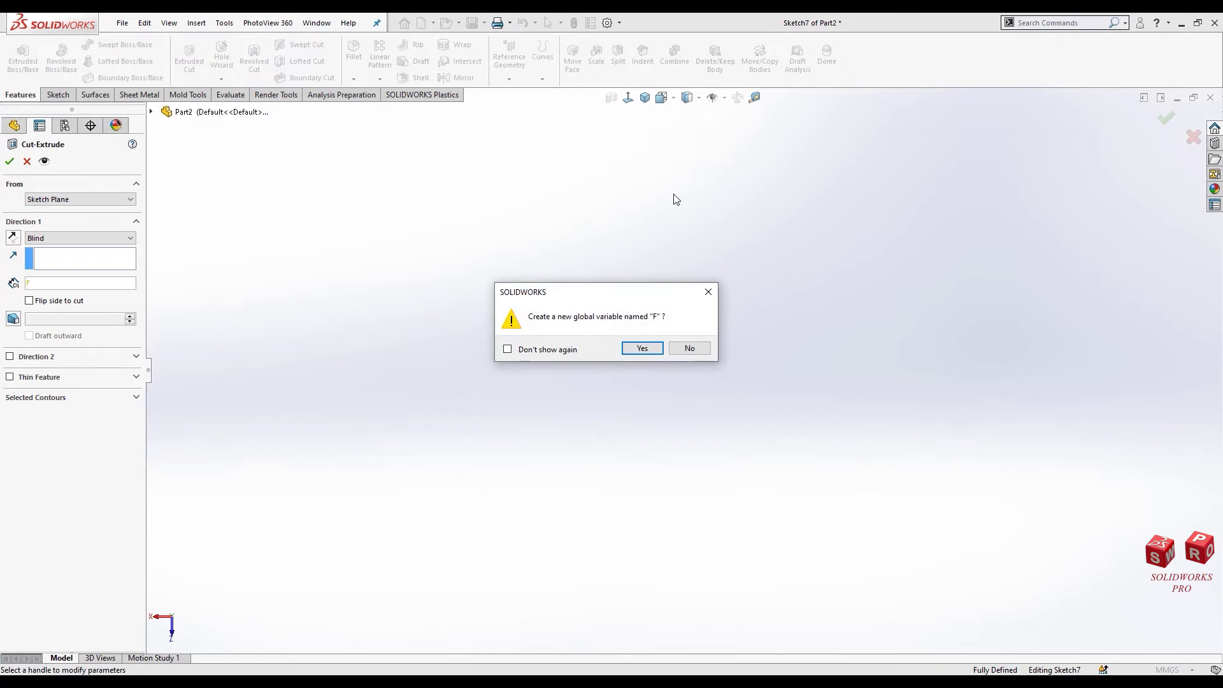
key(Escape)
key(Escape)
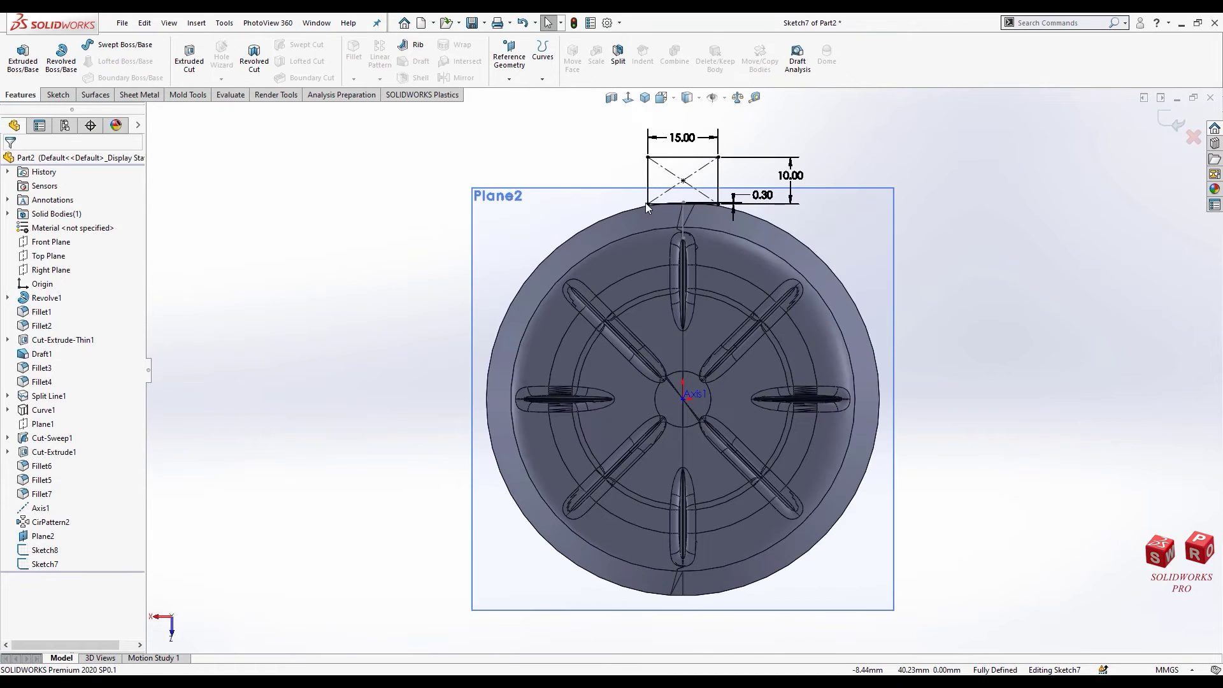
click(645, 97)
scroll(735, 268, down, 5)
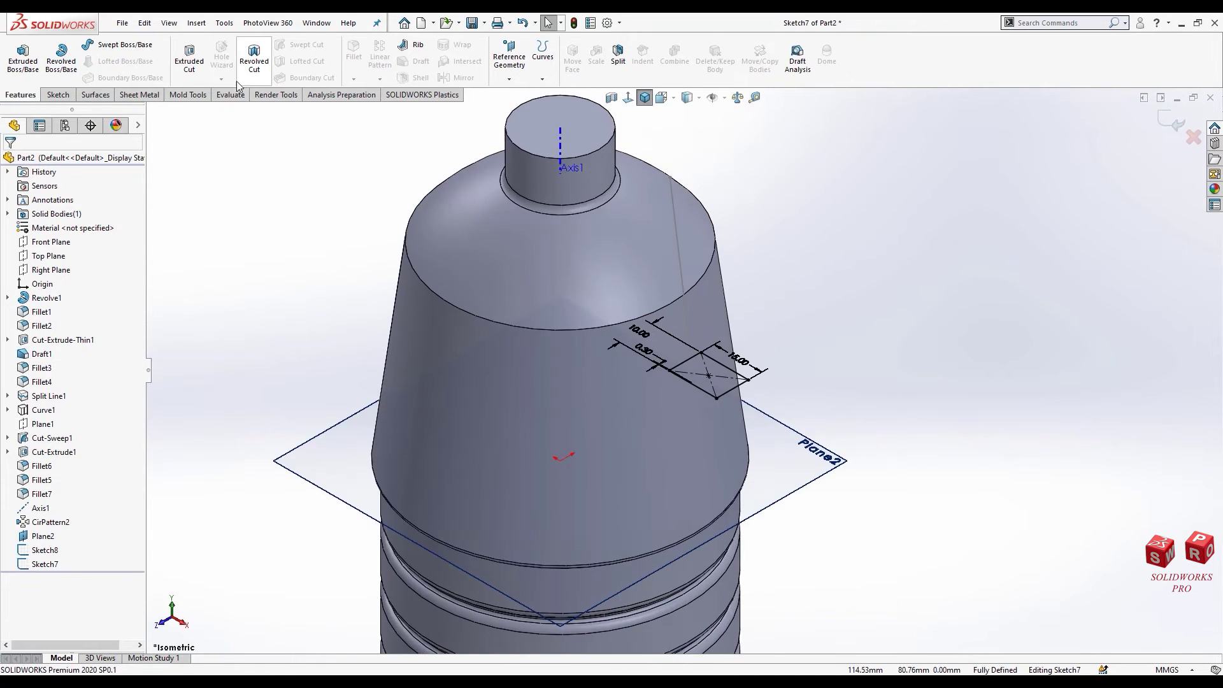
click(254, 58)
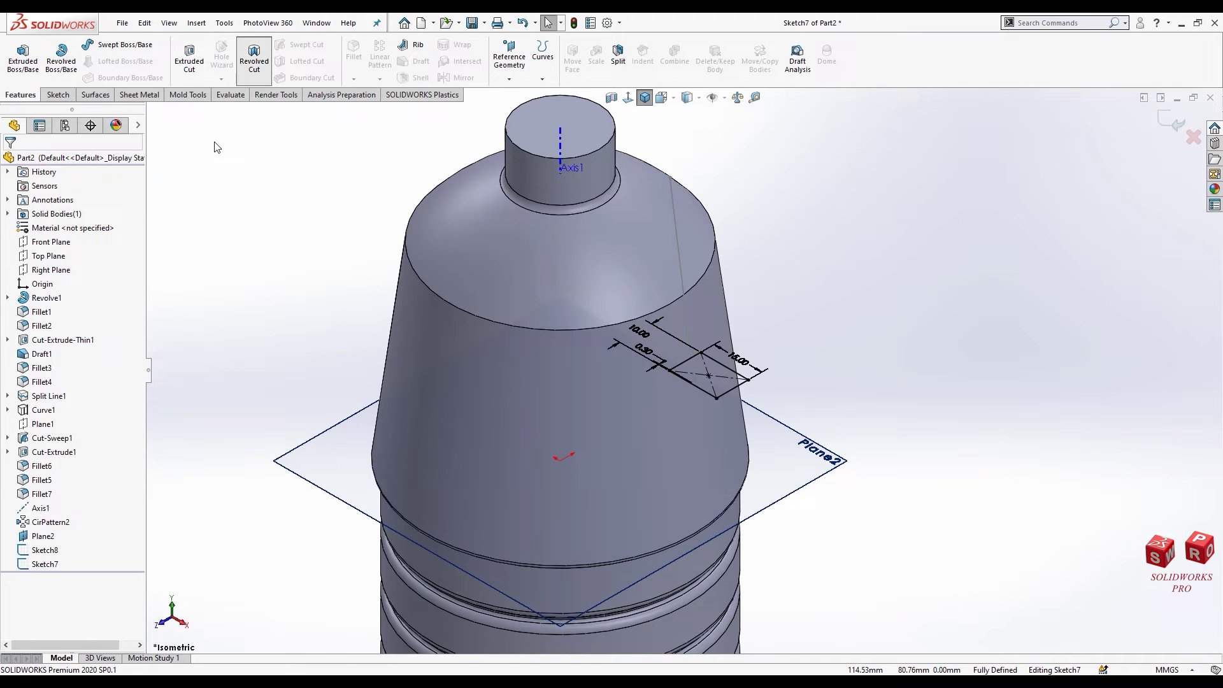
Step: Cut Sketch7's rectangle Through All along the slanted shoulder line Line2@Sketch8
click(189, 57)
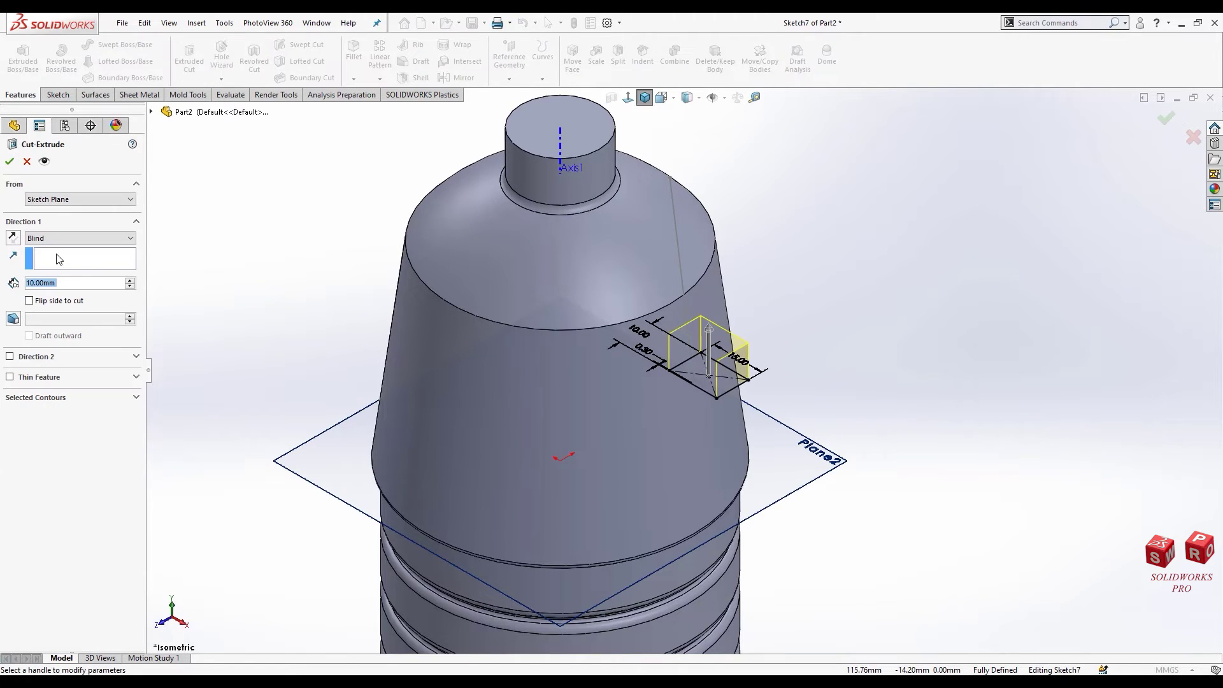
click(60, 259)
click(676, 225)
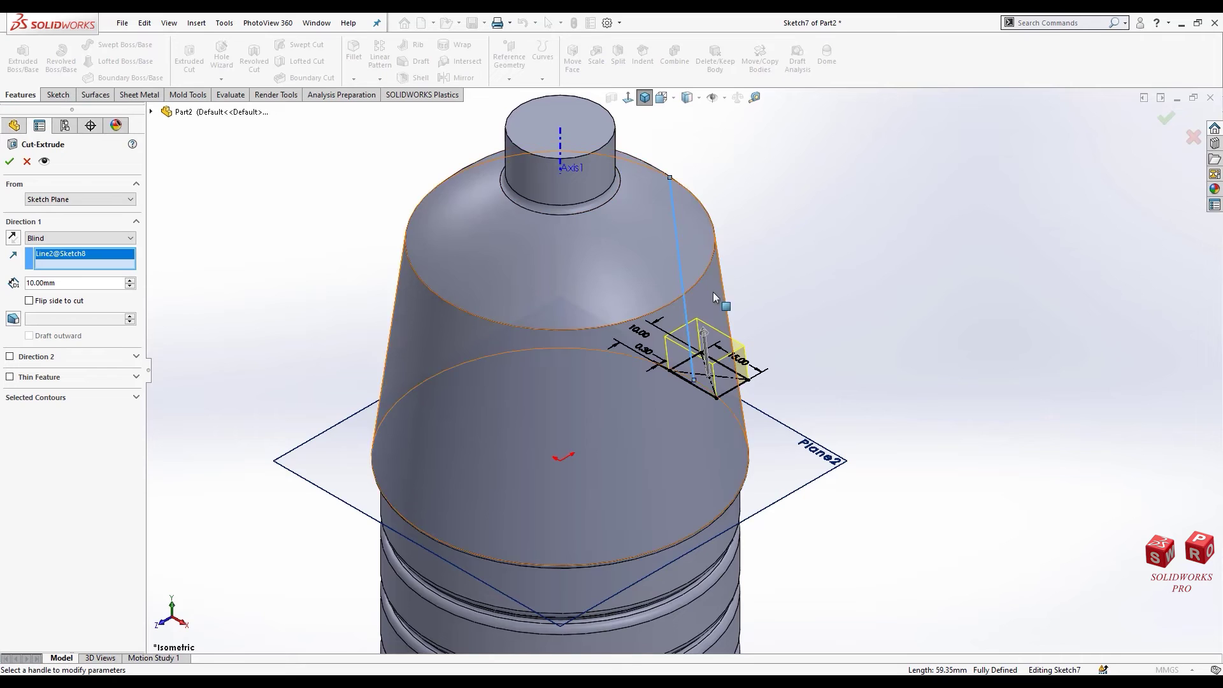
middle_drag(713, 292, 765, 306)
click(90, 238)
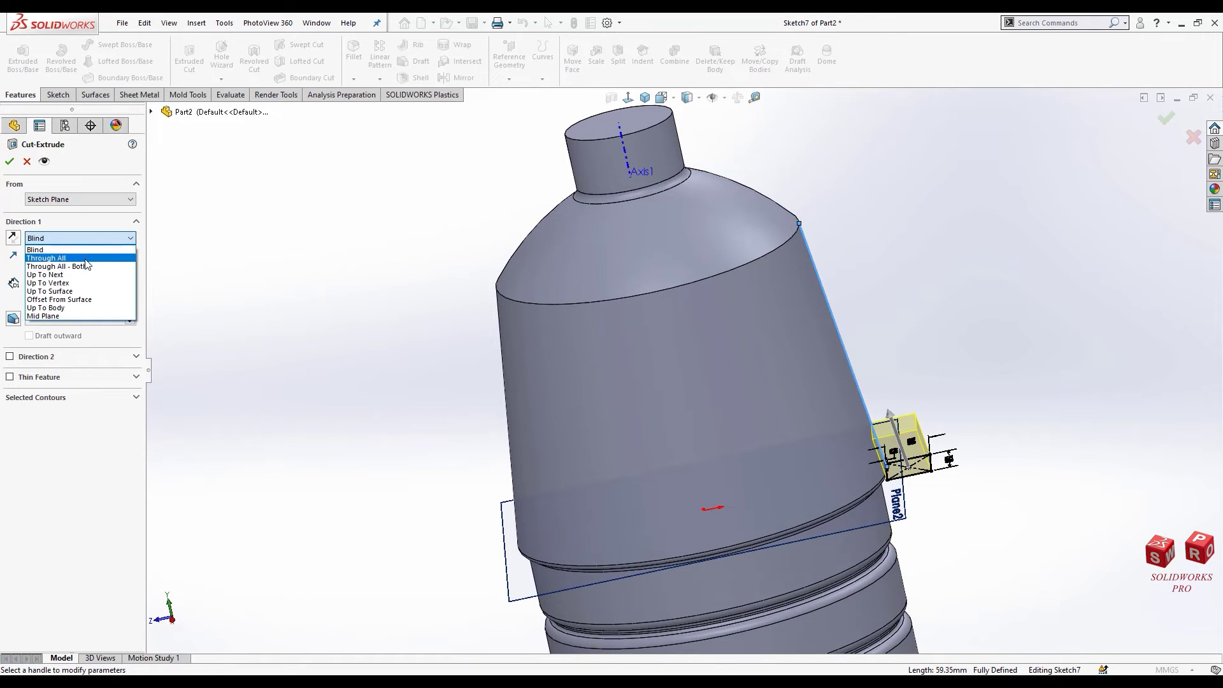
click(85, 257)
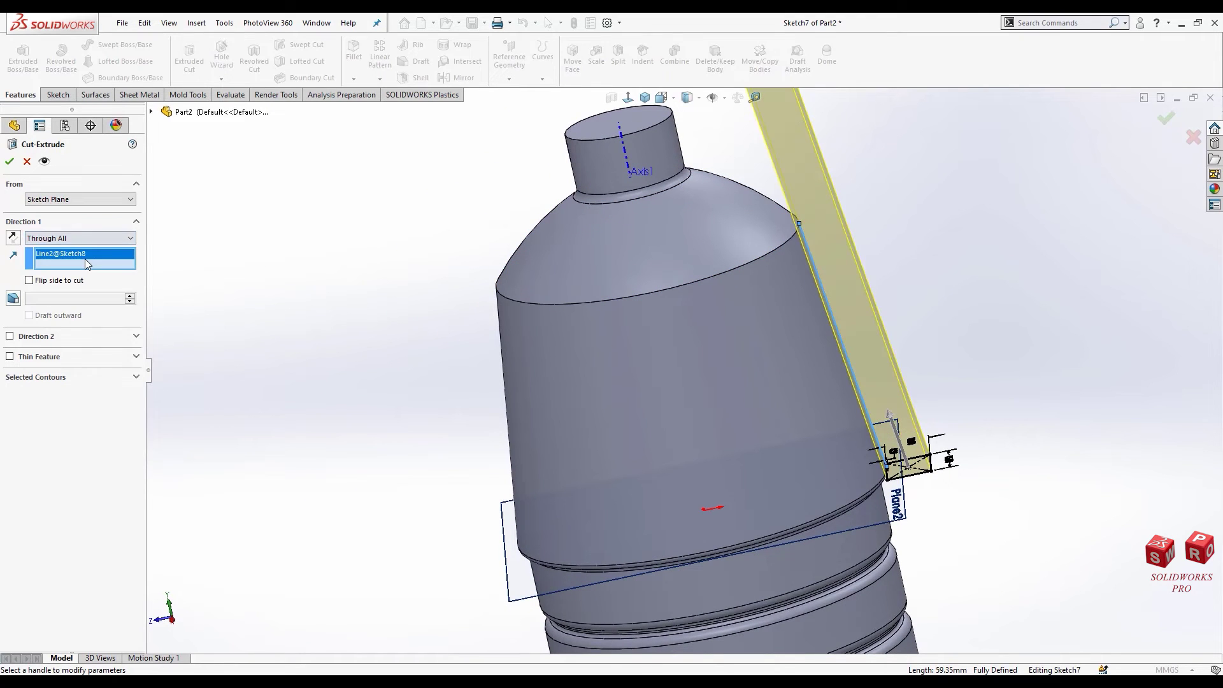
click(9, 161)
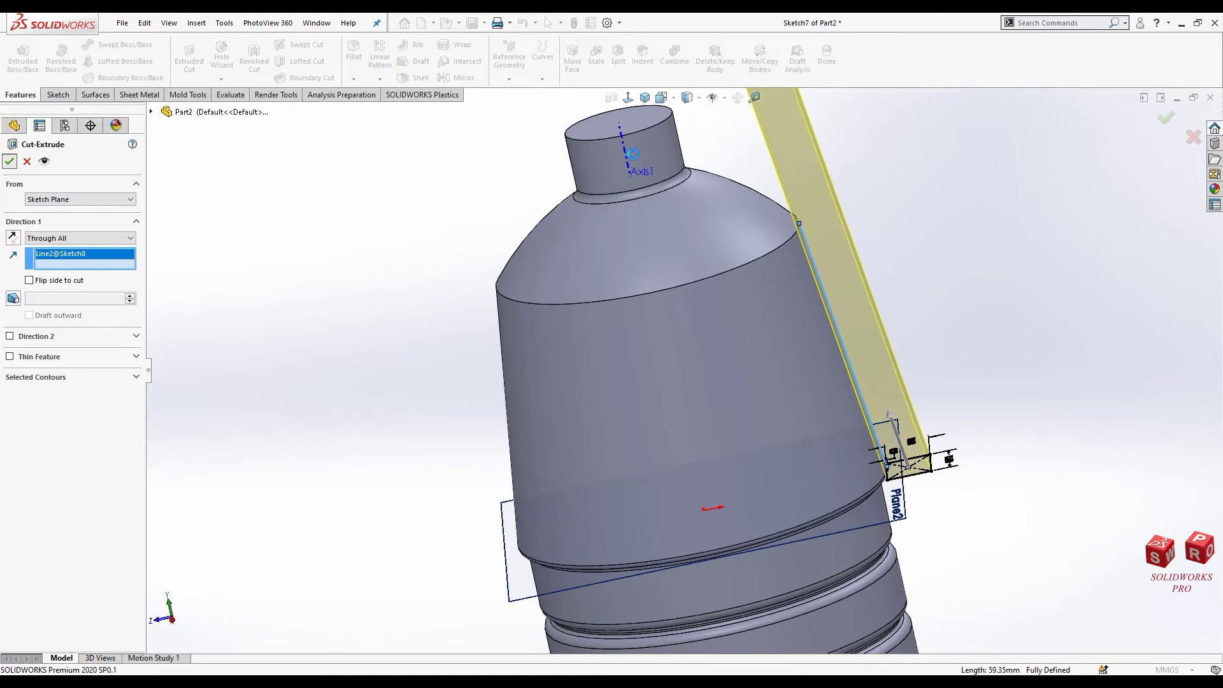
Step: Inspect the new shoulder slot, check the shoulder edge length, and select Plane2
key(ctrl+7)
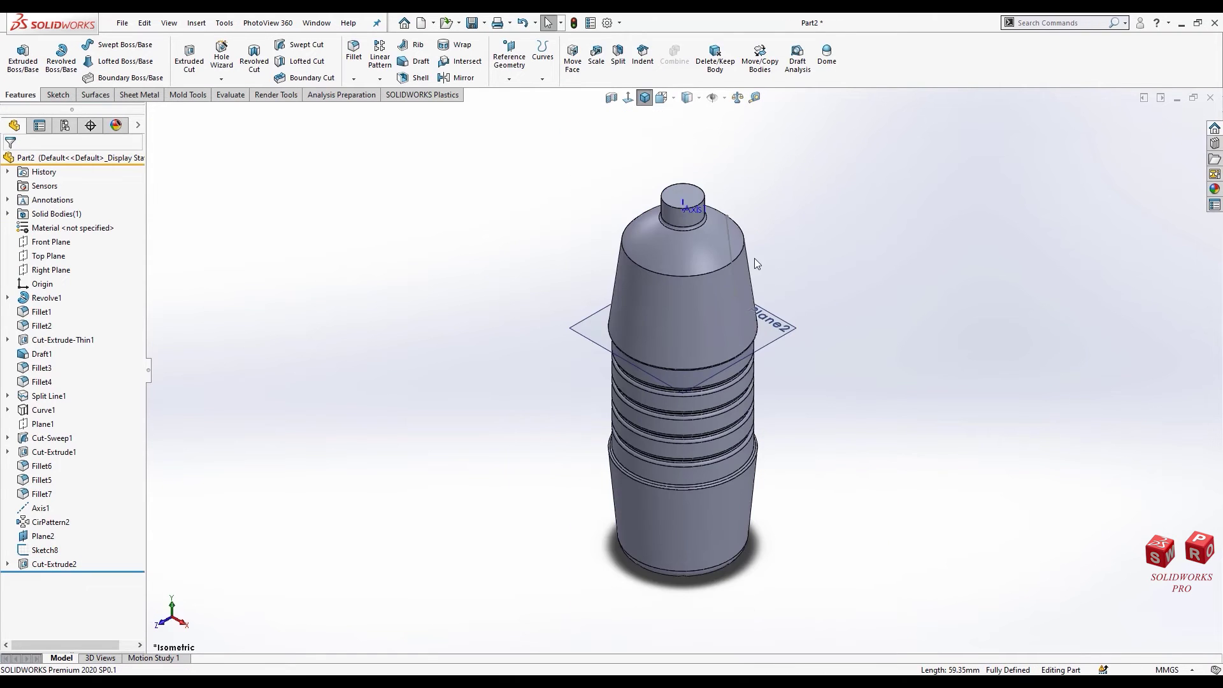
middle_drag(754, 258, 701, 287)
scroll(700, 288, down, 3)
scroll(658, 347, up, 1)
middle_drag(659, 347, 730, 249)
scroll(671, 253, down, 3)
click(673, 250)
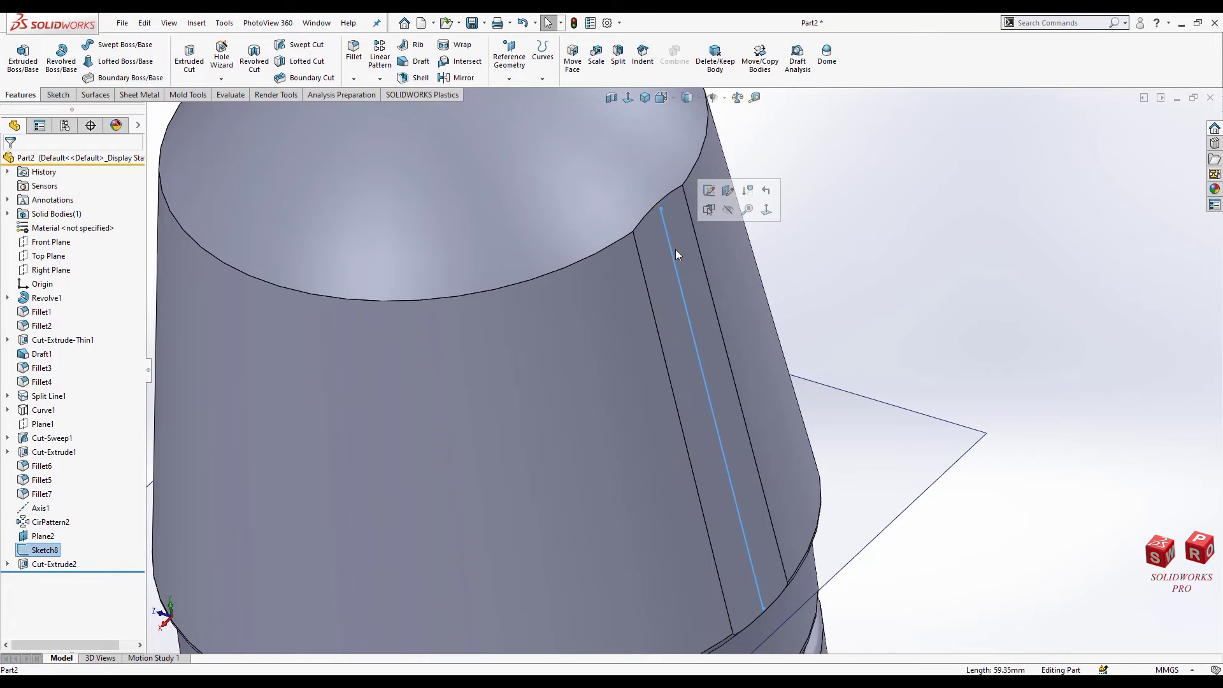
click(663, 199)
click(645, 98)
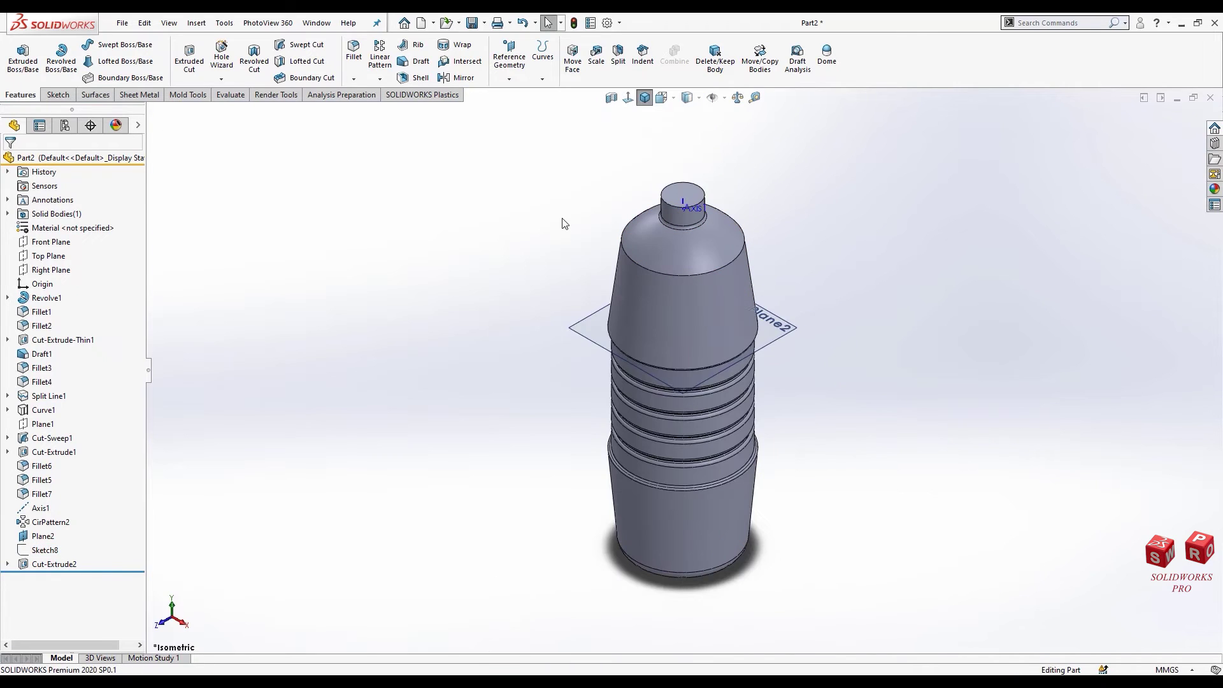
click(606, 312)
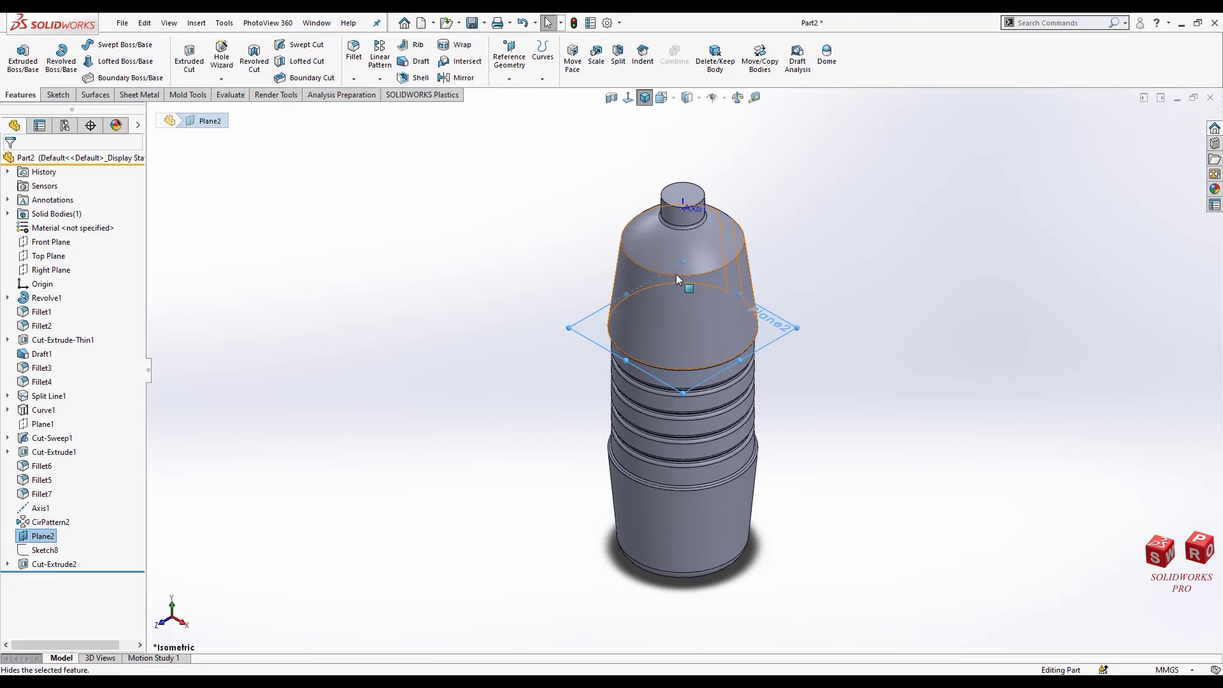
click(509, 79)
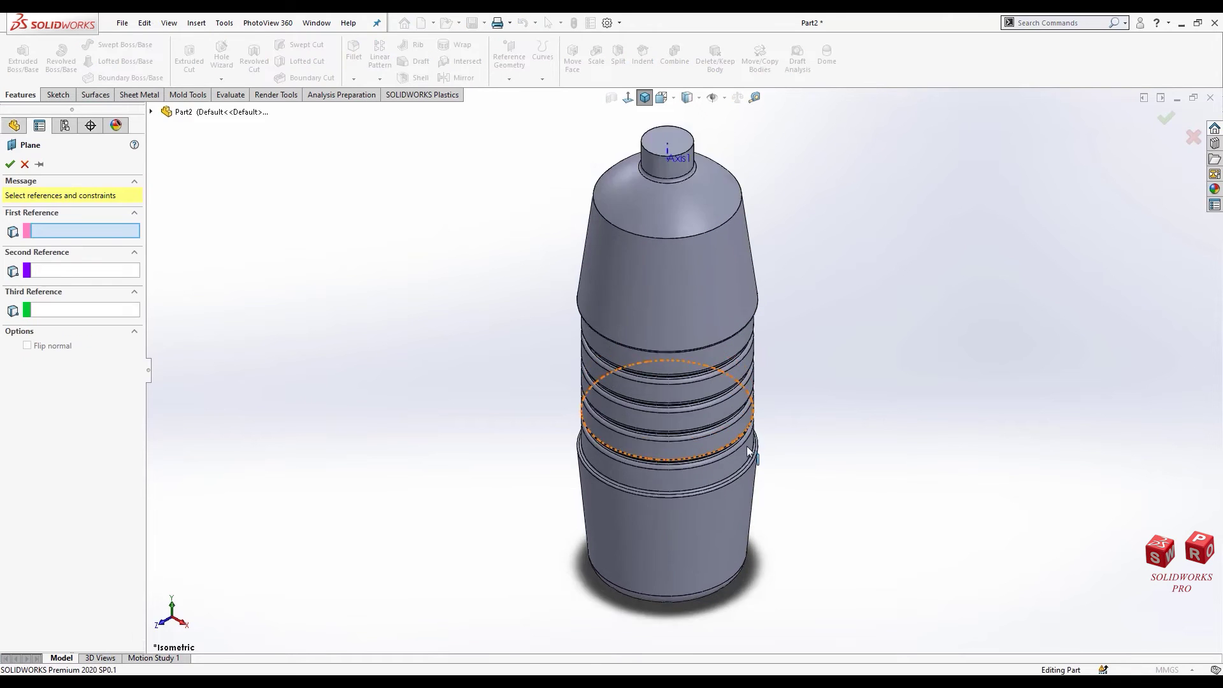
Step: Create Plane3 on the lower rib's circular edge
scroll(744, 443, down, 5)
click(731, 424)
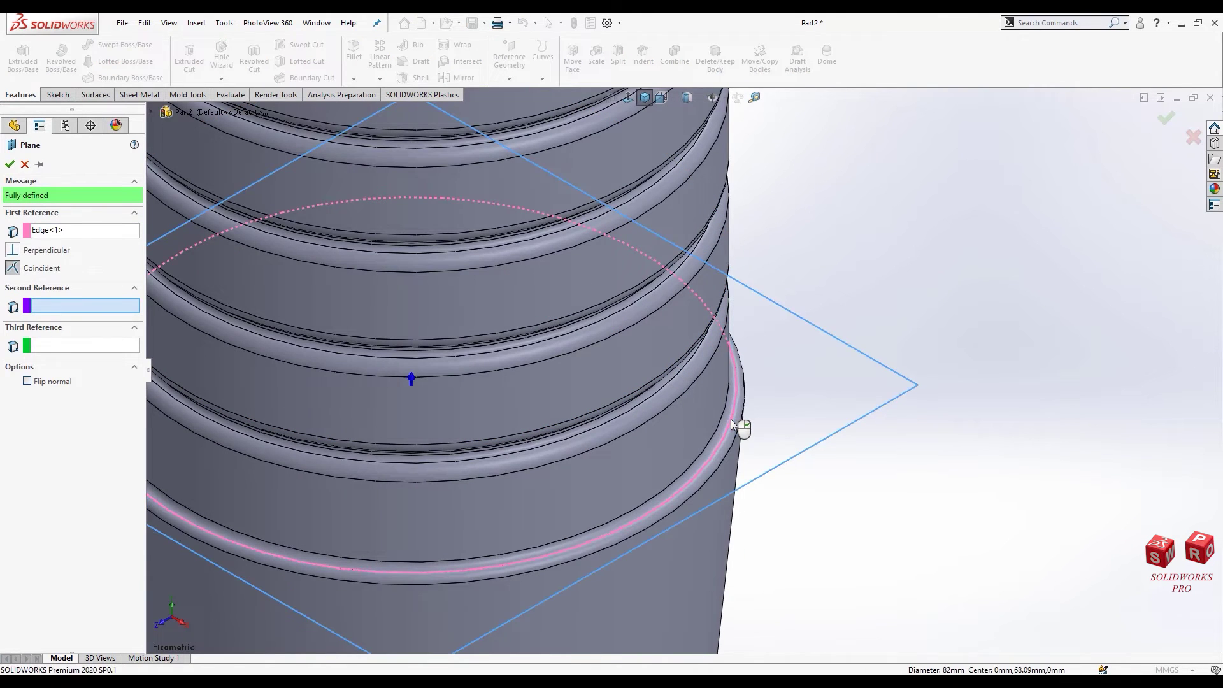
right_click(805, 333)
Step: Sketch on Plane3, converting Sketch7's rectangle into Sketch9
click(8, 564)
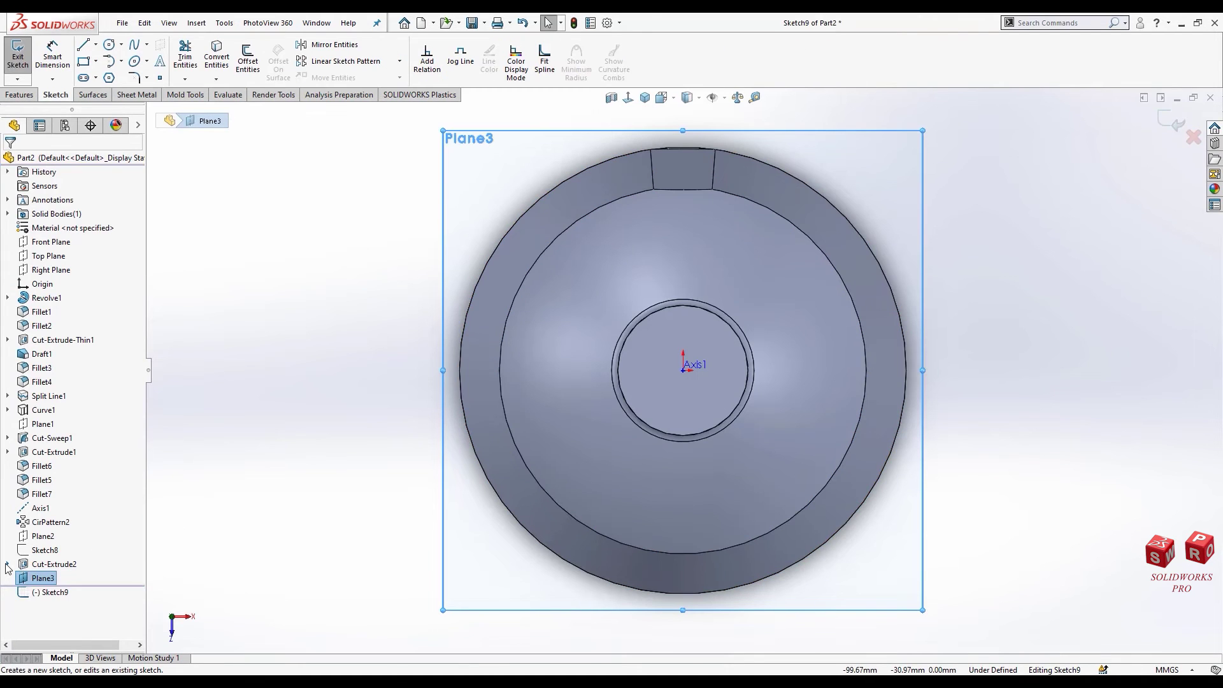
click(59, 578)
click(83, 557)
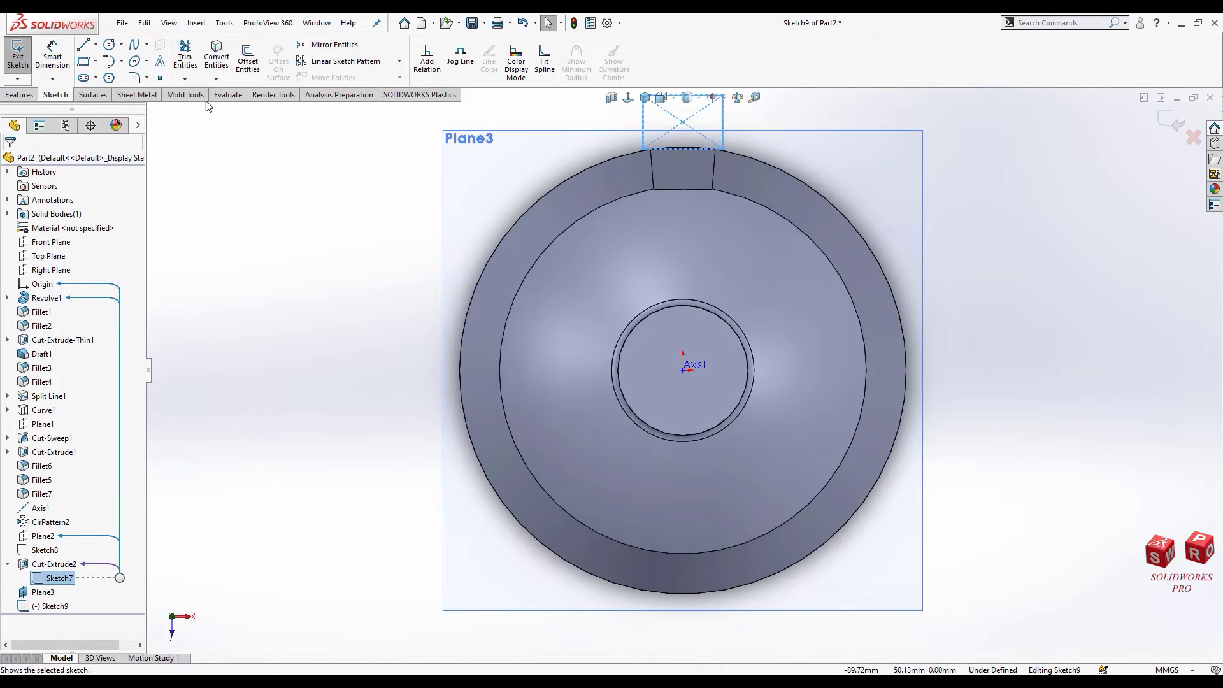
click(217, 57)
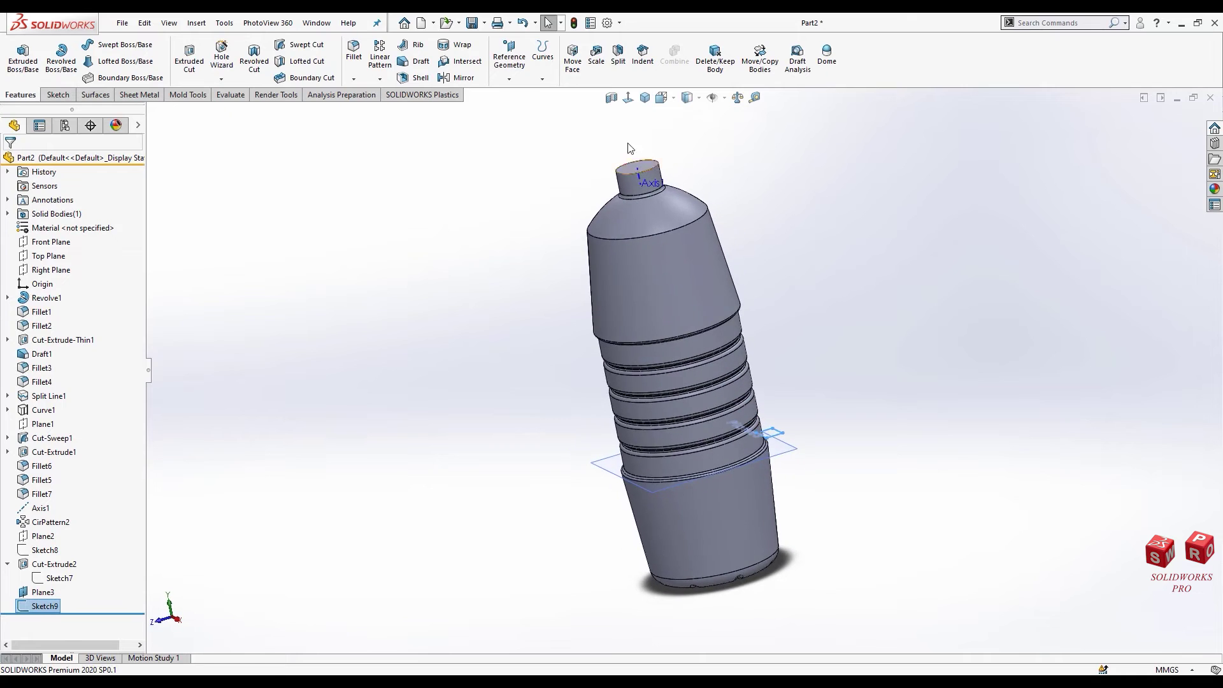
Step: In Right view, convert the lower body's right side edge into a 59.93 mm line on the Right Plane
click(629, 148)
key(ctrl+4)
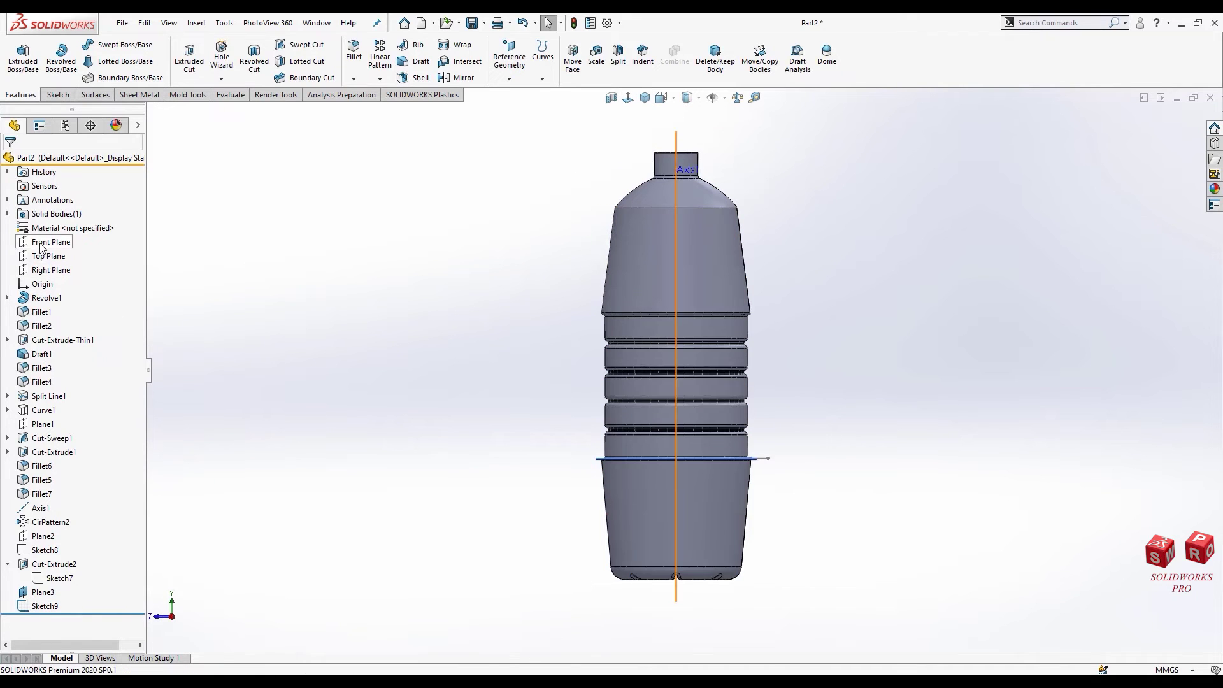
click(46, 270)
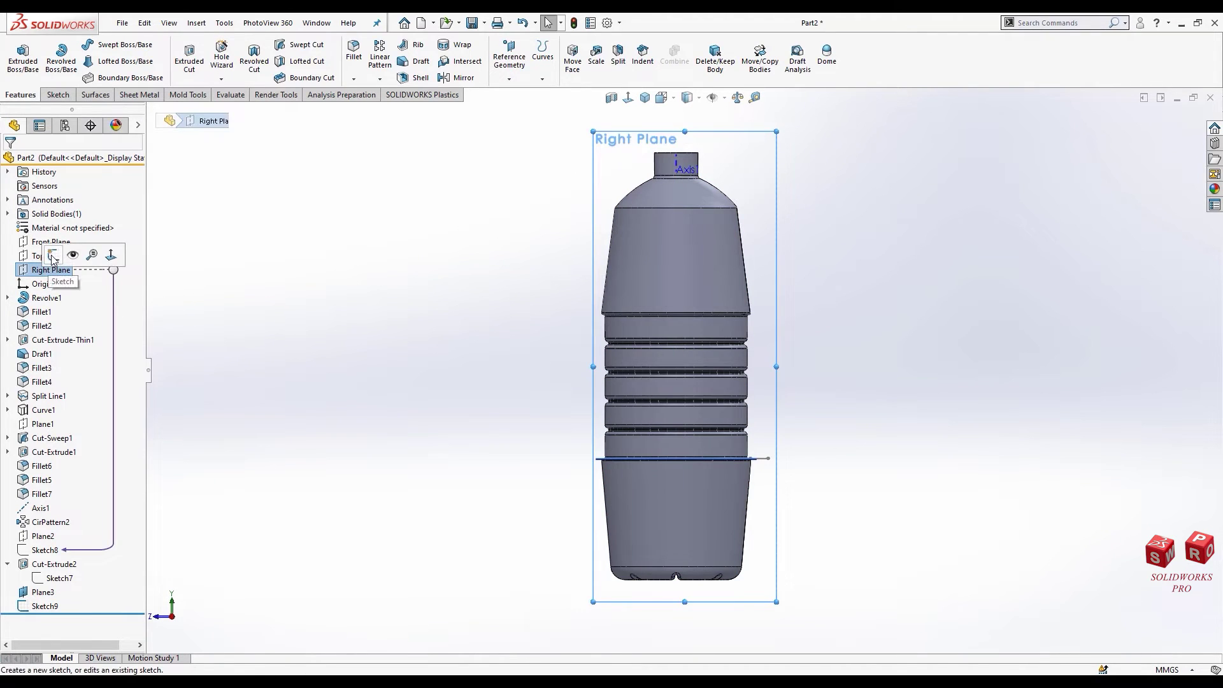
click(53, 256)
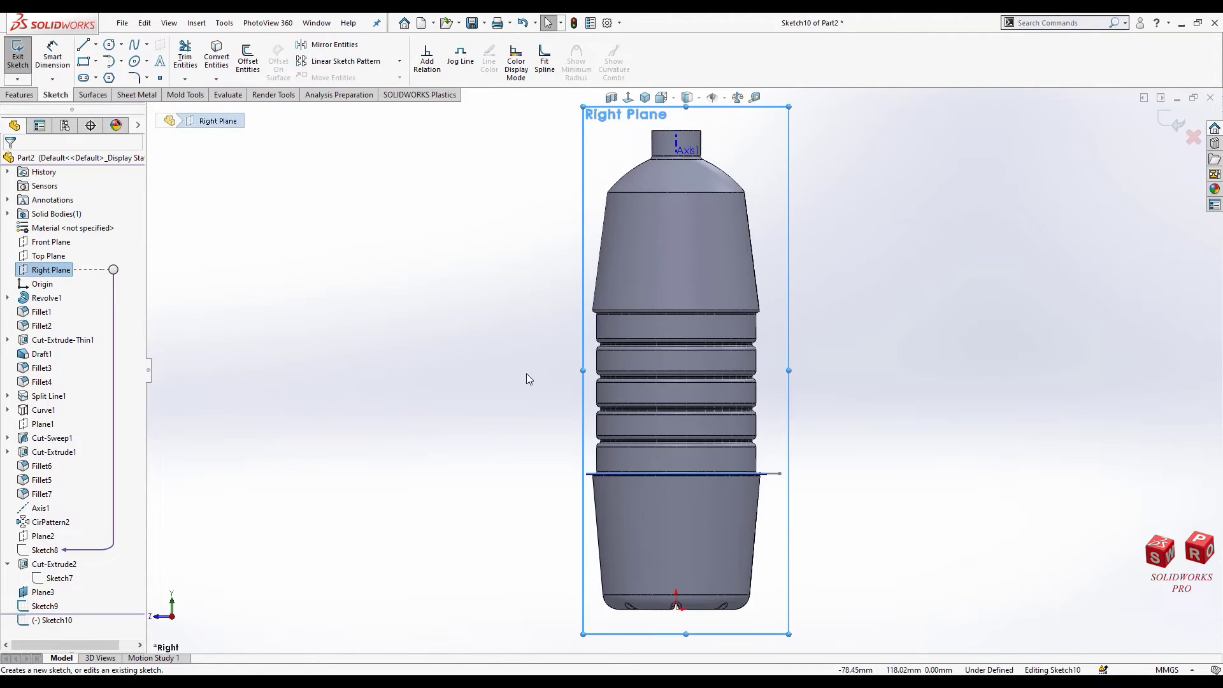
click(758, 506)
click(216, 57)
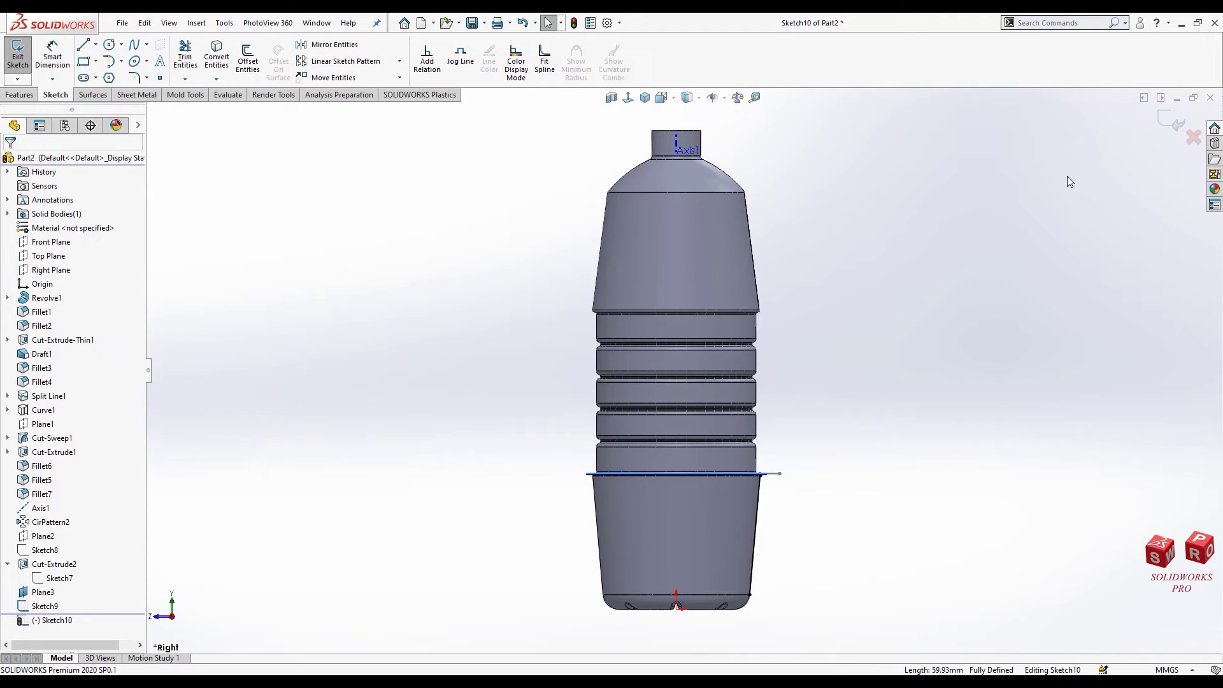
click(1161, 126)
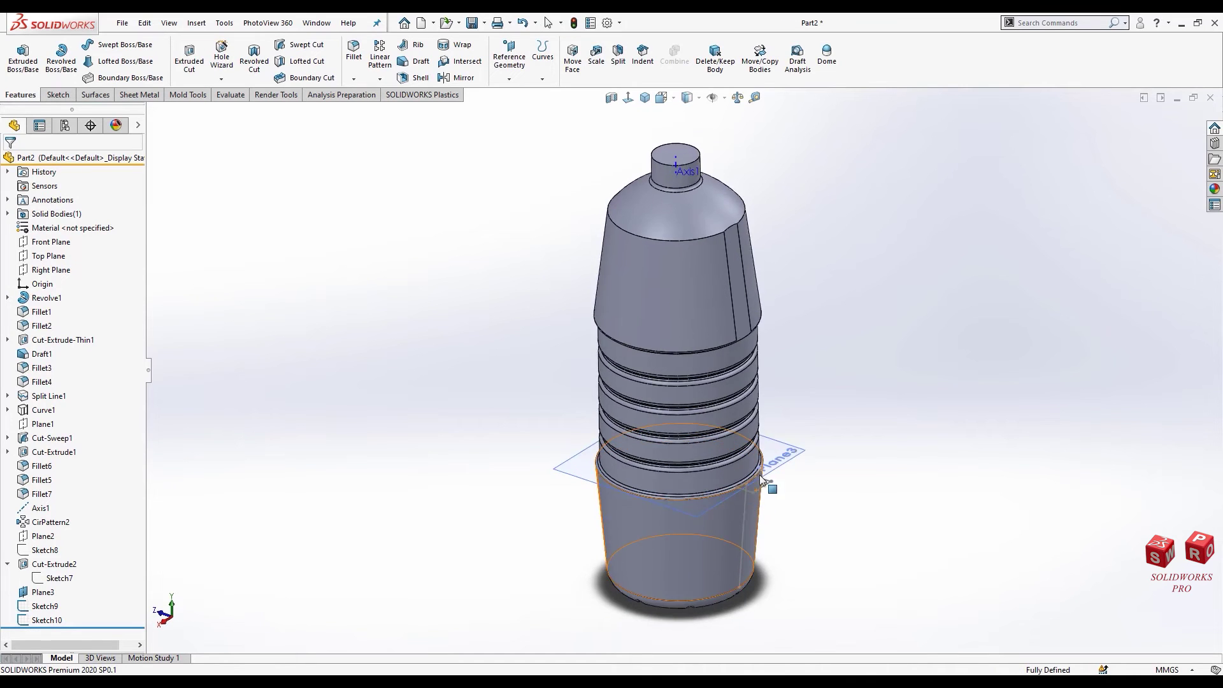
scroll(760, 476, down, 5)
Step: Hide Plane3, cut Sketch9's rectangle Through All along Sketch10's line, then hide Sketch10
click(777, 422)
click(850, 386)
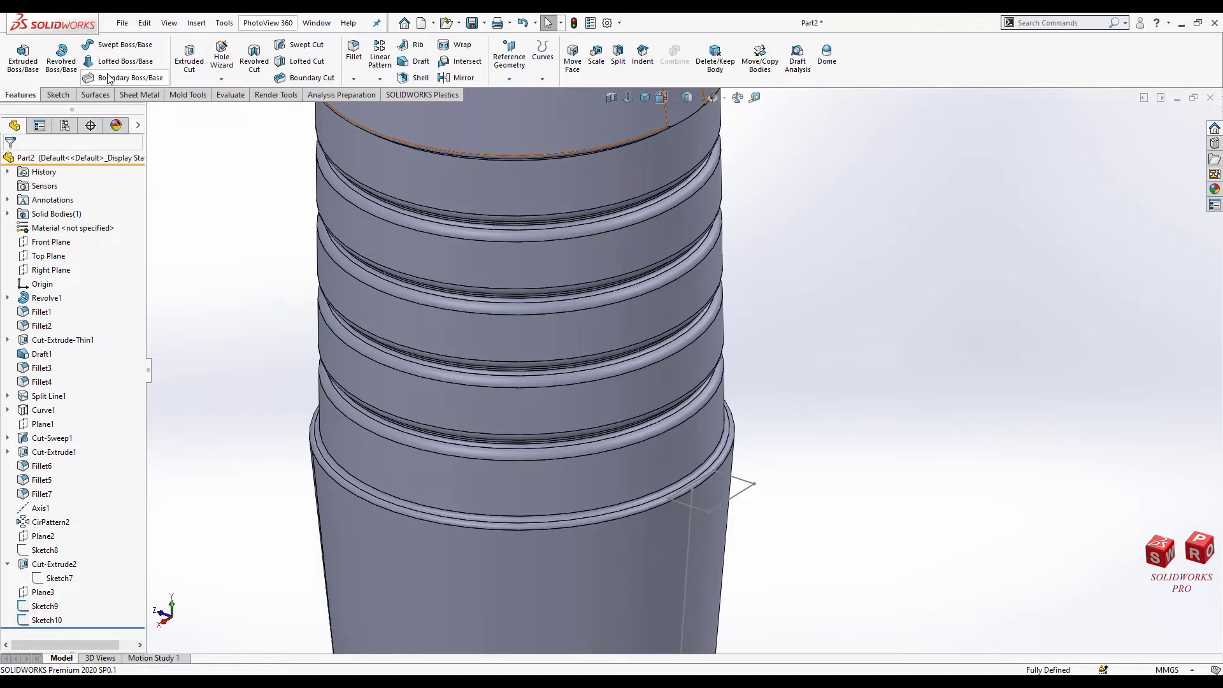
click(198, 57)
click(732, 496)
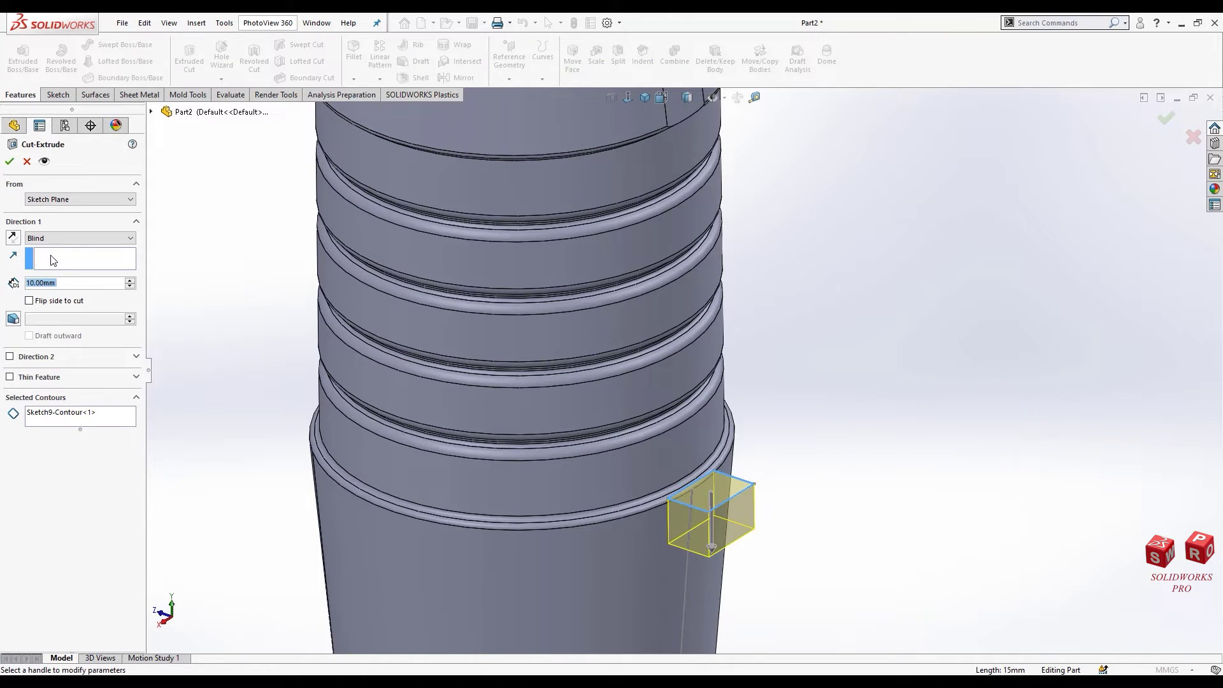
click(681, 555)
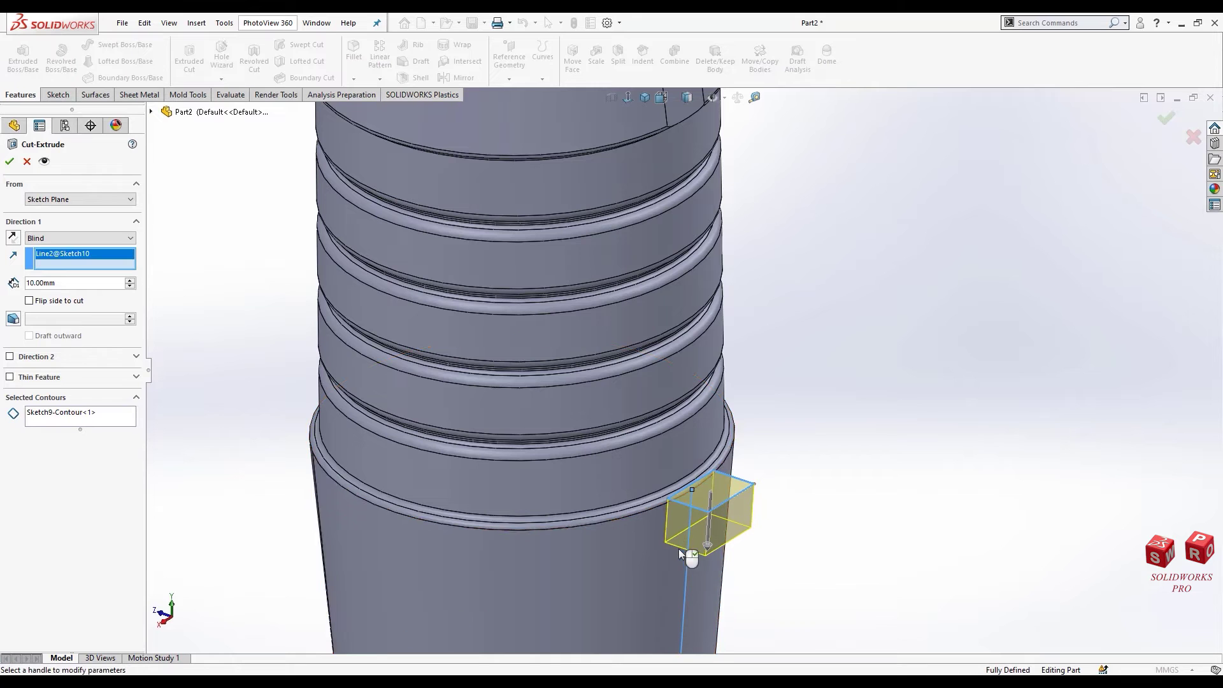
click(110, 239)
click(81, 258)
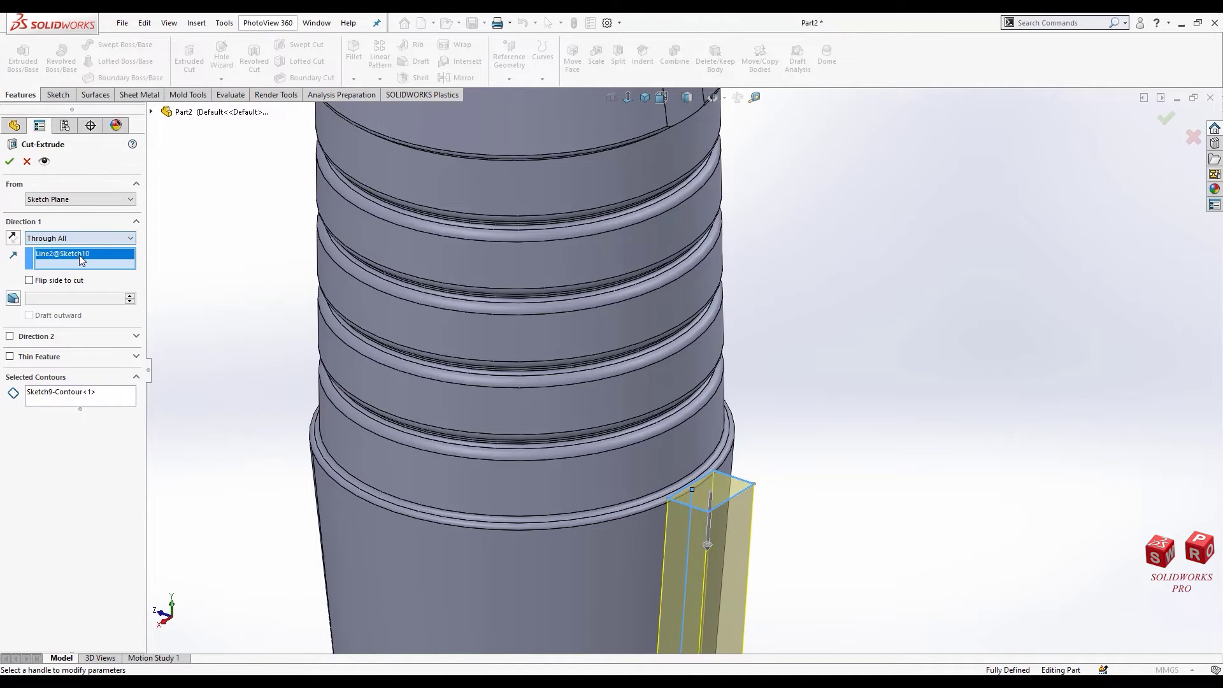
scroll(640, 328, up, 3)
scroll(675, 444, up, 2)
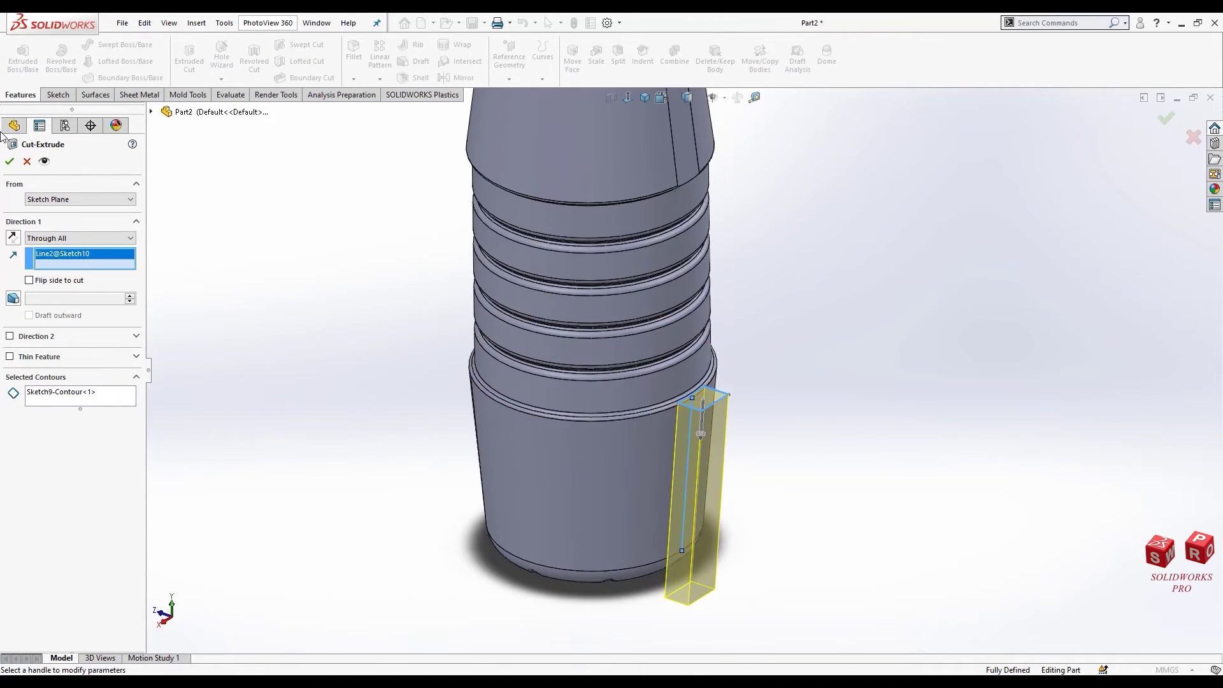
key(Return)
click(690, 419)
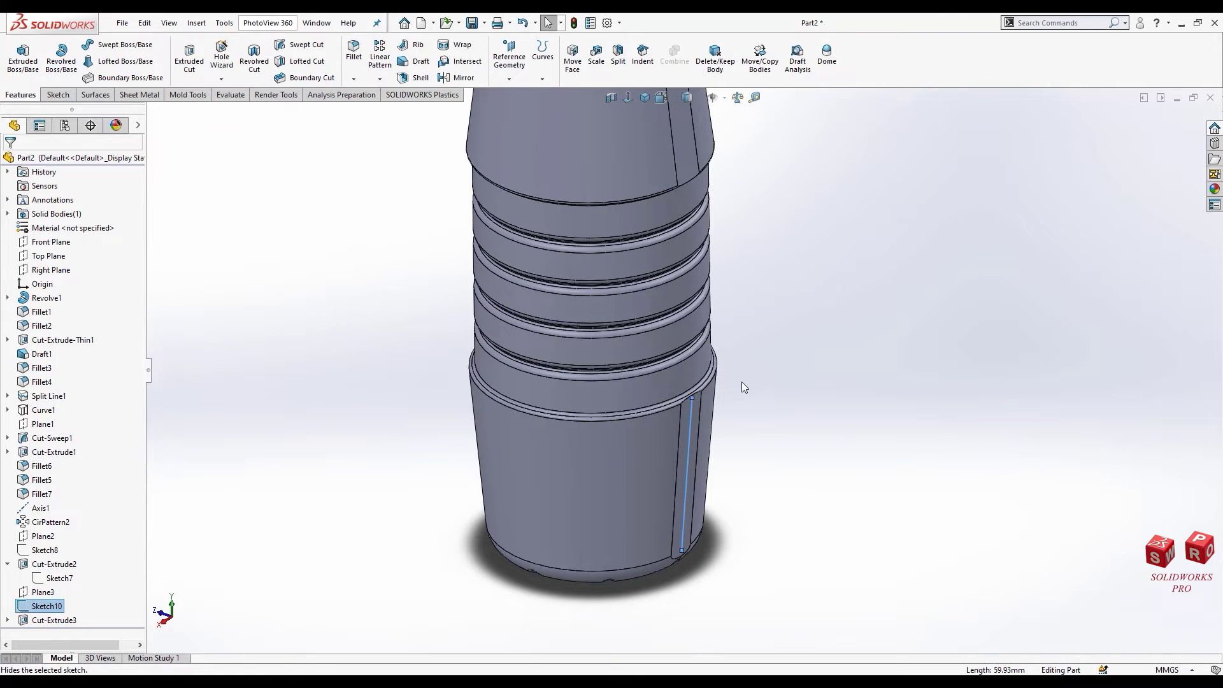
click(744, 387)
Step: Circular-pattern Cut-Extrude2 and Cut-Extrude3 around Axis1 with 23 instances over 360°
key(ctrl+7)
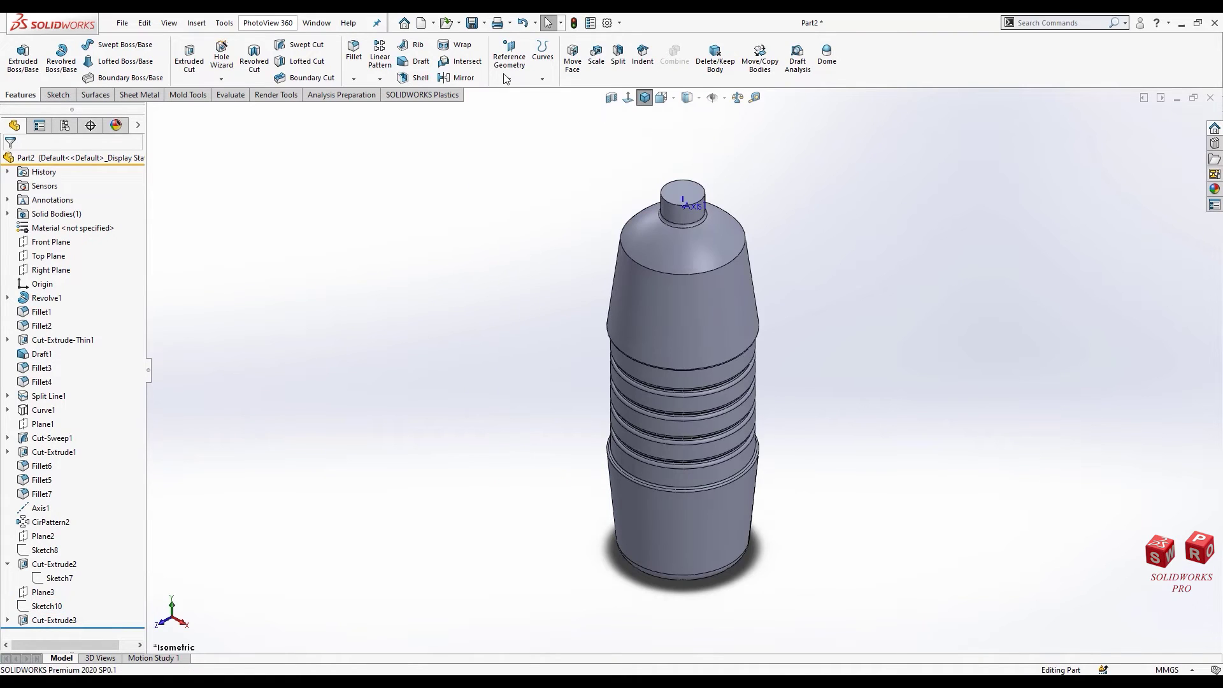
click(379, 78)
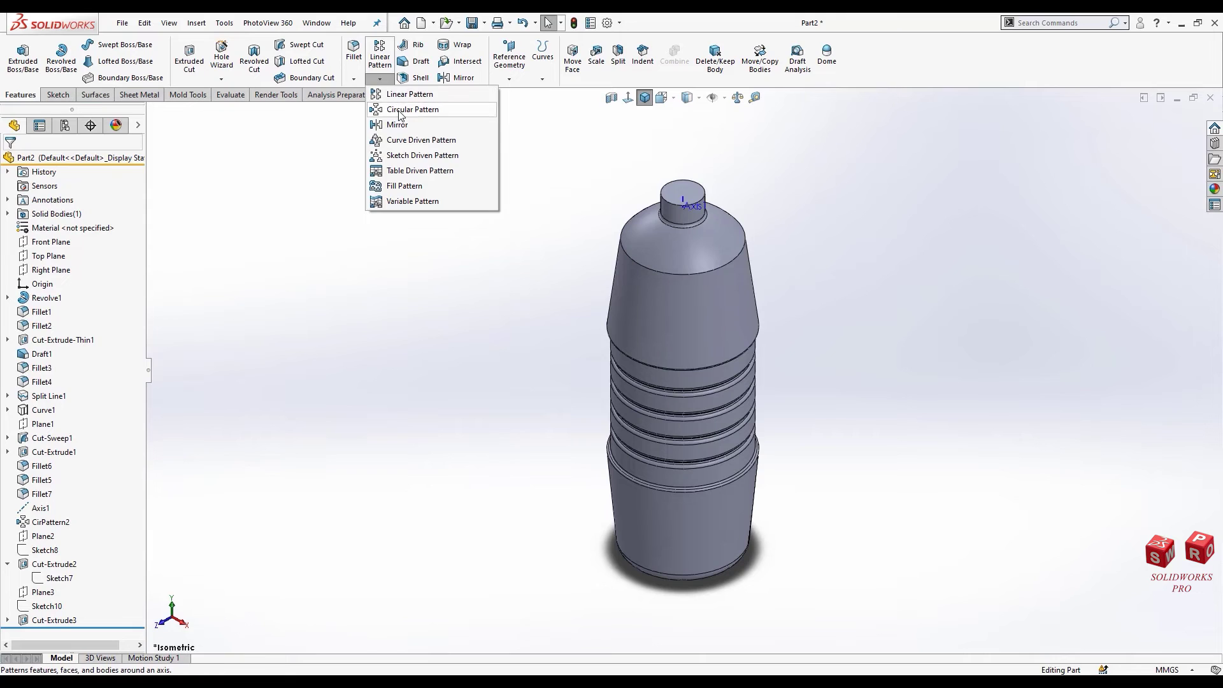
click(400, 111)
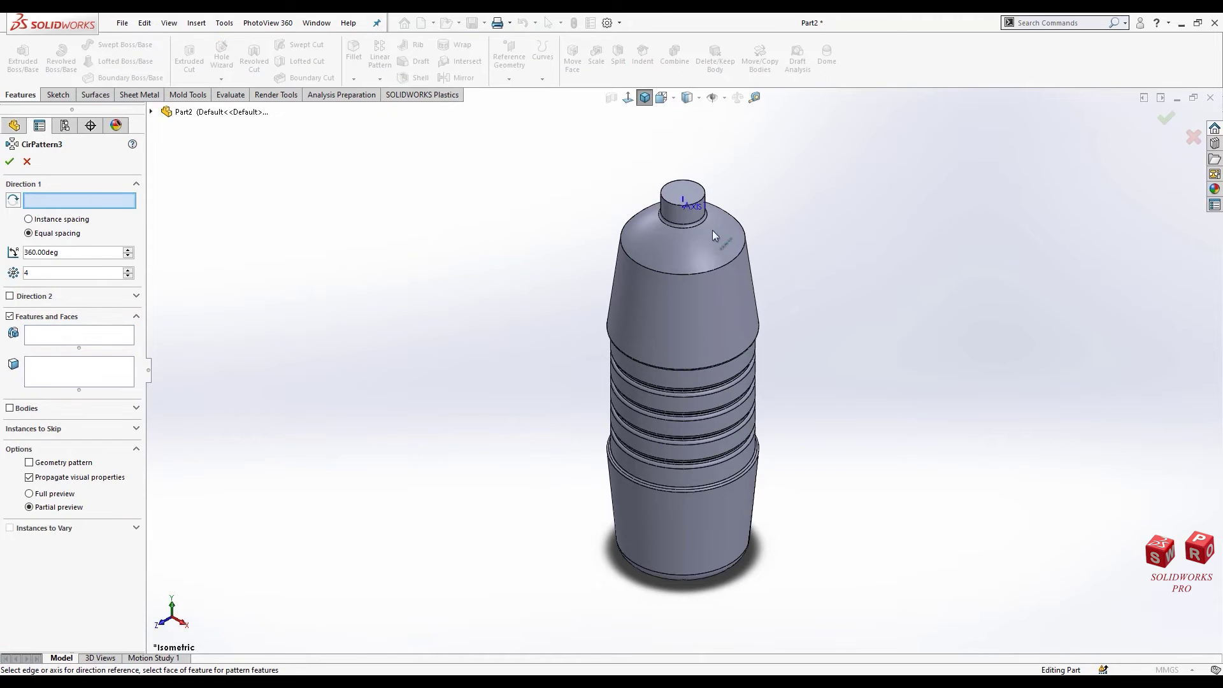
click(685, 207)
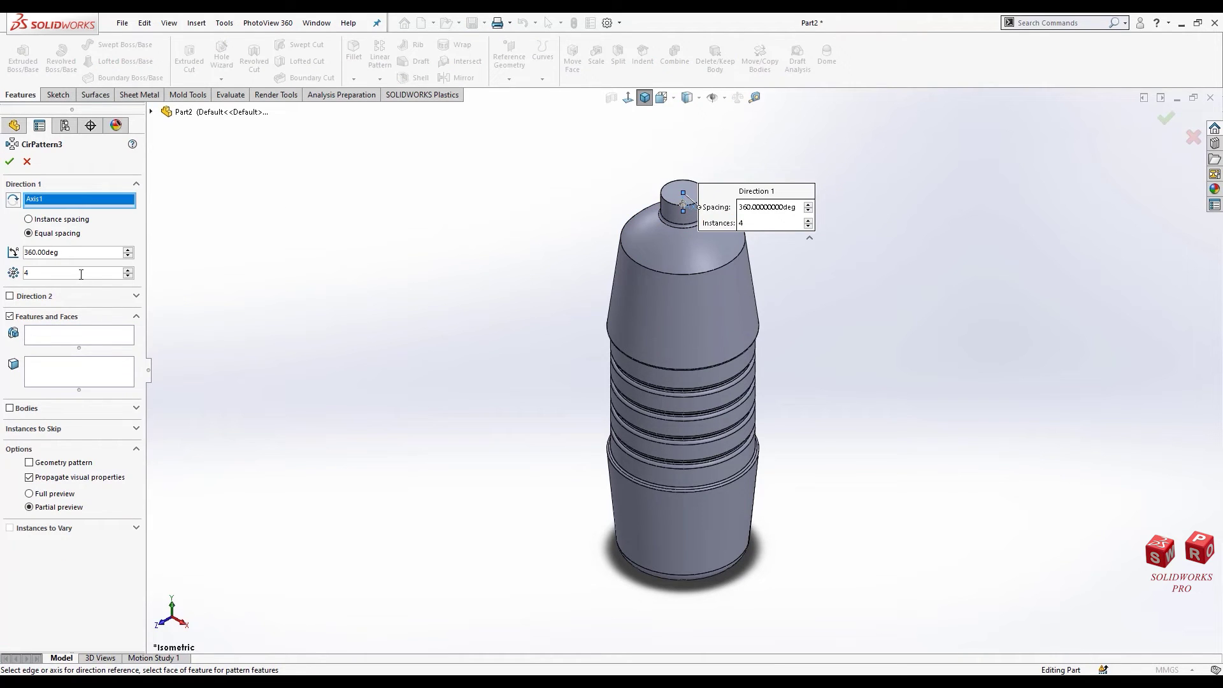
click(62, 343)
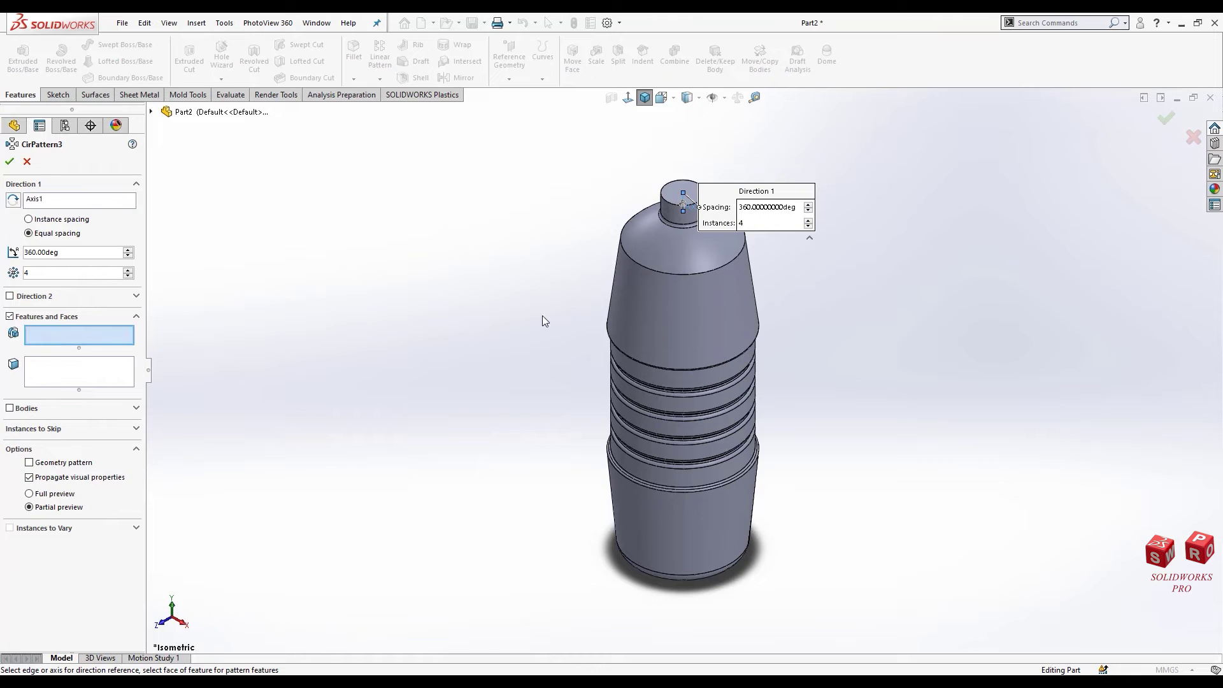
middle_drag(805, 343, 649, 312)
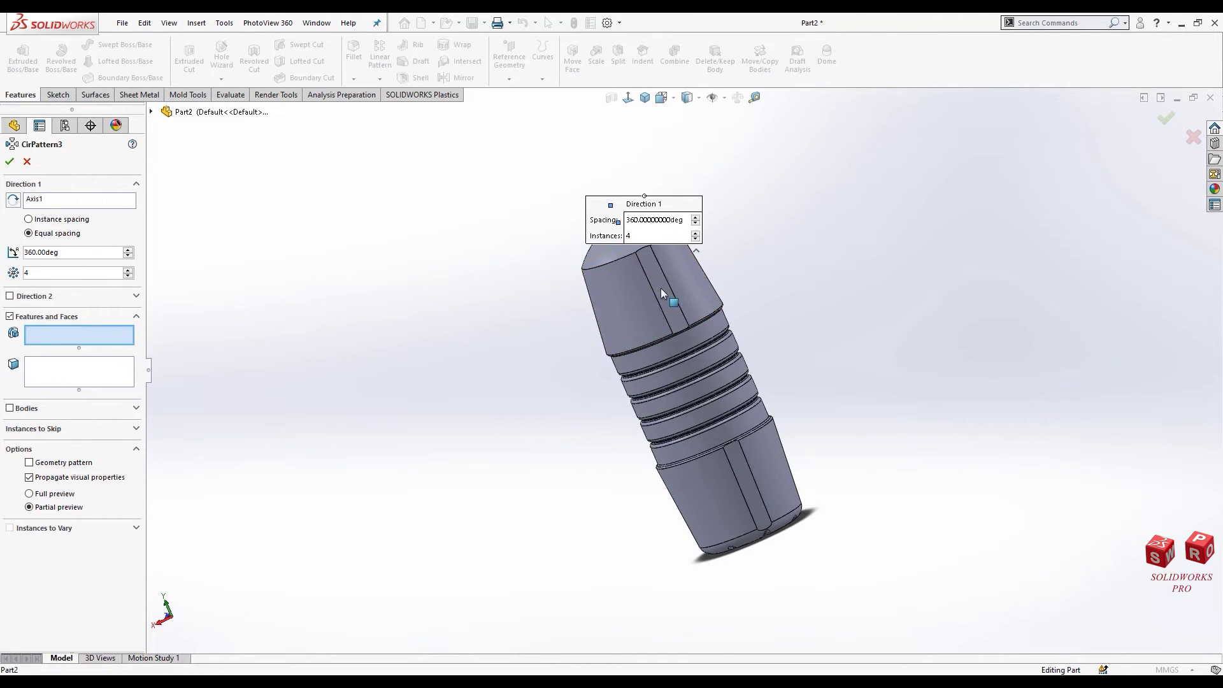
click(660, 289)
click(732, 453)
middle_drag(719, 430, 746, 377)
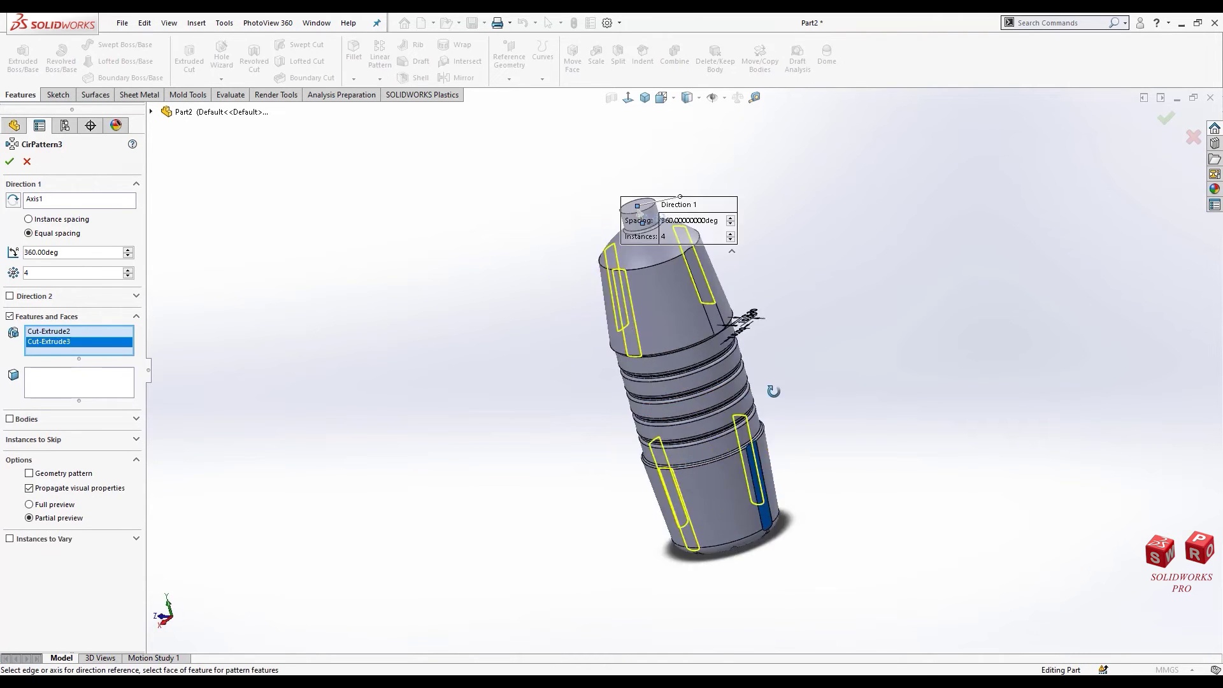
click(57, 275)
text(23)
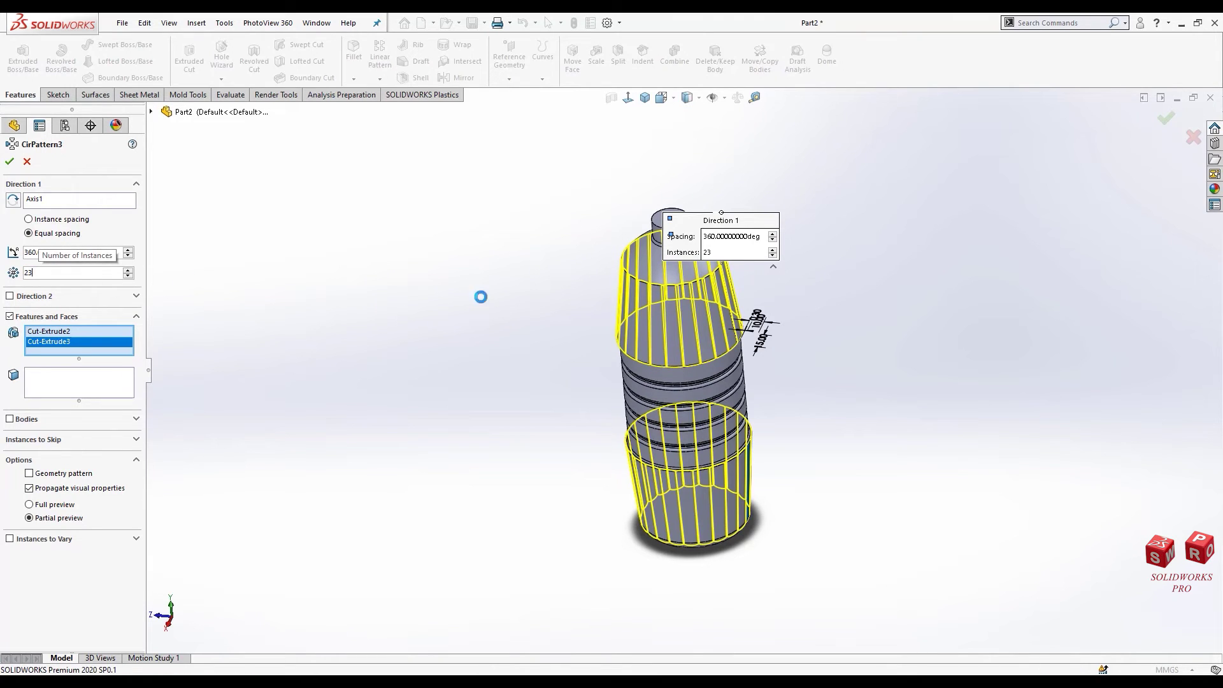
key(Return)
key(ctrl+7)
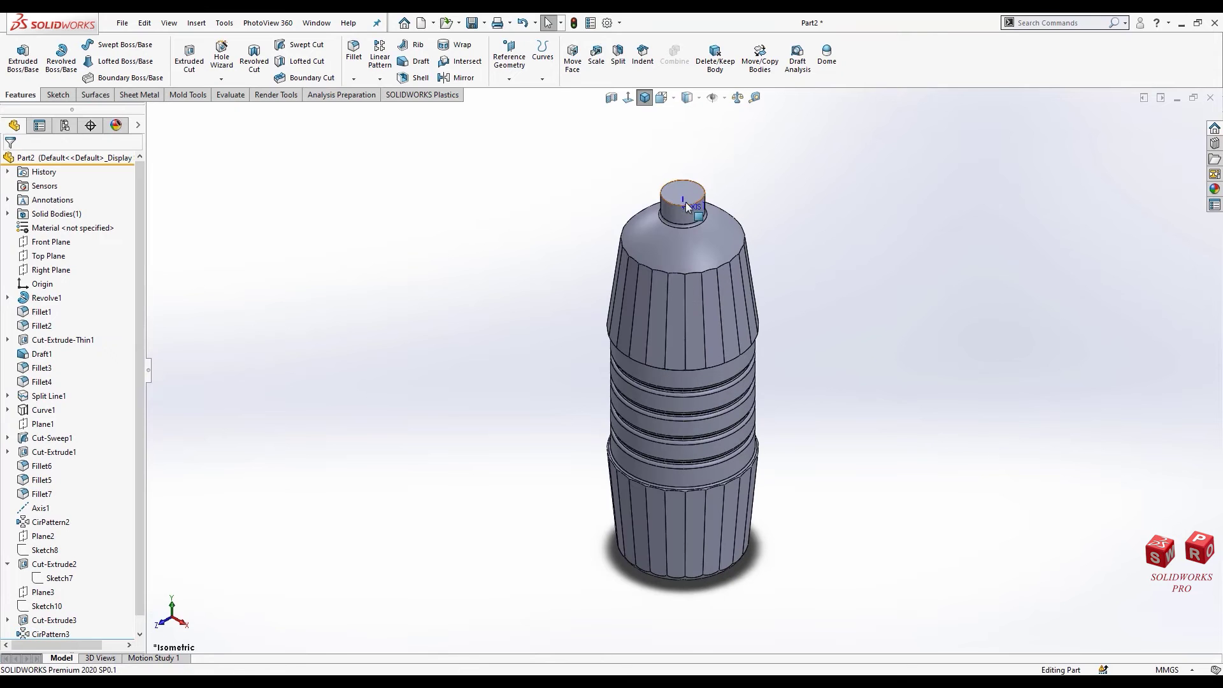
Step: Hide Axis1 and begin a flute fillet, adding all 40 internal groove edges
click(682, 197)
click(755, 190)
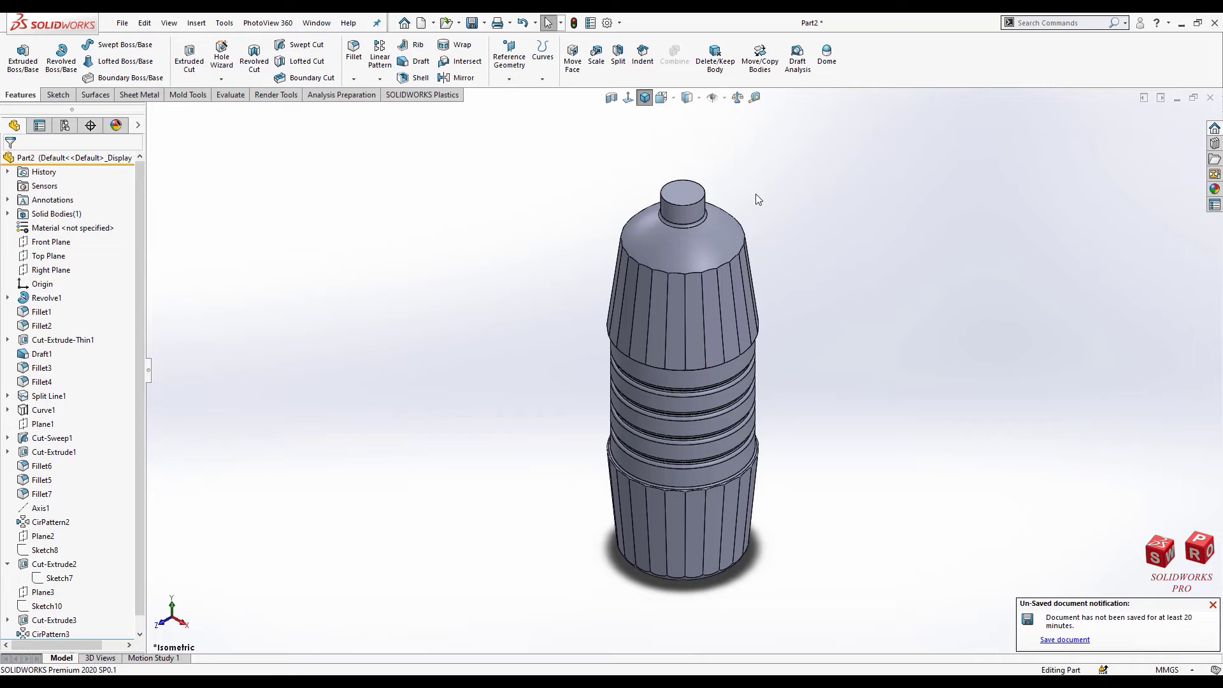
click(702, 291)
key(f)
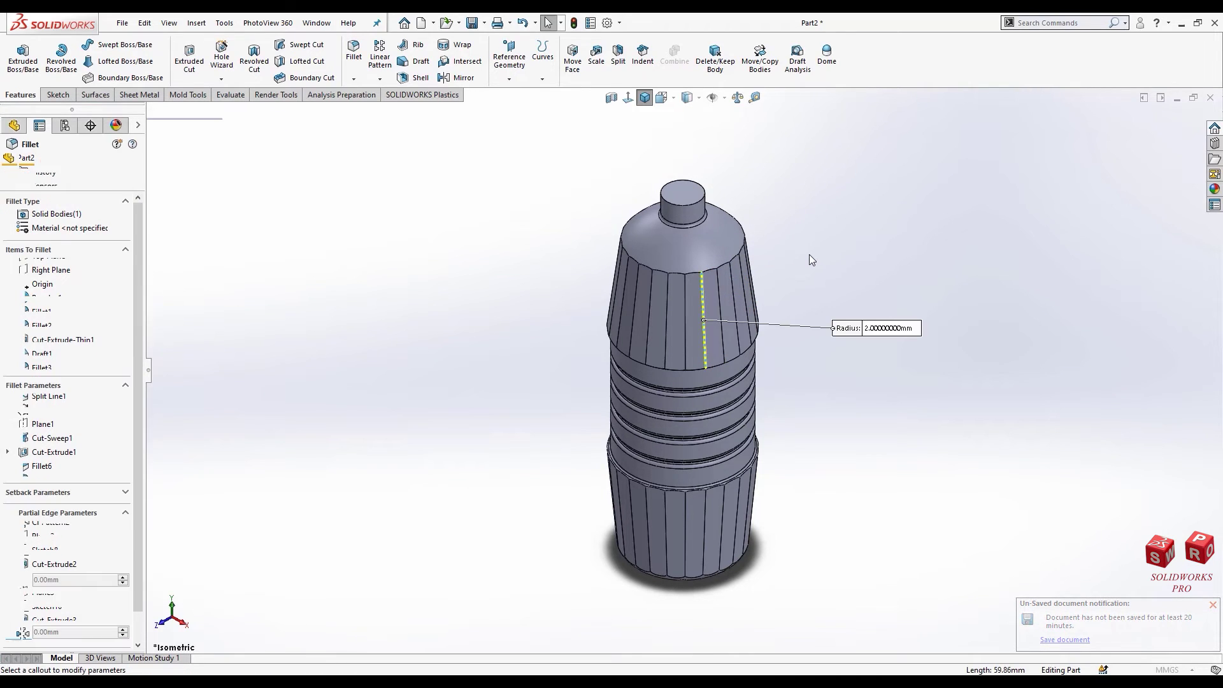
click(687, 295)
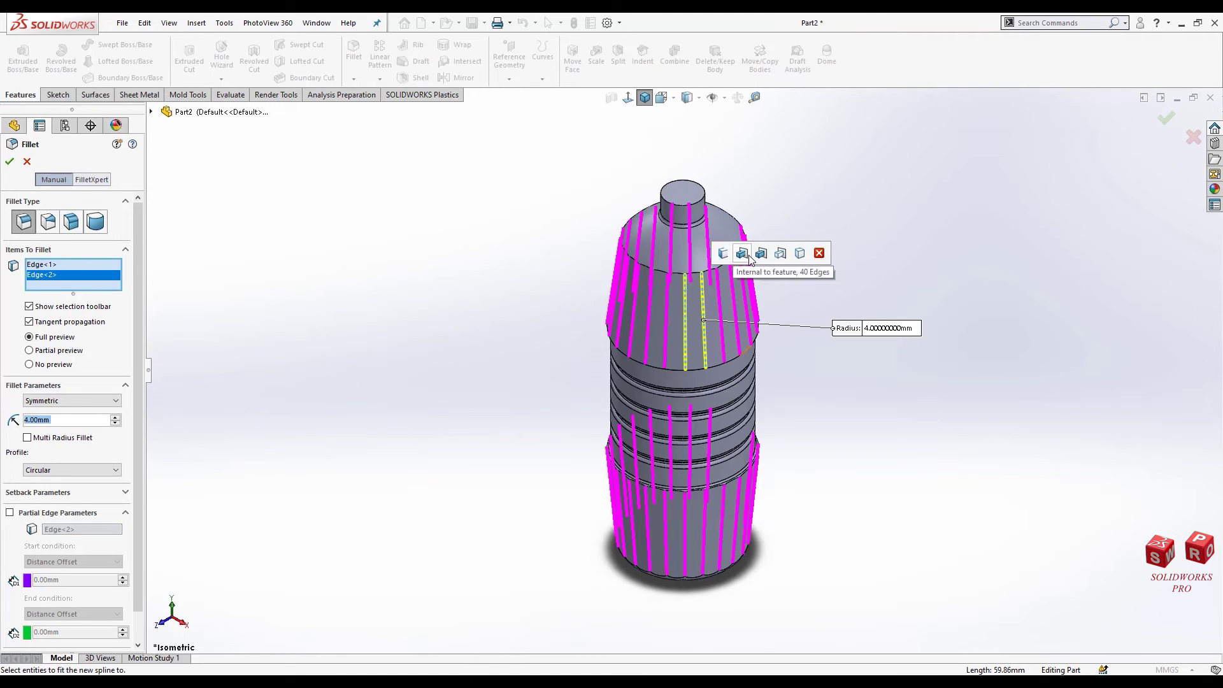
click(743, 254)
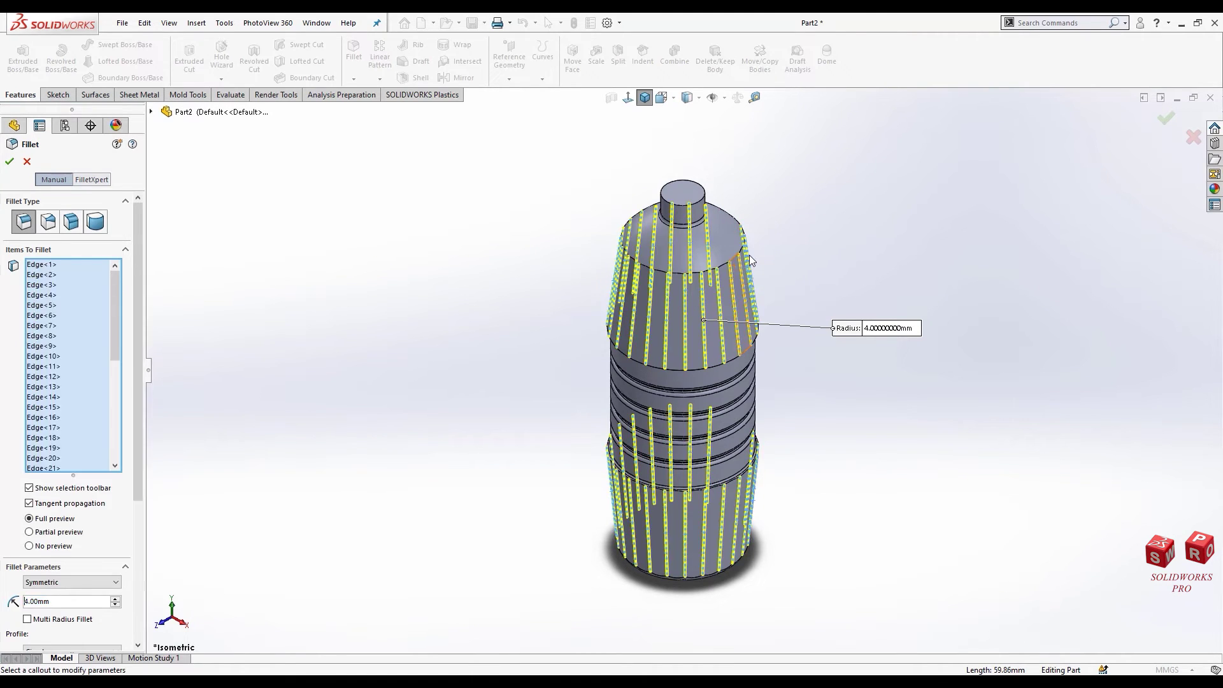
Step: Add the missed flute edges on the cone and lower body to the 4 mm fillet
middle_drag(795, 351, 724, 356)
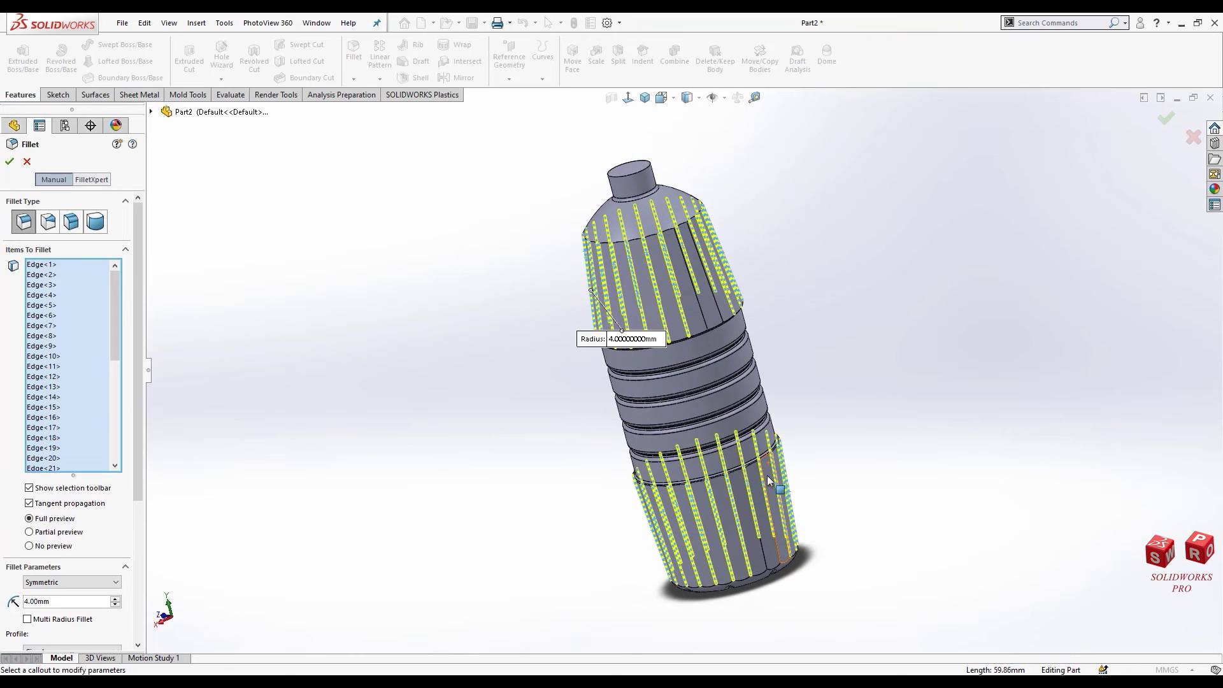
click(706, 322)
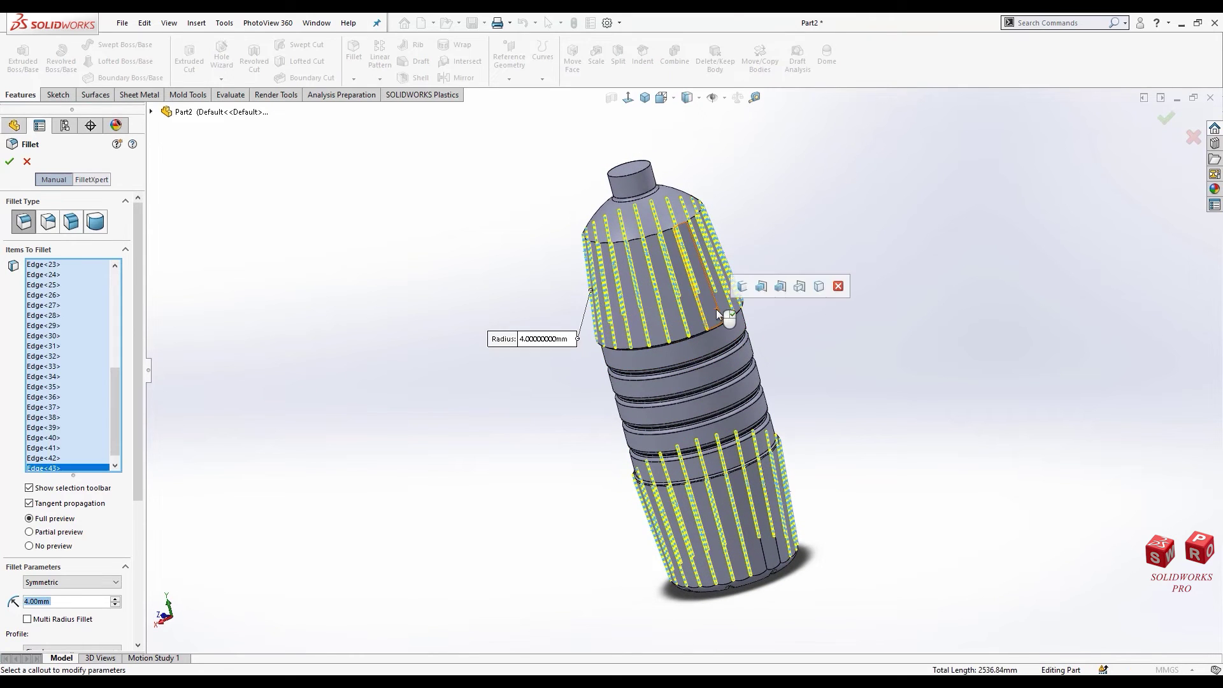
click(717, 314)
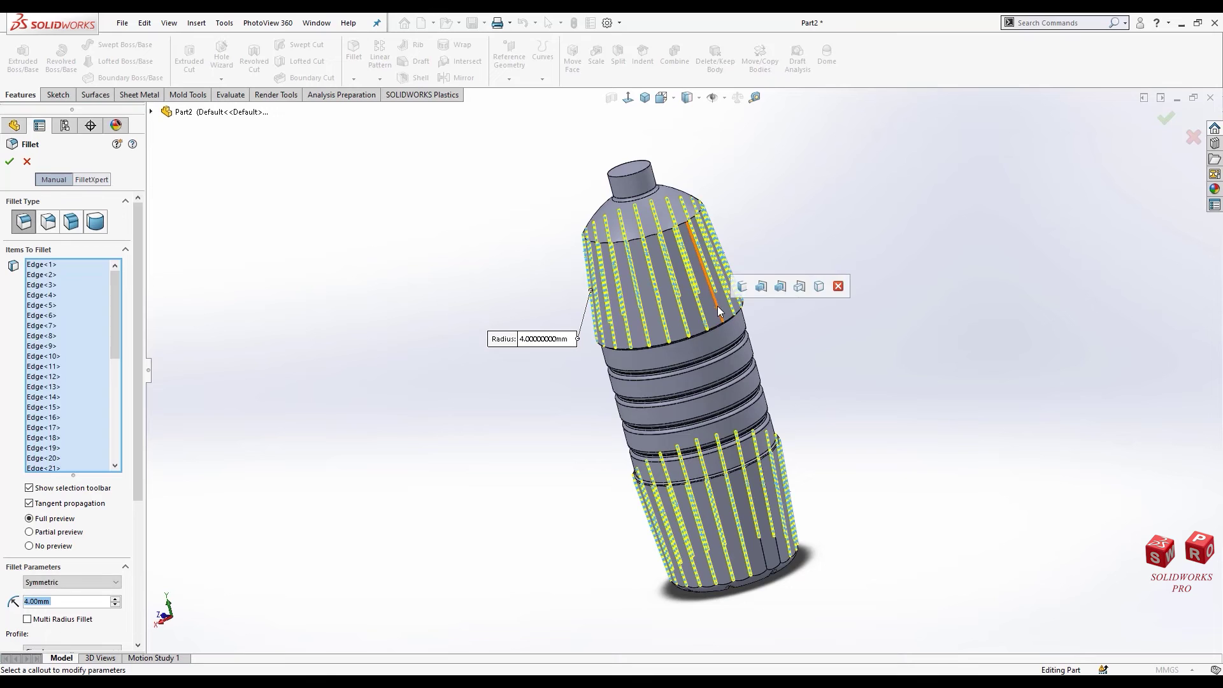
scroll(757, 516, down, 5)
scroll(757, 511, down, 2)
scroll(764, 519, down, 2)
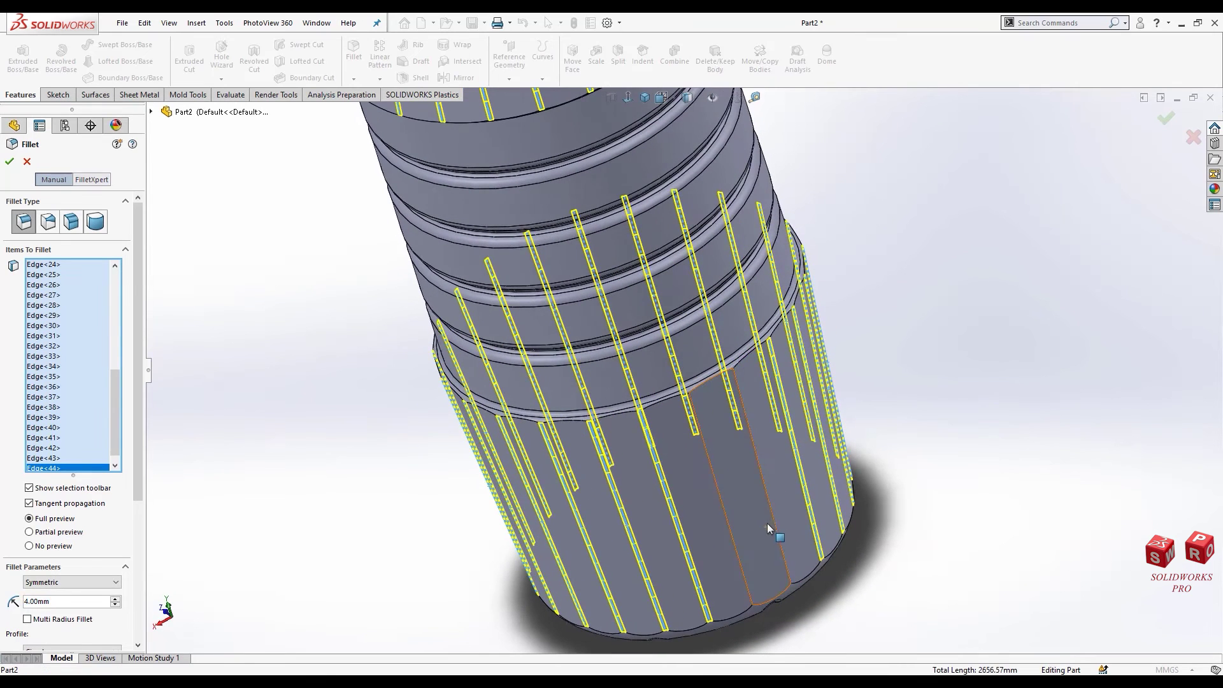
click(740, 532)
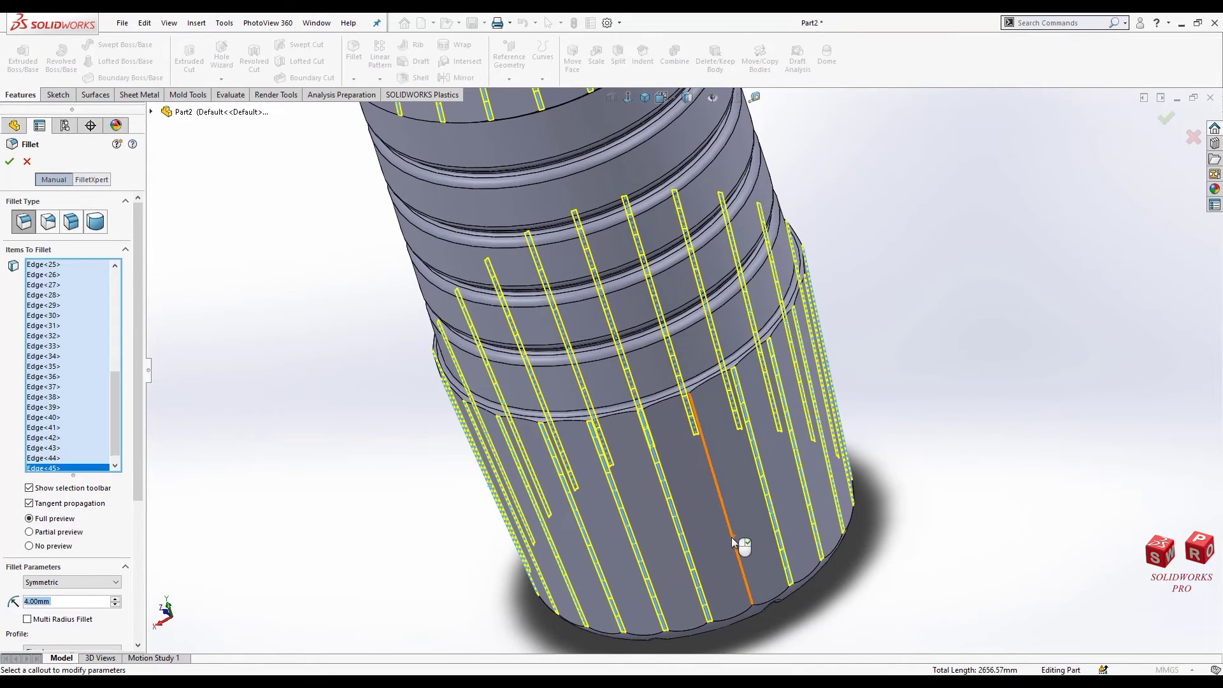
click(738, 537)
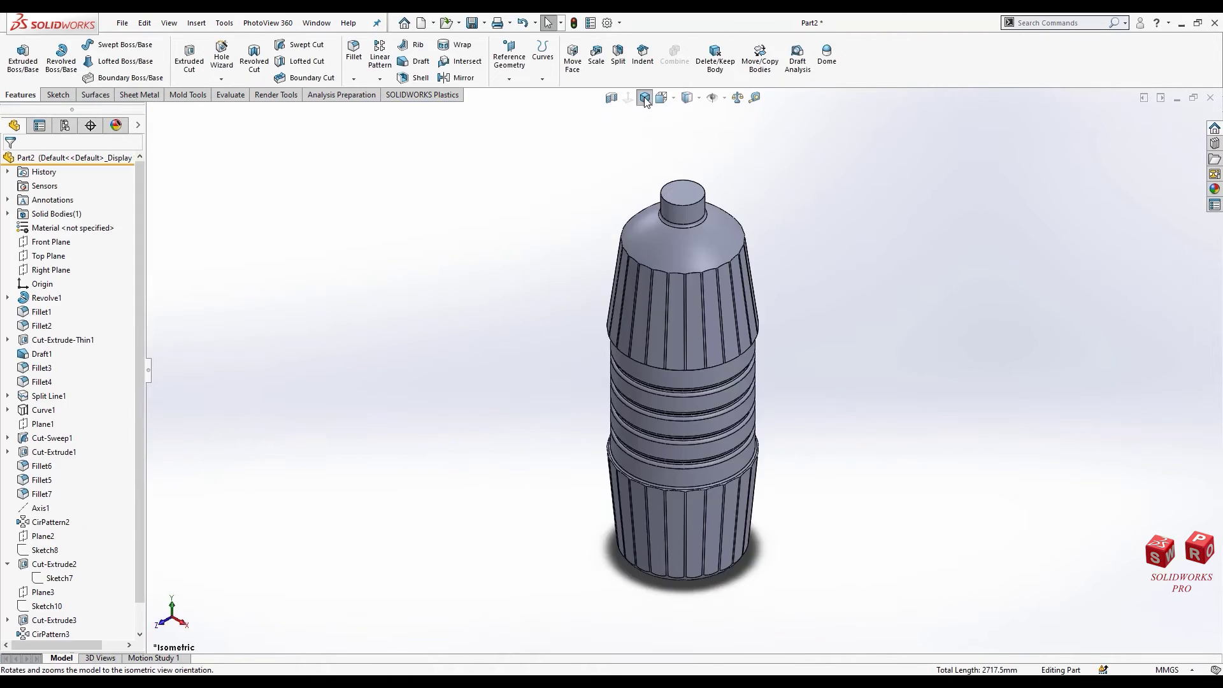
Step: Fillet the scalloped edge around the bottle's base at 2.5 mm radius
middle_drag(708, 503, 705, 191)
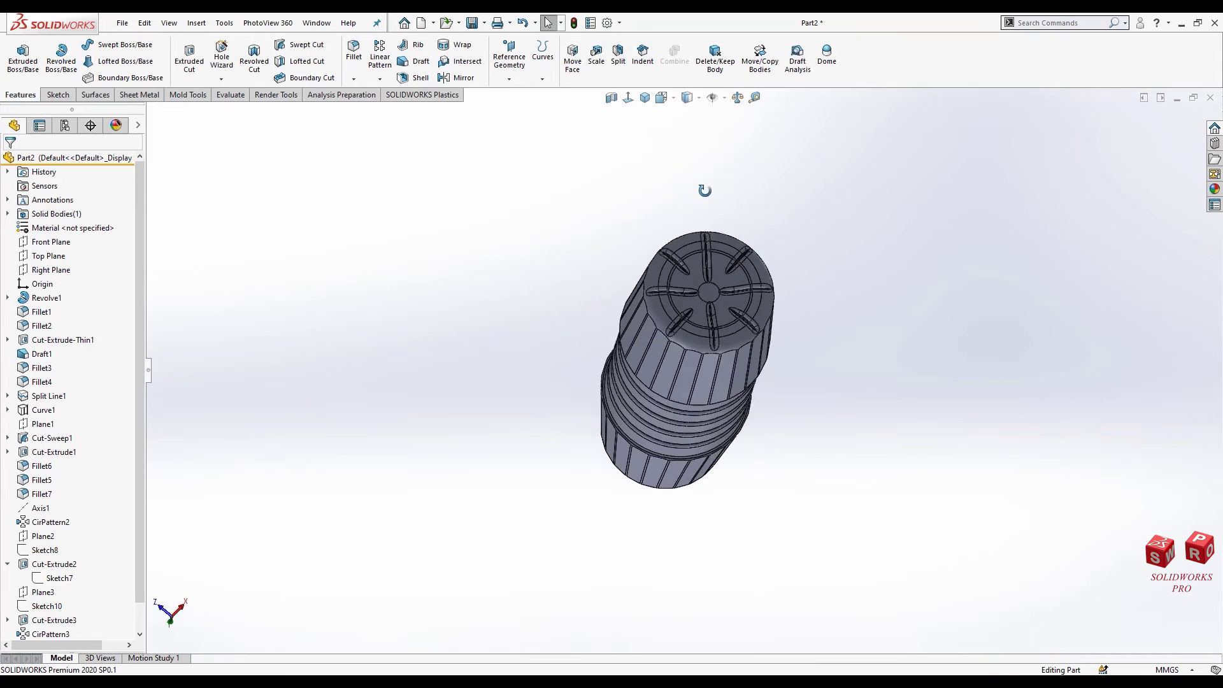
scroll(728, 274, down, 5)
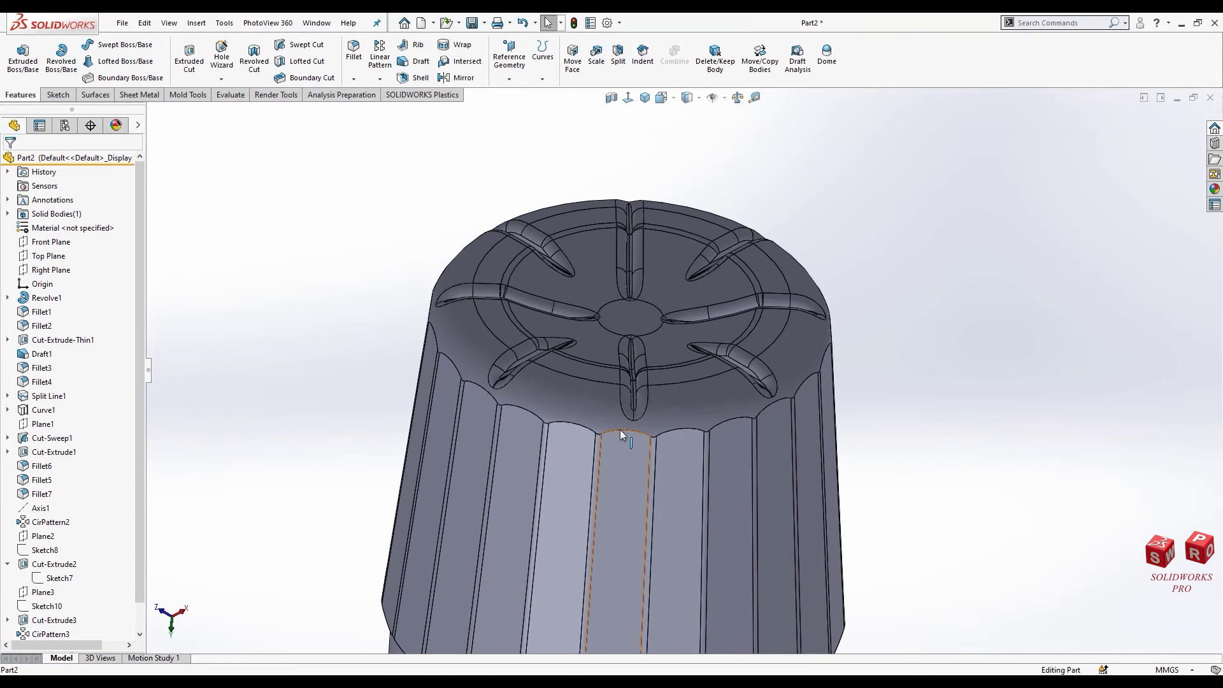
click(621, 429)
click(734, 393)
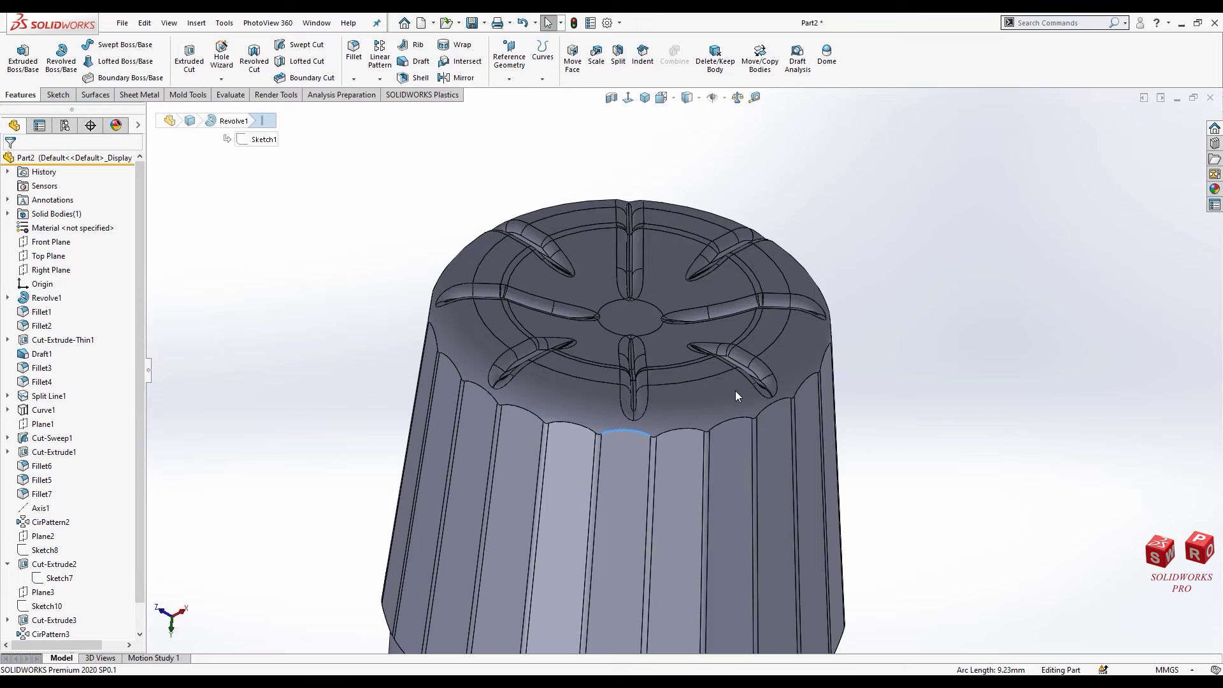
key(Return)
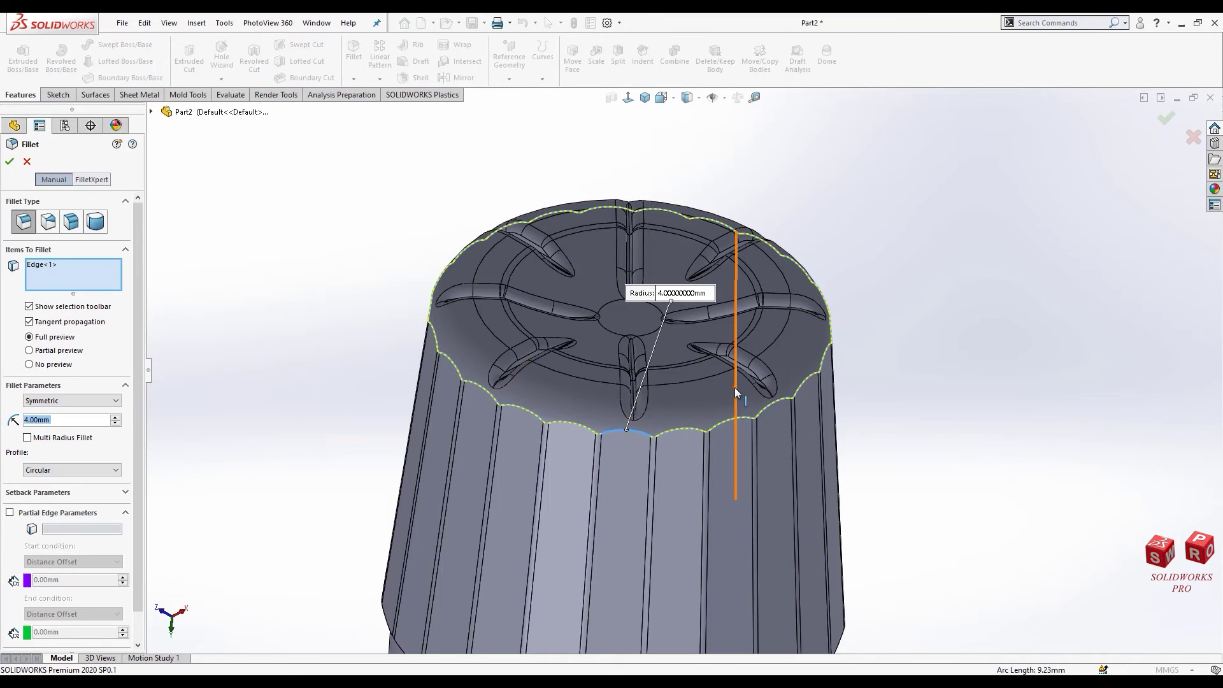
text(1.5)
key(Return)
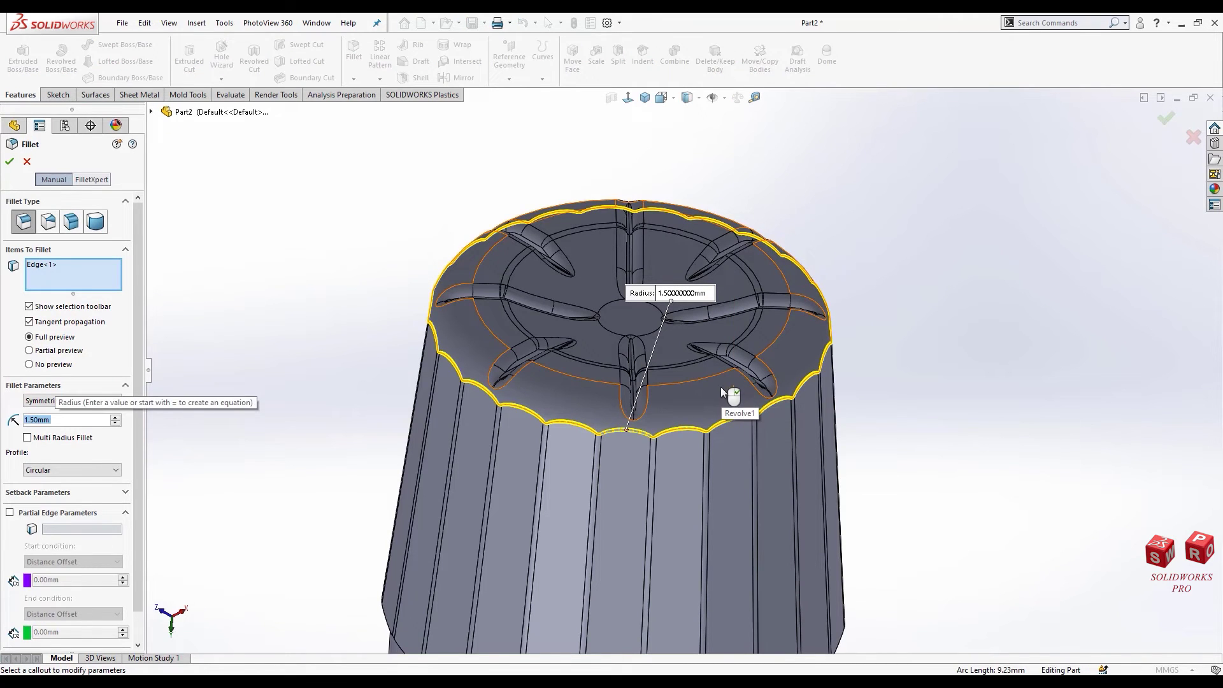
text(2.5)
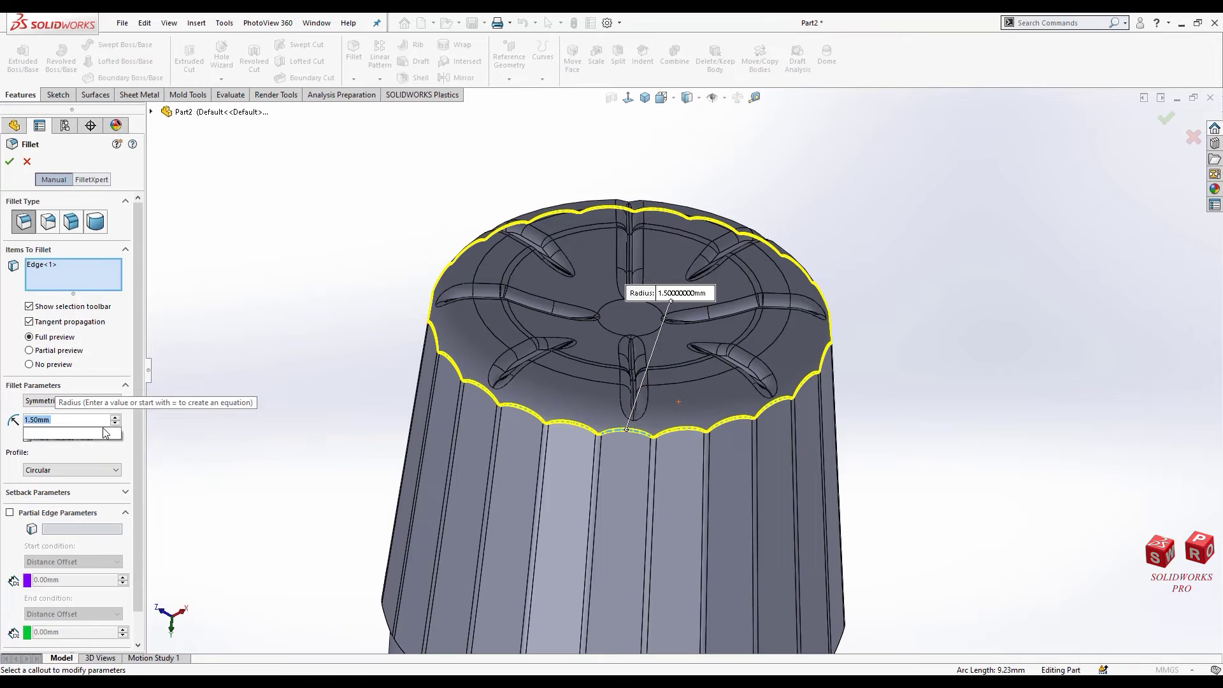
key(Return)
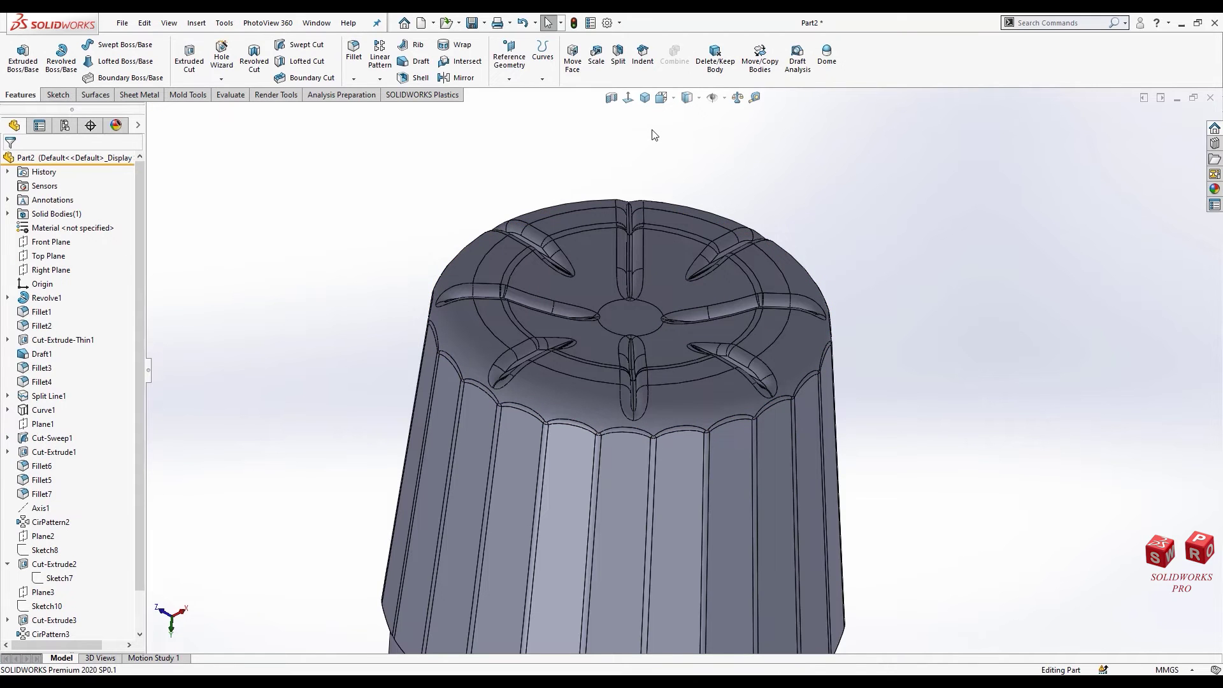
Step: Round the edge where the fluted cone meets the shoulder with a 5 mm fillet
click(645, 97)
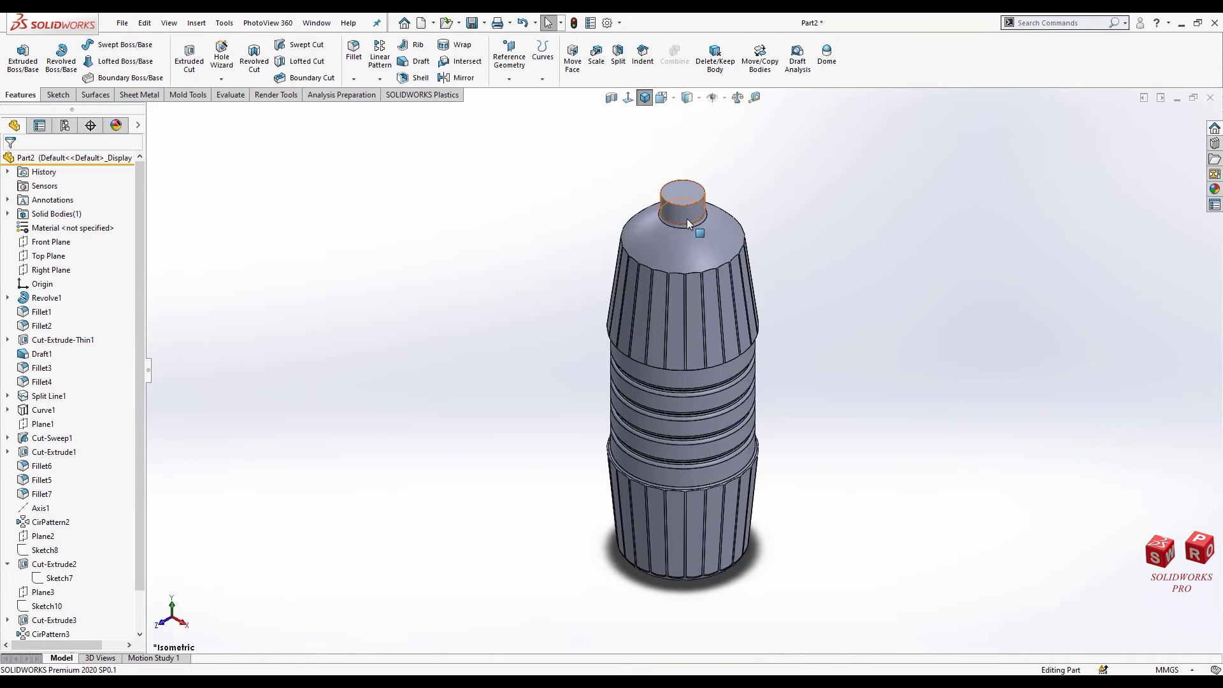
click(700, 273)
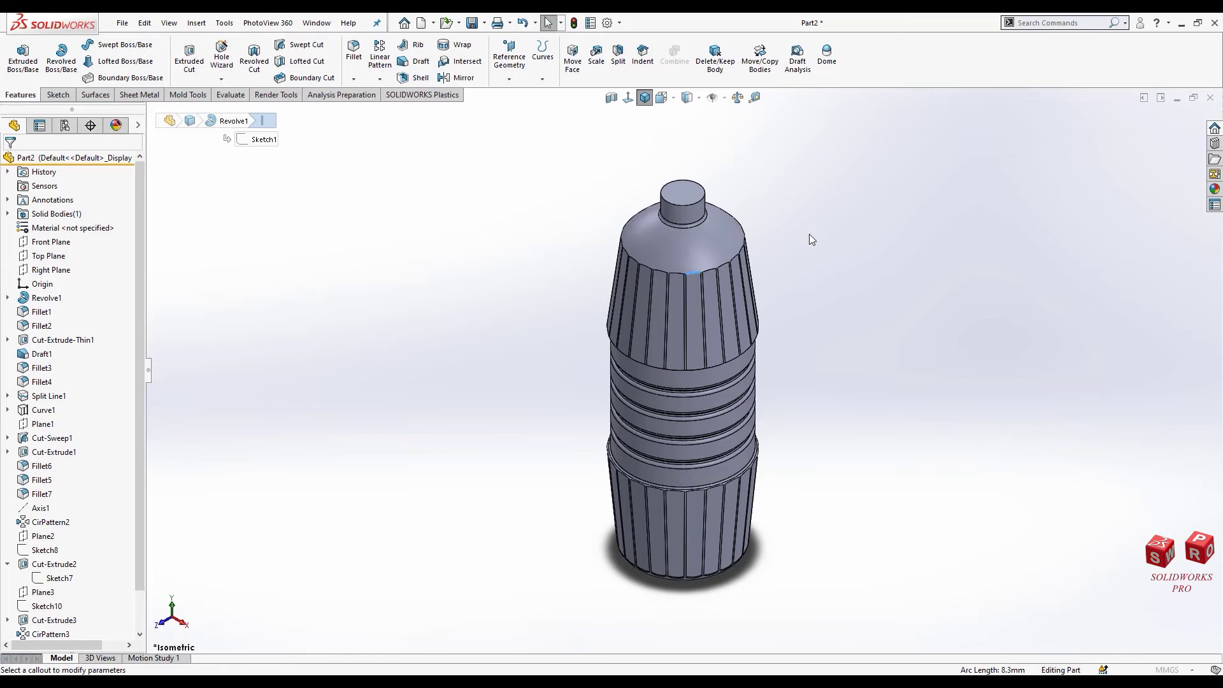
key(Return)
scroll(700, 280, down, 3)
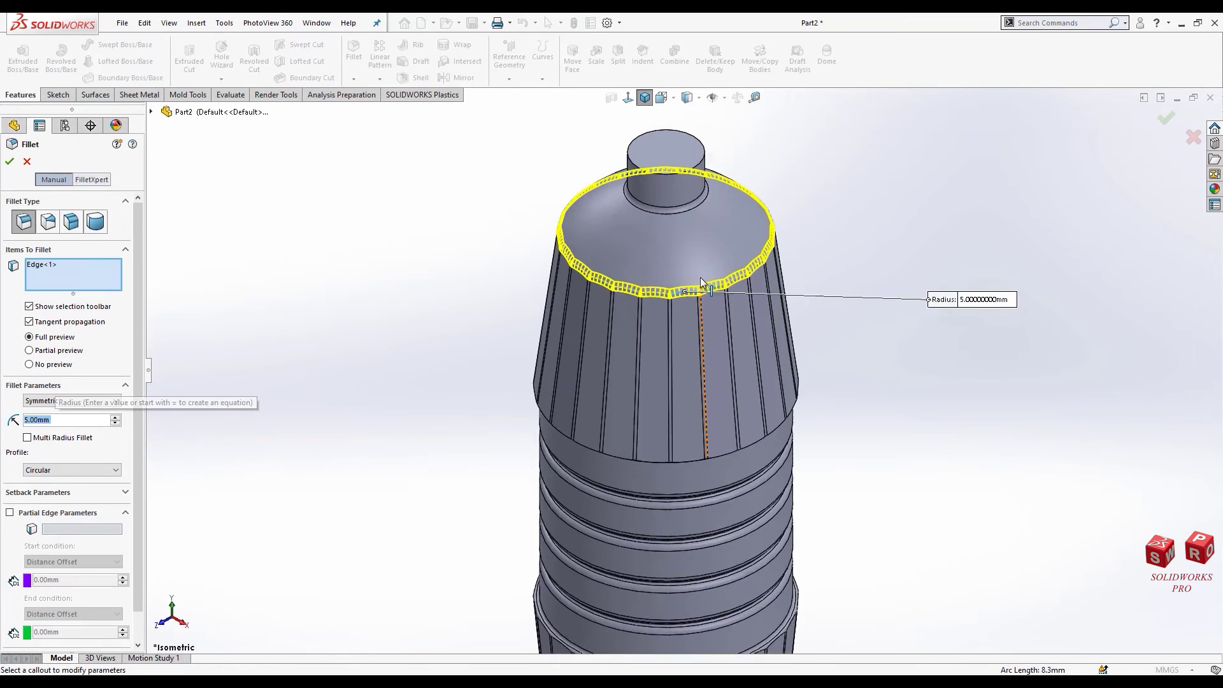
scroll(701, 280, down, 2)
click(1166, 127)
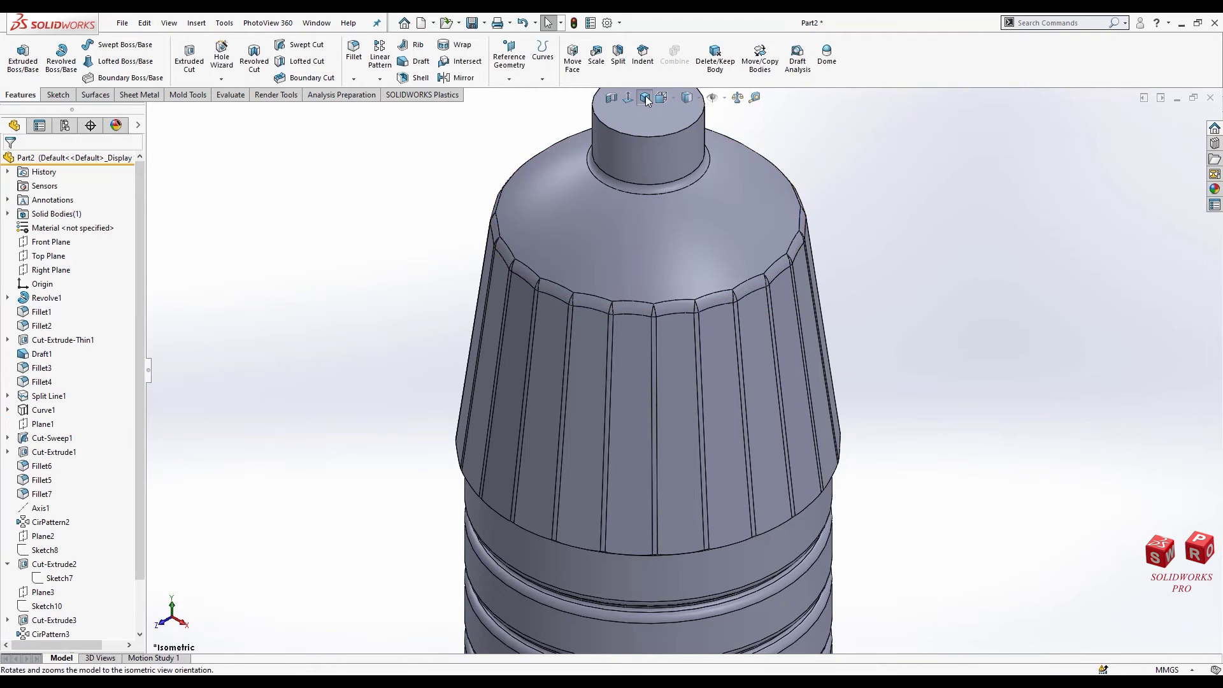
Step: Select the scalloped rim edge below the fluted cone for a new fillet
key(f)
scroll(696, 312, down, 2)
scroll(694, 344, down, 3)
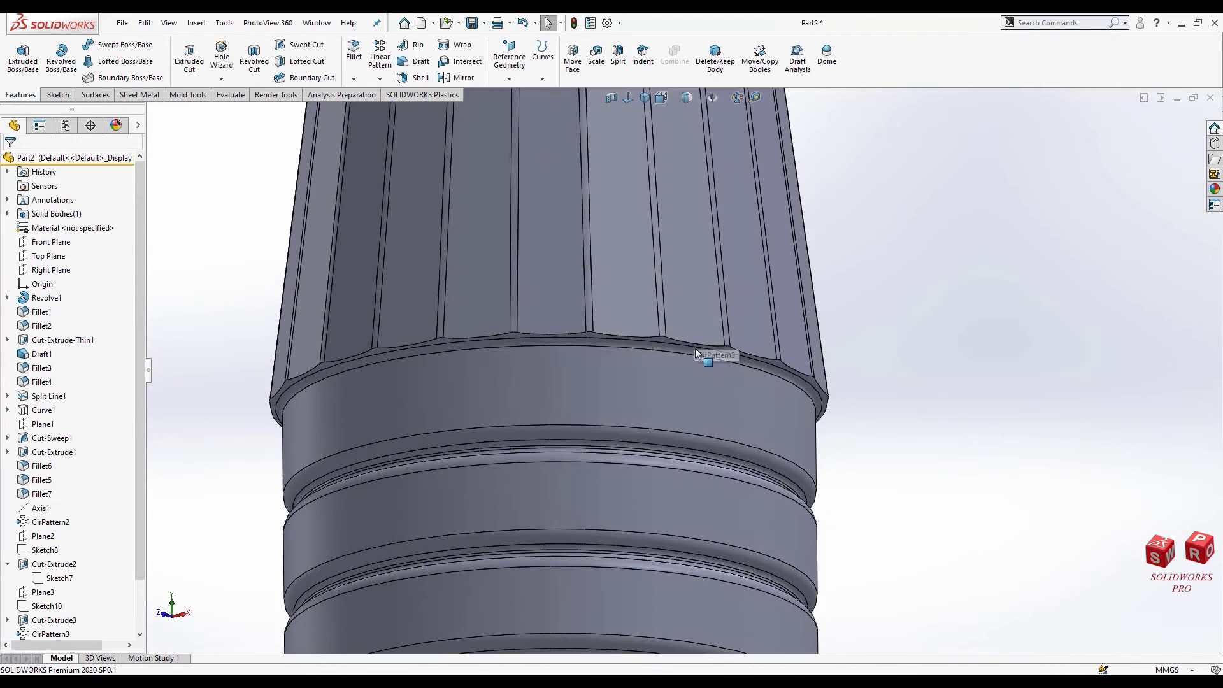
scroll(691, 344, down, 3)
click(648, 342)
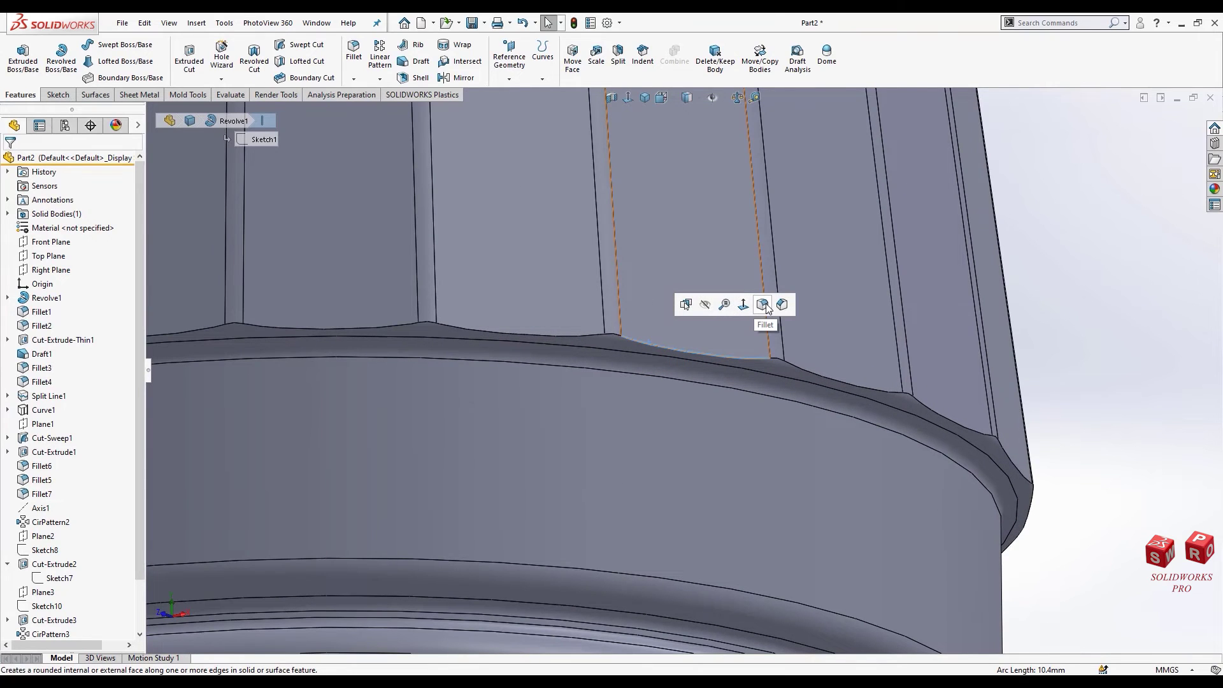
click(766, 303)
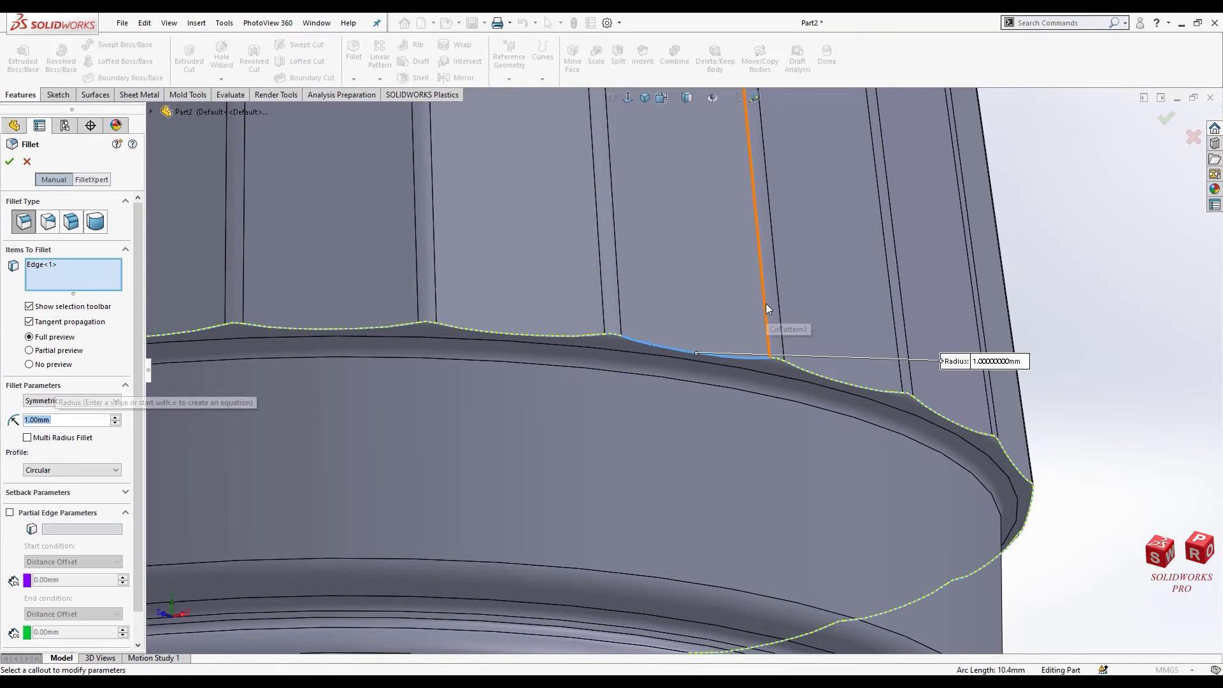
Step: Fillet both scalloped edges along the fluted cone's lower rim at 0.75 mm
text(0.75)
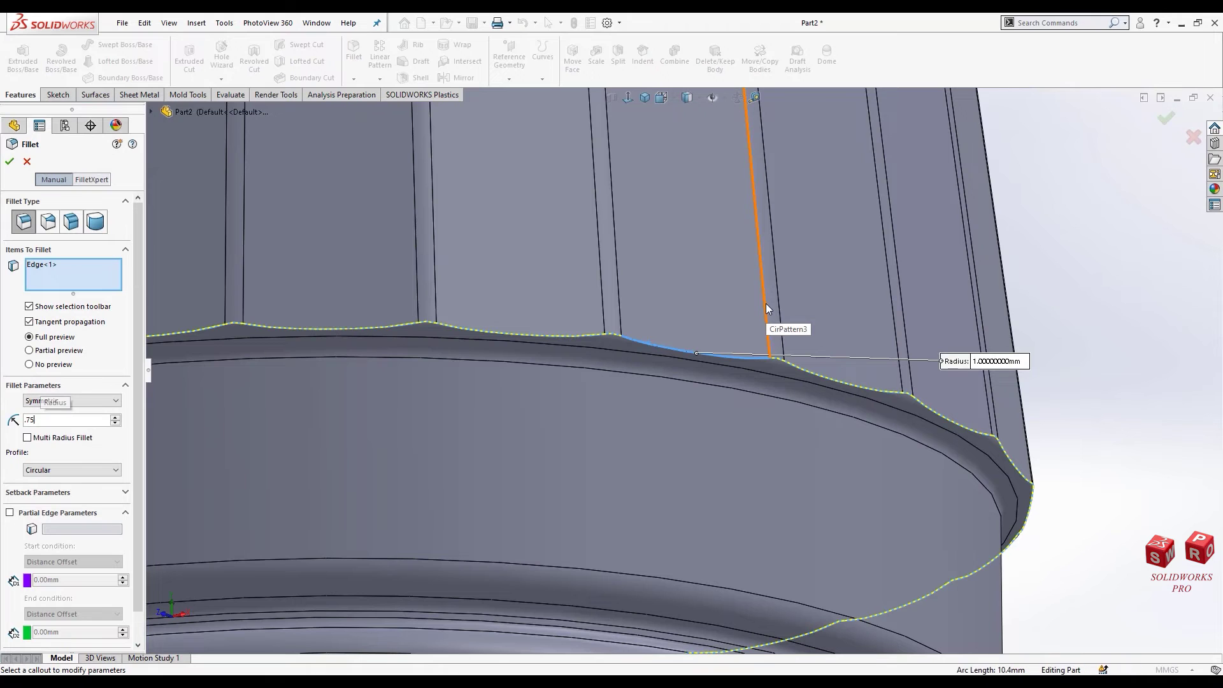
key(Return)
scroll(765, 311, up, 5)
scroll(688, 456, up, 3)
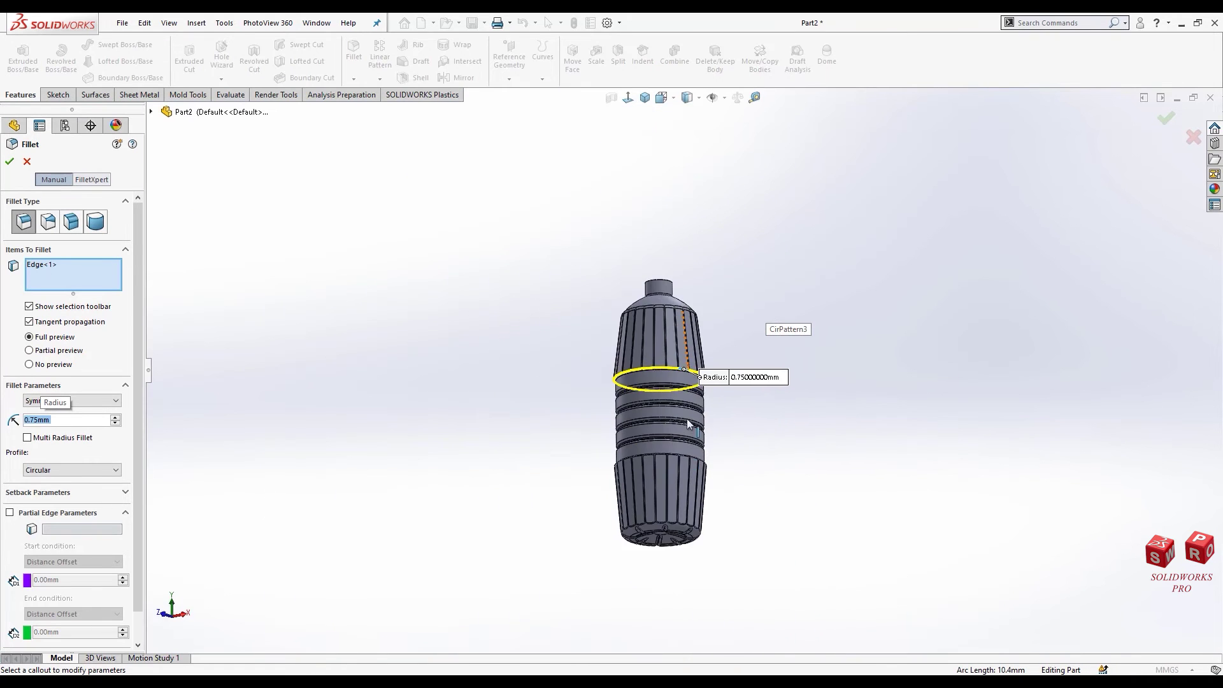
scroll(687, 418, down, 2)
scroll(705, 554, down, 4)
scroll(704, 283, down, 3)
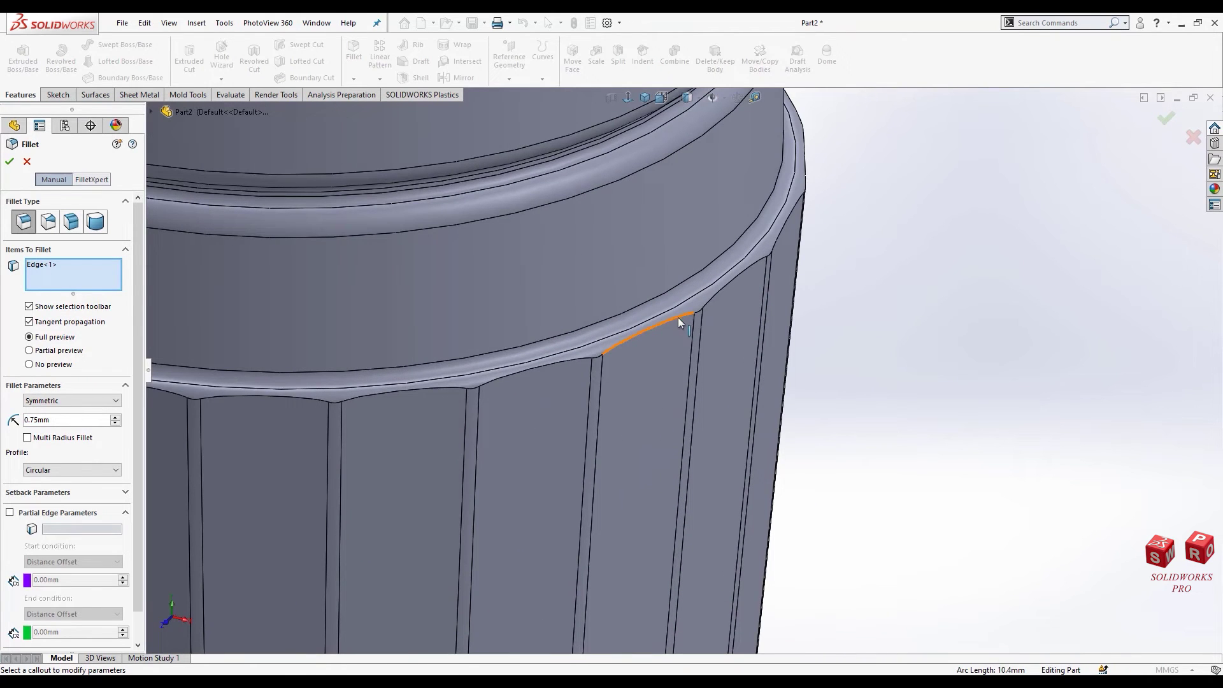
click(679, 318)
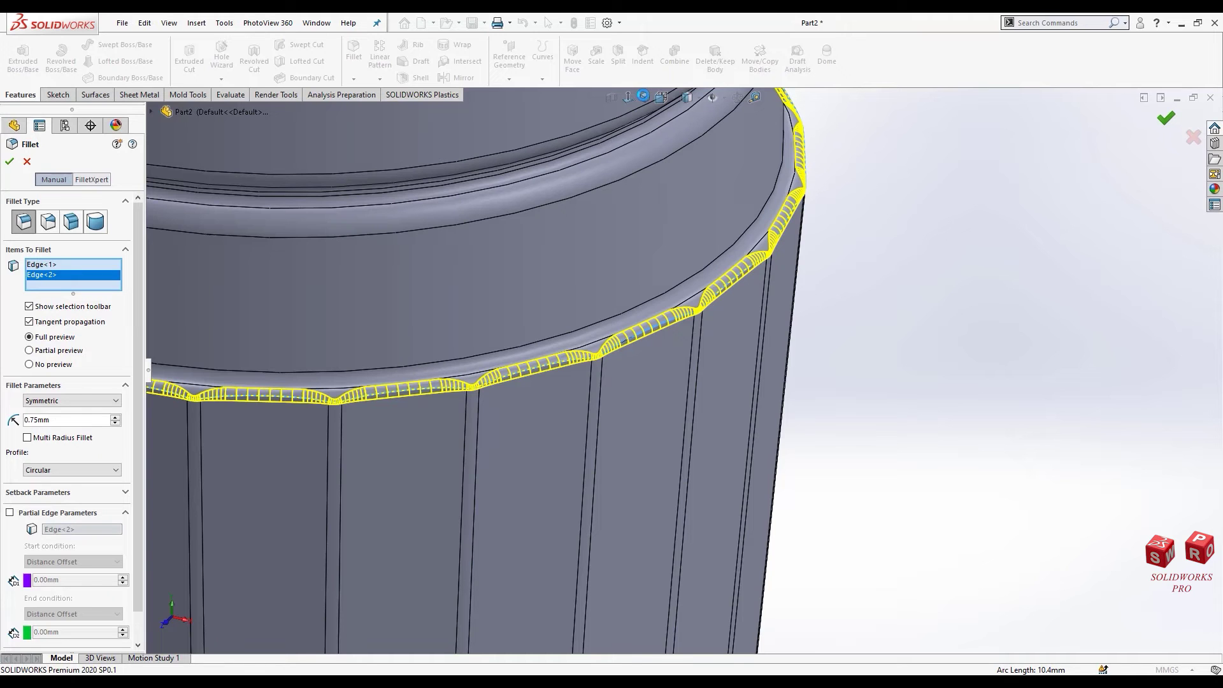
key(ctrl+7)
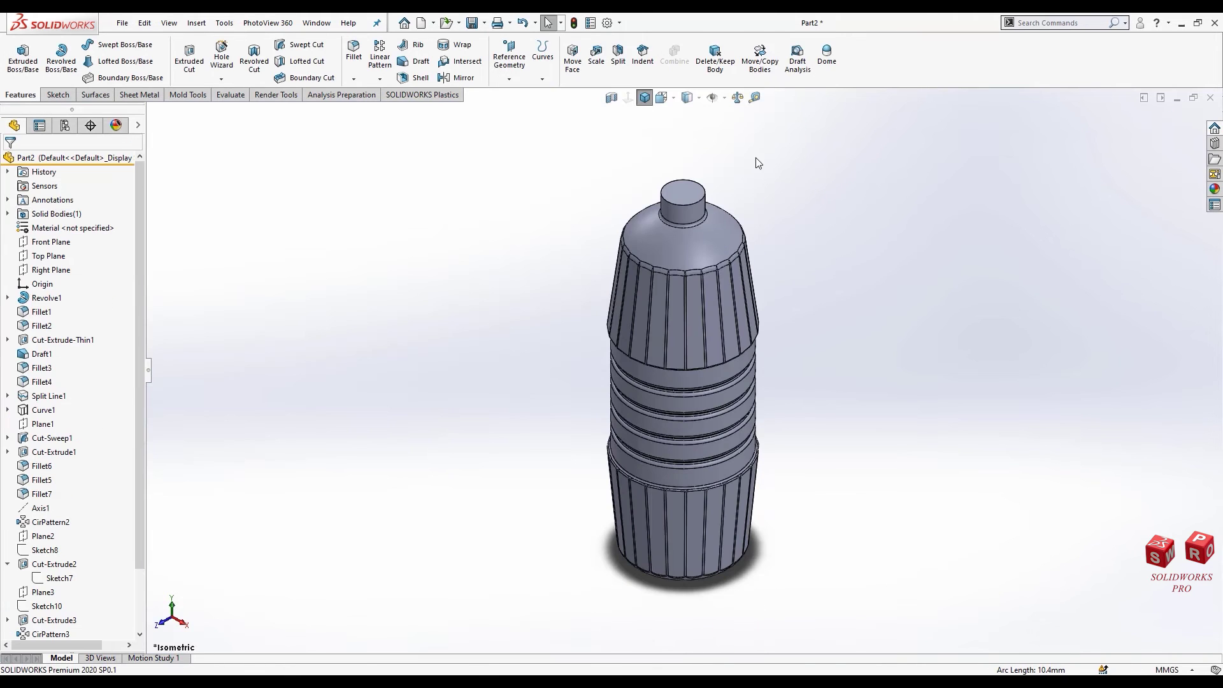
scroll(714, 465, up, 3)
Step: Edit Fillet11 to change its radius from 0.75 mm to 0.60 mm
mouse_move(724, 419)
middle_down()
mouse_move(752, 414)
mouse_move(772, 371)
mouse_move(729, 418)
middle_up()
scroll(777, 409, up, 5)
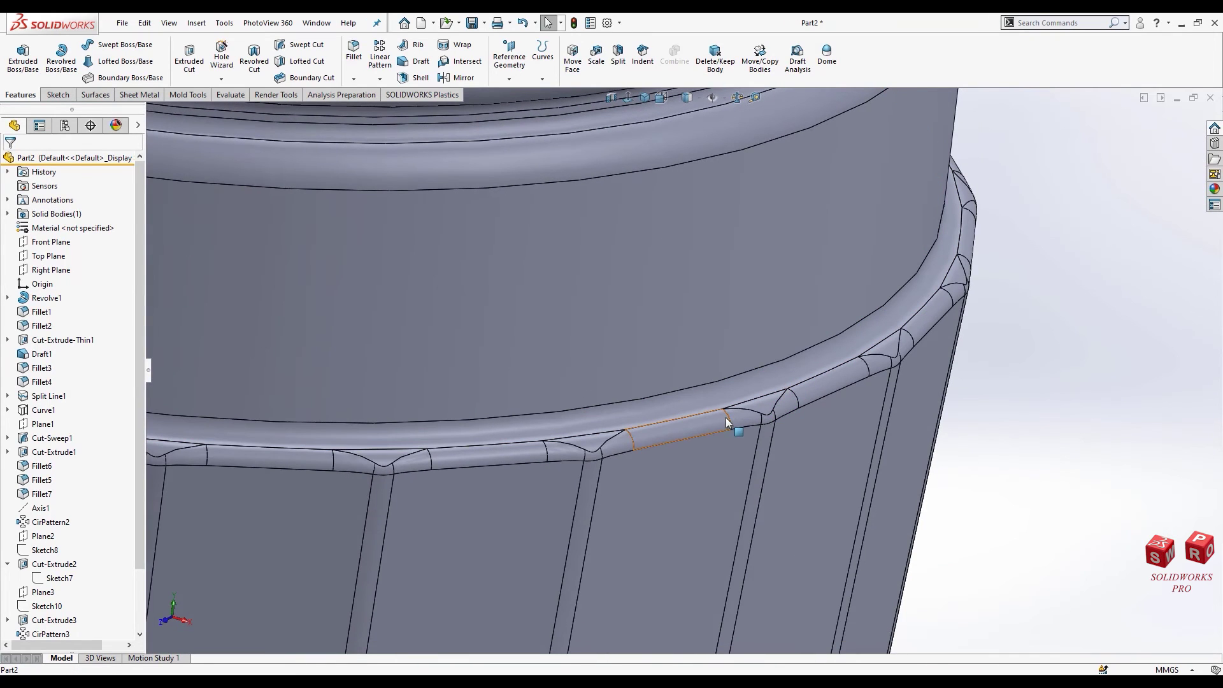
click(725, 422)
click(762, 361)
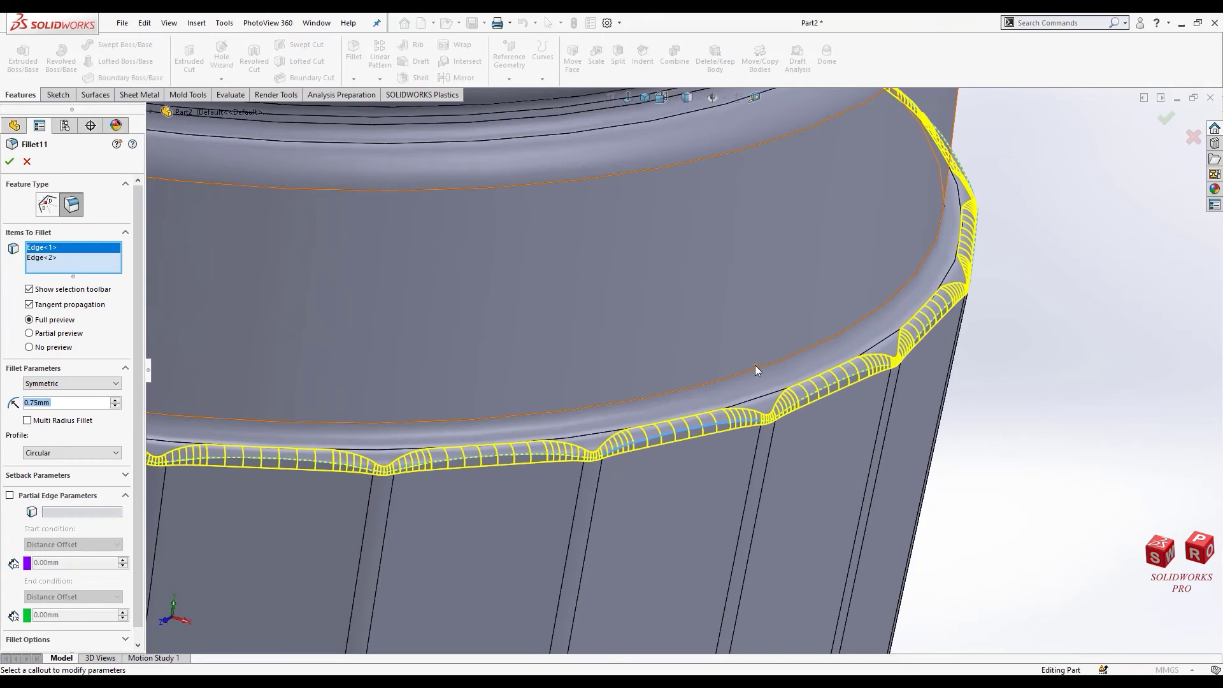
text(0.6)
key(Return)
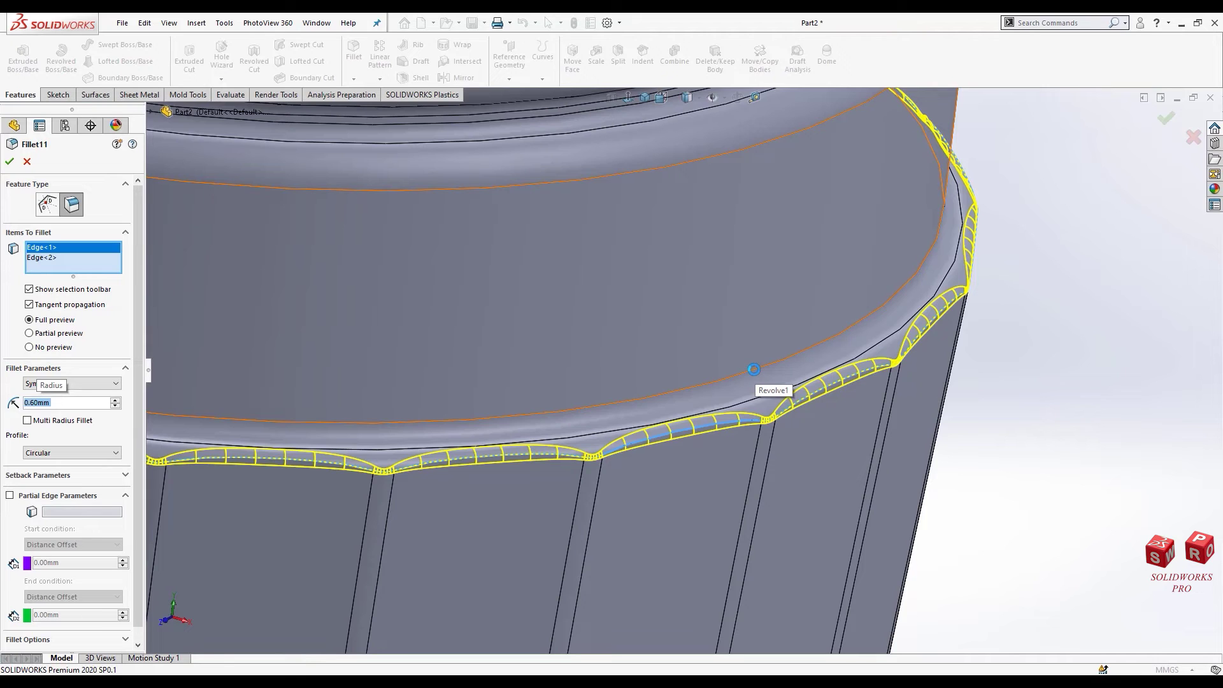
key(Return)
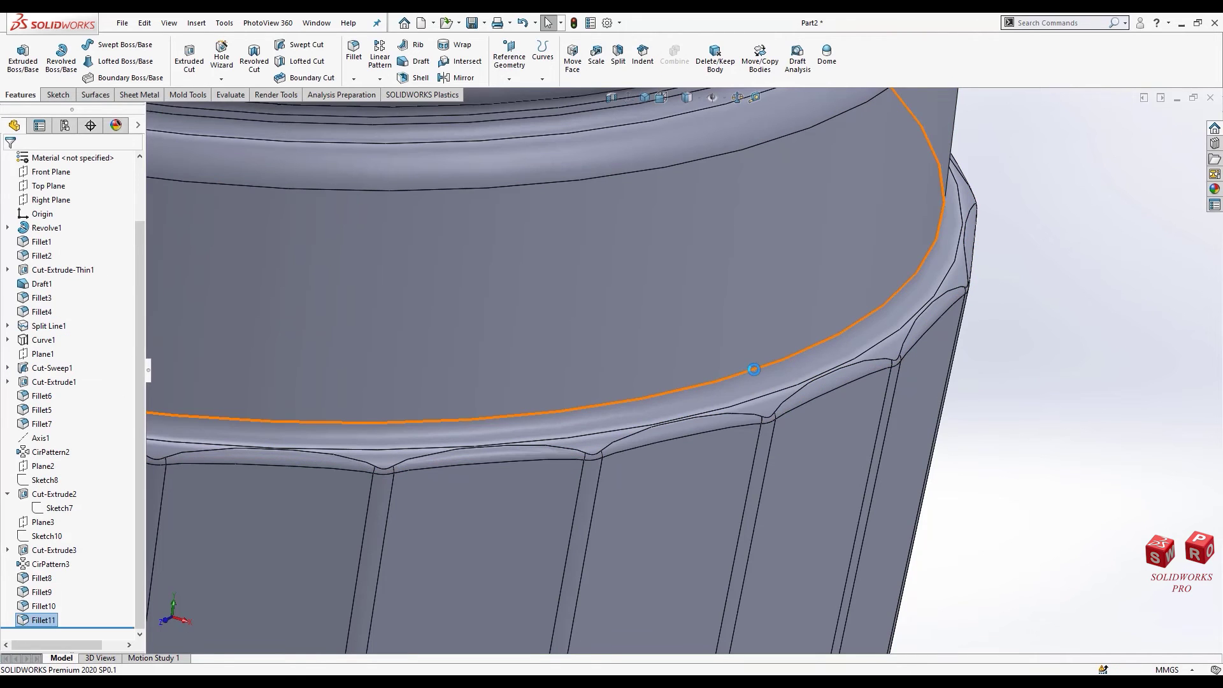
scroll(662, 148, up, 5)
key(ctrl+7)
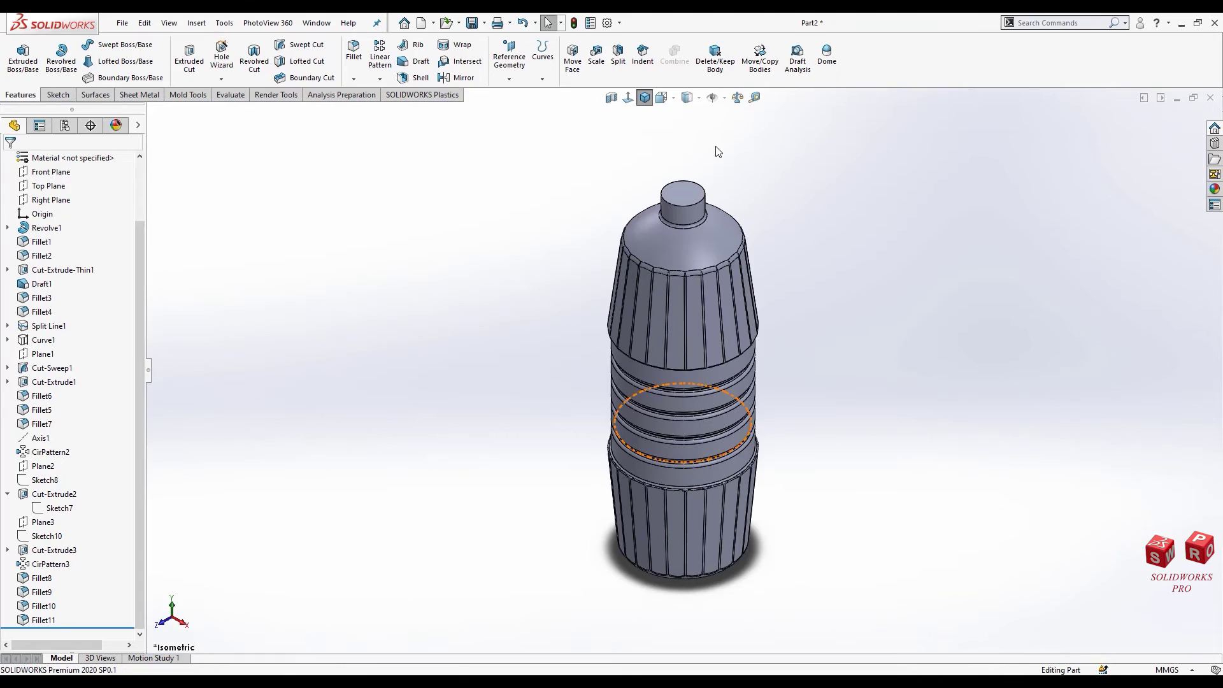
scroll(14, 503, up, 2)
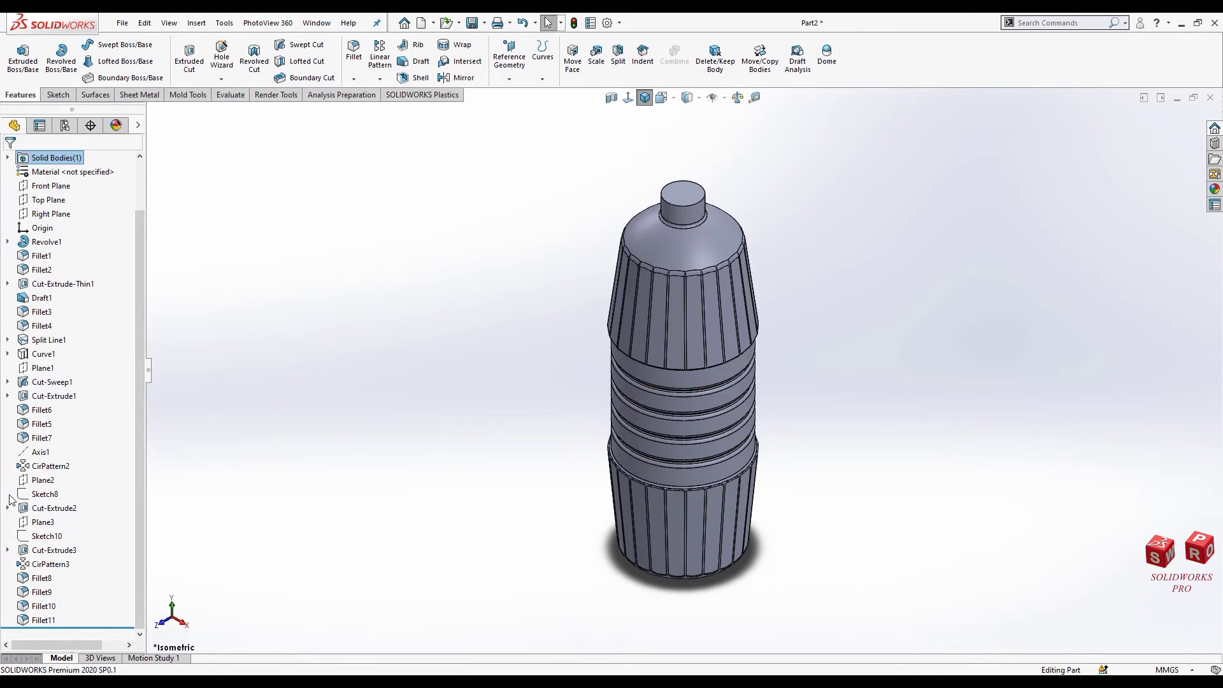
Step: Shell the bottle to 0.5 mm walls, leaving the neck's top face open
click(419, 79)
text(0.50mm)
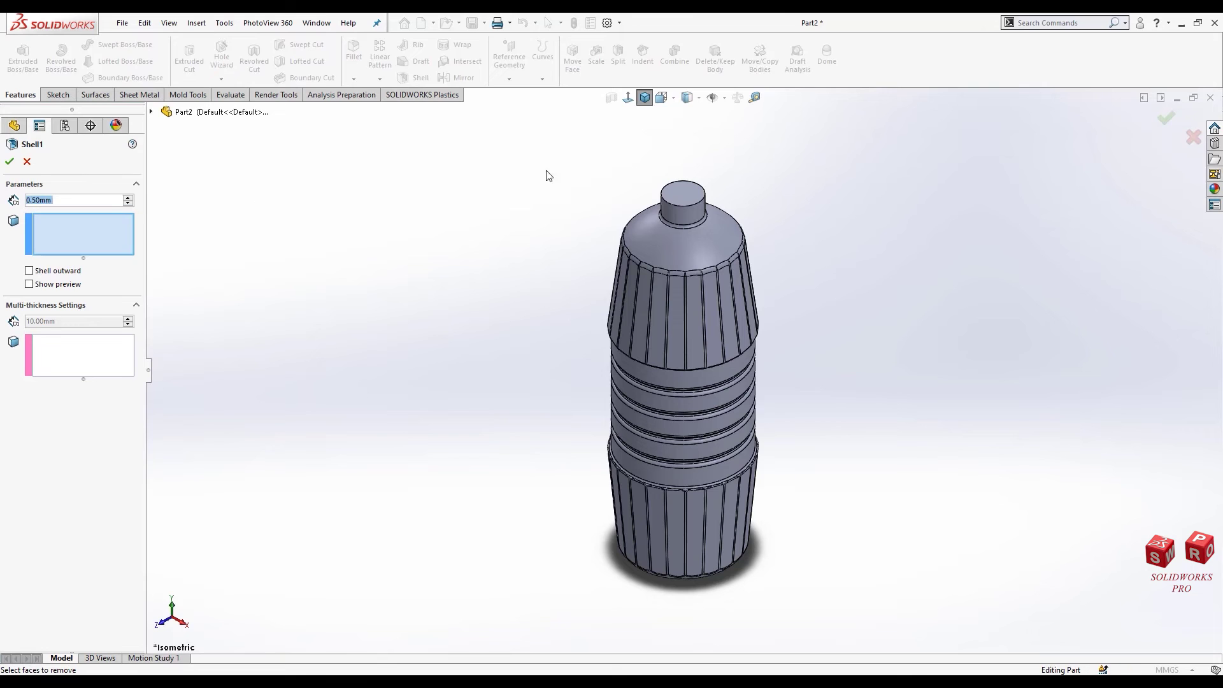
click(674, 194)
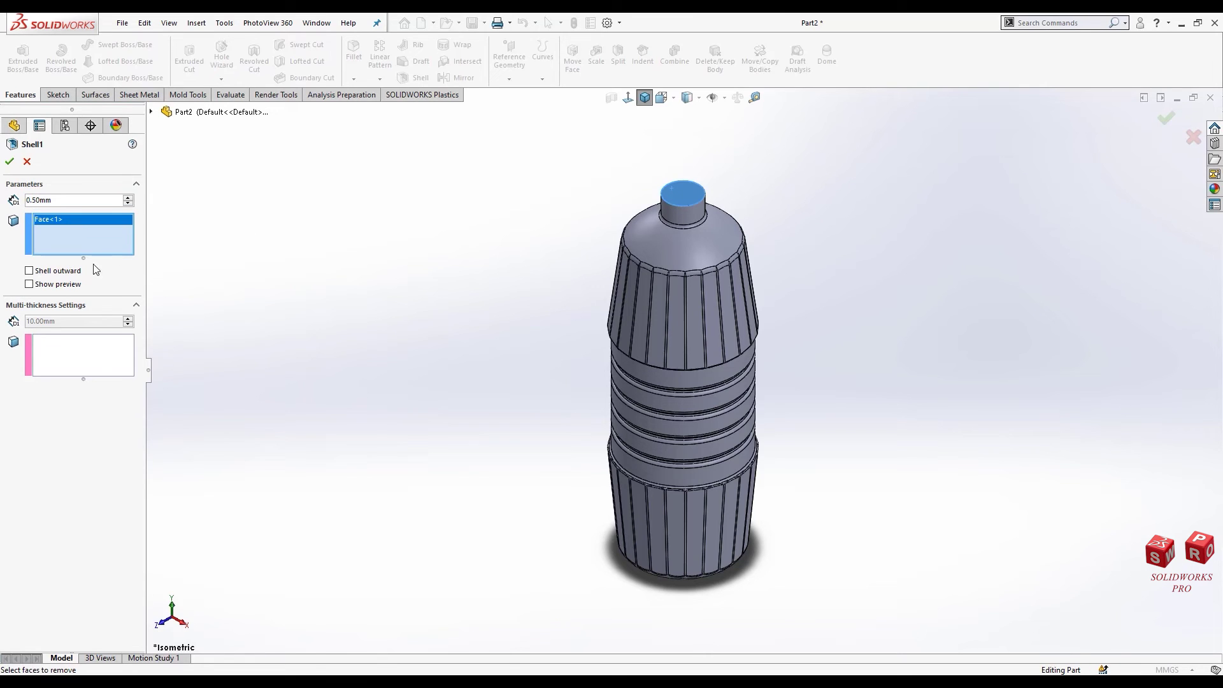
click(61, 284)
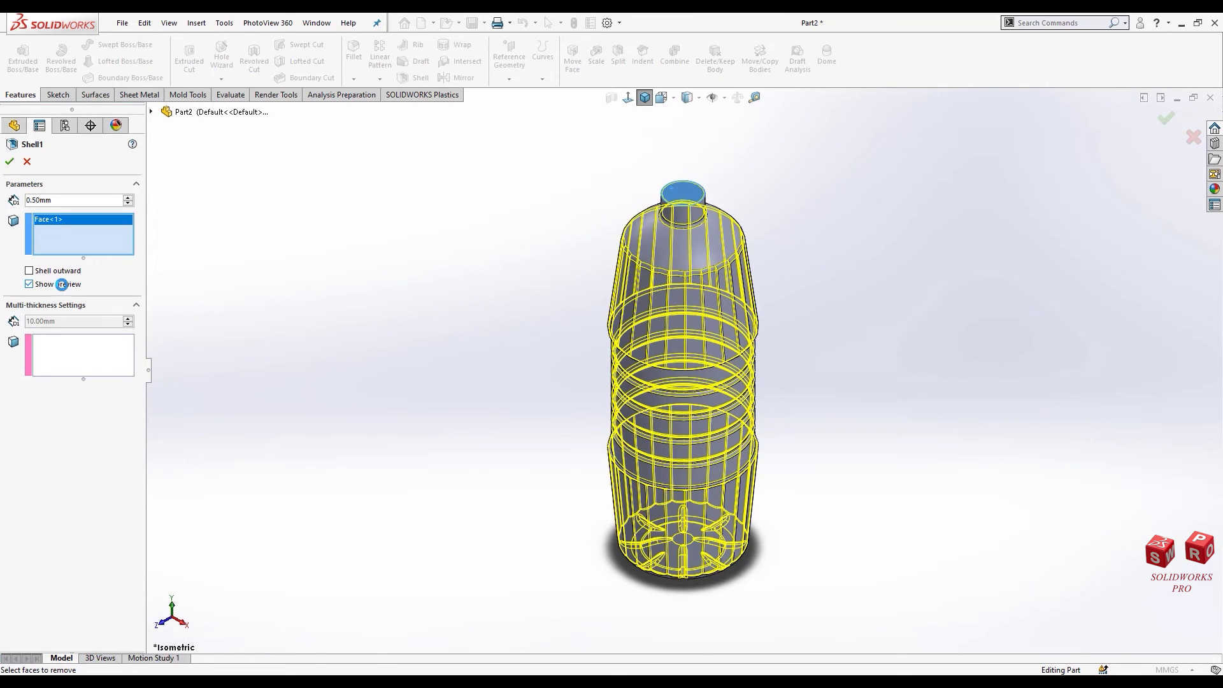
click(10, 162)
click(648, 366)
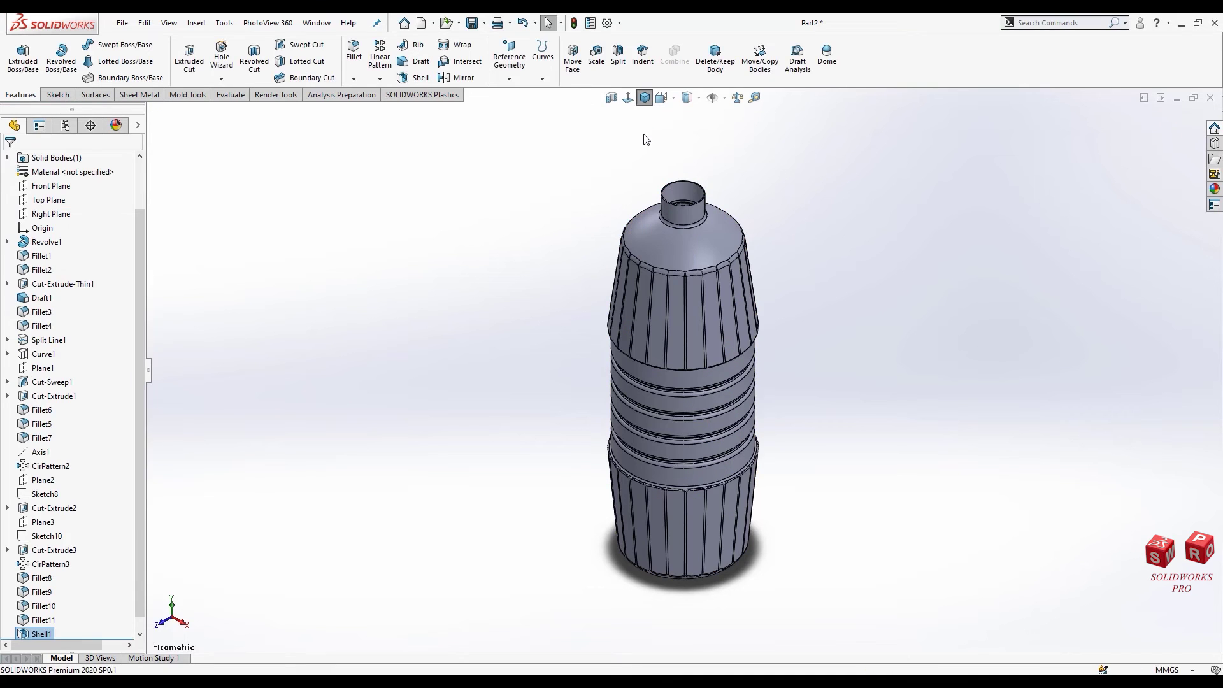
click(628, 98)
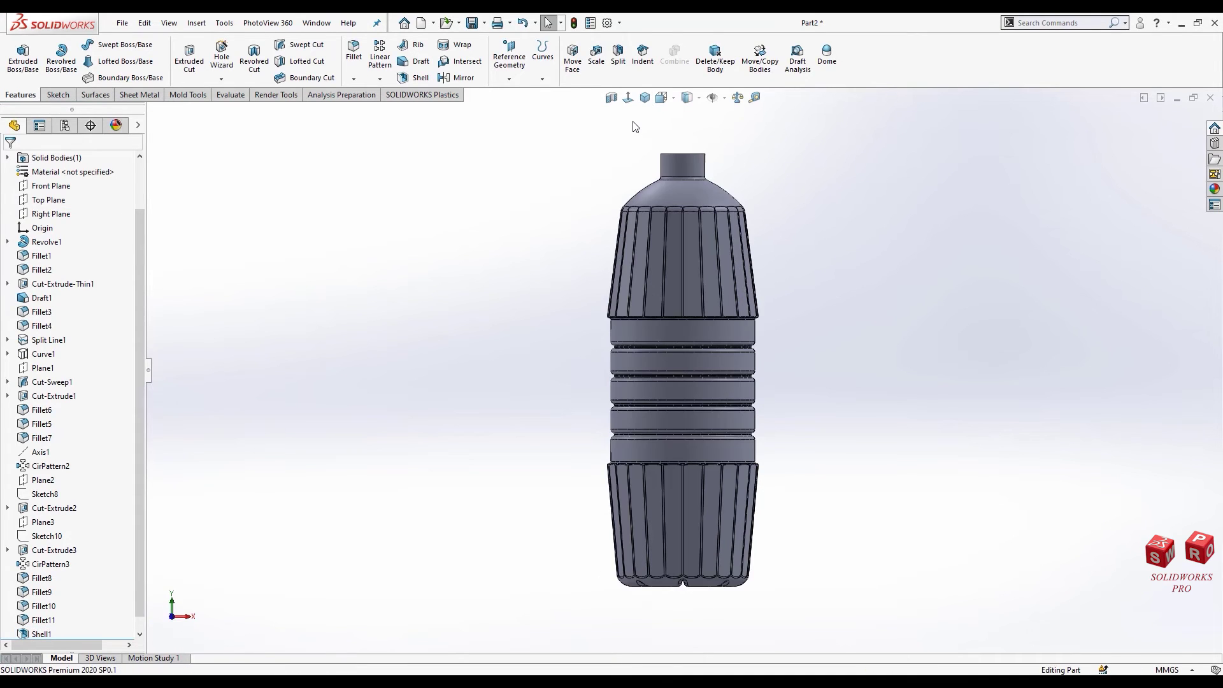
click(611, 98)
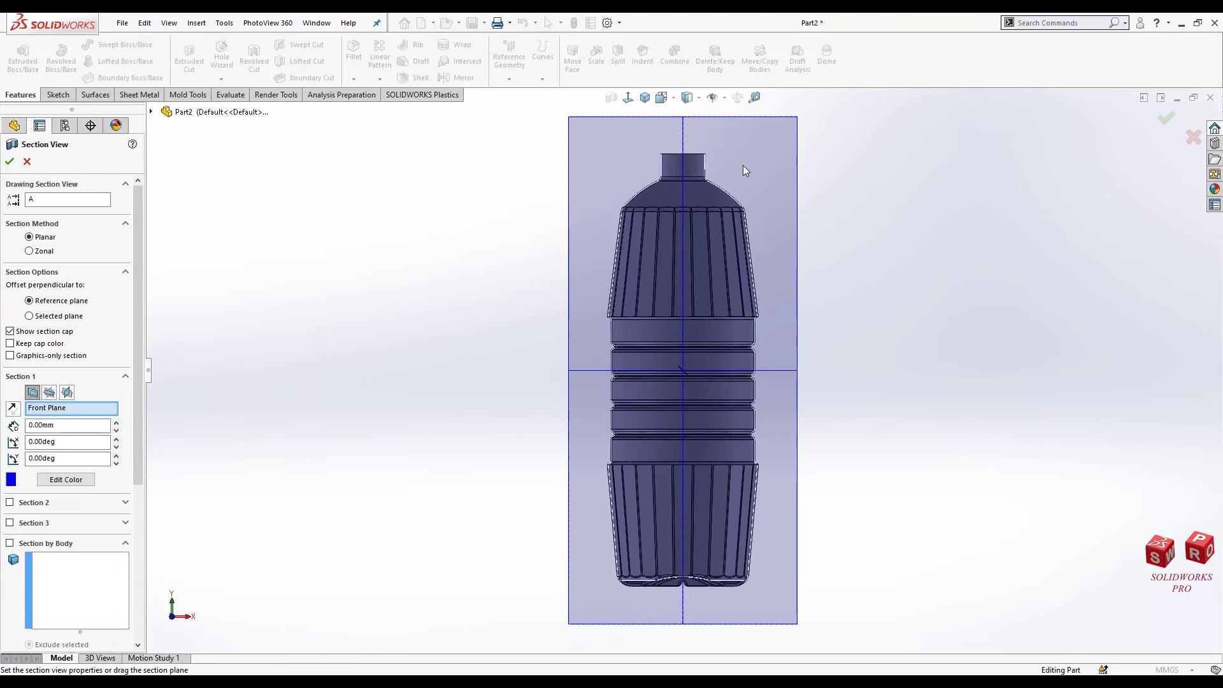
middle_drag(699, 192, 733, 211)
click(9, 161)
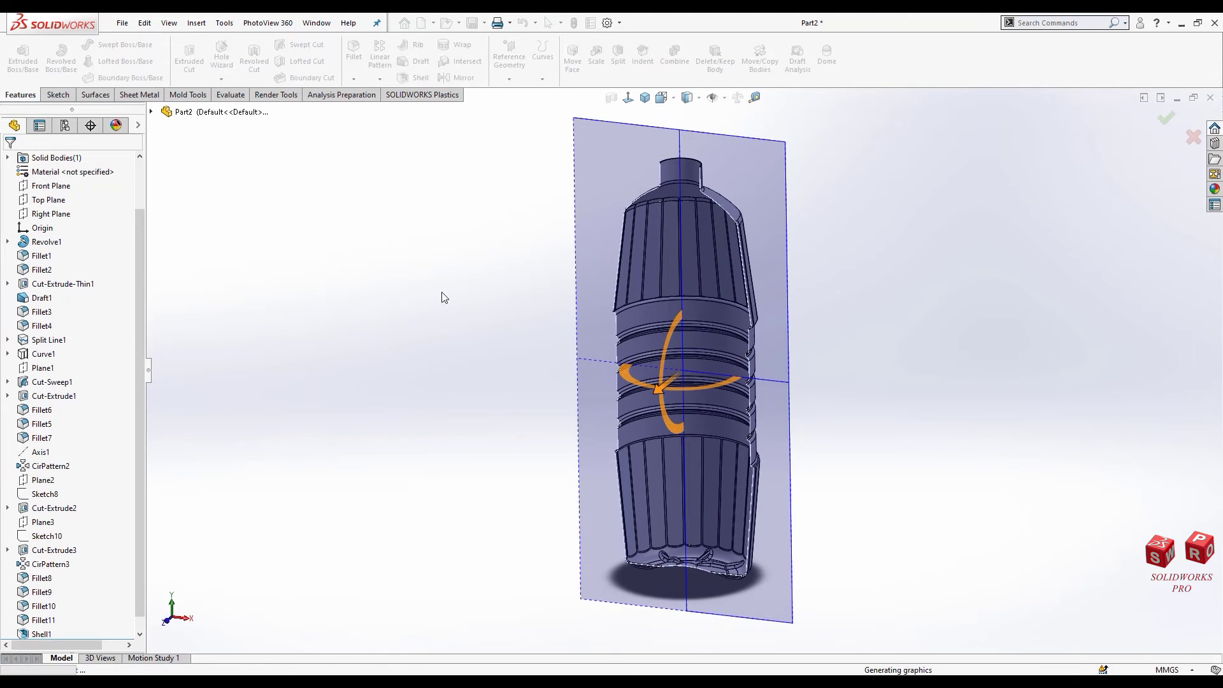
scroll(700, 485, down, 5)
scroll(689, 537, down, 3)
middle_drag(689, 537, 573, 513)
scroll(941, 555, down, 3)
middle_drag(941, 556, 931, 557)
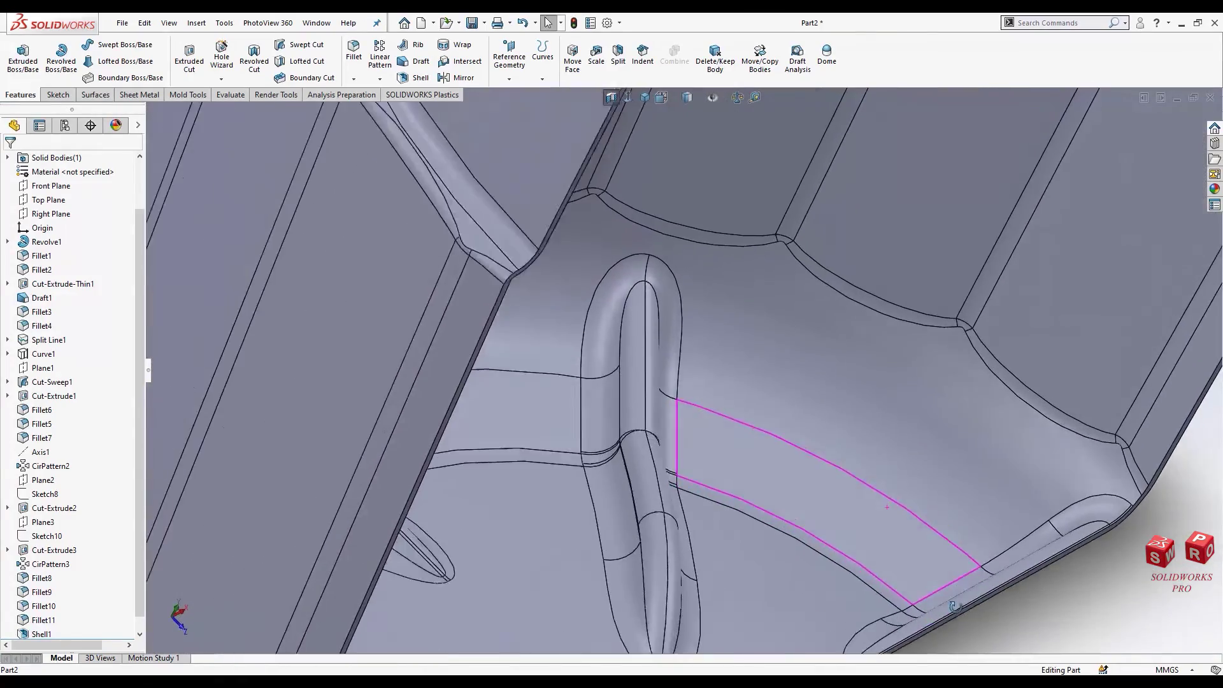
scroll(930, 557, down, 2)
scroll(930, 556, up, 5)
scroll(736, 377, up, 3)
mouse_move(737, 377)
middle_down()
mouse_move(543, 265)
mouse_move(605, 281)
middle_up()
scroll(490, 359, down, 3)
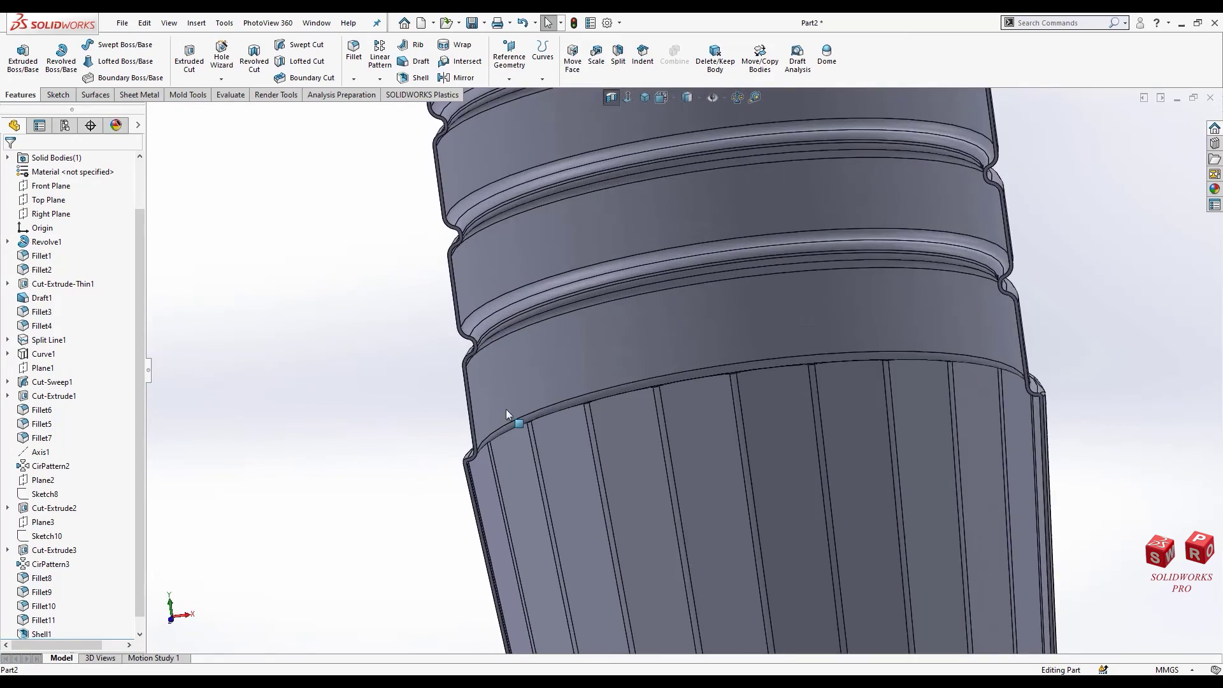
scroll(506, 409, down, 3)
scroll(526, 404, down, 2)
scroll(506, 317, up, 3)
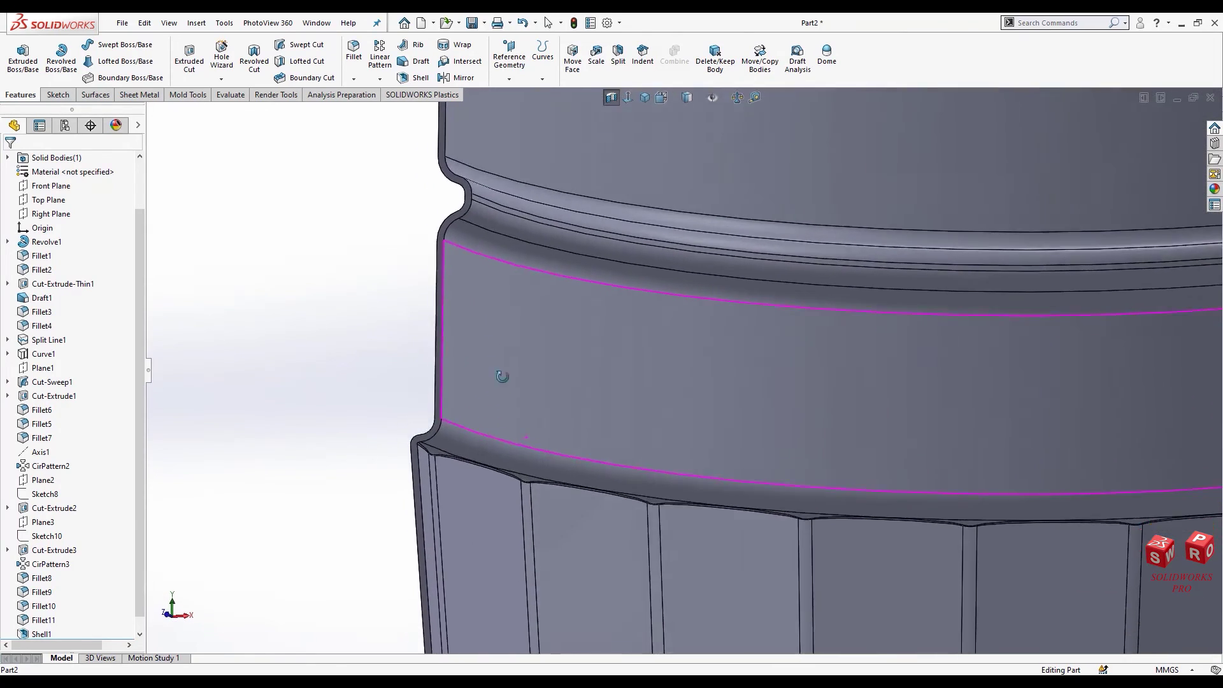
scroll(615, 251, up, 4)
scroll(695, 250, down, 2)
scroll(681, 258, down, 3)
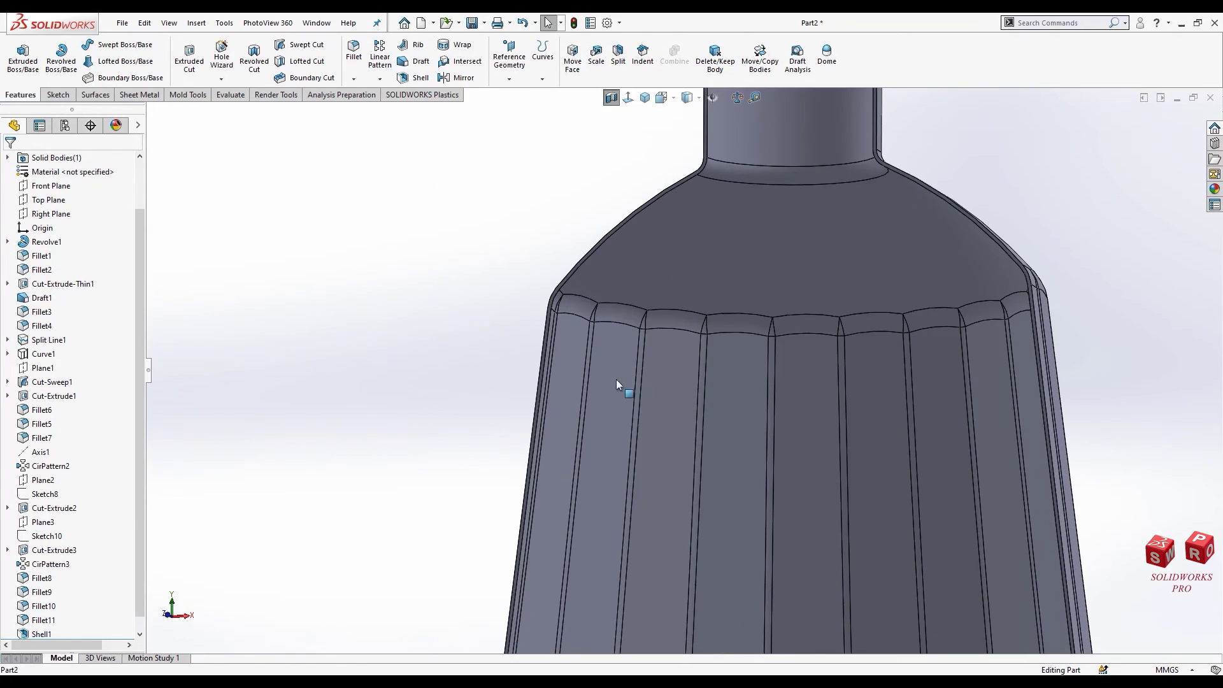
scroll(752, 215, up, 2)
click(645, 97)
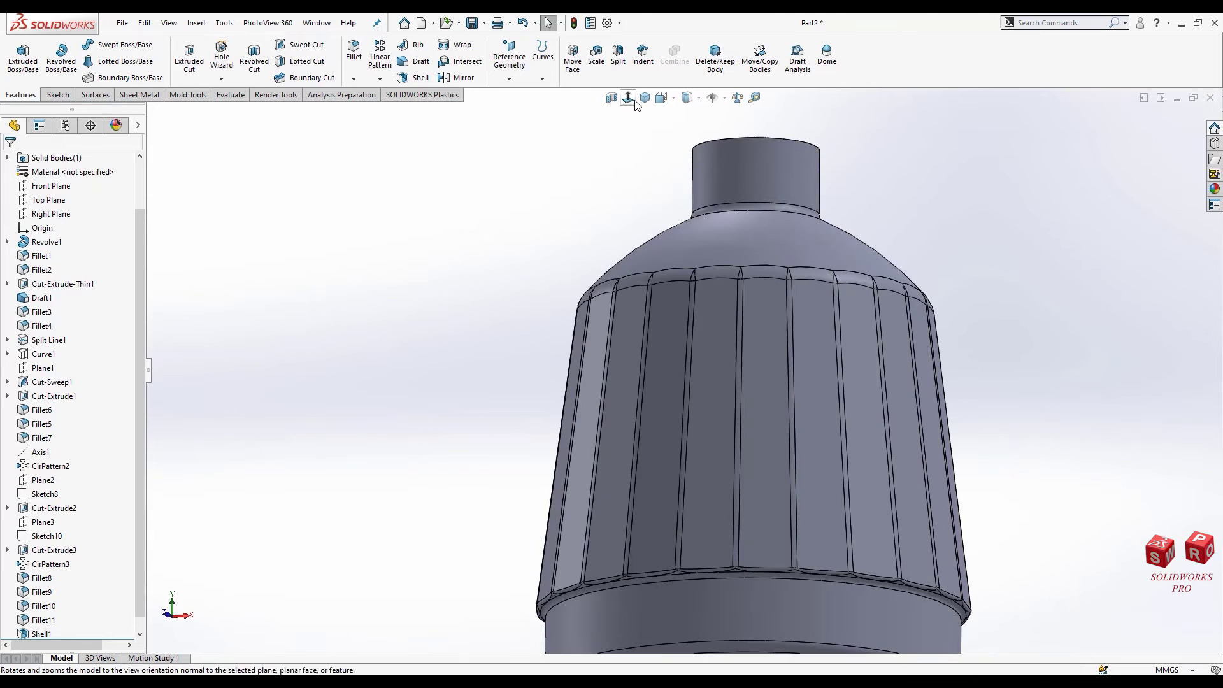
click(644, 97)
scroll(712, 179, down, 3)
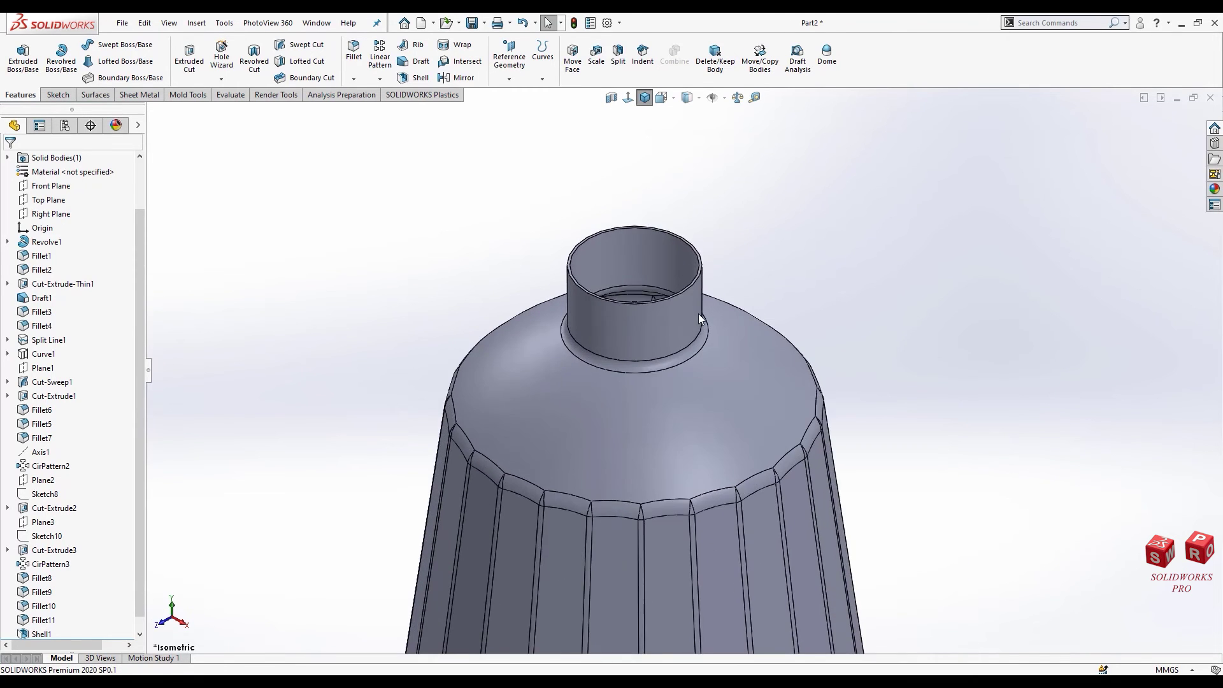
scroll(697, 223, down, 3)
Step: Create Plane4 offset 5 mm below the neck's top face
click(694, 224)
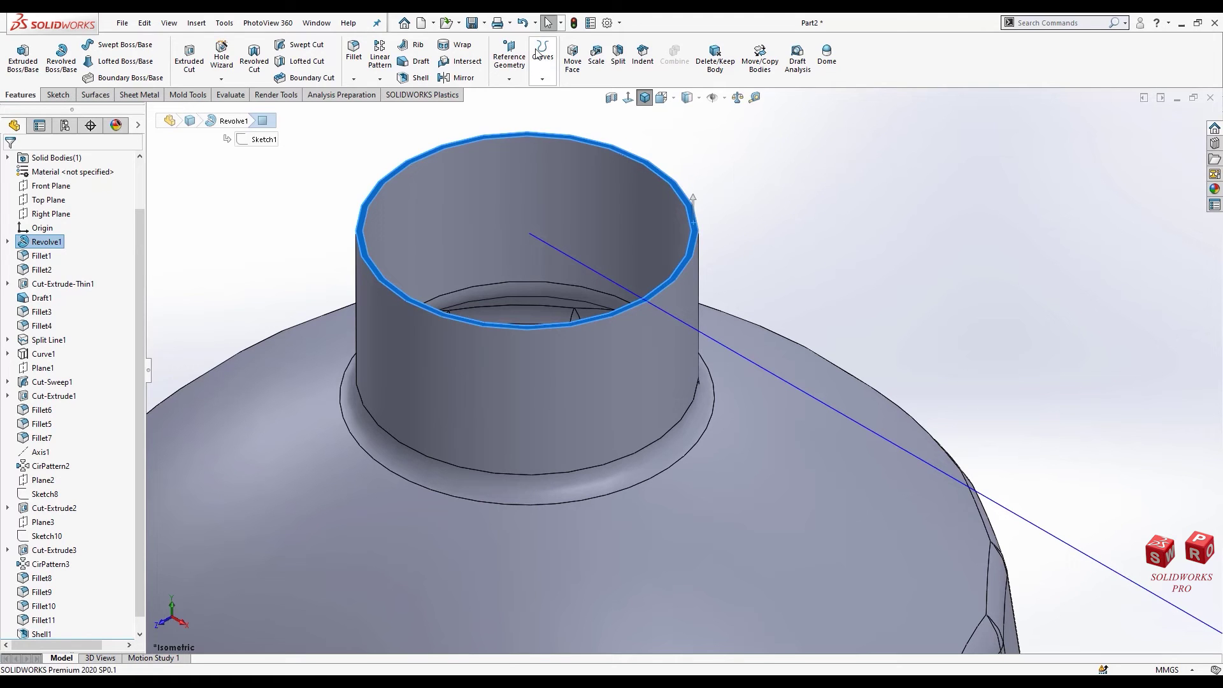
click(509, 52)
click(519, 94)
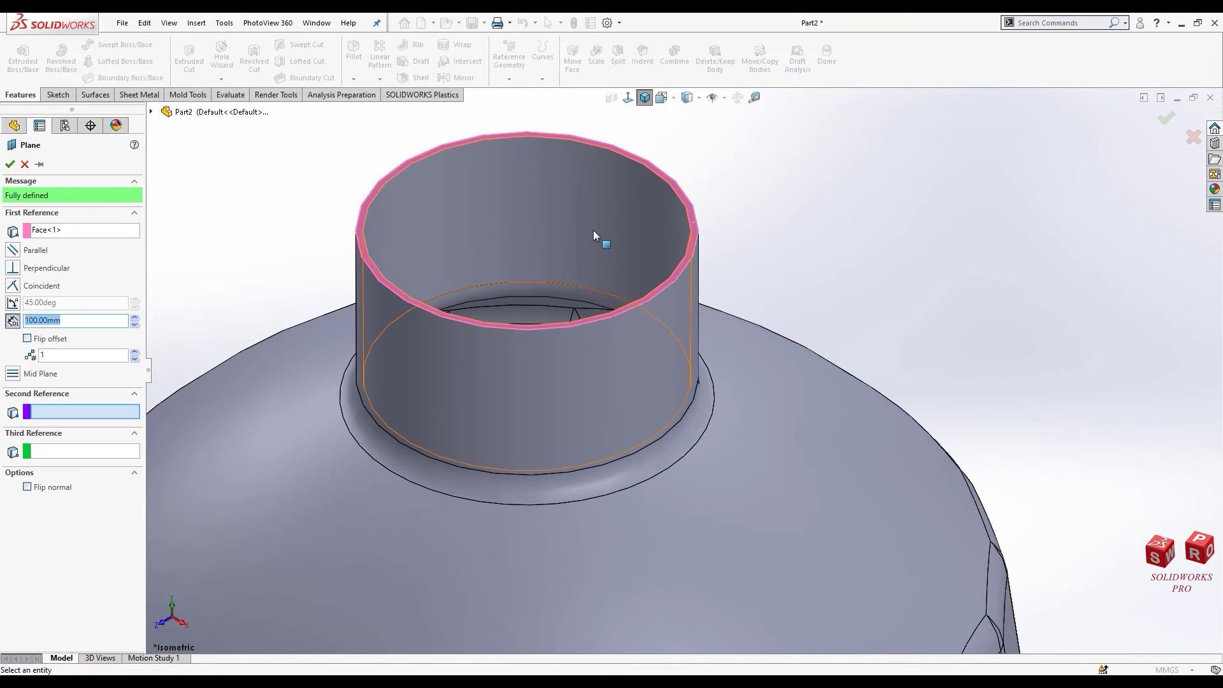
text(5)
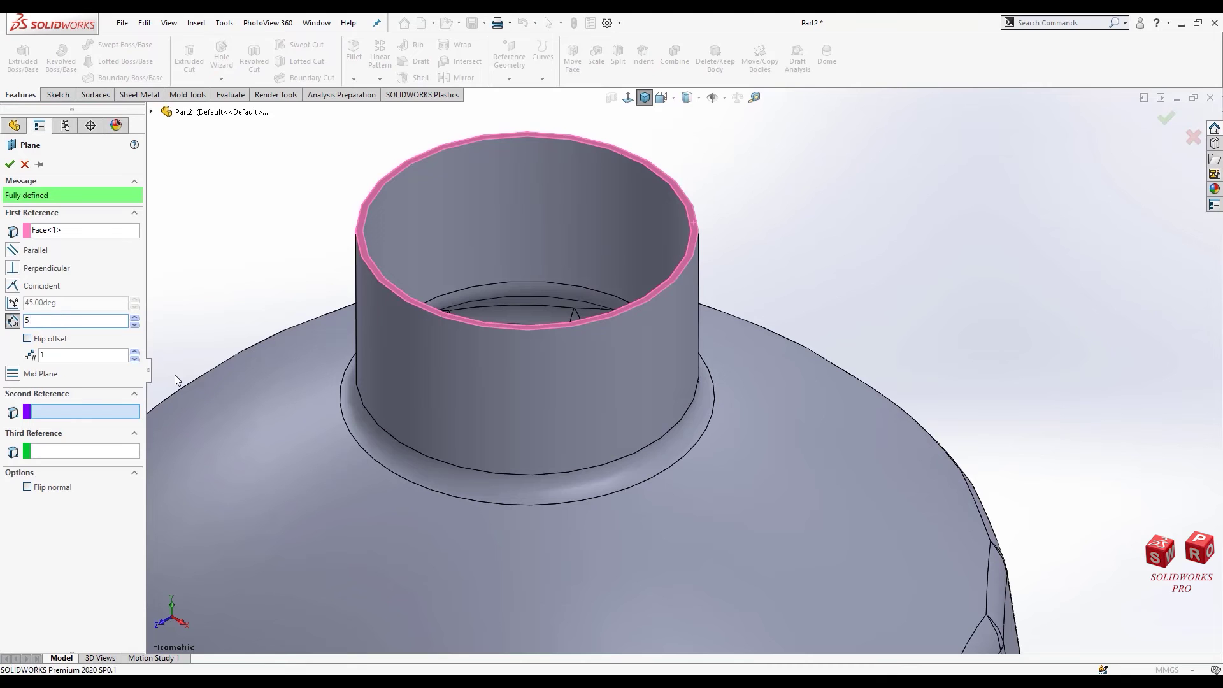
key(Return)
click(58, 339)
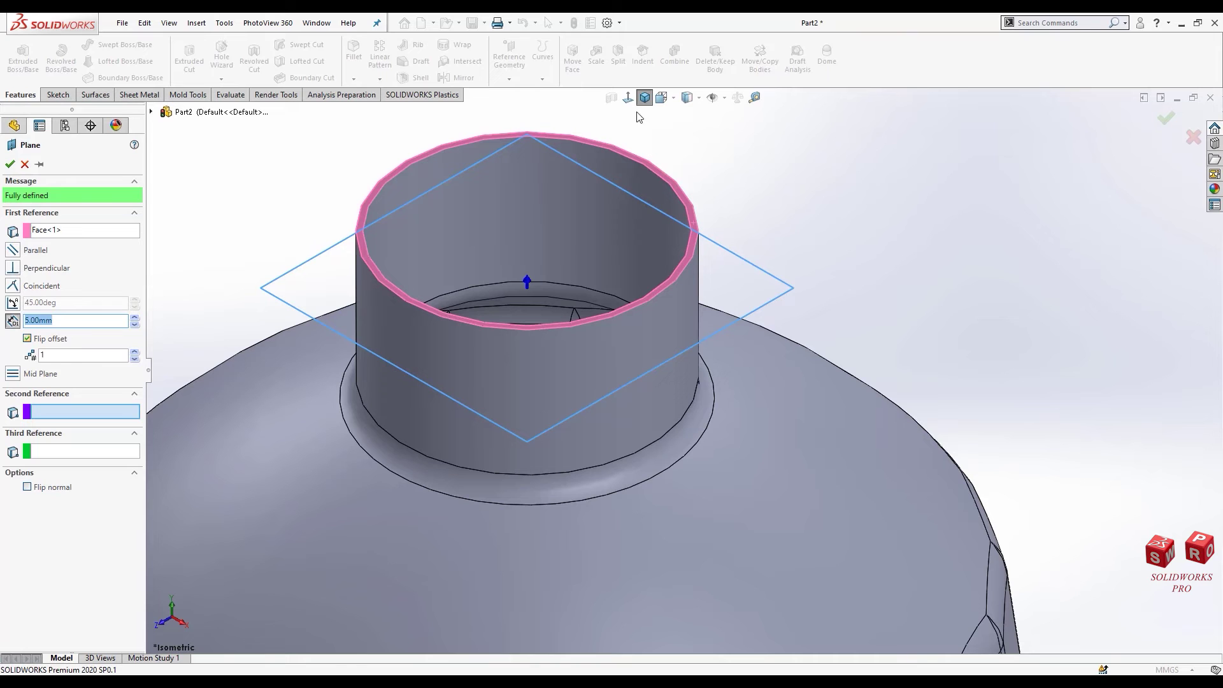
key(Return)
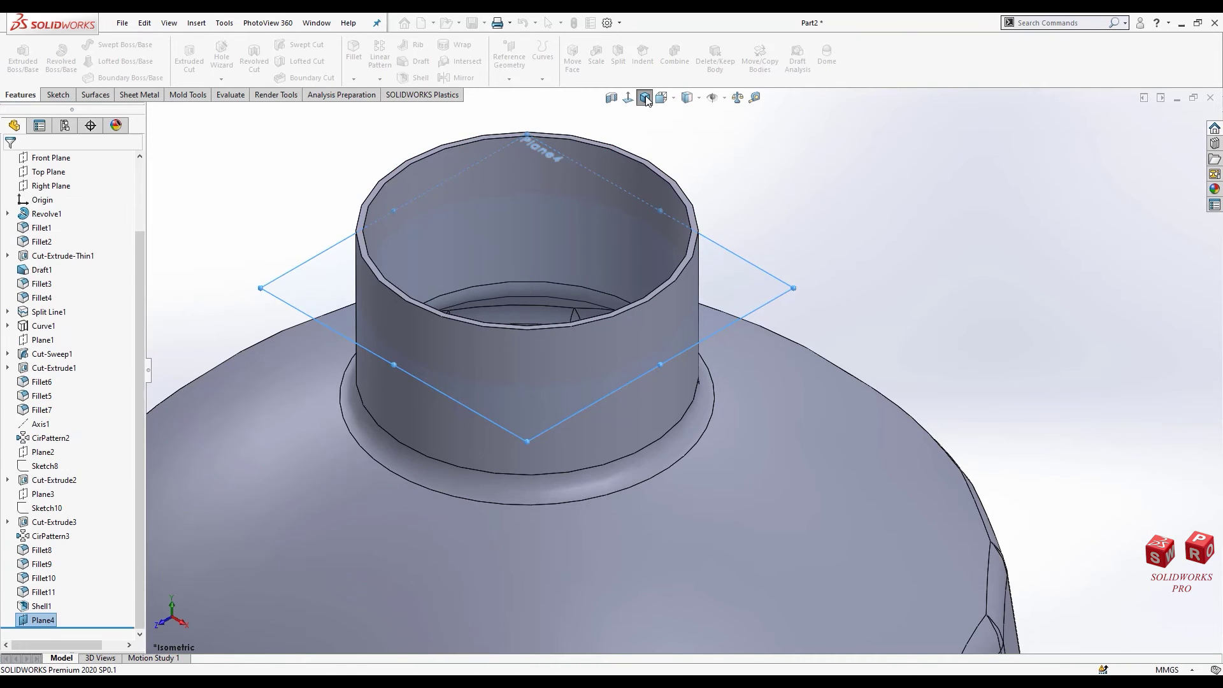
click(646, 101)
scroll(719, 201, down, 5)
Step: Sketch on Plane4 a circle converted from the neck's top edge, then exit the sketch
click(694, 282)
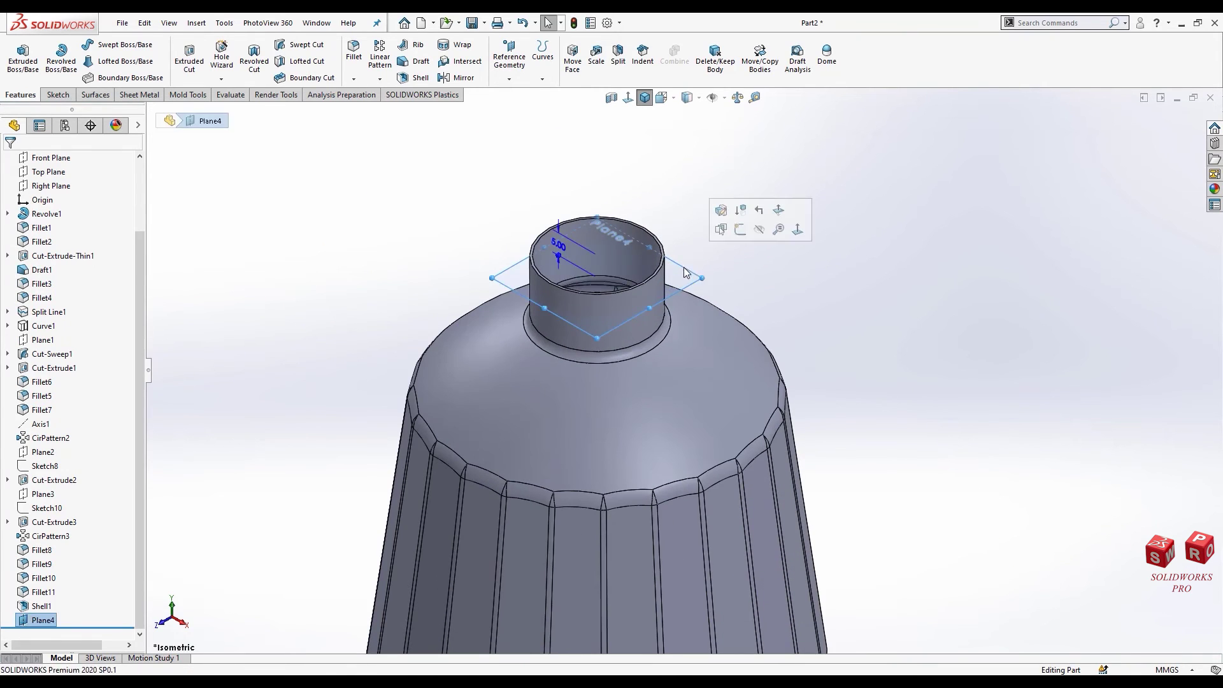
click(744, 233)
middle_drag(740, 230, 712, 221)
scroll(712, 220, up, 3)
scroll(663, 305, down, 5)
scroll(707, 281, down, 3)
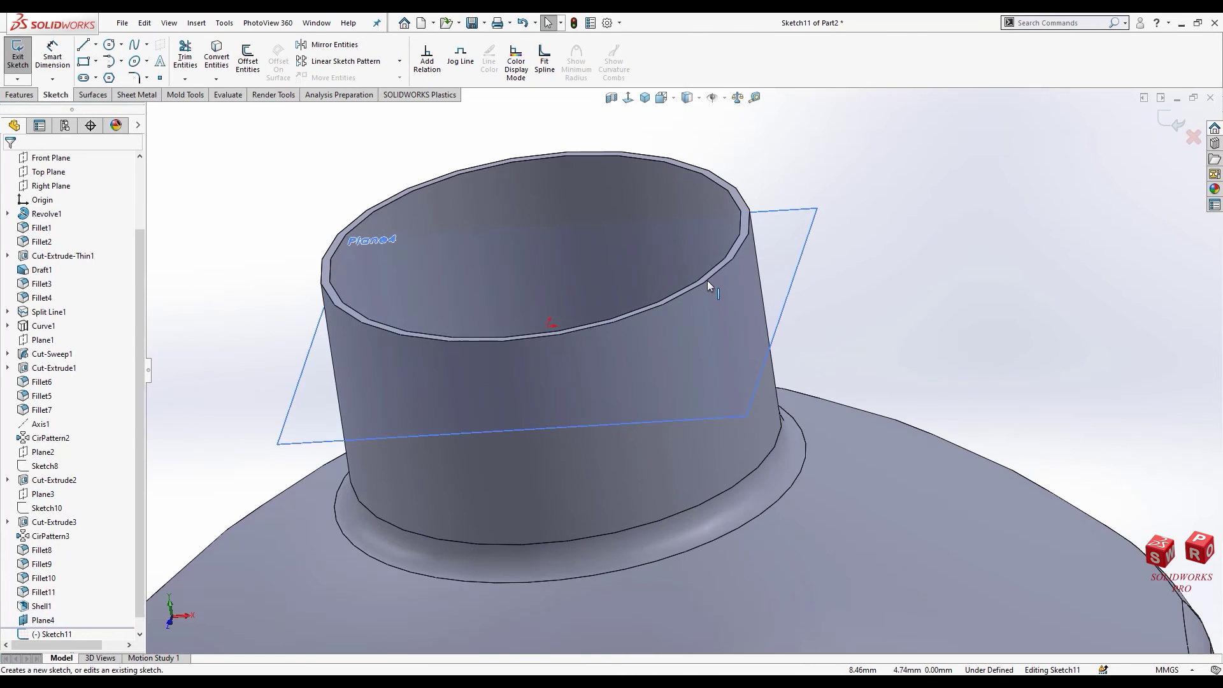
click(707, 280)
click(216, 56)
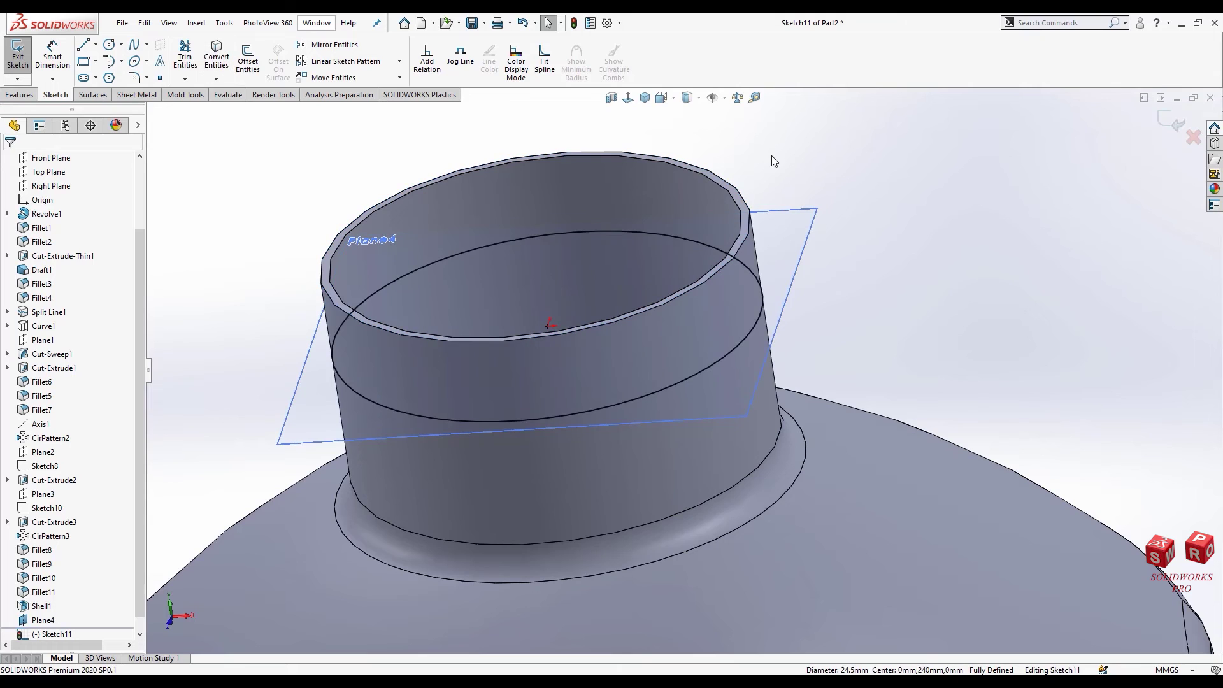
click(1176, 125)
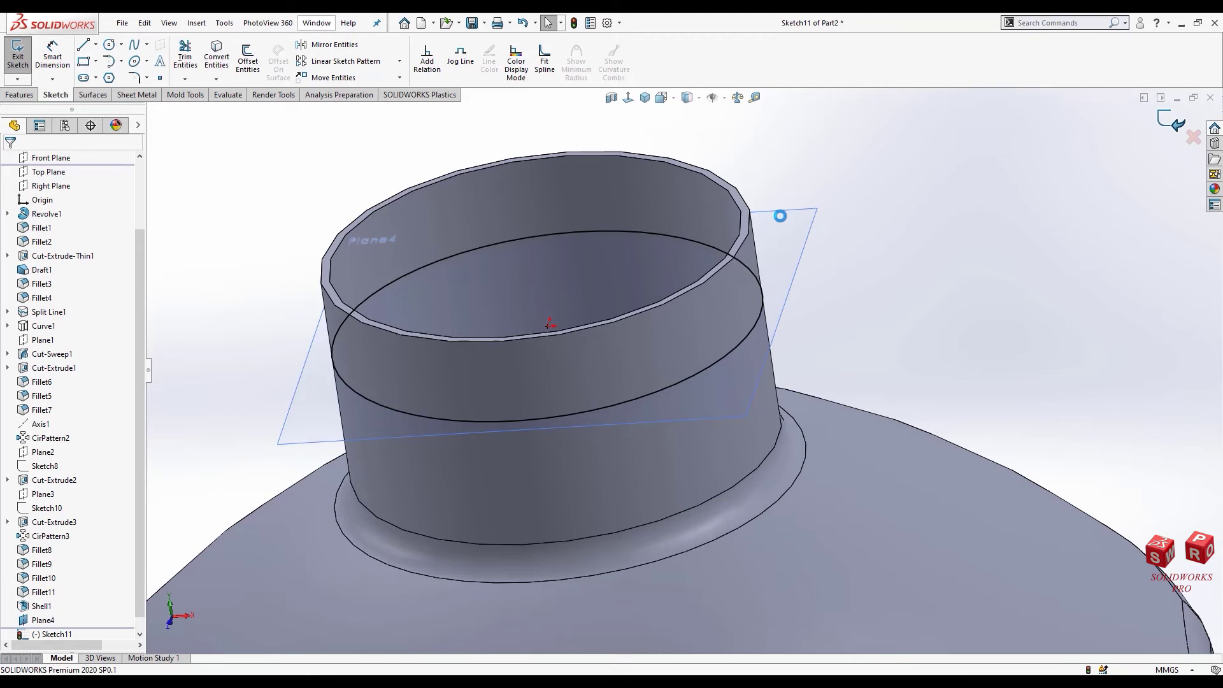
Step: Hide Plane4 from the view
click(779, 219)
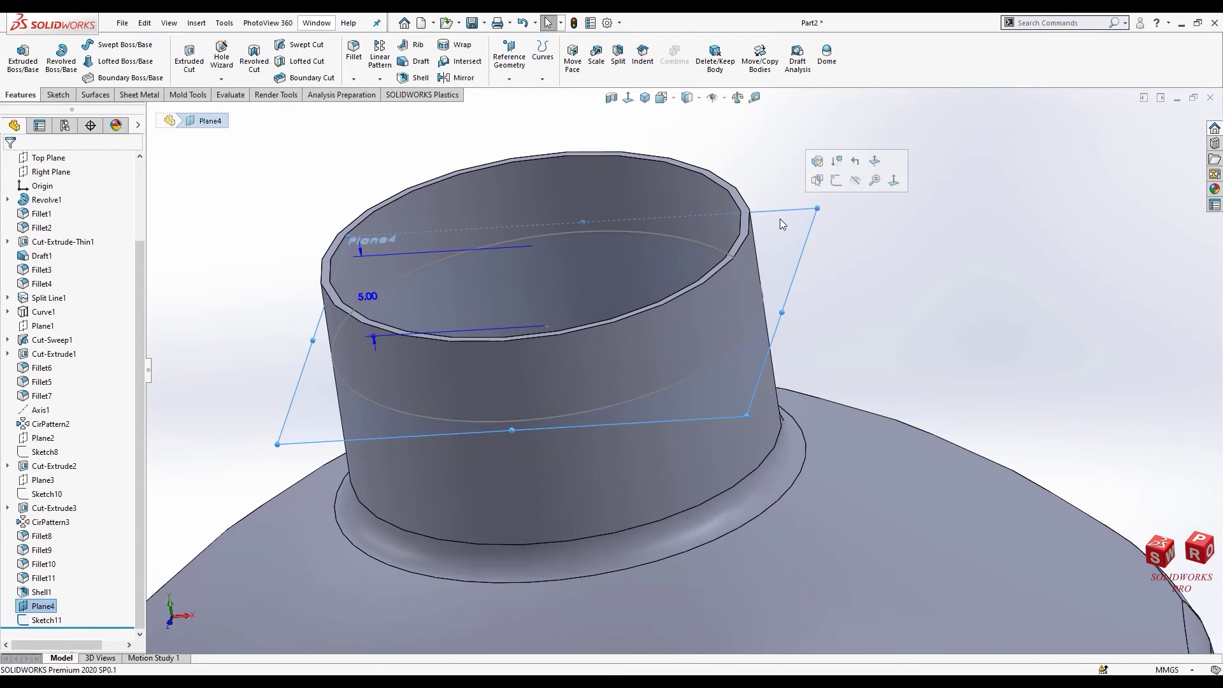
click(855, 183)
click(543, 56)
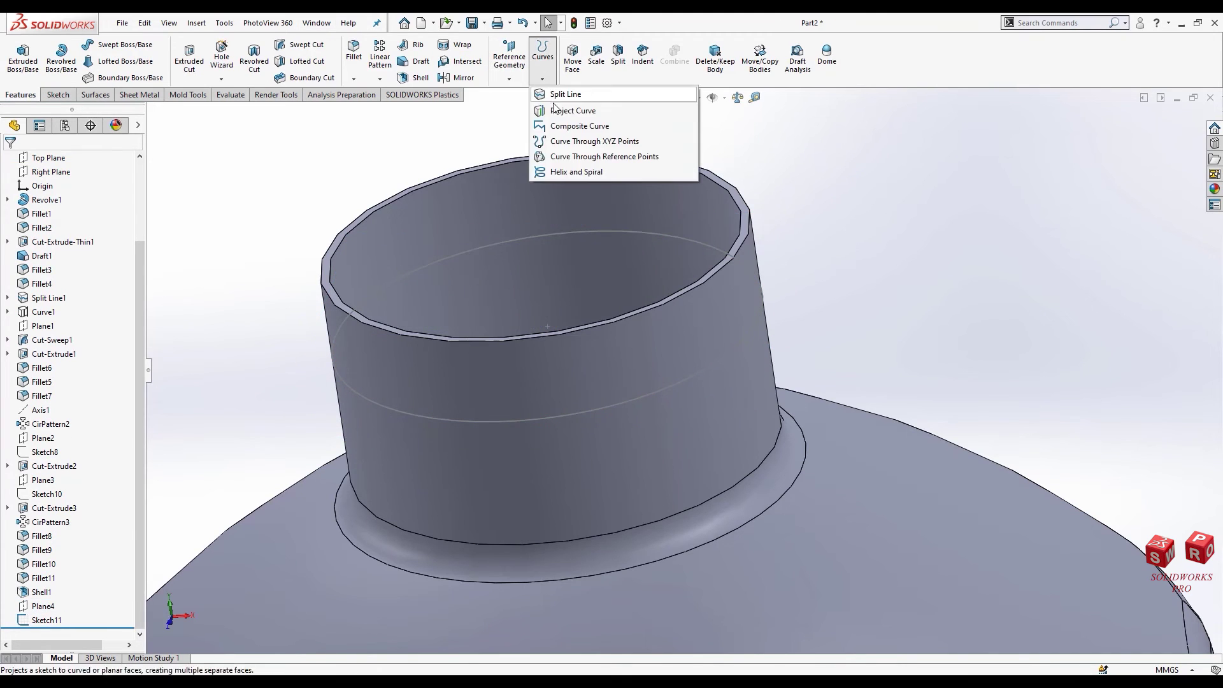
Step: Start a helix on the neck circle with a 90° start angle, reversed downward
click(574, 173)
click(740, 342)
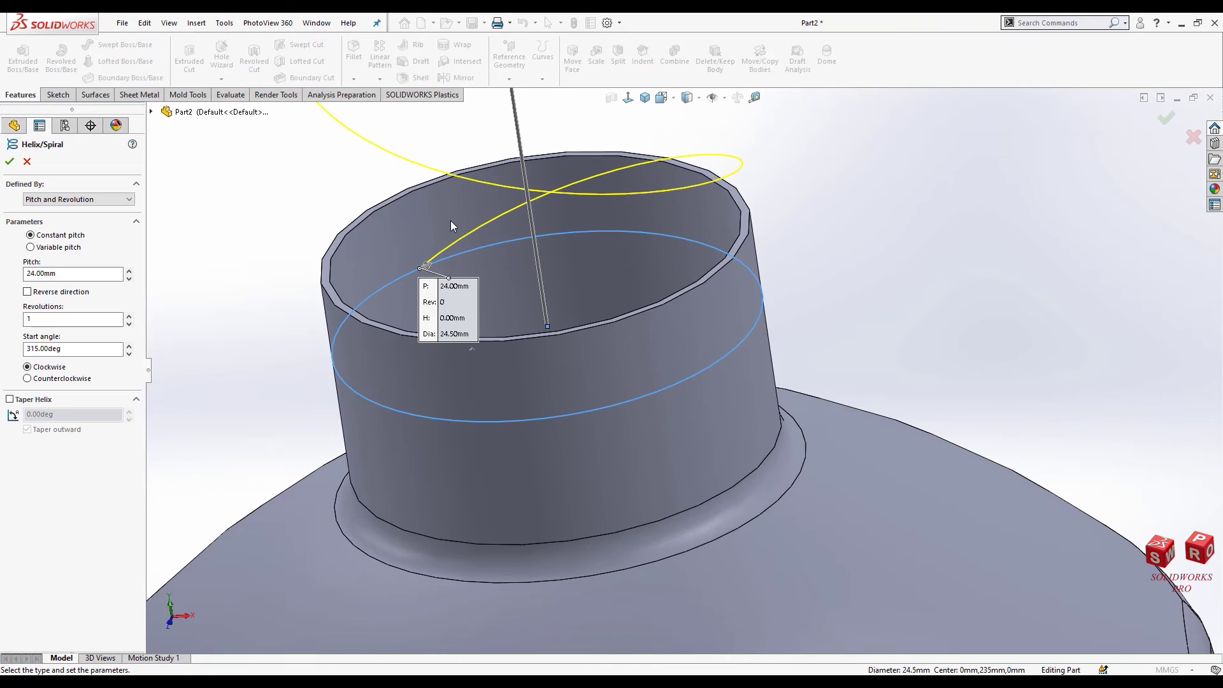
key(Tab)
key(Tab)
text(90)
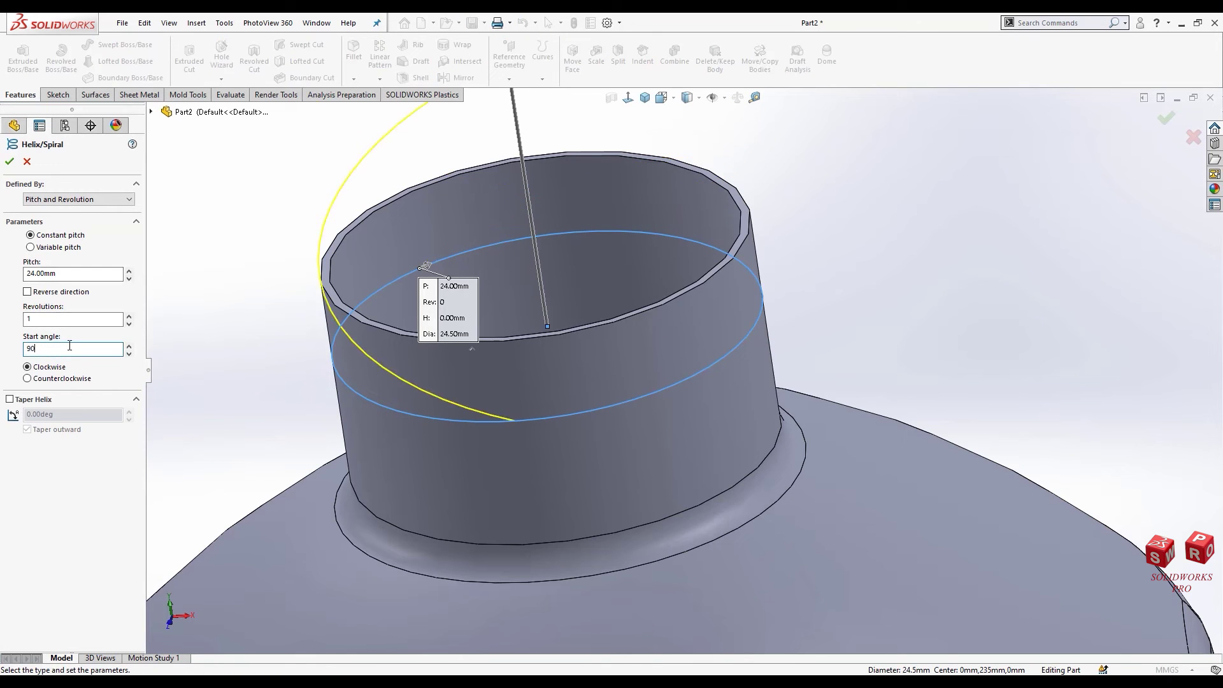
scroll(554, 268, up, 5)
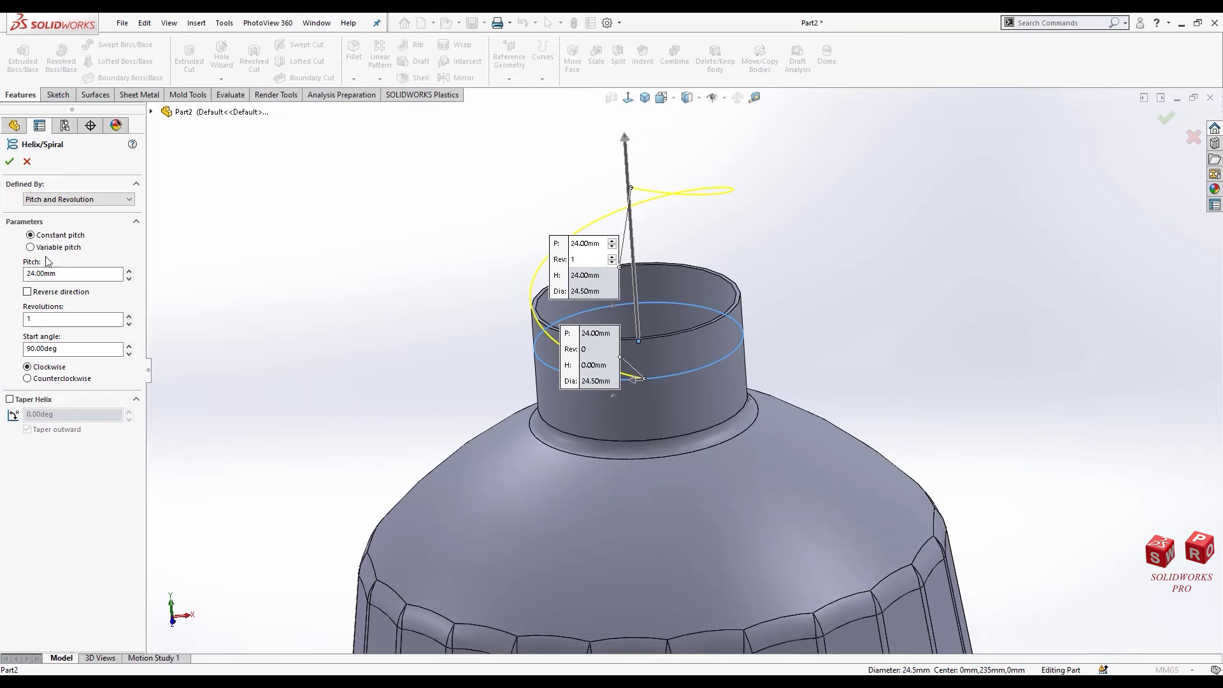
click(43, 292)
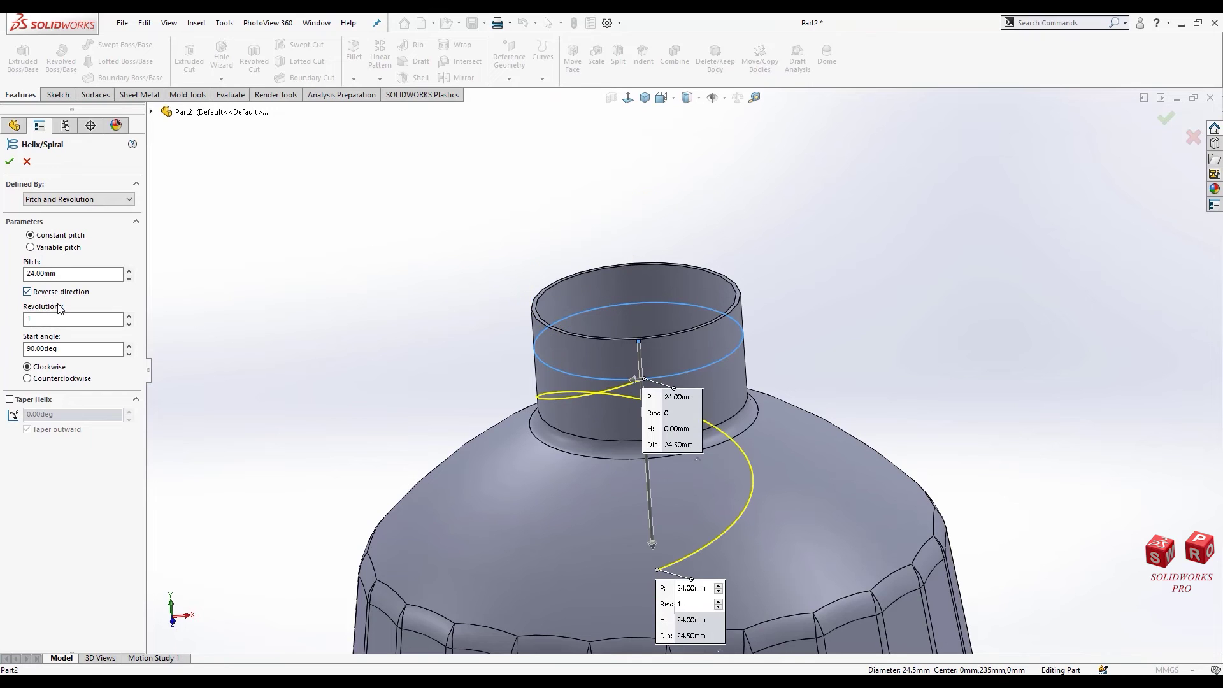
Step: Give the helix 0.5 revolutions and a 10 mm pitch, and accept it
double_click(59, 319)
text(0.5)
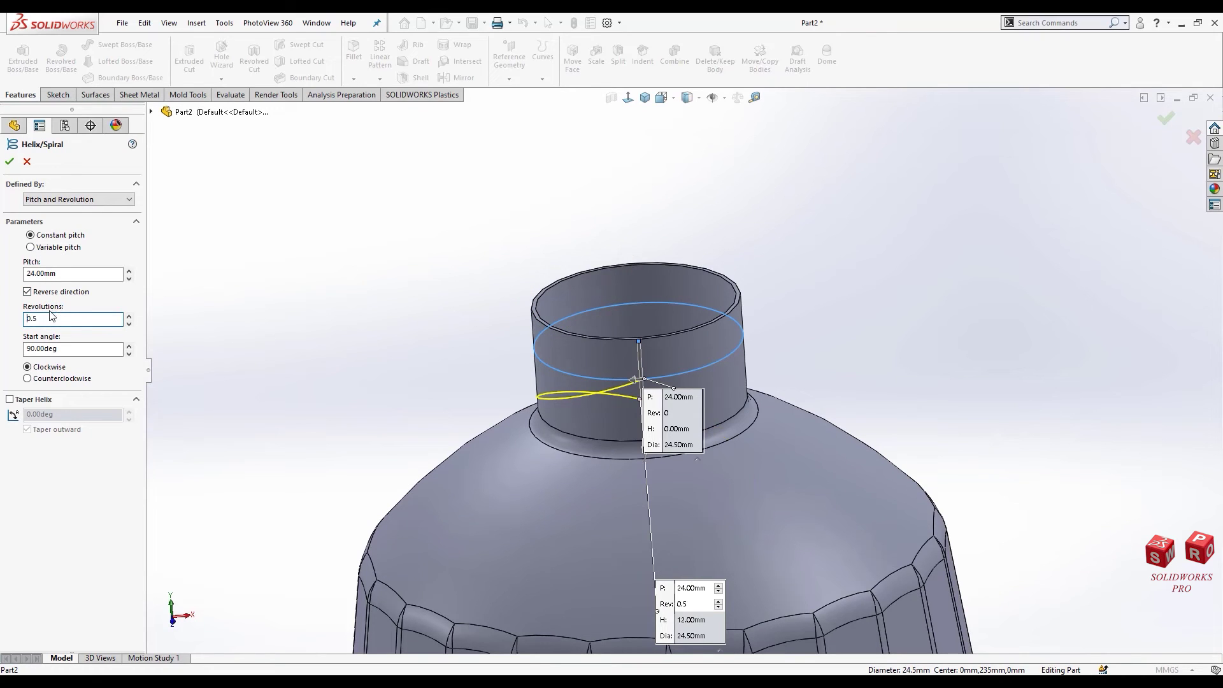
double_click(75, 274)
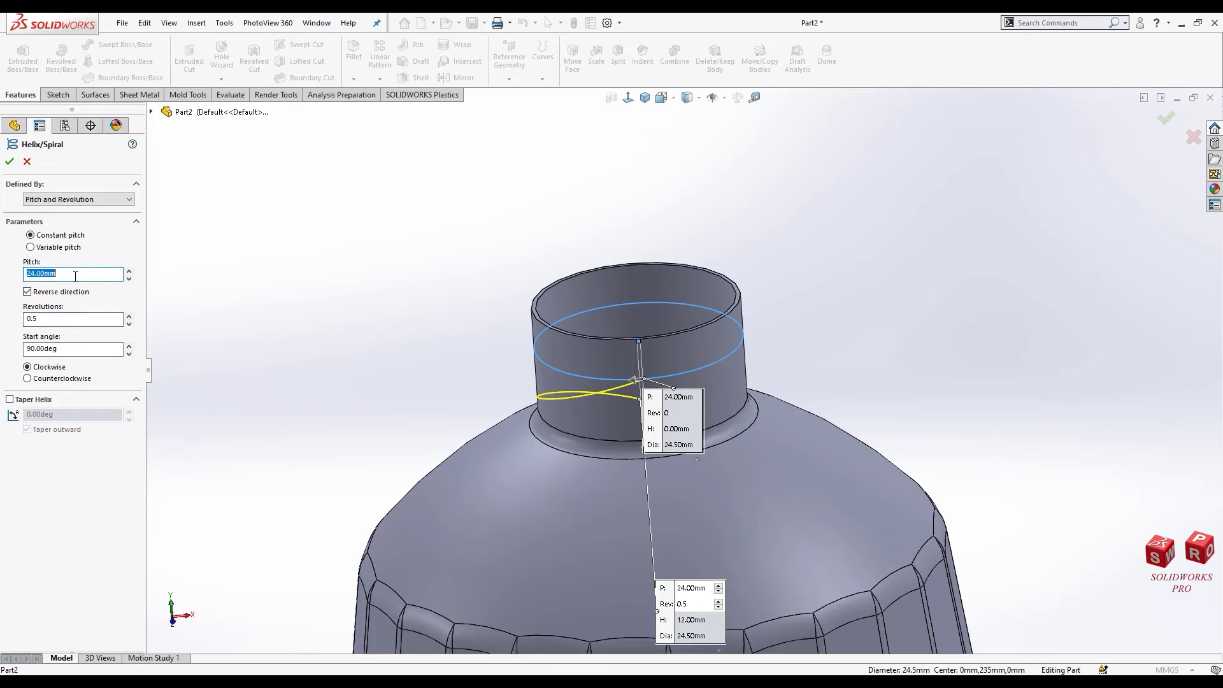
text(10)
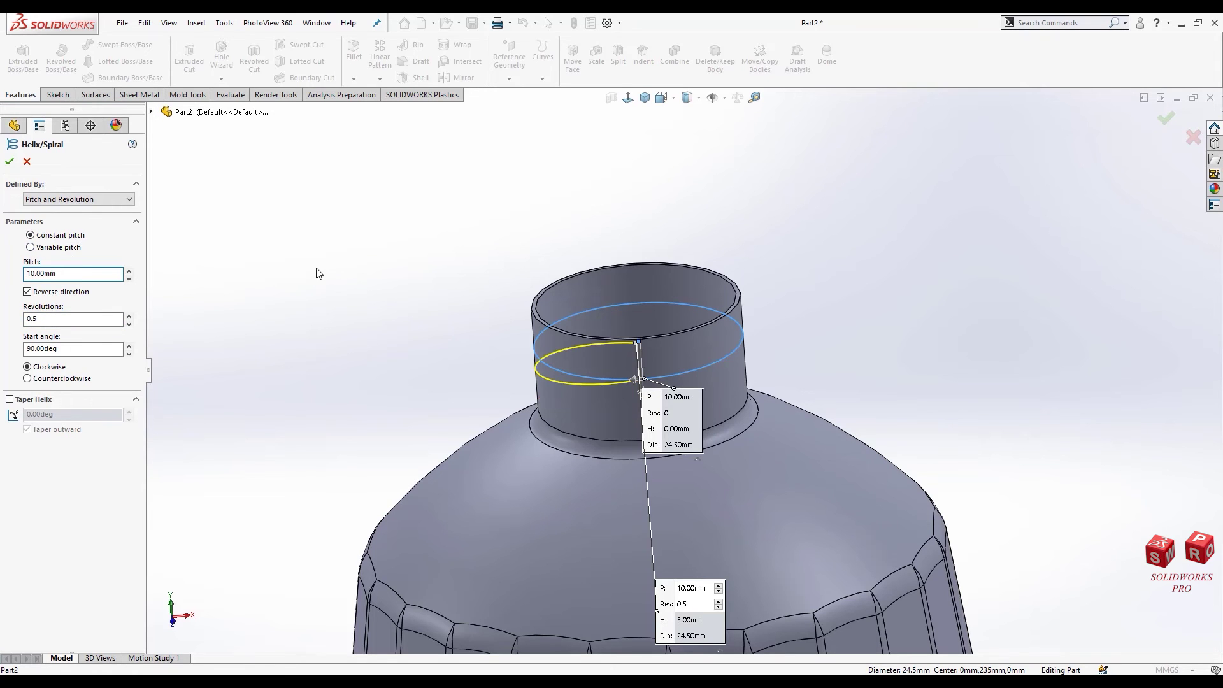
middle_drag(637, 280, 795, 259)
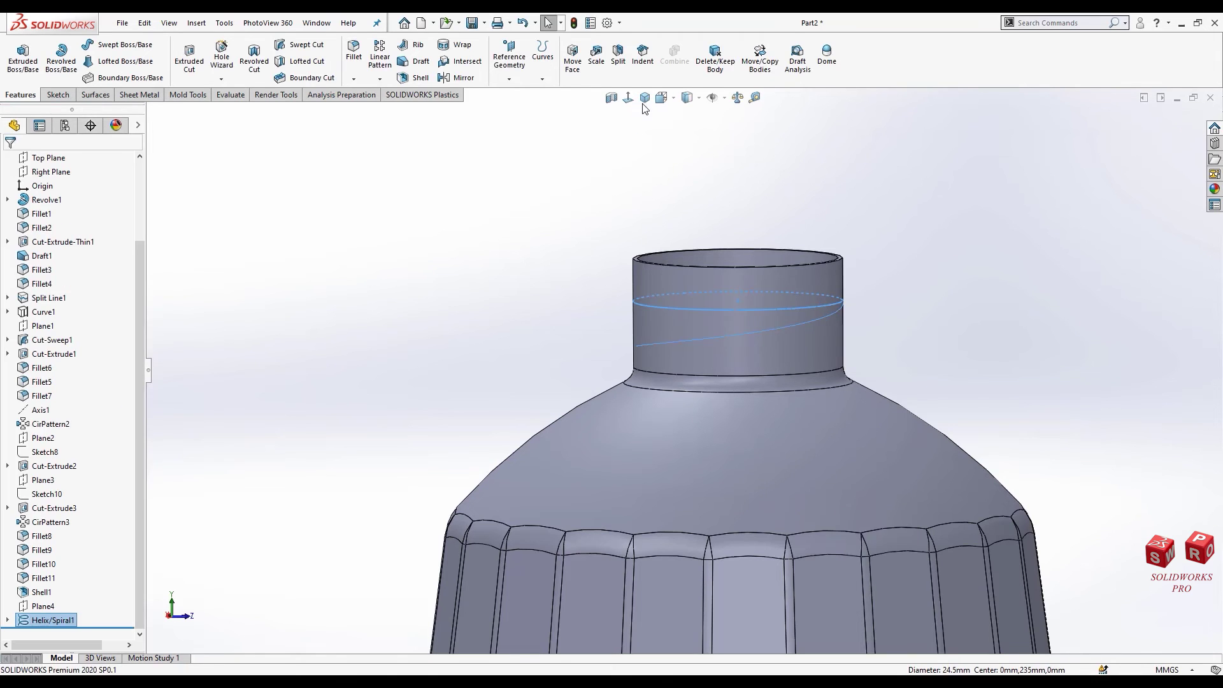
key(ctrl+7)
scroll(689, 227, down, 3)
scroll(689, 227, down, 3)
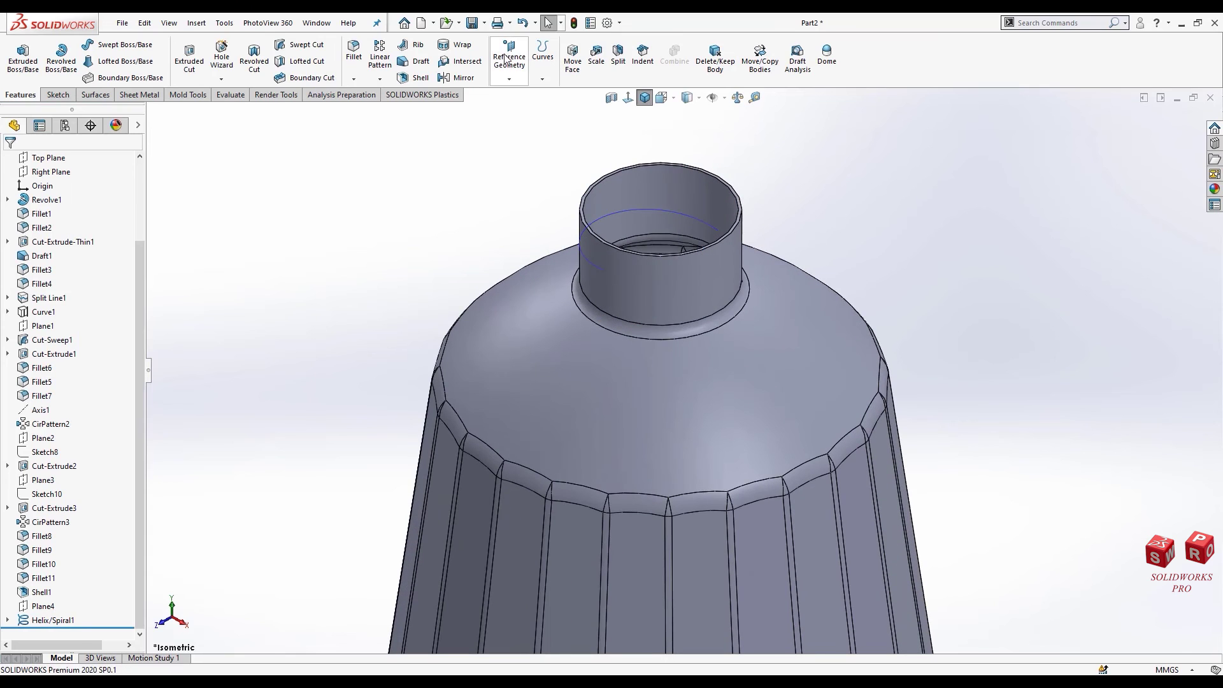
Step: Create Plane5 through the helix end point, perpendicular to the neck's top edge, and start a sketch on it
click(510, 79)
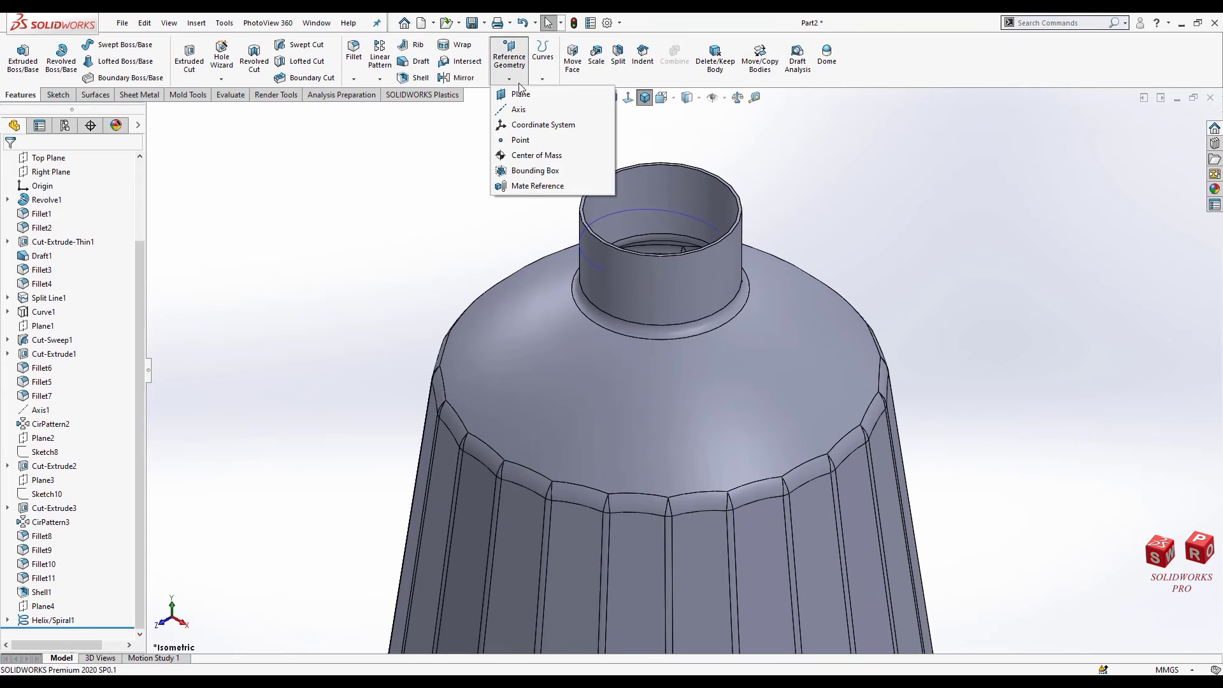
click(603, 269)
click(604, 270)
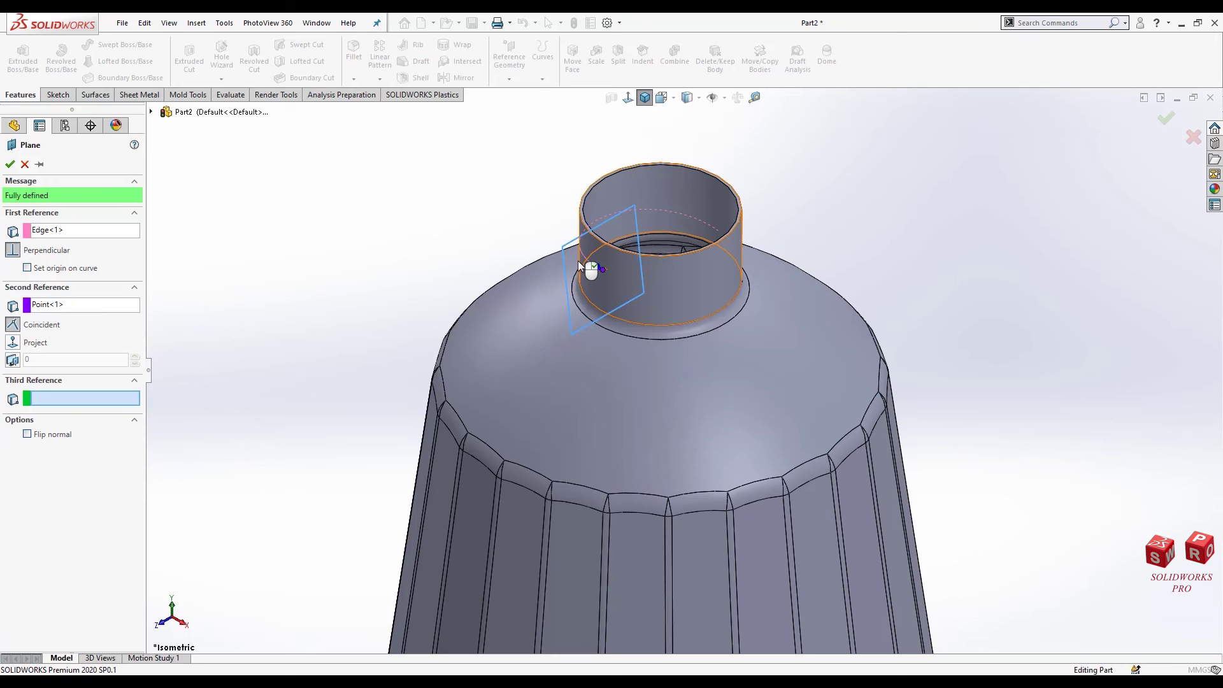
right_click(578, 261)
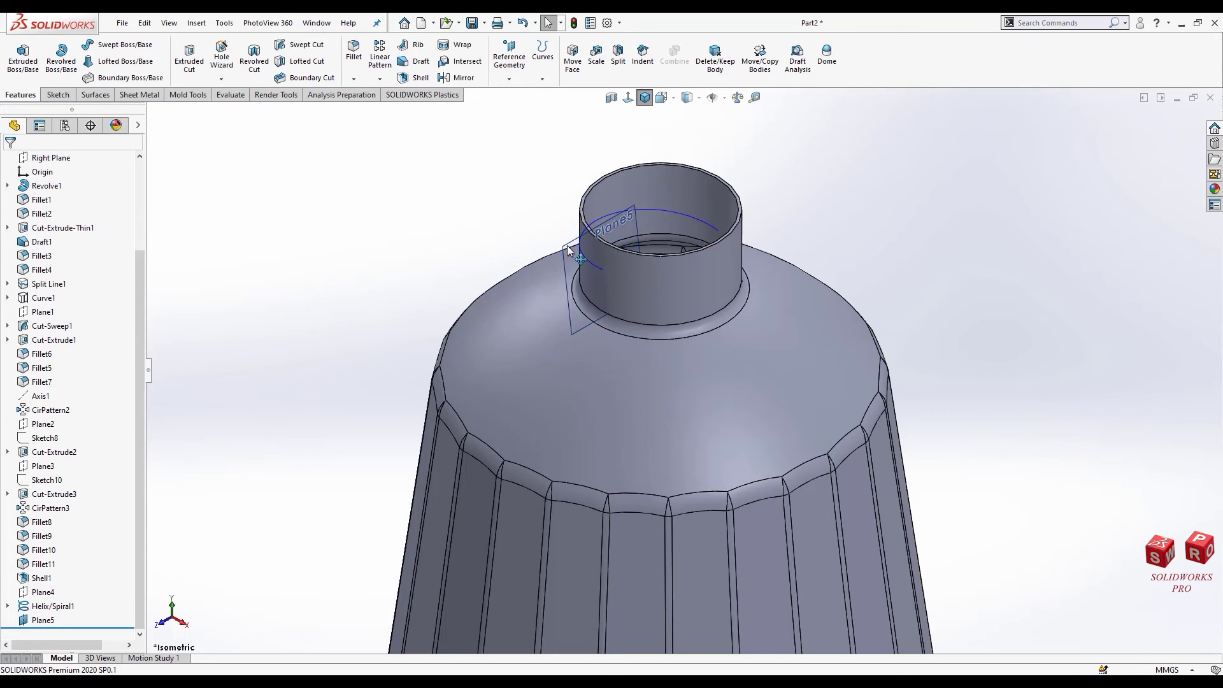
click(598, 226)
Step: Draw a centre rectangle centred on the helix end point
scroll(675, 191, down, 3)
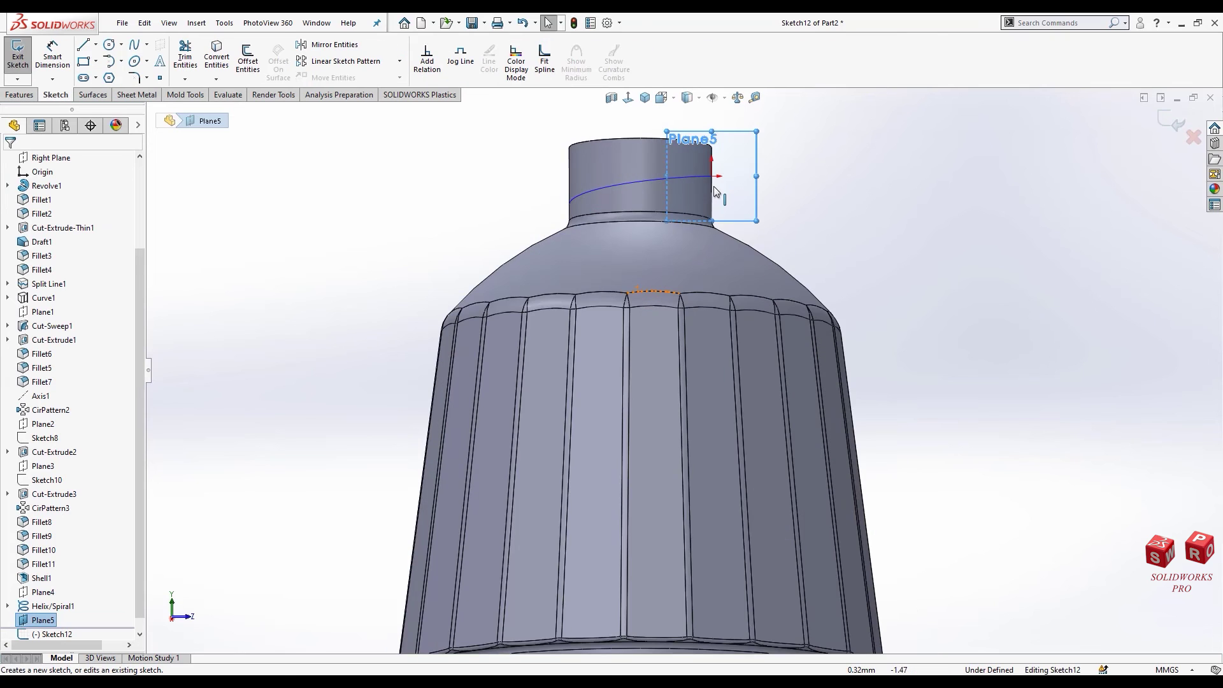
scroll(701, 223, down, 4)
scroll(704, 226, down, 2)
click(84, 62)
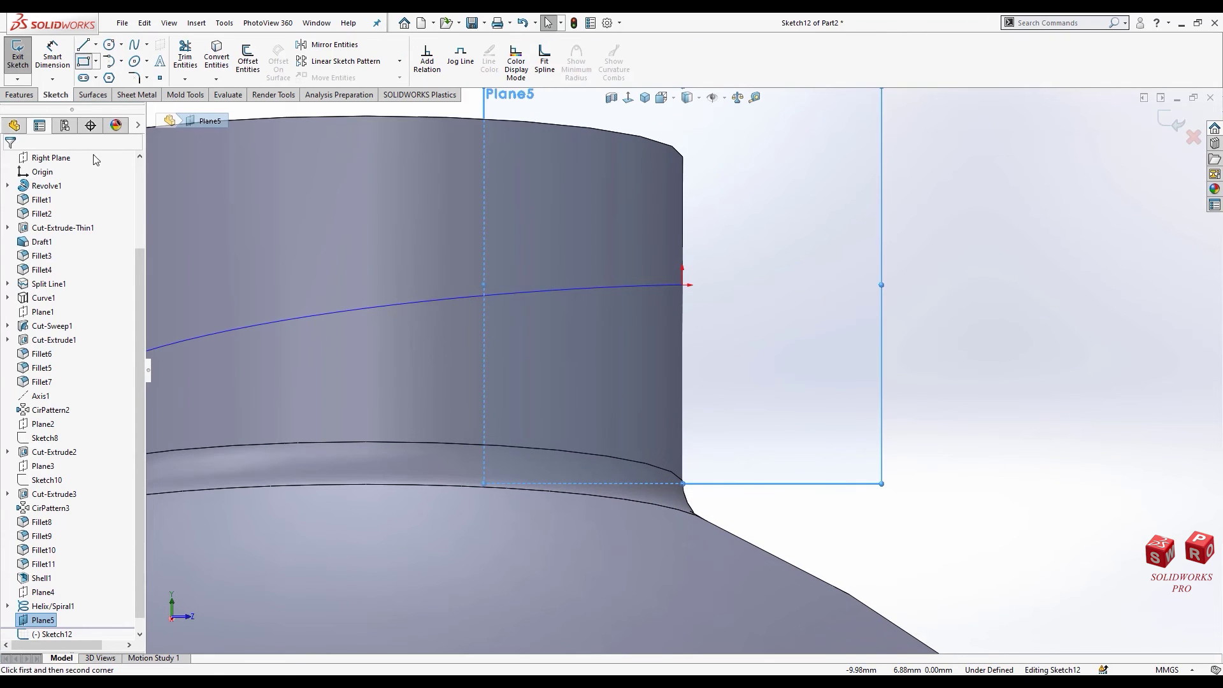
click(683, 284)
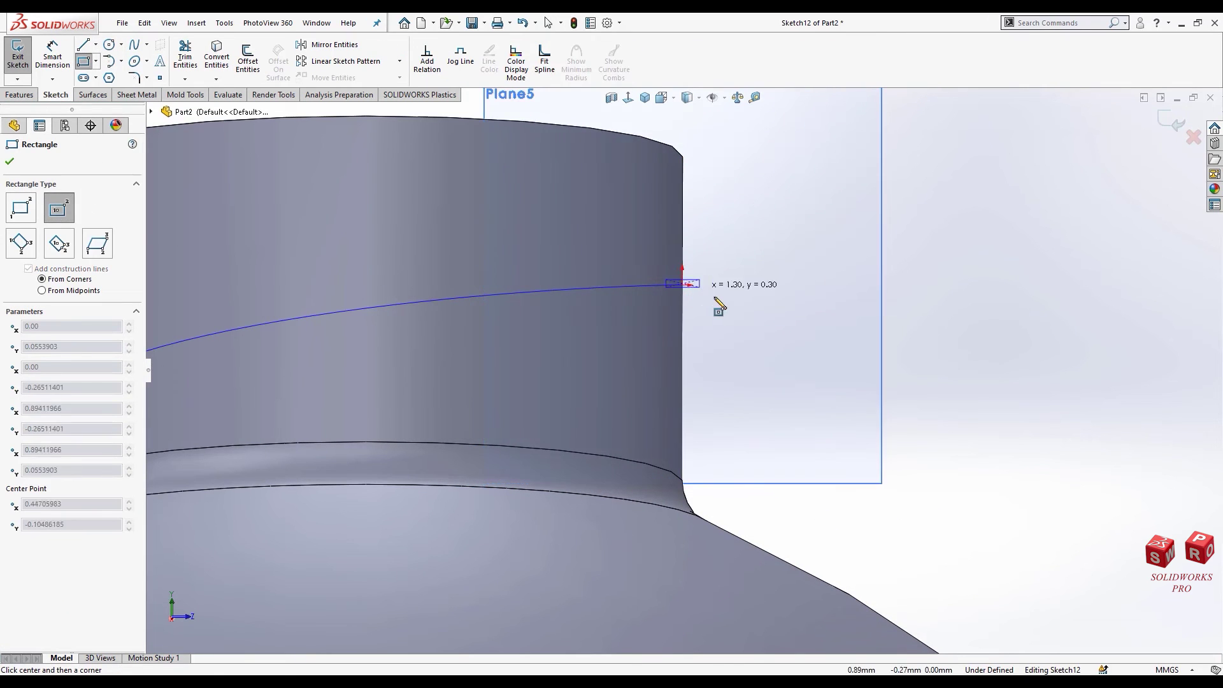
click(725, 311)
key(Escape)
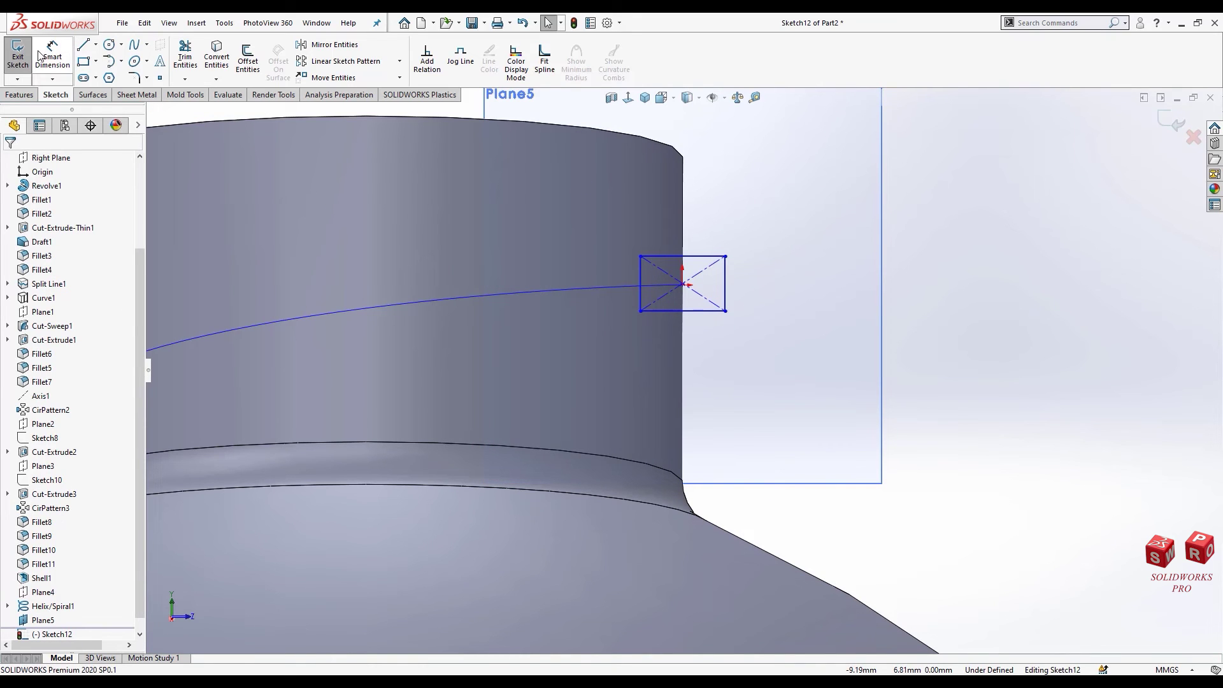
Step: Dimension the rectangle to 2.5 mm wide and 2 mm high
click(52, 54)
click(713, 258)
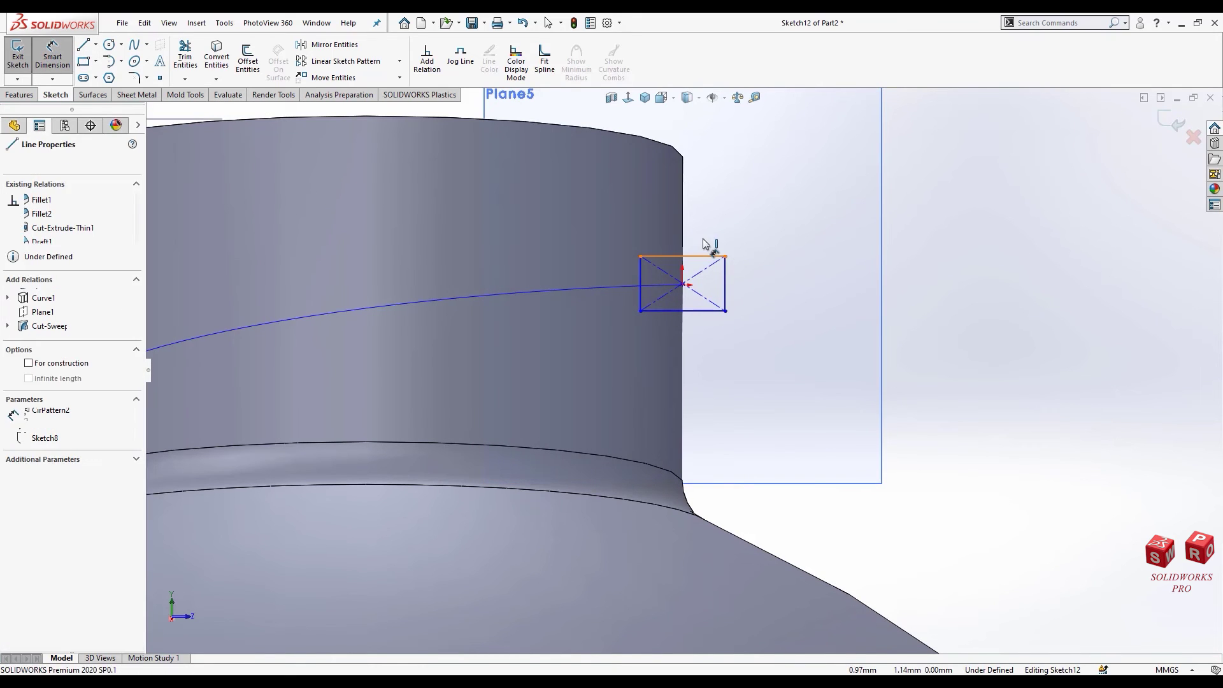
click(716, 252)
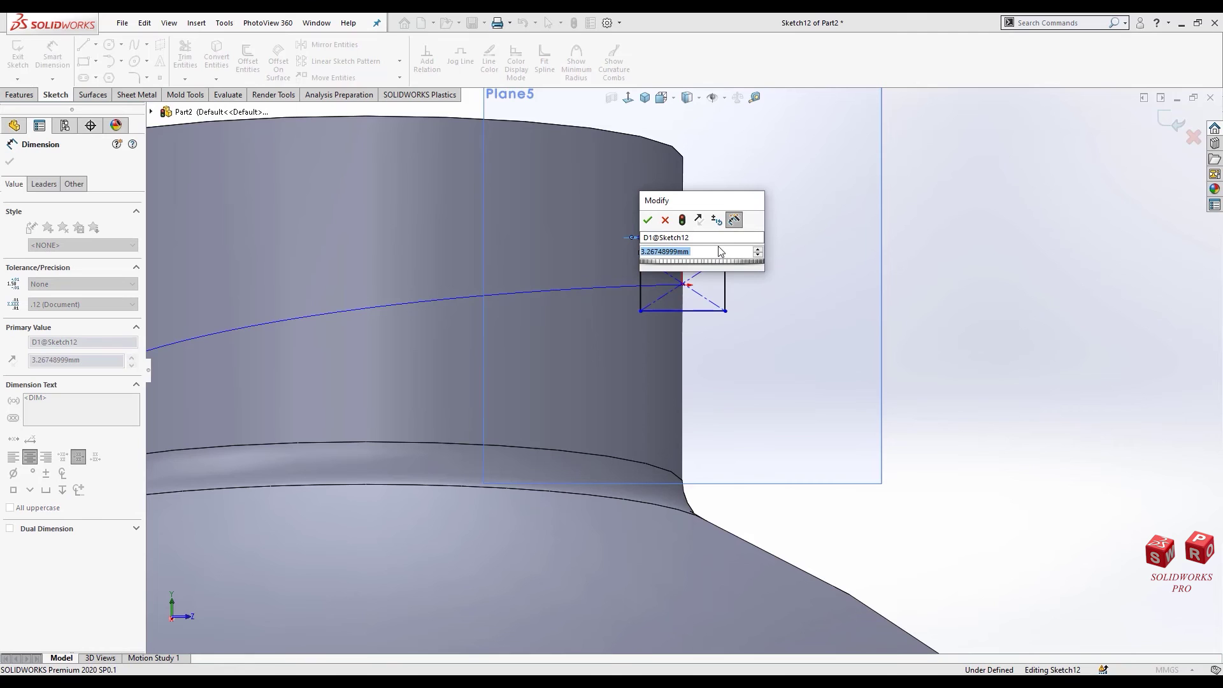
text(2.5)
key(Return)
click(715, 281)
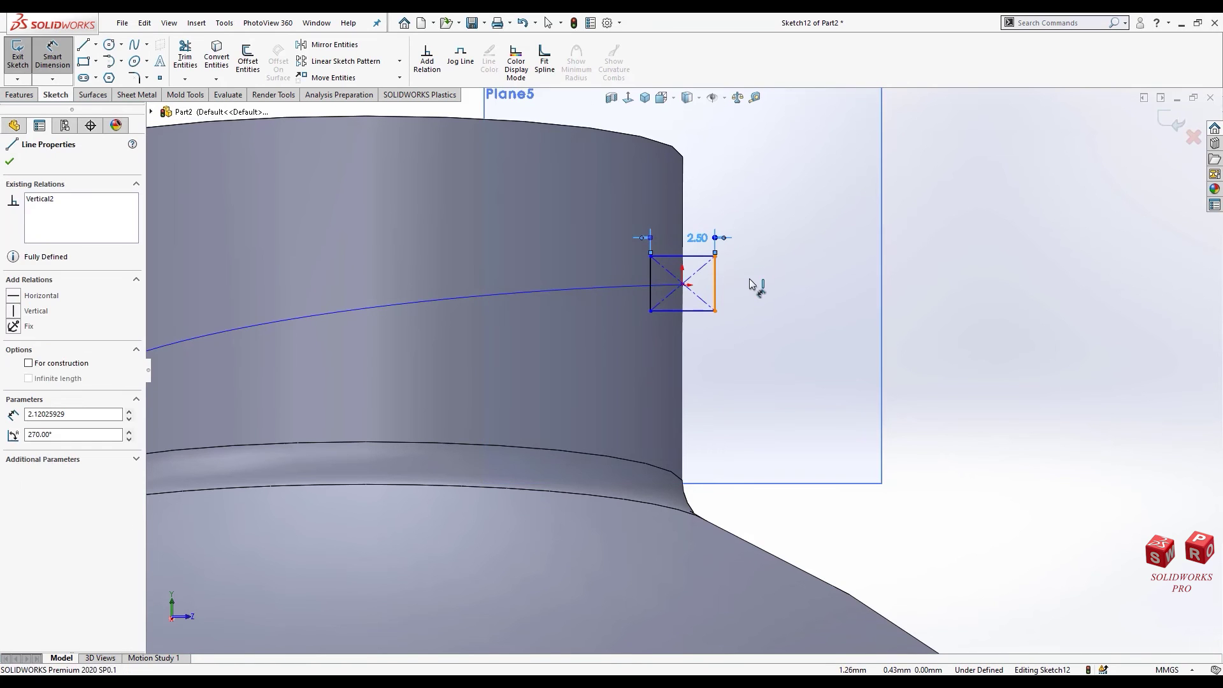
click(754, 284)
text(2.12025929mm)
key(Return)
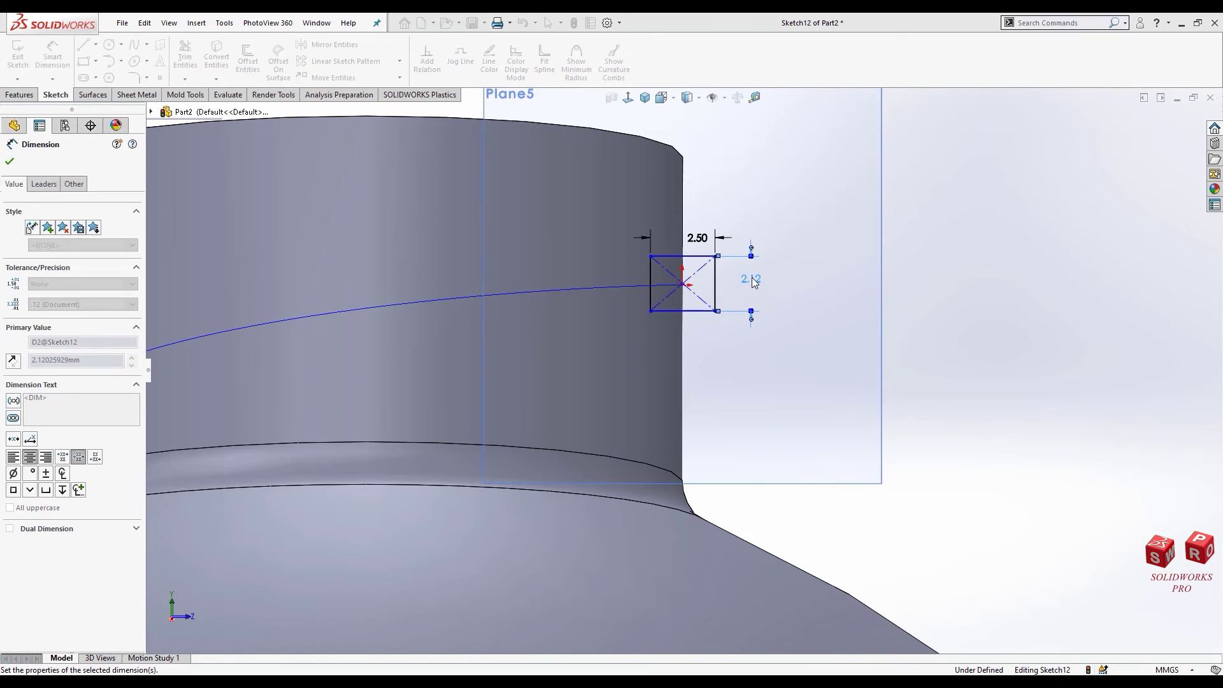
key(Escape)
Step: Add a Pierce relation between the rectangle's centre point and the helix
click(683, 284)
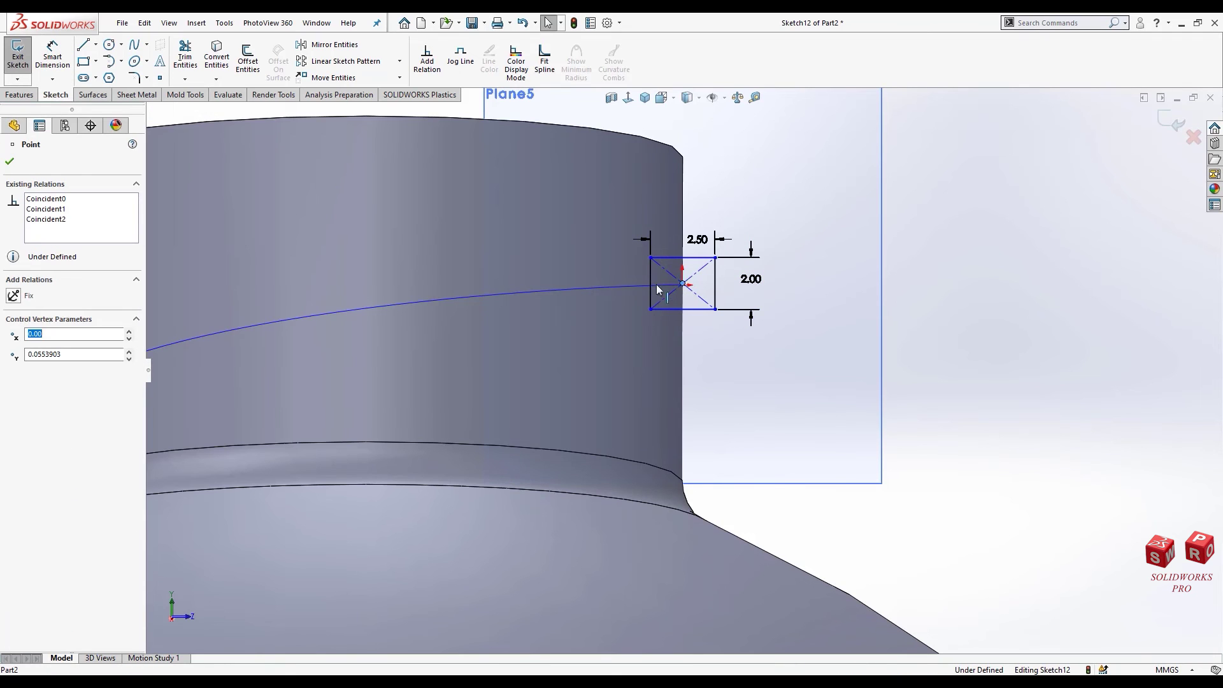
ctrl+click(634, 286)
scroll(629, 328, down, 5)
scroll(855, 236, up, 5)
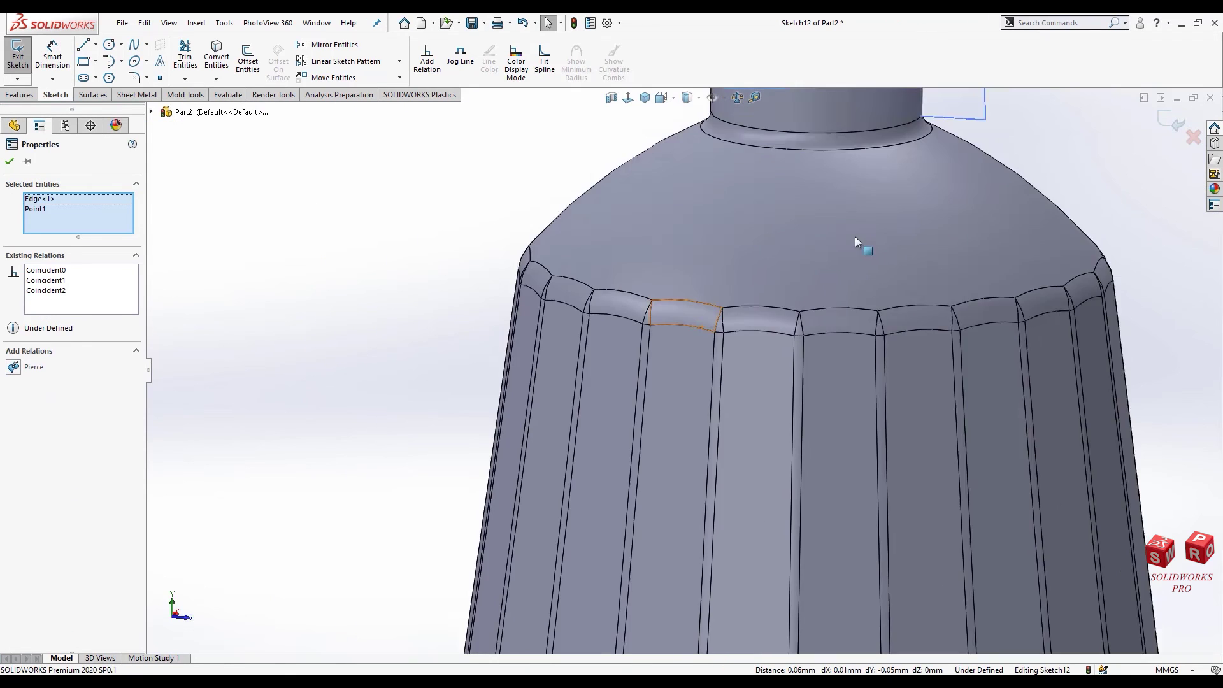
scroll(858, 239, up, 2)
scroll(612, 357, down, 4)
scroll(575, 382, down, 3)
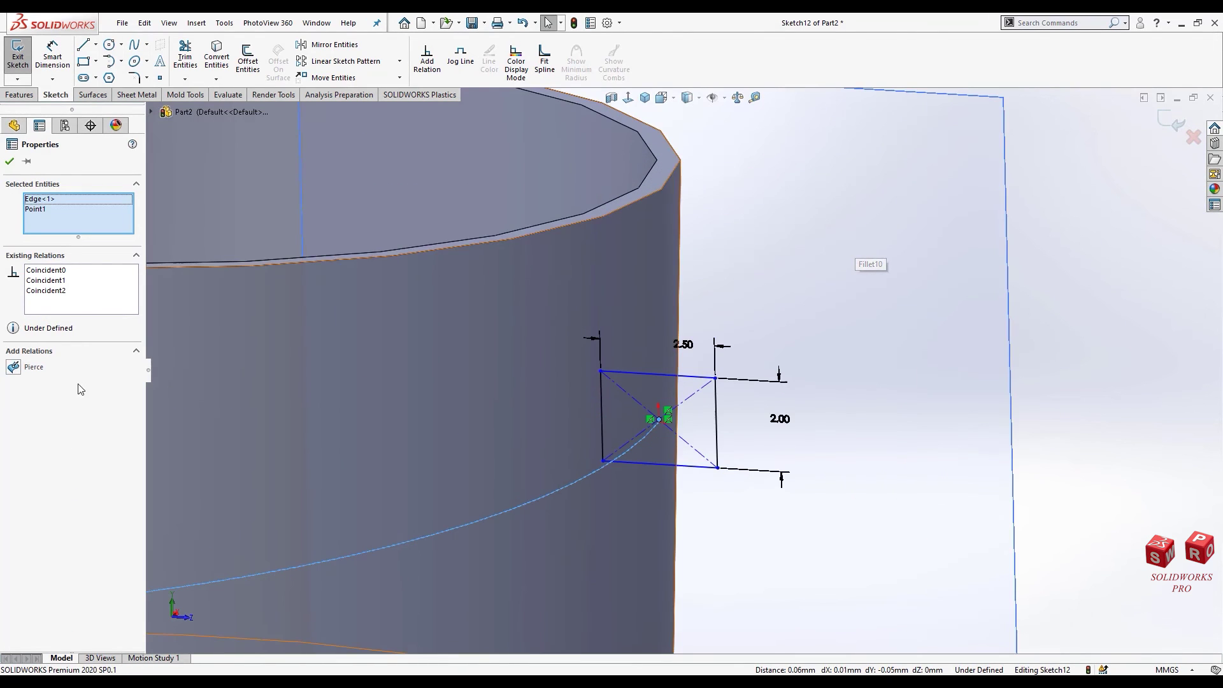
click(33, 367)
click(519, 345)
scroll(520, 346, up, 3)
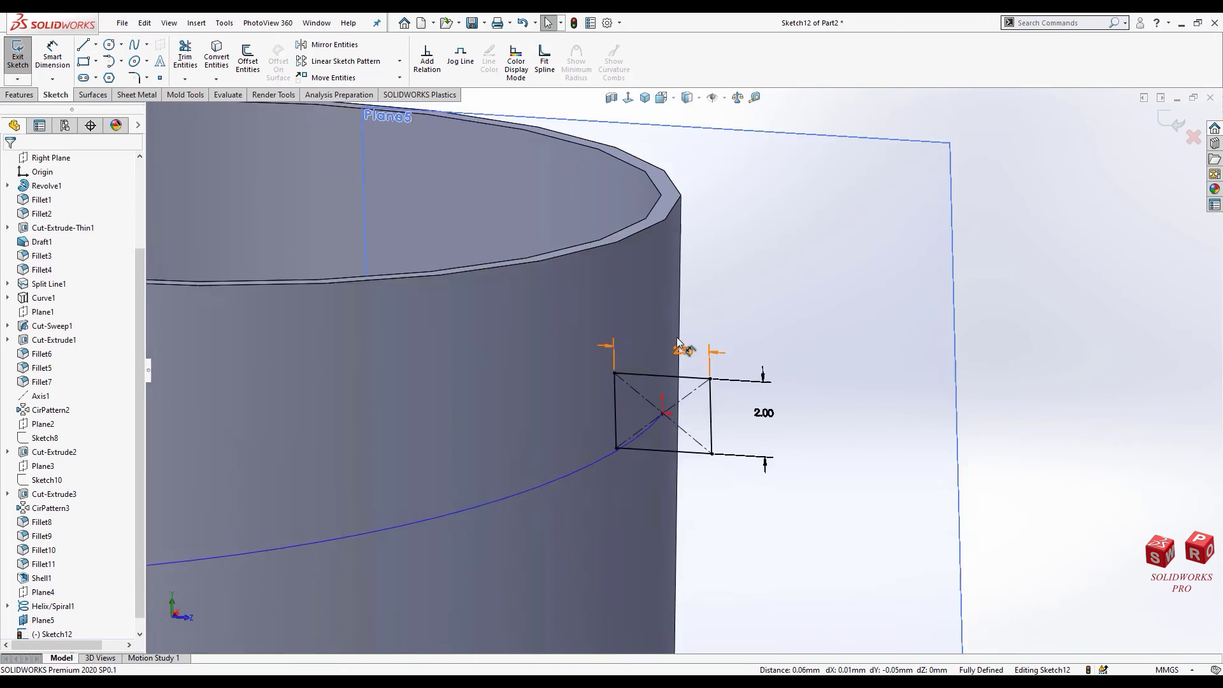
scroll(870, 228, up, 3)
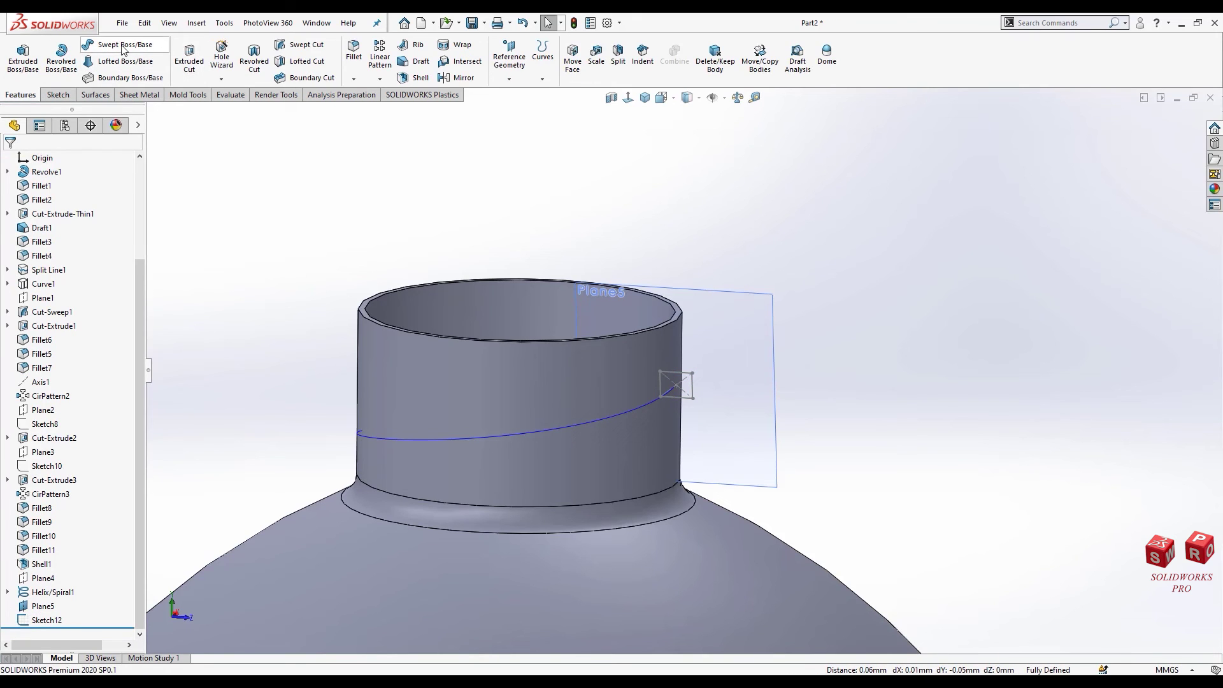
Step: Sweep the Sketch12 rectangle along the helix to form the thread ridge, Sweep1
click(121, 44)
click(693, 388)
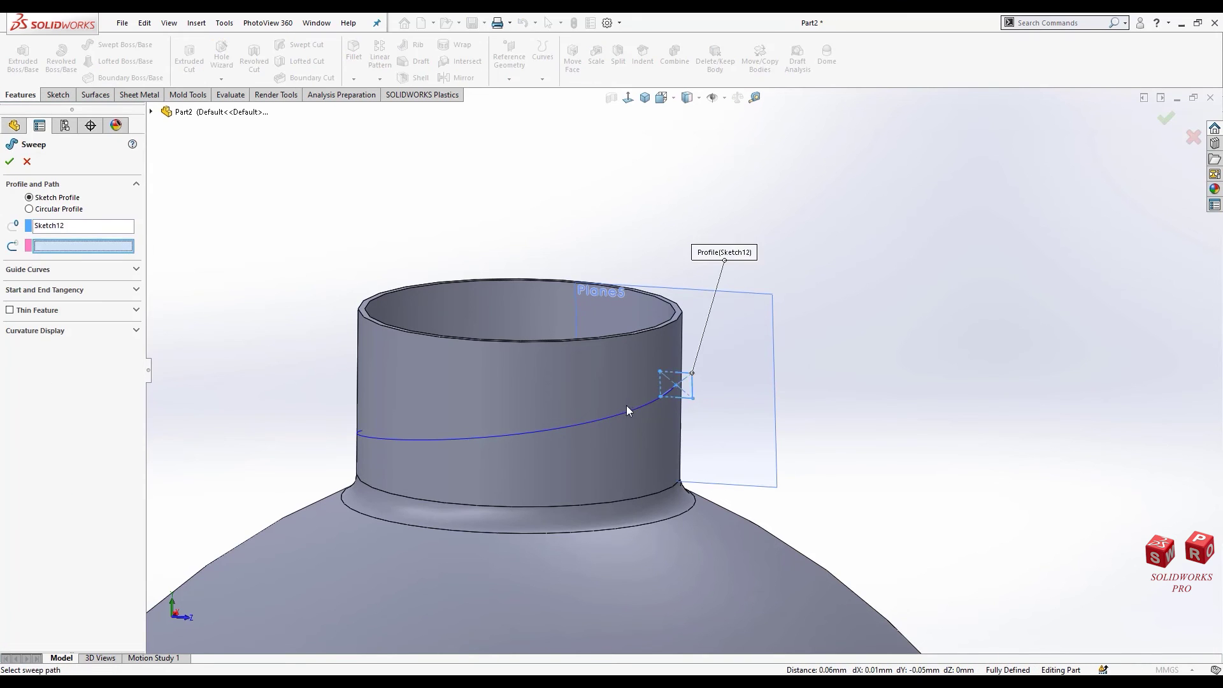
click(626, 411)
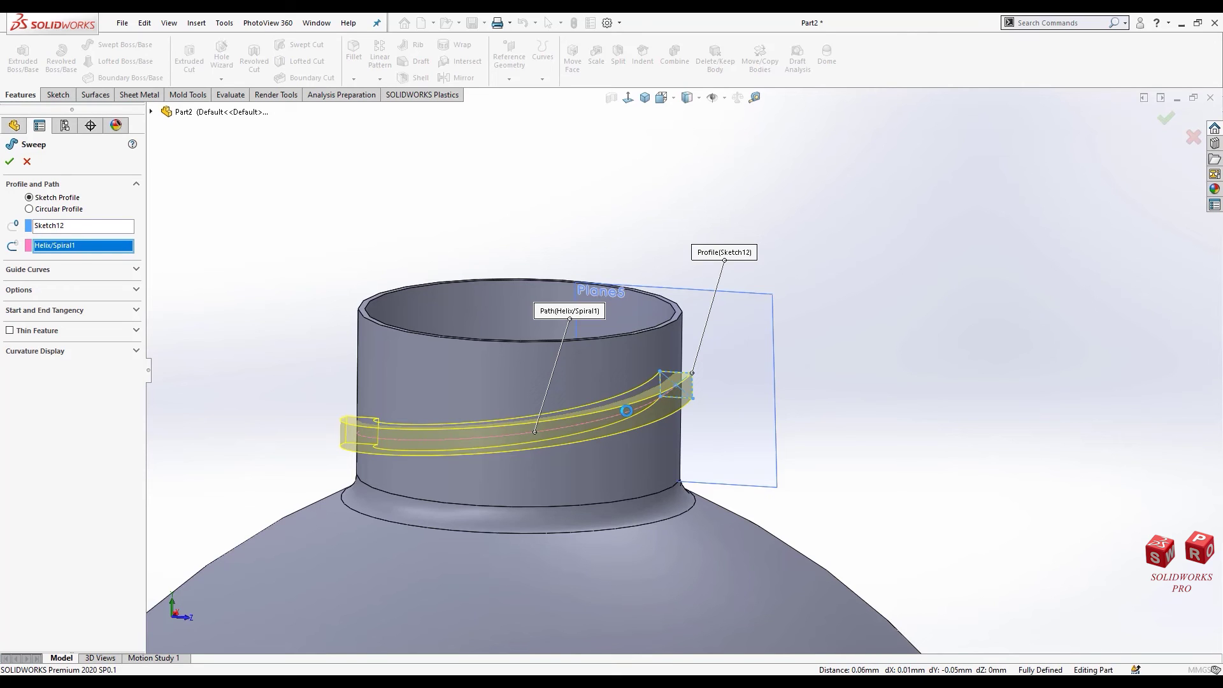
key(Return)
scroll(682, 373, up, 3)
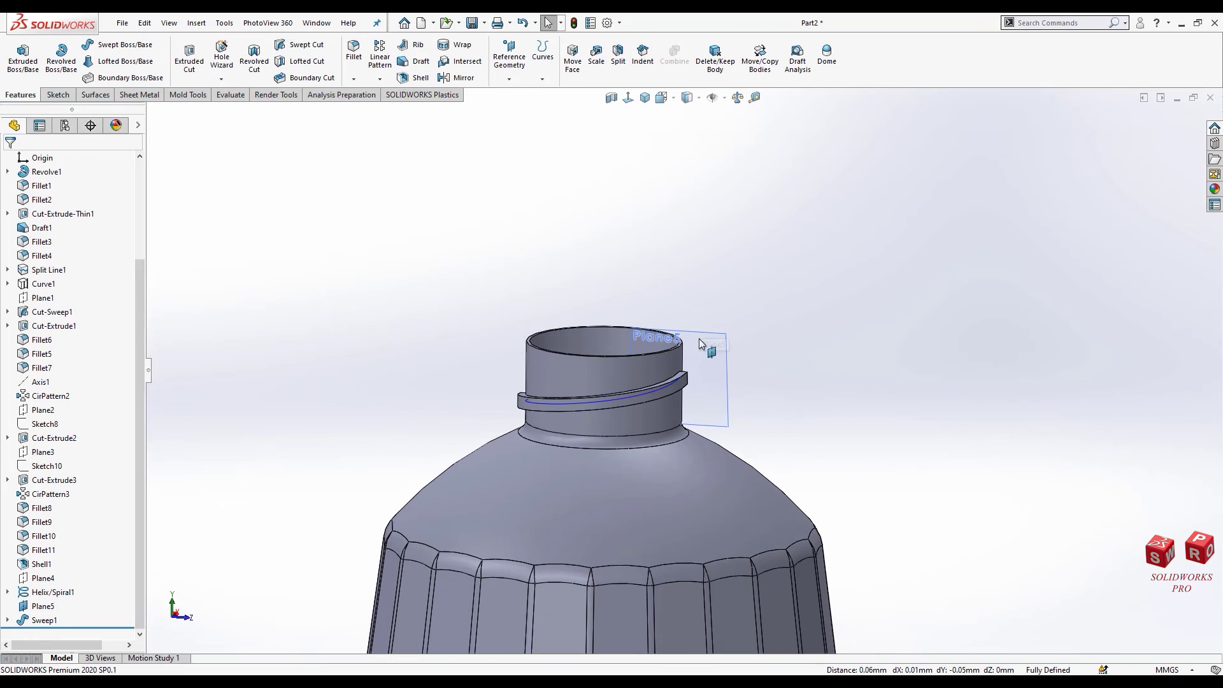
Step: Hide Plane5 and select the thread ridge's edge
click(714, 357)
click(782, 293)
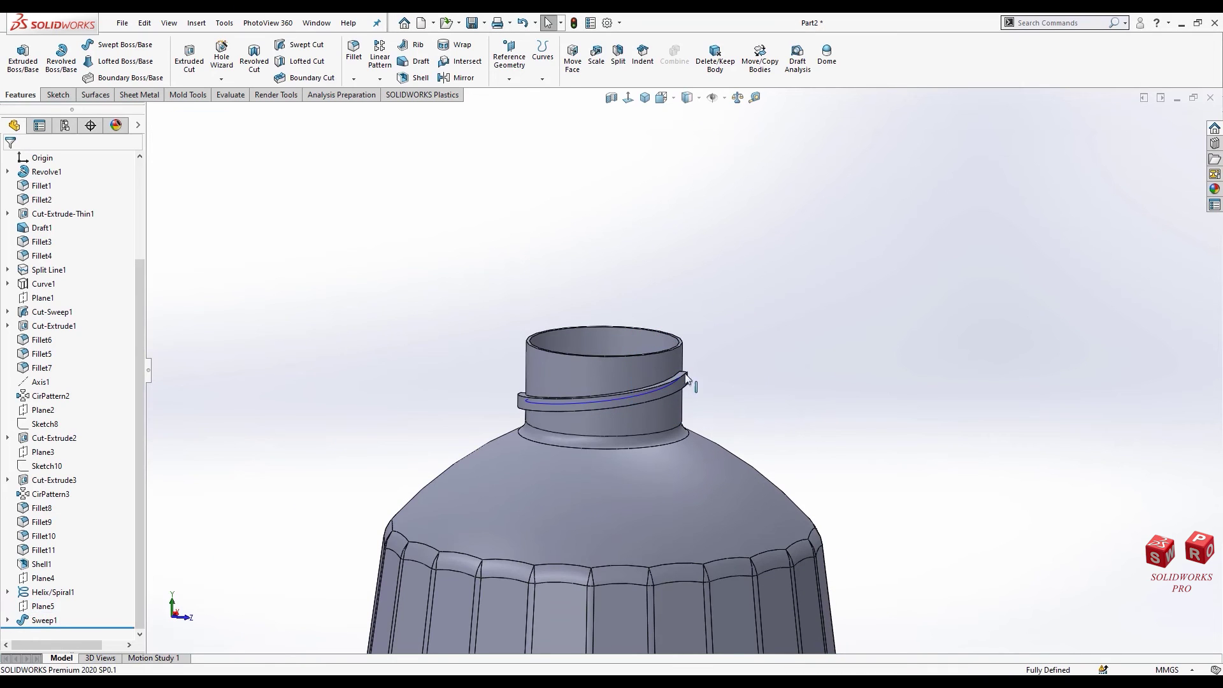
click(667, 398)
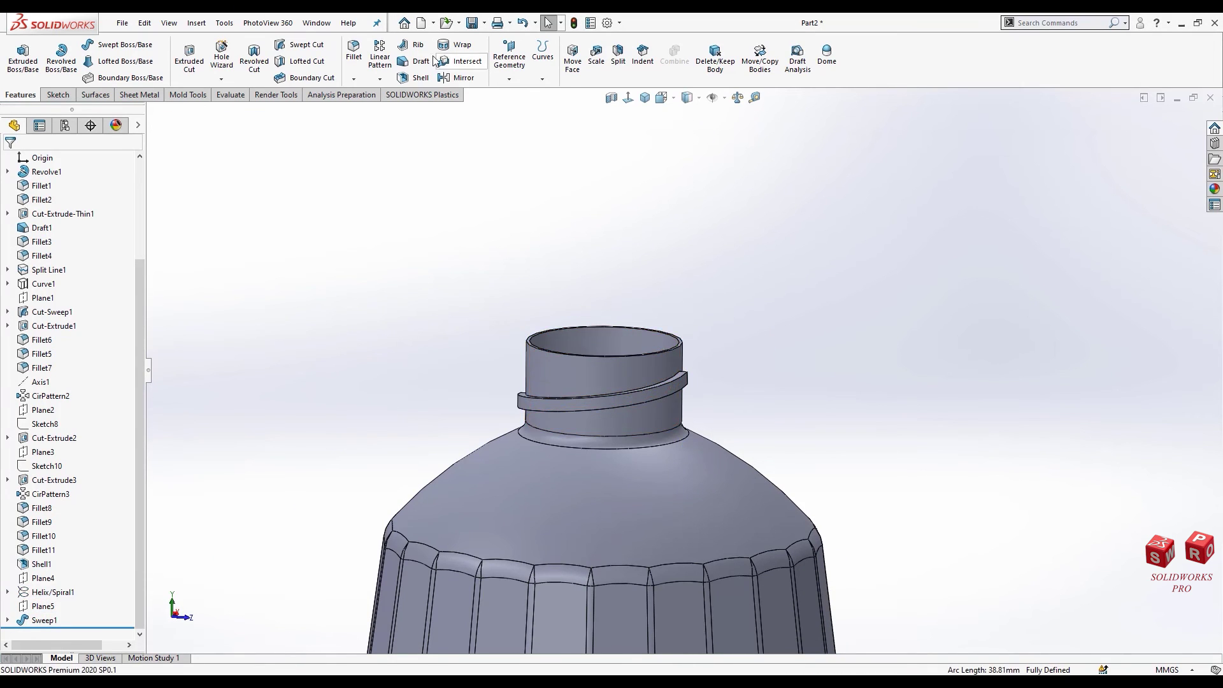
Step: Round the thread ridge's two end edges with an 8 mm fillet
click(354, 51)
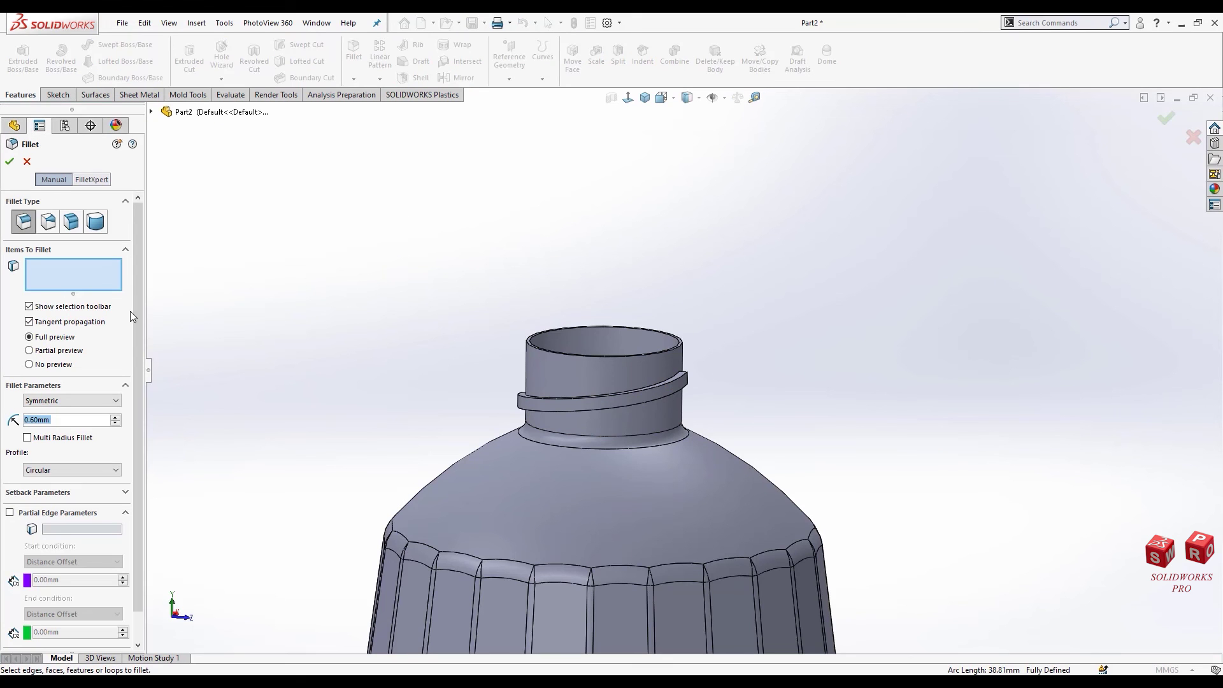
text(5.)
middle_drag(583, 381, 618, 407)
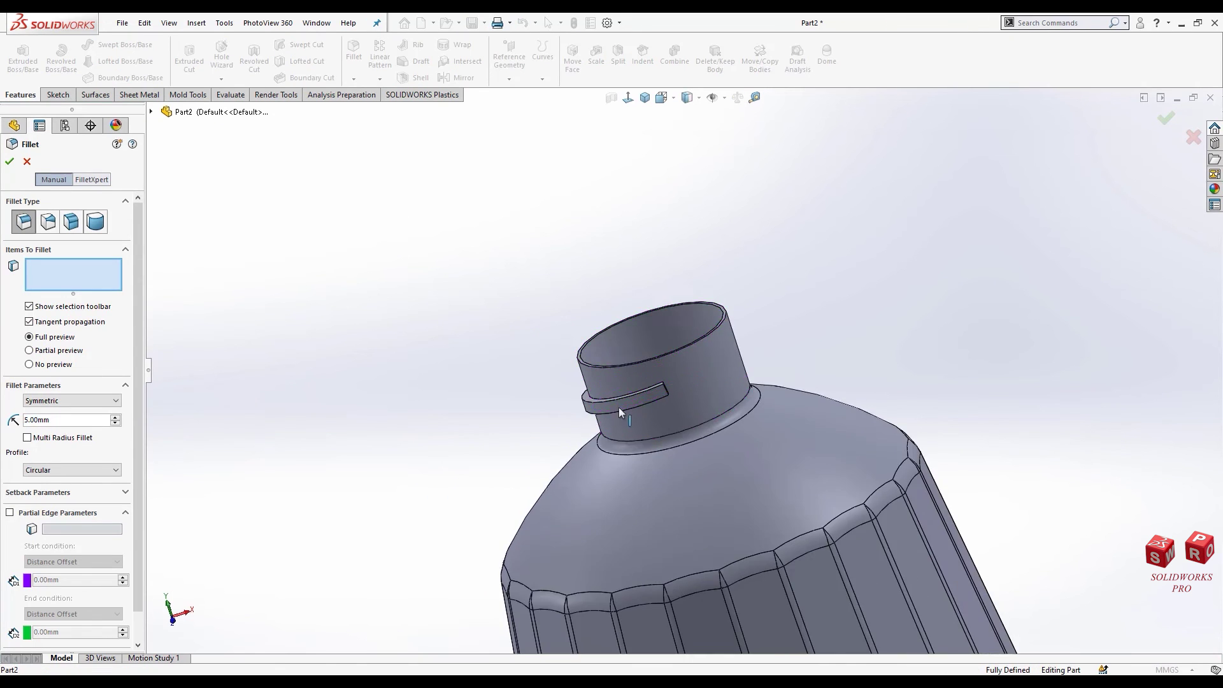
scroll(731, 369, down, 5)
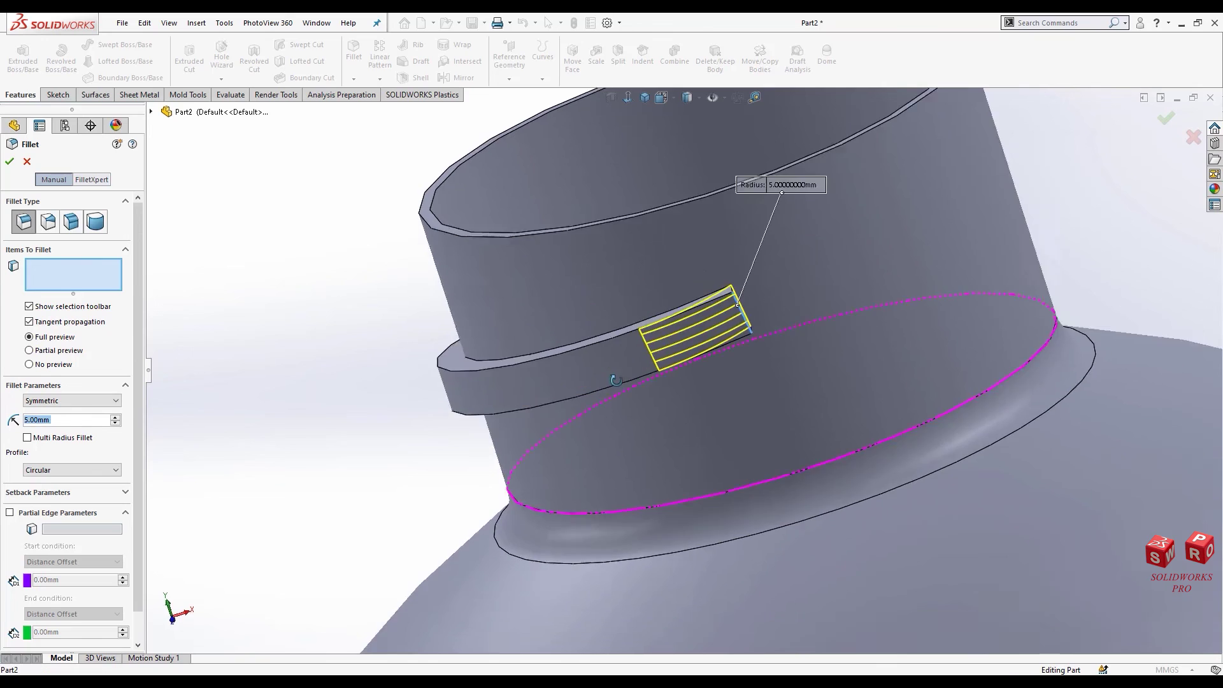
middle_drag(741, 347, 892, 471)
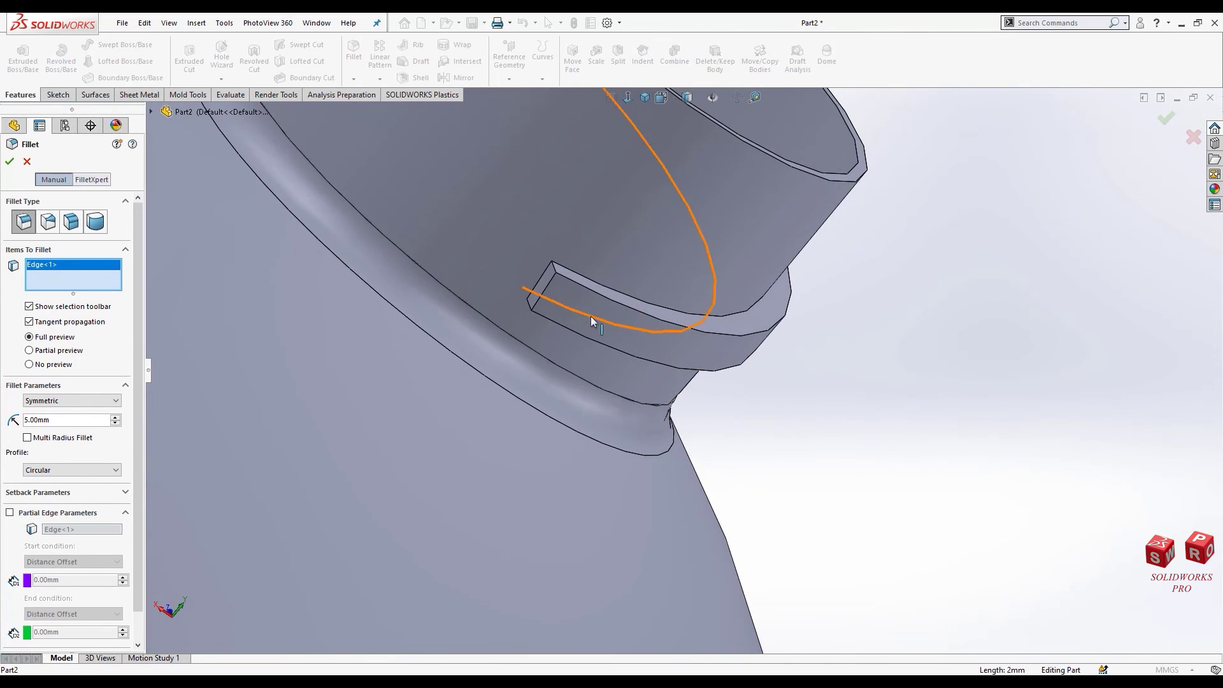
click(550, 285)
middle_drag(581, 296, 193, 361)
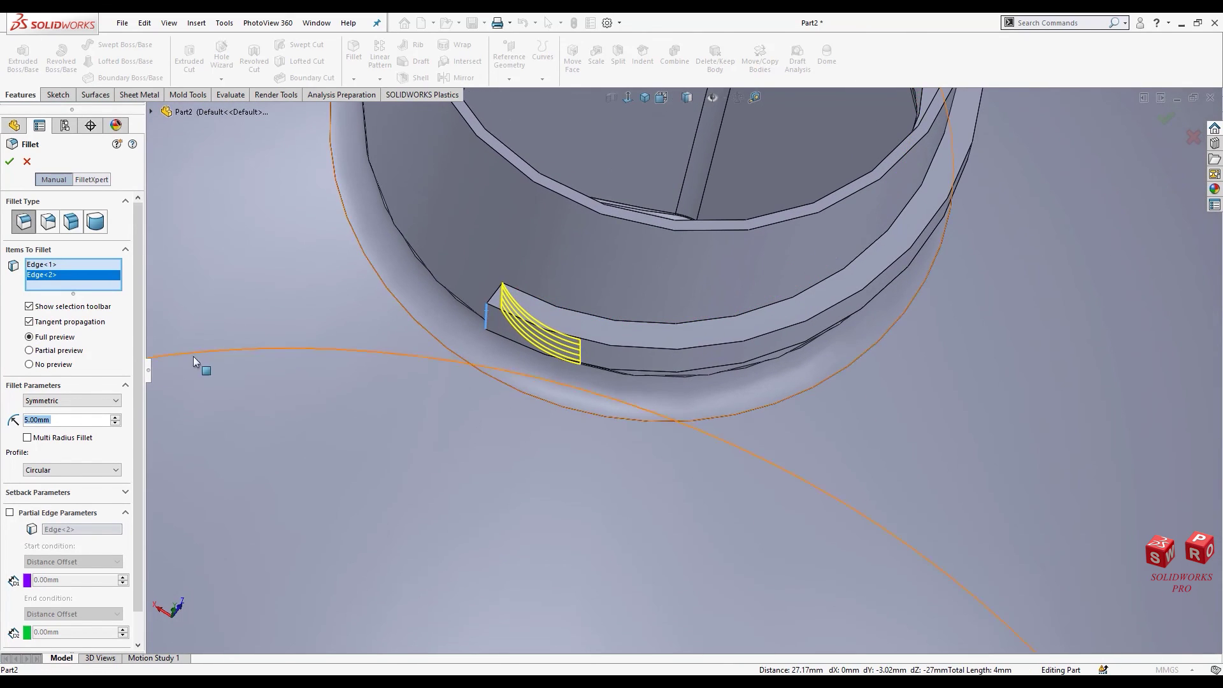
text(8)
key(Return)
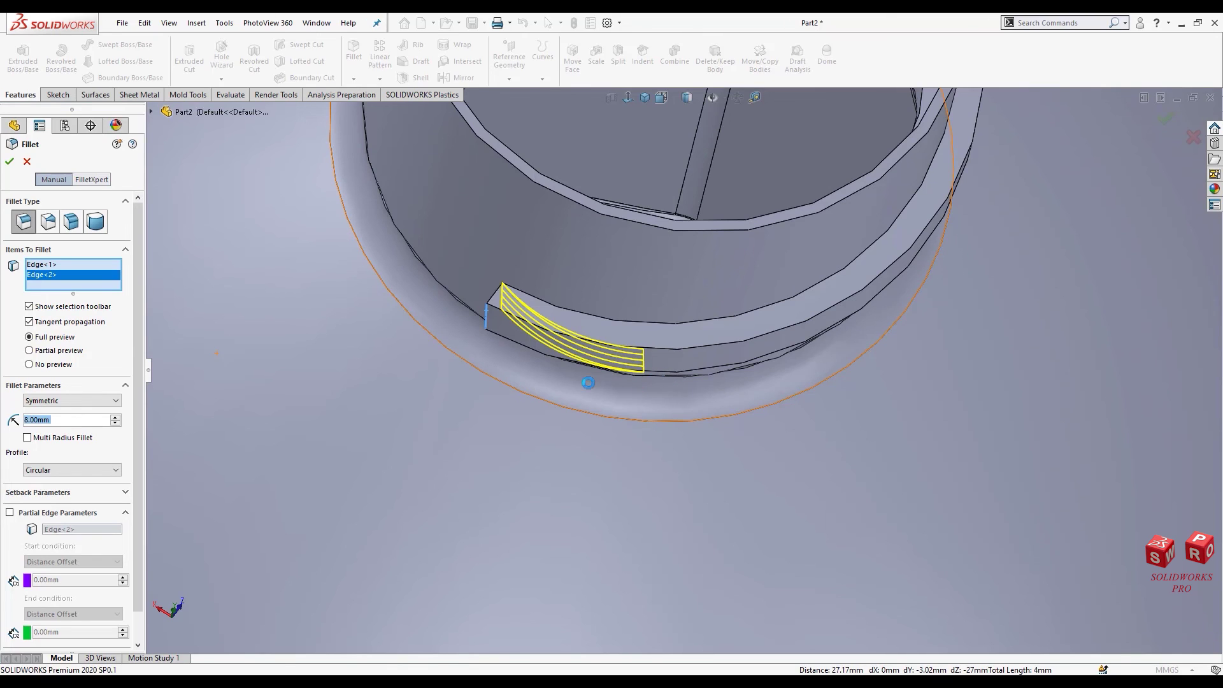
key(Return)
middle_drag(637, 330, 670, 319)
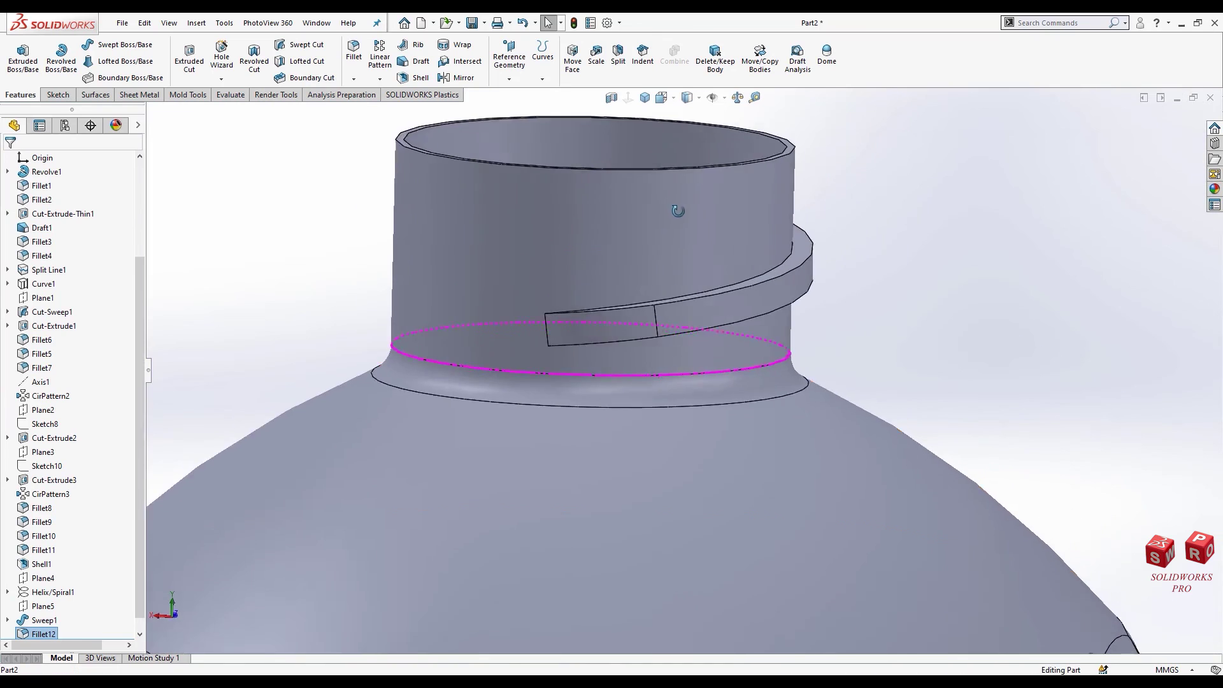
Step: Fillet both long edges of the swept thread ridge with a 0.7 mm radius
click(672, 316)
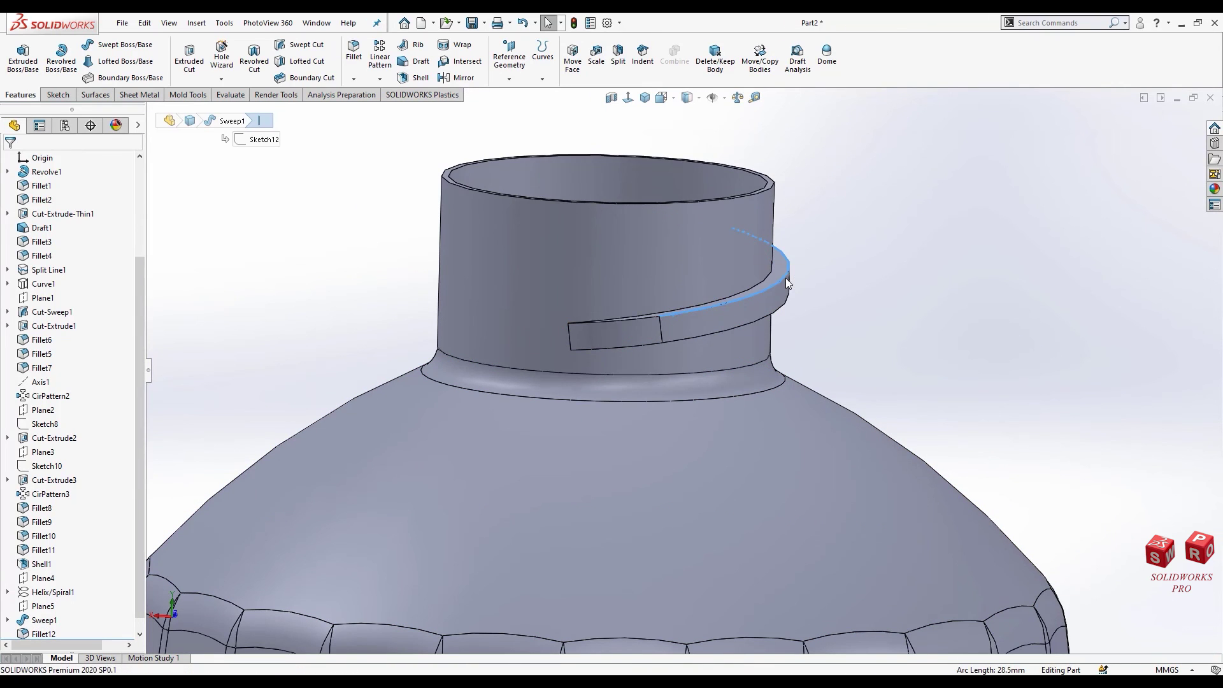
key(Return)
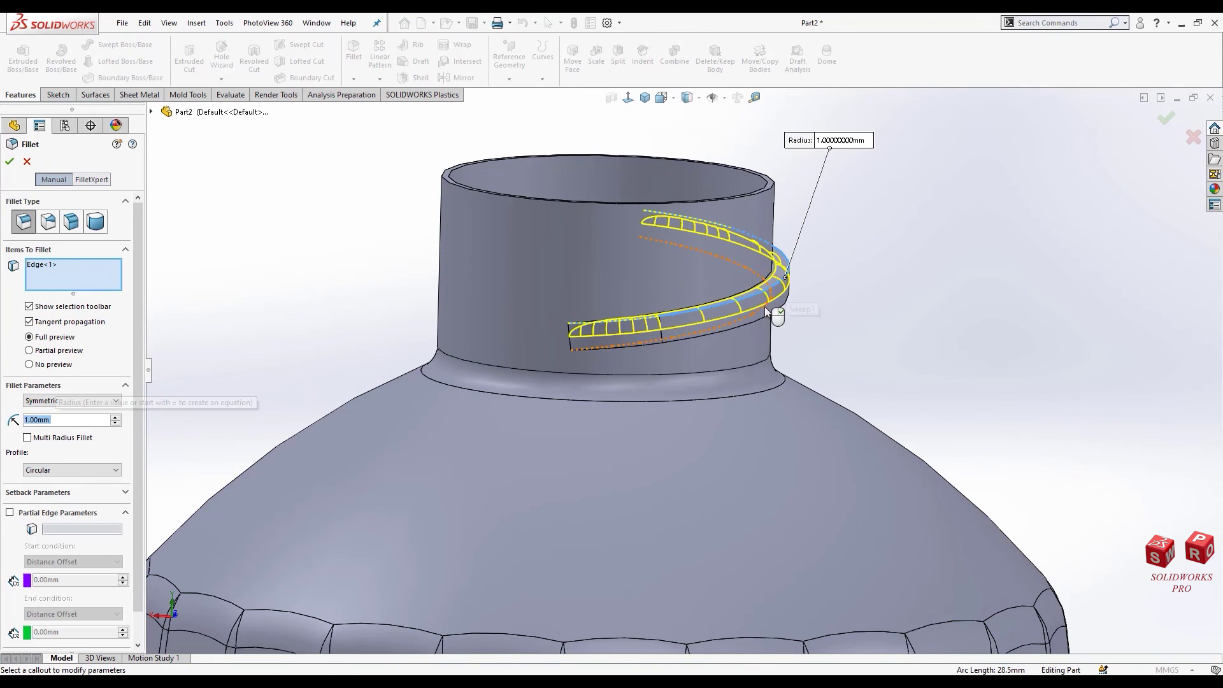
click(763, 325)
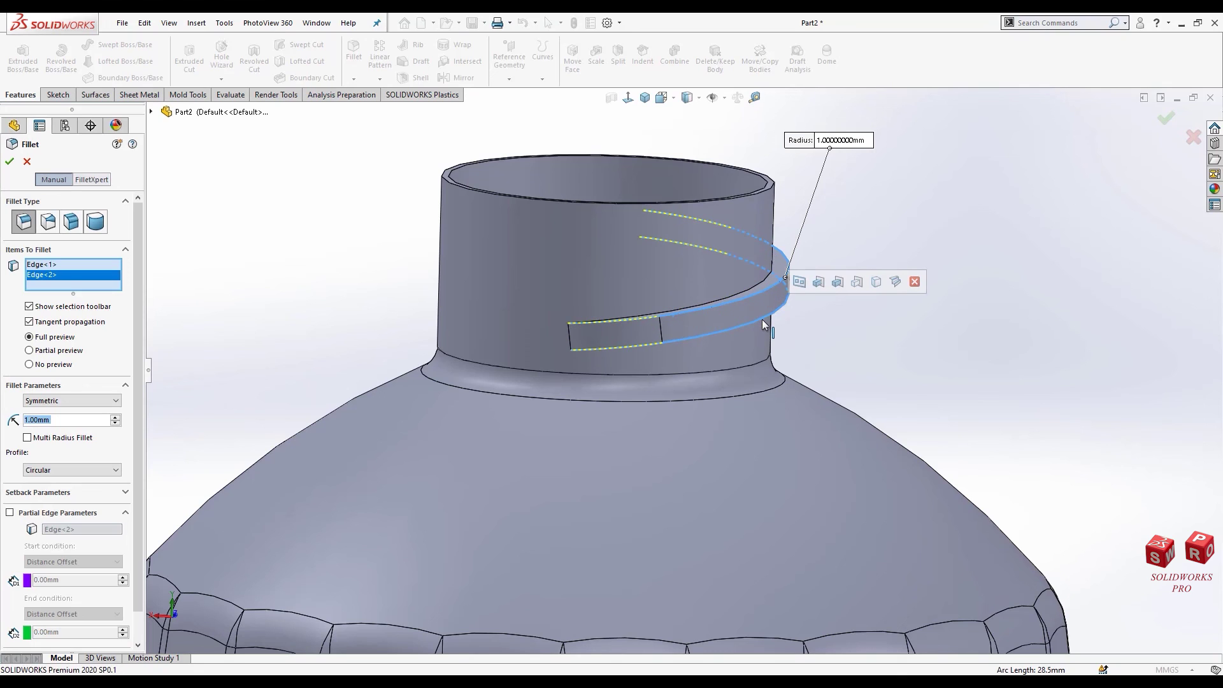
text(0.7)
key(Return)
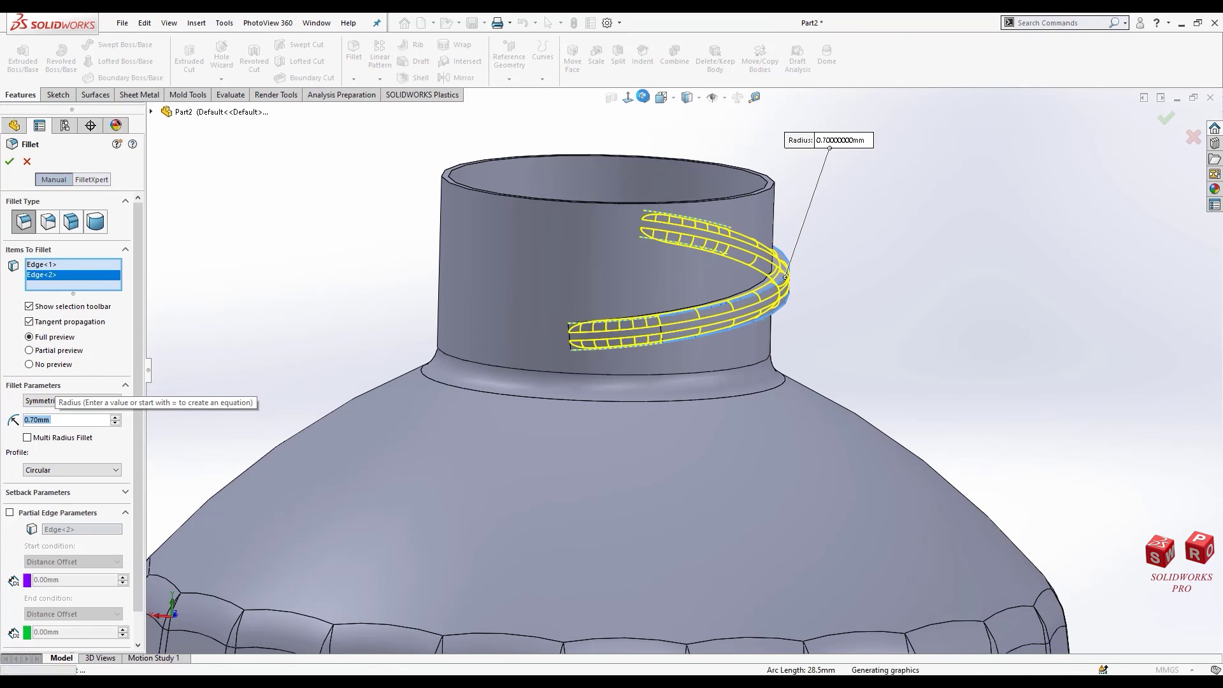
key(Return)
key(ctrl+7)
Step: Show Axis1 and start a circular pattern around Axis1
scroll(702, 209, down, 5)
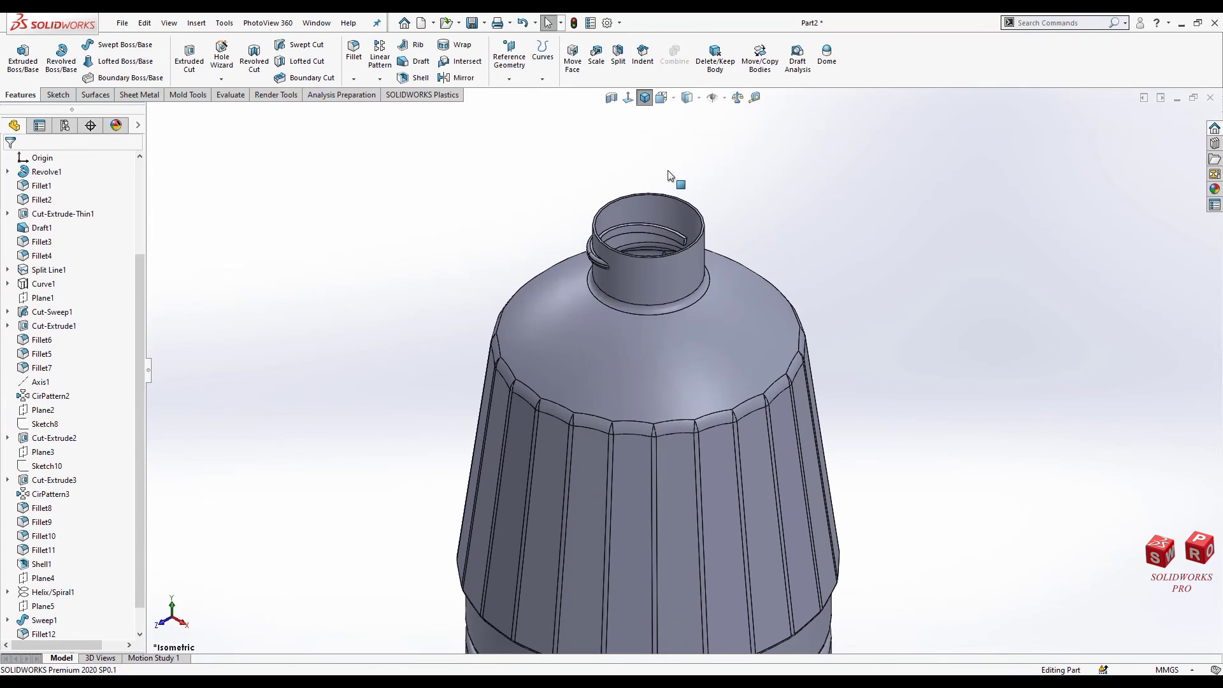
click(41, 382)
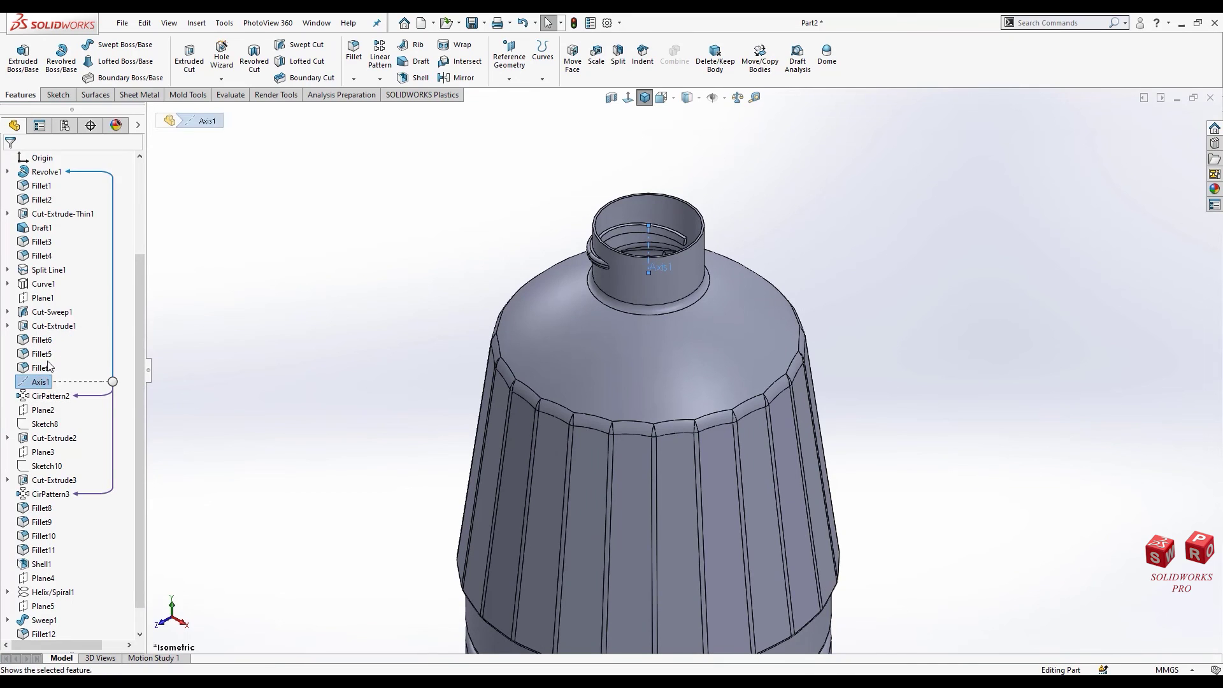
click(380, 78)
click(408, 110)
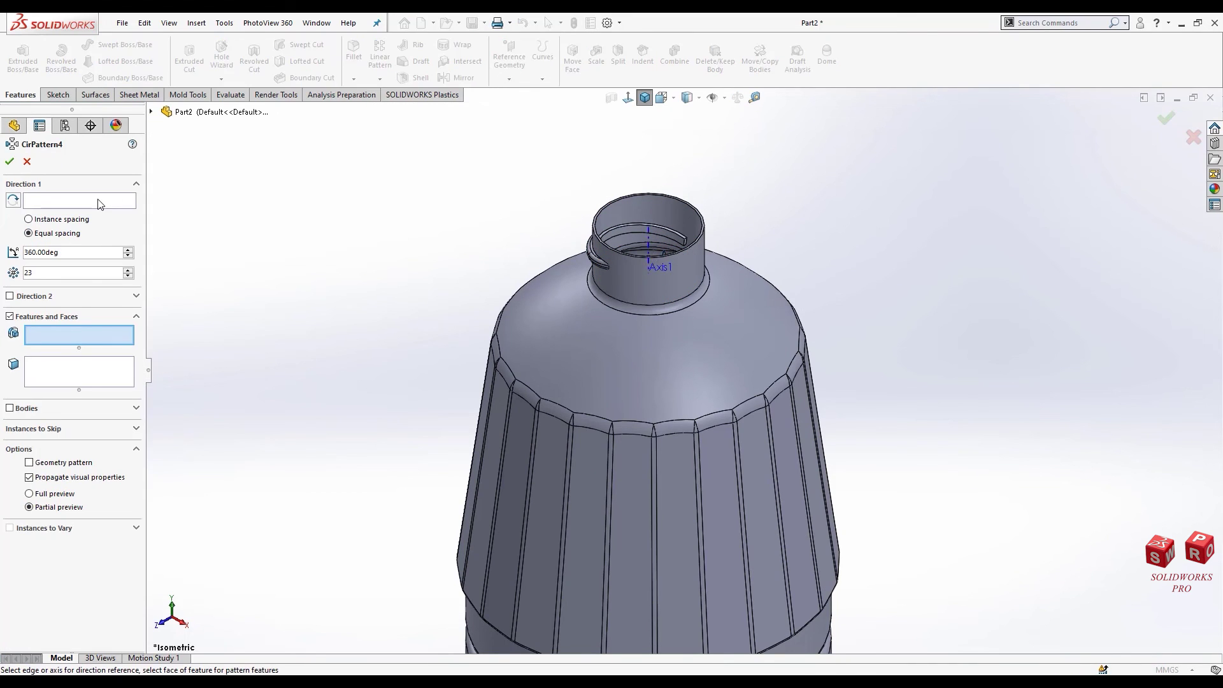
click(99, 201)
click(651, 239)
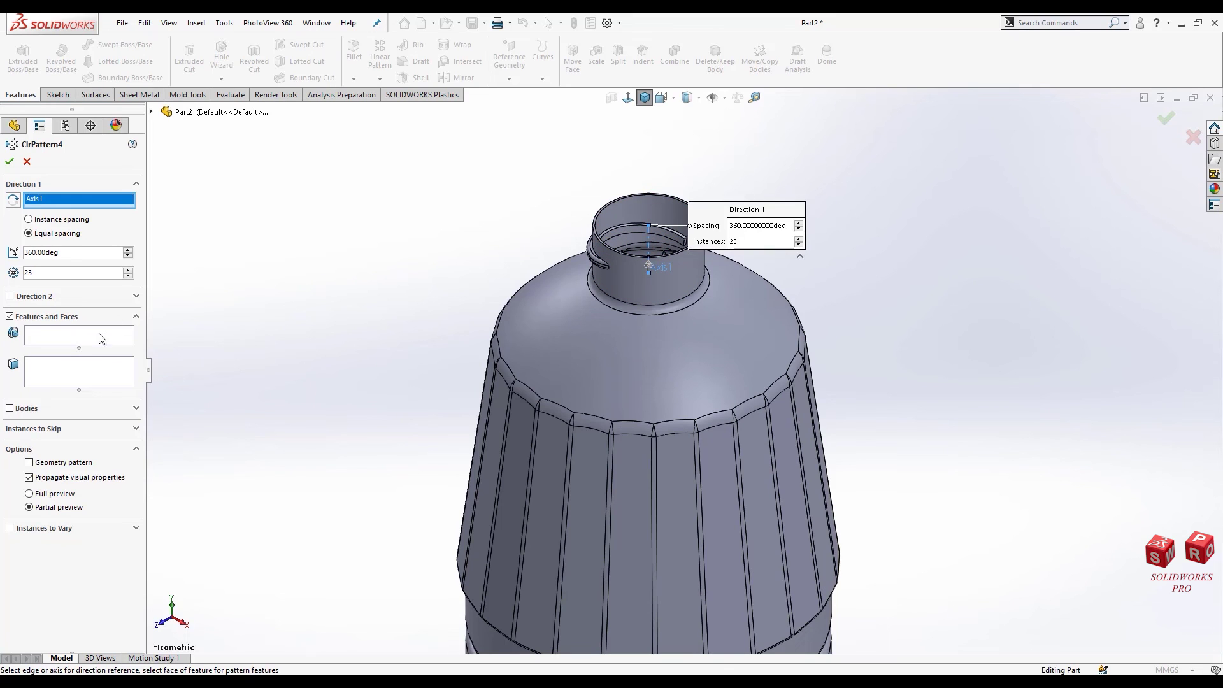
Step: Pattern Sweep1, Fillet12 and Fillet13 with 3 instances around the neck
click(25, 409)
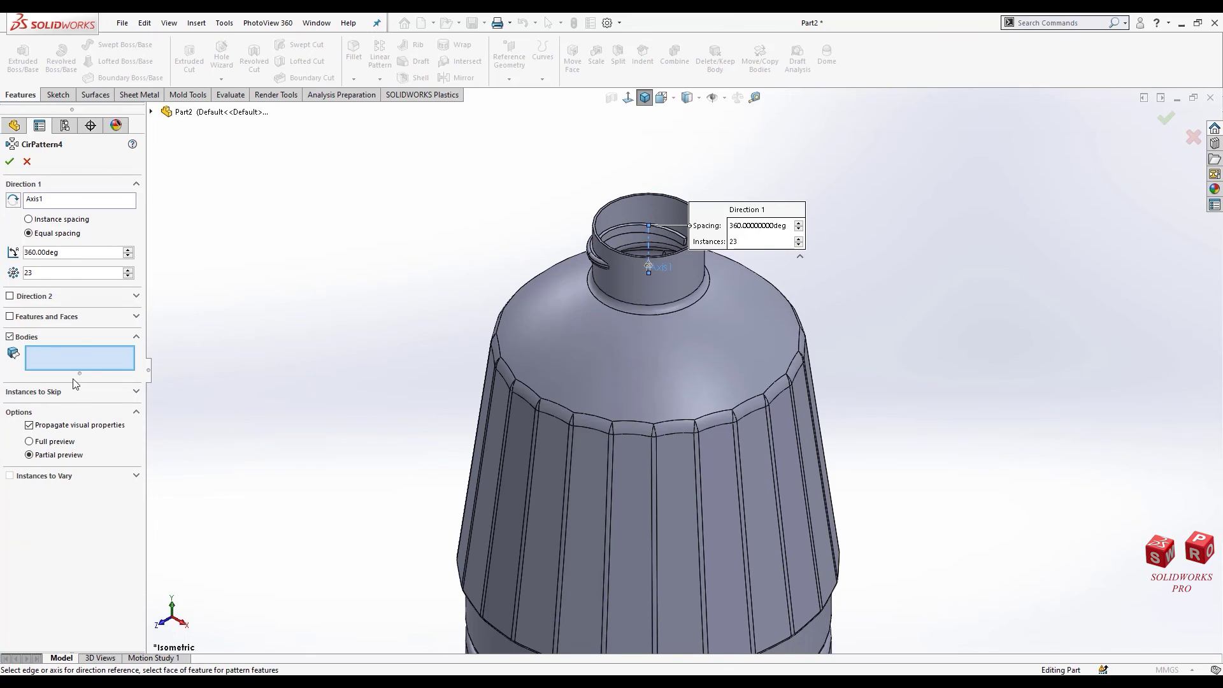
click(56, 318)
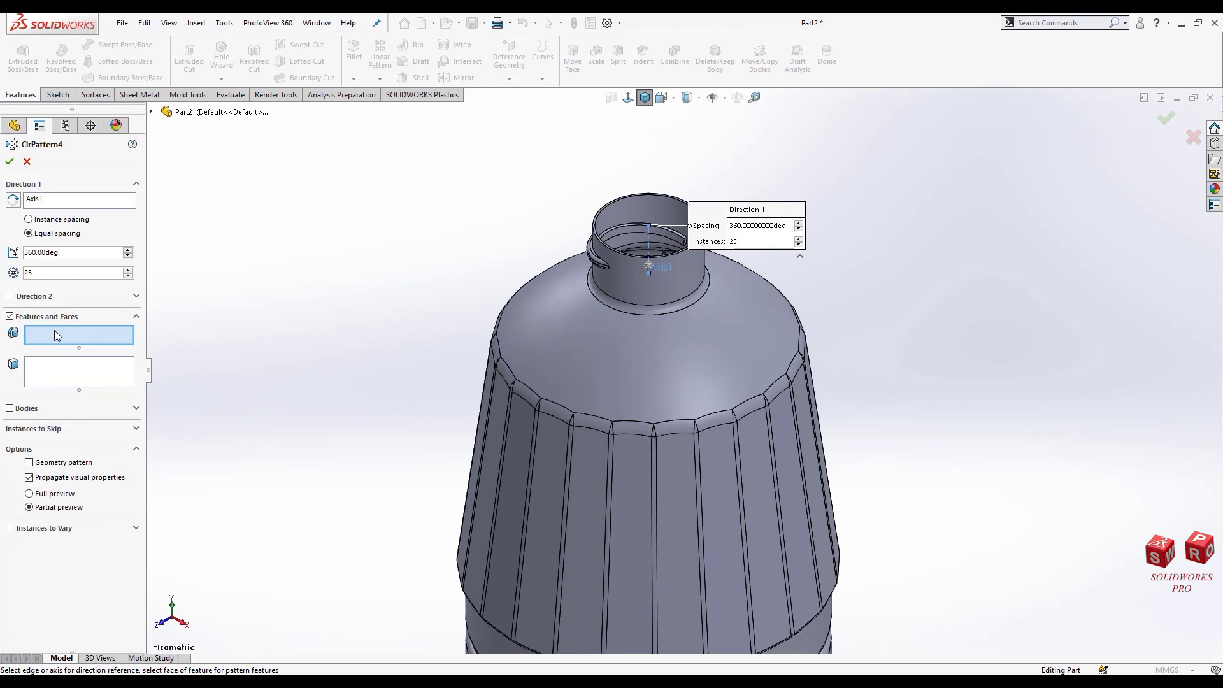
click(151, 111)
scroll(220, 478, down, 3)
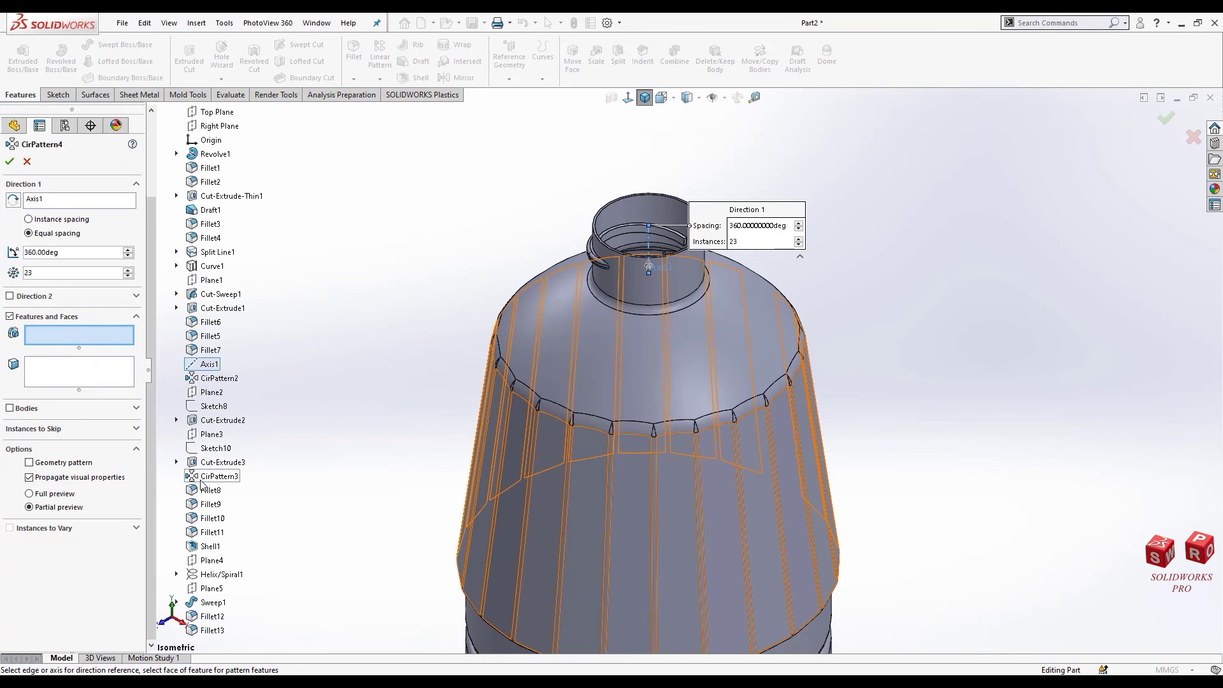
click(213, 602)
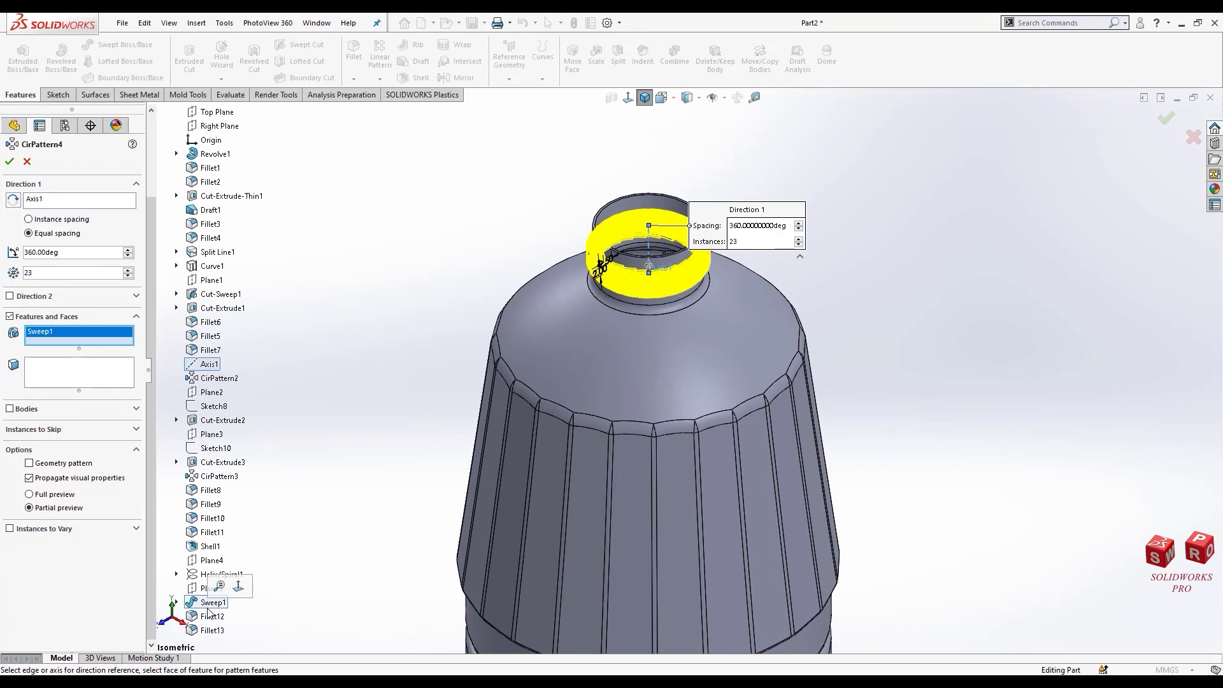
click(212, 616)
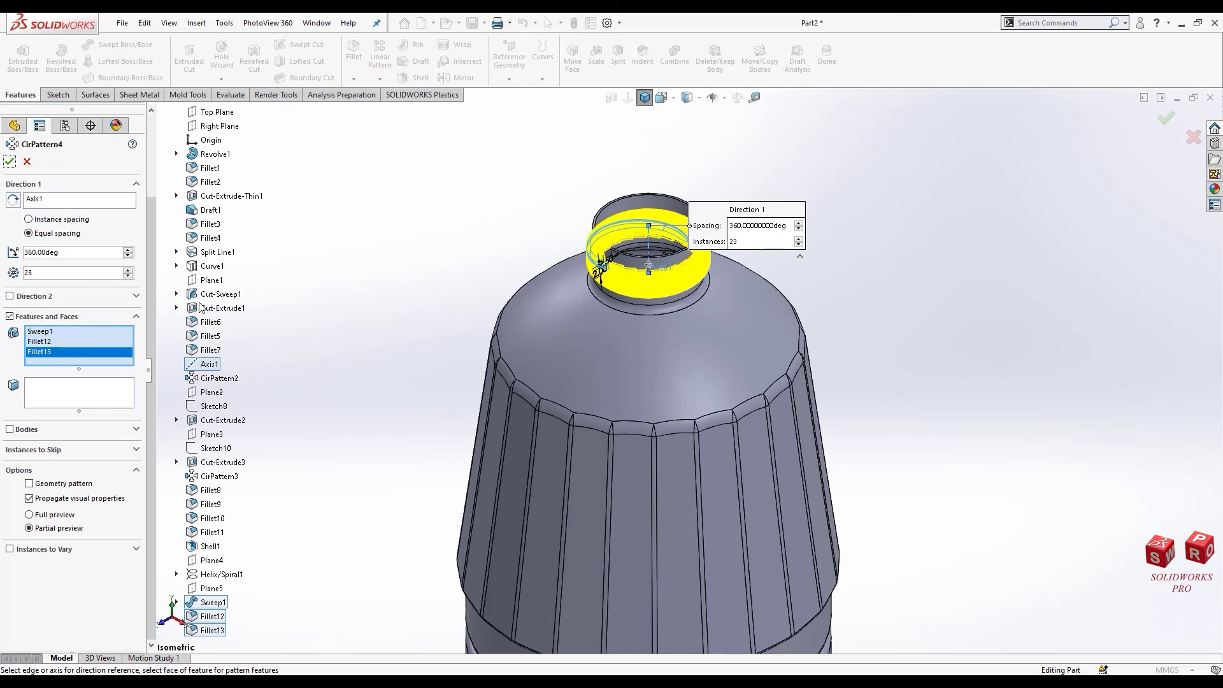
double_click(84, 270)
text(3)
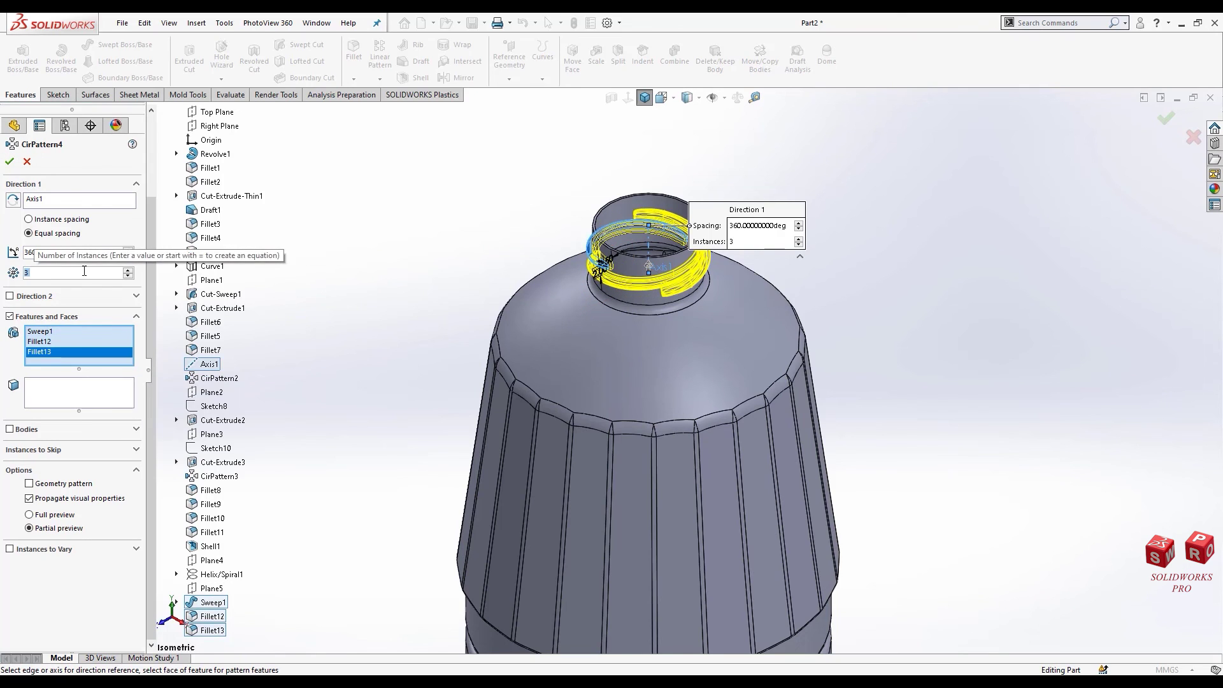
middle_drag(602, 268, 593, 279)
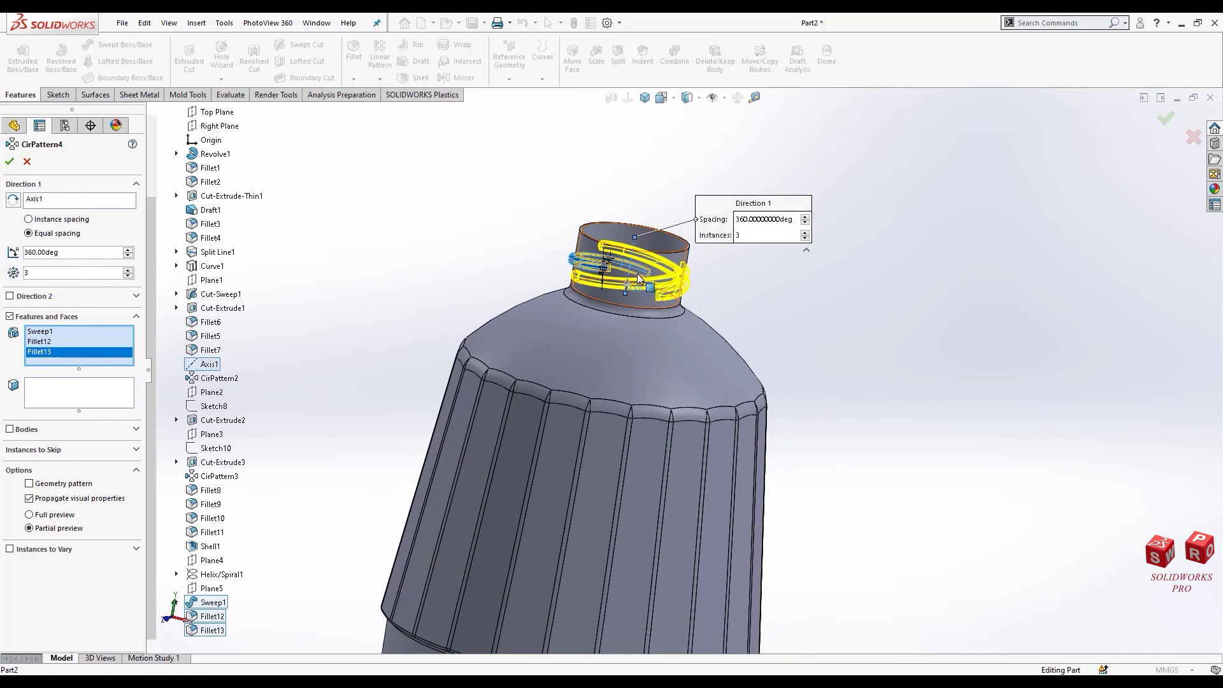
scroll(594, 278, down, 3)
scroll(611, 274, down, 2)
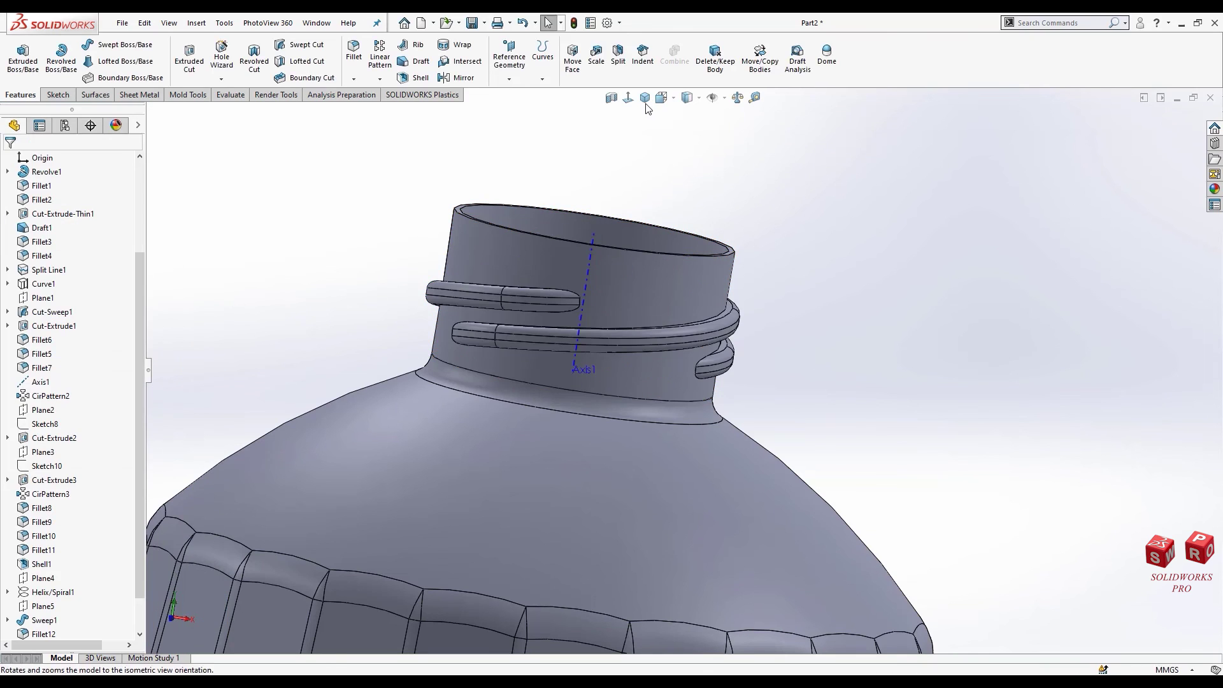
Step: Hide Axis1 and show the finished three-thread bottle in Isometric view
key(ctrl+7)
click(684, 204)
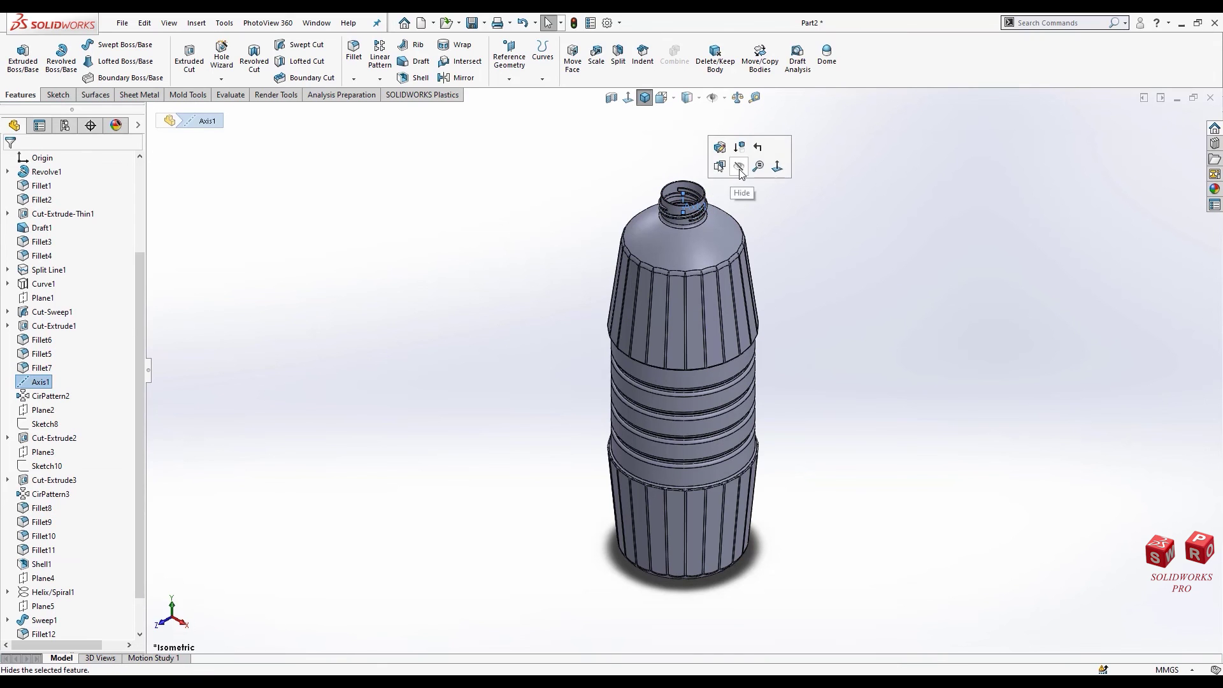
click(701, 136)
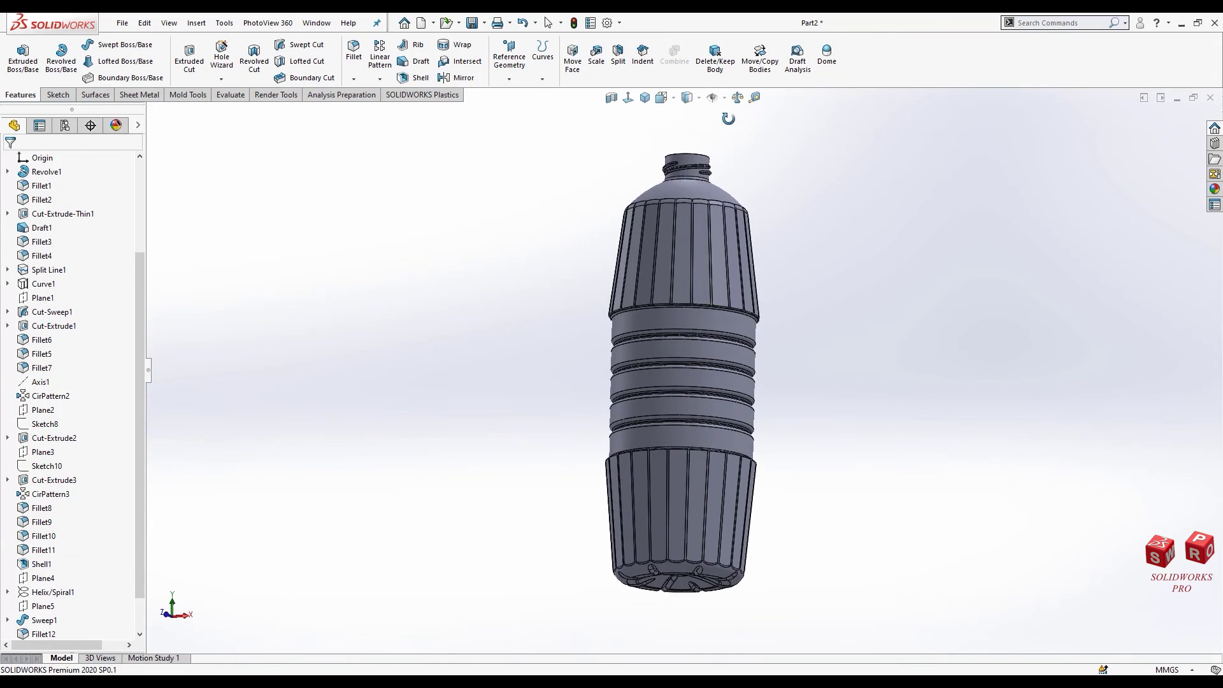
click(661, 97)
click(645, 99)
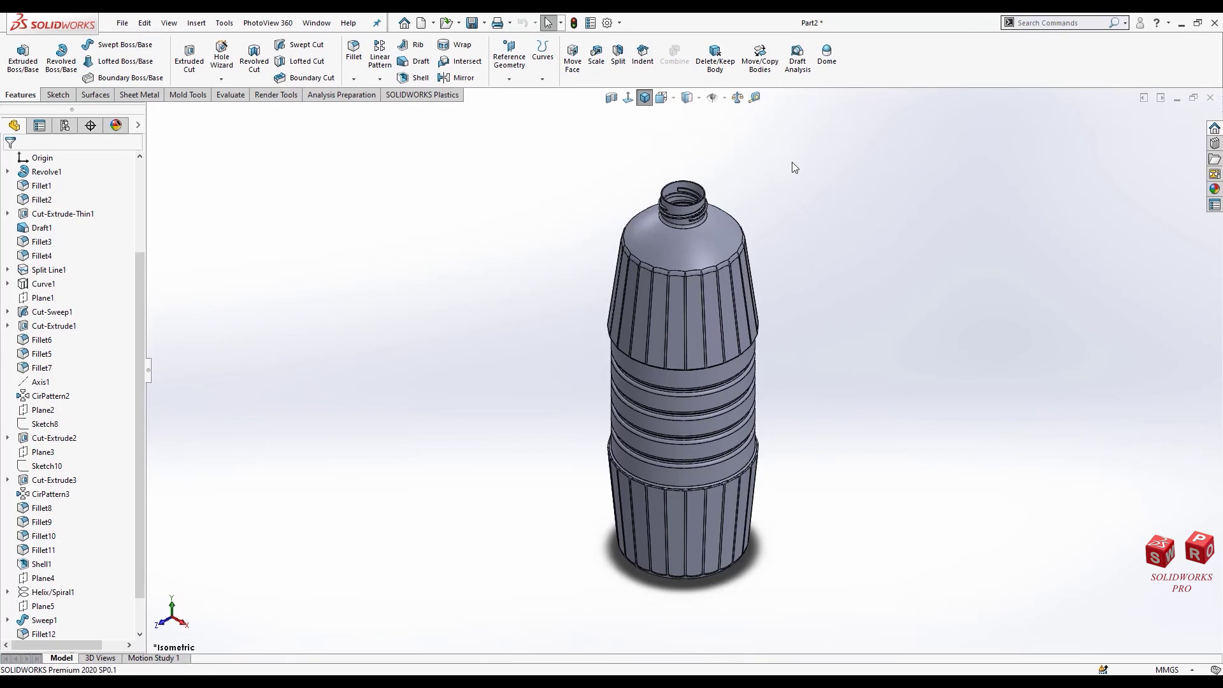